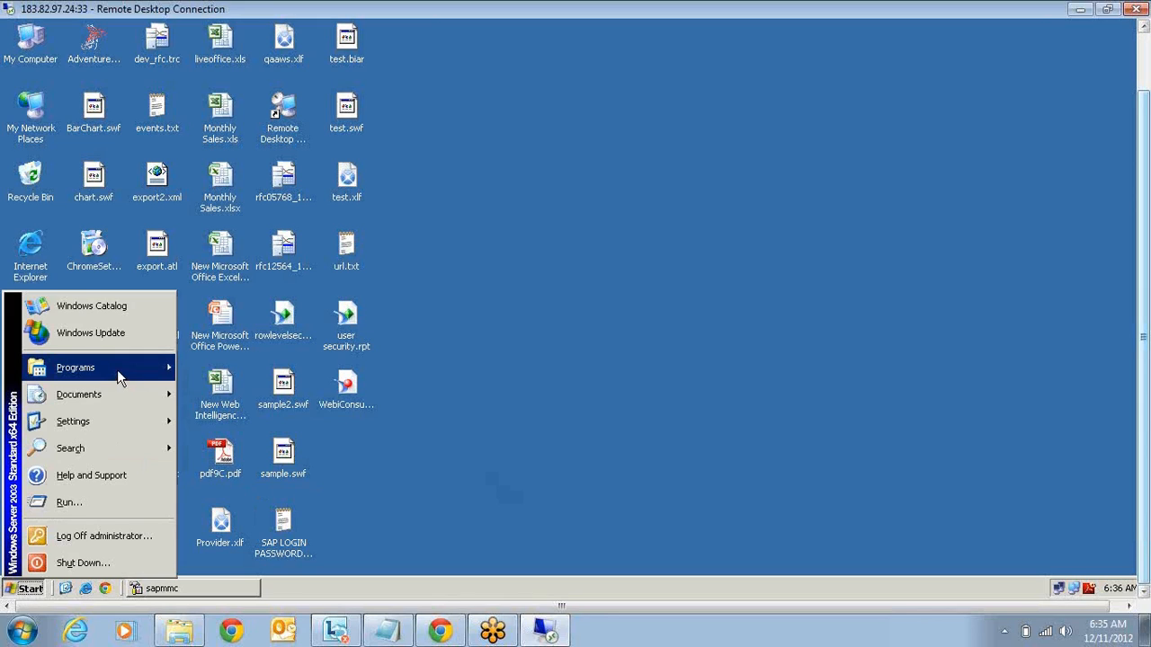
Launch Crystal Reports 2008 on the remote desktop.
{"action": "mouse_move", "coordinate": [117, 372]}
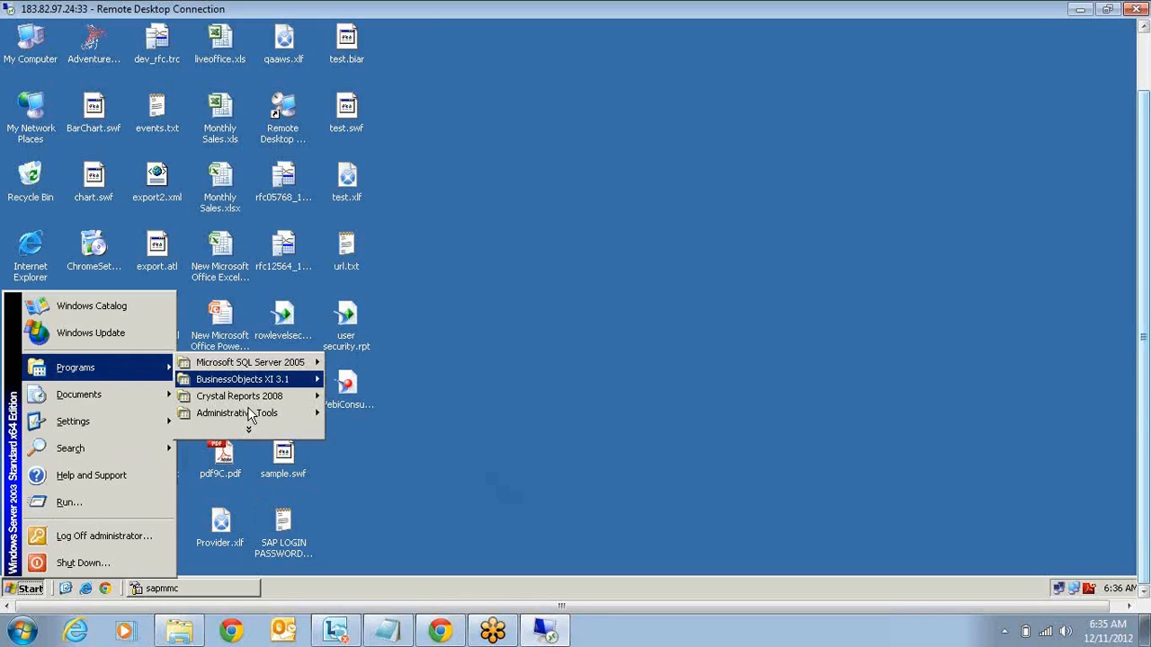
{"action": "mouse_move", "coordinate": [252, 402]}
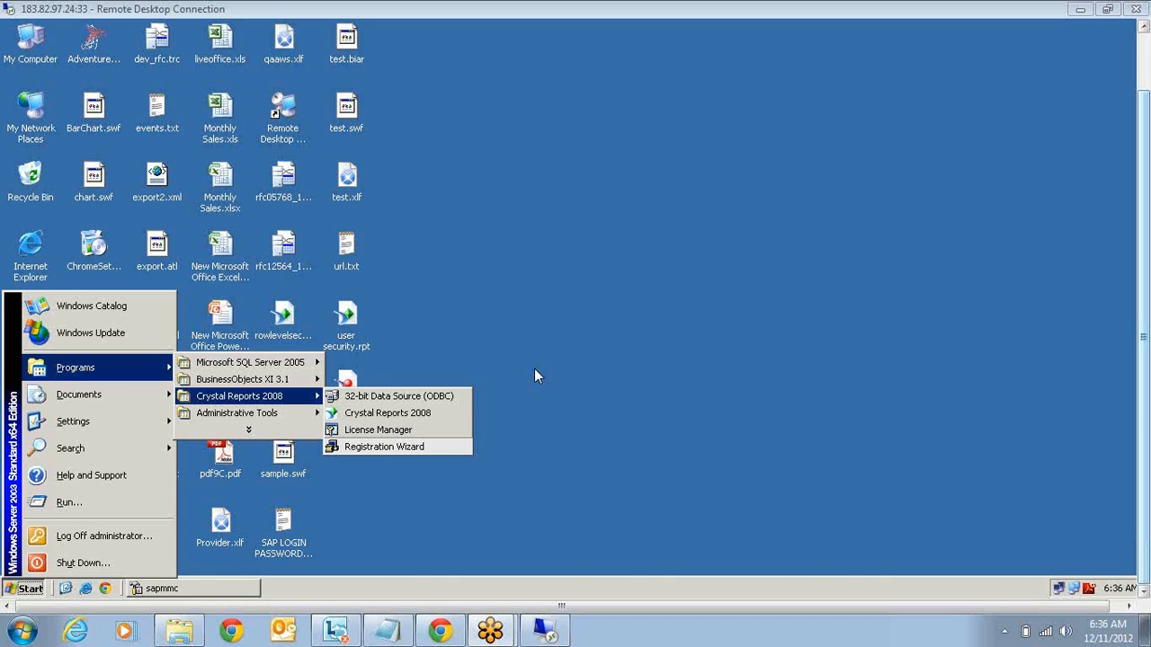
{"action": "left_click", "coordinate": [397, 429]}
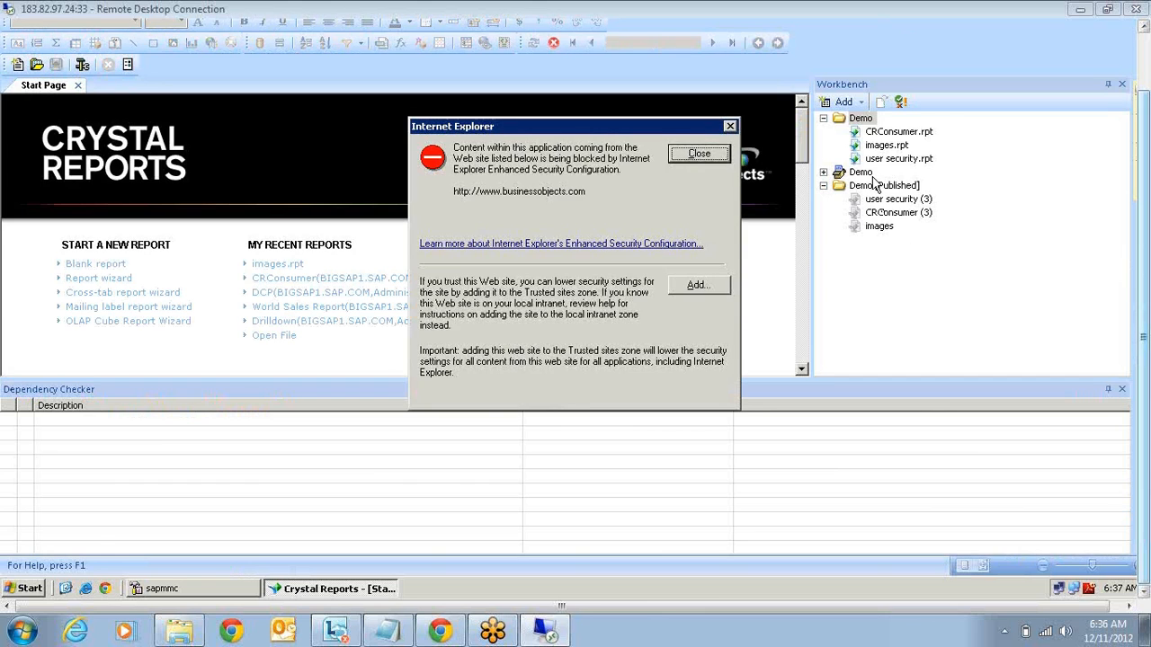
Dismiss the Internet Explorer security notice and auto-hide the Dependency Checker and Workbench panes.
{"action": "left_click", "coordinate": [706, 157]}
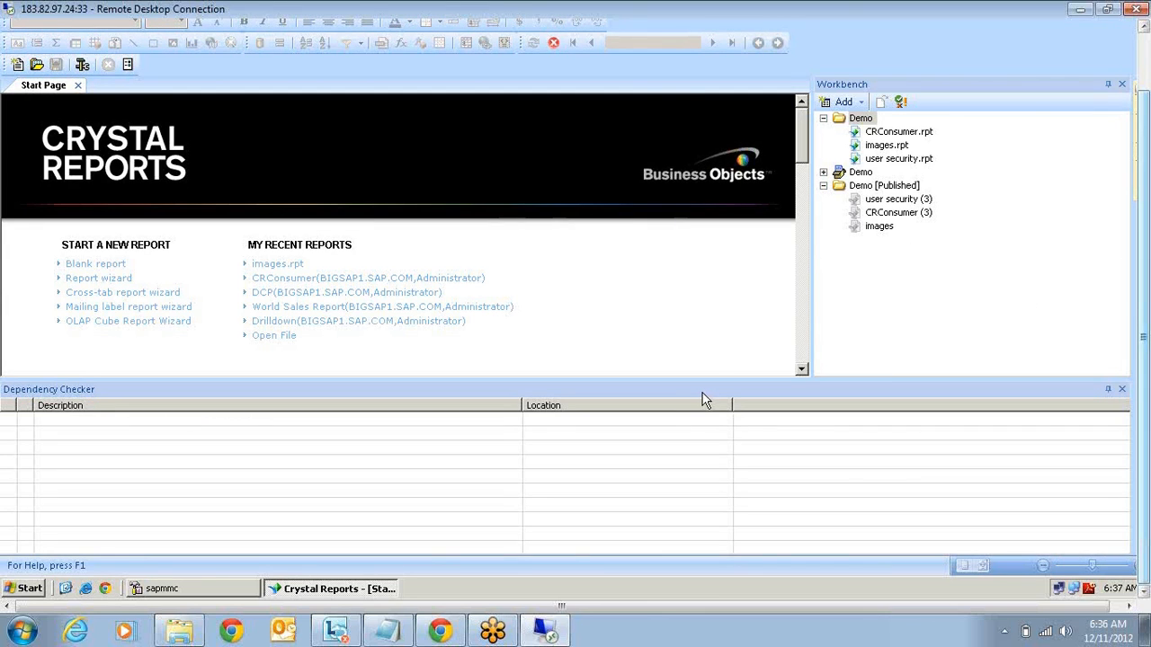
{"action": "left_click", "coordinate": [1109, 391]}
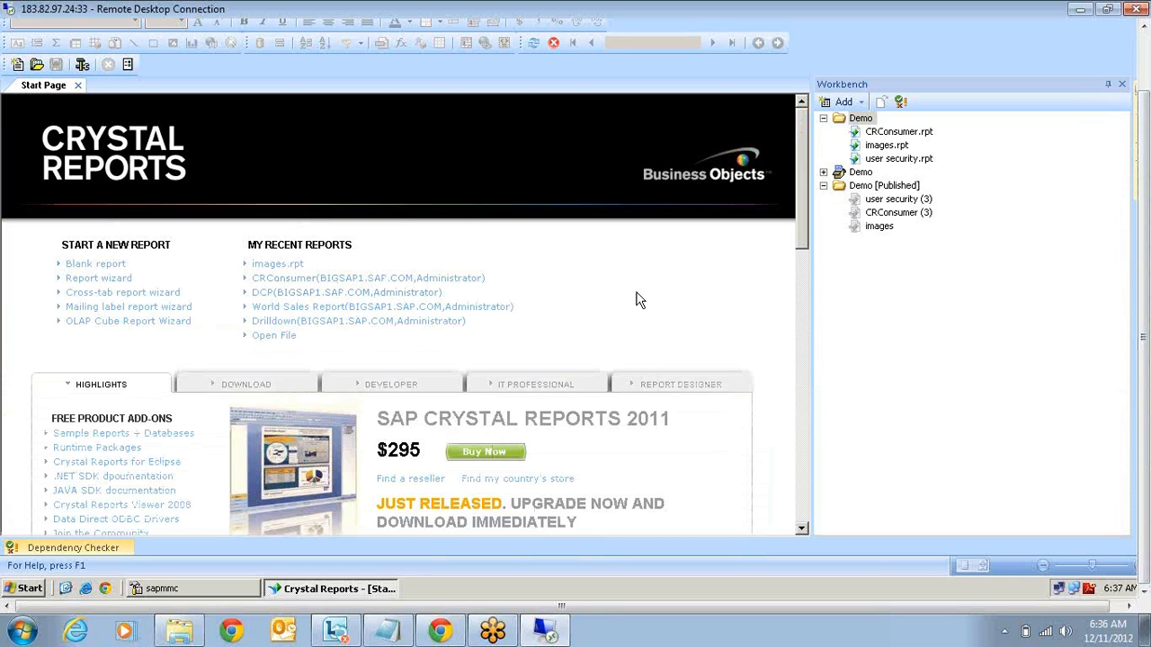
{"action": "left_click", "coordinate": [1108, 84]}
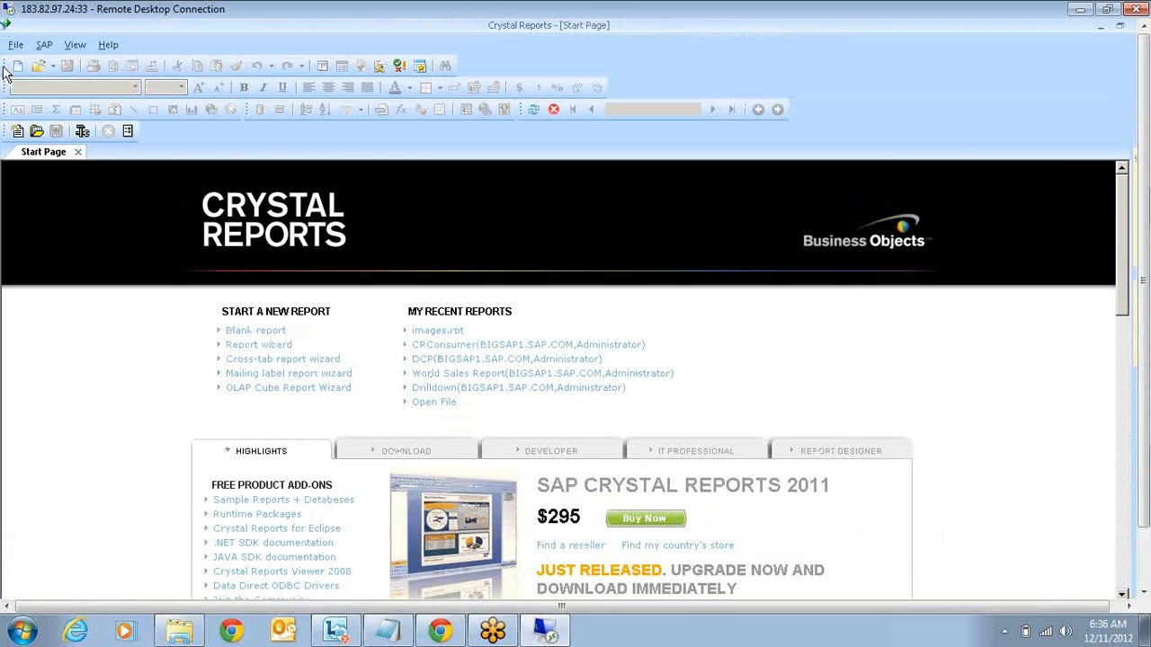
Start a new cross-tab report with the creation wizard.
{"action": "left_click", "coordinate": [16, 44]}
{"action": "mouse_move", "coordinate": [40, 67]}
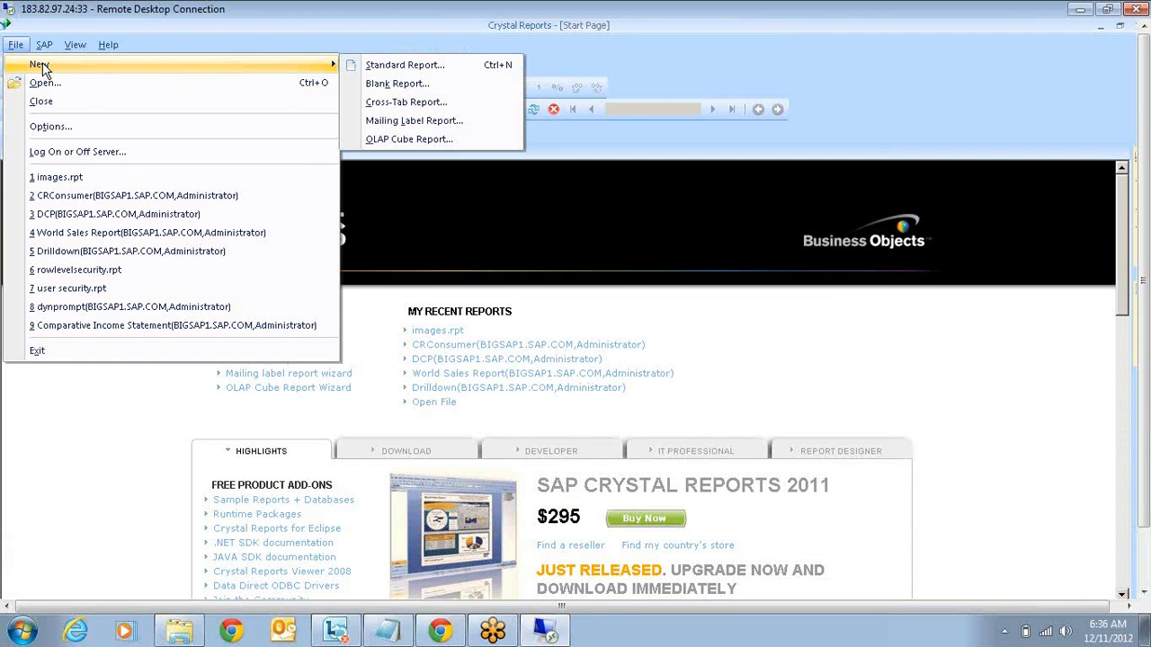
{"action": "left_click", "coordinate": [402, 106]}
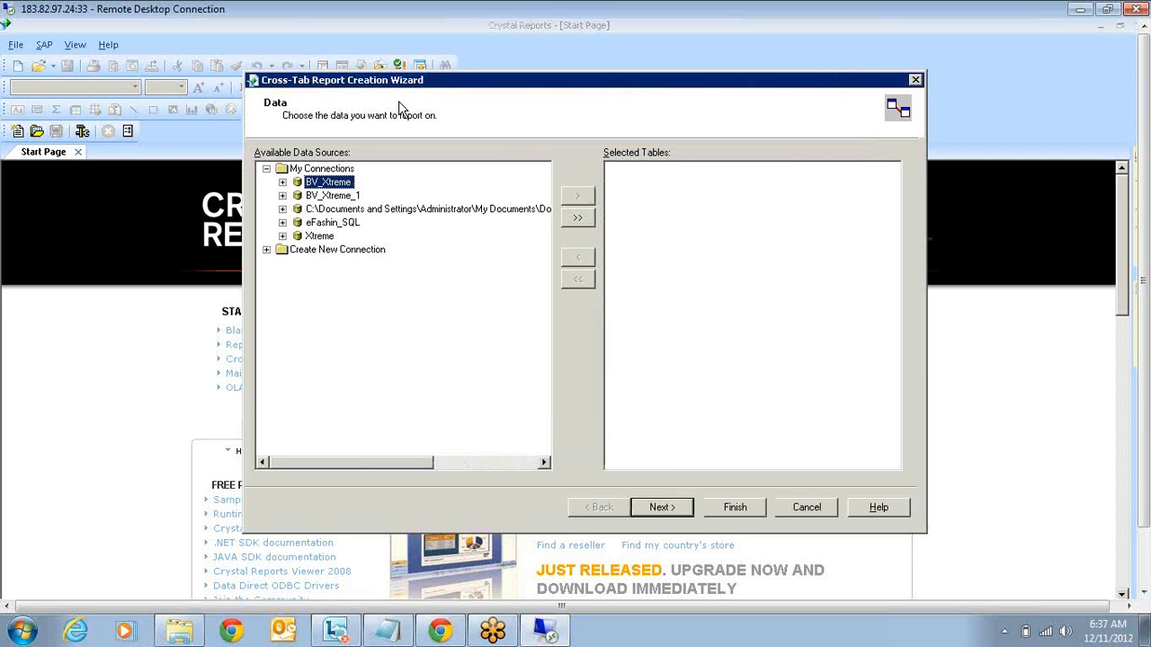
Add the Customer and Orders tables from the Xtreme connection to the report and accept the suggested link between them.
{"action": "left_click", "coordinate": [282, 235]}
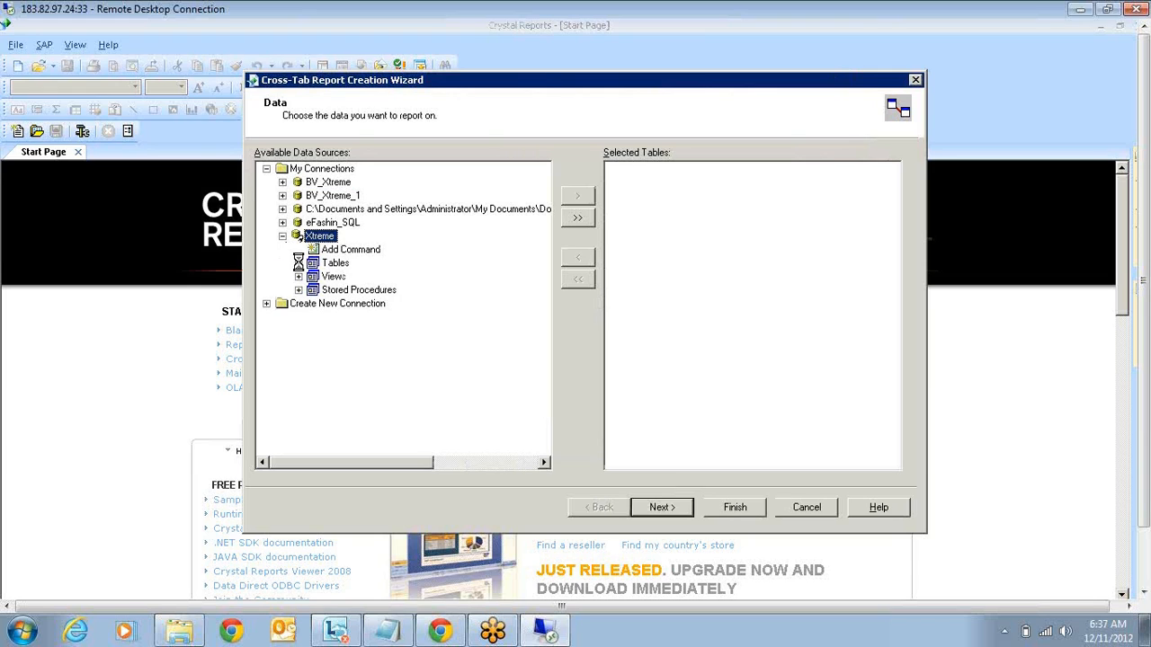
{"action": "double_click", "coordinate": [335, 262]}
{"action": "left_click", "coordinate": [357, 276]}
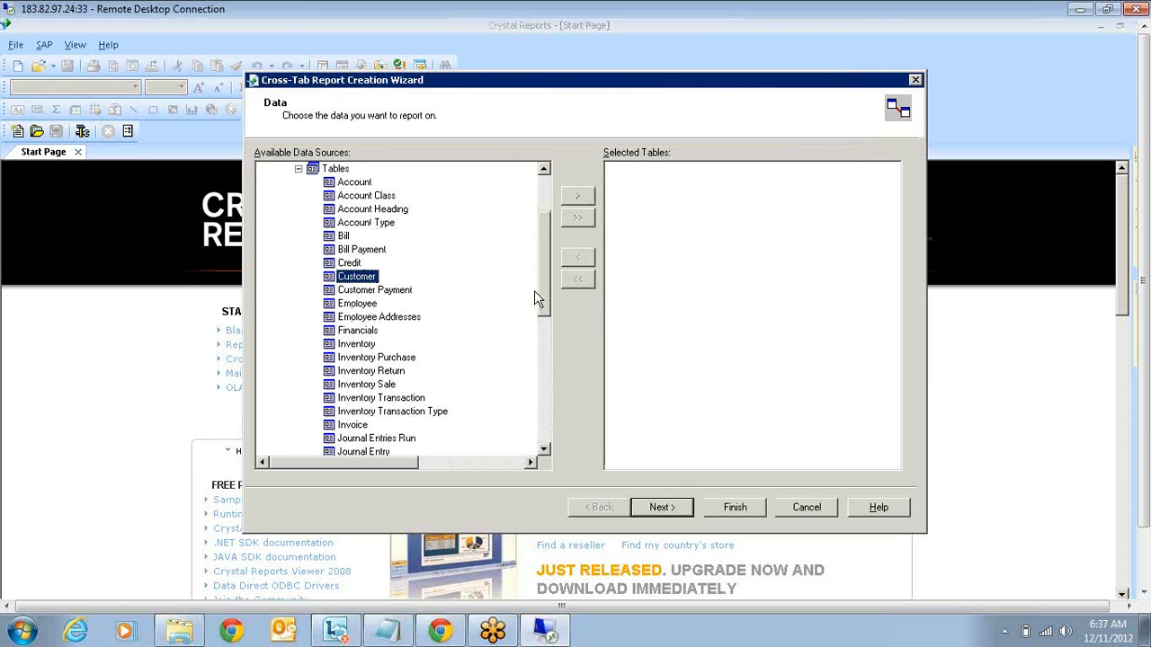
{"action": "left_click_drag", "start_coordinate": [543, 311], "coordinate": [544, 360]}
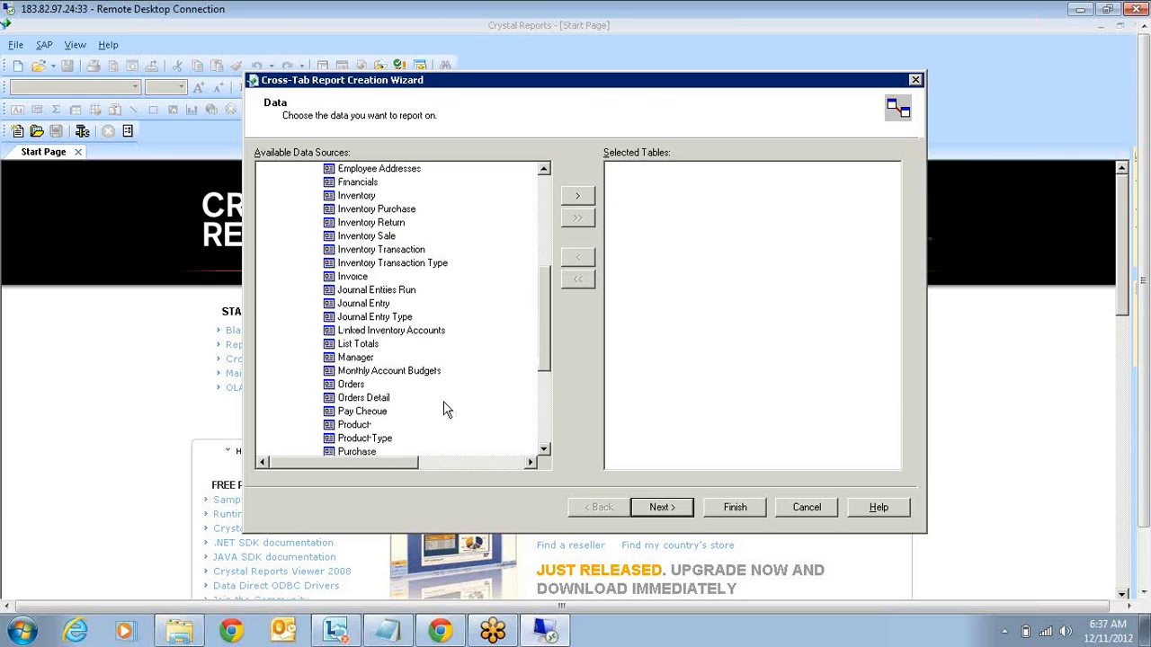
{"action": "left_click", "coordinate": [359, 385]}
{"action": "left_click", "coordinate": [576, 198]}
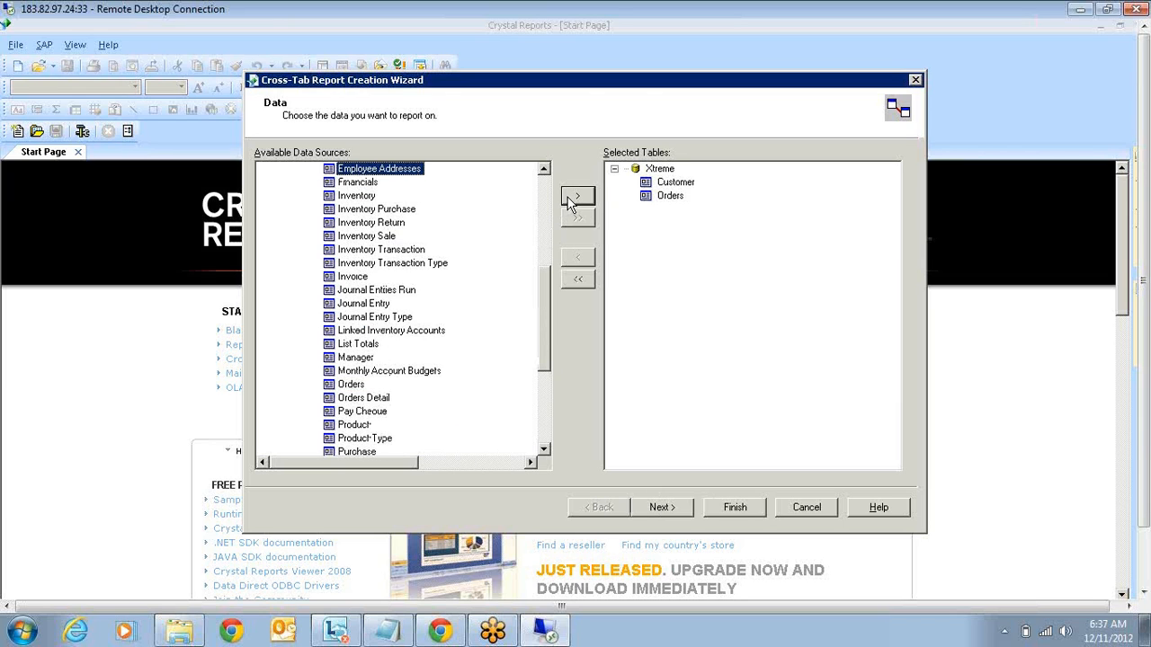
{"action": "left_click", "coordinate": [662, 509]}
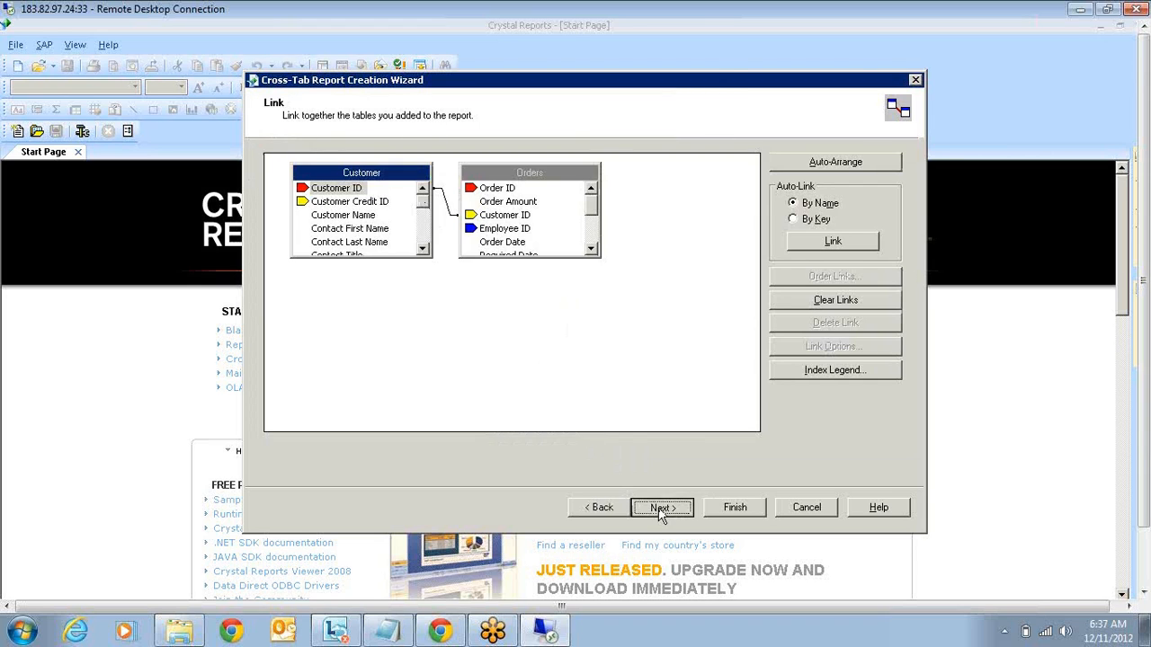
{"action": "left_click", "coordinate": [659, 507]}
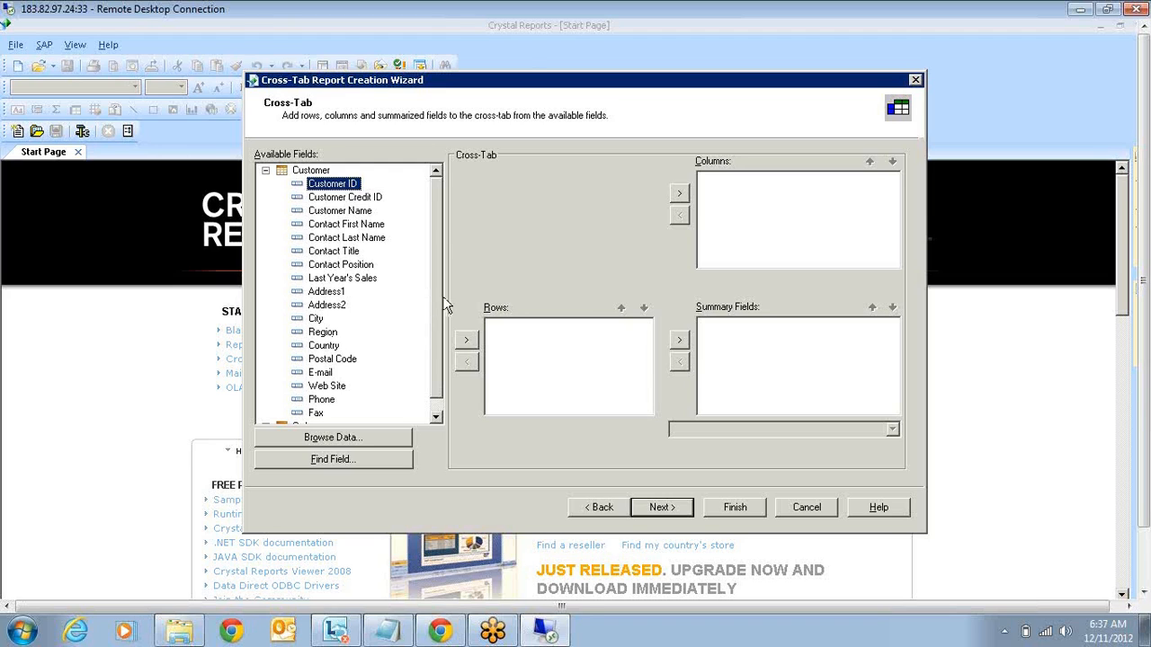
Use Orders.Order Date as the cross-tab column field, grouped for each year.
{"action": "scroll", "coordinate": [354, 378], "scroll_direction": "down", "scroll_amount": 1}
{"action": "scroll", "coordinate": [353, 379], "scroll_direction": "down", "scroll_amount": 4}
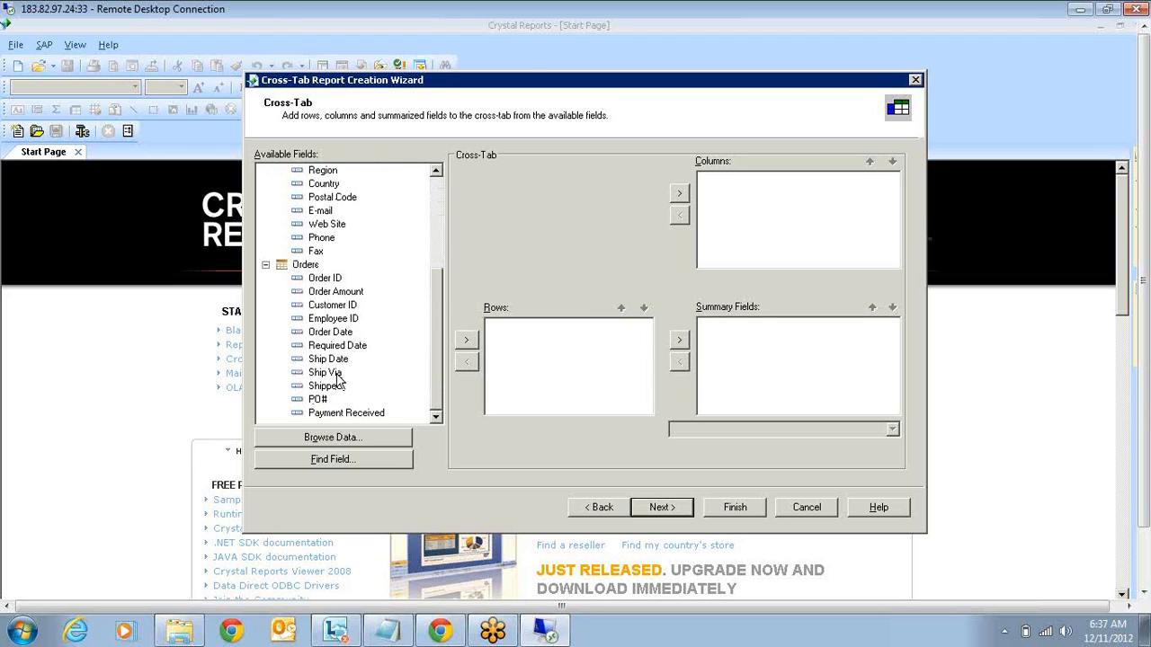
{"action": "left_click", "coordinate": [331, 332]}
{"action": "left_click", "coordinate": [679, 194]}
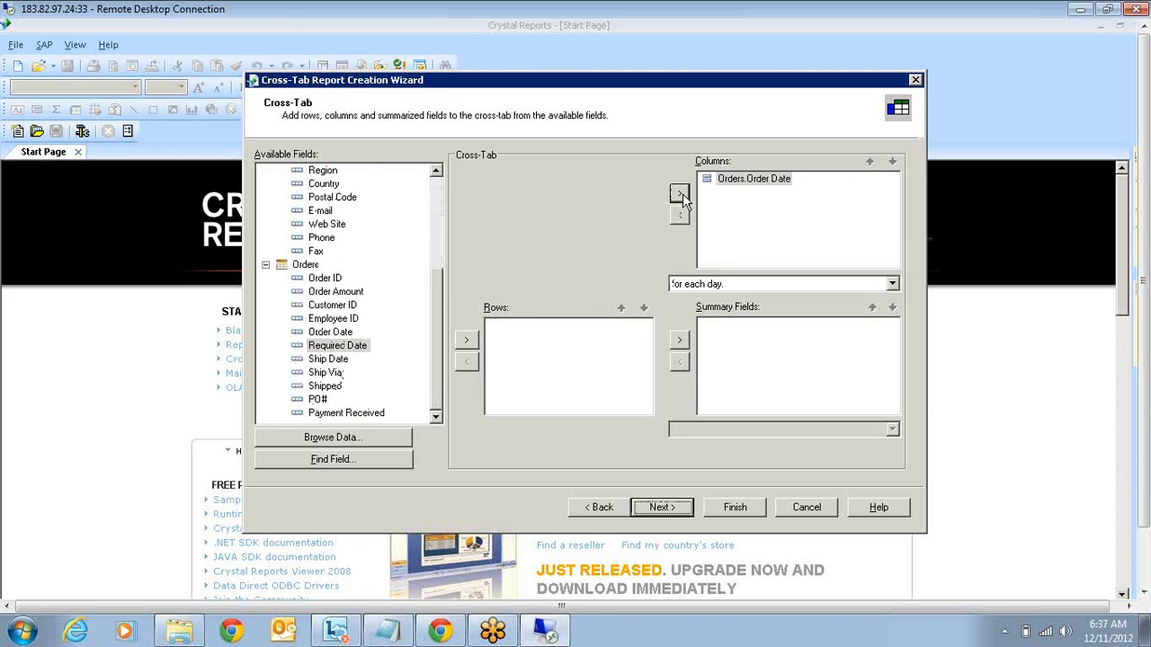
{"action": "left_click", "coordinate": [722, 183]}
{"action": "left_click", "coordinate": [754, 286]}
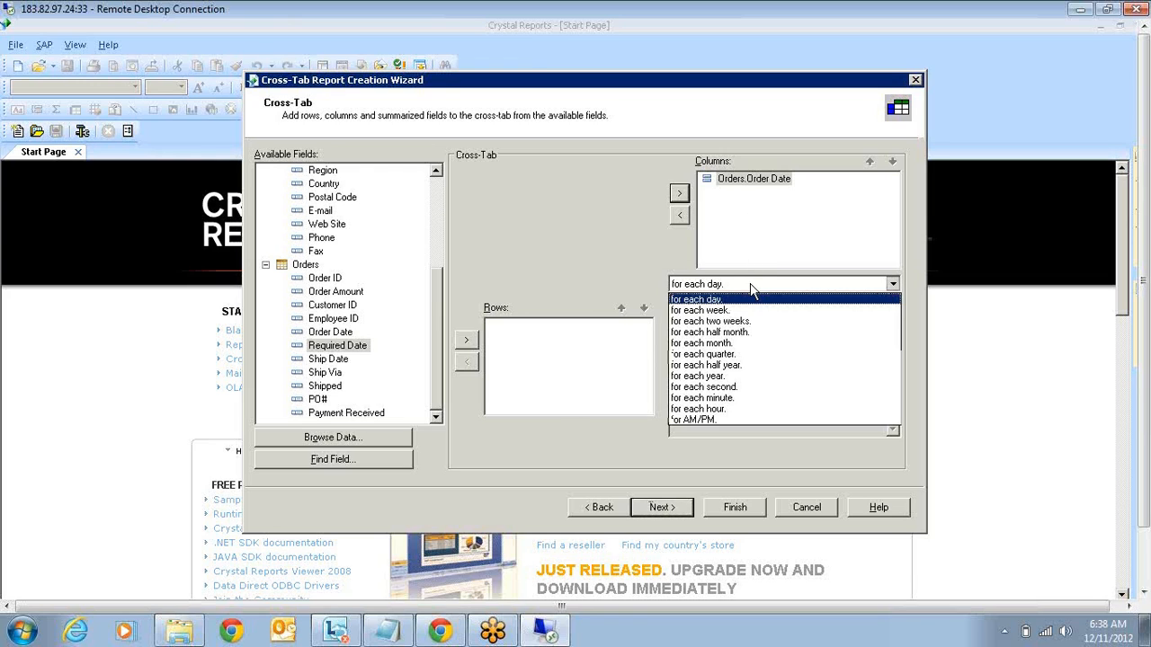
{"action": "left_click", "coordinate": [720, 375]}
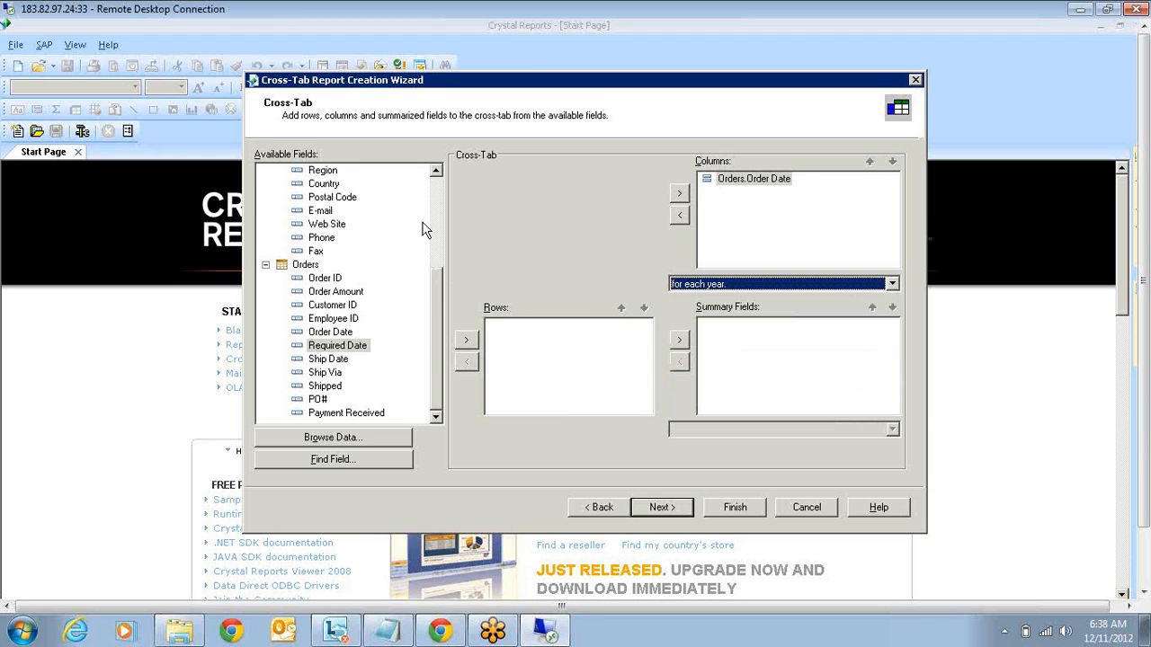
Add the Country field from the Customer table as the cross-tab row.
{"action": "scroll", "coordinate": [424, 226], "scroll_direction": "up", "scroll_amount": 3}
{"action": "scroll", "coordinate": [424, 217], "scroll_direction": "up", "scroll_amount": 1}
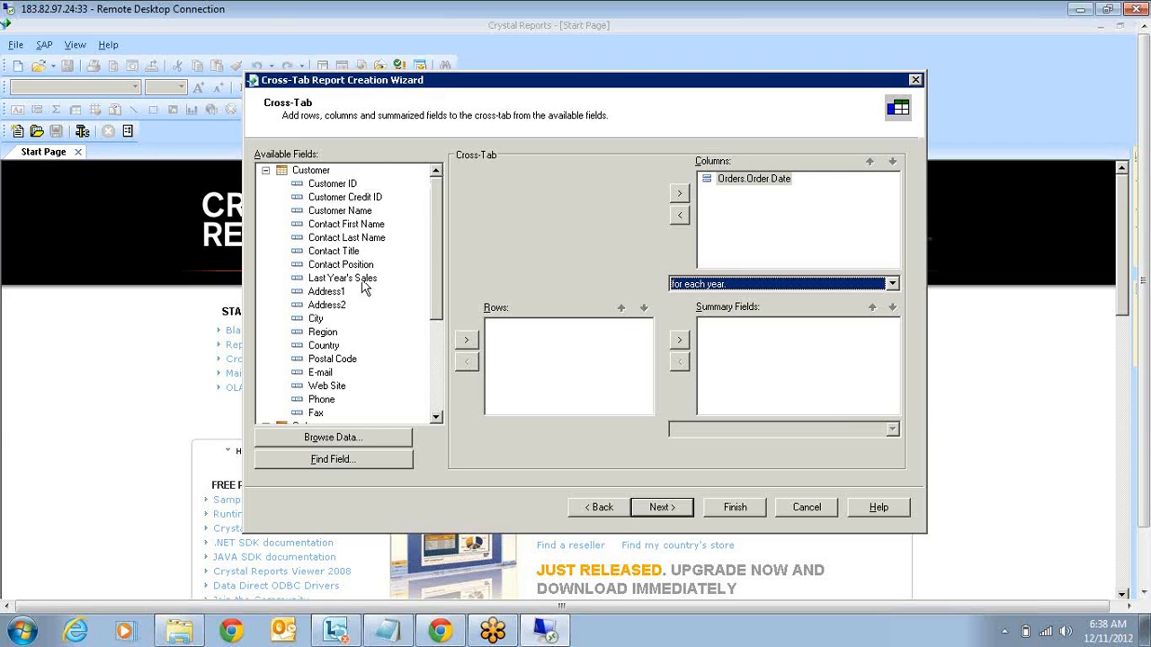
{"action": "left_click", "coordinate": [331, 347]}
{"action": "left_click", "coordinate": [465, 345]}
Add Order Amount from the Orders table as the summary field, using Sum as the summary operation.
{"action": "left_click_drag", "start_coordinate": [437, 310], "coordinate": [437, 406]}
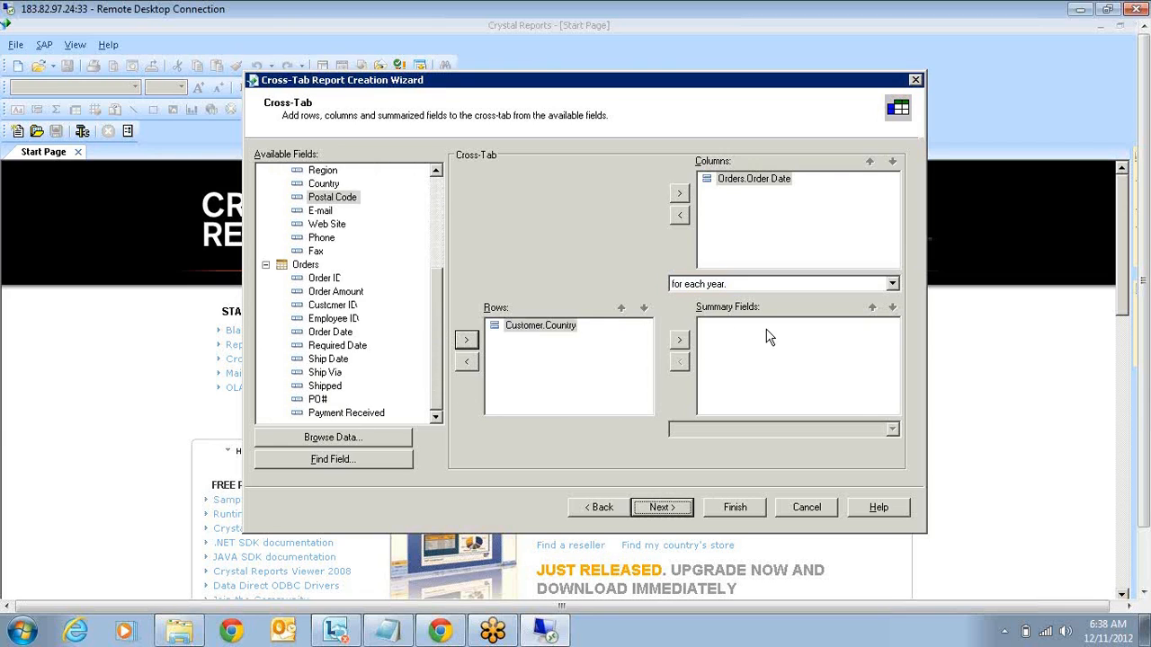
{"action": "left_click", "coordinate": [335, 291]}
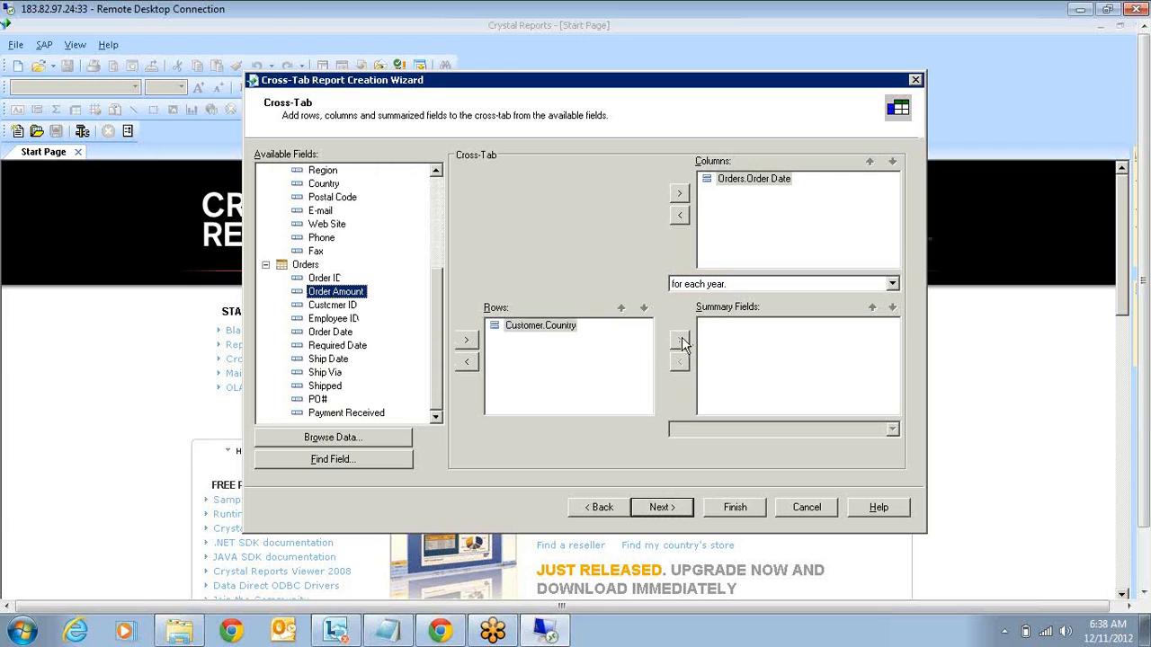
{"action": "left_click", "coordinate": [679, 342]}
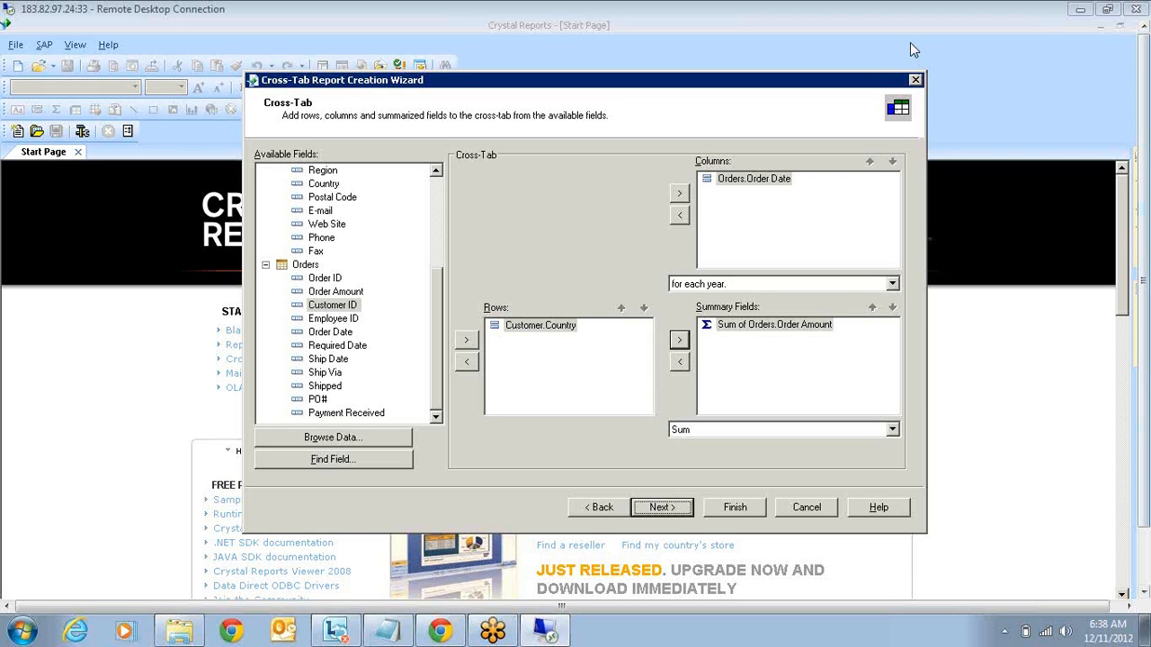
{"action": "left_click", "coordinate": [728, 431]}
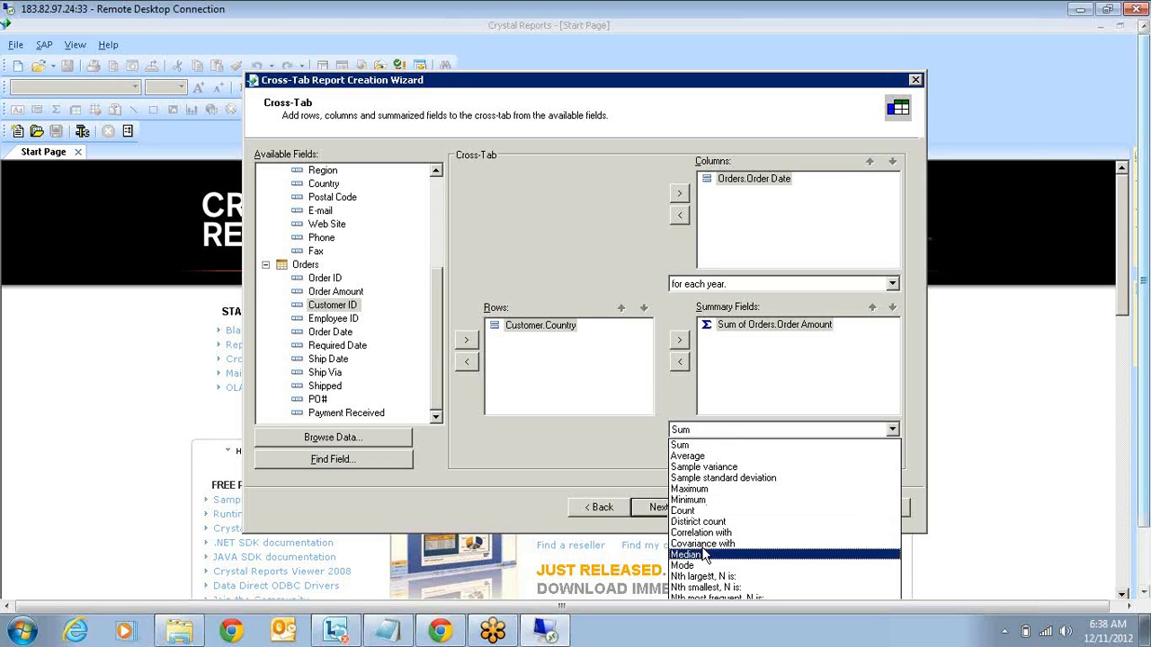
{"action": "left_click", "coordinate": [687, 456]}
Continue to the grid style choice with no chart and no record selection filter.
{"action": "left_click", "coordinate": [663, 505]}
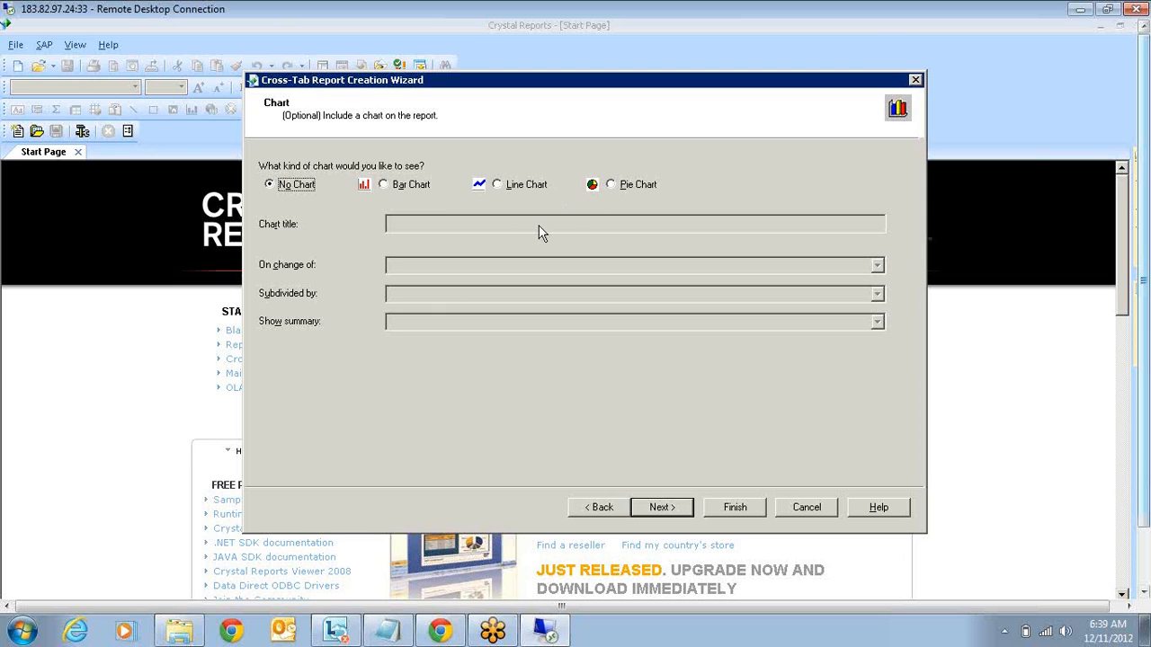
{"action": "left_click", "coordinate": [670, 508]}
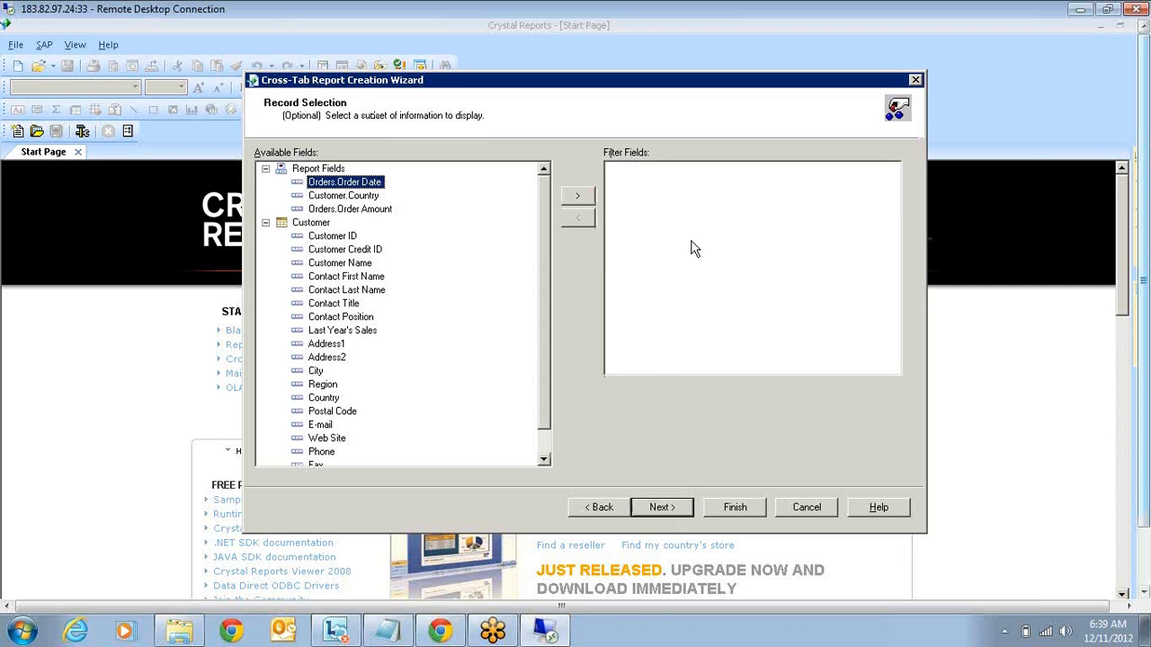
{"action": "left_click", "coordinate": [659, 508]}
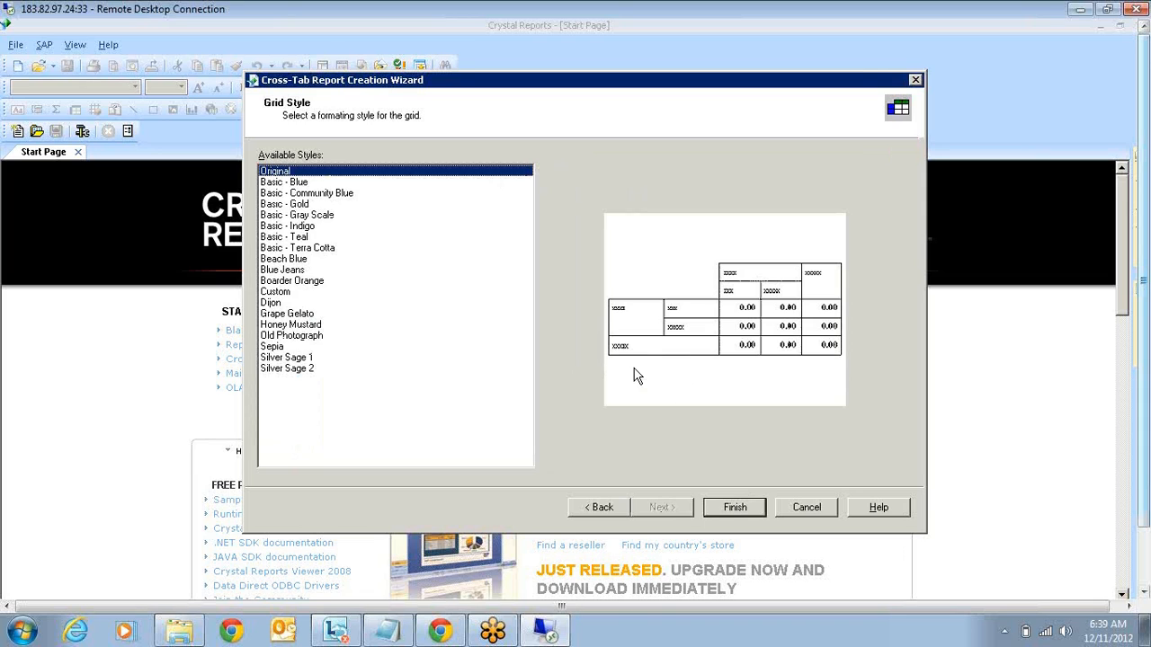
Preview the available grid styles for the cross-tab, from Basic - Community Blue through Grape Gelato.
{"action": "left_click", "coordinate": [299, 192]}
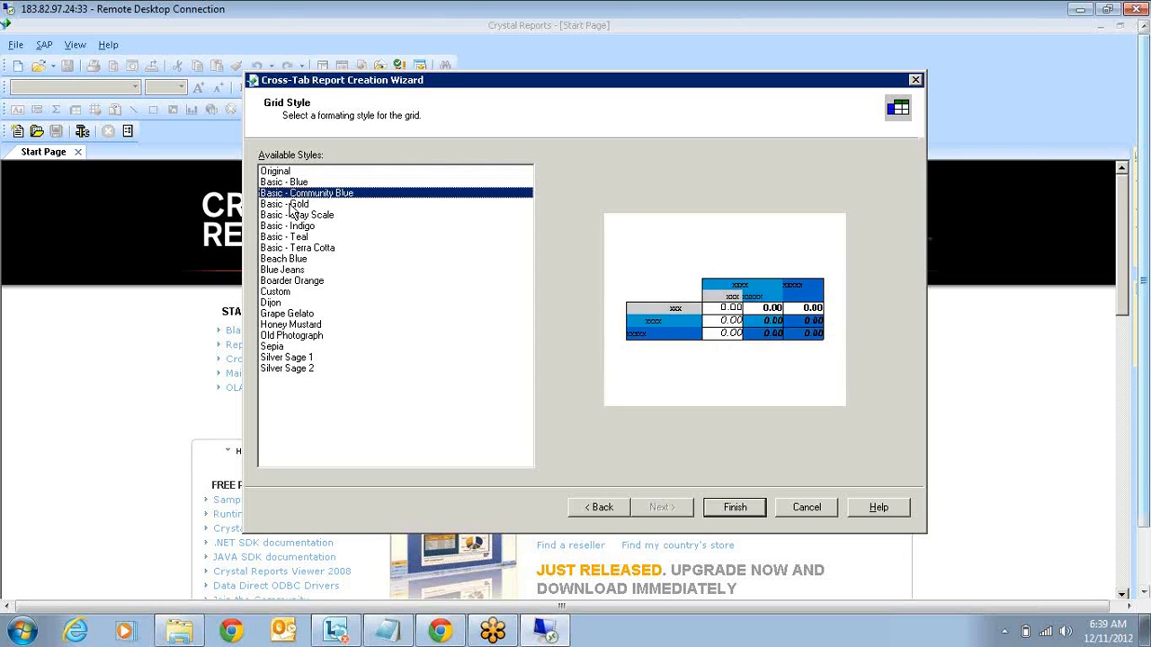
{"action": "left_click", "coordinate": [293, 204]}
{"action": "left_click", "coordinate": [293, 215]}
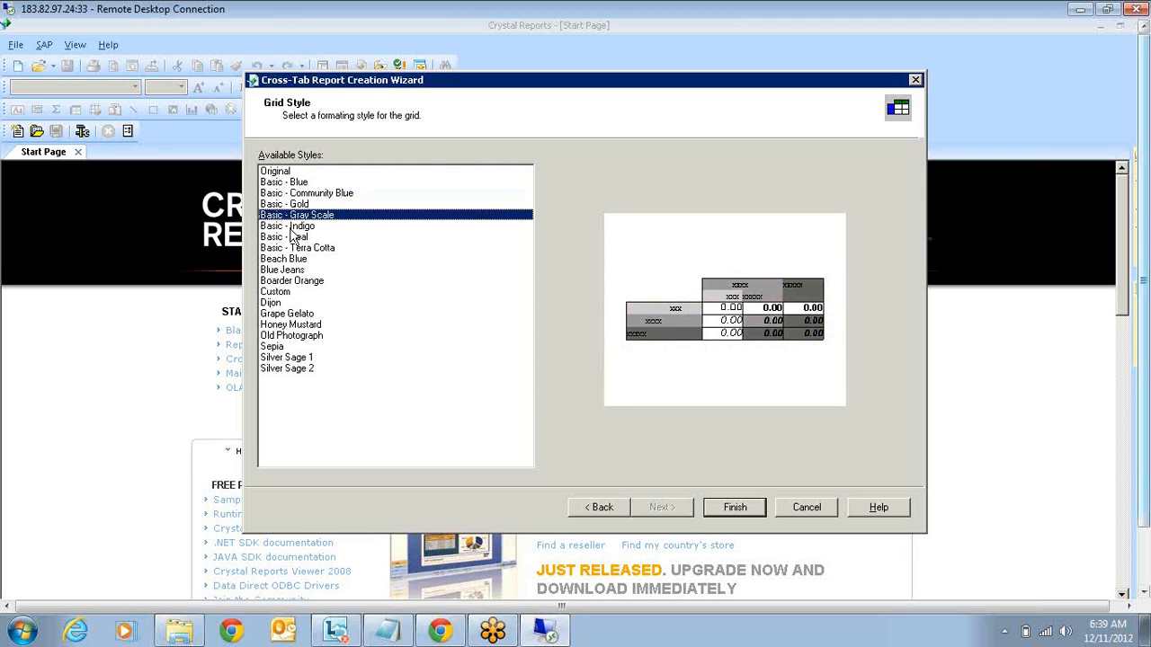
{"action": "left_click", "coordinate": [291, 225]}
{"action": "left_click", "coordinate": [290, 247]}
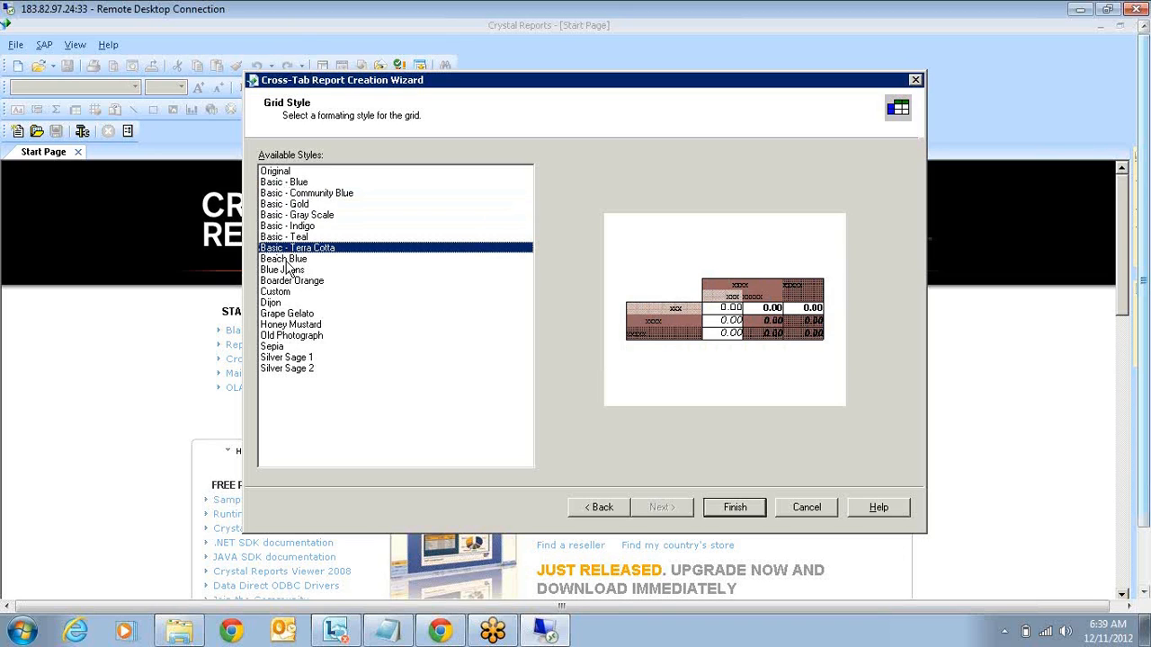
{"action": "left_click", "coordinate": [293, 260]}
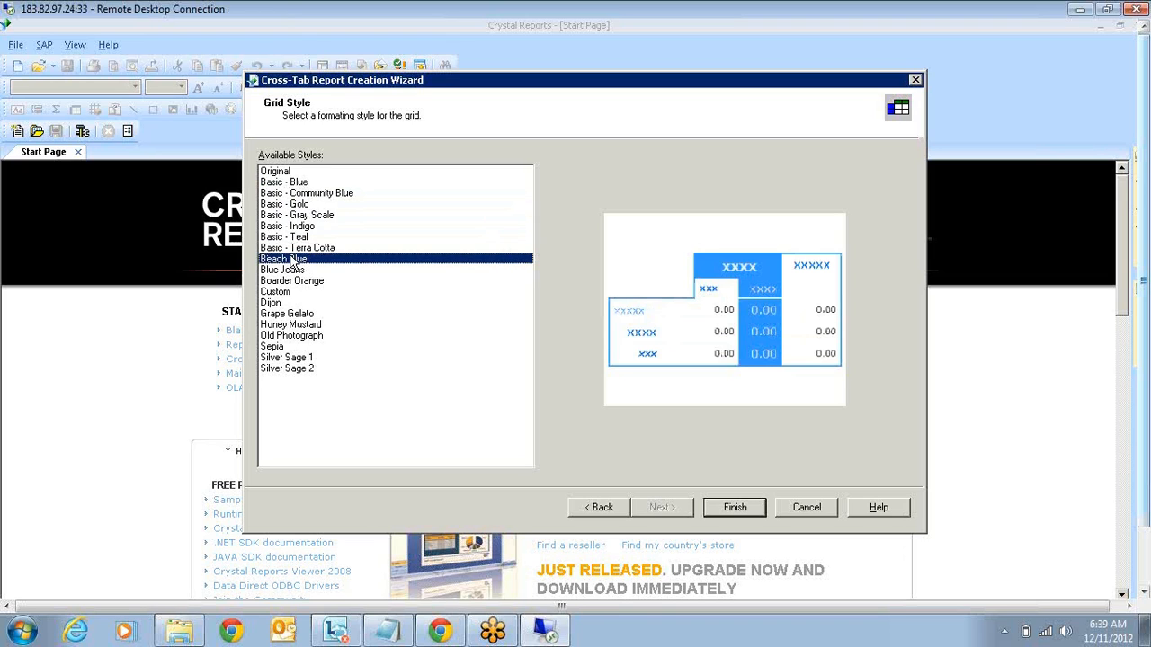
{"action": "left_click", "coordinate": [288, 269]}
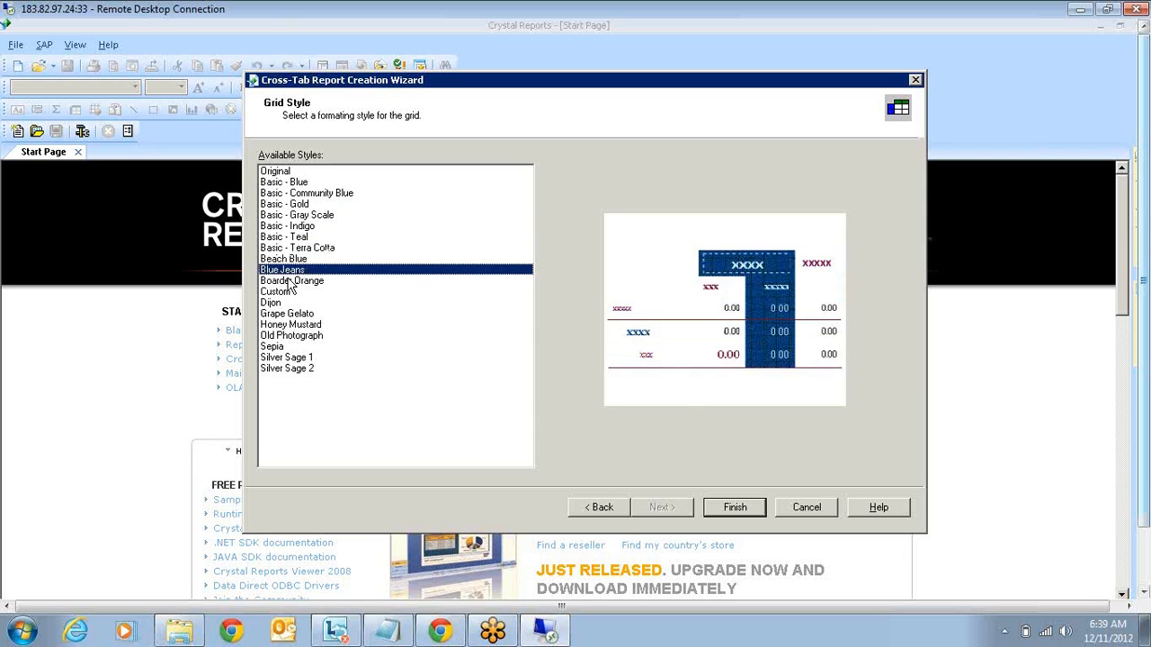
{"action": "left_click", "coordinate": [288, 281]}
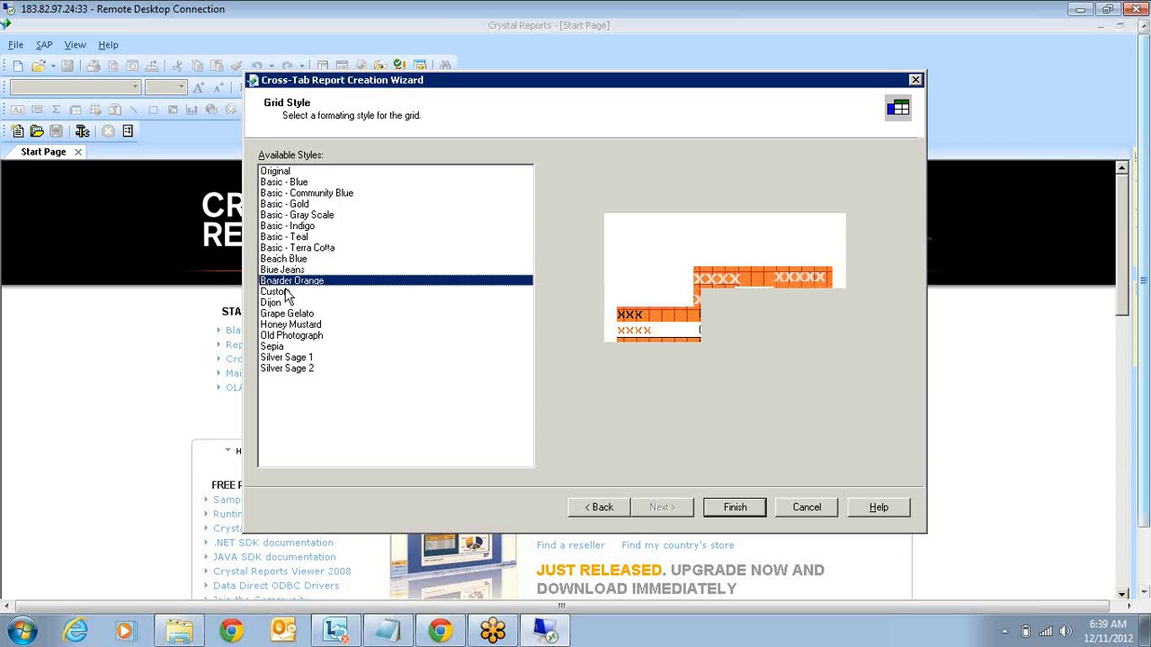
{"action": "left_click", "coordinate": [288, 313]}
Apply the Honey Mustard grid style and finish the wizard to generate the report.
{"action": "left_click", "coordinate": [288, 324]}
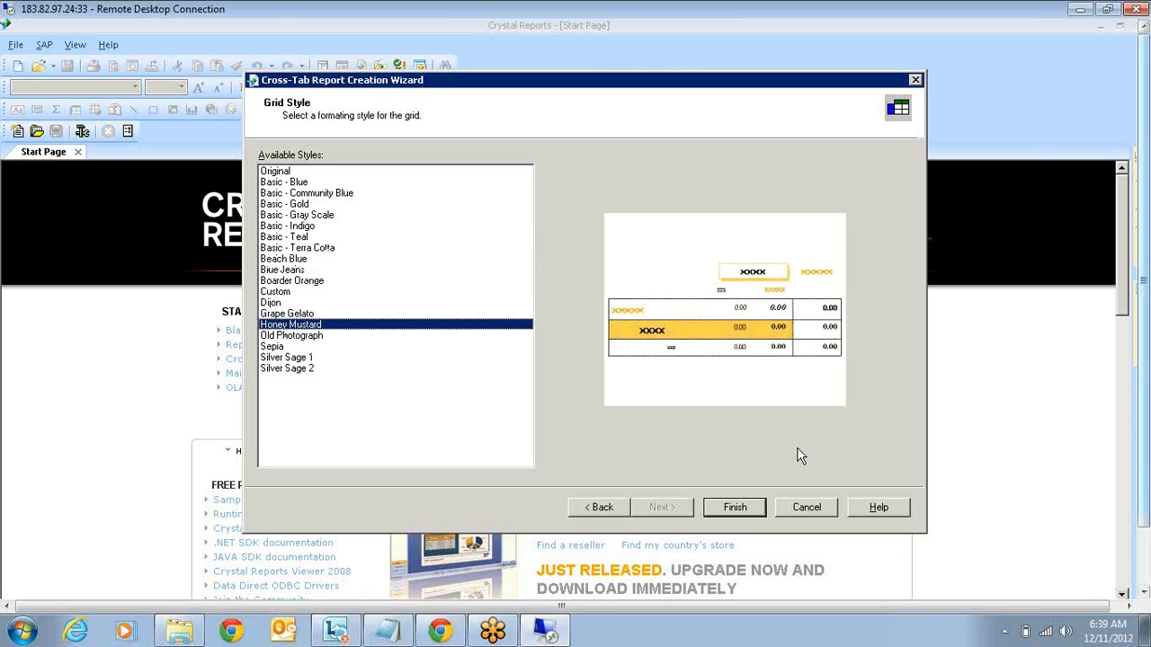
{"action": "left_click", "coordinate": [736, 509]}
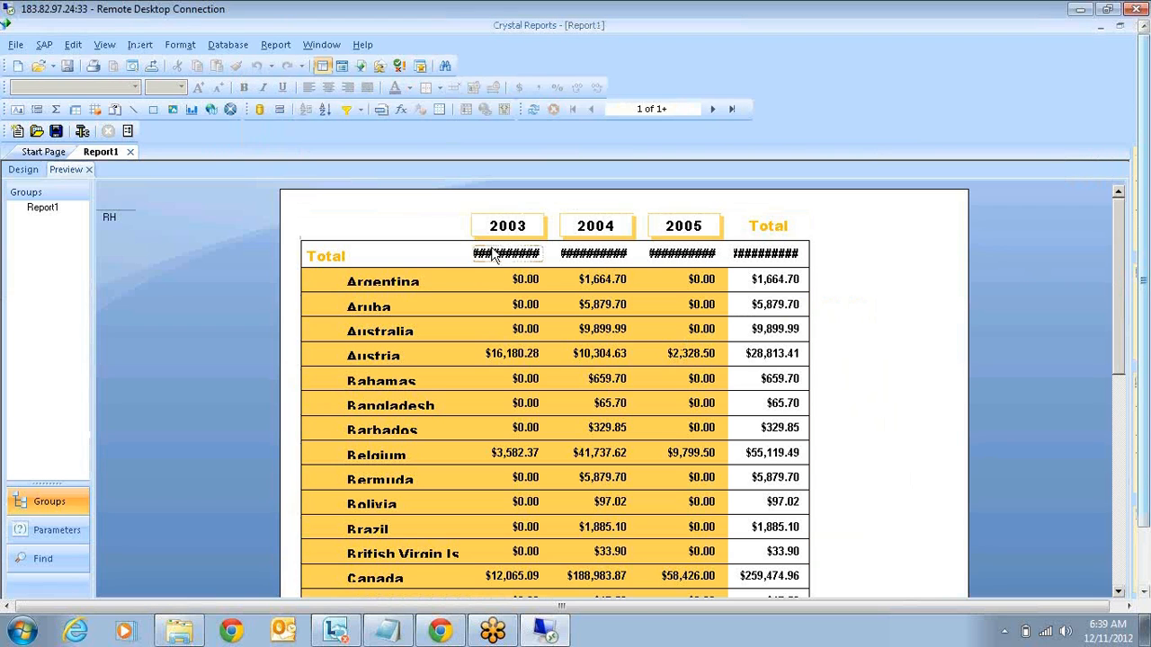
Widen the year columns and the grand total column of the cross-tab so the Total row amounts fit.
{"action": "left_click", "coordinate": [492, 253]}
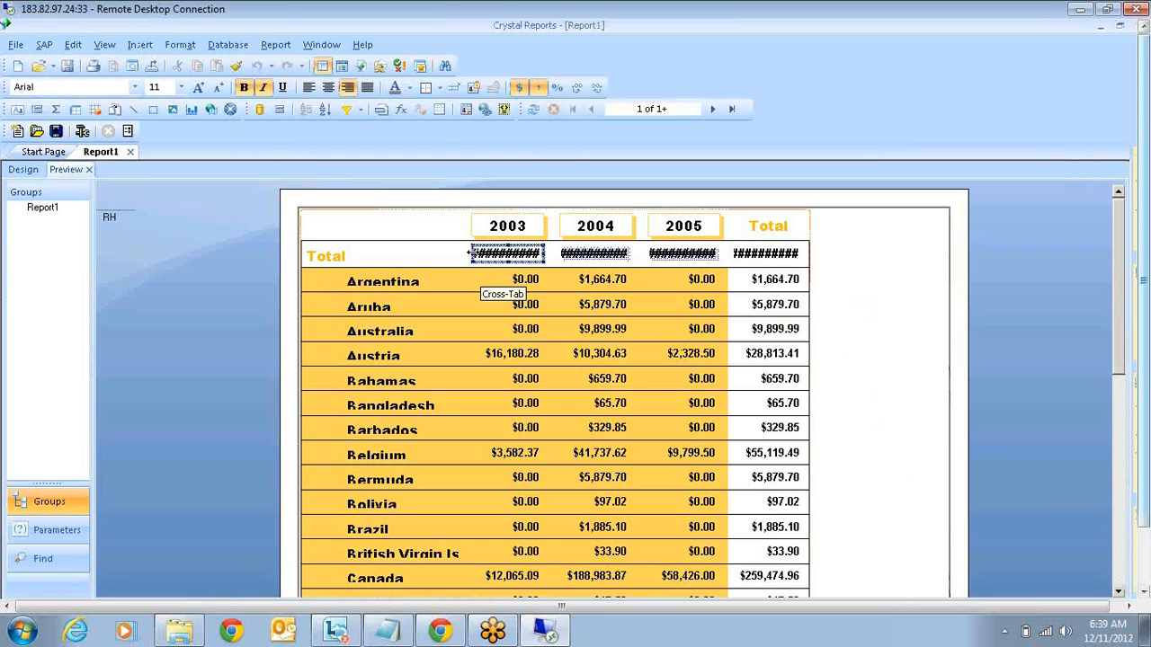
{"action": "left_click_drag", "start_coordinate": [472, 253], "coordinate": [468, 256]}
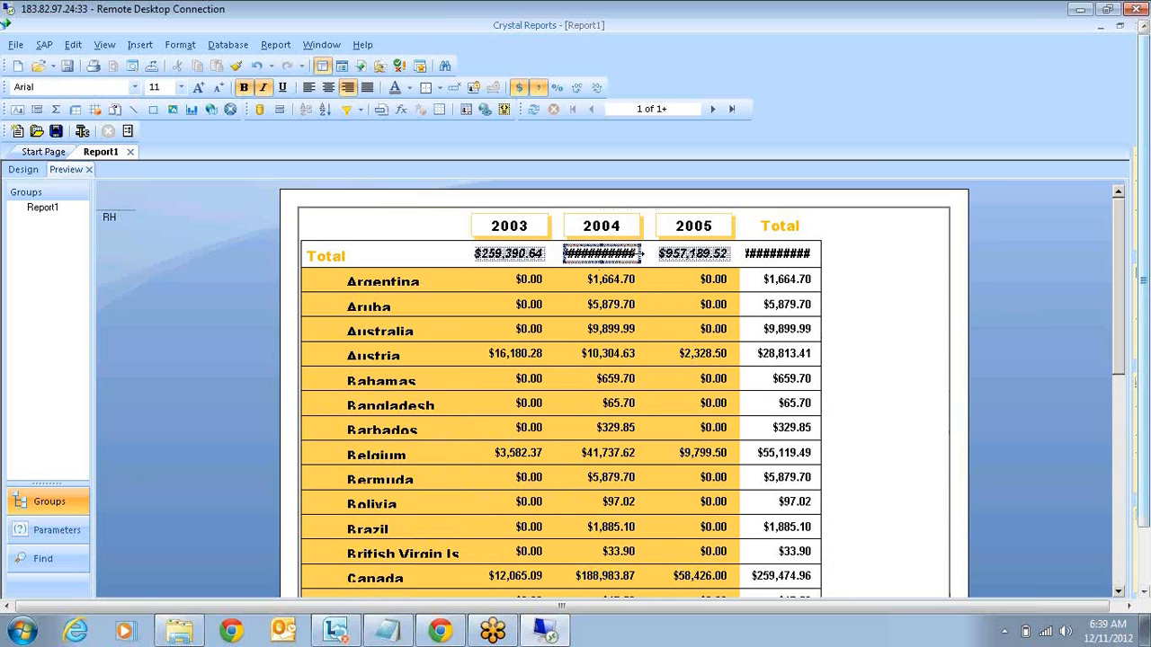
{"action": "left_click_drag", "start_coordinate": [641, 254], "coordinate": [670, 254]}
{"action": "left_click", "coordinate": [855, 255]}
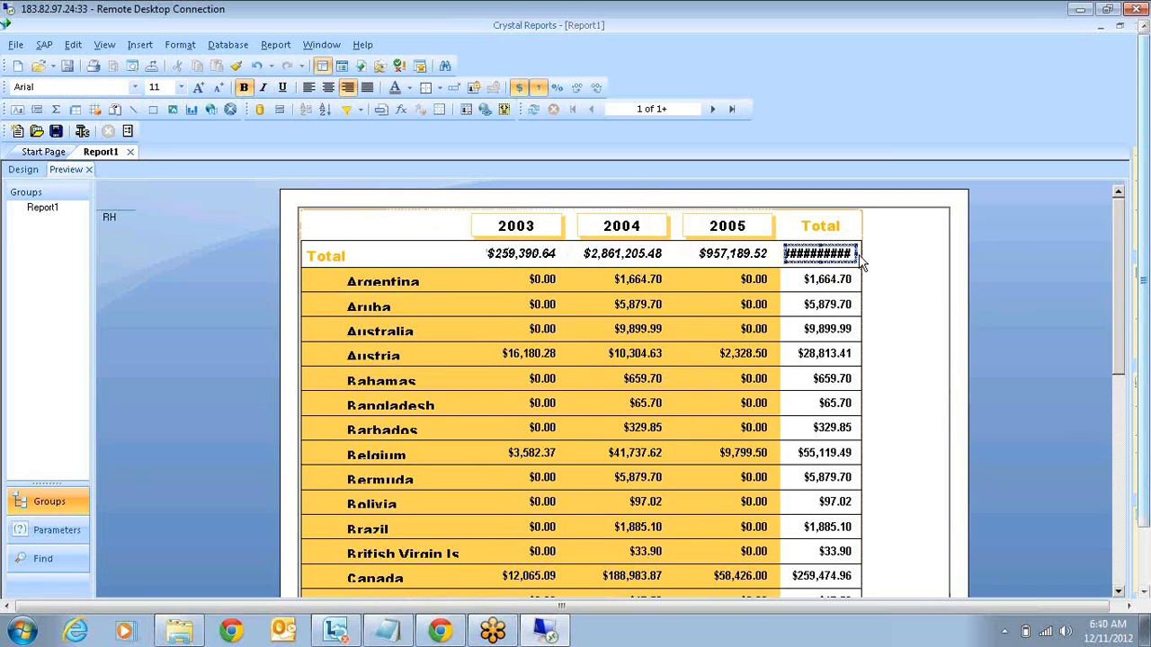
{"action": "left_click_drag", "start_coordinate": [861, 260], "coordinate": [879, 260]}
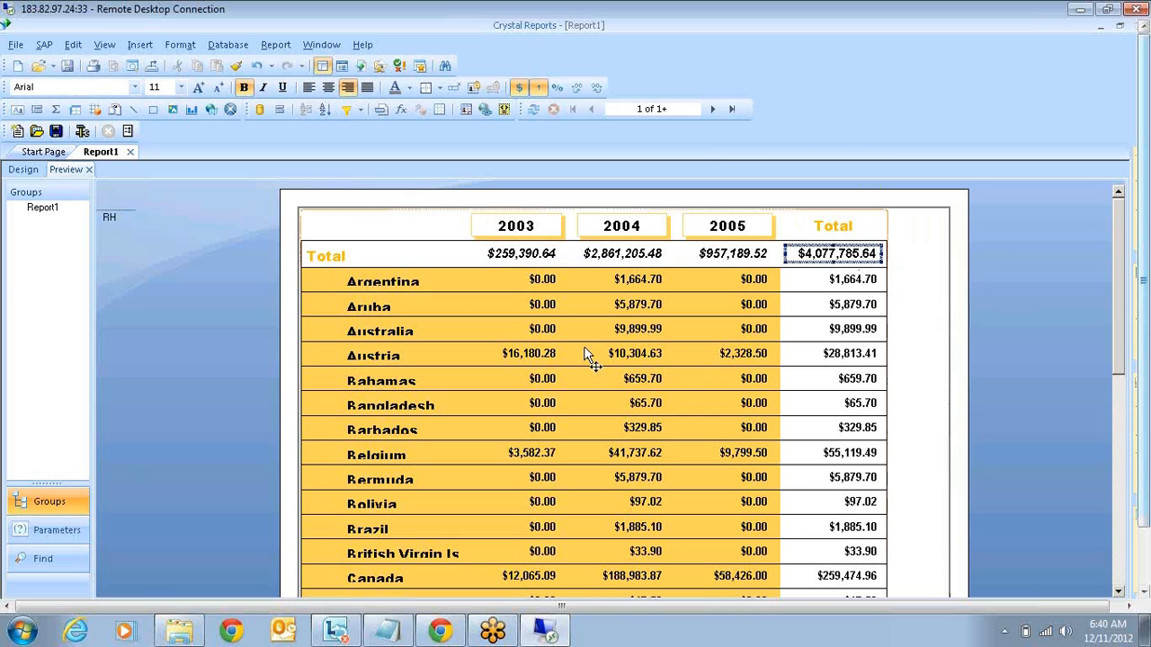
Increase the height of the country row labels so the full country names fit in their rows.
{"action": "left_click", "coordinate": [391, 284]}
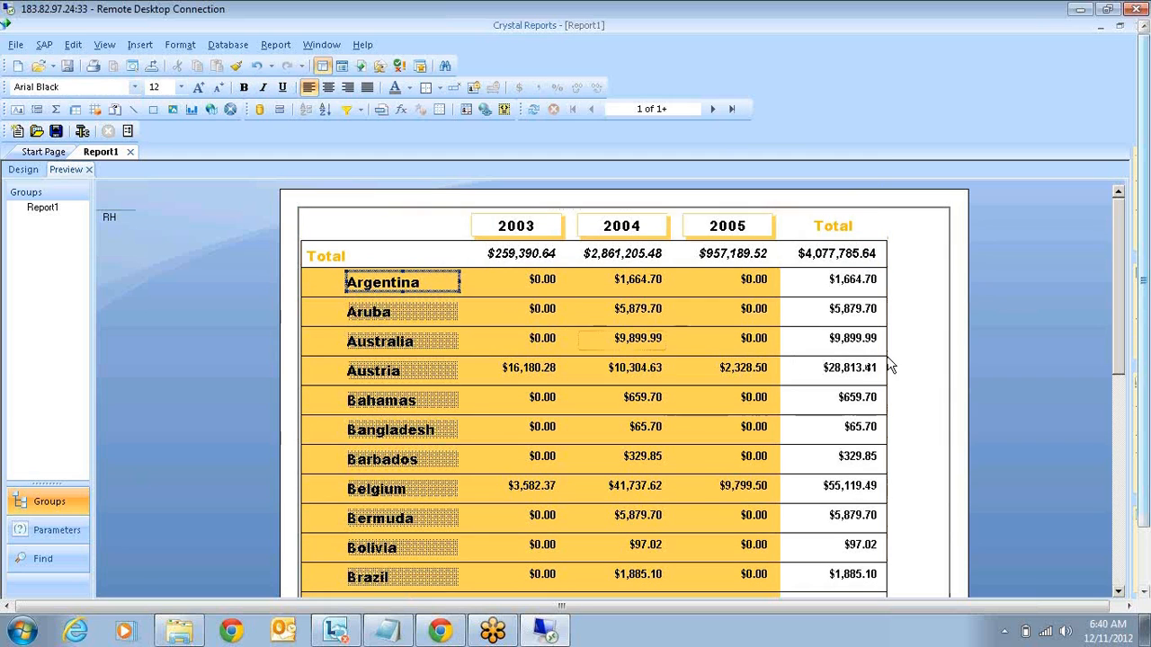
{"action": "left_click", "coordinate": [920, 367]}
{"action": "scroll", "coordinate": [920, 367], "scroll_direction": "down", "scroll_amount": 1}
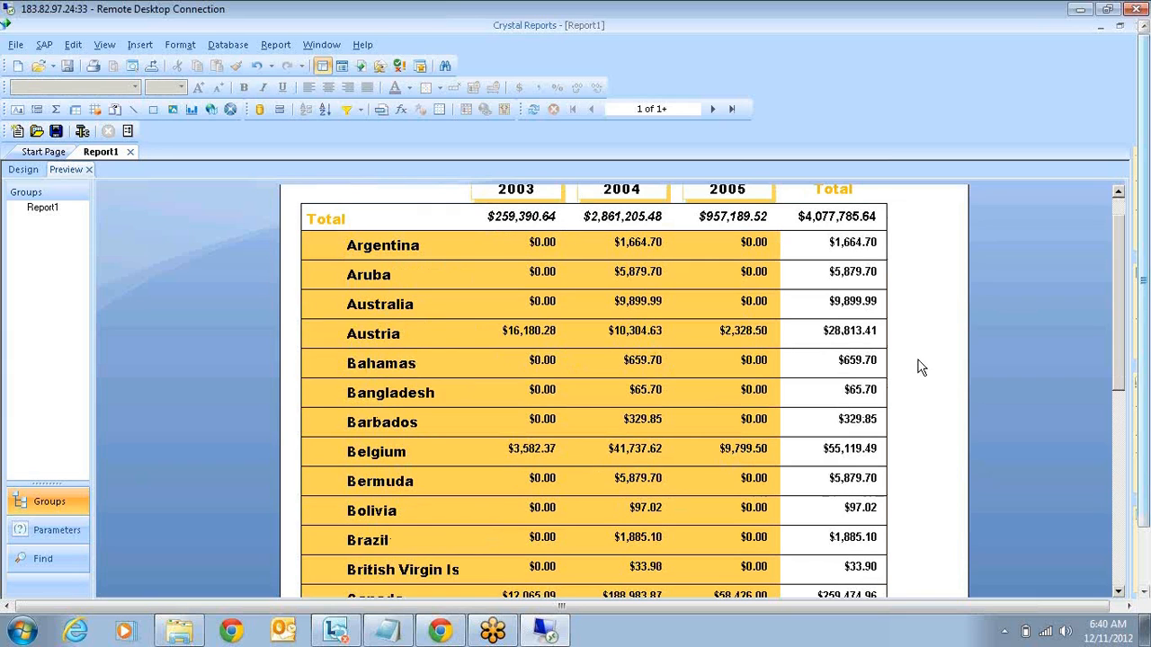
{"action": "scroll", "coordinate": [919, 367], "scroll_direction": "down", "scroll_amount": 5}
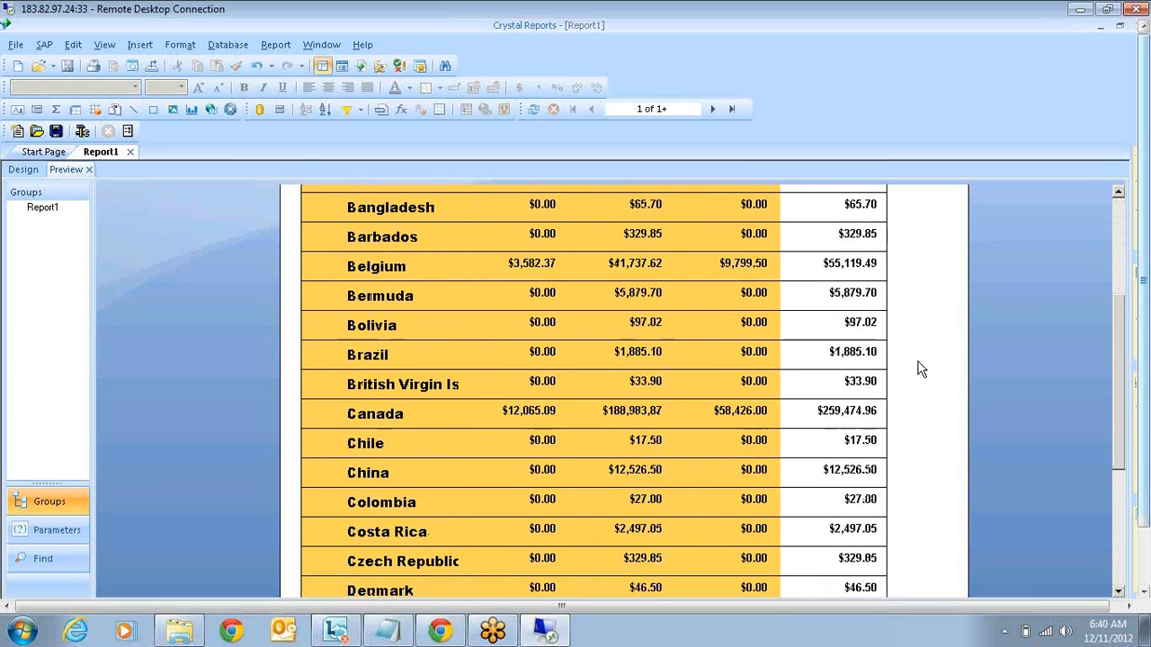
{"action": "scroll", "coordinate": [919, 367], "scroll_direction": "up", "scroll_amount": 6}
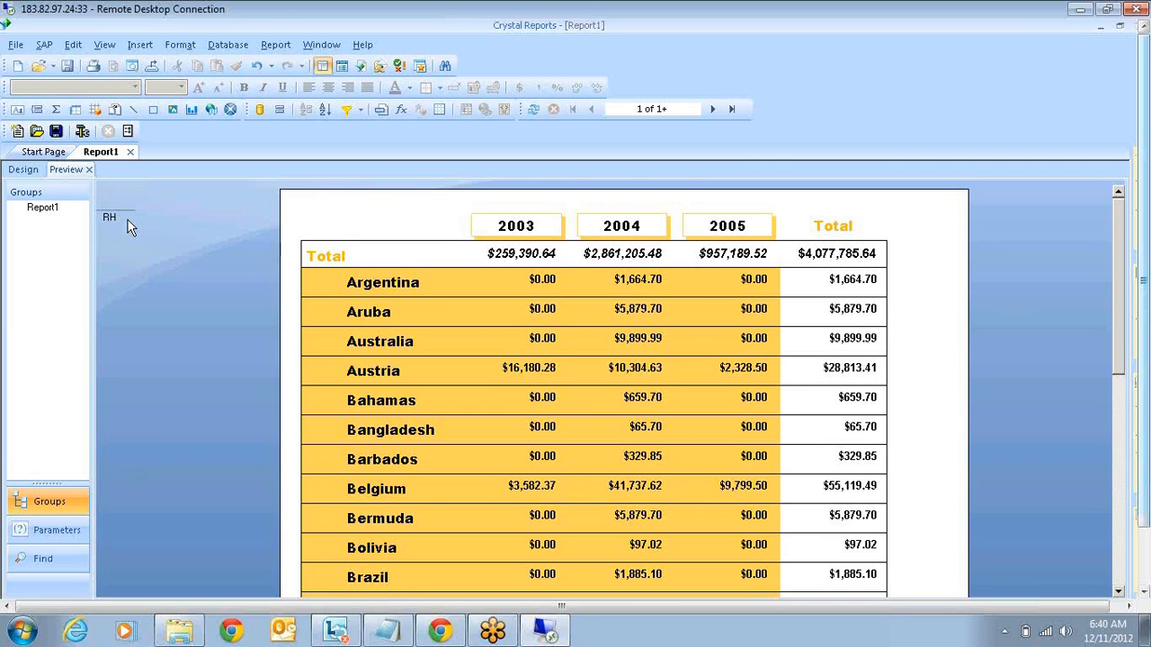
Return to the design view and delete the existing cross-tab from the Report Header.
{"action": "left_click", "coordinate": [33, 174]}
{"action": "left_click", "coordinate": [238, 215]}
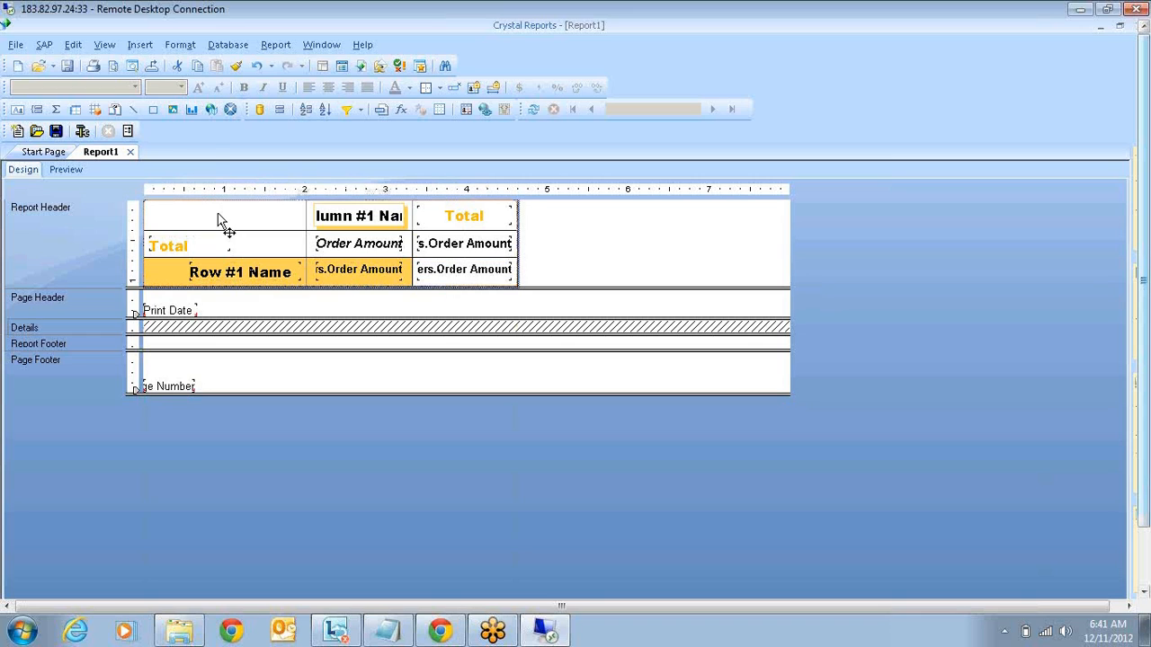
{"action": "key", "text": "Delete"}
Insert a new blank cross-tab in the Report Header section.
{"action": "left_click", "coordinate": [142, 45]}
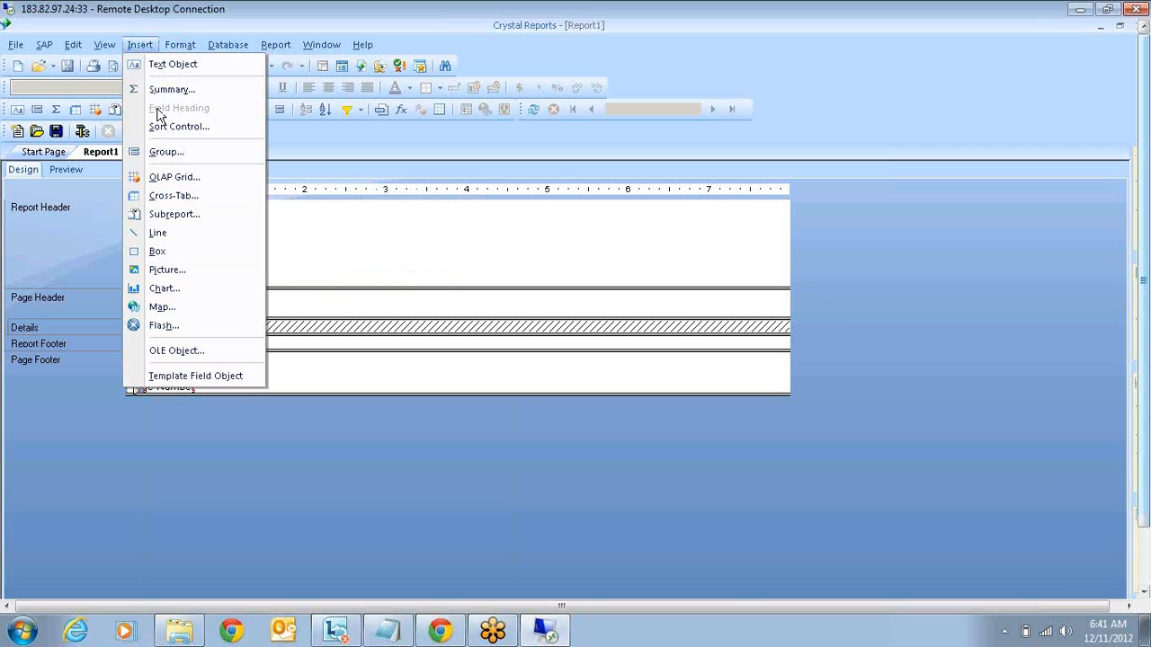
{"action": "left_click", "coordinate": [173, 195]}
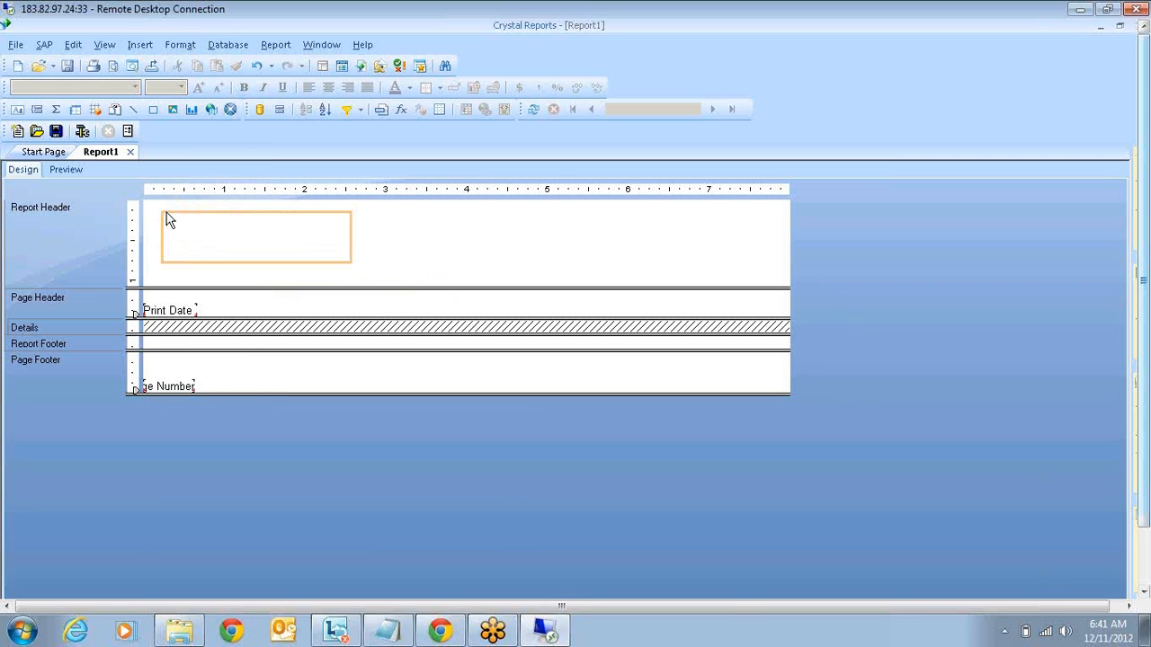
{"action": "left_click", "coordinate": [167, 219]}
In the new cross-tab's Cross-Tab Expert, add Customer.Country as the row and Orders.Order Date as the column.
{"action": "right_click", "coordinate": [201, 225]}
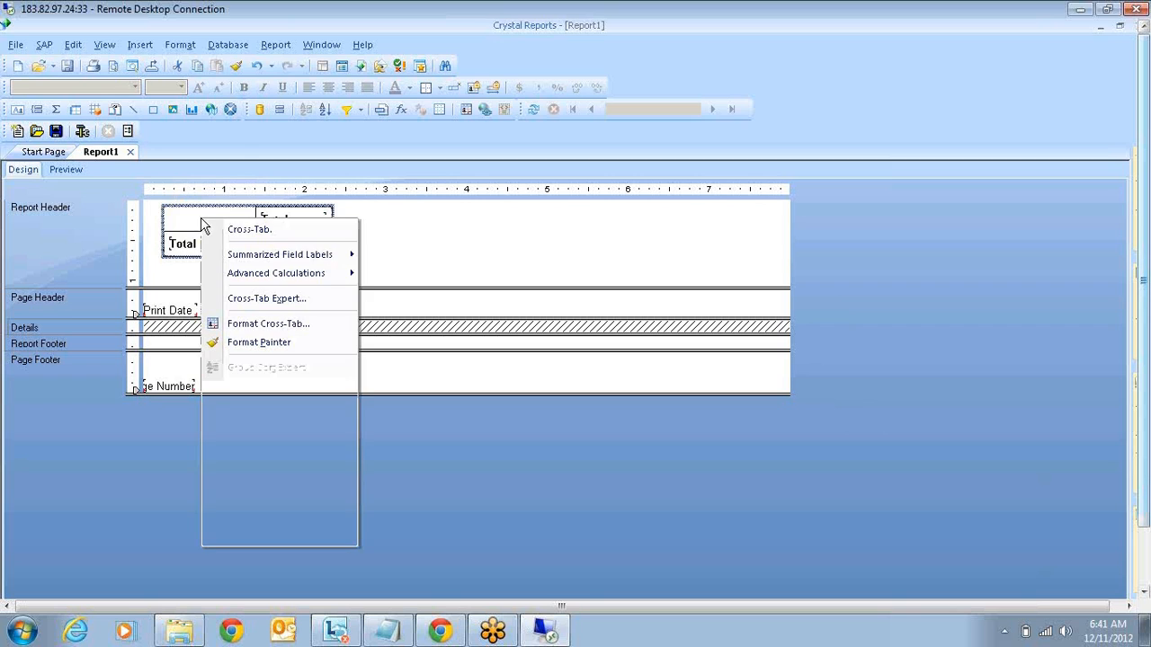
{"action": "left_click", "coordinate": [272, 303]}
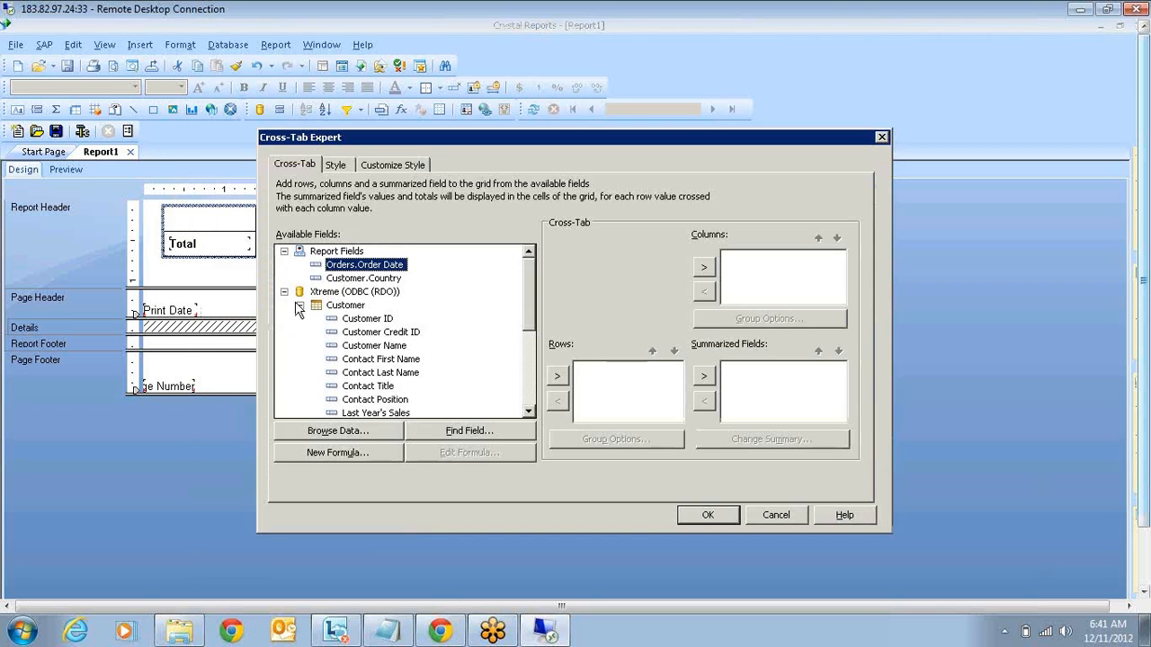
{"action": "left_click", "coordinate": [372, 279]}
{"action": "left_click", "coordinate": [558, 376]}
{"action": "left_click", "coordinate": [364, 264]}
{"action": "left_click", "coordinate": [705, 267]}
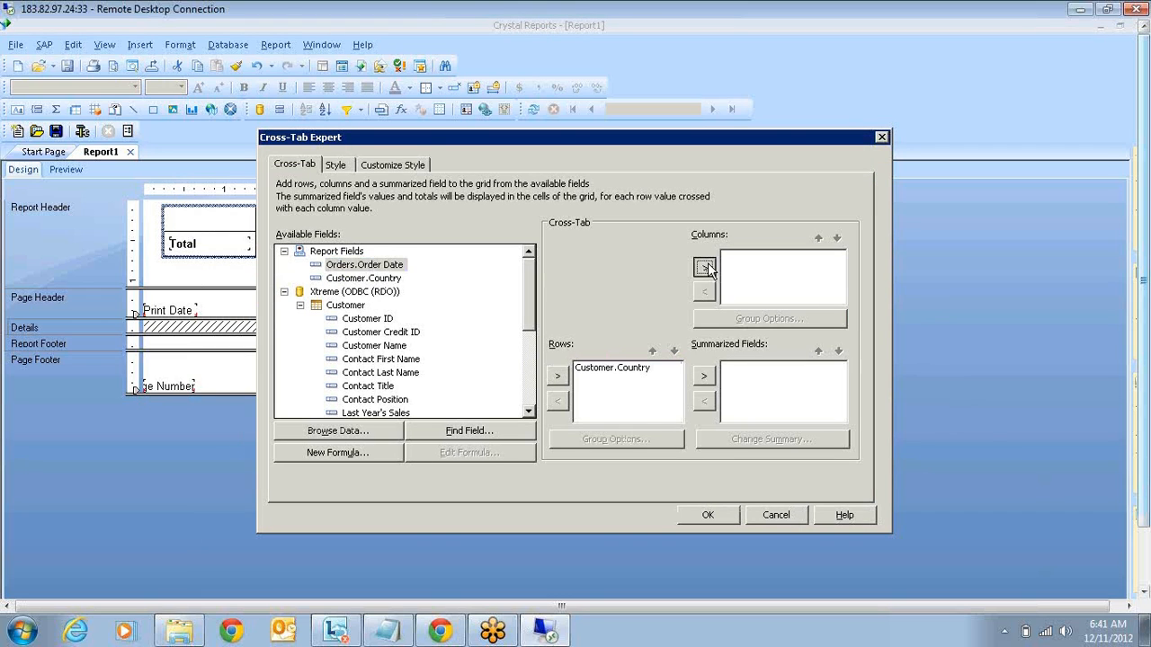
Set the Order Date column's group options so a column is printed for each year.
{"action": "left_click", "coordinate": [719, 321]}
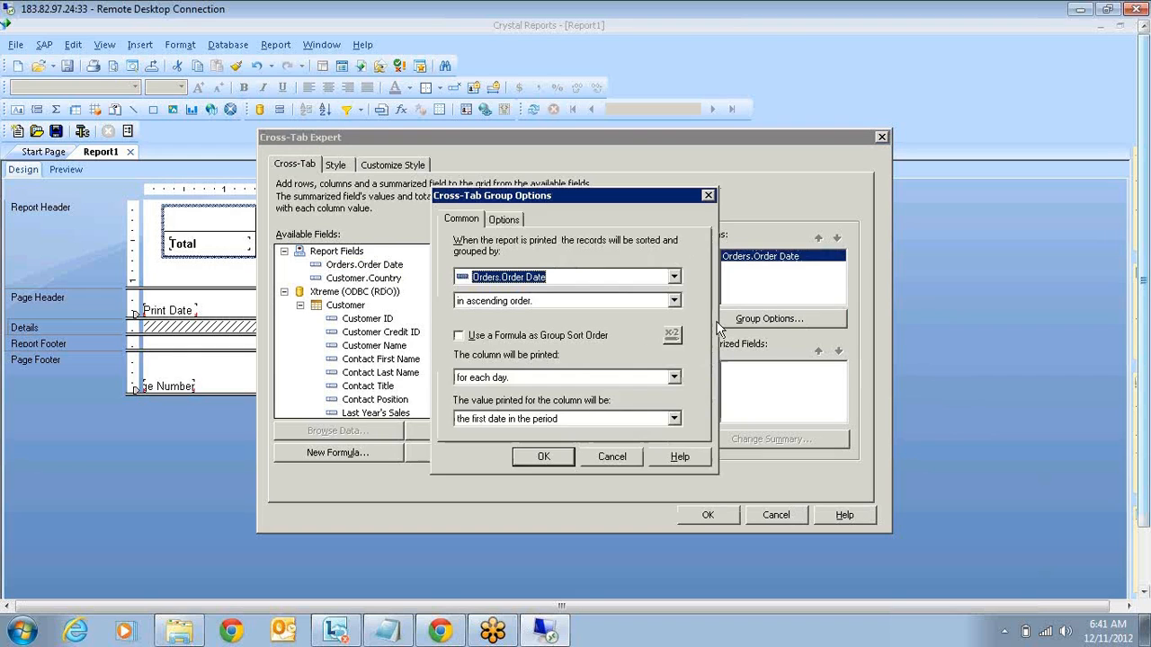
{"action": "left_click", "coordinate": [569, 419]}
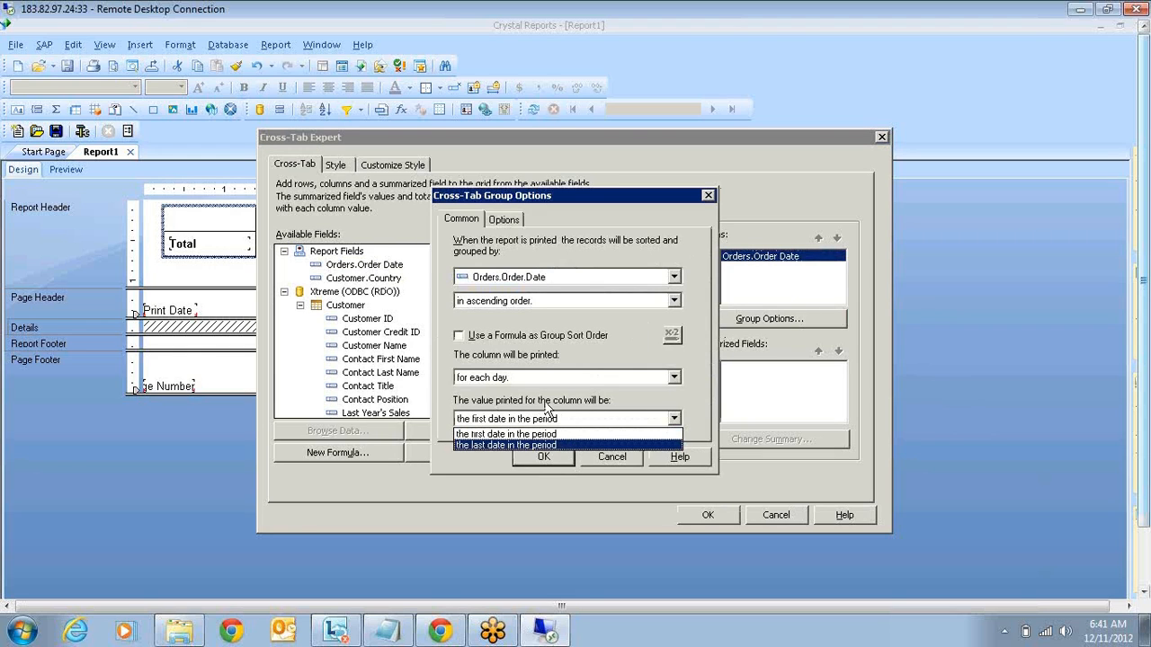
{"action": "left_click", "coordinate": [544, 378]}
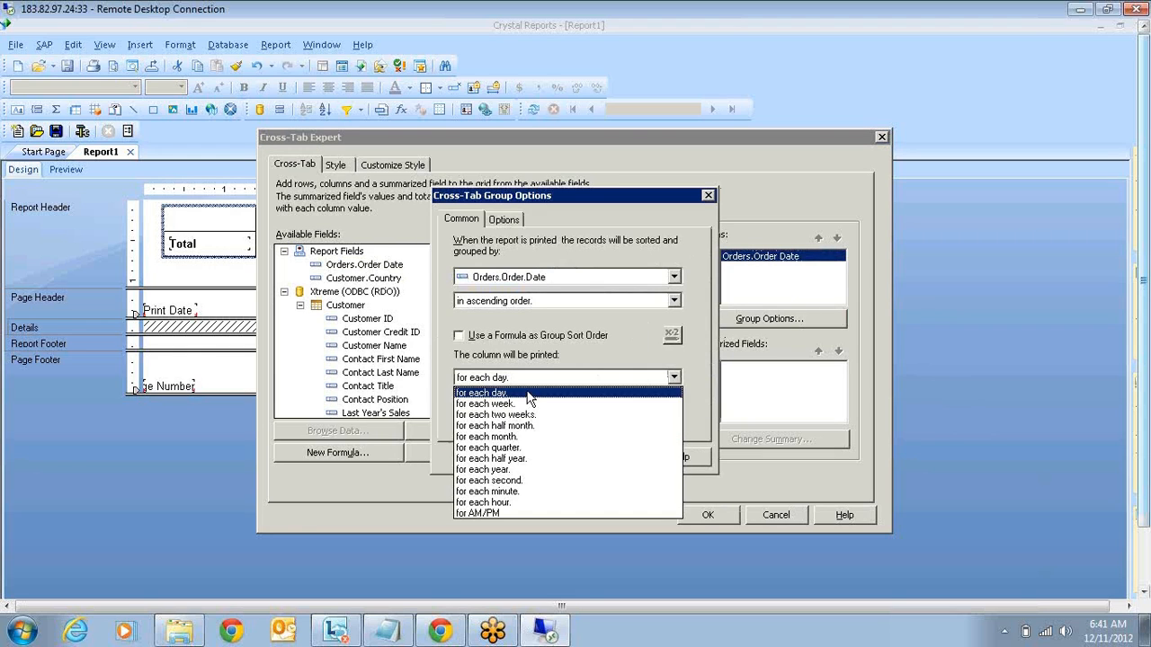
{"action": "left_click", "coordinate": [507, 469]}
{"action": "left_click", "coordinate": [531, 457]}
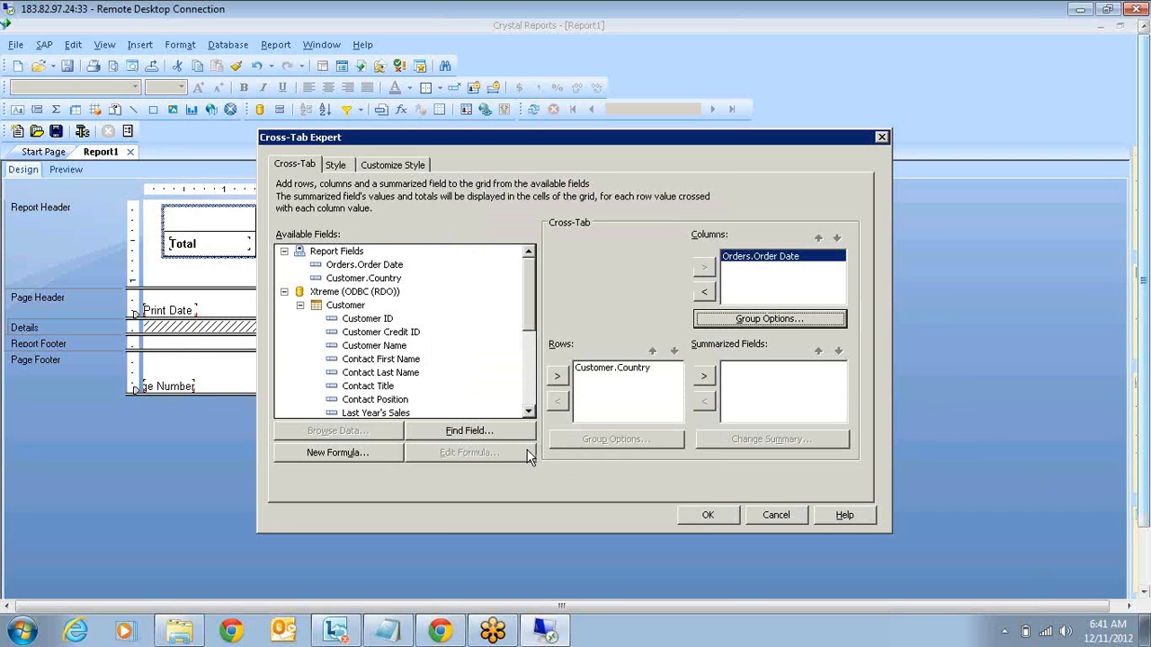
Add Order Amount from the Orders table as the summarized field and apply the cross-tab definition.
{"action": "left_click_drag", "start_coordinate": [528, 325], "coordinate": [530, 407]}
{"action": "left_click", "coordinate": [300, 402]}
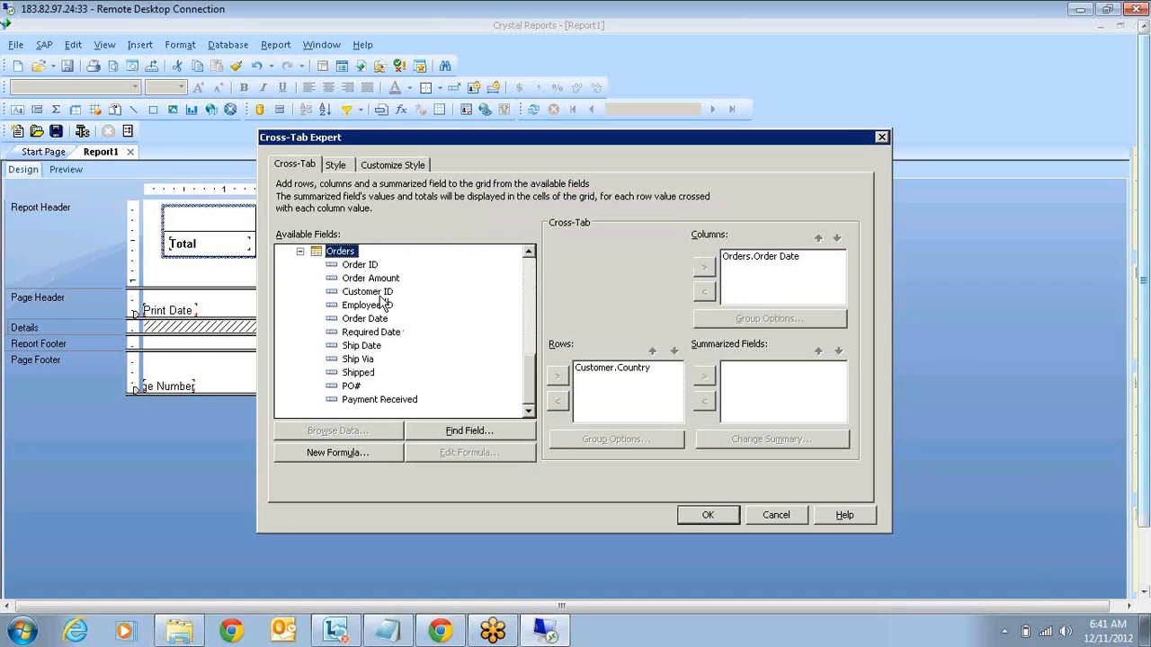
{"action": "left_click", "coordinate": [371, 278]}
{"action": "left_click", "coordinate": [704, 376]}
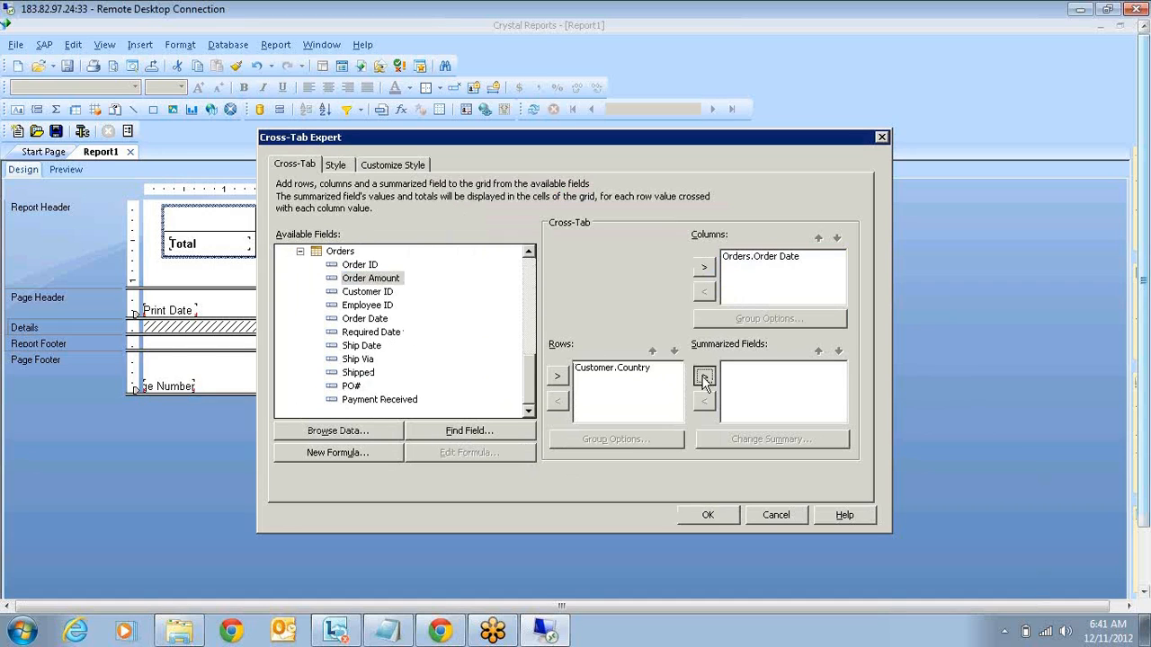
{"action": "left_click", "coordinate": [709, 516]}
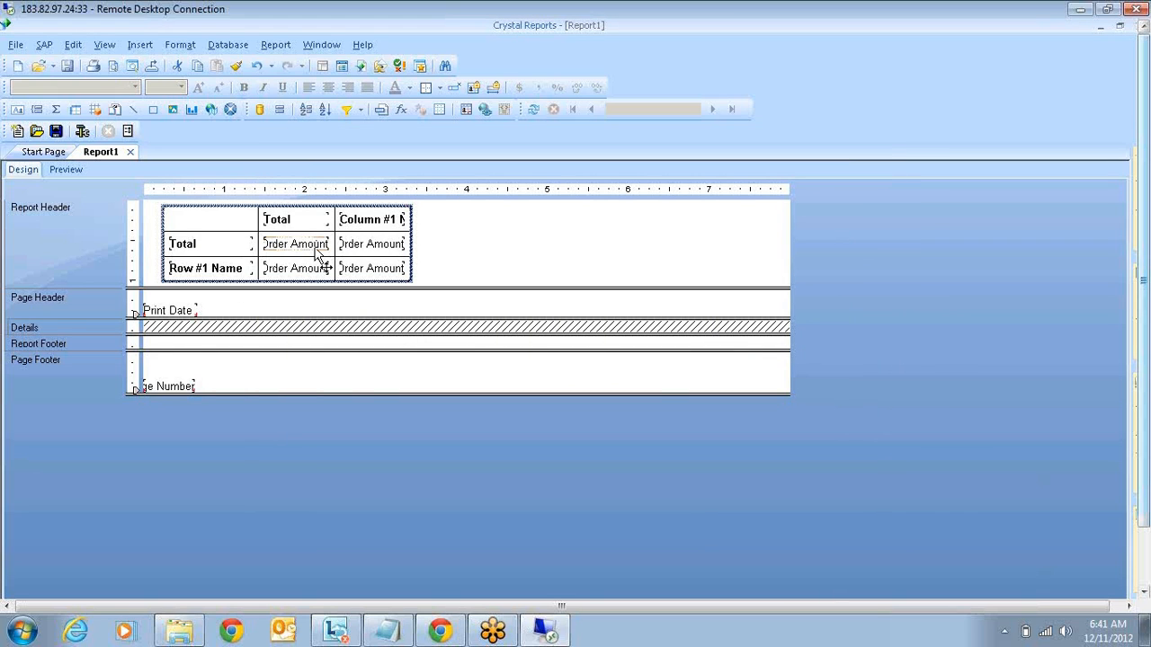
Preview the report and widen the year columns and the Total column so the Total row amounts fit.
{"action": "left_click", "coordinate": [65, 170]}
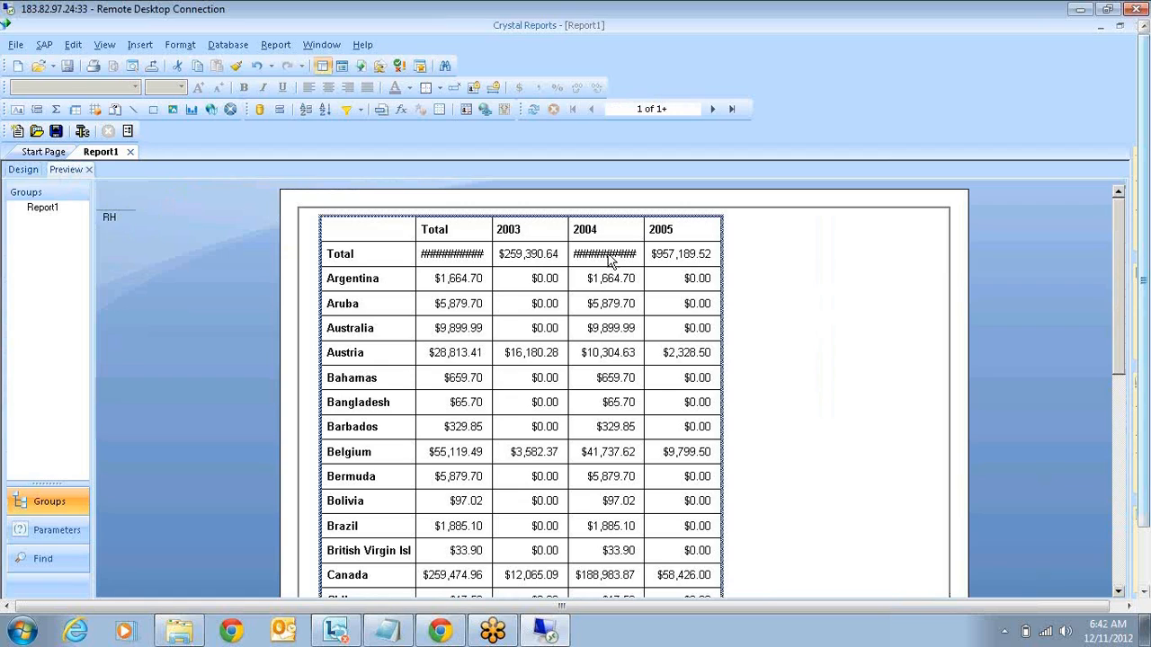
{"action": "left_click", "coordinate": [610, 259]}
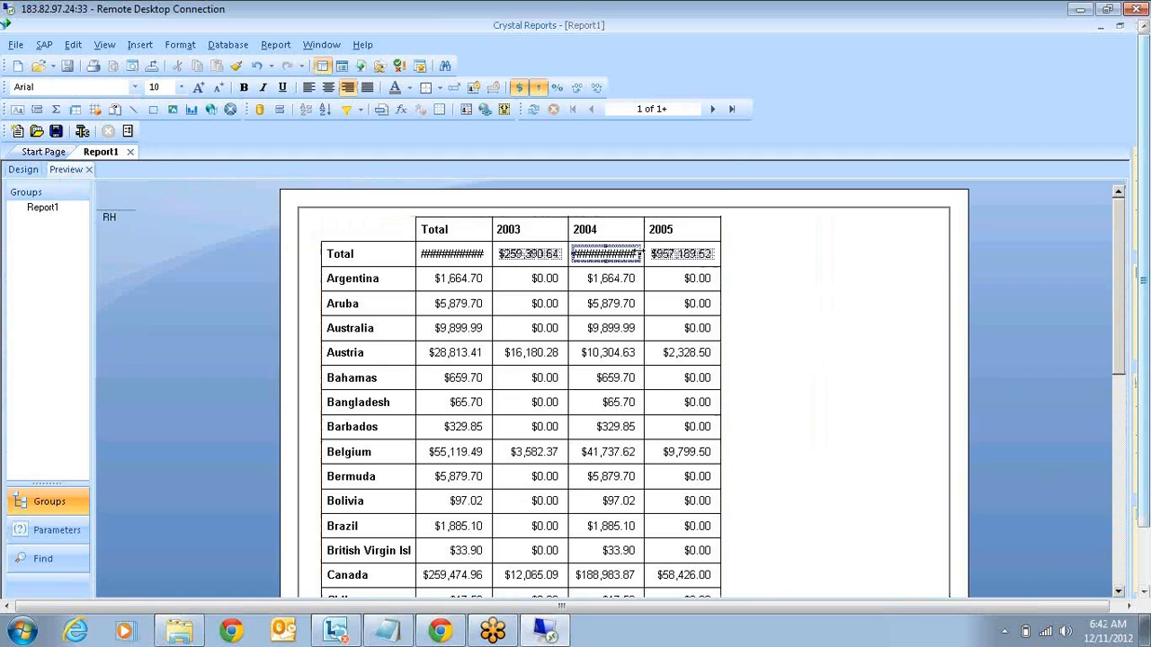
{"action": "left_click_drag", "start_coordinate": [641, 254], "coordinate": [670, 256]}
{"action": "left_click", "coordinate": [484, 257]}
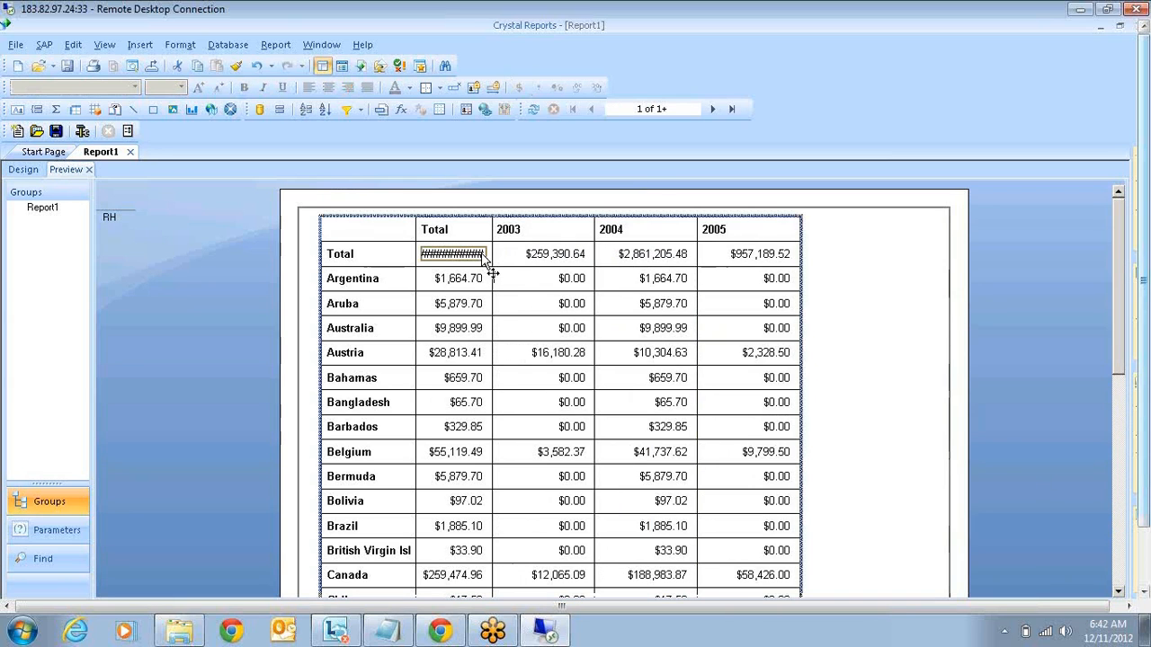
{"action": "left_click", "coordinate": [485, 256]}
{"action": "left_click_drag", "start_coordinate": [489, 254], "coordinate": [510, 254]}
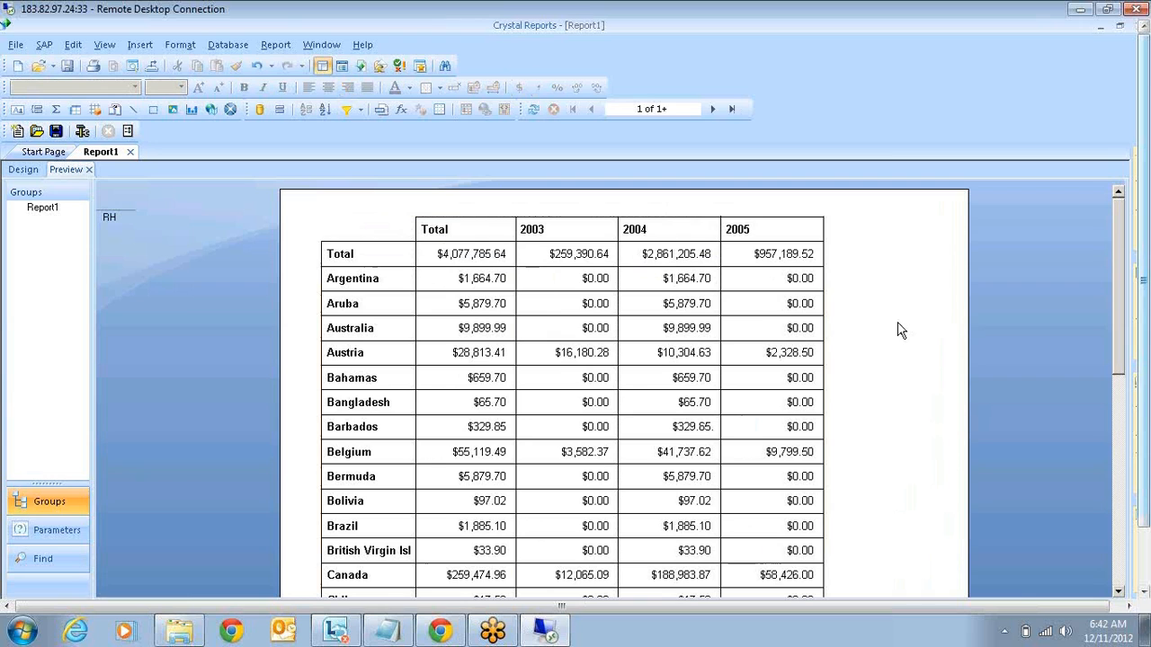
{"action": "scroll", "coordinate": [890, 366], "scroll_direction": "down", "scroll_amount": 1}
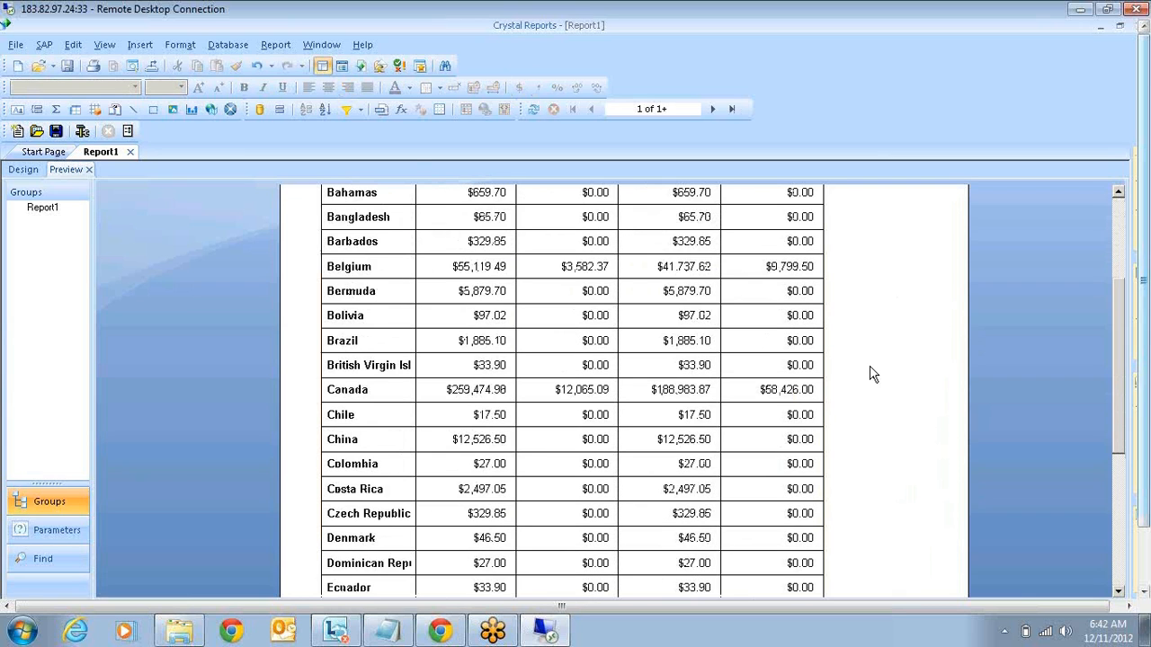
{"action": "scroll", "coordinate": [870, 371], "scroll_direction": "up", "scroll_amount": 3}
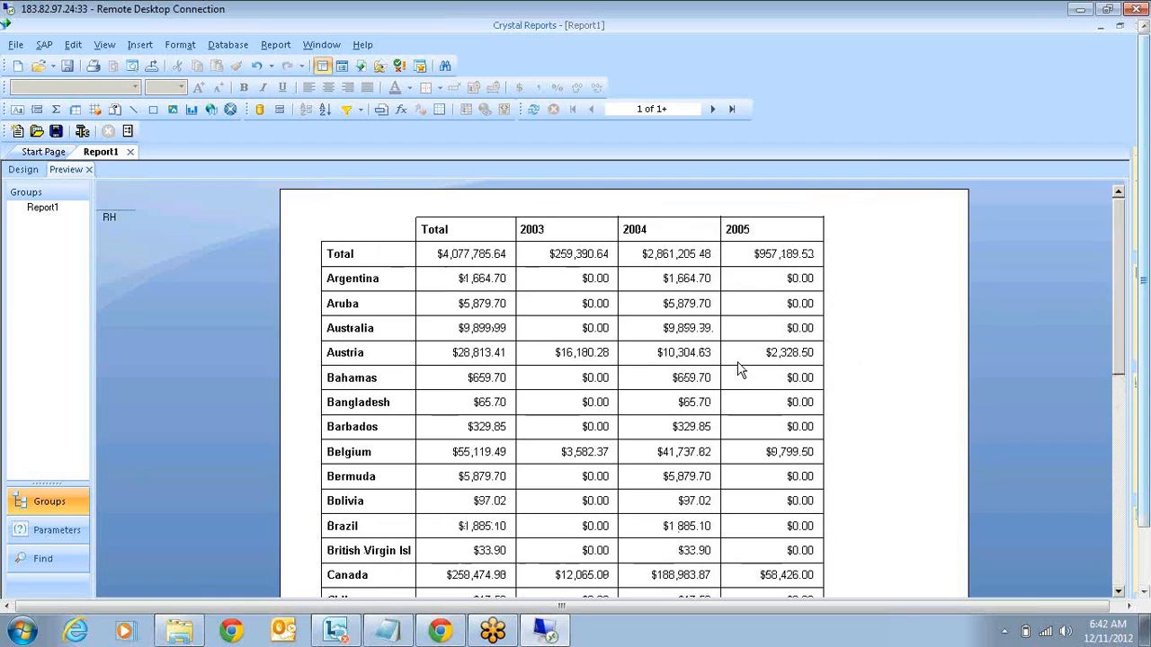
{"action": "left_click", "coordinate": [441, 227]}
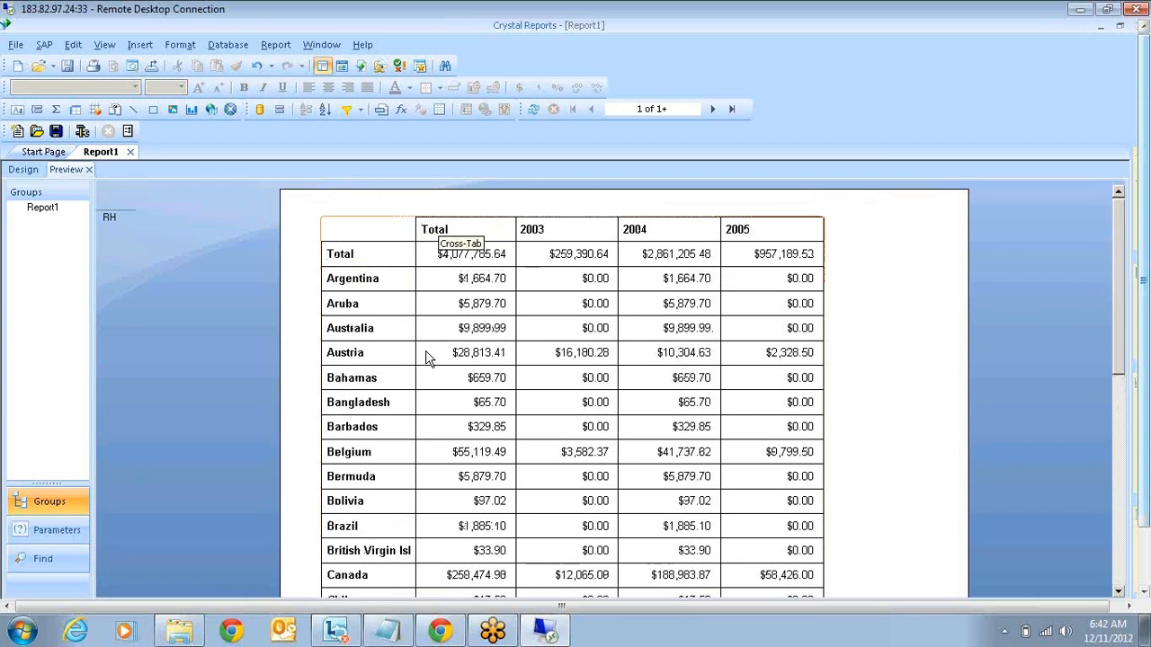
{"action": "left_click", "coordinate": [379, 258]}
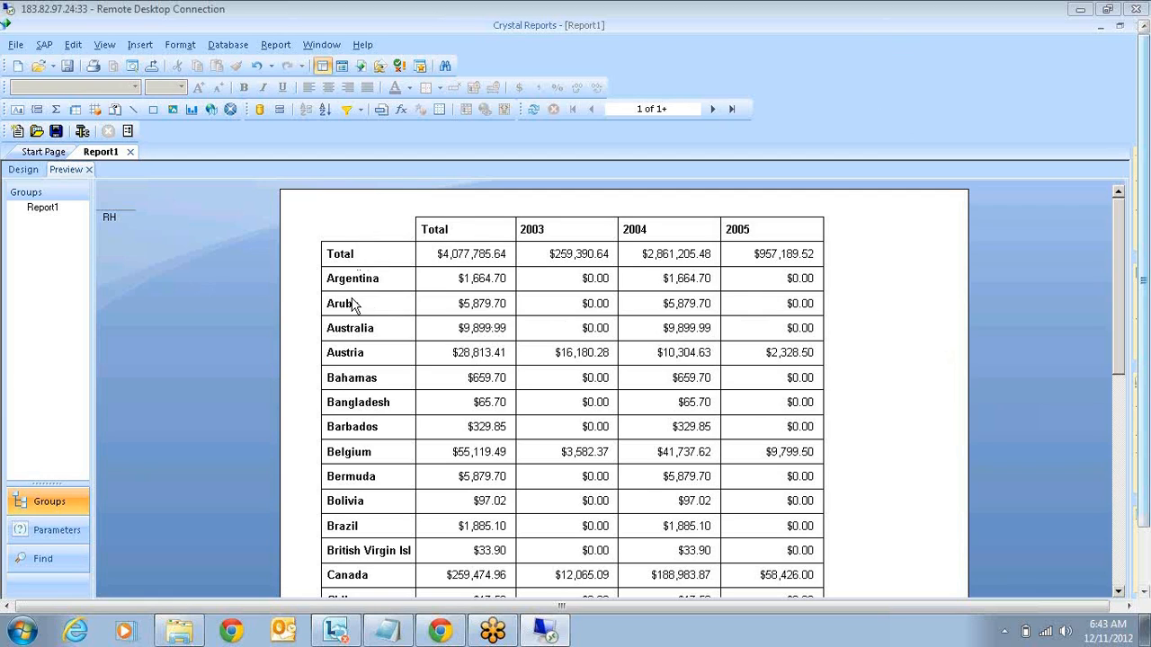
In the Cross-Tab Expert's style customization, turn off Column Totals on Top and Row Totals on Left and apply the changes.
{"action": "left_click", "coordinate": [385, 232]}
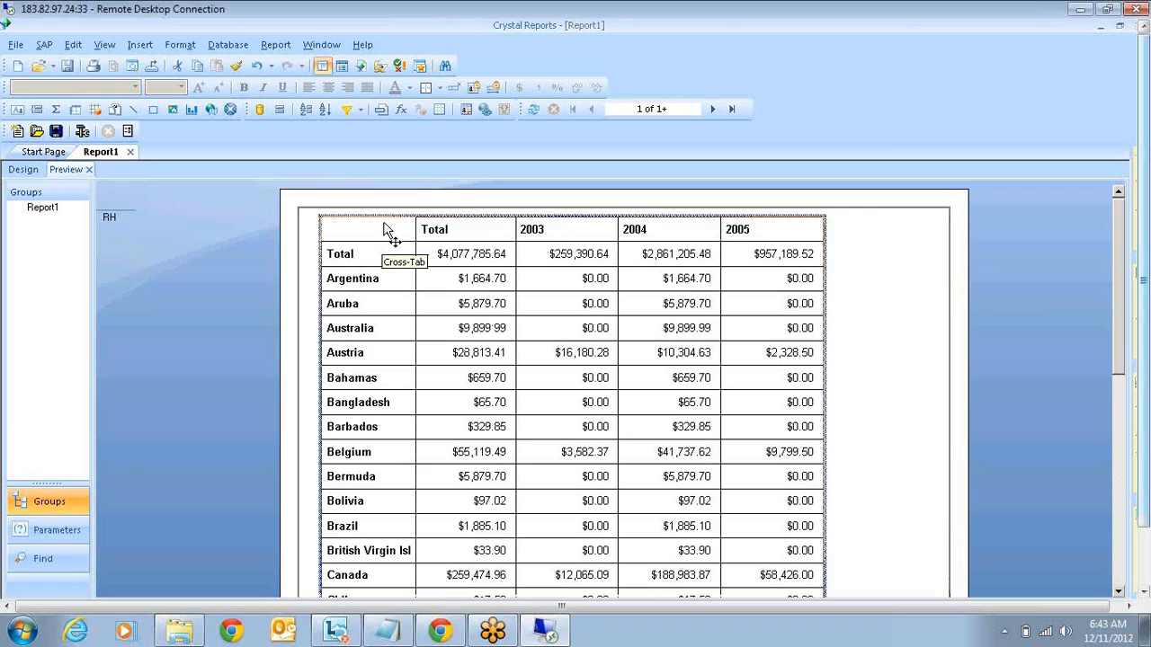
{"action": "right_click", "coordinate": [385, 232]}
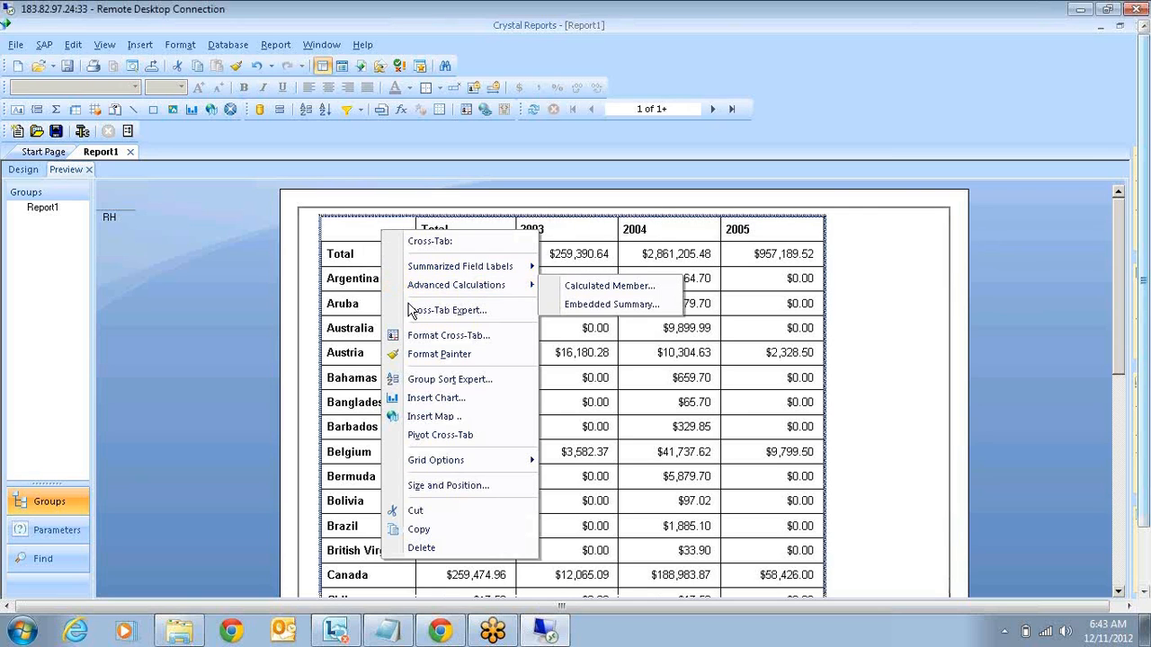
{"action": "left_click", "coordinate": [412, 310]}
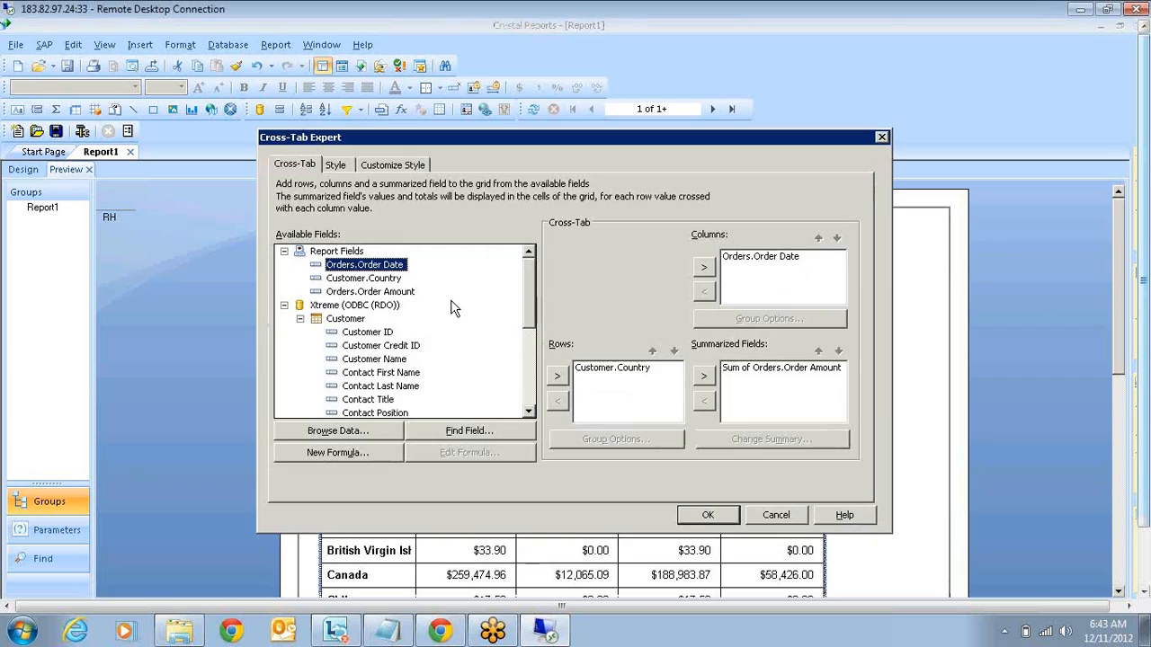
{"action": "left_click", "coordinate": [392, 166]}
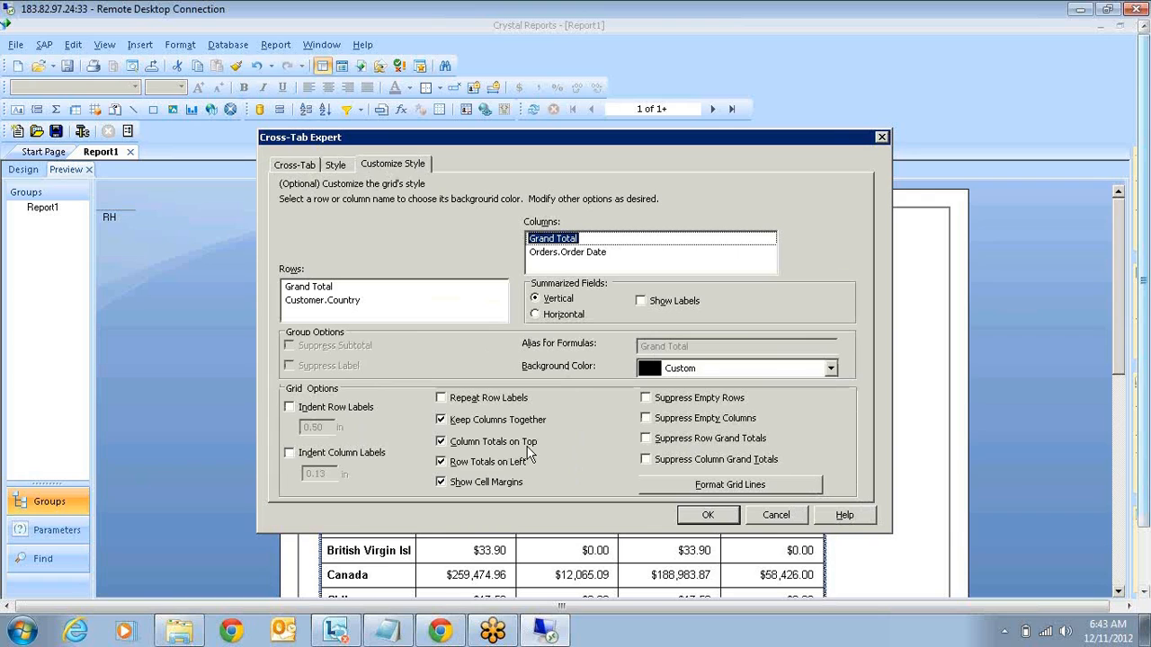
{"action": "left_click", "coordinate": [441, 443]}
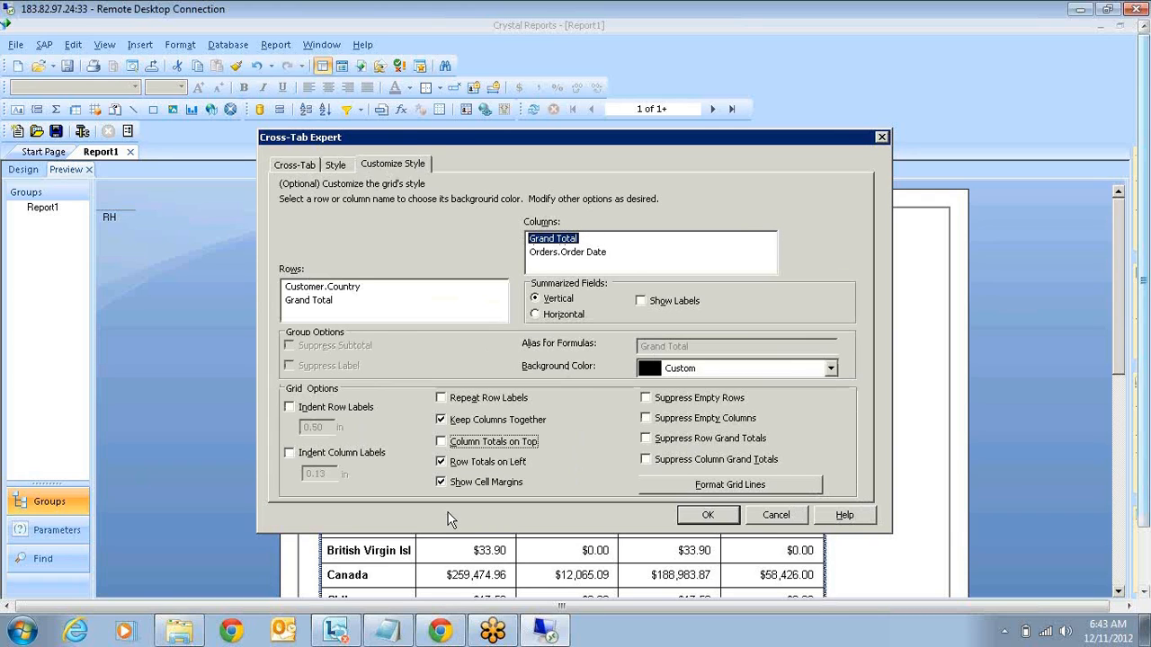
{"action": "left_click", "coordinate": [442, 463]}
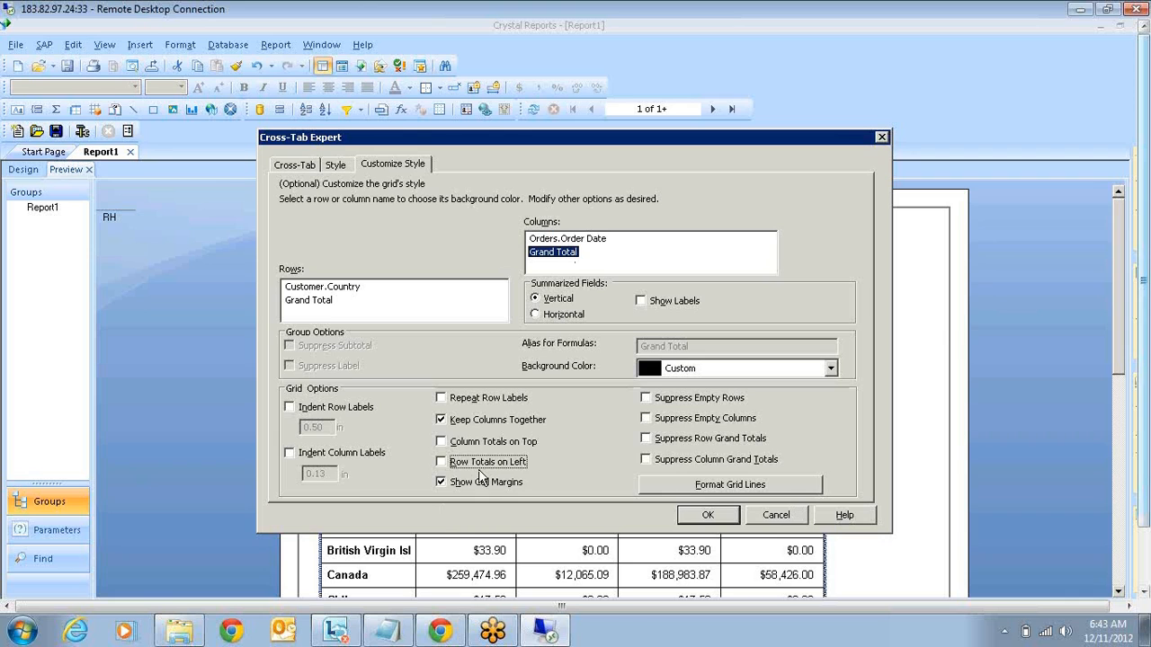
{"action": "left_click", "coordinate": [719, 518]}
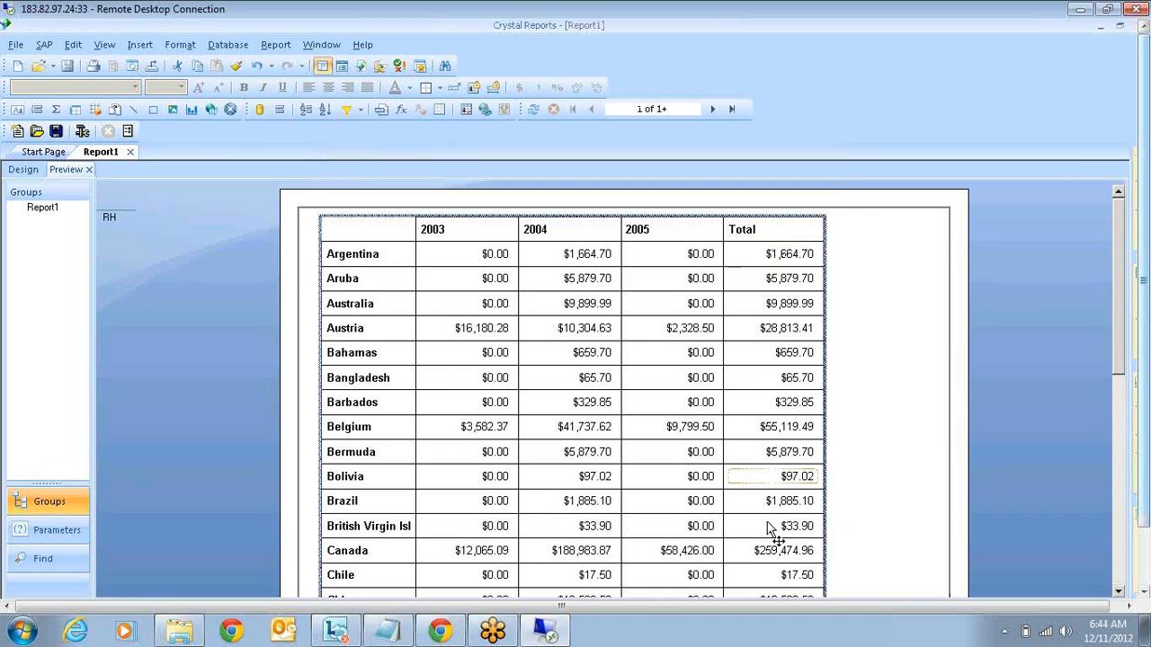
Examine the cross-tab's Total row and Total column through the report's last page, and return to the first page.
{"action": "scroll", "coordinate": [855, 360], "scroll_direction": "down", "scroll_amount": 3}
{"action": "scroll", "coordinate": [855, 359], "scroll_direction": "down", "scroll_amount": 1}
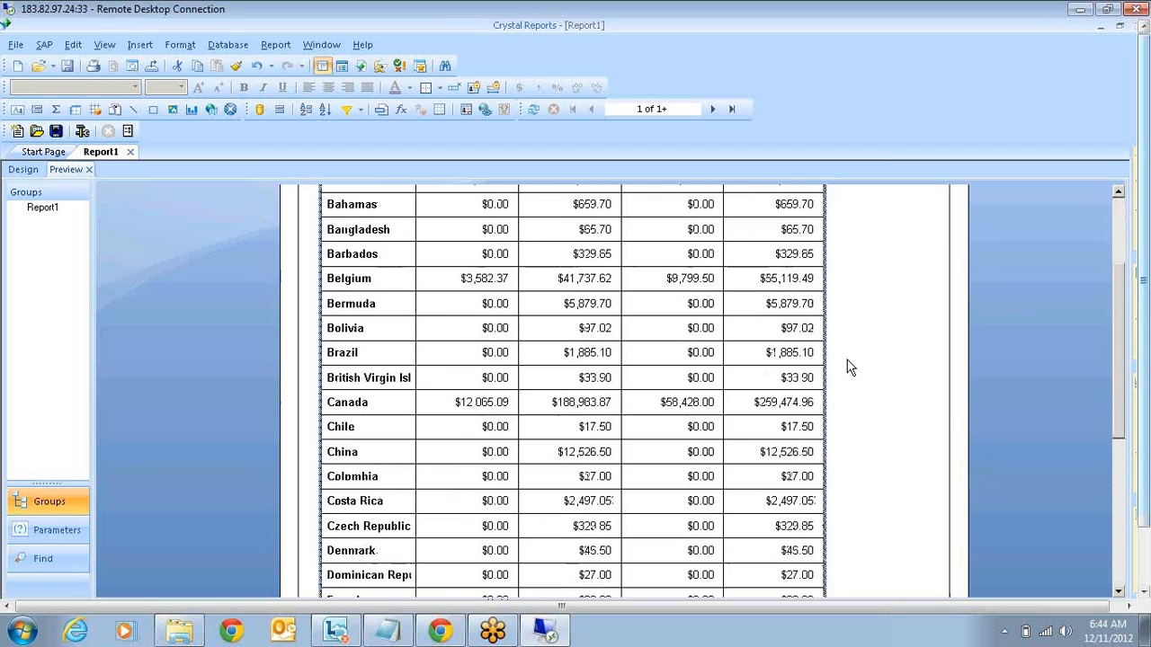
{"action": "key", "text": "ctrl+End"}
{"action": "left_click", "coordinate": [780, 250]}
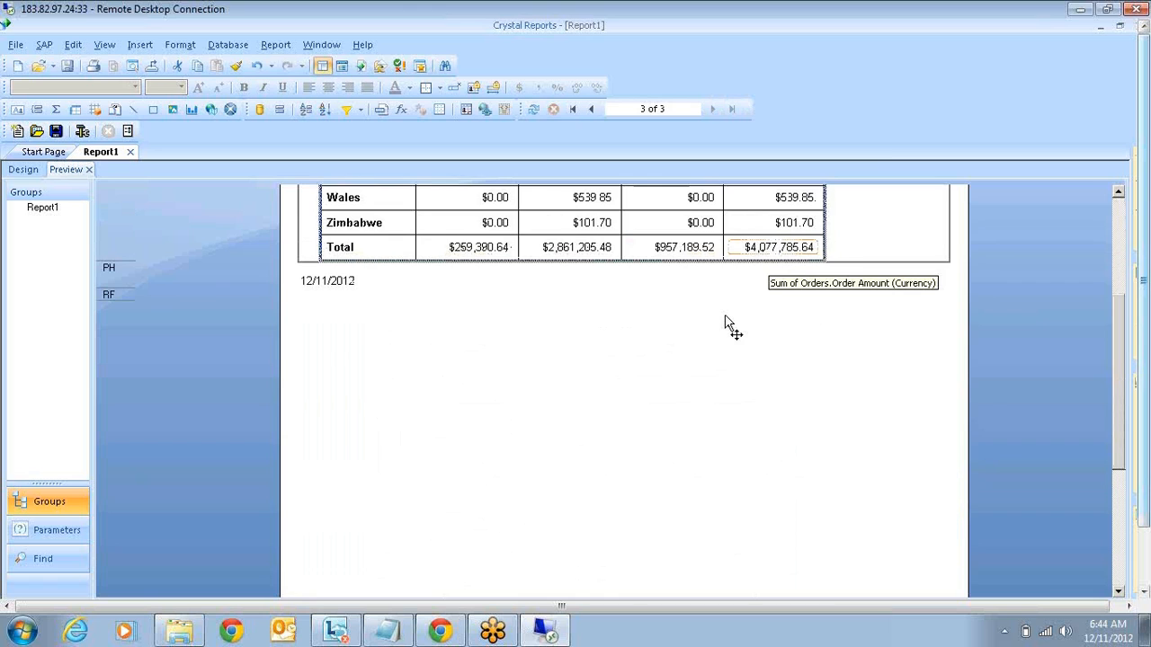
{"action": "scroll", "coordinate": [663, 421], "scroll_direction": "up", "scroll_amount": 6}
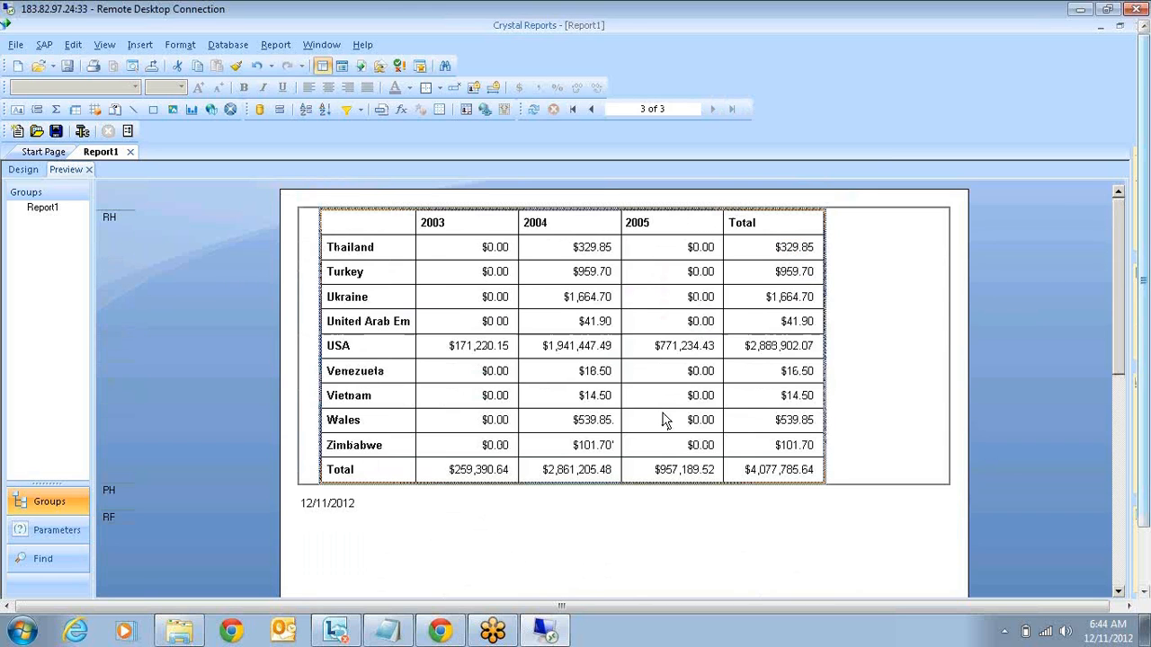
{"action": "left_click", "coordinate": [591, 110]}
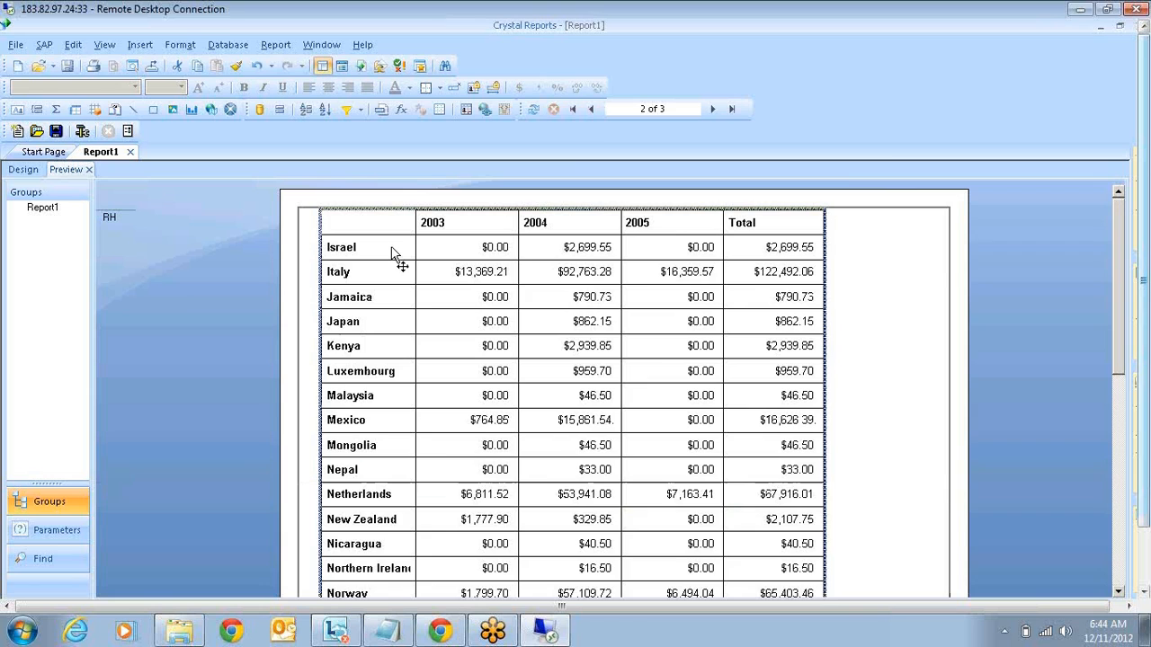
{"action": "left_click", "coordinate": [572, 109]}
In the Cross-Tab Expert, add Orders.Order Date as a second column field and set it to print for each quarter.
{"action": "right_click", "coordinate": [363, 227]}
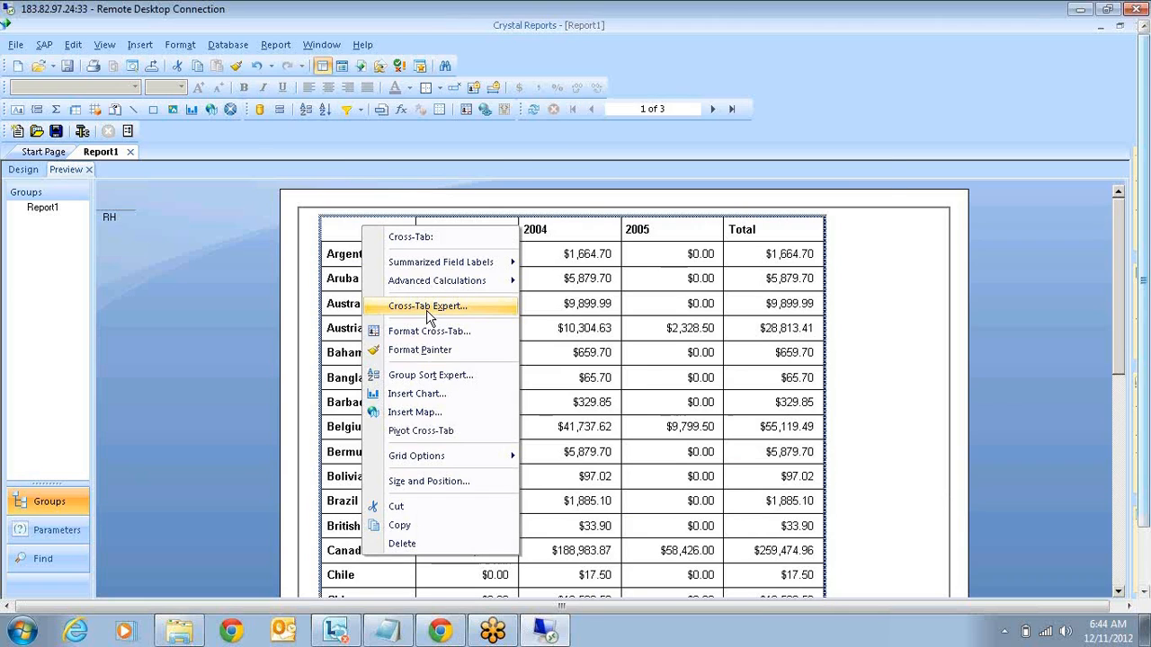
{"action": "left_click", "coordinate": [429, 310]}
{"action": "left_click", "coordinate": [771, 260]}
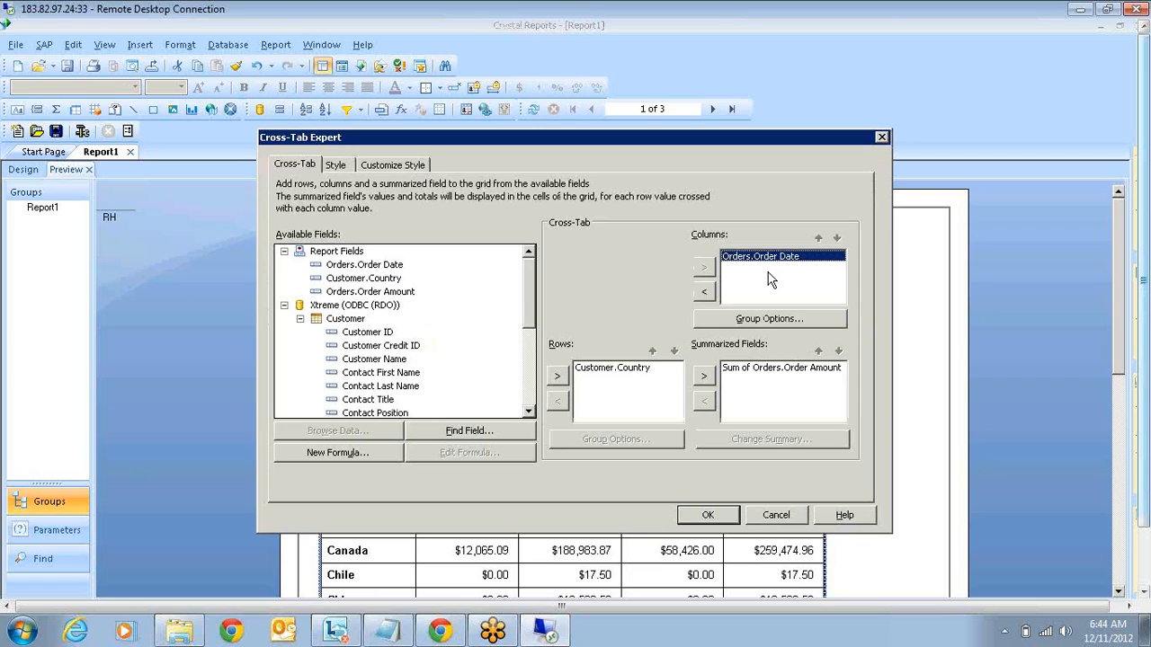
{"action": "left_click", "coordinate": [393, 265]}
{"action": "left_click", "coordinate": [704, 267]}
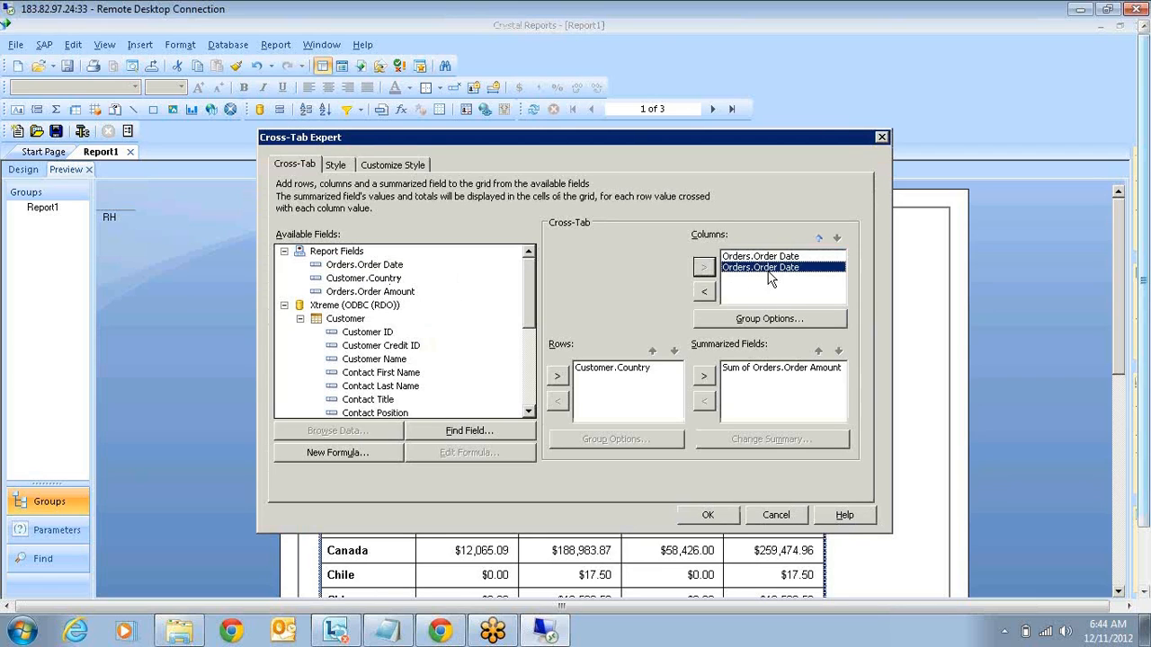
{"action": "left_click", "coordinate": [754, 320]}
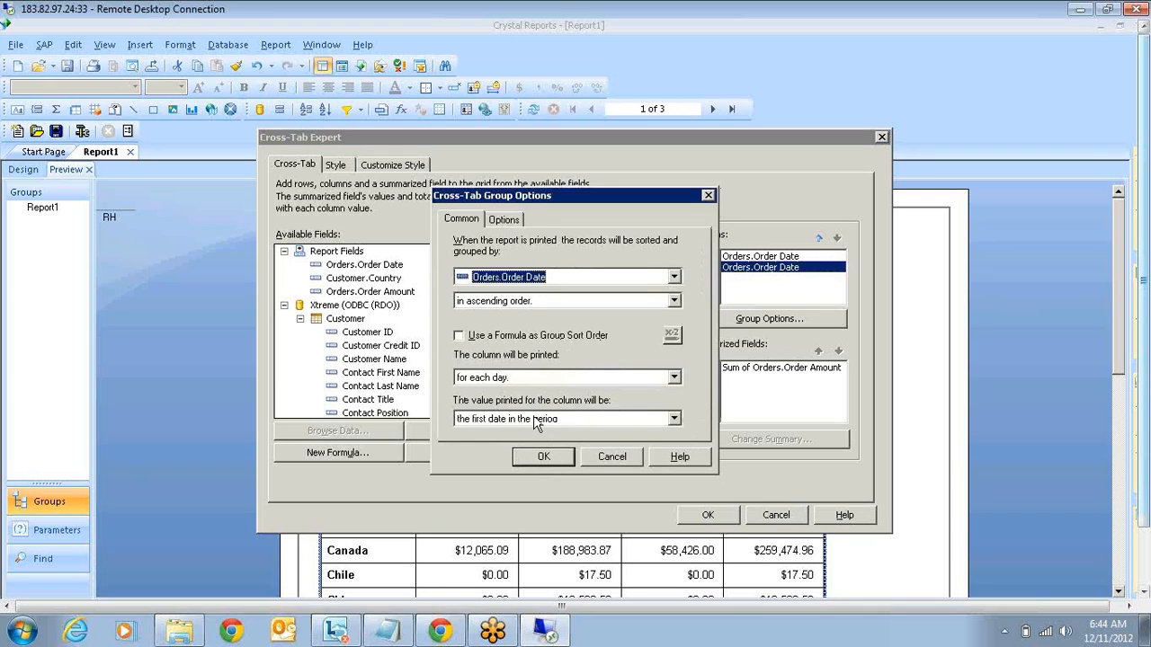
{"action": "left_click", "coordinate": [539, 378]}
{"action": "left_click", "coordinate": [505, 448]}
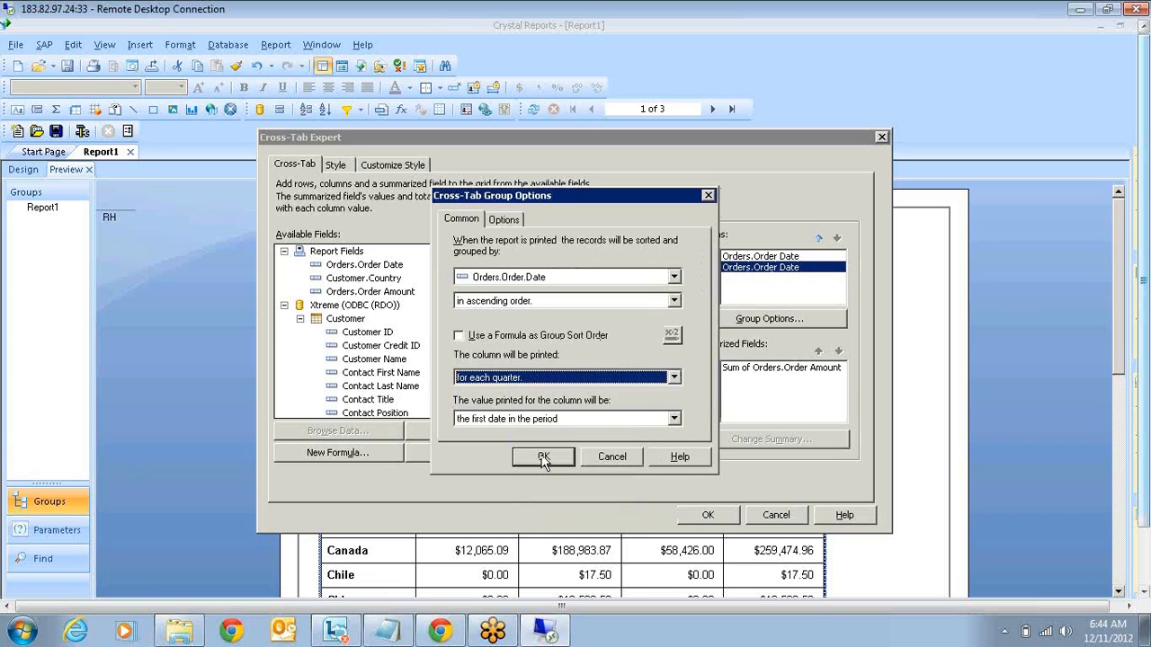
{"action": "left_click", "coordinate": [544, 457]}
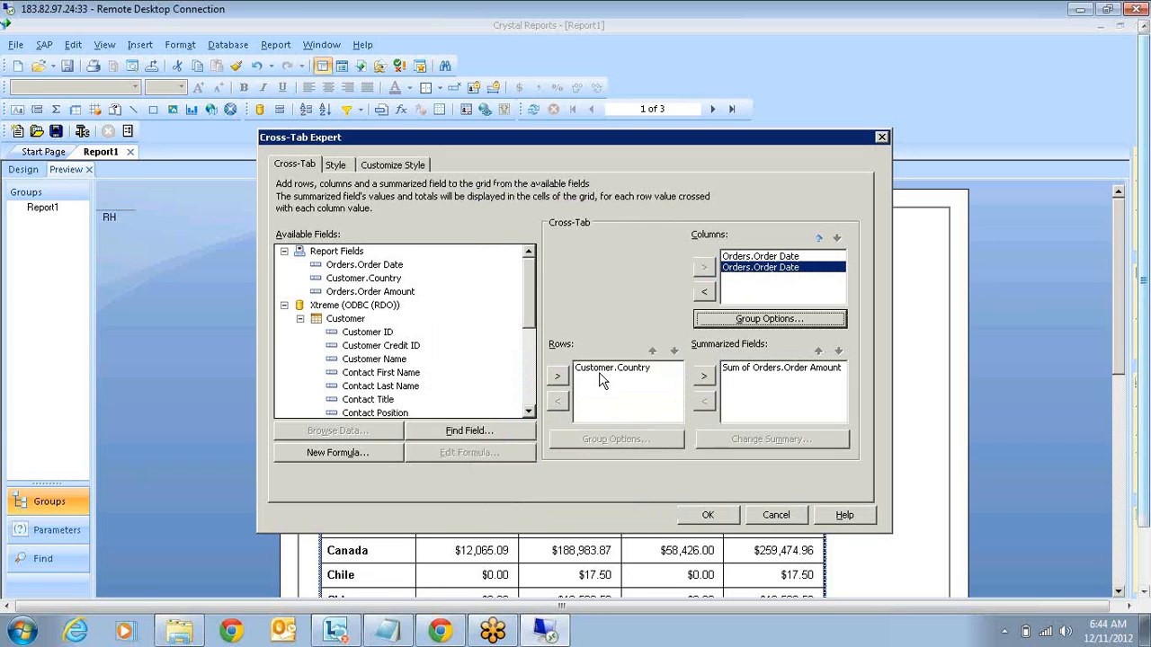
Add the Customer table's Region field as a second row below Customer.Country and apply the cross-tab definition.
{"action": "left_click", "coordinate": [603, 379]}
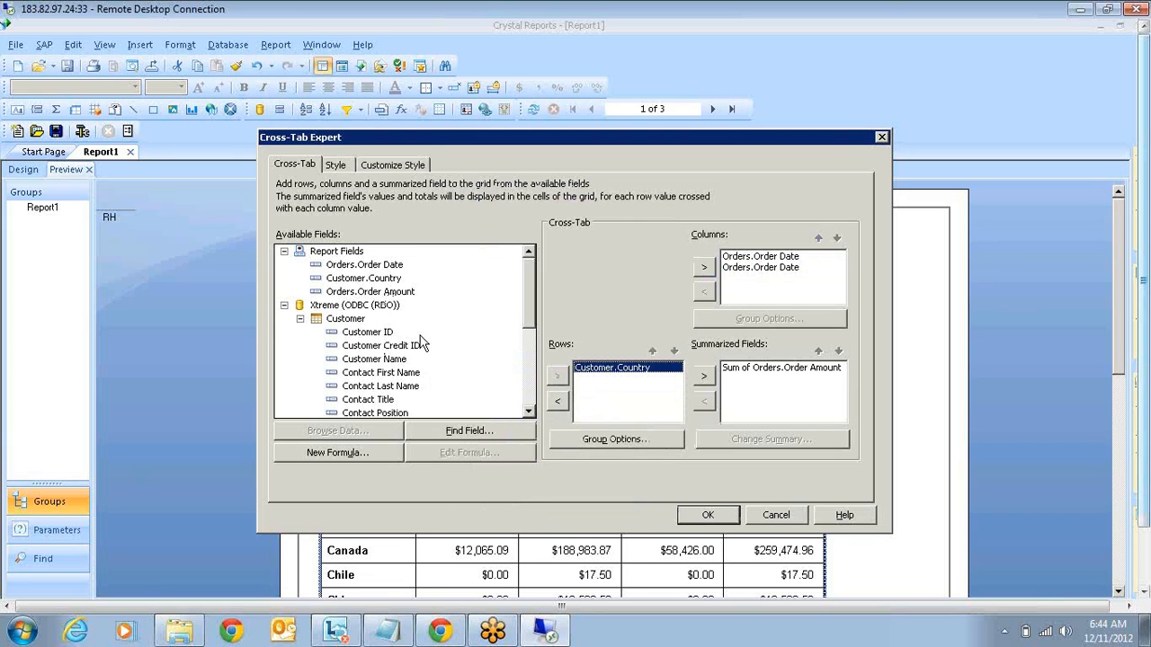
{"action": "scroll", "coordinate": [422, 342], "scroll_direction": "down", "scroll_amount": 3}
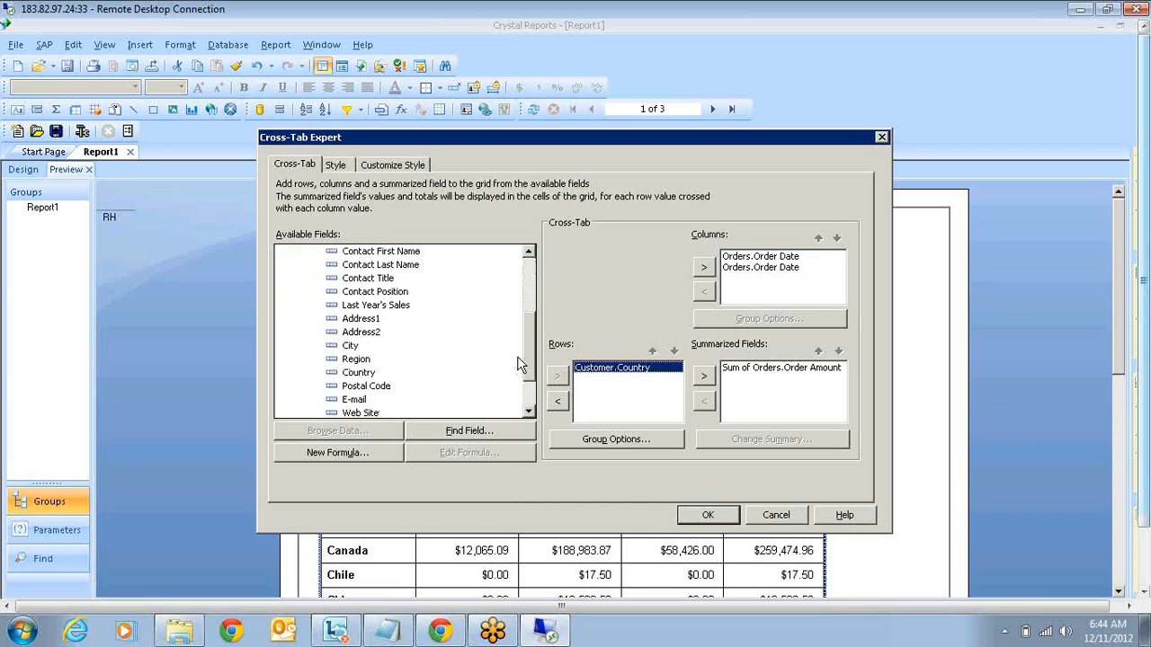
{"action": "left_click", "coordinate": [358, 360]}
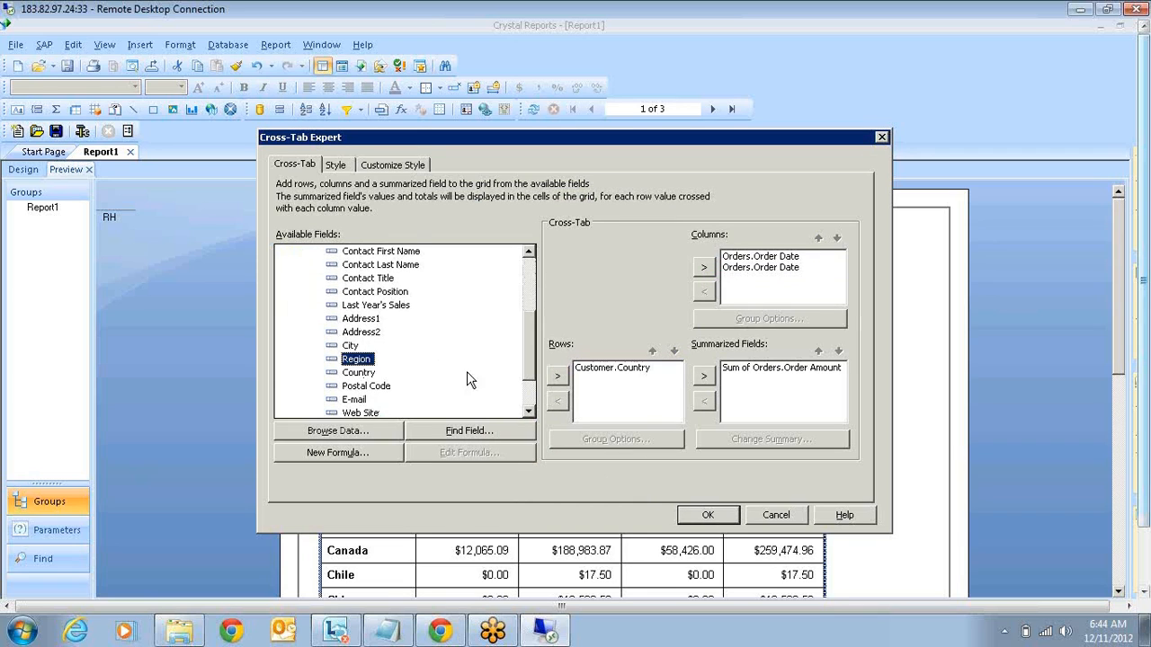
{"action": "left_click", "coordinate": [558, 377]}
{"action": "left_click", "coordinate": [718, 518]}
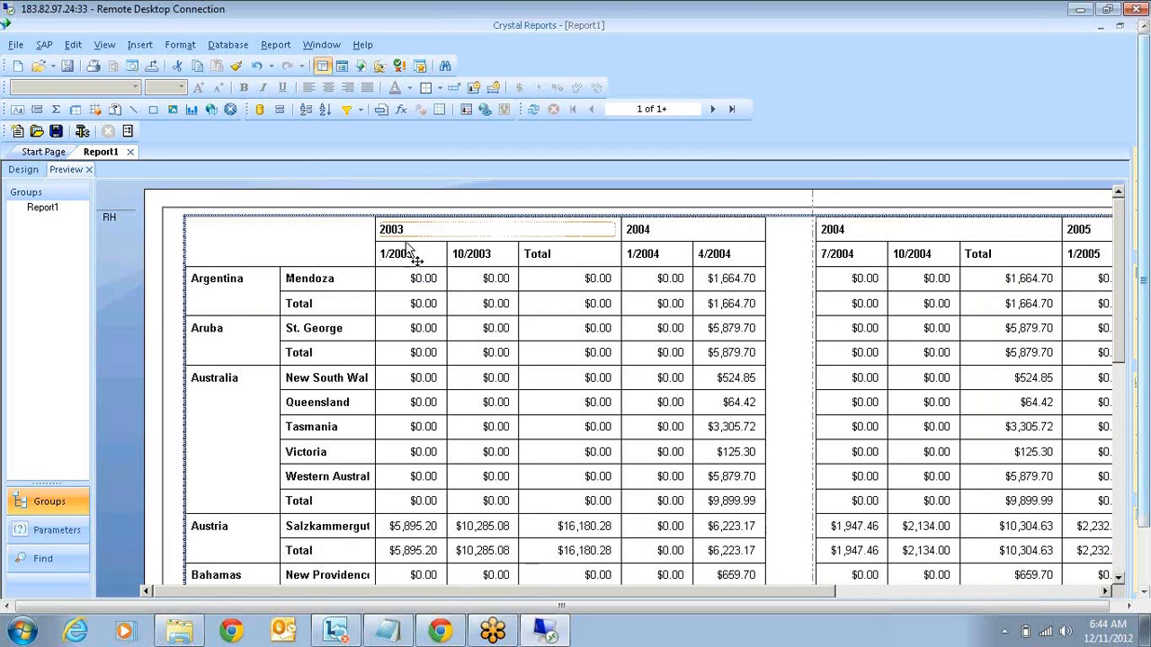
Examine the quarterly columns under each year, the region rows under each country, and the cross-tab's spread across pages.
{"action": "left_click", "coordinate": [409, 256]}
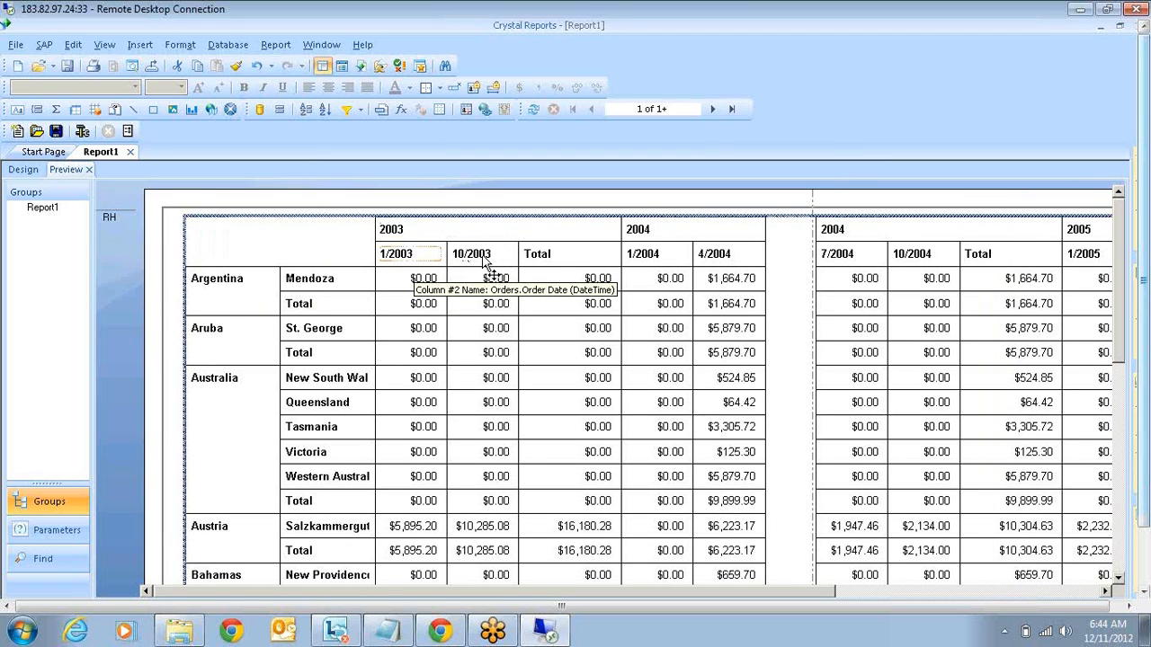
{"action": "left_click", "coordinate": [660, 251]}
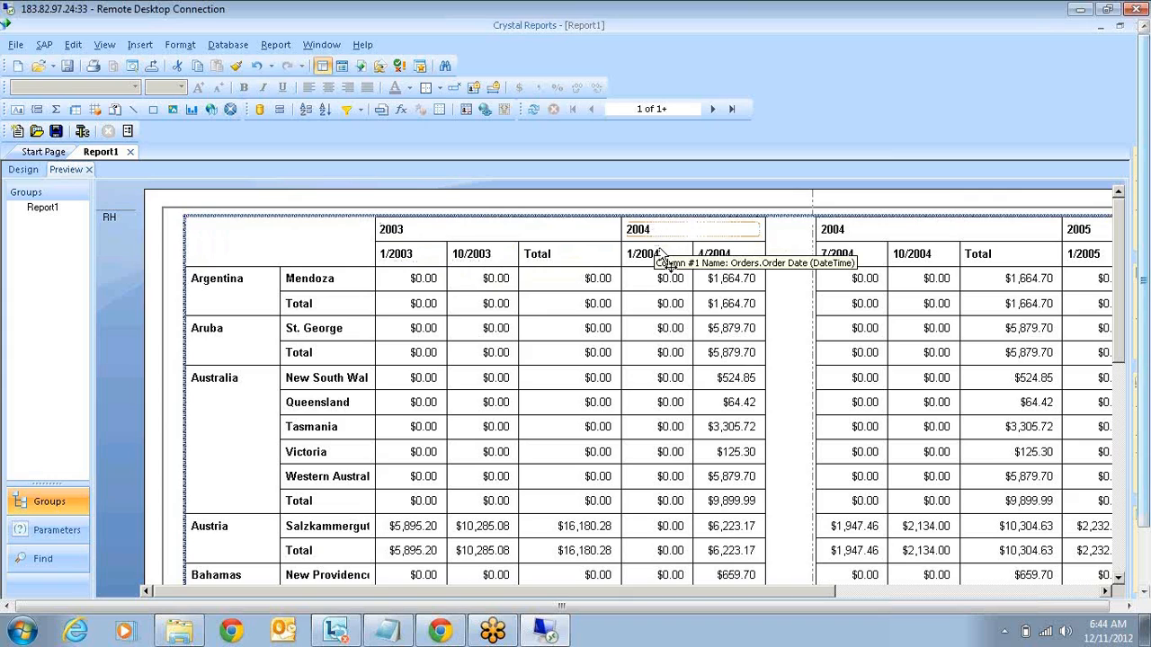
{"action": "left_click", "coordinate": [720, 256]}
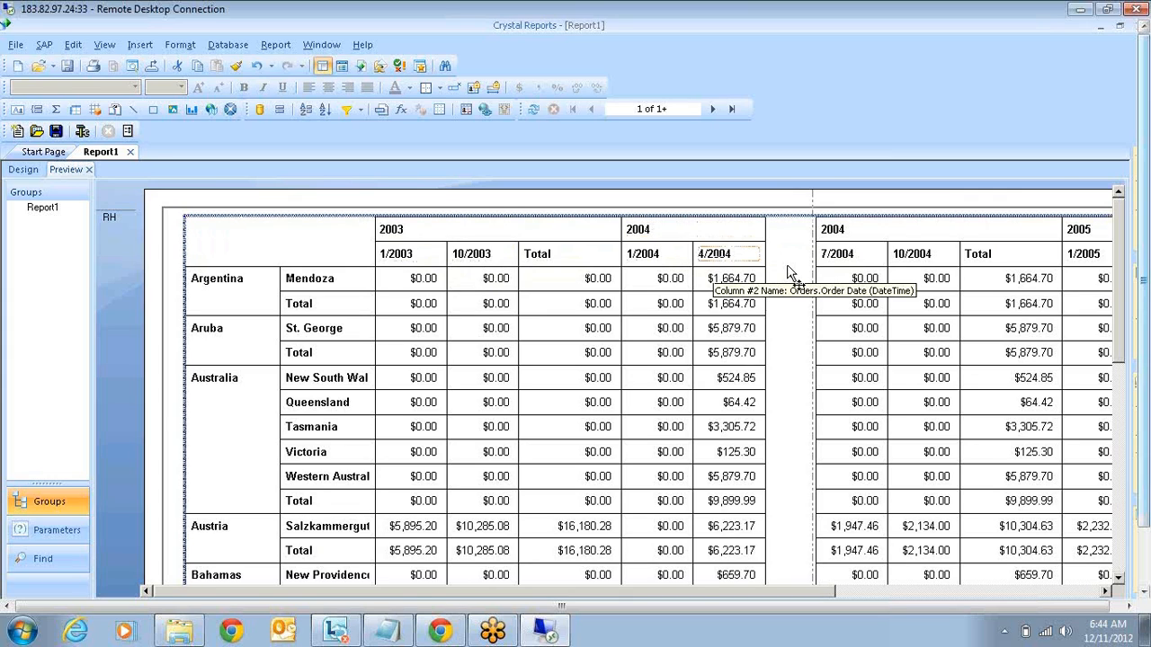
{"action": "left_click", "coordinate": [914, 256]}
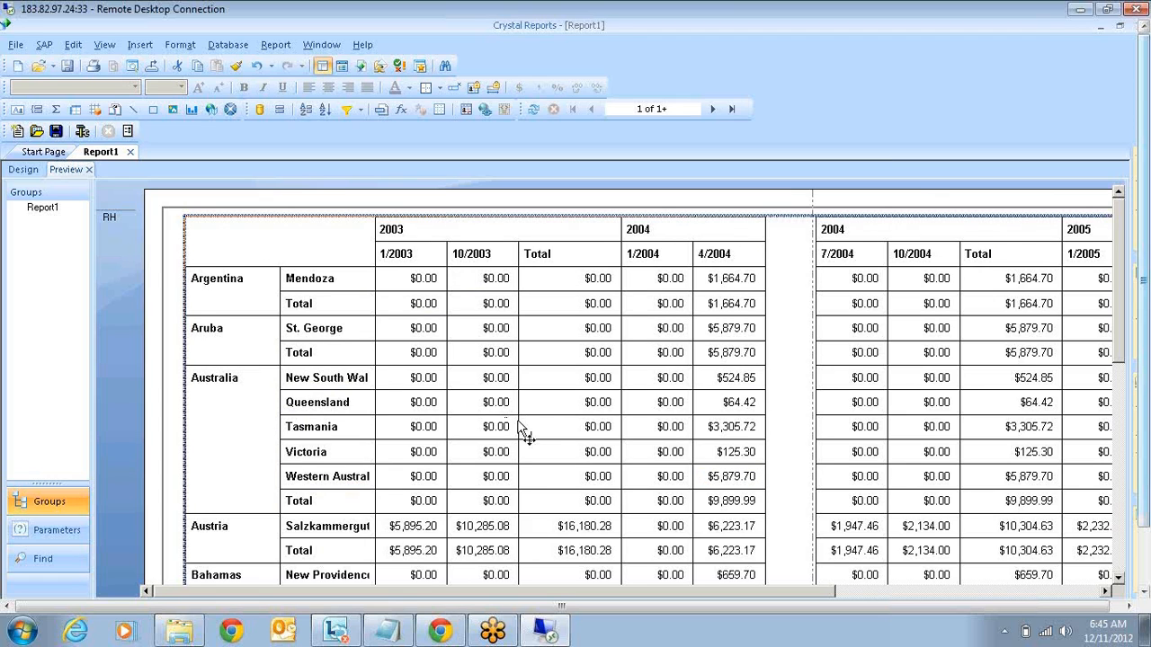
{"action": "scroll", "coordinate": [521, 430], "scroll_direction": "down", "scroll_amount": 1}
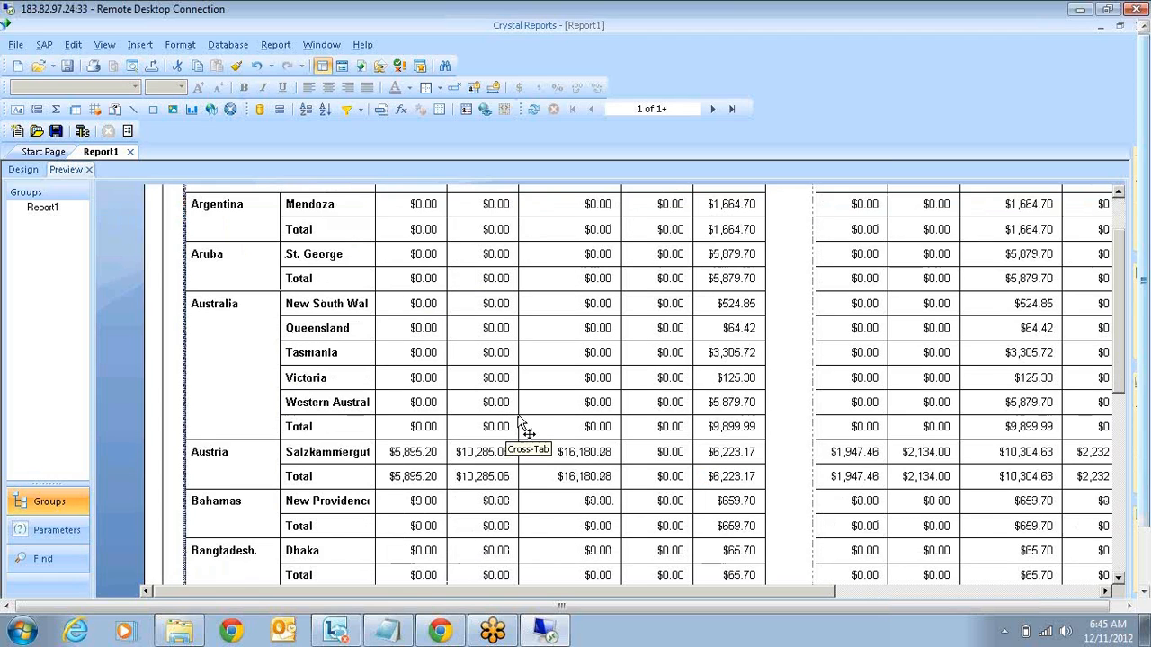
{"action": "scroll", "coordinate": [522, 430], "scroll_direction": "up", "scroll_amount": 1}
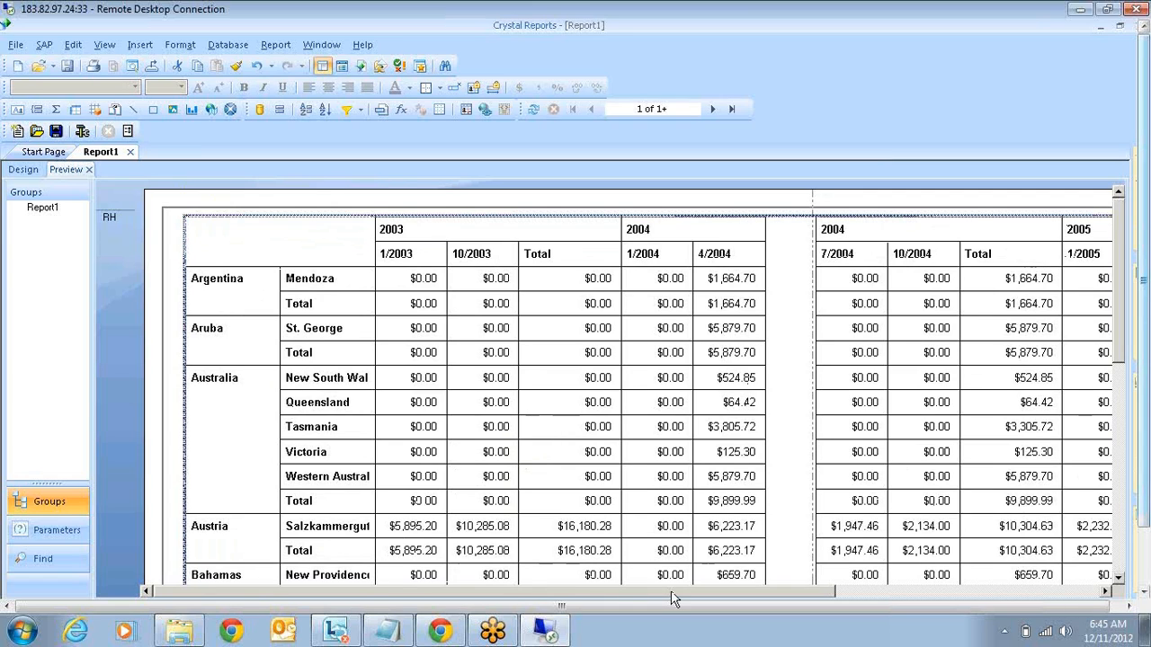
{"action": "left_click_drag", "start_coordinate": [671, 592], "coordinate": [935, 592]}
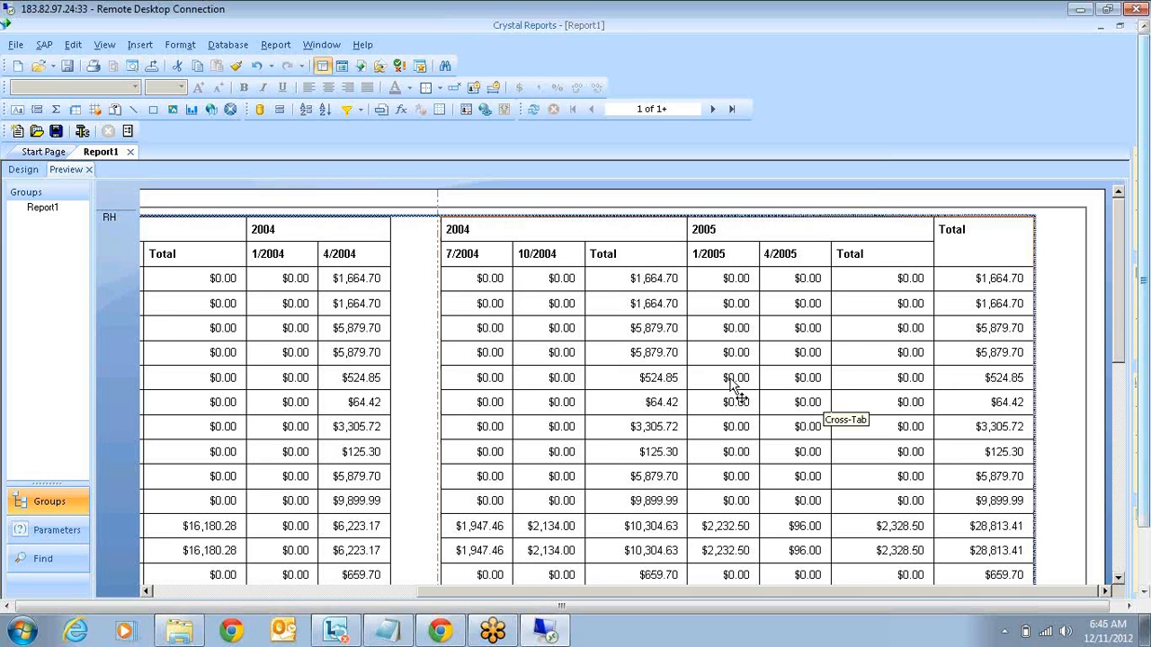
{"action": "left_click", "coordinate": [710, 109]}
{"action": "left_click", "coordinate": [574, 110]}
{"action": "left_click", "coordinate": [1068, 249]}
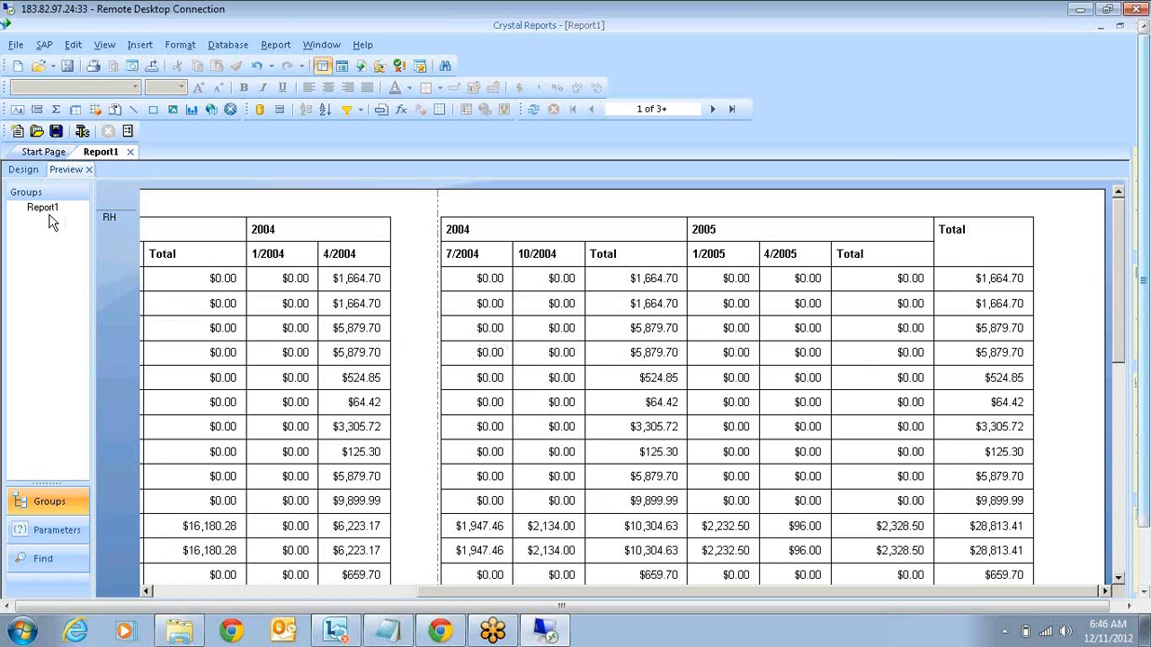
Place the Horizontal Page Number special field in the Report Header beside the cross-tab and check its numbering on the previewed pages.
{"action": "left_click", "coordinate": [27, 170]}
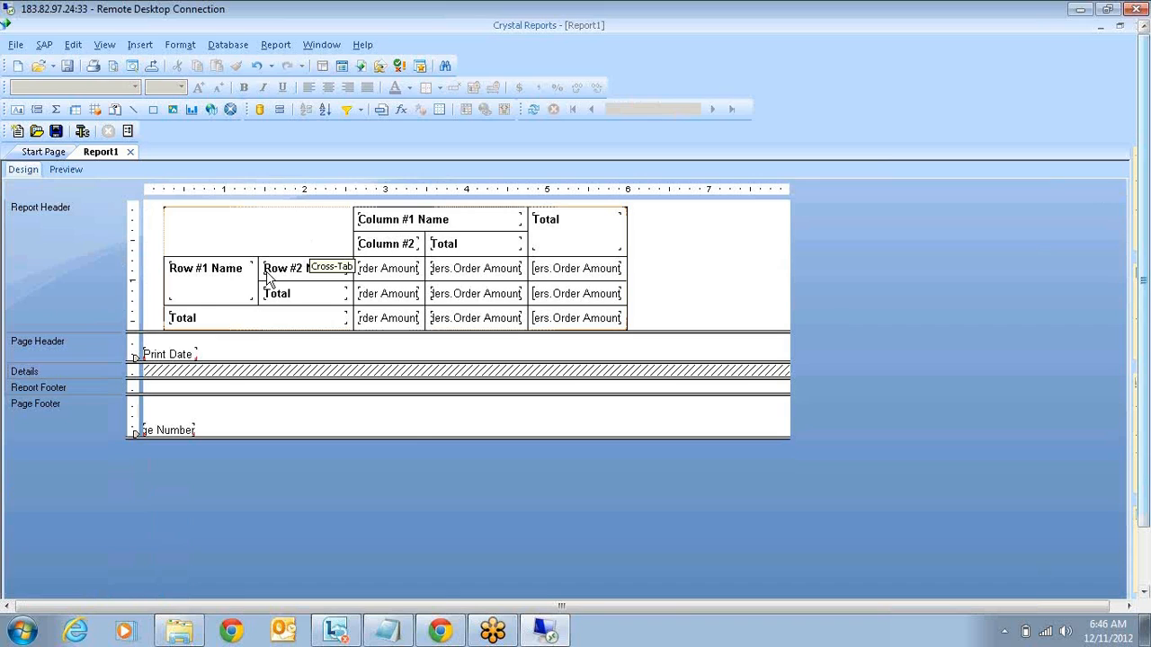
{"action": "left_click", "coordinate": [170, 354]}
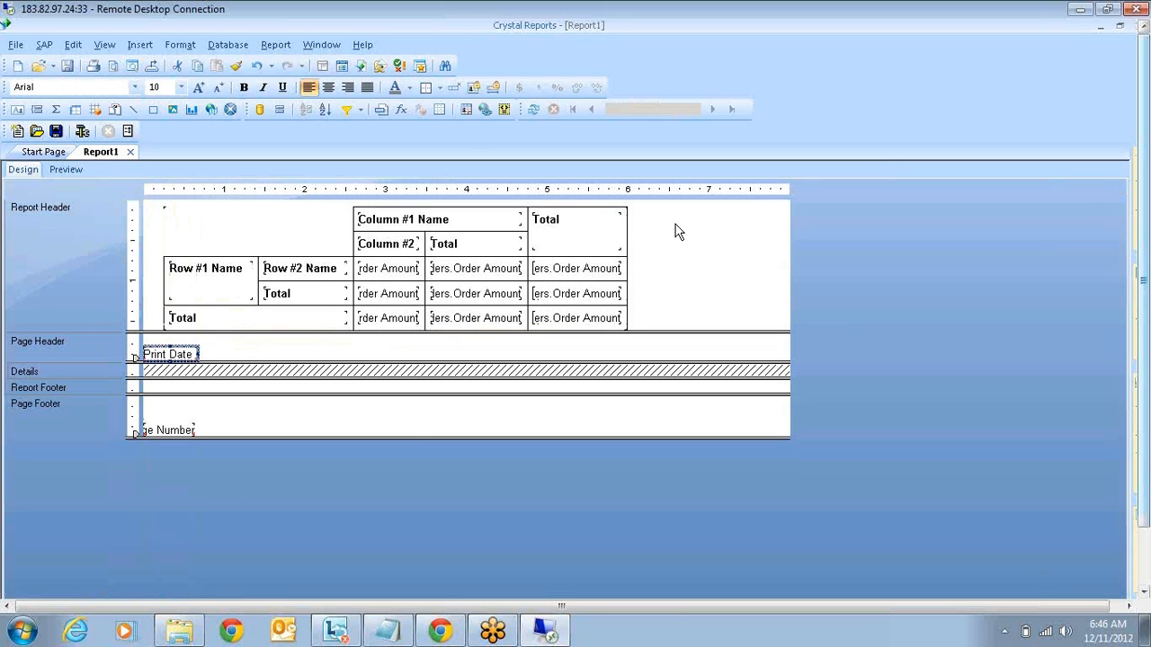
{"action": "left_click", "coordinate": [678, 232]}
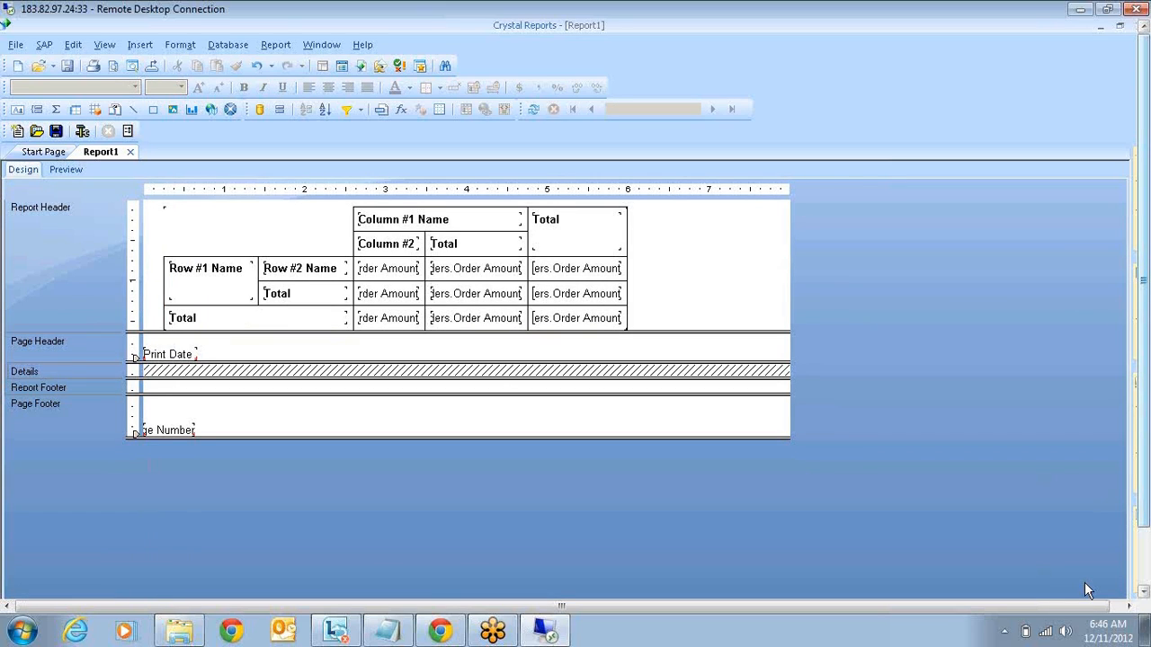
{"action": "left_click_drag", "start_coordinate": [1092, 608], "coordinate": [1093, 608]}
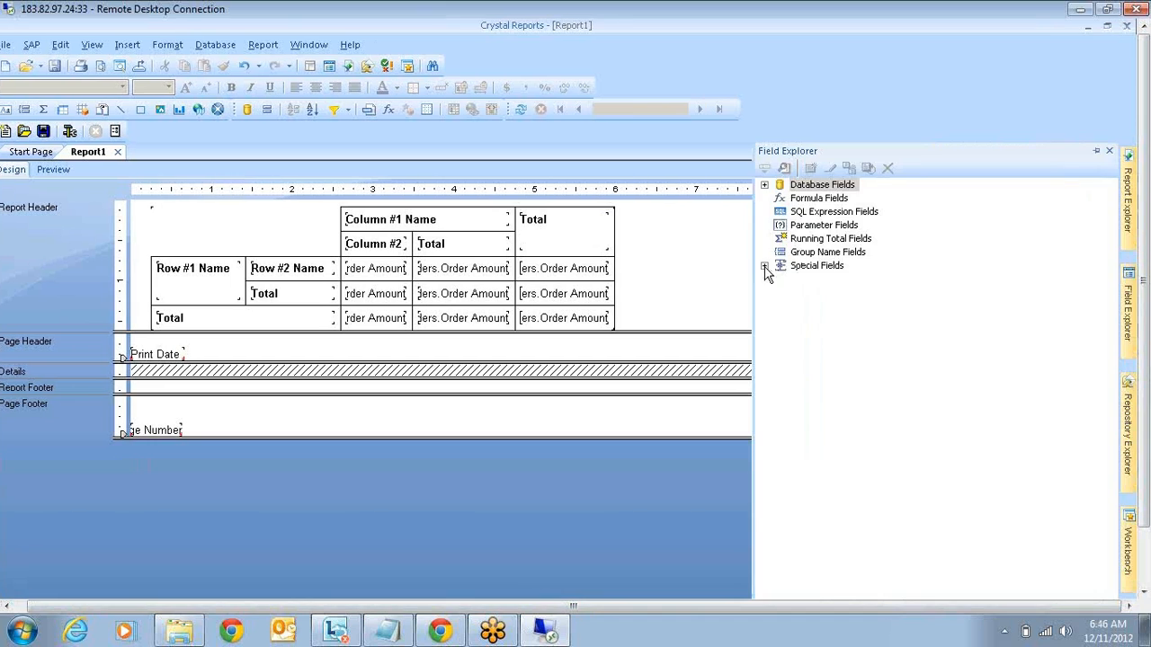
{"action": "left_click", "coordinate": [765, 268]}
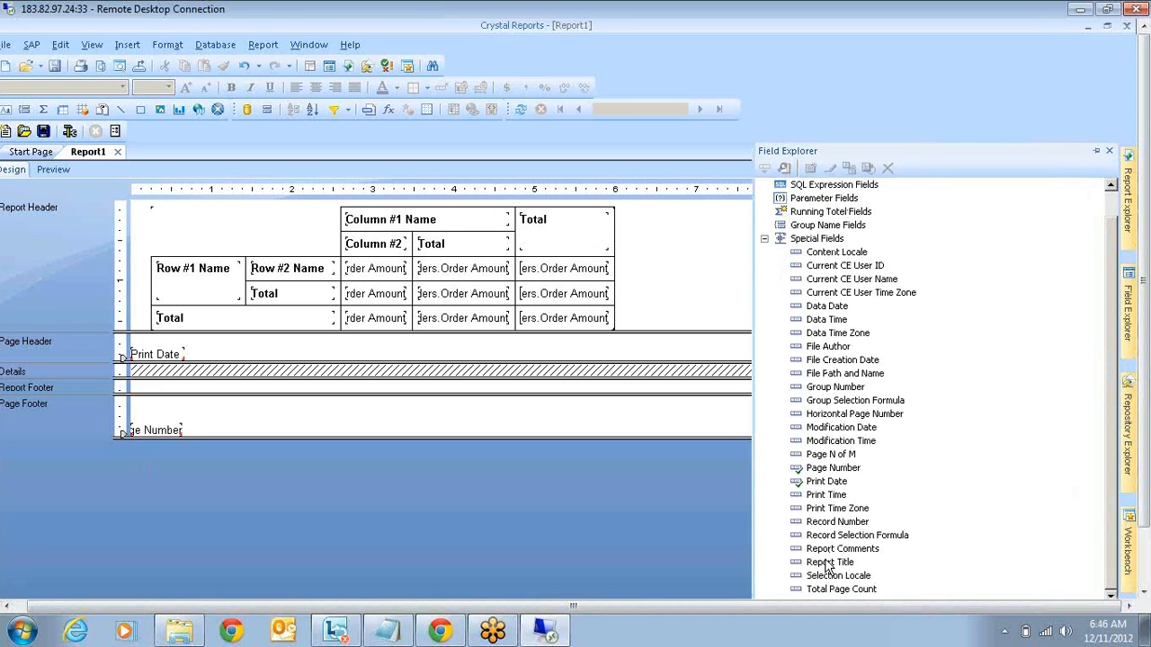
{"action": "left_click", "coordinate": [829, 469]}
{"action": "left_click", "coordinate": [828, 456]}
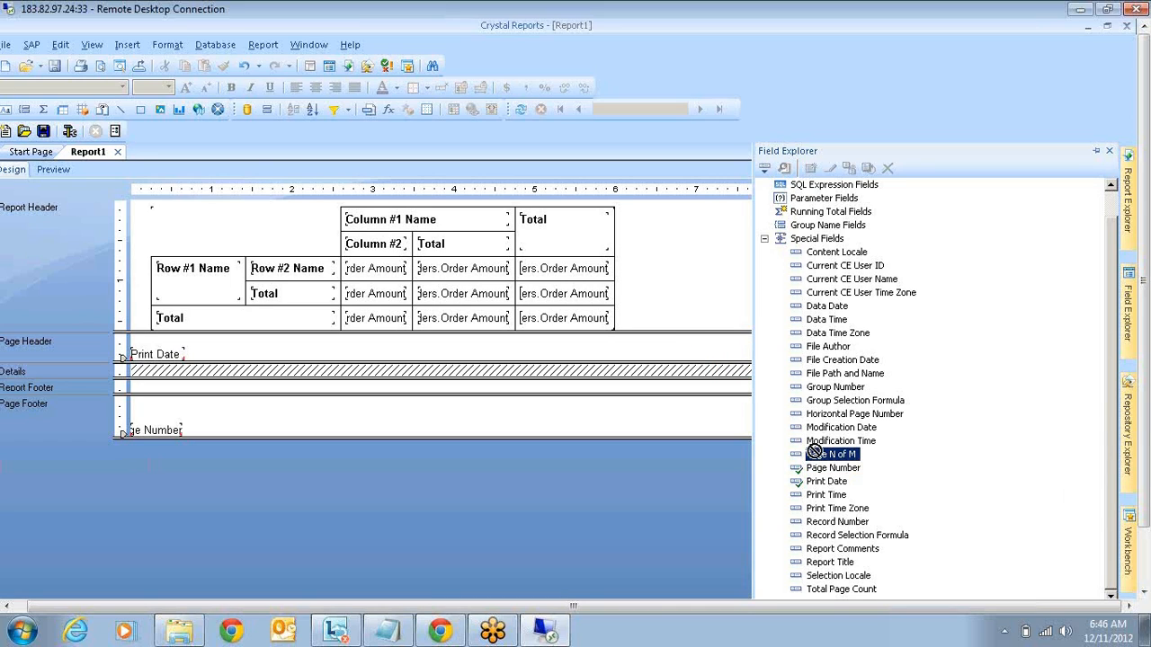
{"action": "left_click", "coordinate": [863, 414]}
{"action": "left_click_drag", "start_coordinate": [865, 422], "coordinate": [664, 221]}
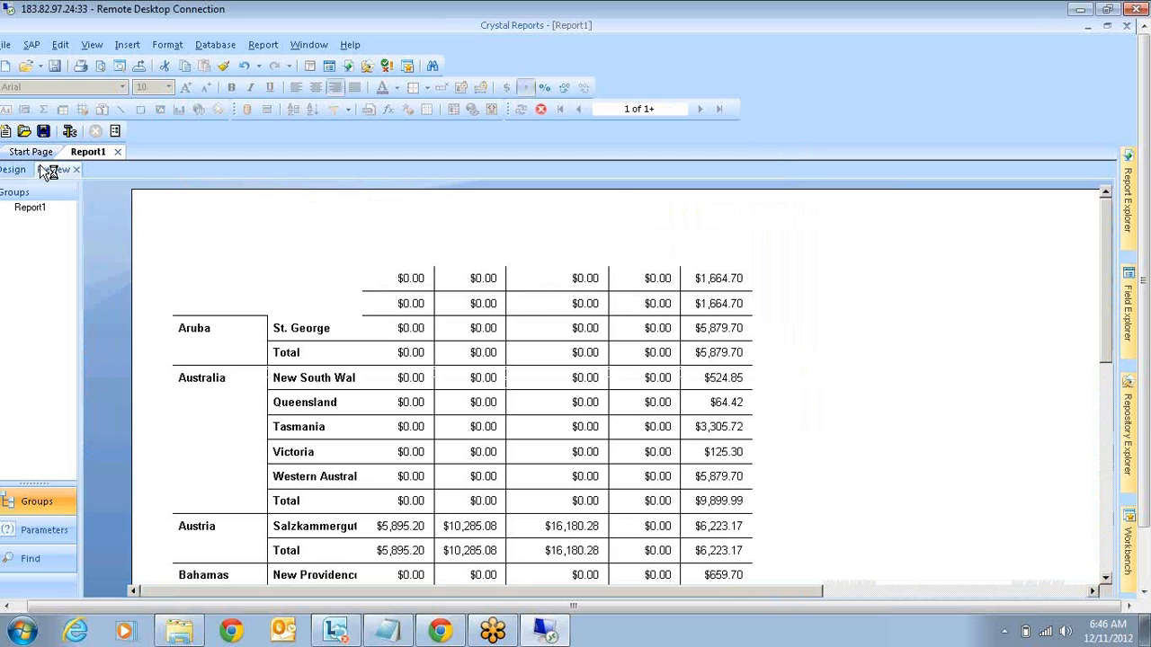
{"action": "left_click_drag", "start_coordinate": [741, 590], "coordinate": [1005, 591]}
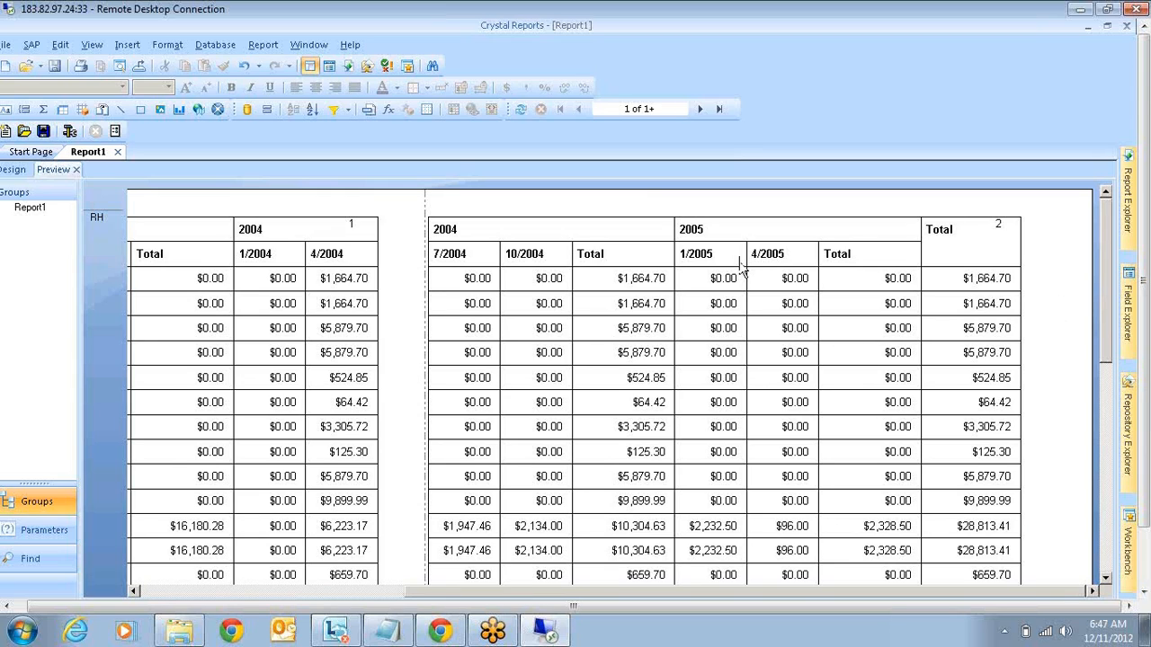
{"action": "left_click", "coordinate": [355, 227]}
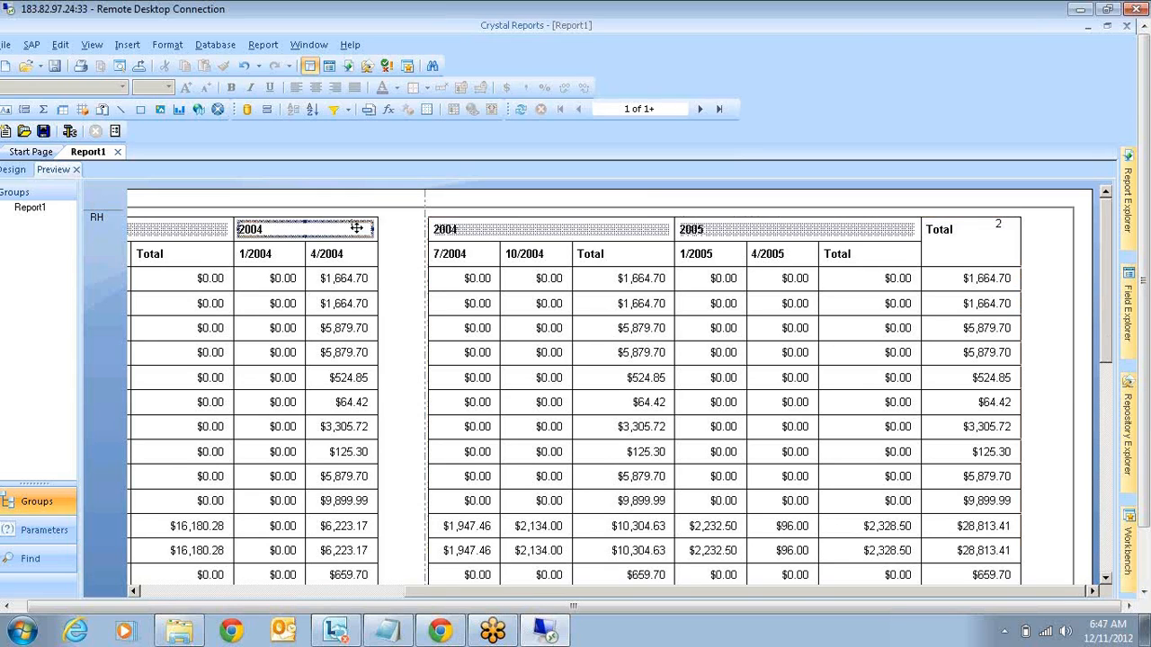
Delete the horizontal page number field from the Report Header and preview the report.
{"action": "left_click", "coordinate": [12, 169]}
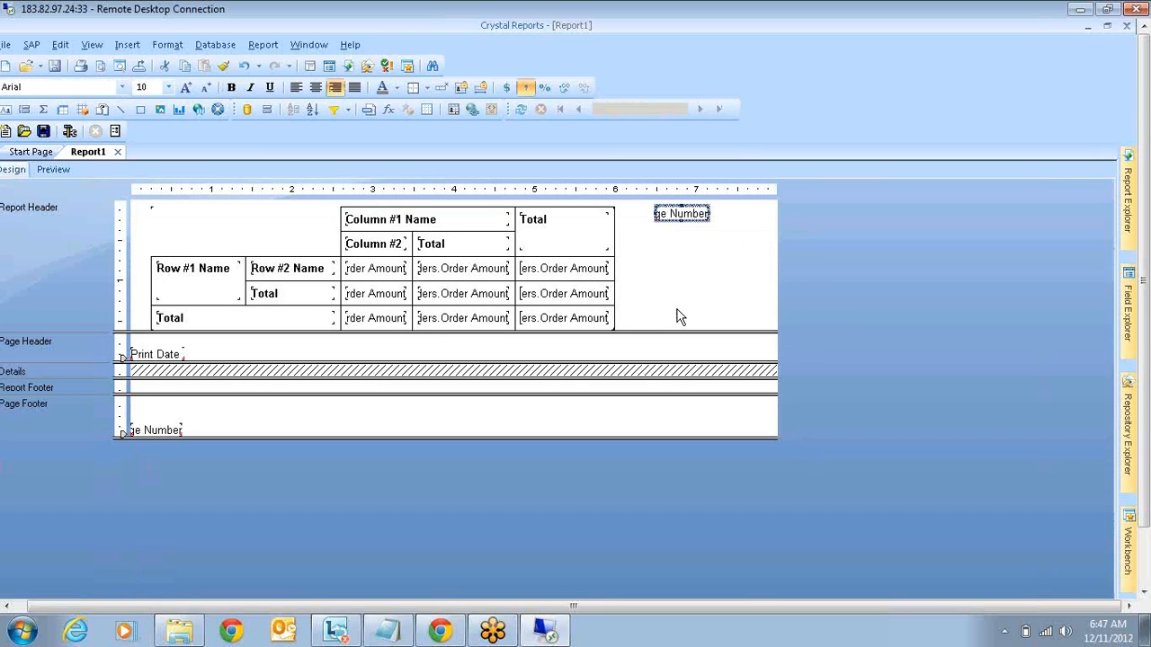
{"action": "key", "text": "Delete"}
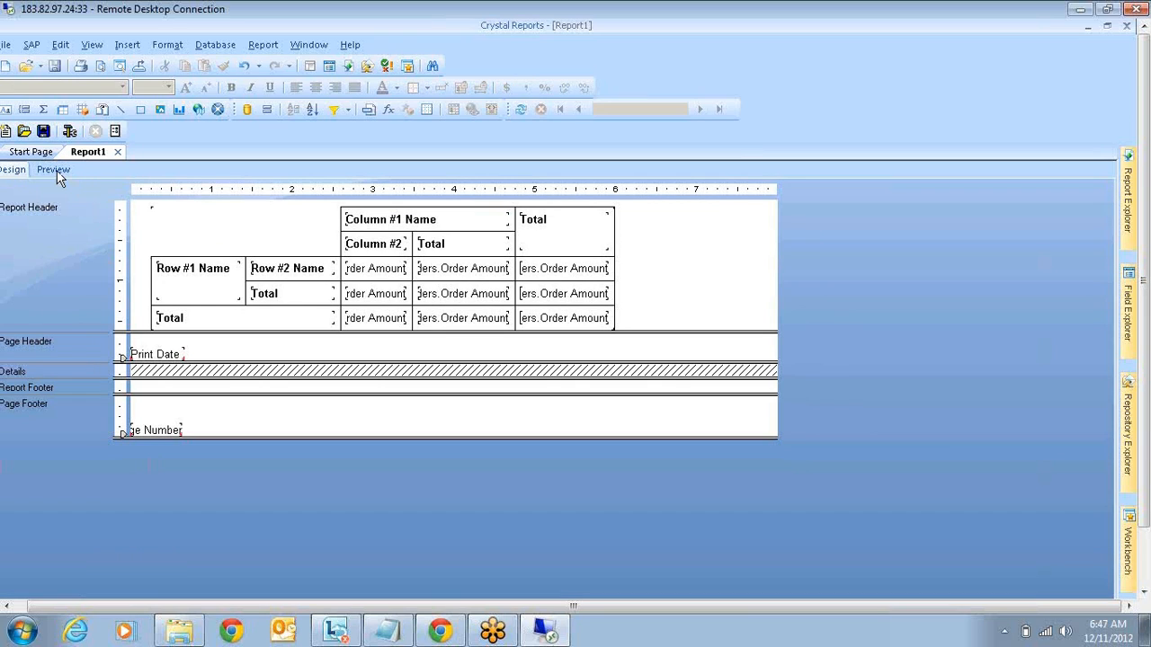
{"action": "left_click", "coordinate": [56, 170]}
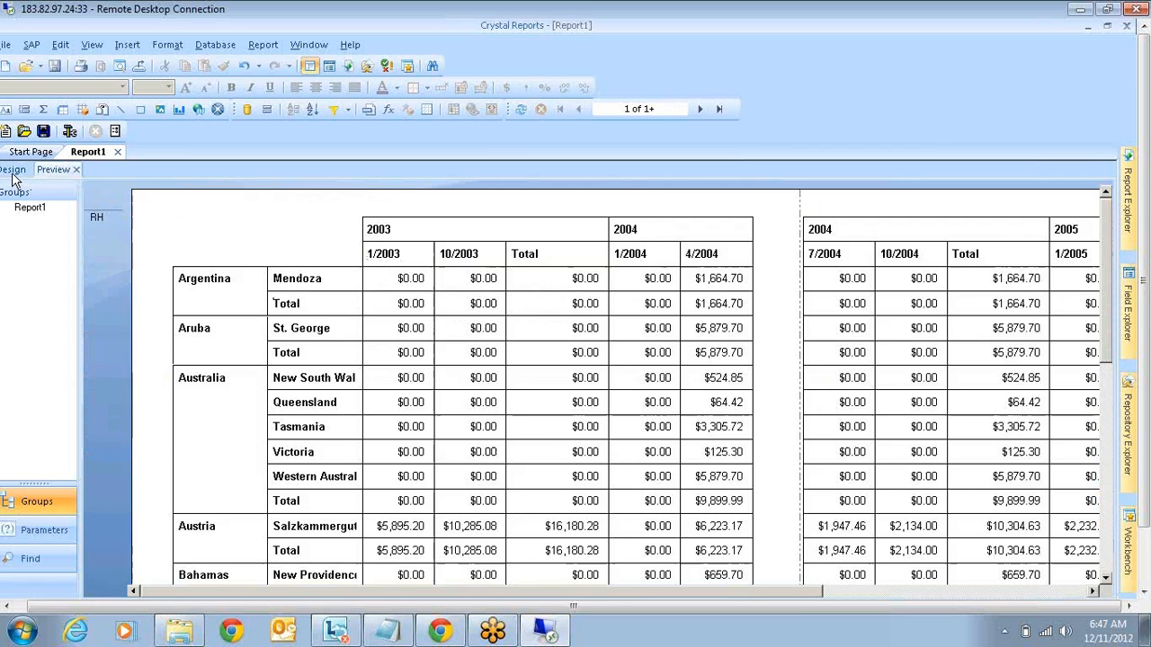
Turn off the display of grid lines in the cross-tab's customized style and preview the report.
{"action": "left_click", "coordinate": [12, 172]}
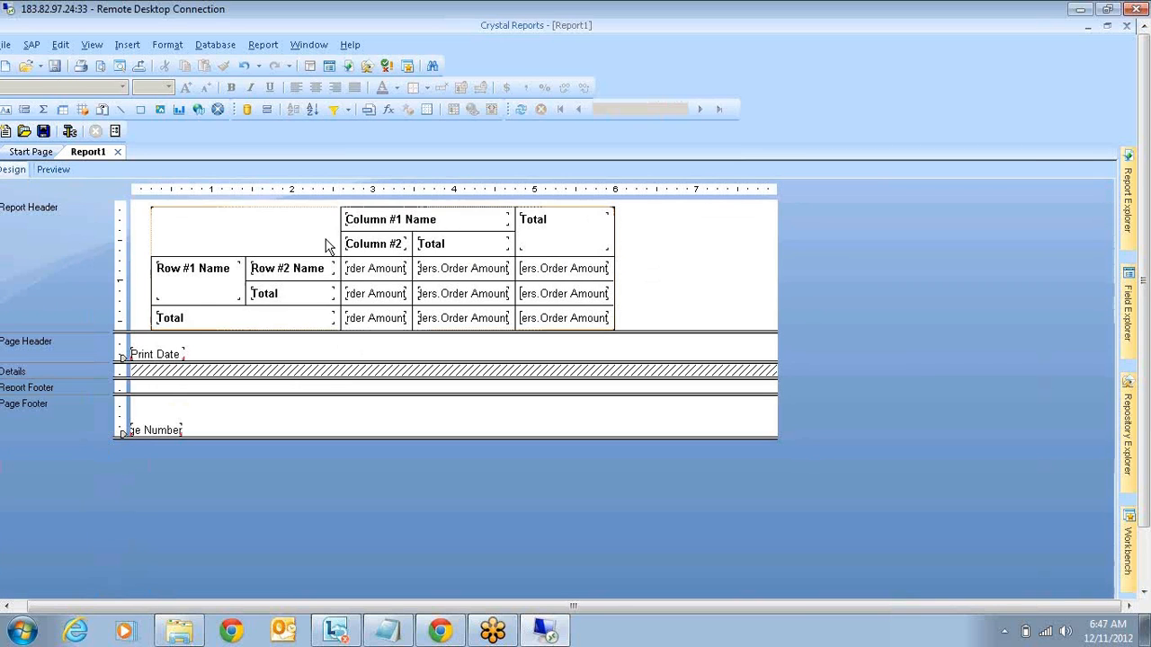
{"action": "double_click", "coordinate": [275, 237]}
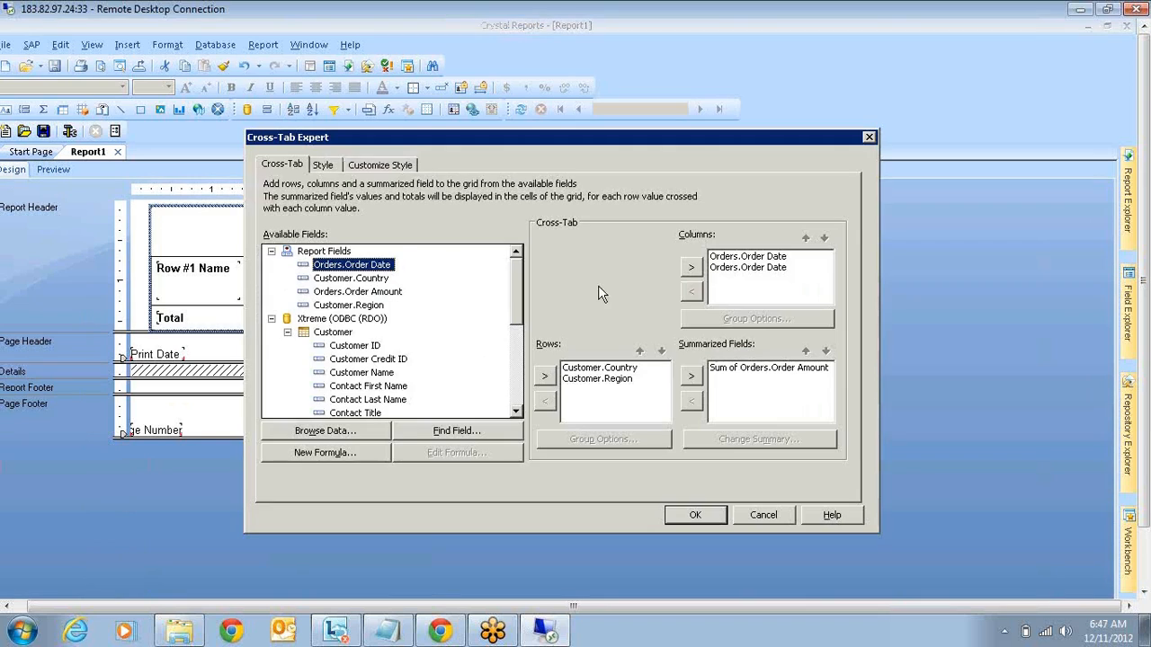
{"action": "left_click", "coordinate": [395, 166]}
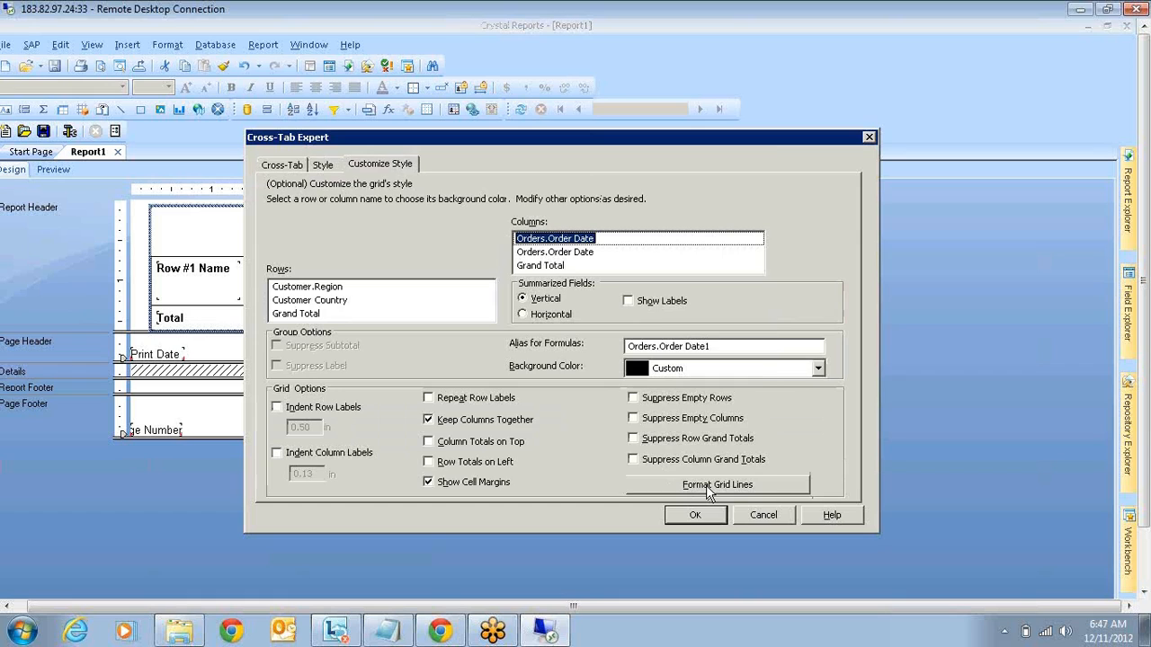
{"action": "left_click", "coordinate": [711, 491]}
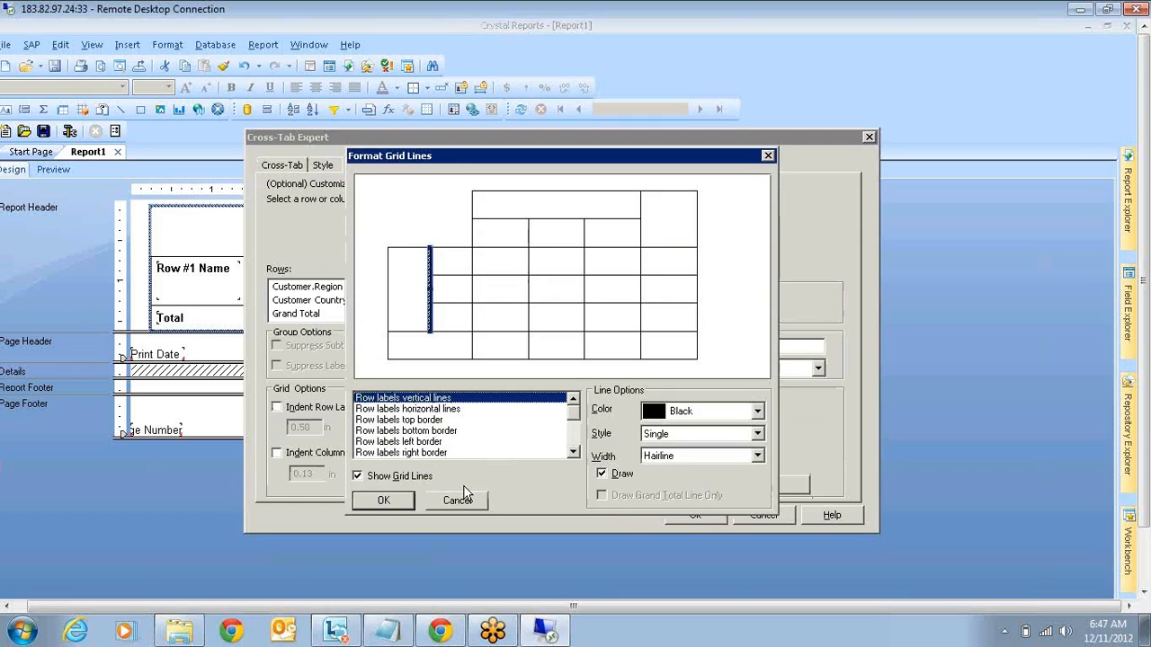
{"action": "left_click", "coordinate": [358, 476]}
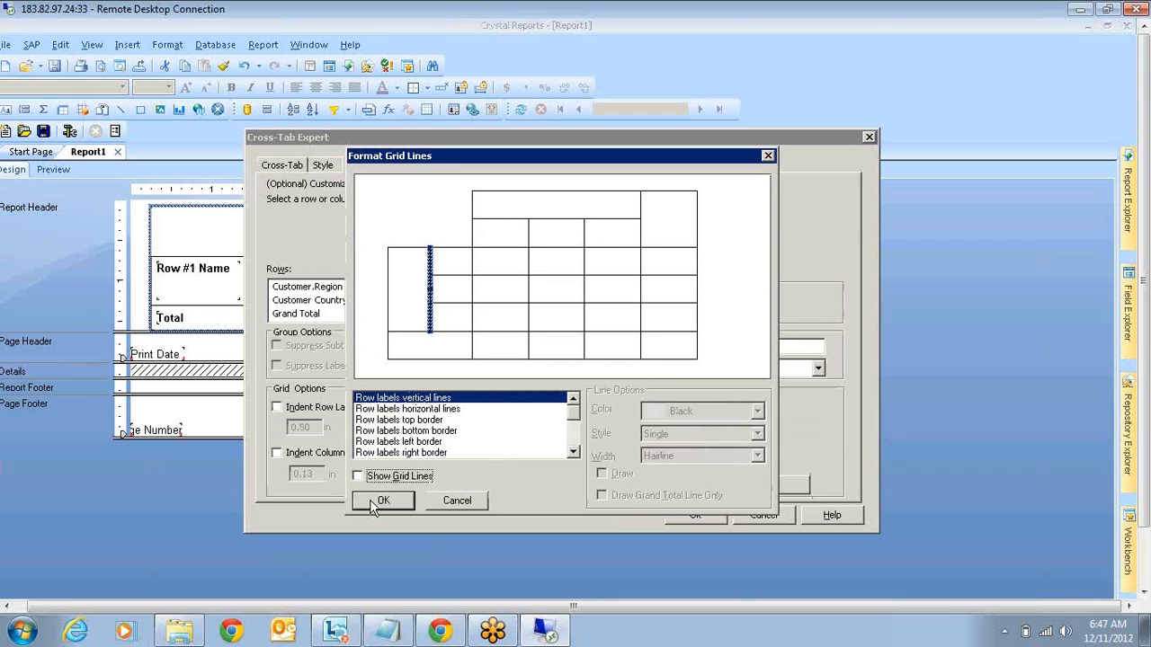
{"action": "left_click", "coordinate": [378, 501]}
{"action": "left_click", "coordinate": [695, 515]}
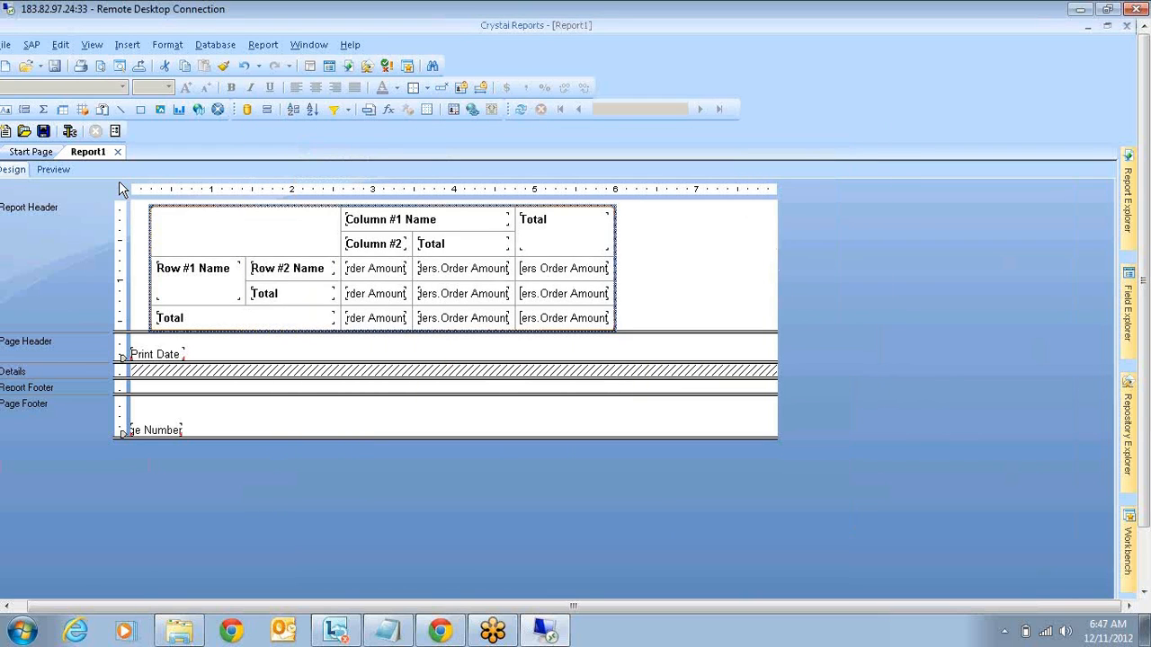
{"action": "left_click", "coordinate": [56, 171]}
{"action": "left_click", "coordinate": [490, 383]}
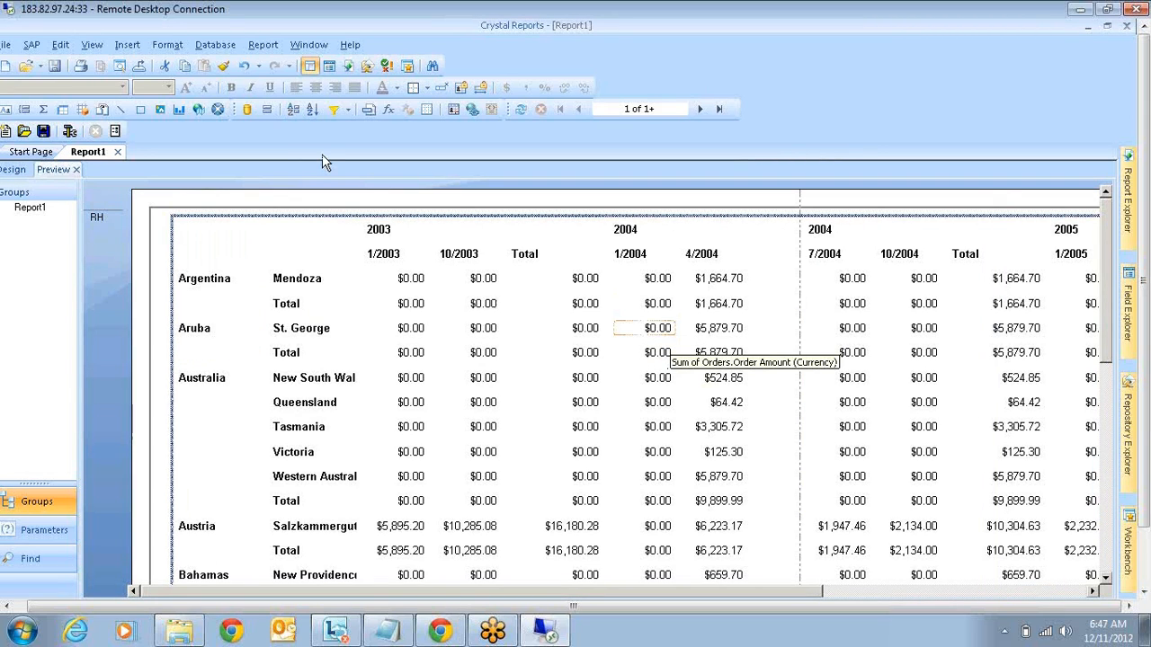
Examine the list of available export formats for the report, from Crystal Reports (RPT) to XML (Legacy), and leave without exporting.
{"action": "left_click", "coordinate": [139, 72]}
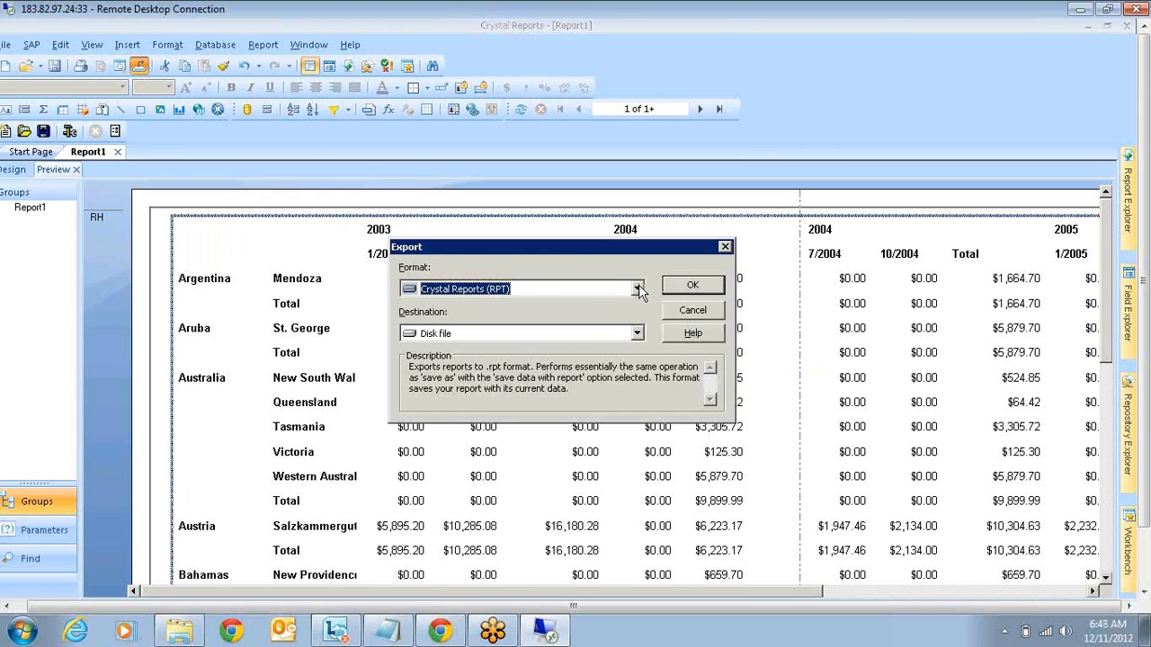
{"action": "left_click", "coordinate": [636, 288]}
{"action": "mouse_move", "coordinate": [636, 337]}
{"action": "left_mouse_down"}
{"action": "mouse_move", "coordinate": [640, 415]}
{"action": "mouse_move", "coordinate": [639, 311]}
{"action": "mouse_move", "coordinate": [634, 407]}
{"action": "mouse_move", "coordinate": [634, 330]}
{"action": "left_mouse_up"}
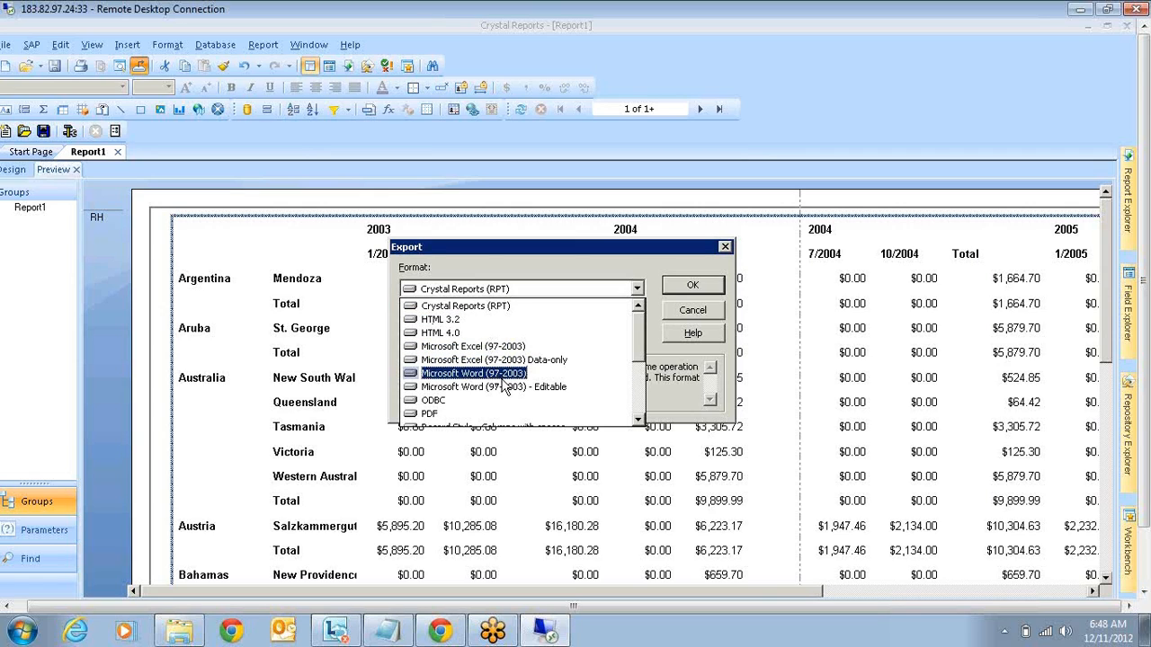
{"action": "left_click_drag", "start_coordinate": [634, 336], "coordinate": [633, 387]}
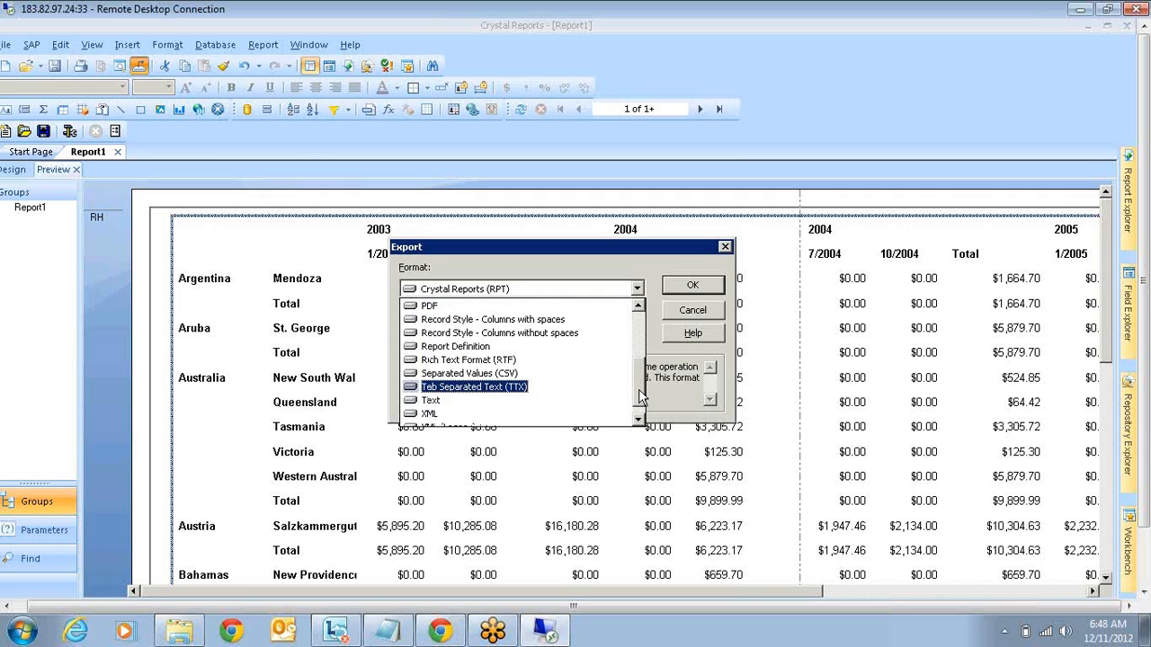
{"action": "left_click_drag", "start_coordinate": [640, 396], "coordinate": [640, 413]}
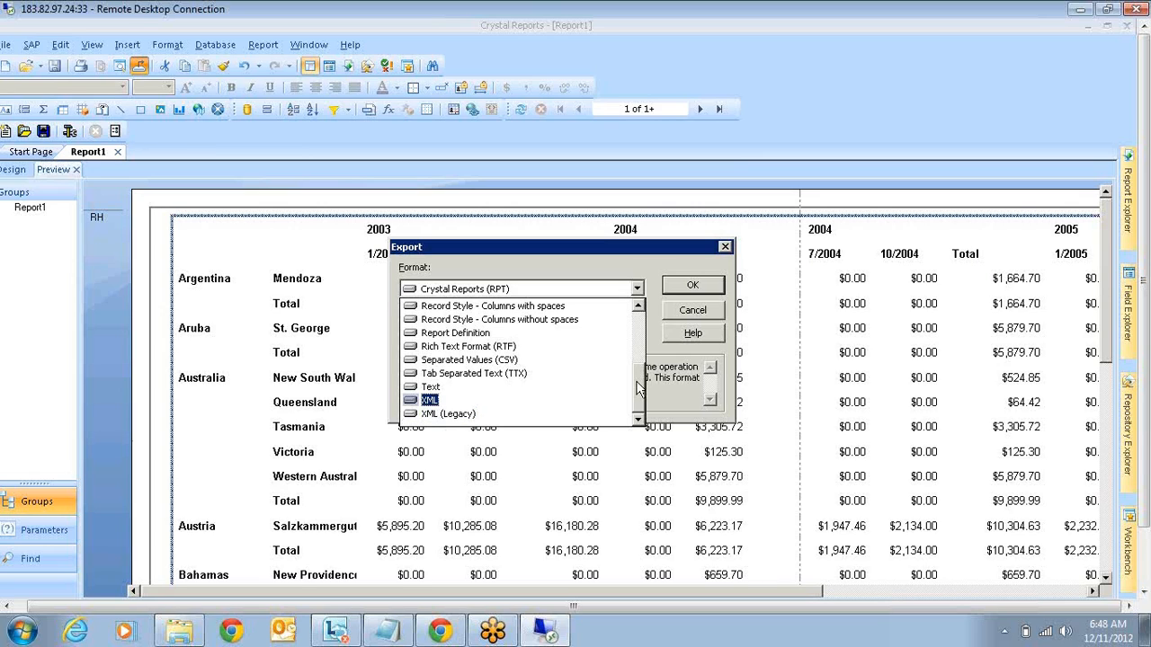
{"action": "left_click_drag", "start_coordinate": [637, 387], "coordinate": [638, 335]}
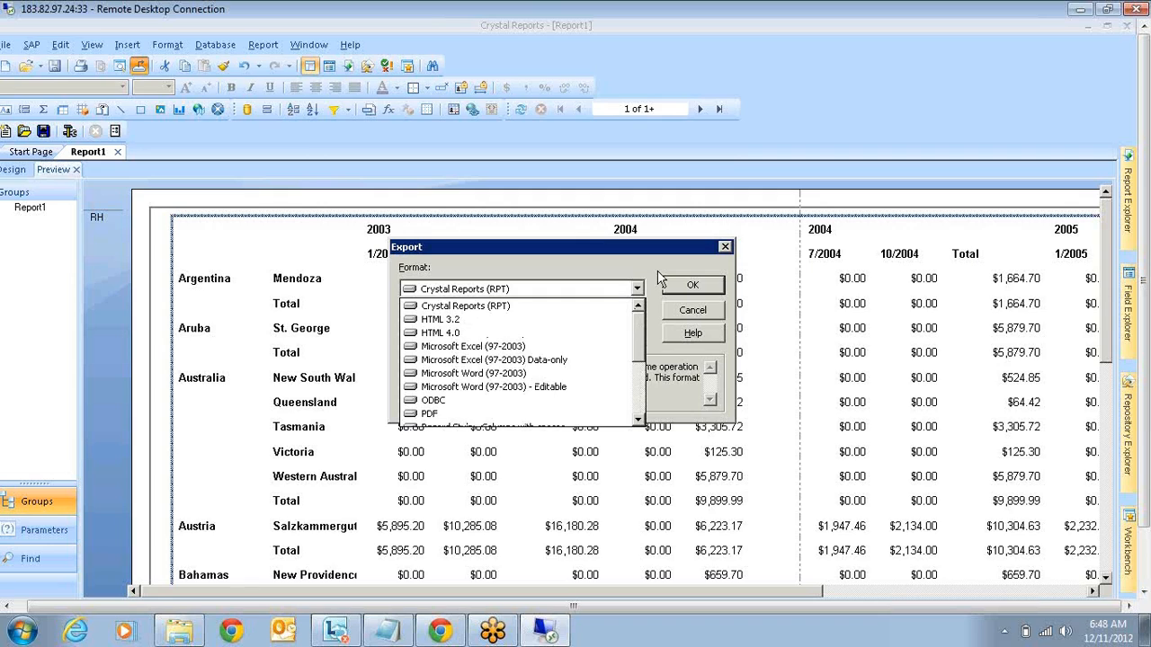
{"action": "left_click", "coordinate": [688, 310]}
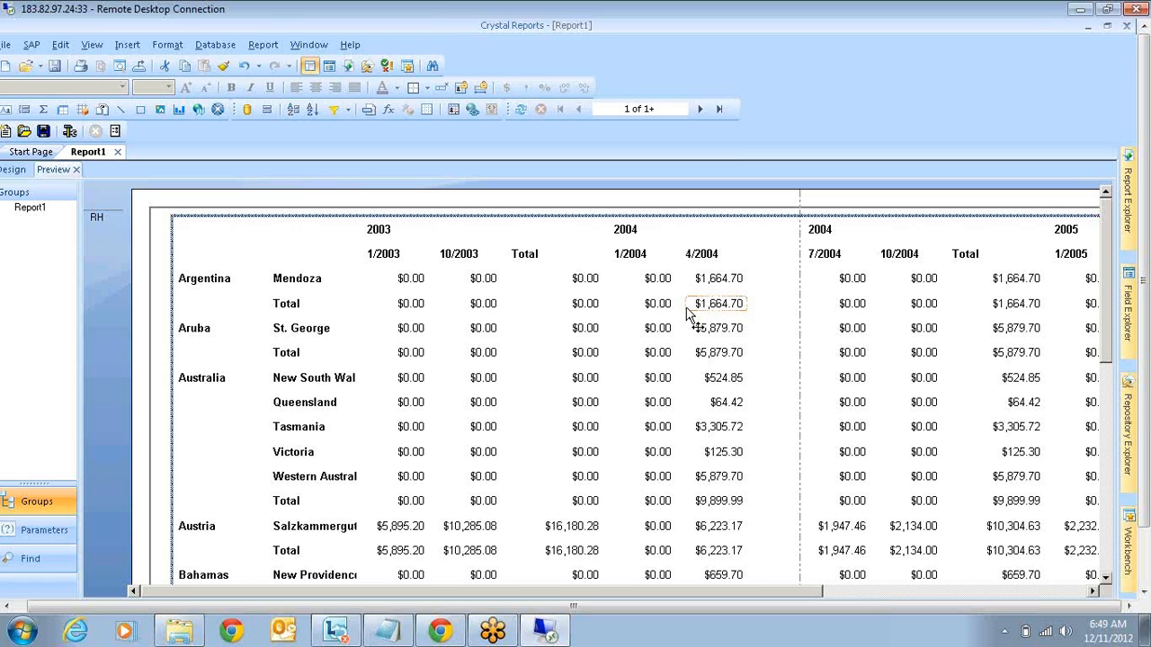
Remove the second Orders.Order Date column and the Customer.Region row from the cross-tab and apply the definition.
{"action": "left_click", "coordinate": [813, 591]}
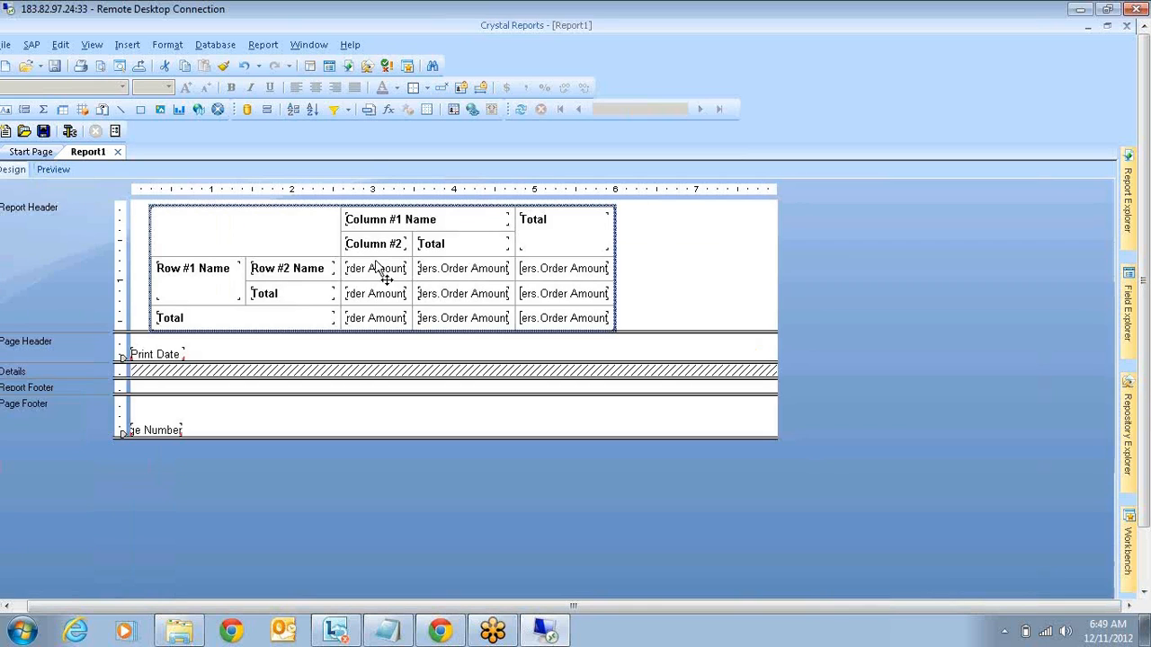
{"action": "right_click", "coordinate": [294, 245]}
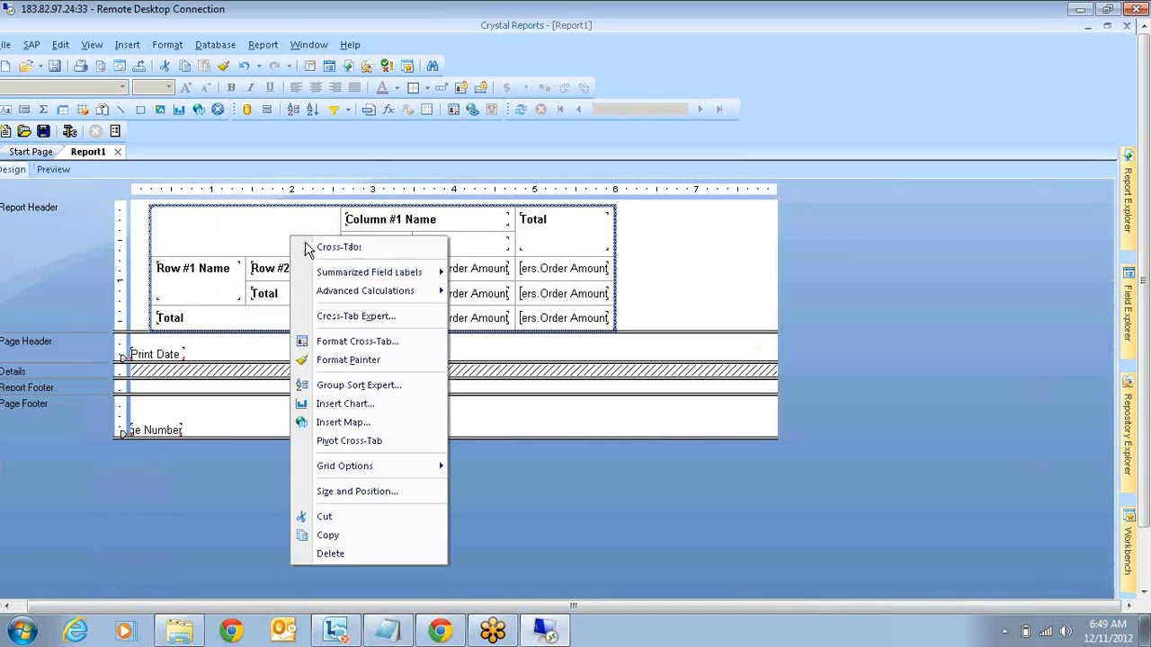
{"action": "left_click", "coordinate": [360, 317]}
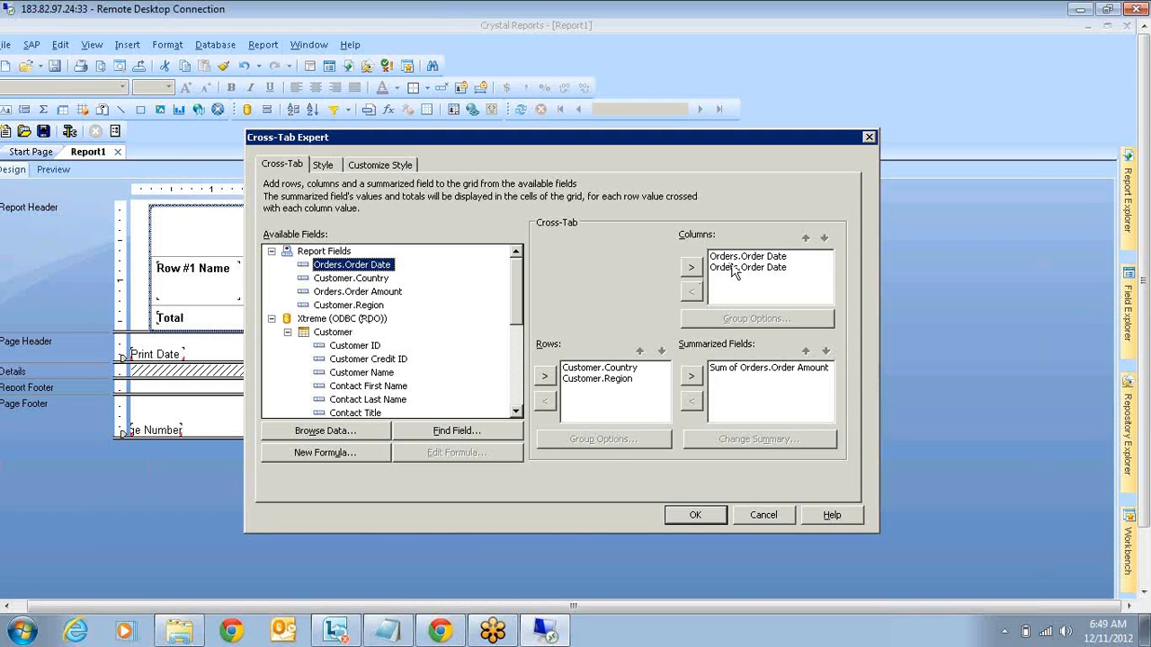
{"action": "left_click", "coordinate": [733, 267]}
{"action": "left_click", "coordinate": [692, 292]}
{"action": "left_click", "coordinate": [601, 380]}
{"action": "left_click", "coordinate": [545, 401]}
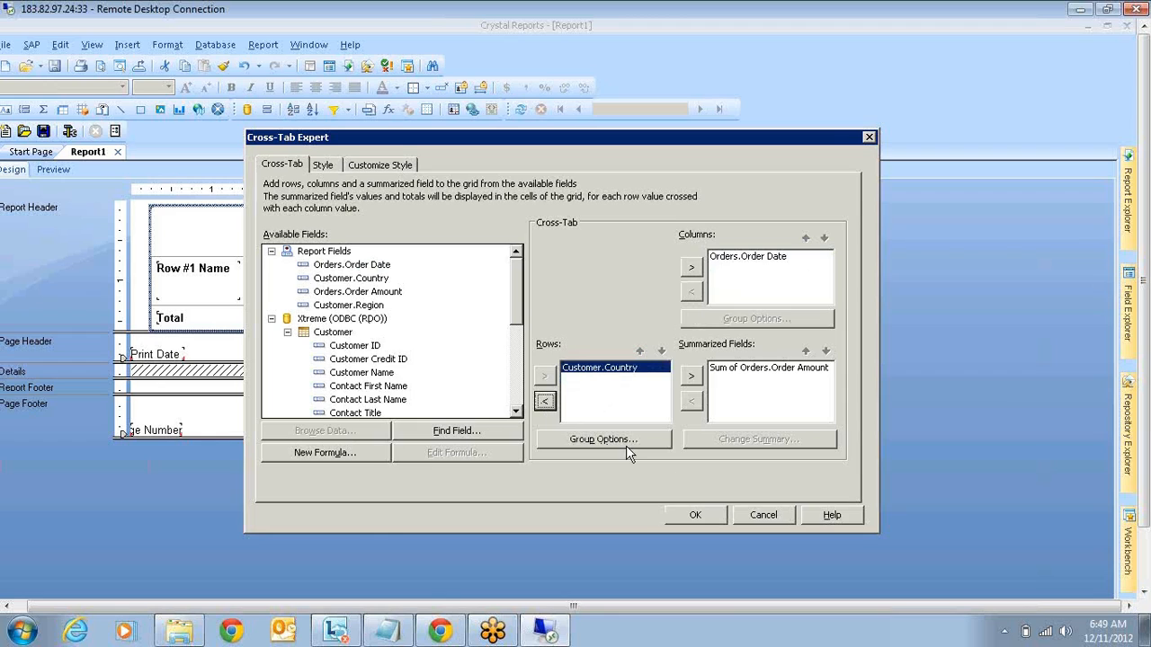
{"action": "left_click", "coordinate": [697, 514]}
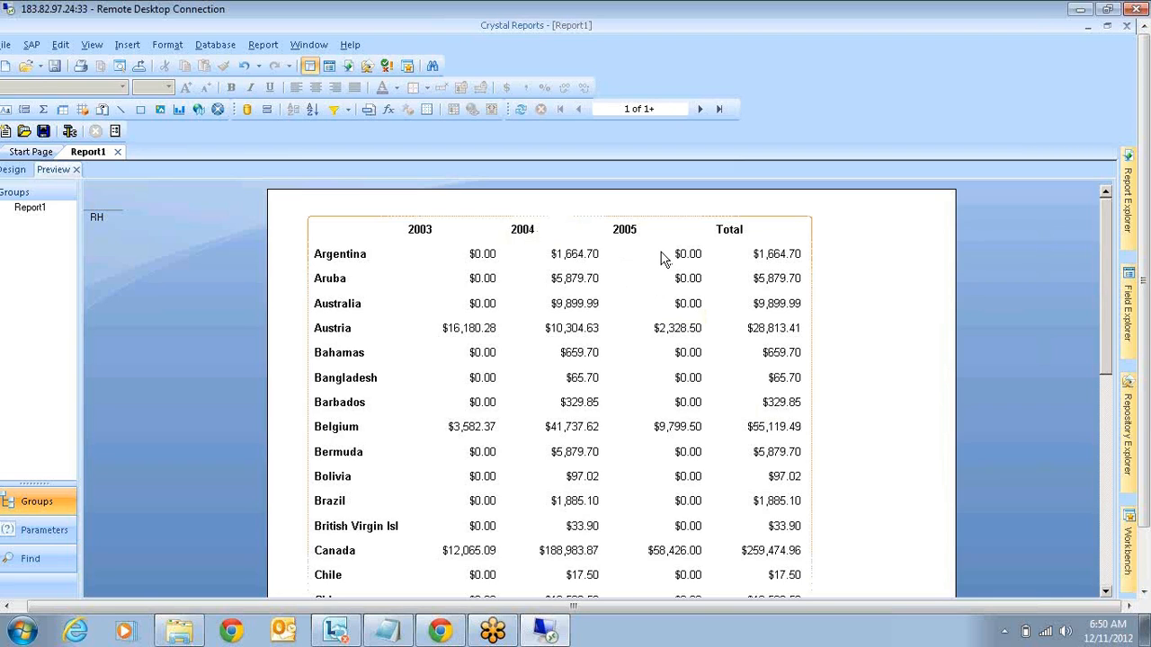
Set the 2005 column as the first value for a calculated member in the cross-tab.
{"action": "left_click", "coordinate": [516, 233]}
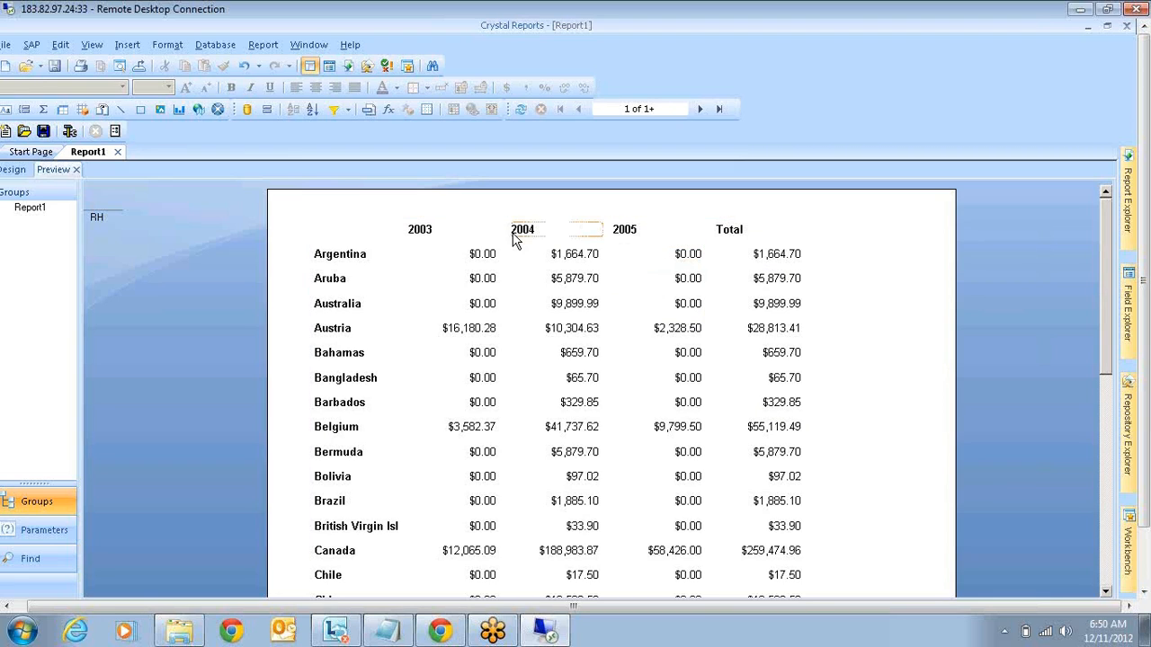
{"action": "left_click", "coordinate": [644, 255]}
{"action": "left_click", "coordinate": [623, 229]}
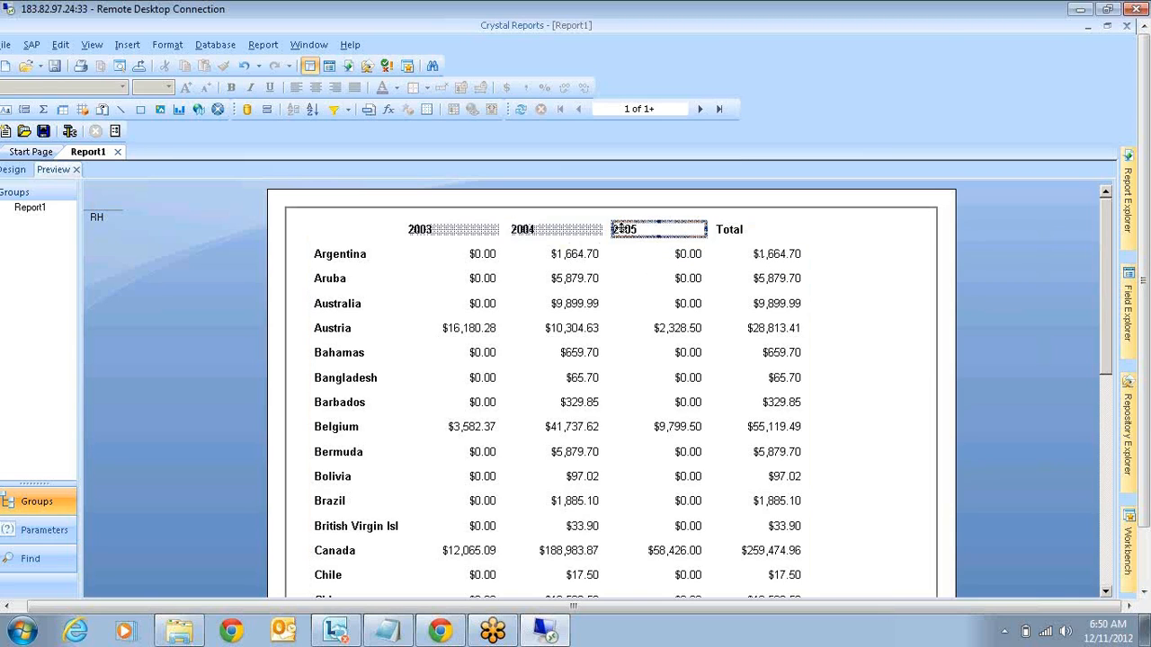
{"action": "right_click", "coordinate": [638, 230]}
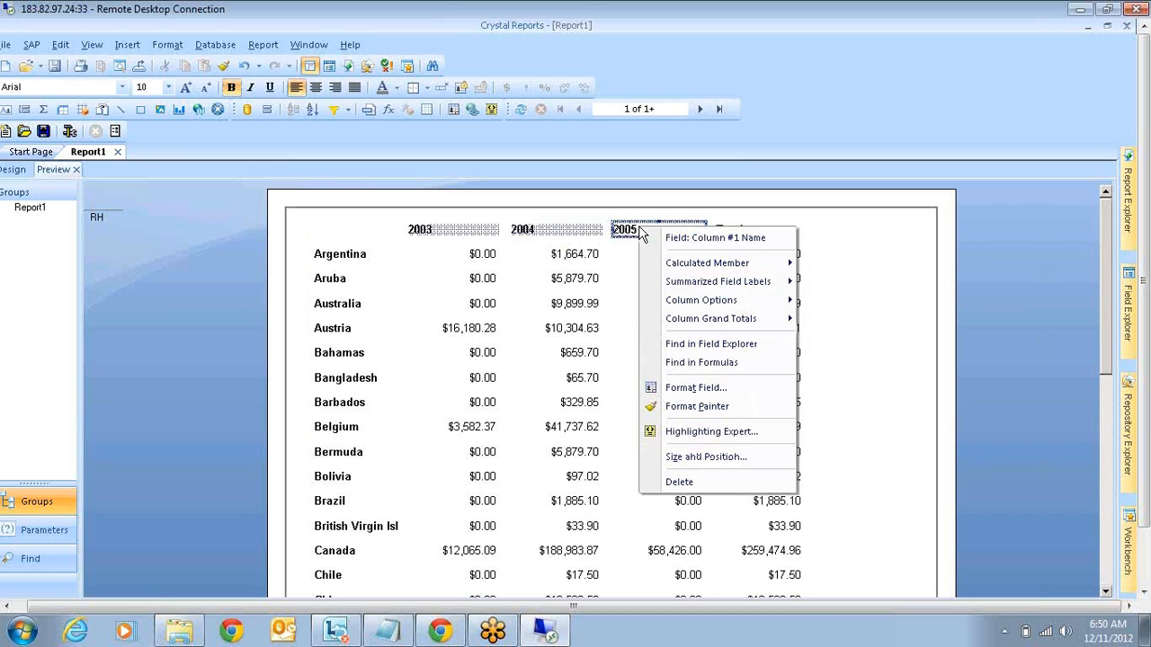
{"action": "left_click", "coordinate": [679, 270]}
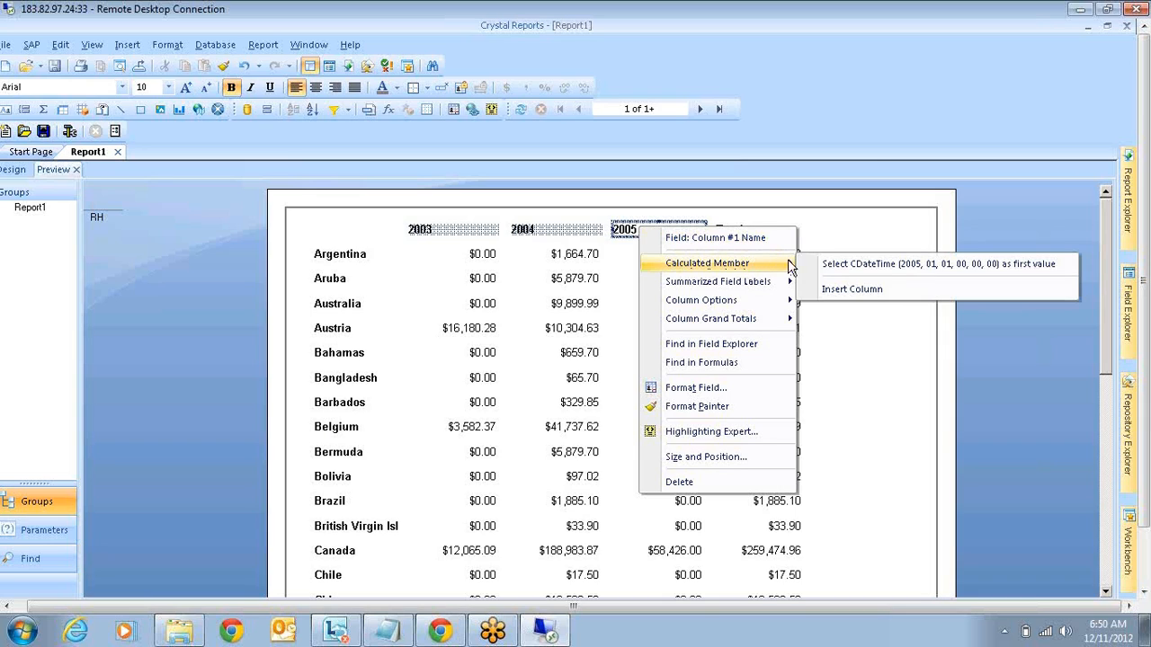
{"action": "left_click", "coordinate": [850, 269]}
Review the calculated member options for the 2004 column and set 2004 as the first value.
{"action": "left_click", "coordinate": [567, 225]}
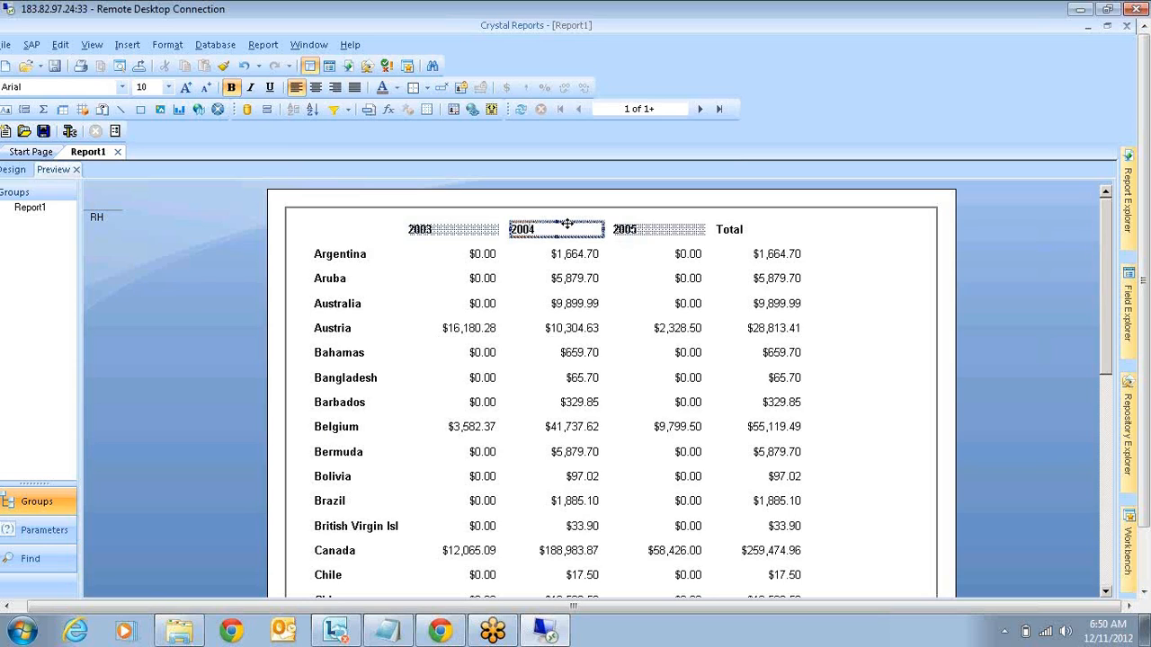
{"action": "right_click", "coordinate": [568, 225]}
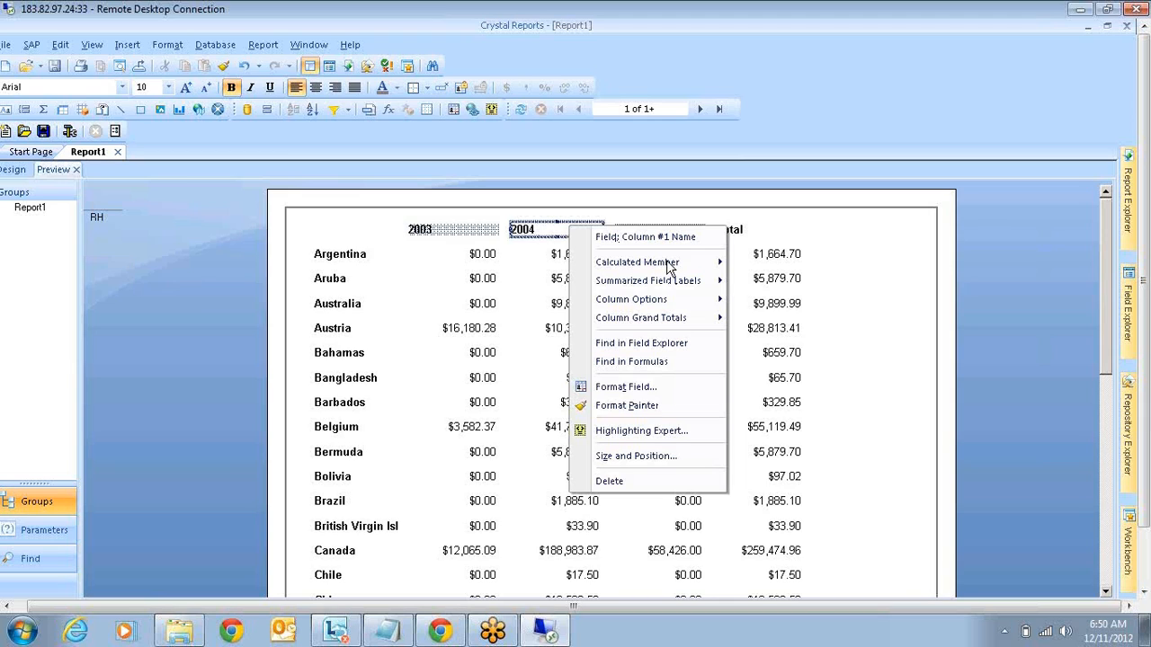
{"action": "mouse_move", "coordinate": [670, 263]}
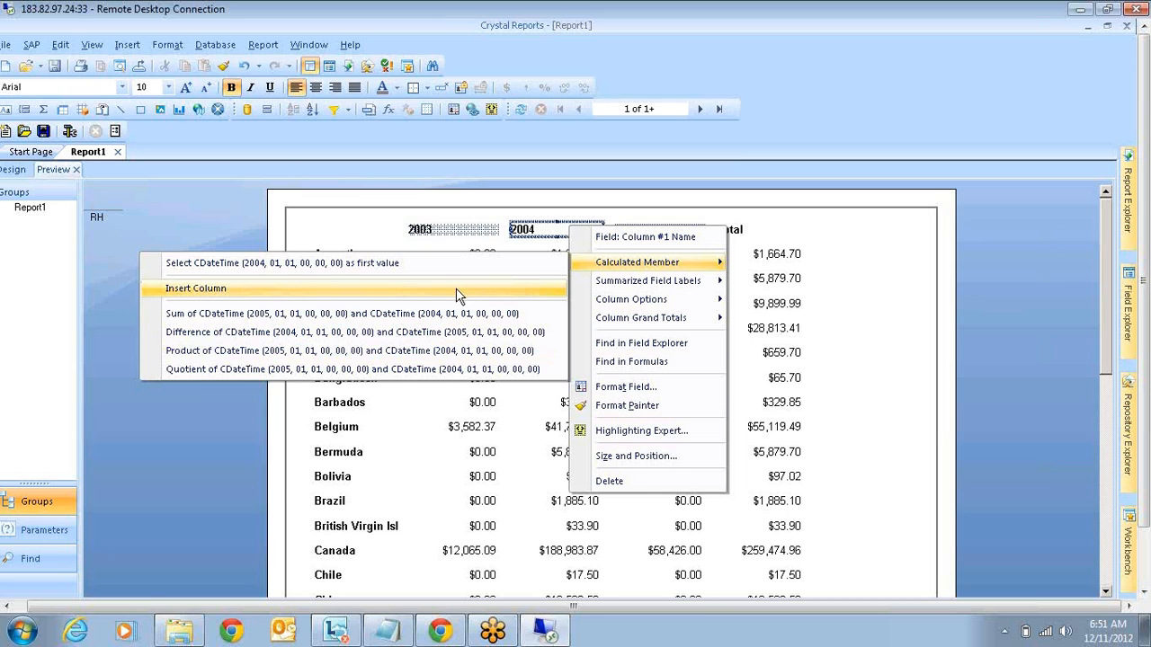
{"action": "left_click", "coordinate": [275, 270]}
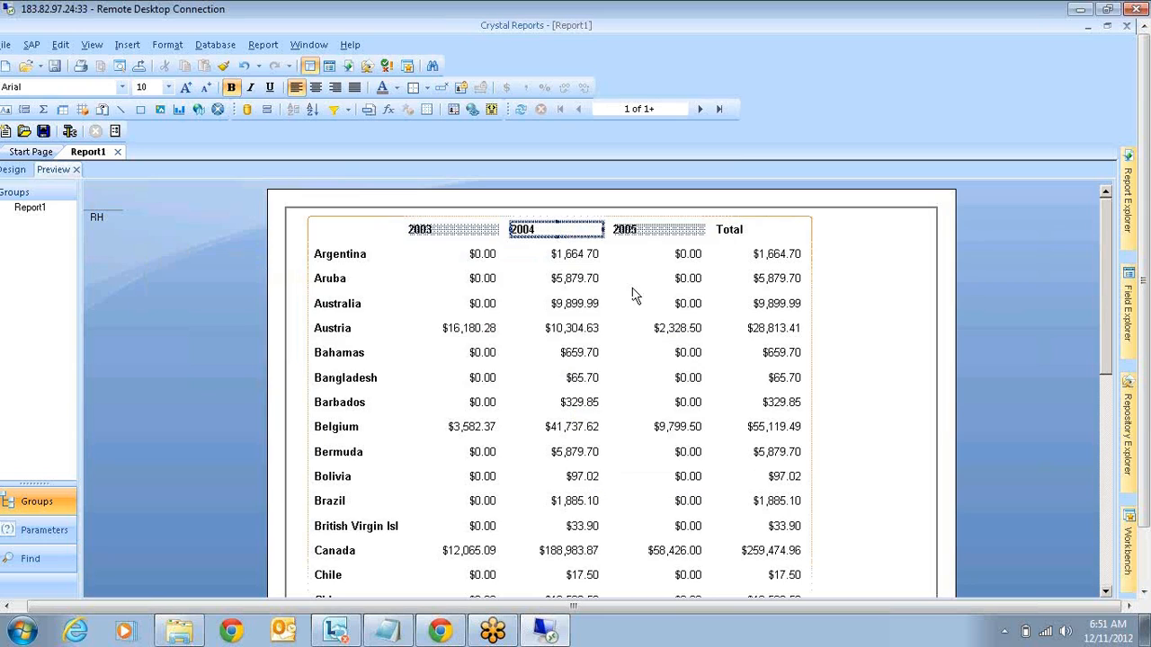
Insert a calculated member on the 2005 column that computes the difference between 2005 and 2004.
{"action": "right_click", "coordinate": [644, 235]}
{"action": "mouse_move", "coordinate": [750, 266]}
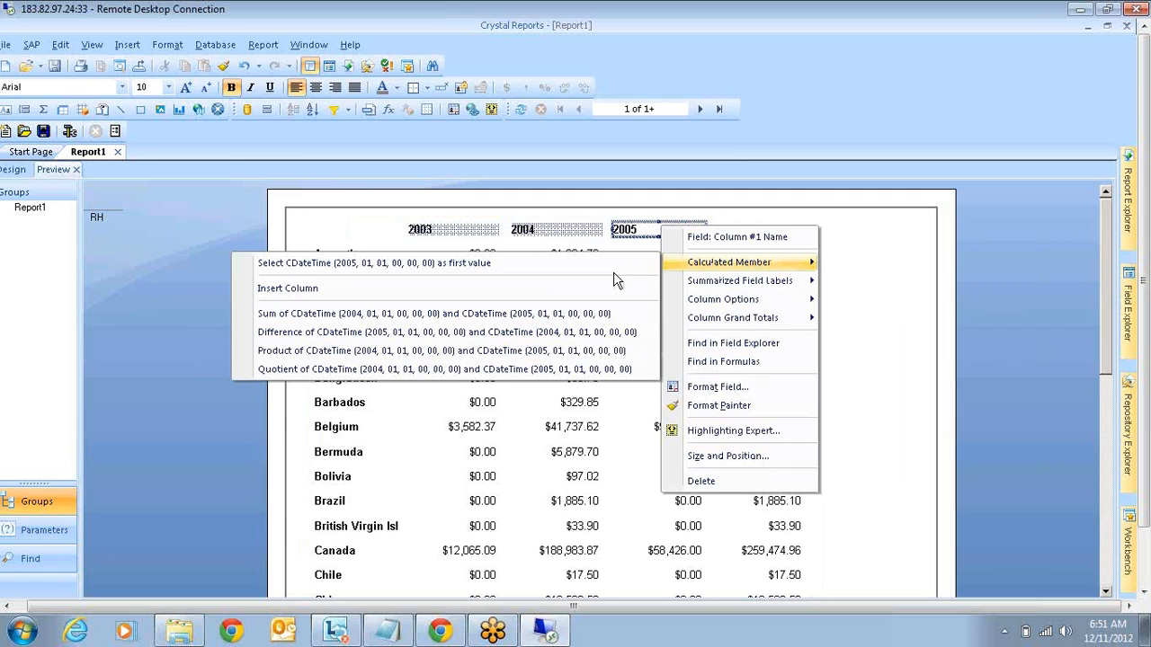
{"action": "left_click", "coordinate": [473, 338]}
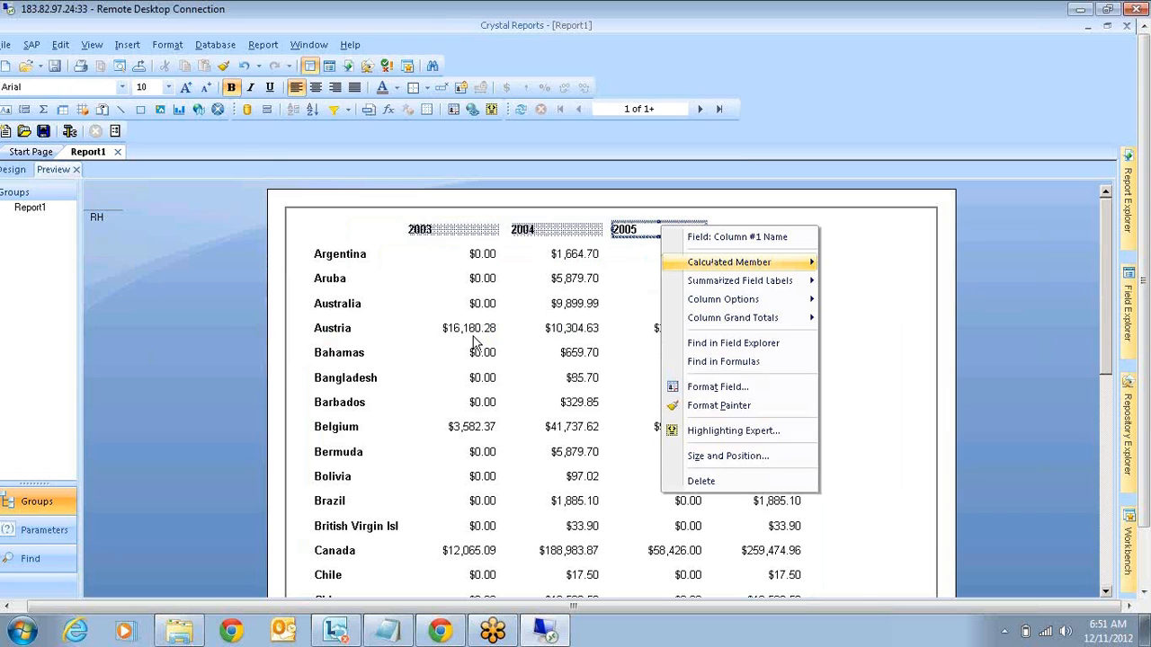
{"action": "left_click", "coordinate": [619, 416]}
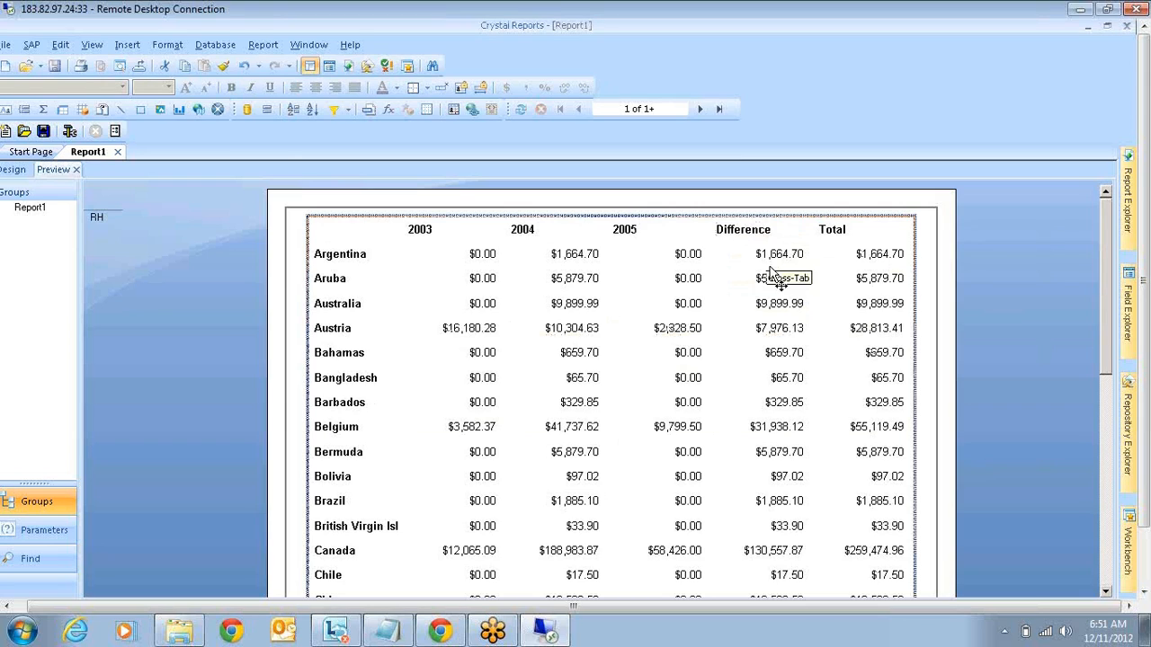
Examine the Difference column's amounts for the countries listed in the cross-tab.
{"action": "scroll", "coordinate": [771, 274], "scroll_direction": "down", "scroll_amount": 3}
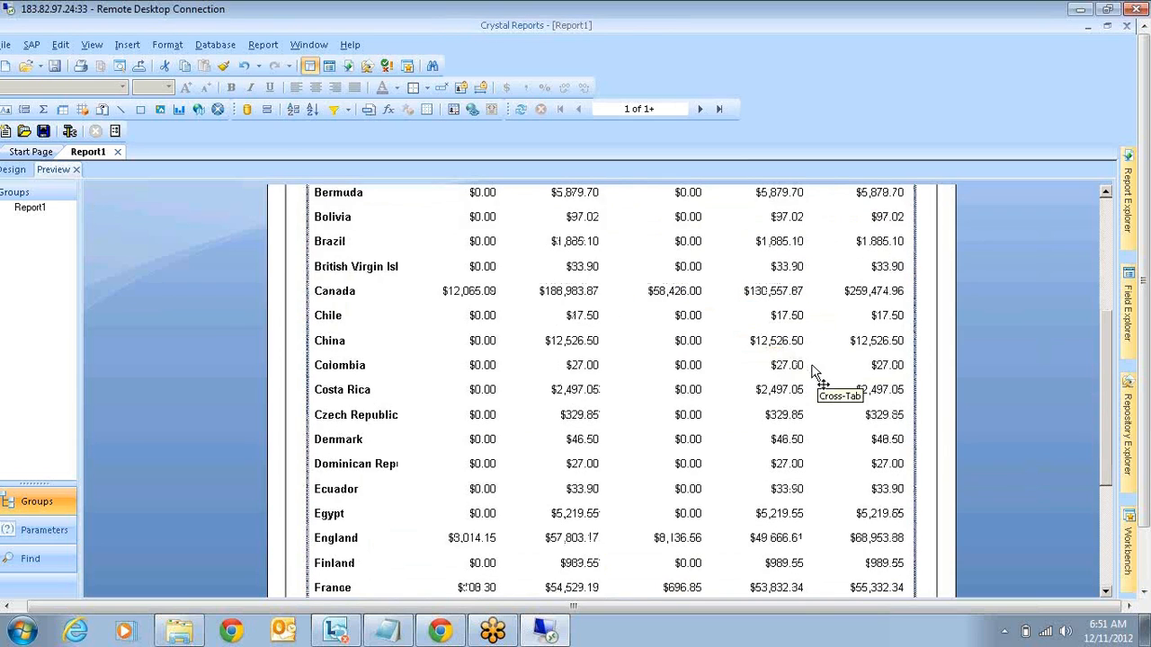
{"action": "scroll", "coordinate": [812, 371], "scroll_direction": "up", "scroll_amount": 1}
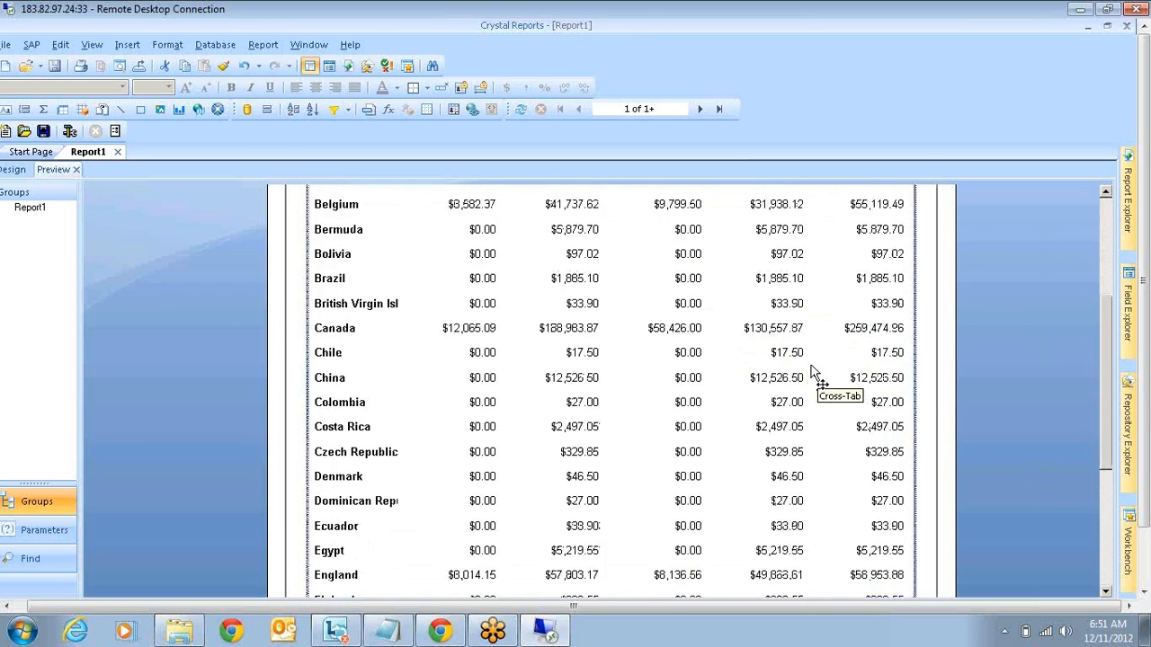
{"action": "scroll", "coordinate": [813, 371], "scroll_direction": "up", "scroll_amount": 1}
{"action": "scroll", "coordinate": [791, 383], "scroll_direction": "up", "scroll_amount": 2}
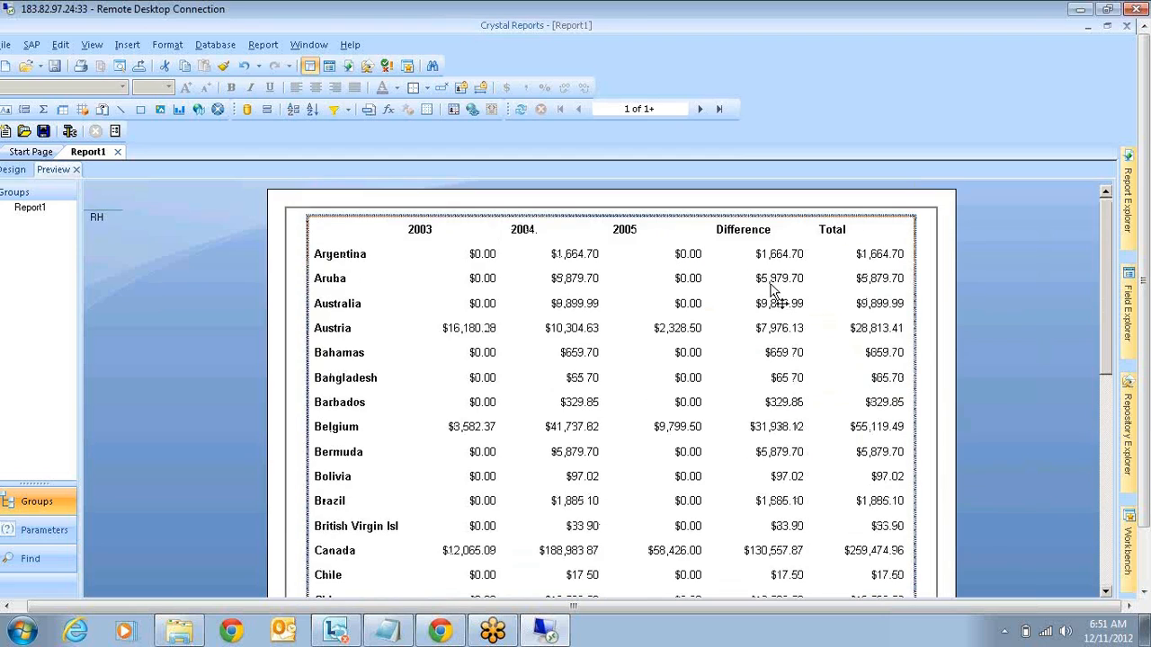
{"action": "left_click", "coordinate": [769, 255]}
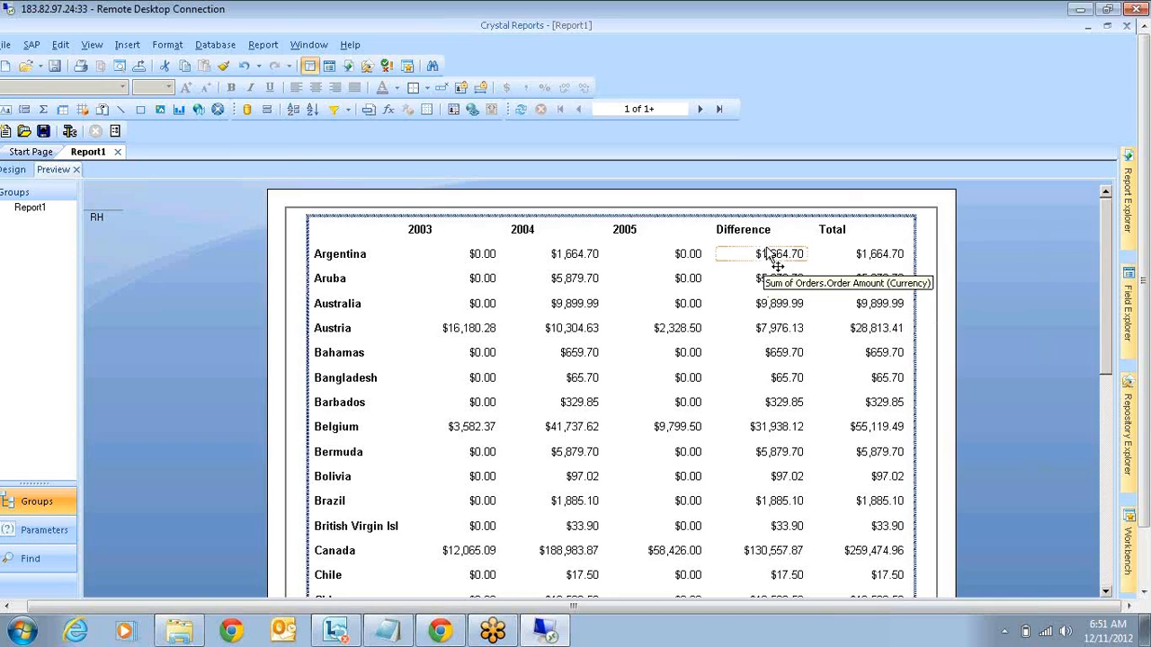
{"action": "left_click", "coordinate": [749, 235]}
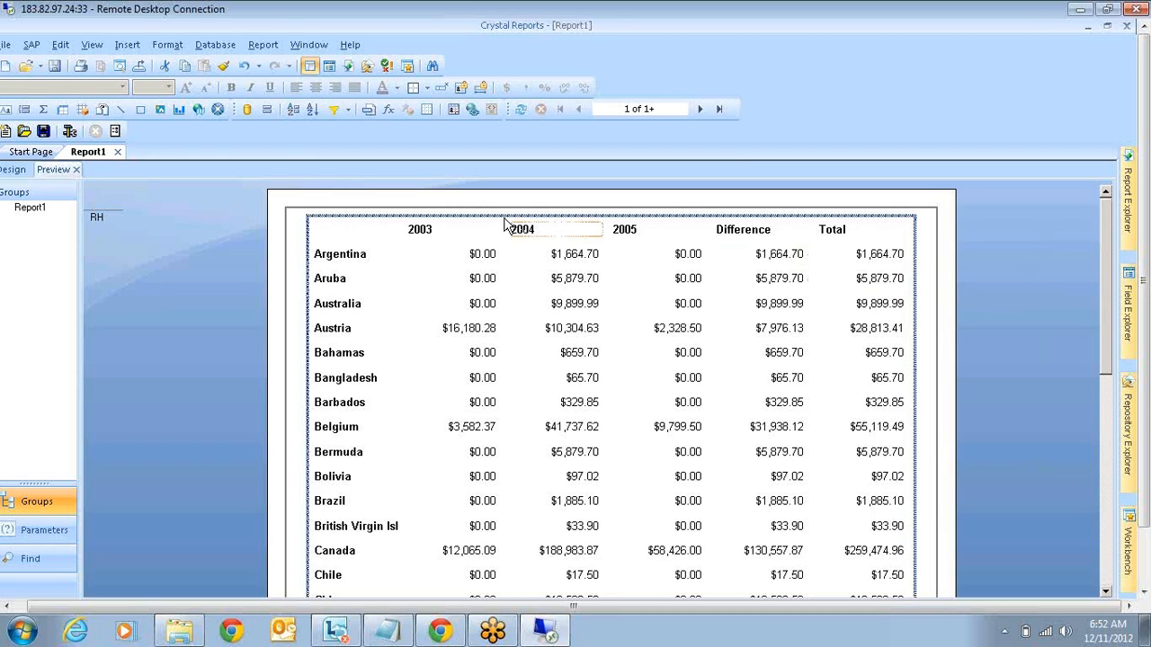
Right-align the 2003, 2004, 2005 and Difference column headers of the cross-tab.
{"action": "left_click", "coordinate": [449, 227]}
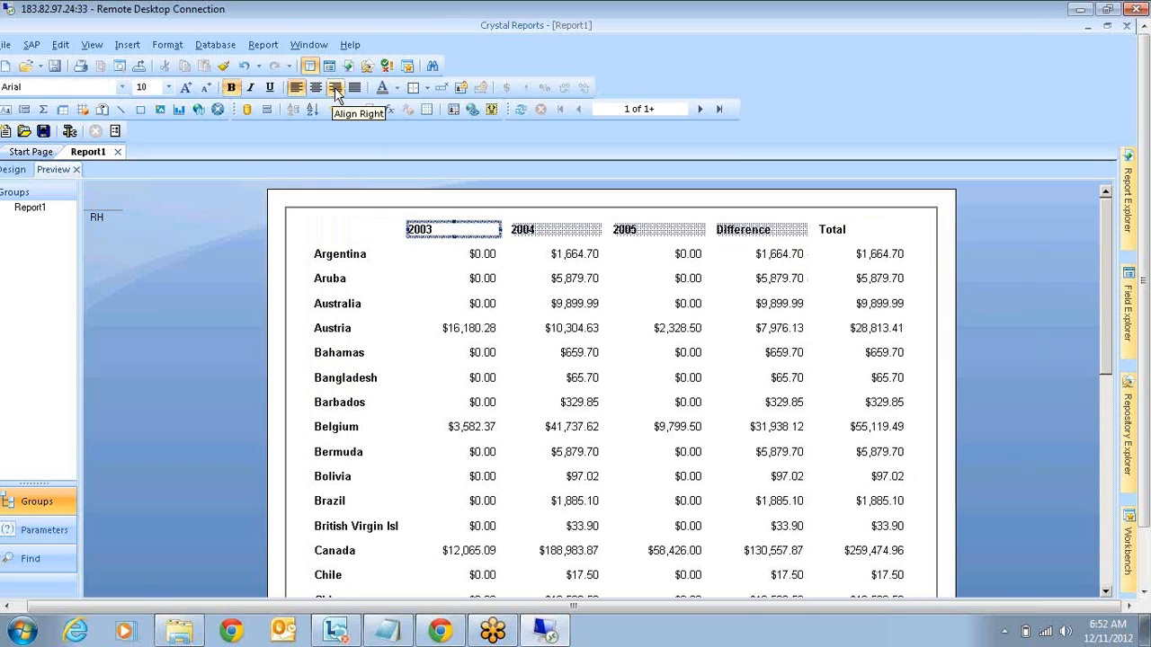
{"action": "left_click", "coordinate": [335, 88]}
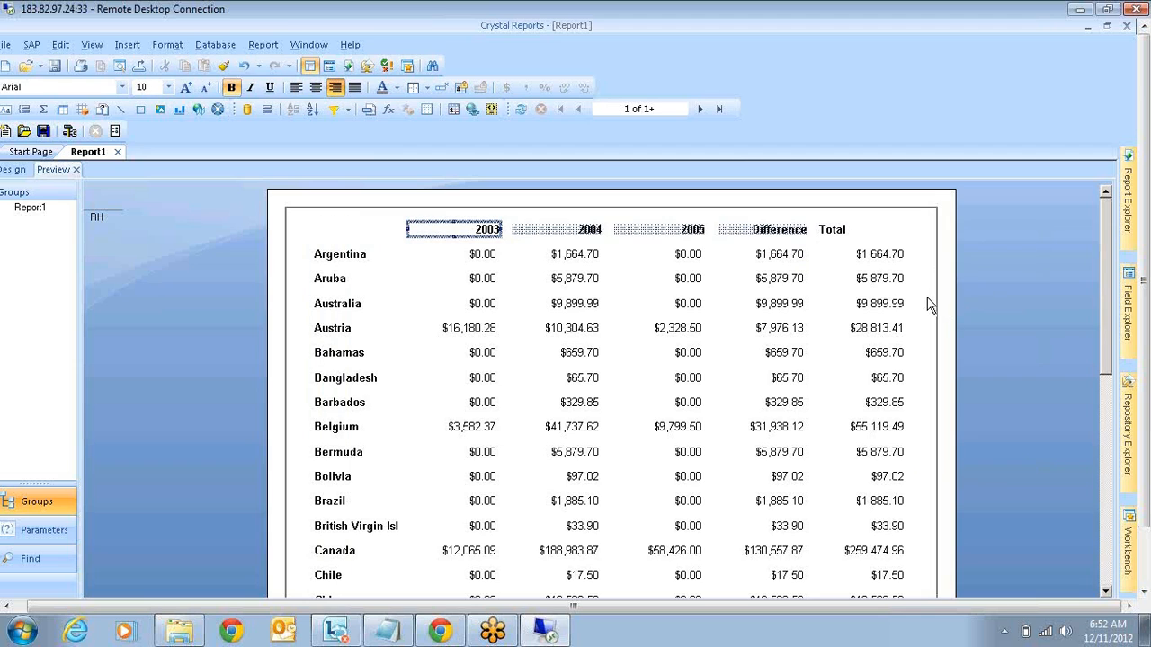
{"action": "left_click", "coordinate": [931, 305]}
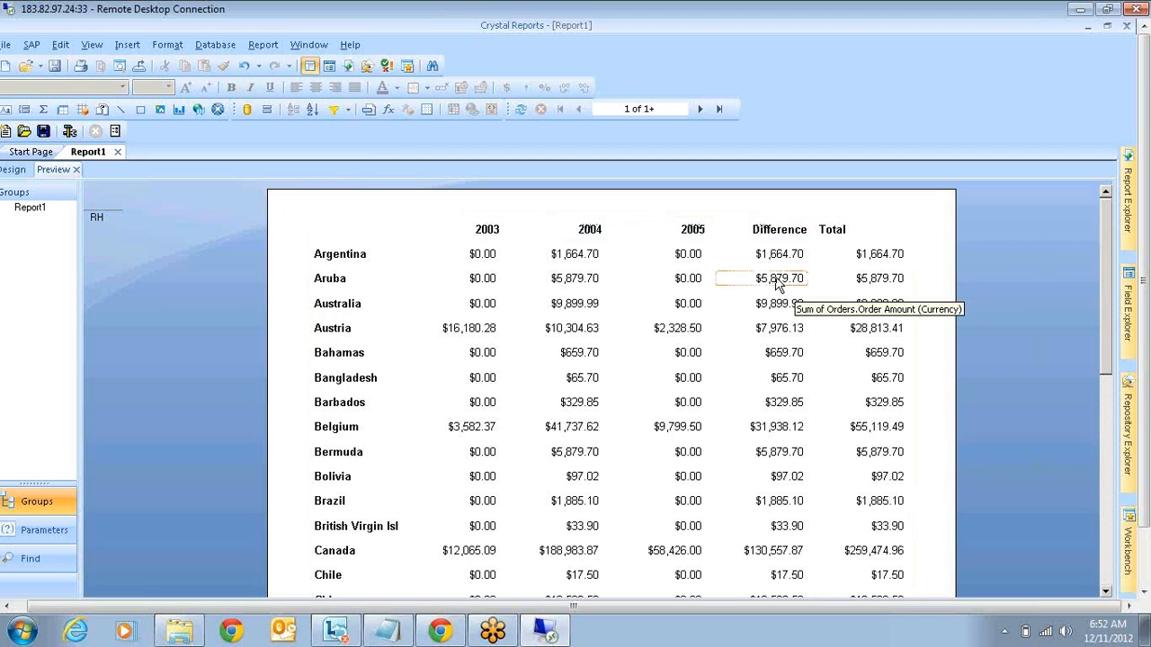
Open the calculation formula behind the Difference column's values and examine the full GridValueAt expression.
{"action": "left_click", "coordinate": [777, 280]}
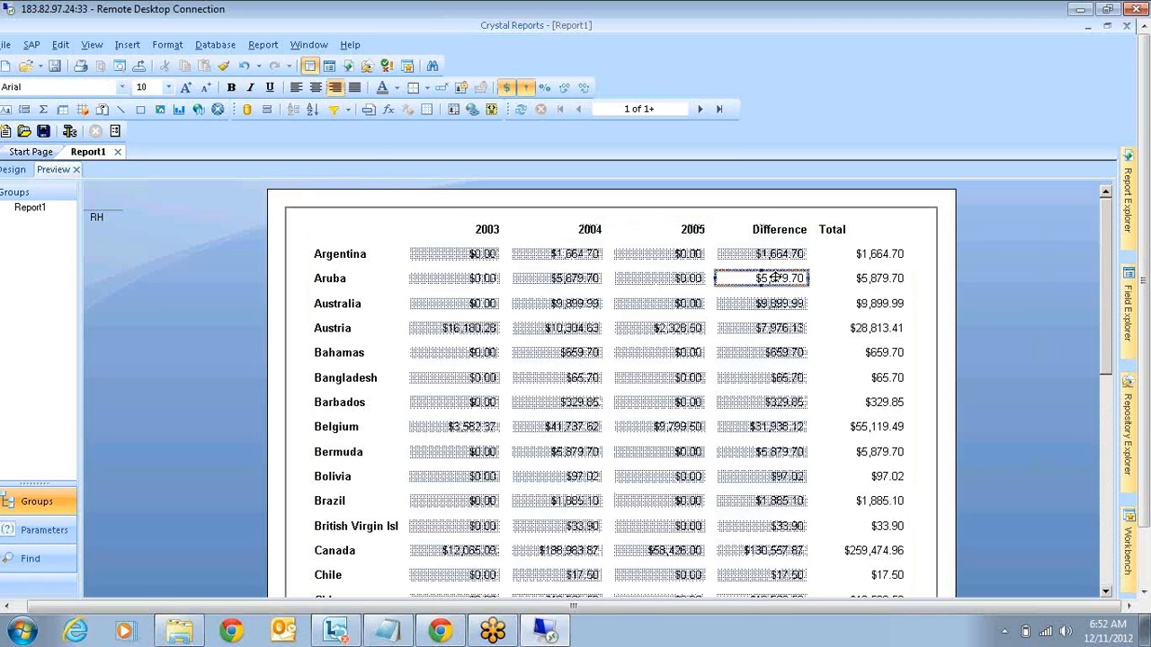
{"action": "right_click", "coordinate": [776, 279]}
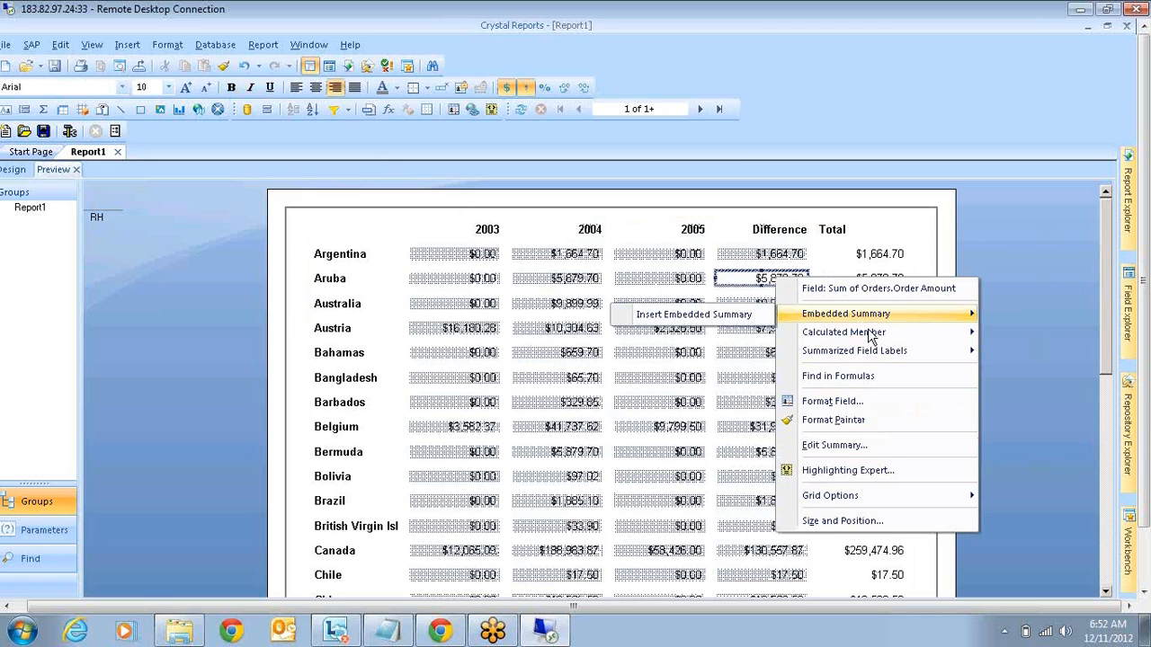
{"action": "mouse_move", "coordinate": [871, 335]}
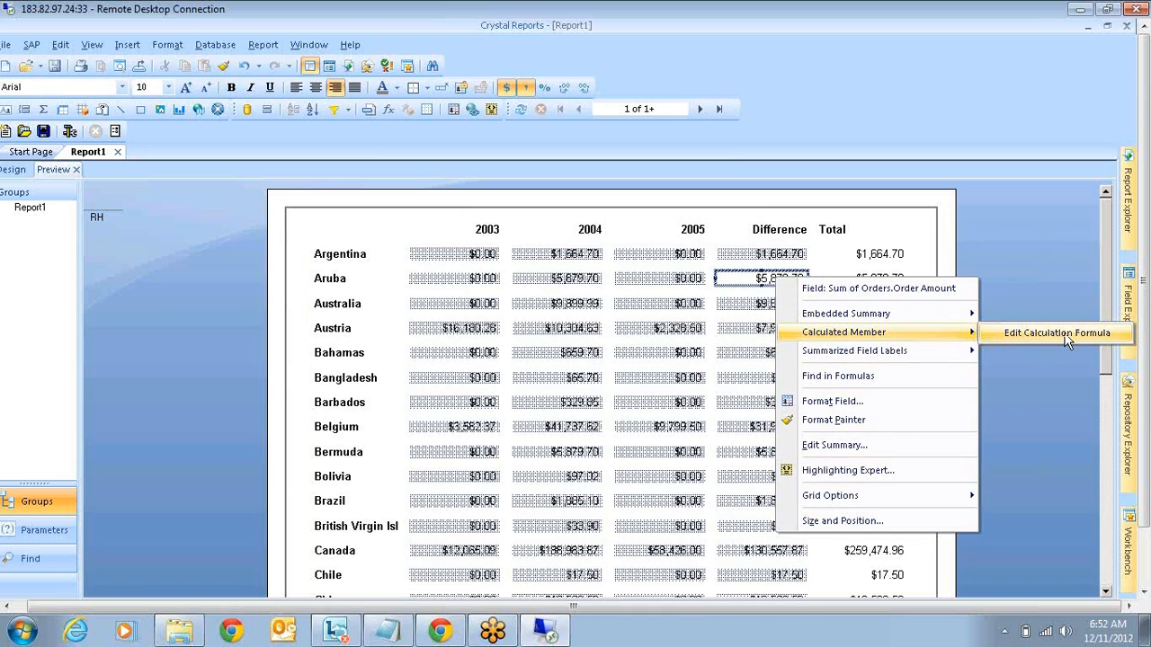
{"action": "left_click", "coordinate": [1068, 340]}
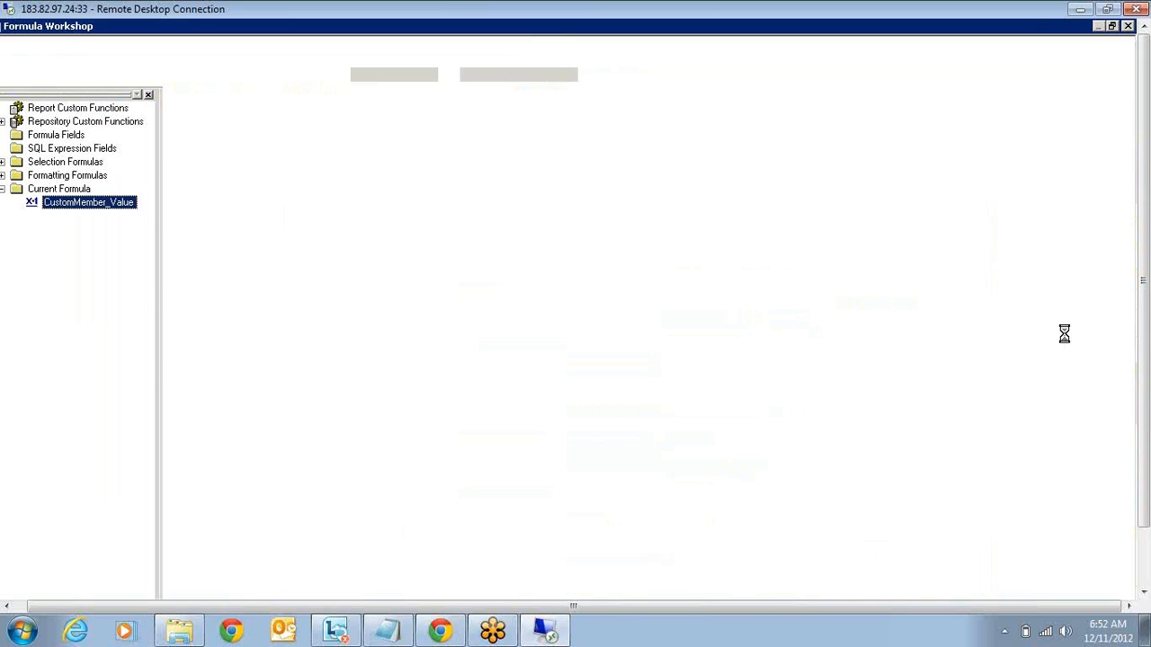
{"action": "left_click_drag", "start_coordinate": [185, 363], "coordinate": [288, 363]}
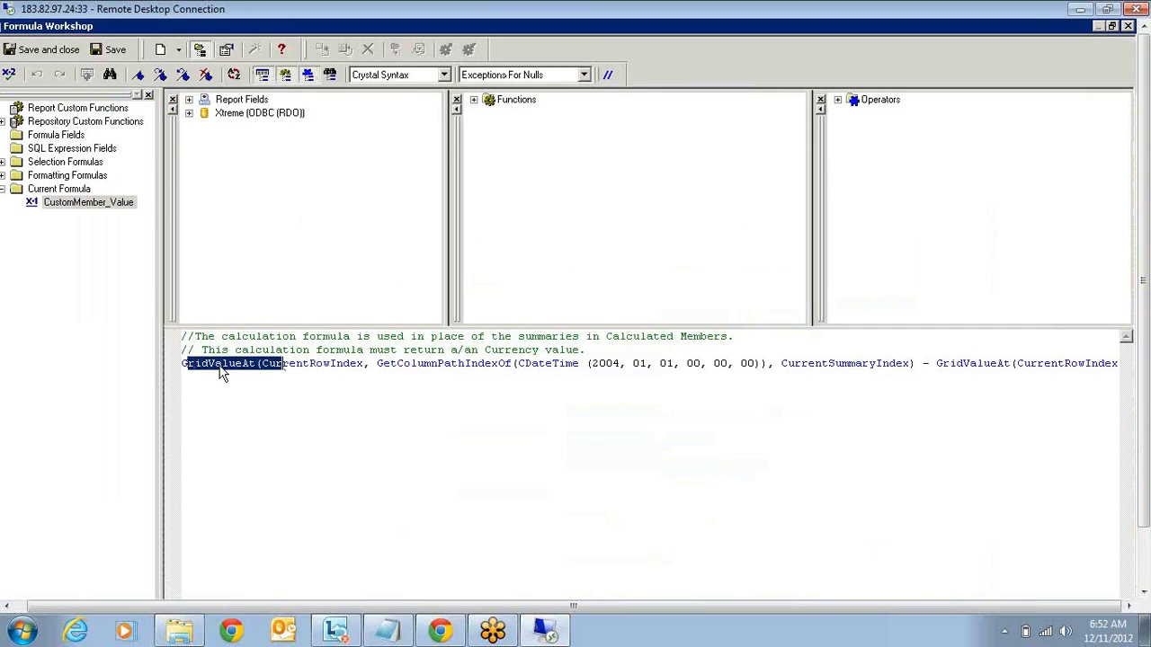
{"action": "left_click", "coordinate": [220, 363]}
{"action": "left_click_drag", "start_coordinate": [193, 364], "coordinate": [845, 504]}
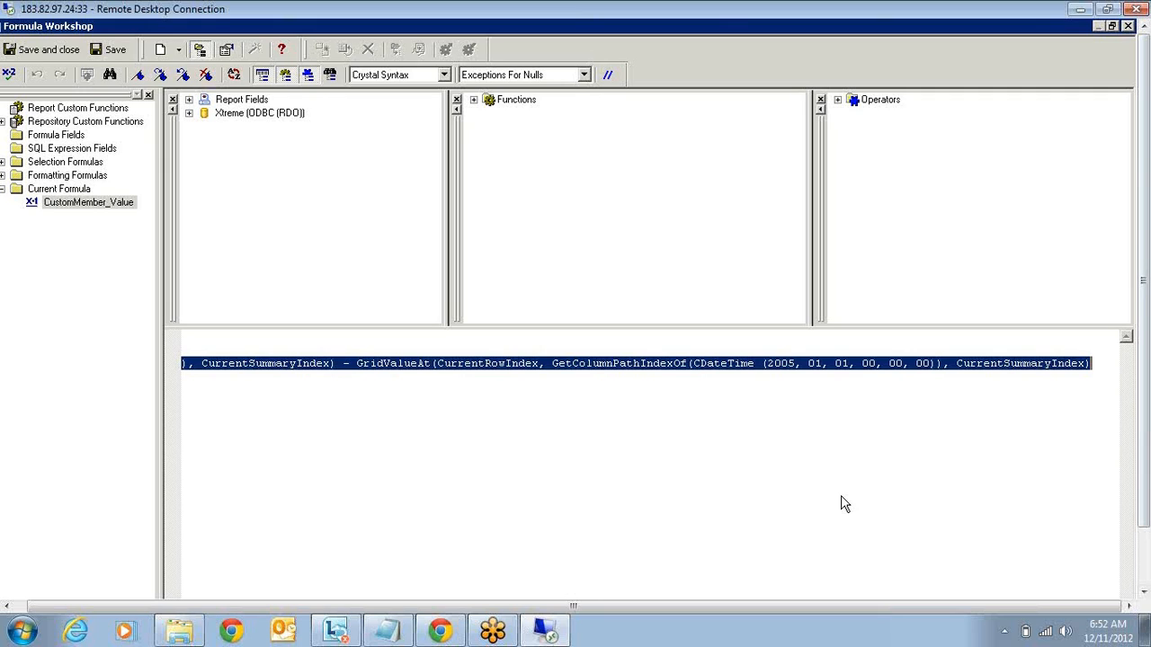
{"action": "left_click", "coordinate": [419, 398]}
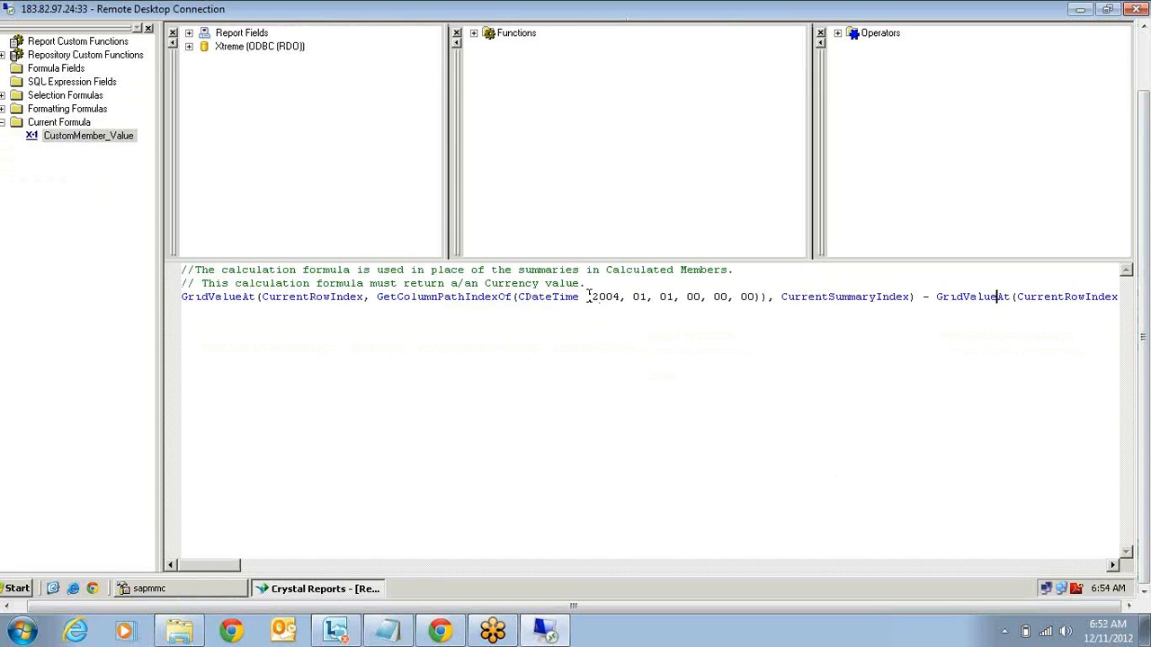
Examine the 2004 and 2005 CDateTime arguments in the calculation formula and return to the report preview.
{"action": "left_click_drag", "start_coordinate": [589, 296], "coordinate": [754, 295]}
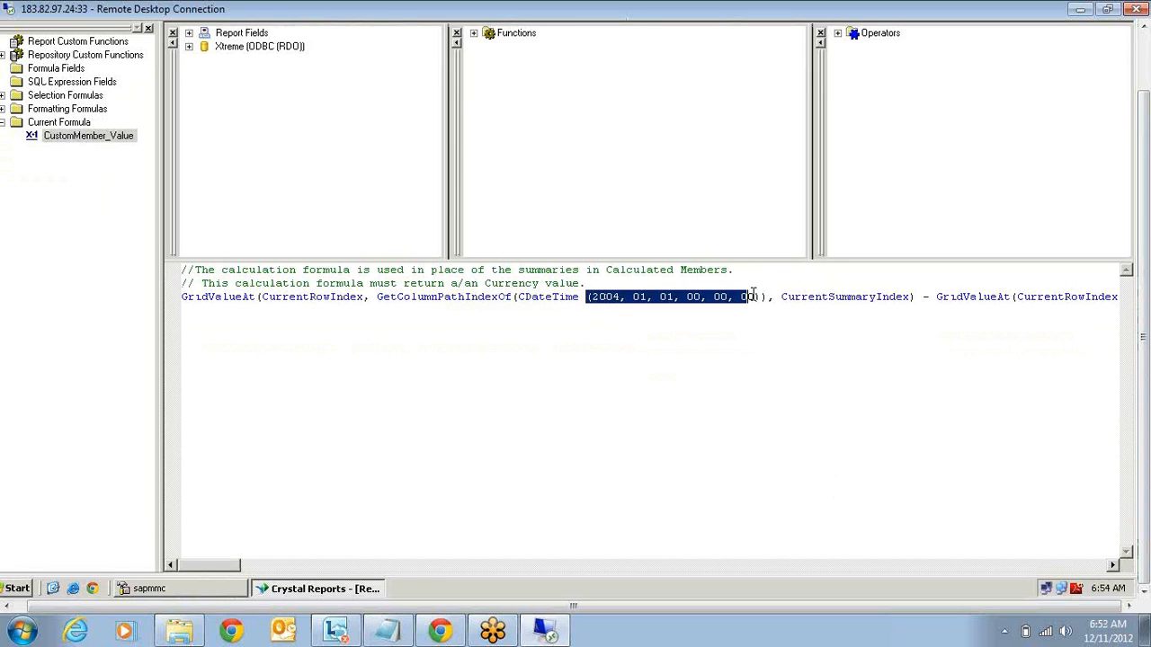
{"action": "left_click_drag", "start_coordinate": [227, 566], "coordinate": [272, 570]}
{"action": "left_click_drag", "start_coordinate": [537, 297], "coordinate": [716, 297]}
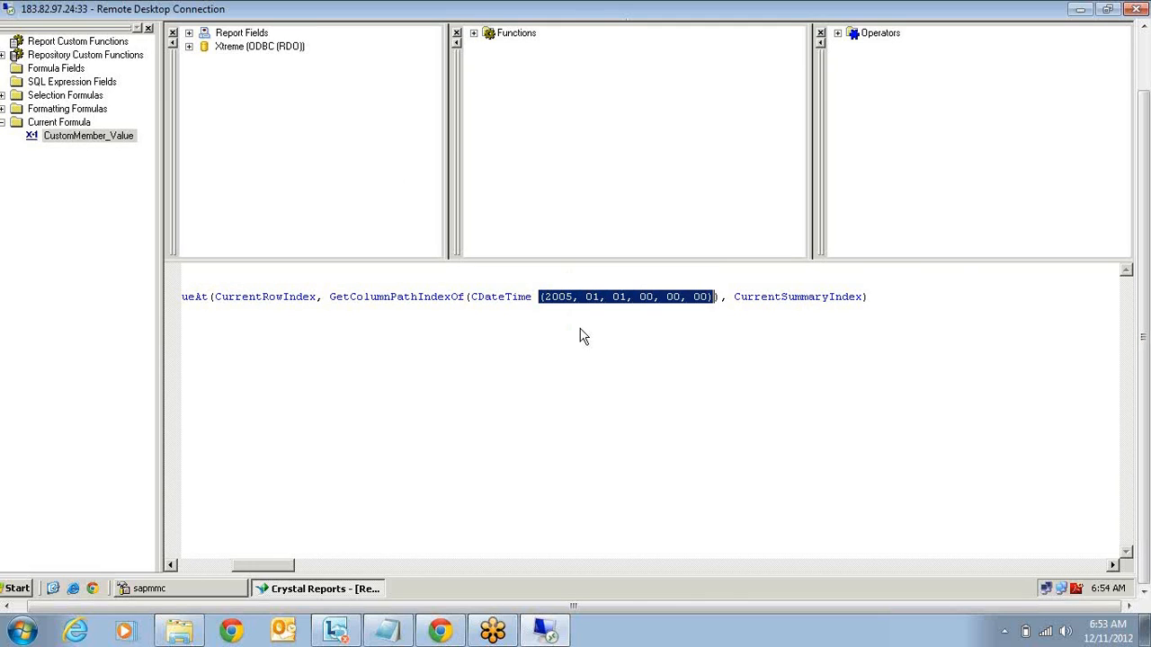
{"action": "left_click_drag", "start_coordinate": [719, 298], "coordinate": [545, 306]}
{"action": "left_click_drag", "start_coordinate": [1145, 409], "coordinate": [1112, 276]}
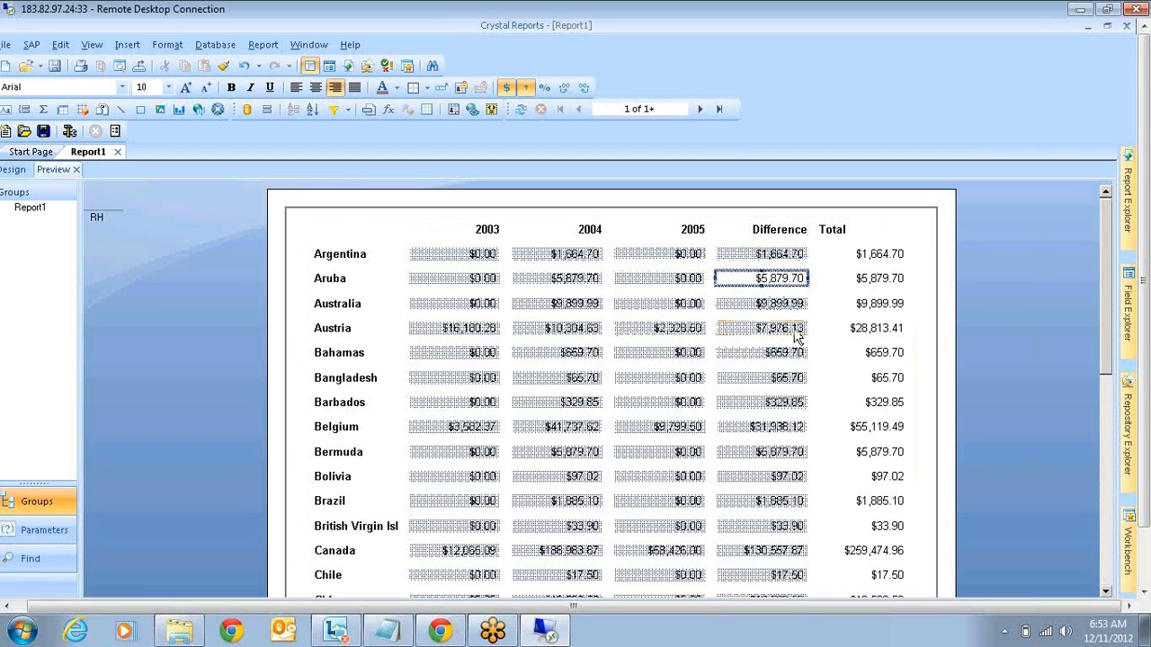
Reopen the Difference column's calculation formula and examine the GridValueAt terms for 2004 and 2005 on either side of the minus sign.
{"action": "right_click", "coordinate": [763, 279]}
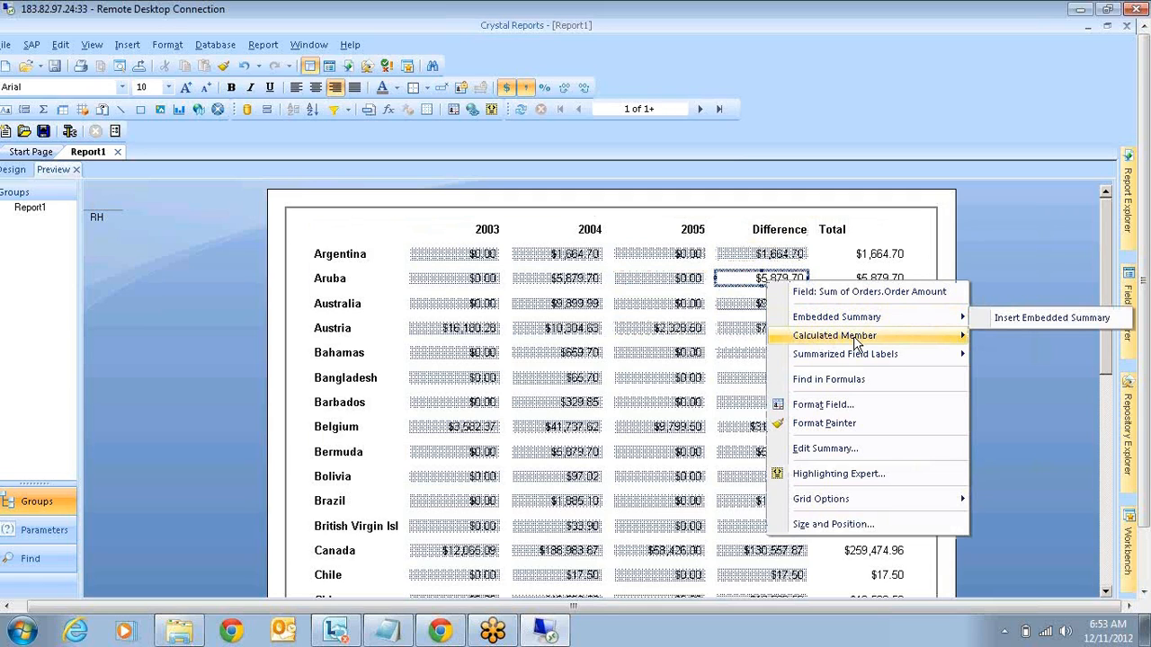
{"action": "mouse_move", "coordinate": [859, 338]}
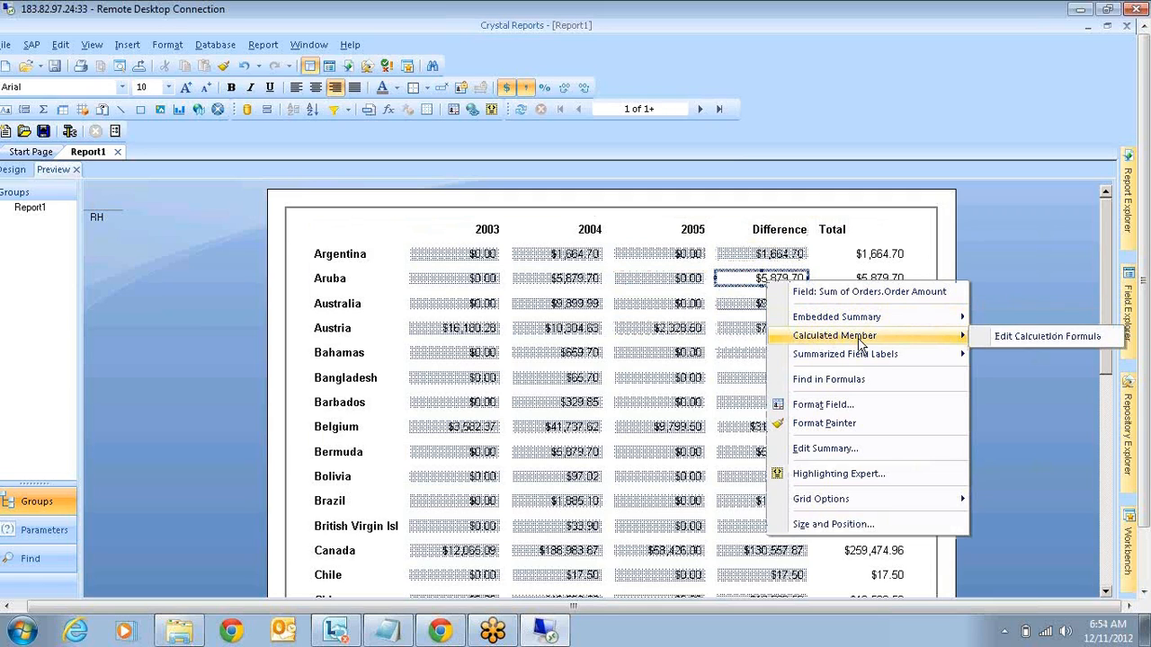
{"action": "left_click", "coordinate": [1041, 346]}
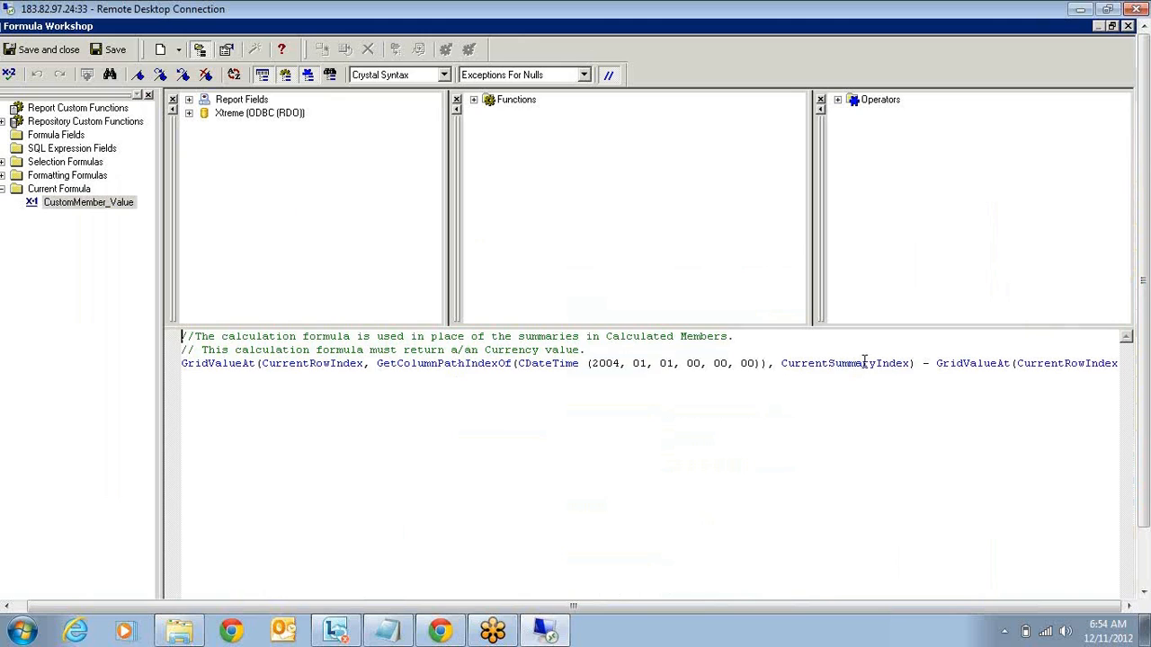
{"action": "left_click_drag", "start_coordinate": [917, 363], "coordinate": [160, 363]}
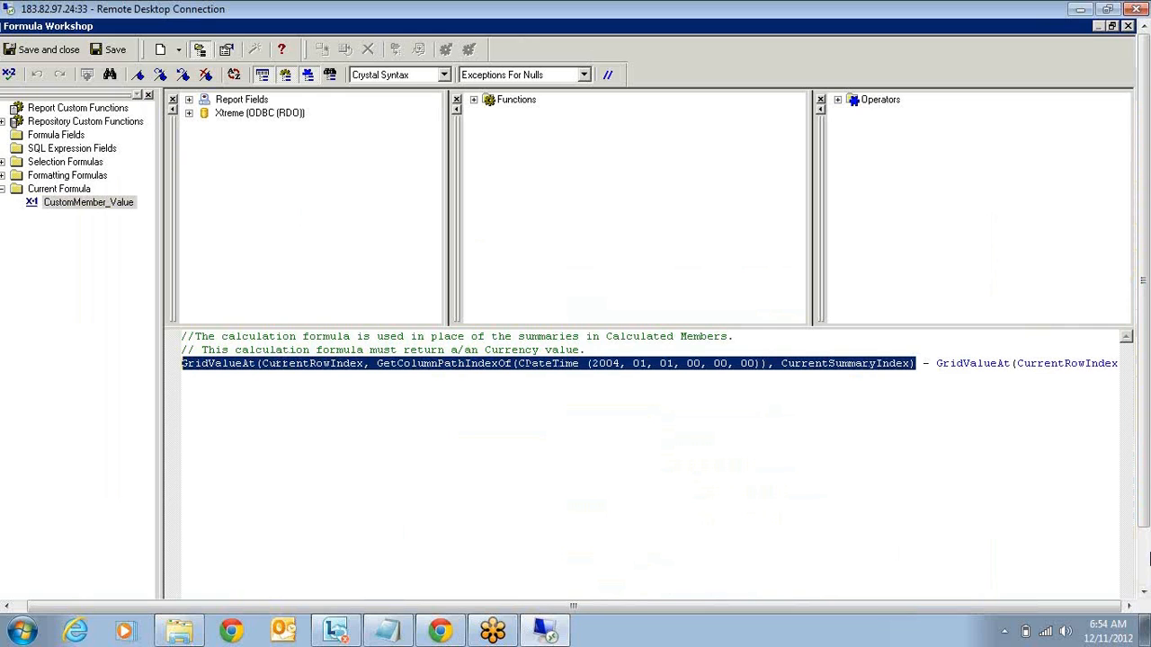
{"action": "left_click", "coordinate": [1145, 558]}
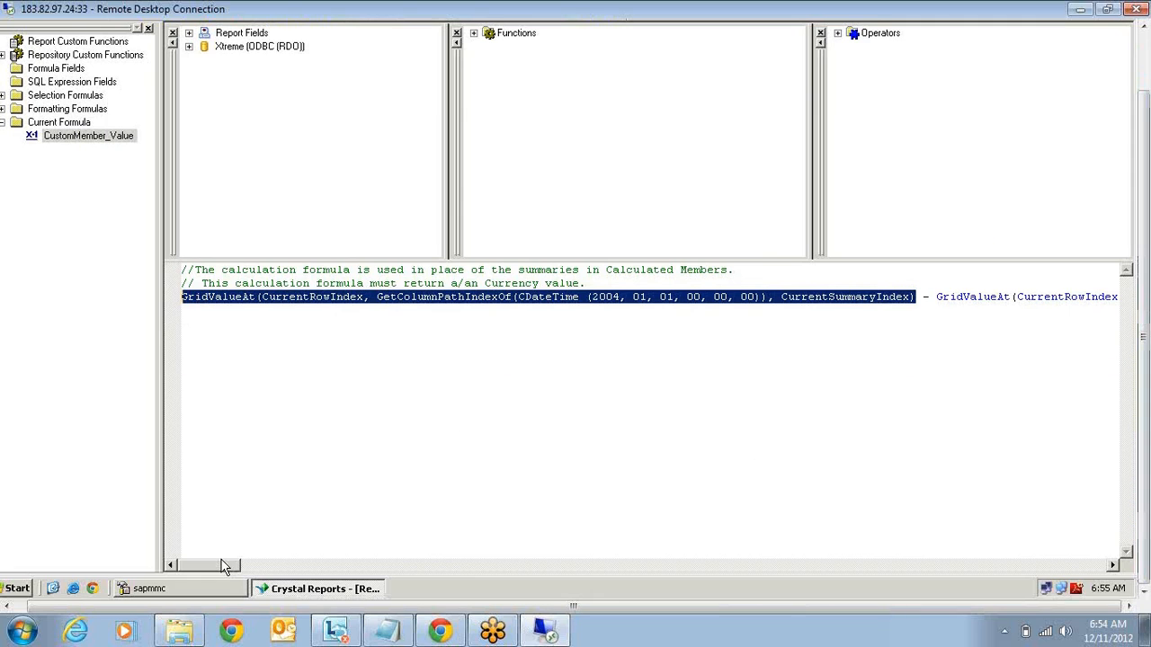
{"action": "left_click_drag", "start_coordinate": [225, 566], "coordinate": [277, 566]}
{"action": "left_click_drag", "start_coordinate": [585, 297], "coordinate": [1147, 302]}
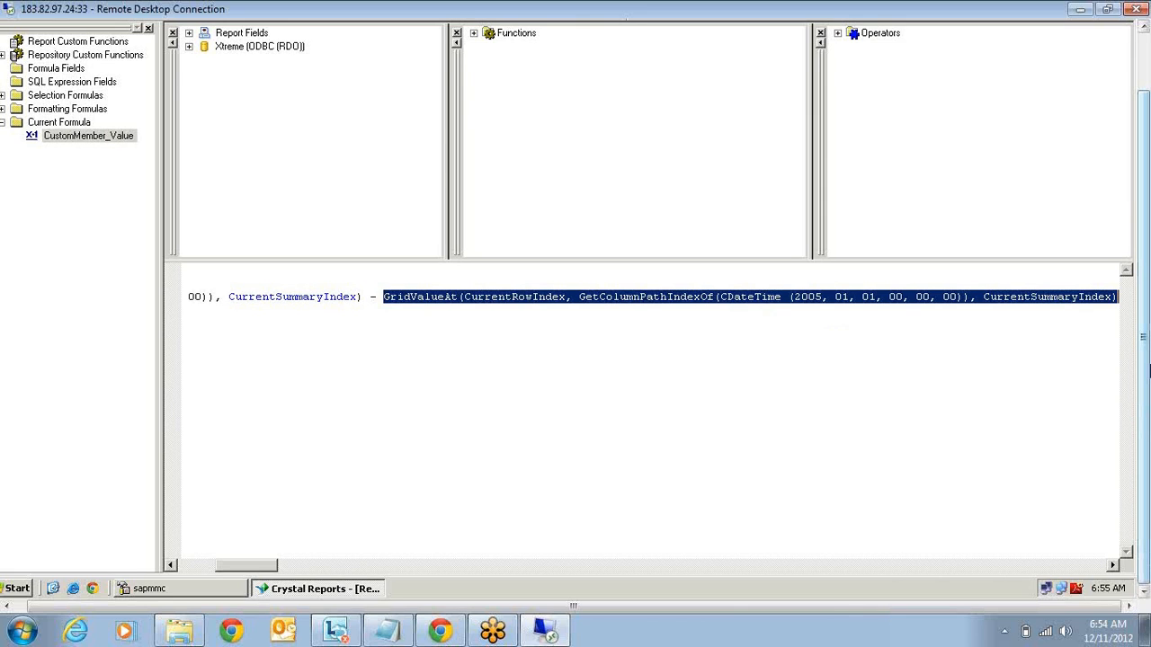
Close the Difference column's formula and log on to BusinessObjects Enterprise system BIGSAP1 to open a report from the repository.
{"action": "left_click_drag", "start_coordinate": [1148, 370], "coordinate": [1145, 301]}
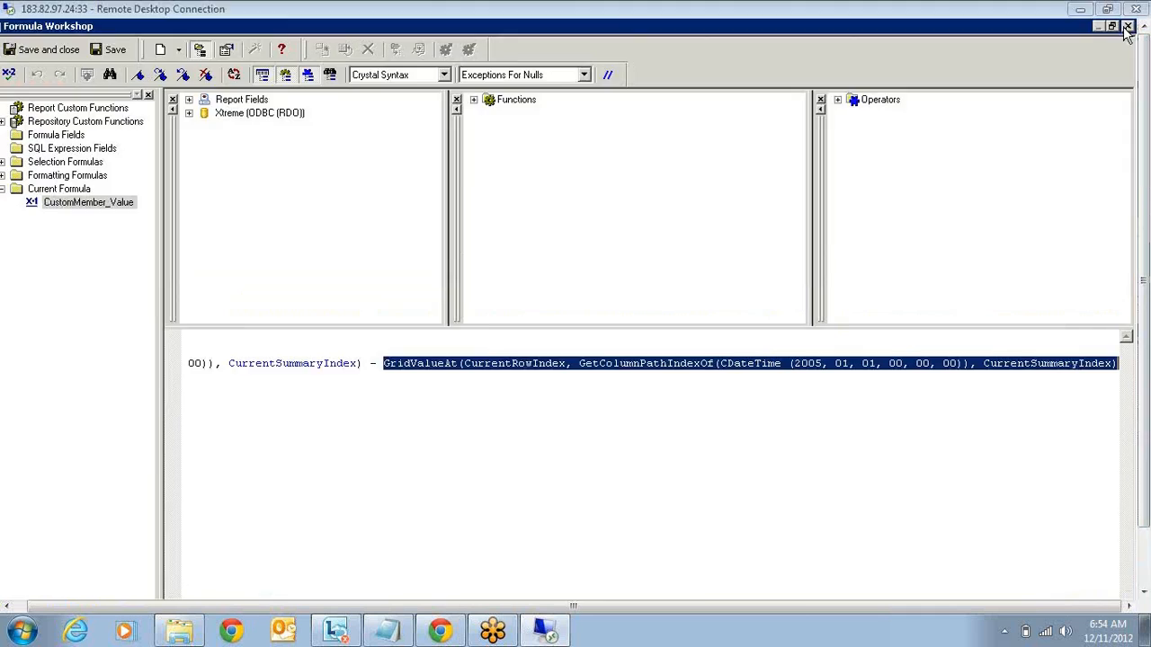
{"action": "left_click", "coordinate": [1127, 27]}
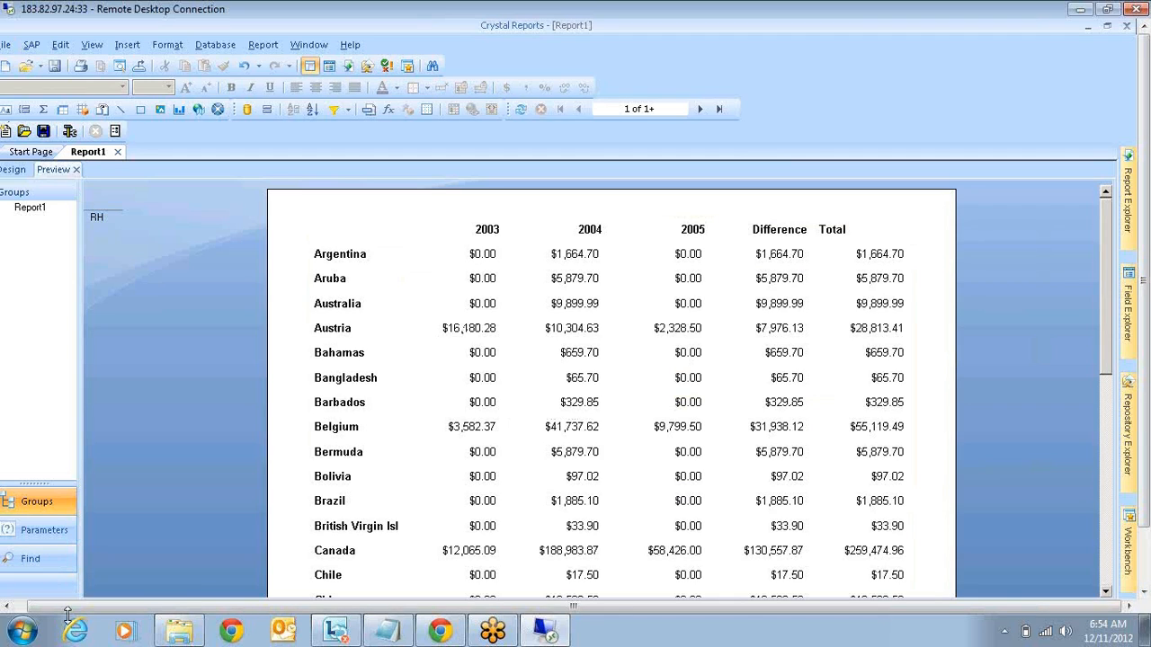
{"action": "left_click", "coordinate": [4, 44]}
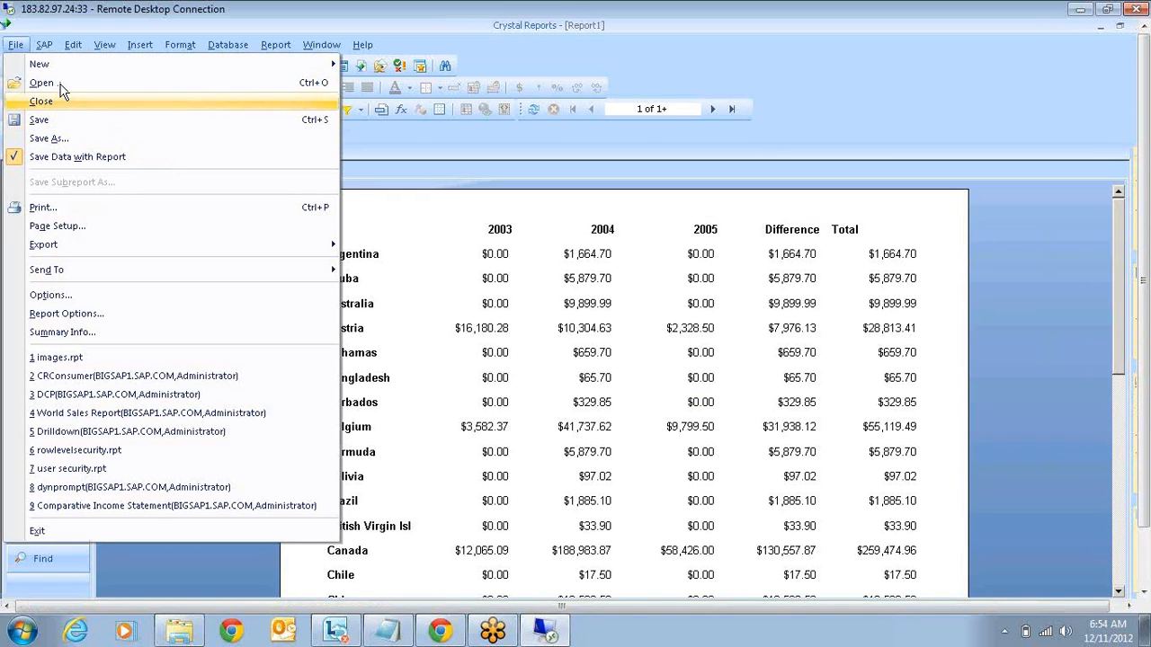
{"action": "left_click", "coordinate": [60, 84]}
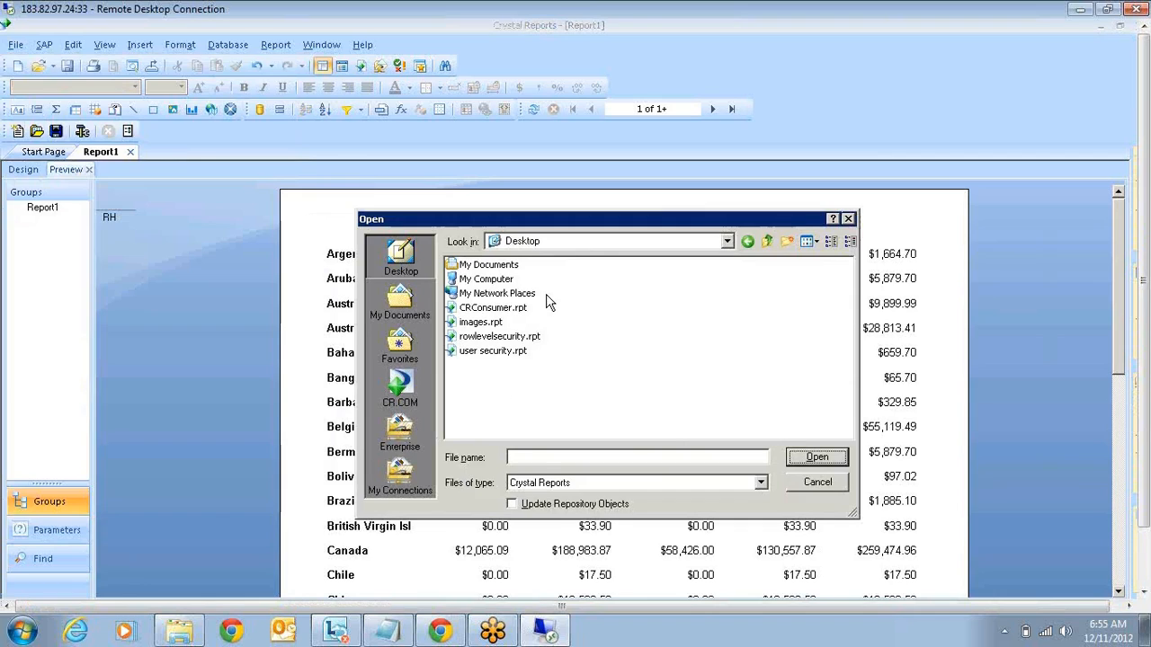
{"action": "left_click", "coordinate": [401, 433]}
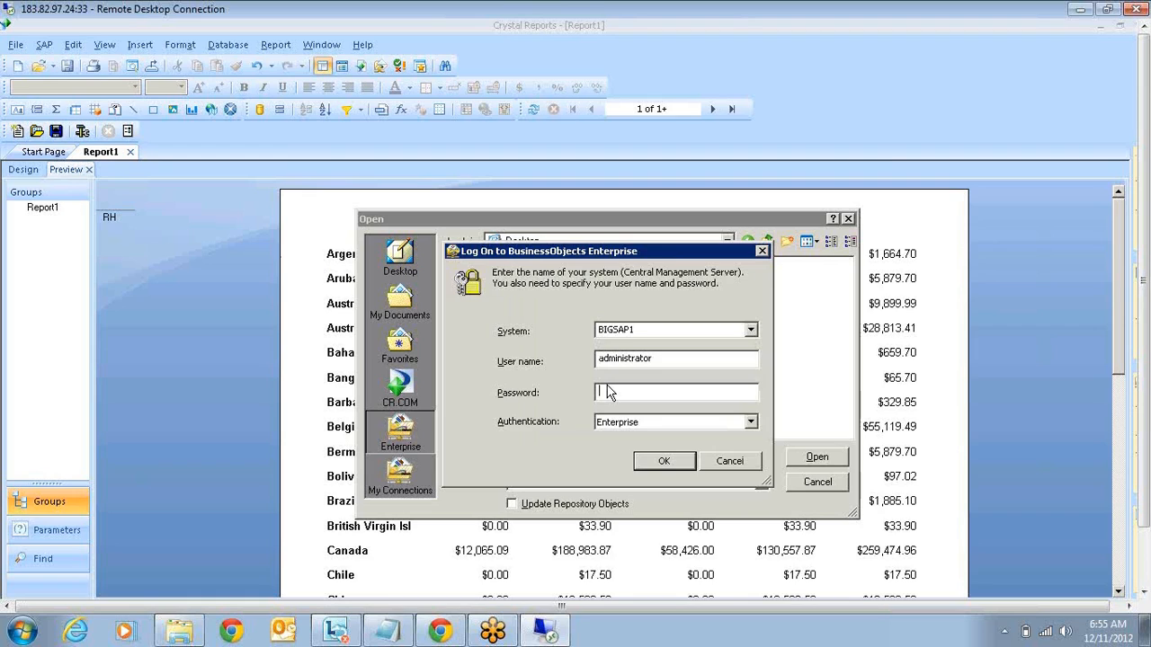
{"action": "key", "text": "Return"}
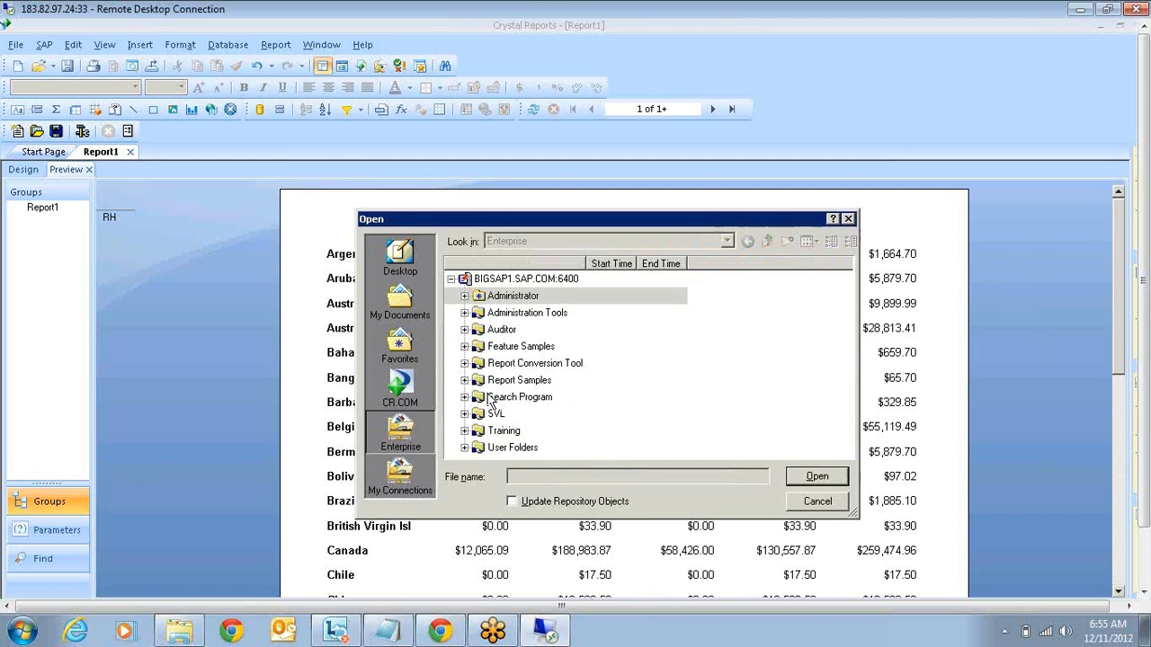
Open the Calculated Member Cross-tab Chart report from the Feature Samples folder under Report Samples.
{"action": "left_click", "coordinate": [464, 380]}
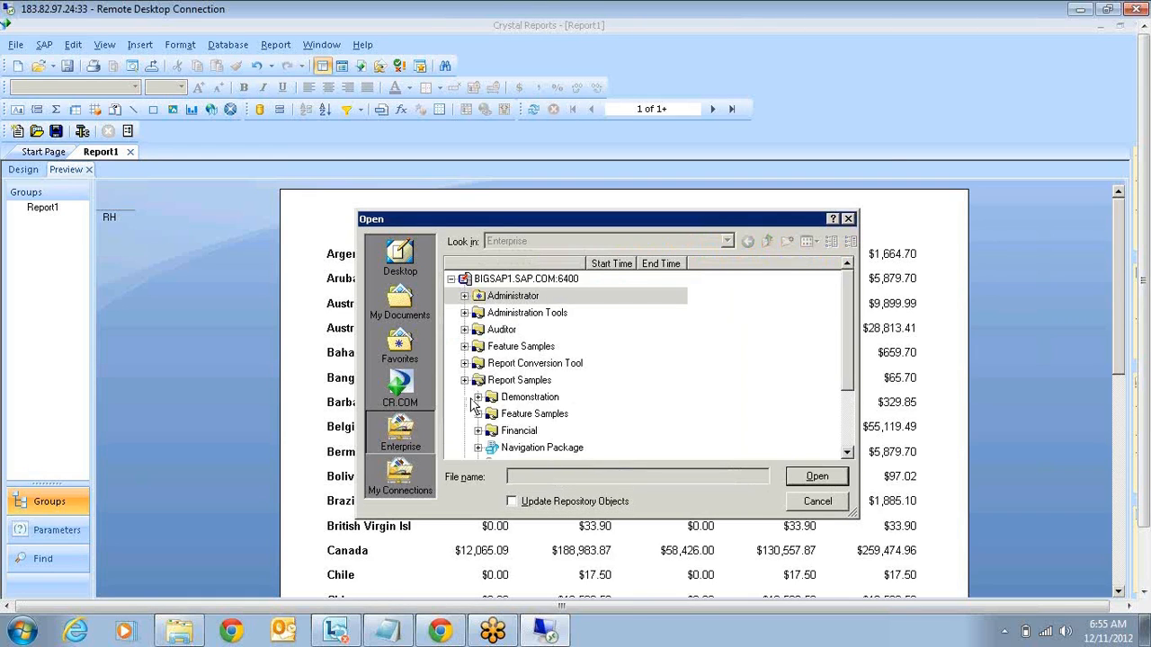
{"action": "left_click", "coordinate": [478, 396]}
{"action": "left_click_drag", "start_coordinate": [850, 347], "coordinate": [846, 364]}
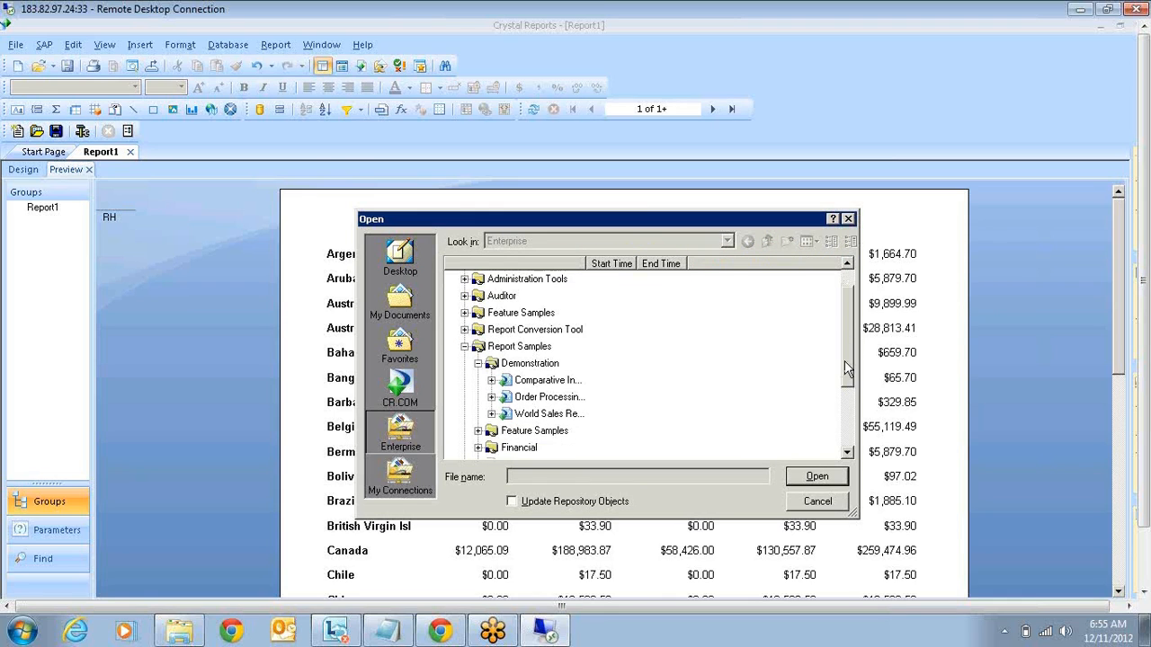
{"action": "left_click", "coordinate": [477, 430]}
{"action": "left_click_drag", "start_coordinate": [850, 353], "coordinate": [849, 368]}
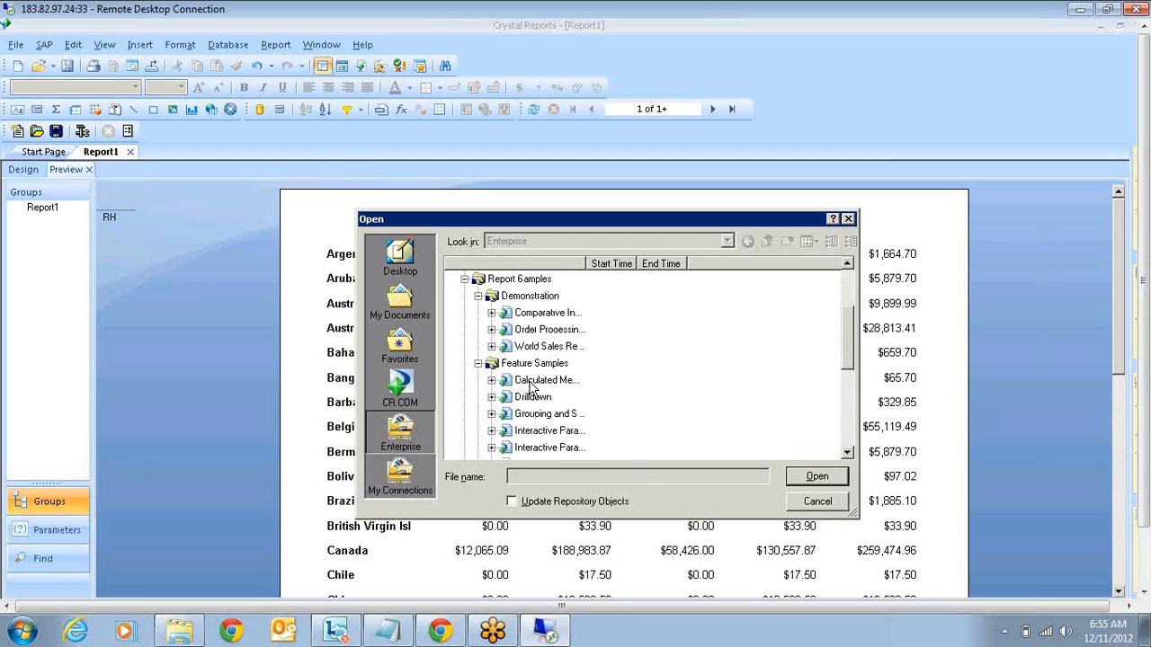
{"action": "left_click", "coordinate": [539, 380]}
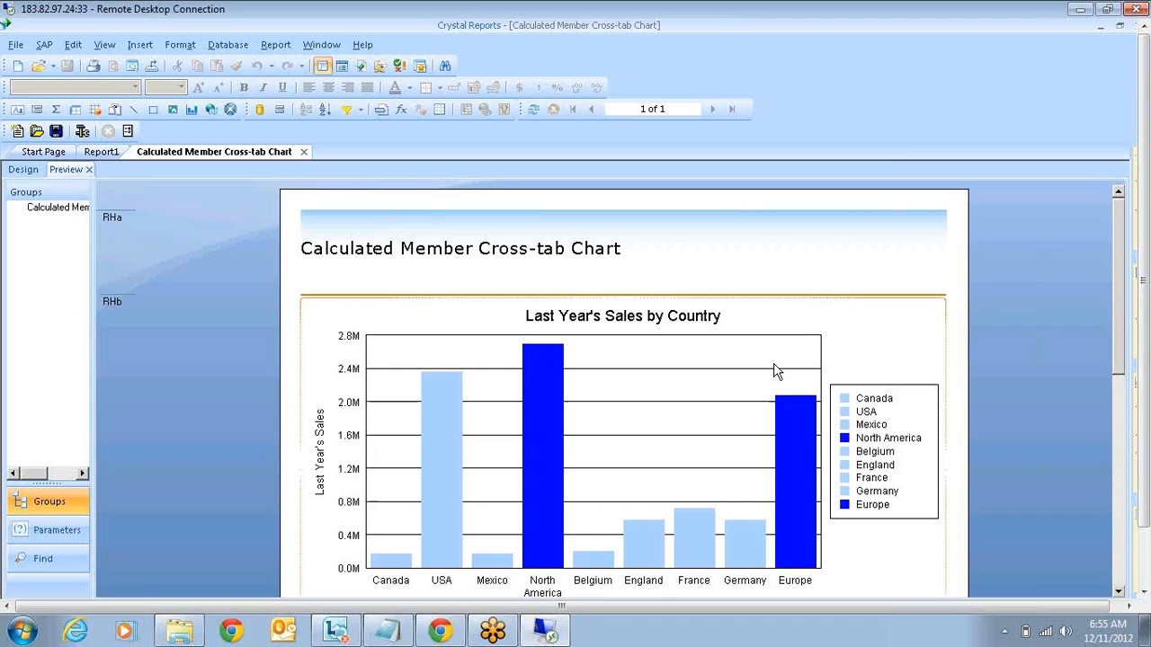
Open the calculation formula behind the cross-tab's North America row, examine its GridValueAt terms for Canada, USA and Mexico, and return to the preview.
{"action": "scroll", "coordinate": [776, 371], "scroll_direction": "down", "scroll_amount": 5}
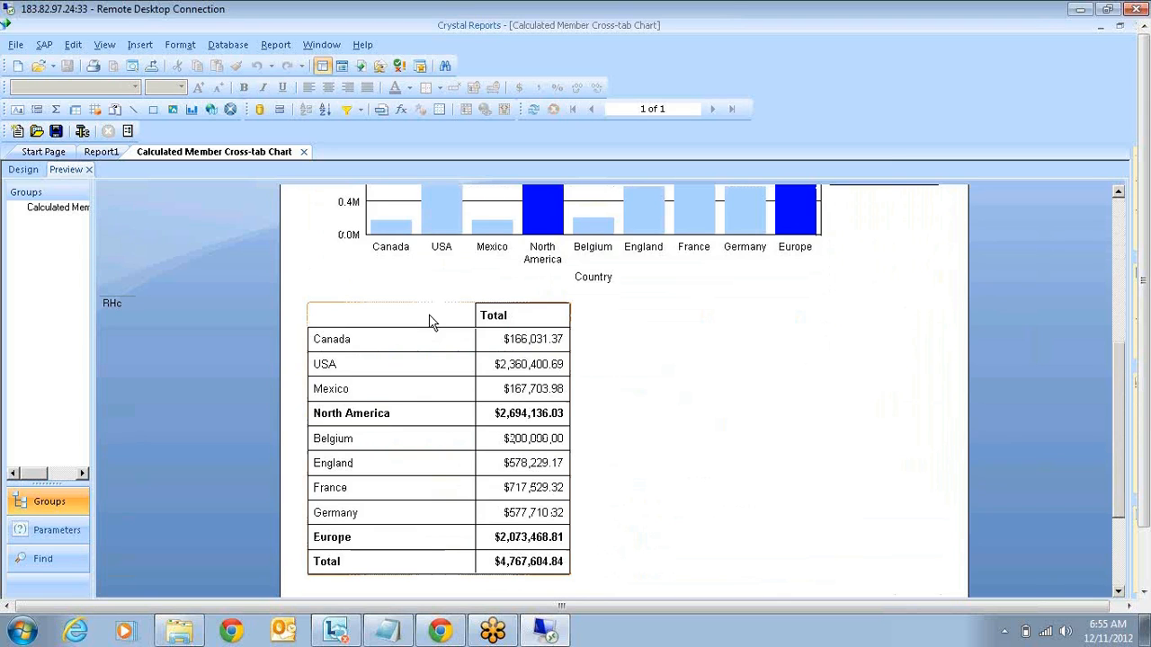
{"action": "left_click", "coordinate": [372, 380]}
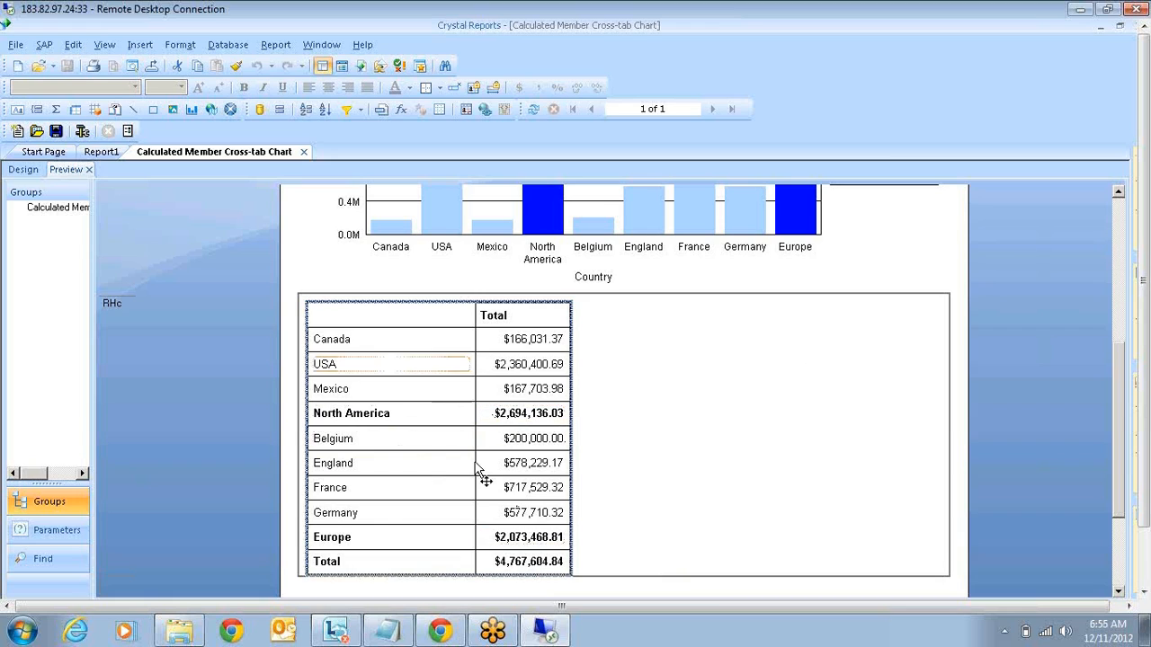
{"action": "right_click", "coordinate": [512, 417]}
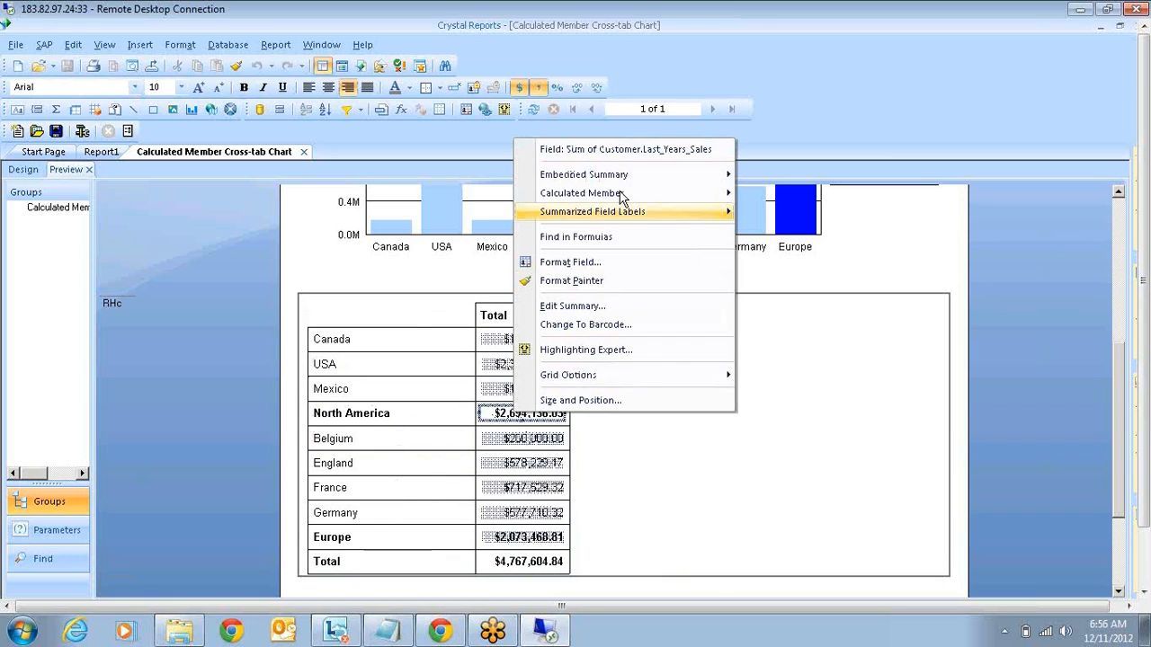
{"action": "mouse_move", "coordinate": [688, 196]}
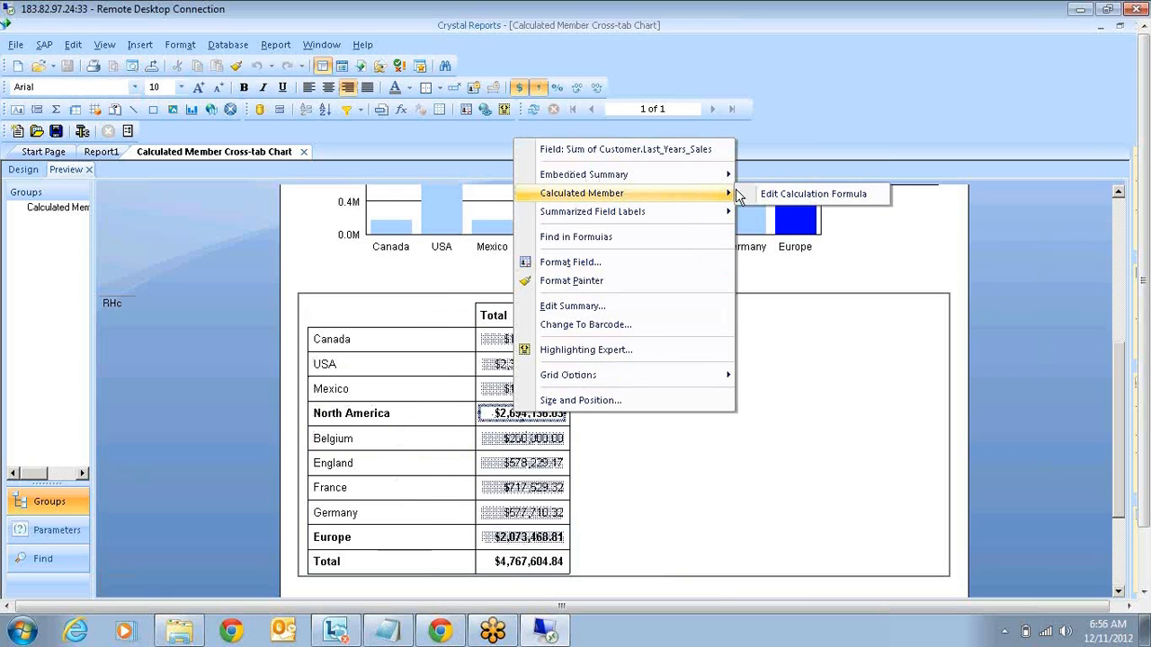
{"action": "left_click", "coordinate": [793, 194]}
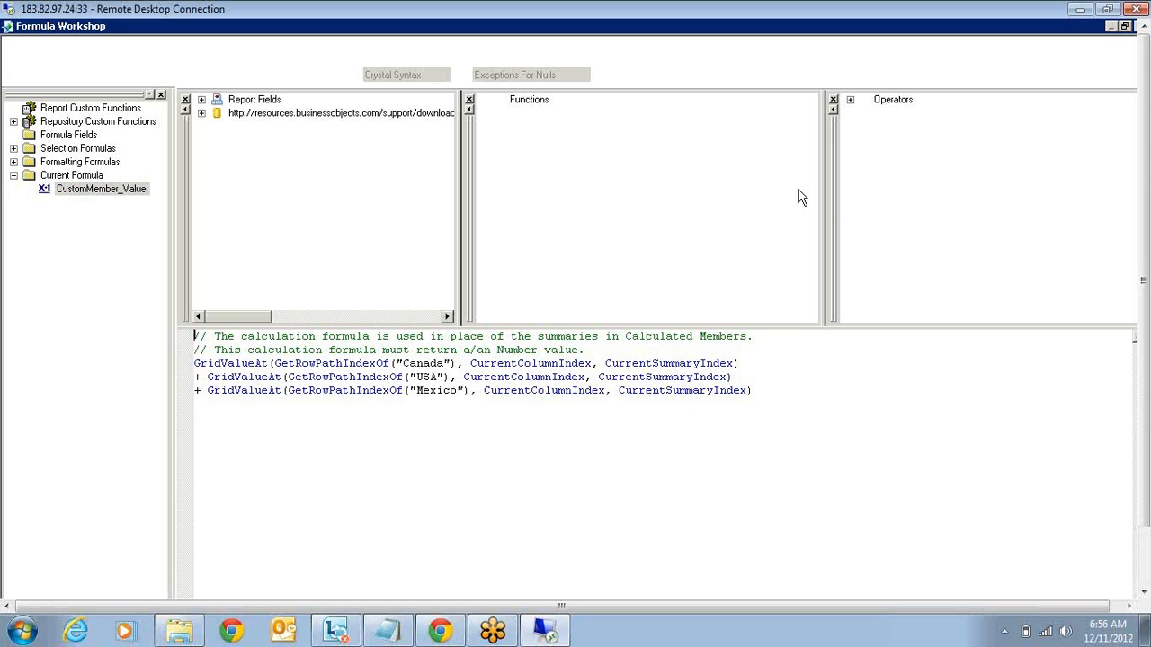
{"action": "left_click_drag", "start_coordinate": [757, 390], "coordinate": [194, 363]}
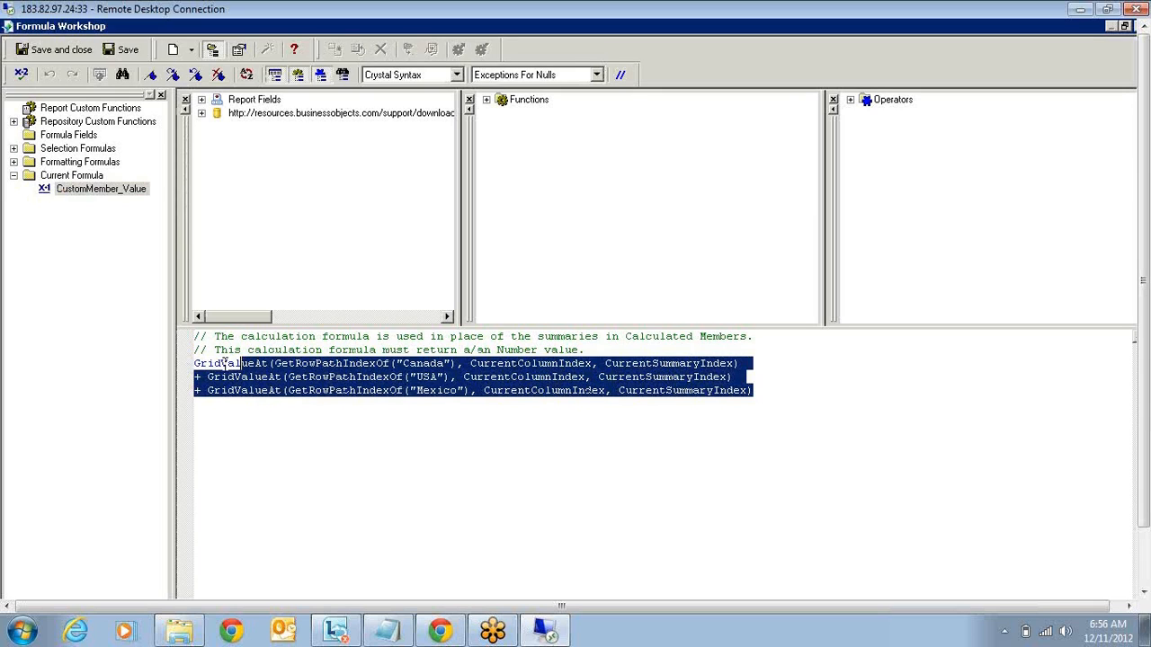
{"action": "left_click", "coordinate": [661, 459]}
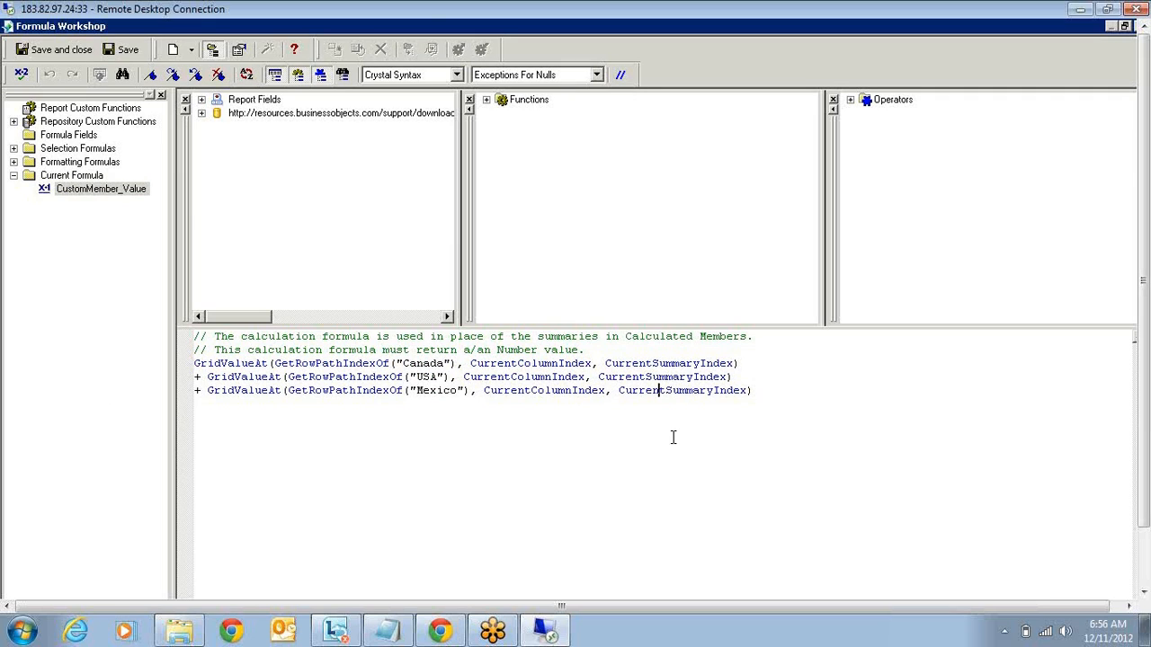
{"action": "left_click_drag", "start_coordinate": [751, 390], "coordinate": [194, 392]}
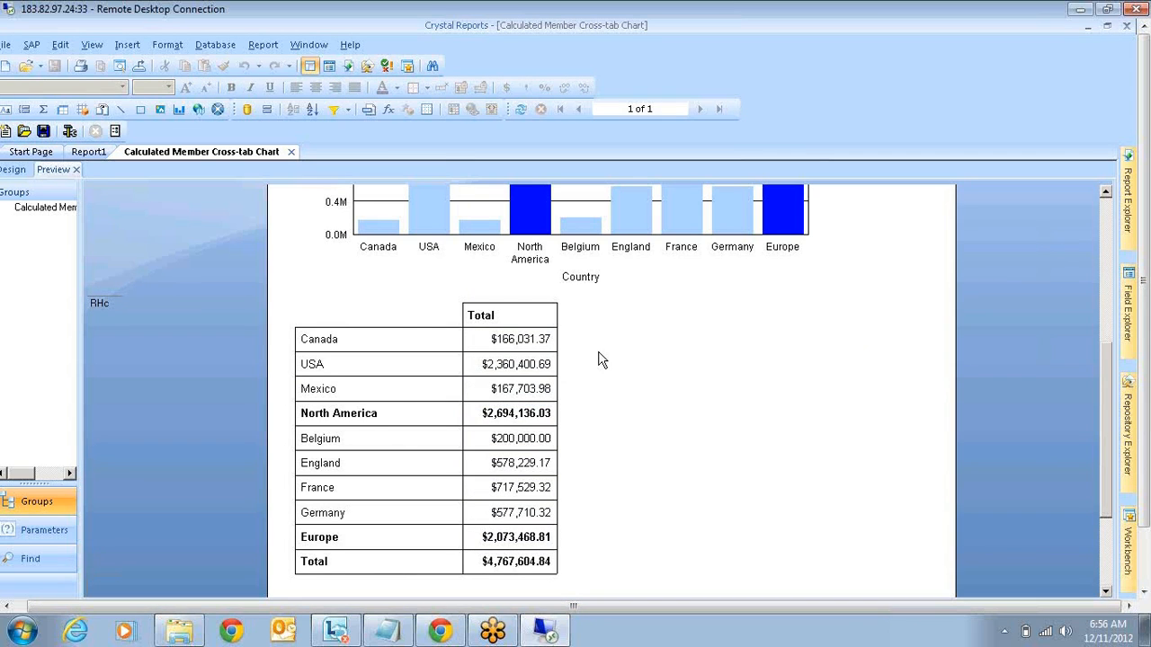
Compare the North America and Europe rows of the cross-tab with their bars in the Last Year's Sales by Country chart.
{"action": "left_click", "coordinate": [404, 407]}
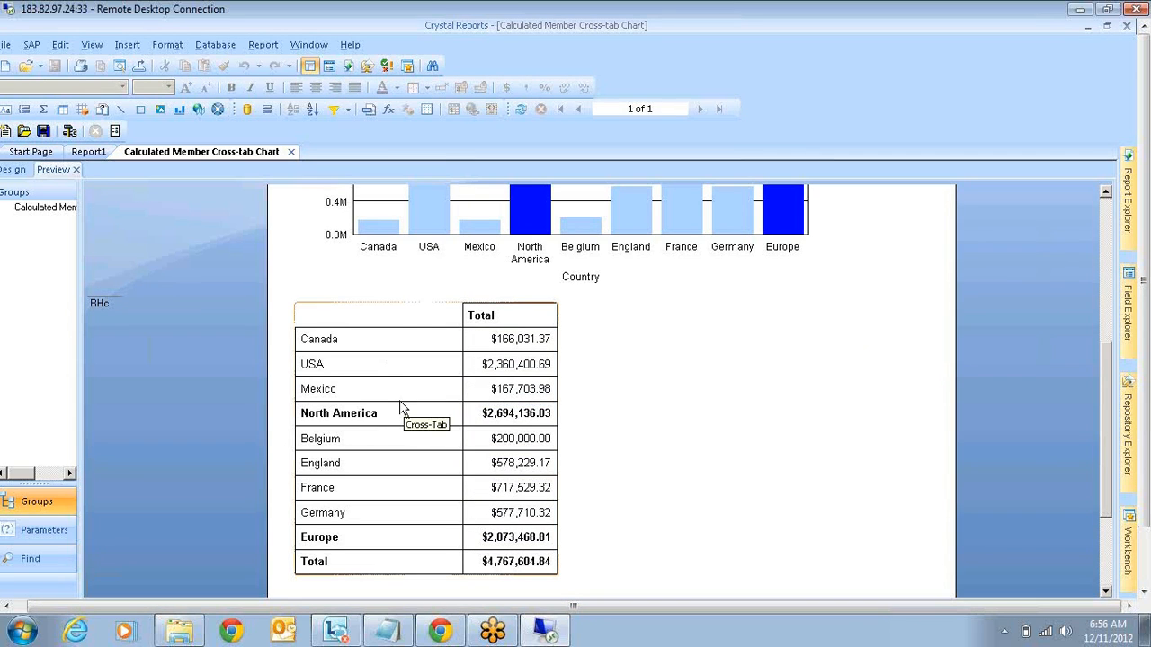
{"action": "scroll", "coordinate": [449, 386], "scroll_direction": "up", "scroll_amount": 3}
{"action": "left_click", "coordinate": [515, 373]}
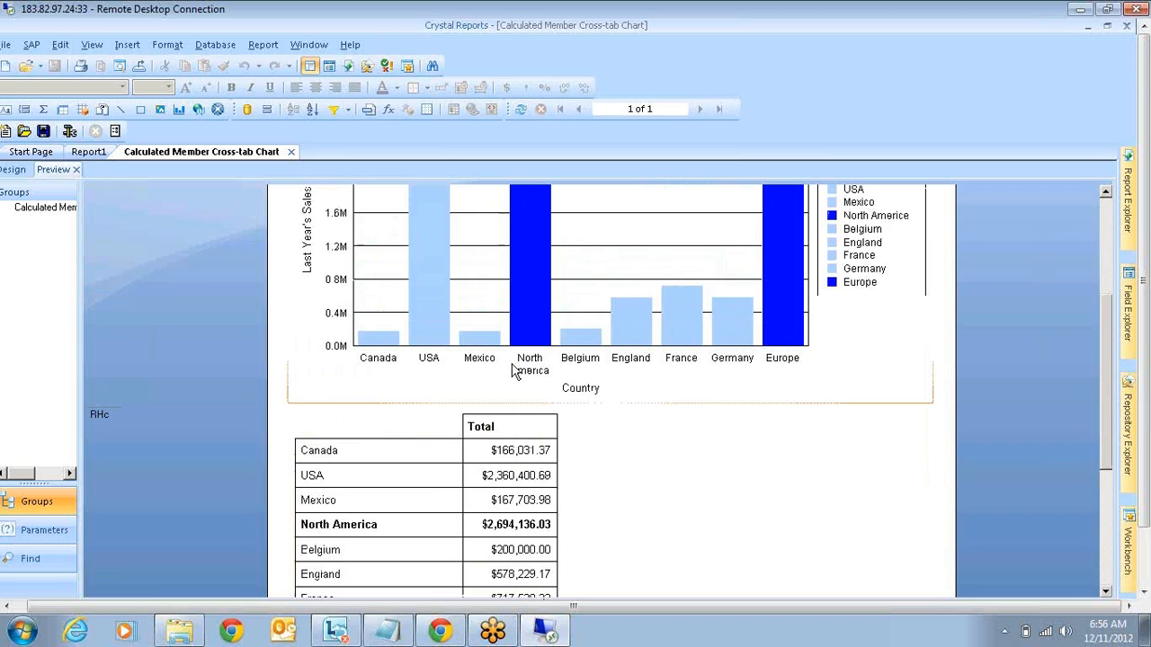
{"action": "scroll", "coordinate": [514, 372], "scroll_direction": "up", "scroll_amount": 2}
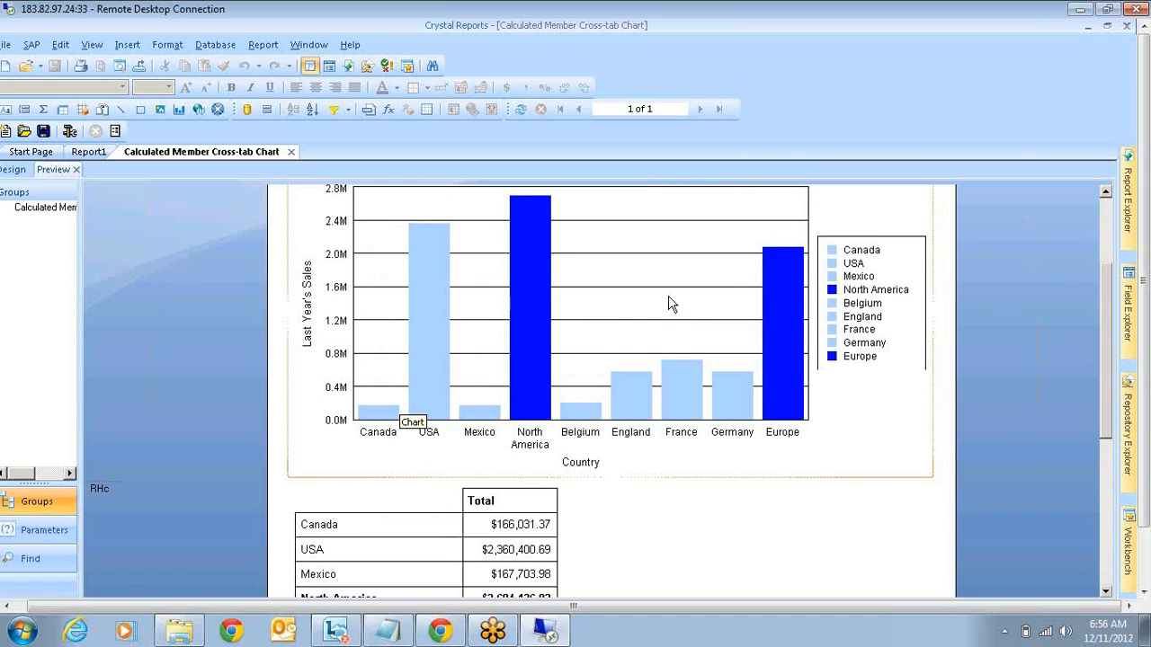
{"action": "left_click", "coordinate": [784, 491]}
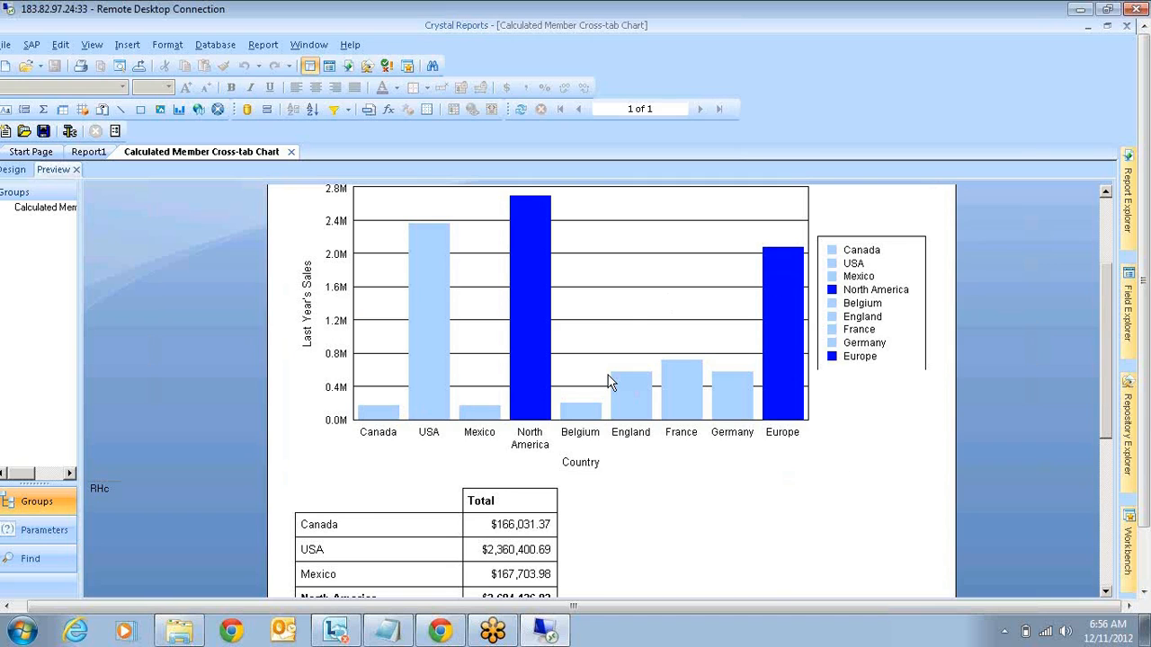
{"action": "scroll", "coordinate": [685, 511], "scroll_direction": "down", "scroll_amount": 3}
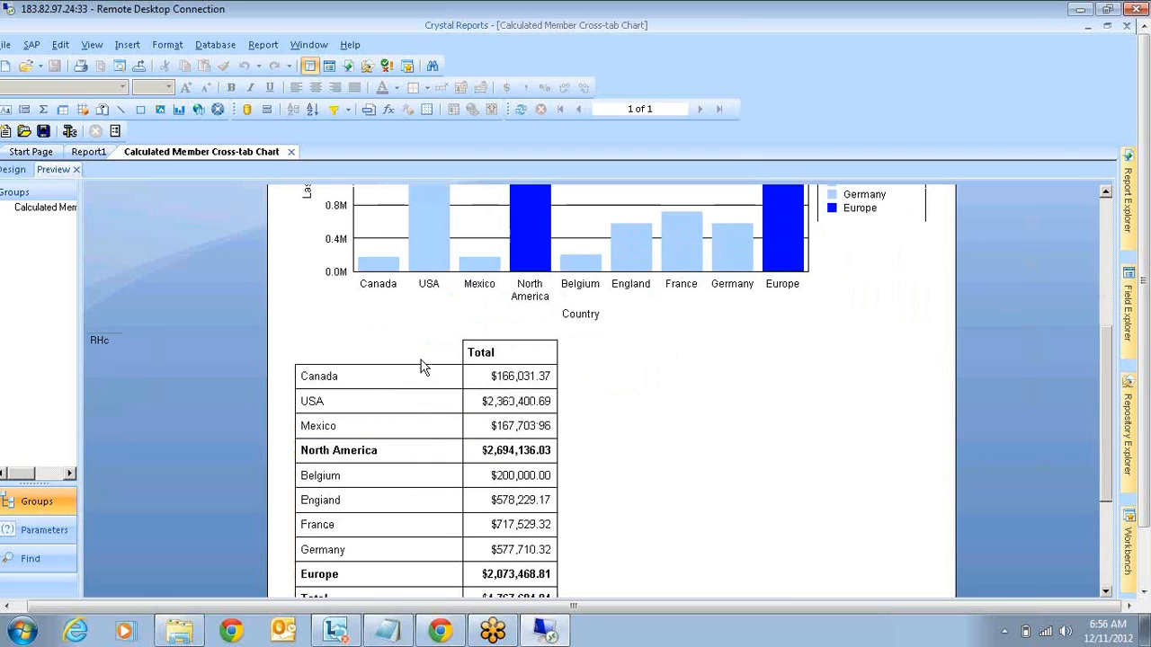
Insert a bar chart of the sum of Last_Years_Sales per Country based on the cross-tab.
{"action": "left_click", "coordinate": [423, 367]}
{"action": "right_click", "coordinate": [422, 364]}
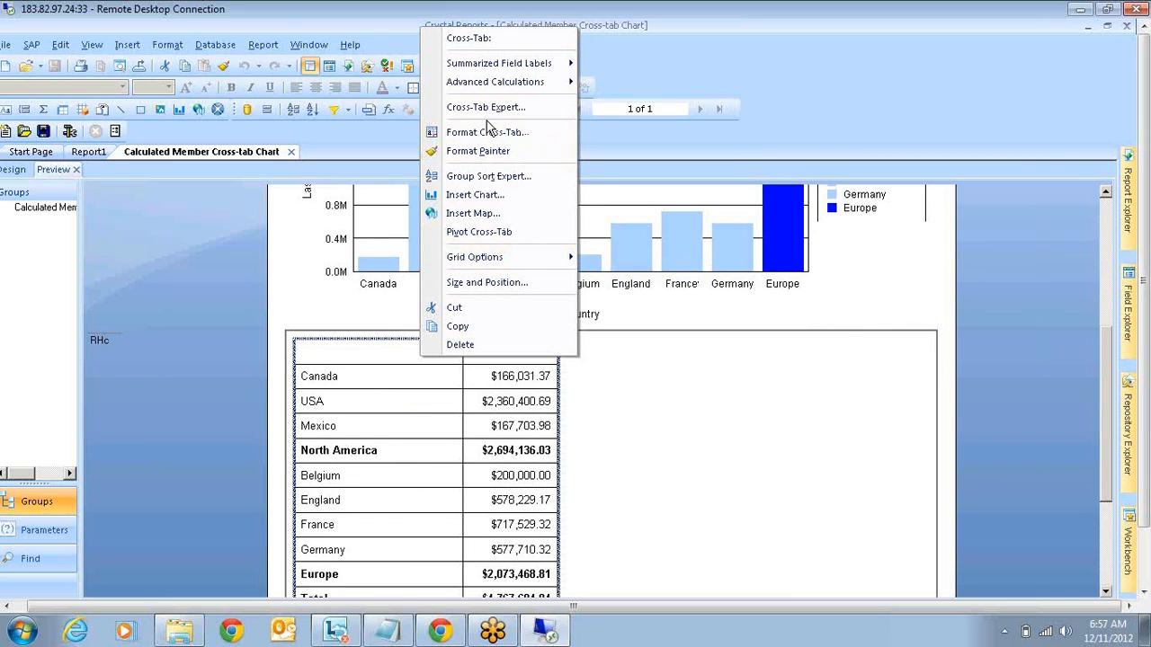
{"action": "left_click", "coordinate": [495, 201]}
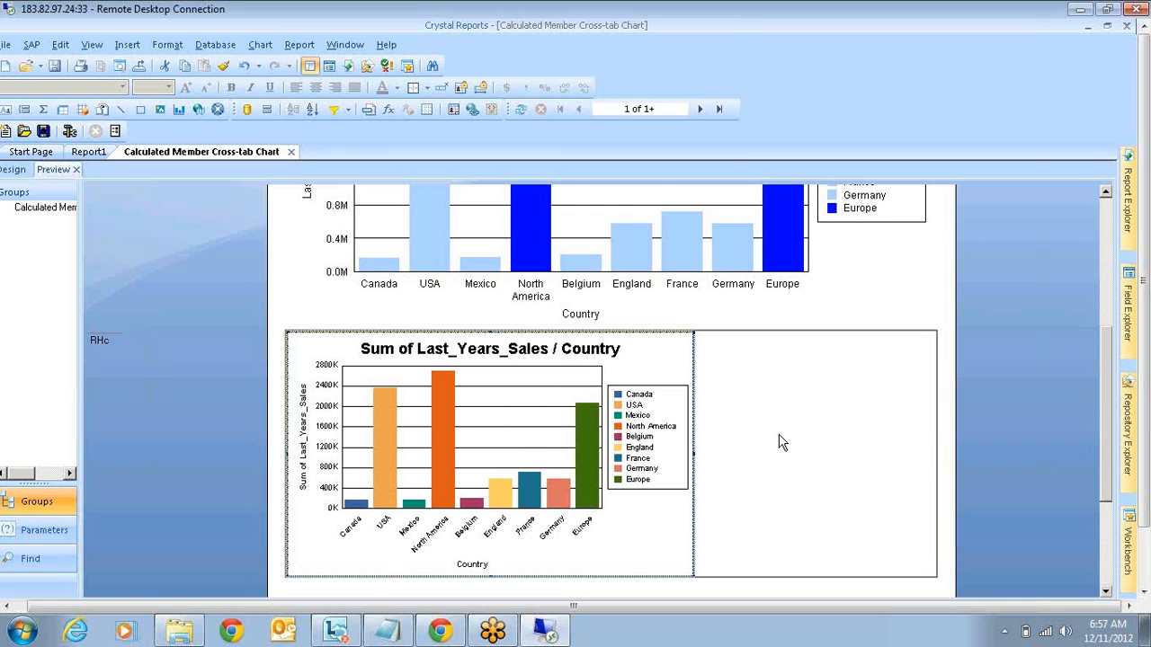
Check the inserted chart and the cross-tab on the second page, and return to the first page.
{"action": "scroll", "coordinate": [774, 436], "scroll_direction": "down", "scroll_amount": 1}
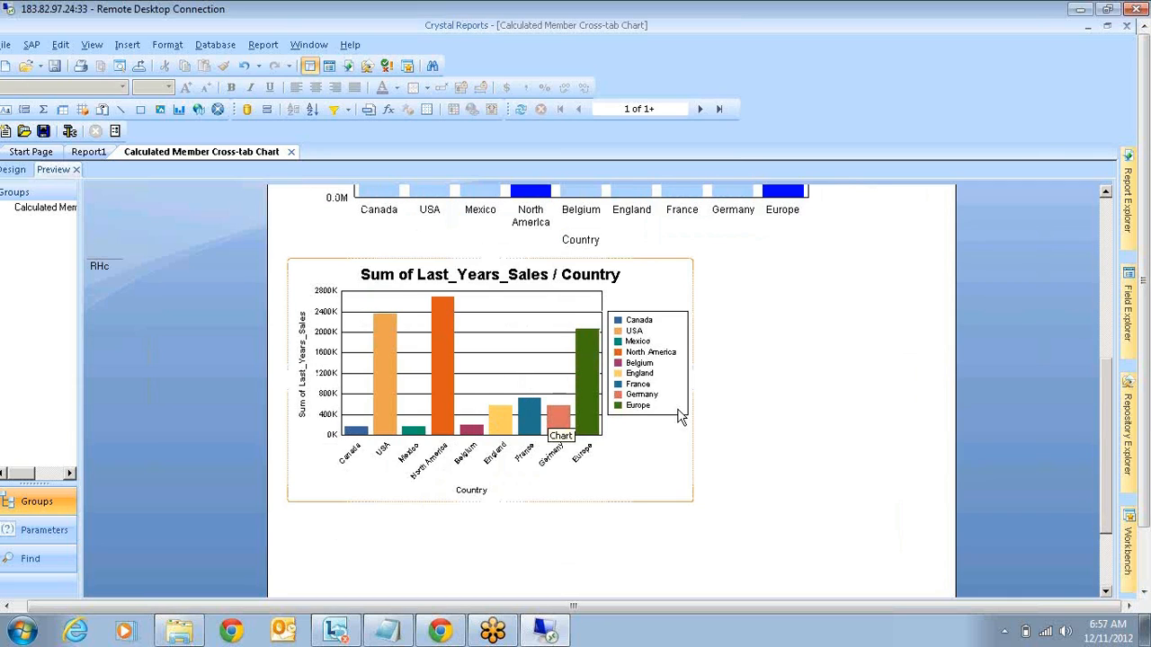
{"action": "left_click", "coordinate": [701, 109]}
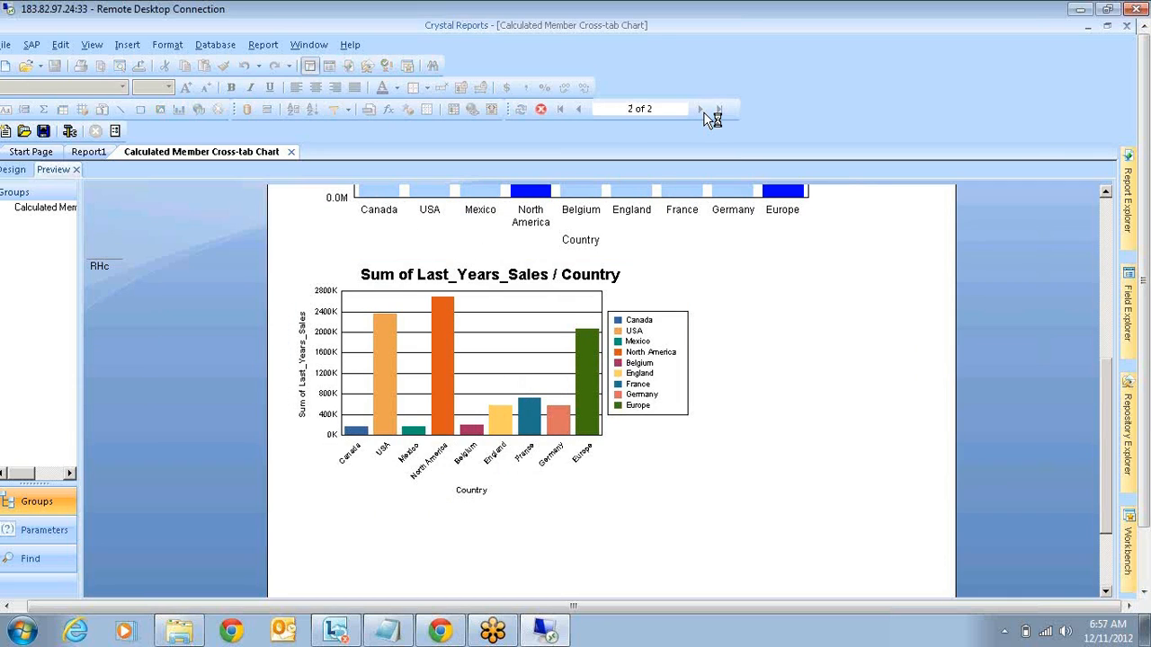
{"action": "scroll", "coordinate": [575, 466], "scroll_direction": "up", "scroll_amount": 1}
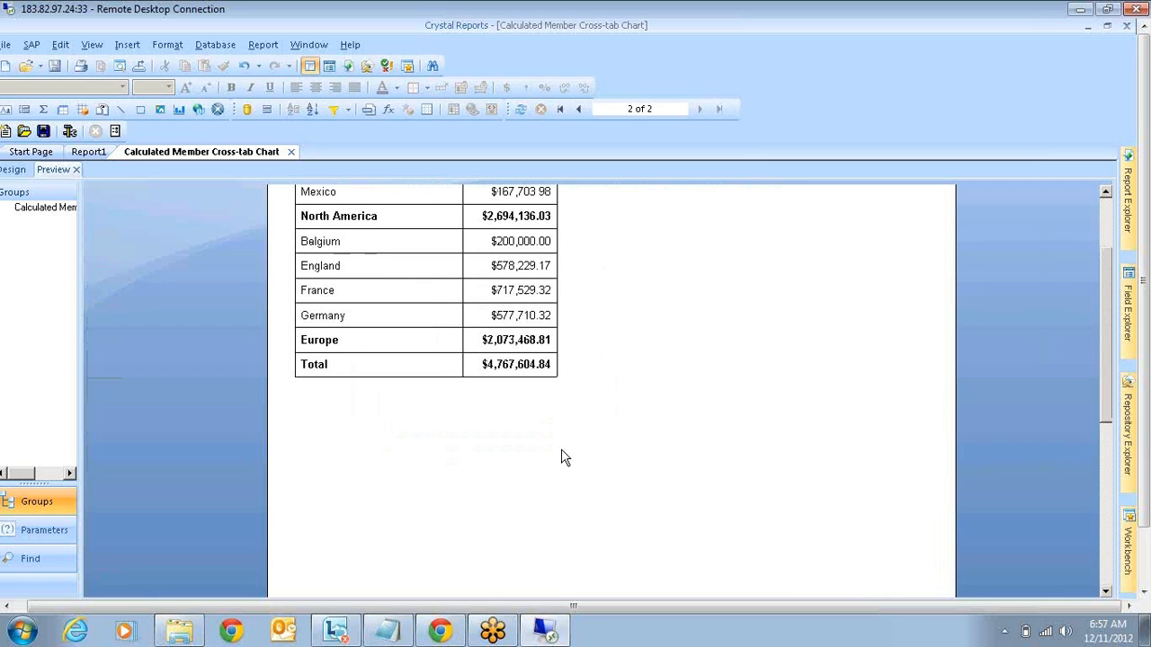
{"action": "scroll", "coordinate": [562, 457], "scroll_direction": "up", "scroll_amount": 2}
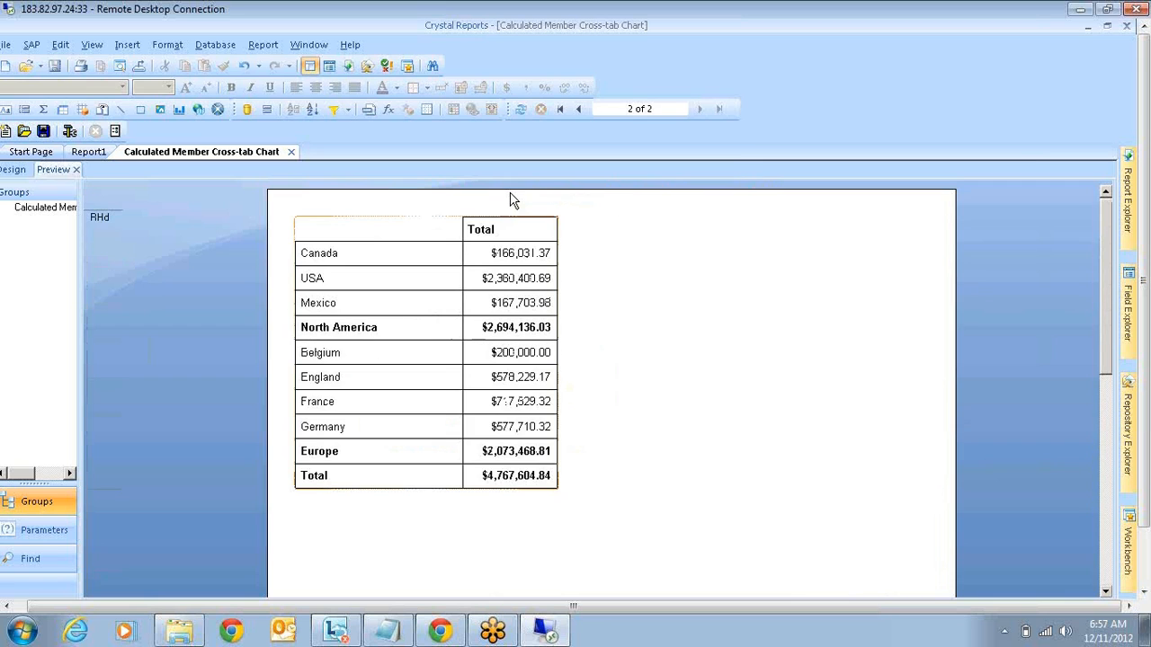
{"action": "left_click", "coordinate": [578, 110]}
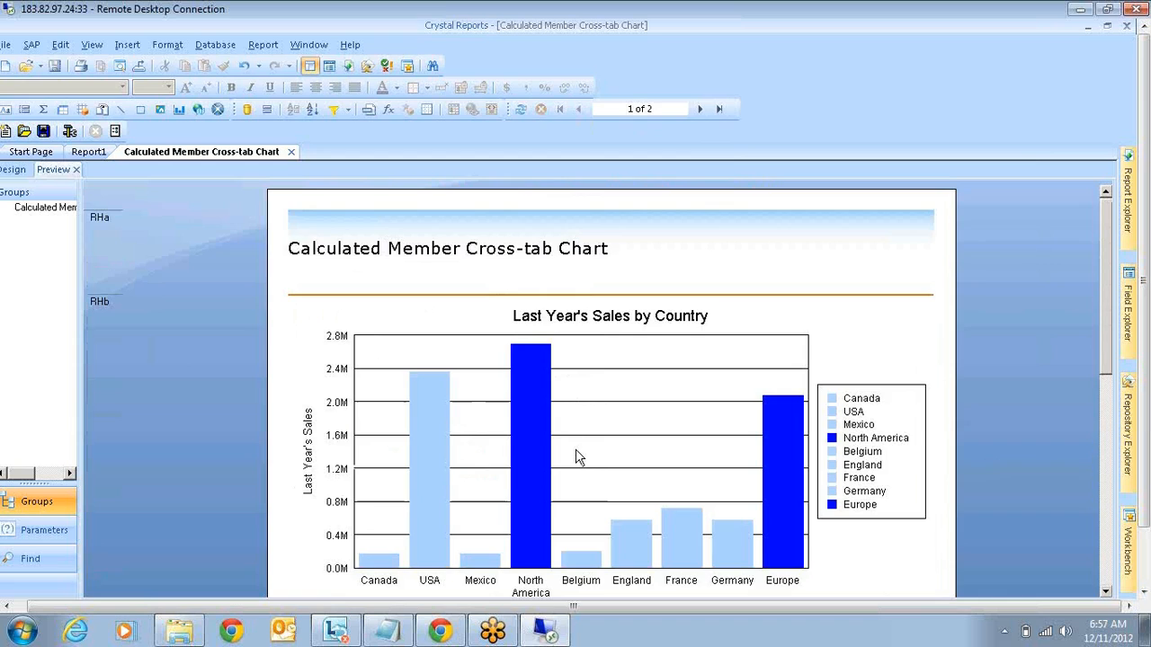
Compare the original chart with the inserted one, examining the North America and Europe calculated member bars.
{"action": "scroll", "coordinate": [575, 450], "scroll_direction": "down", "scroll_amount": 1}
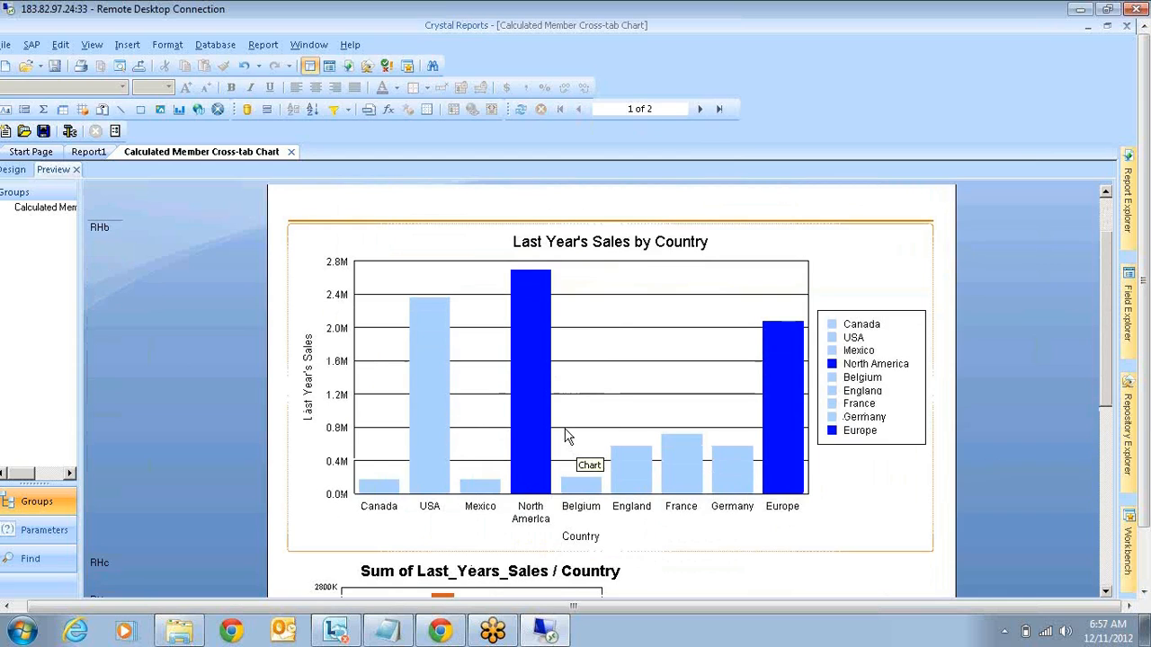
{"action": "scroll", "coordinate": [566, 436], "scroll_direction": "down", "scroll_amount": 3}
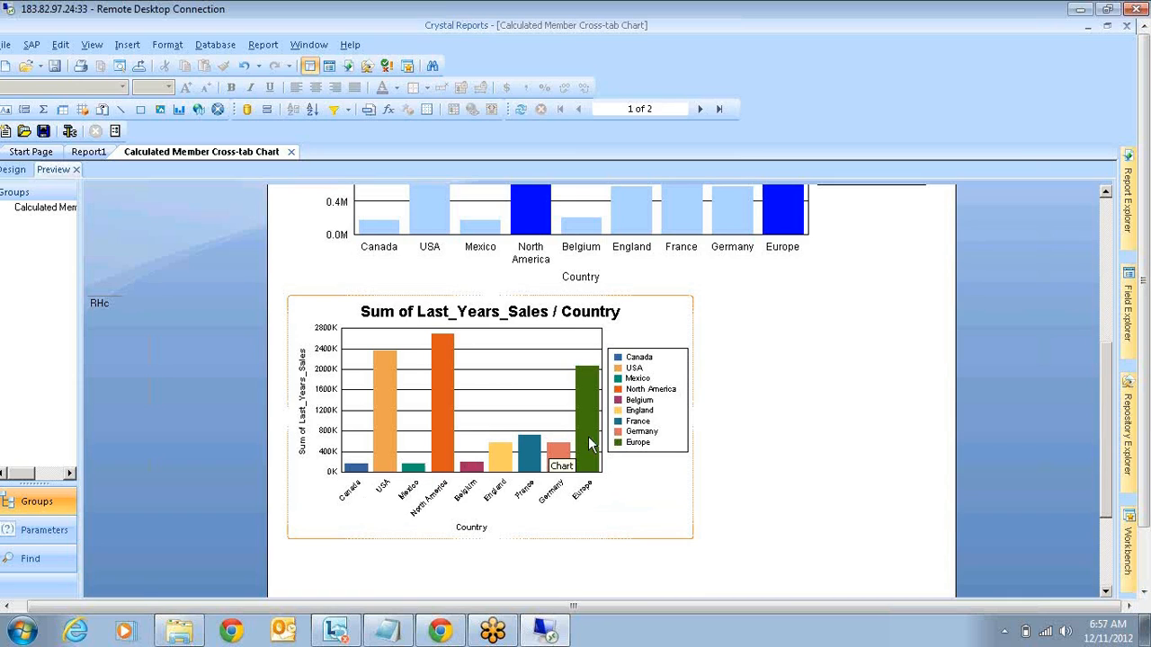
{"action": "left_click", "coordinate": [558, 421]}
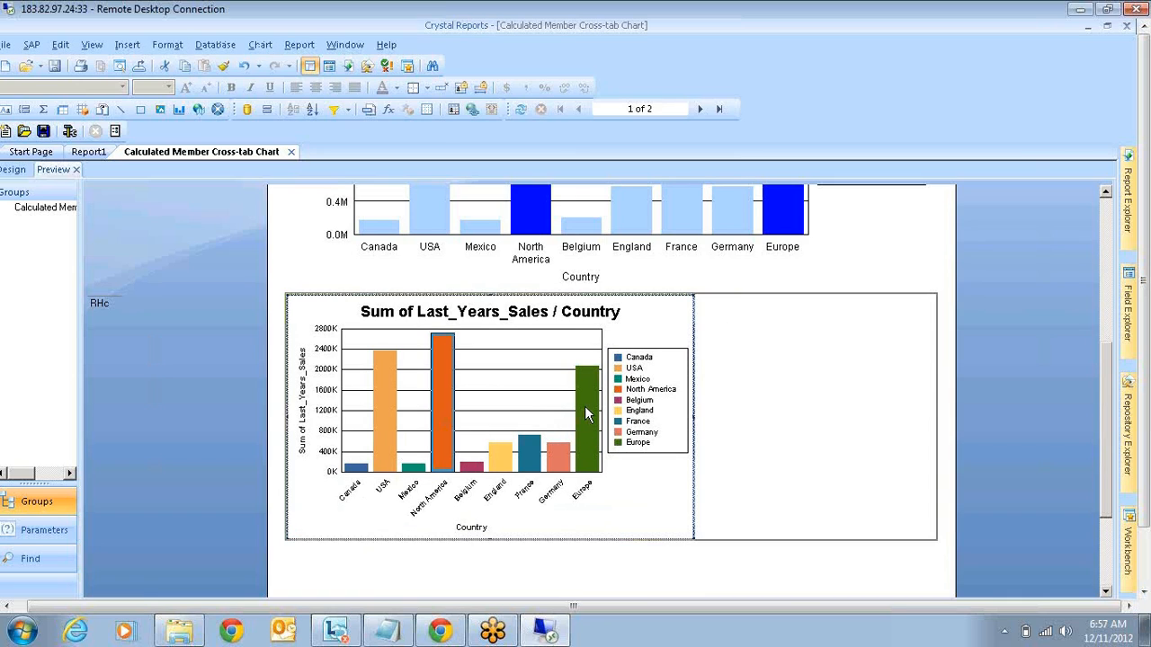
{"action": "left_click", "coordinate": [587, 411]}
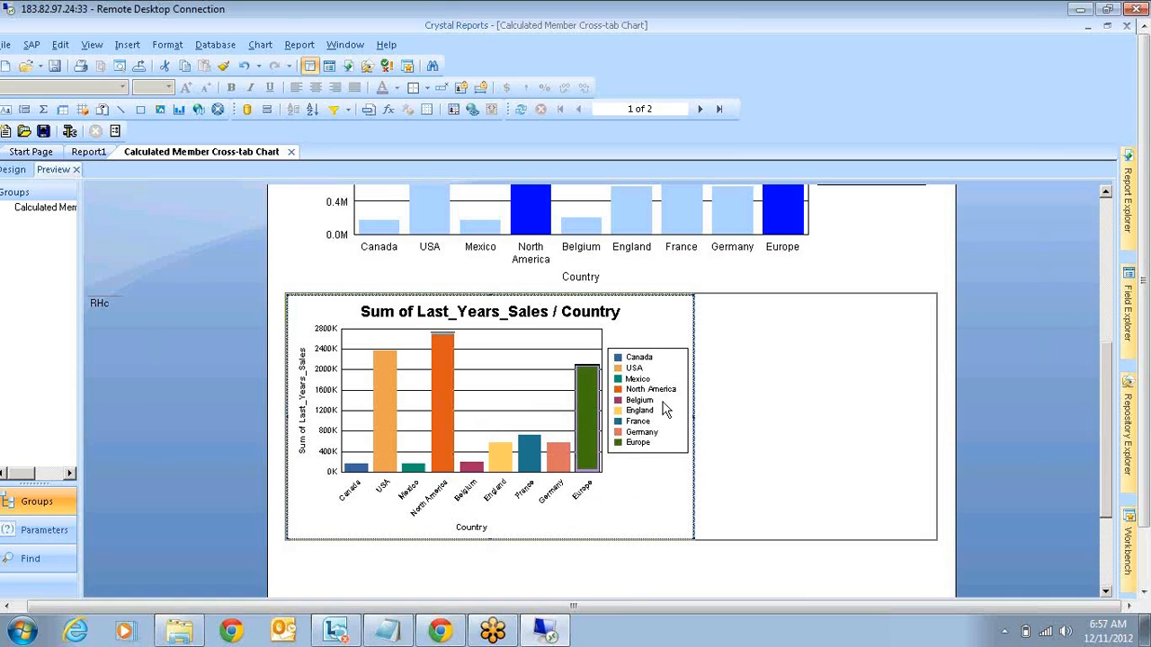
{"action": "left_click", "coordinate": [845, 396]}
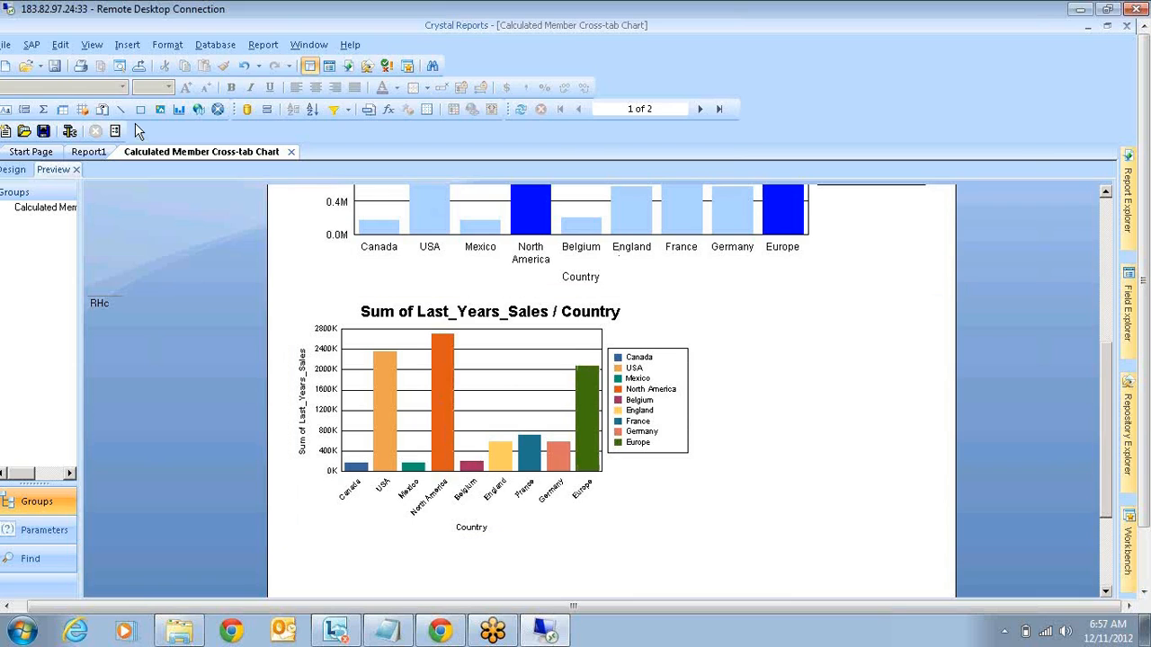
Undo the insertion of the second bar chart and return to the Last Year's Sales by Country chart.
{"action": "left_click", "coordinate": [242, 68]}
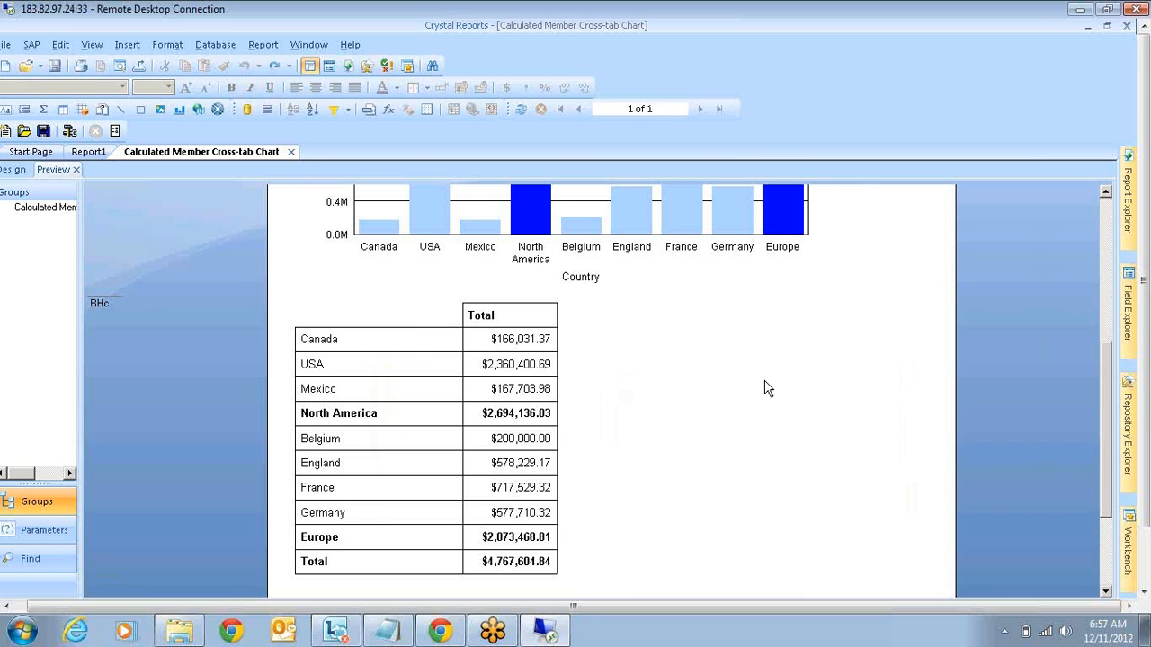
{"action": "scroll", "coordinate": [836, 395], "scroll_direction": "up", "scroll_amount": 2}
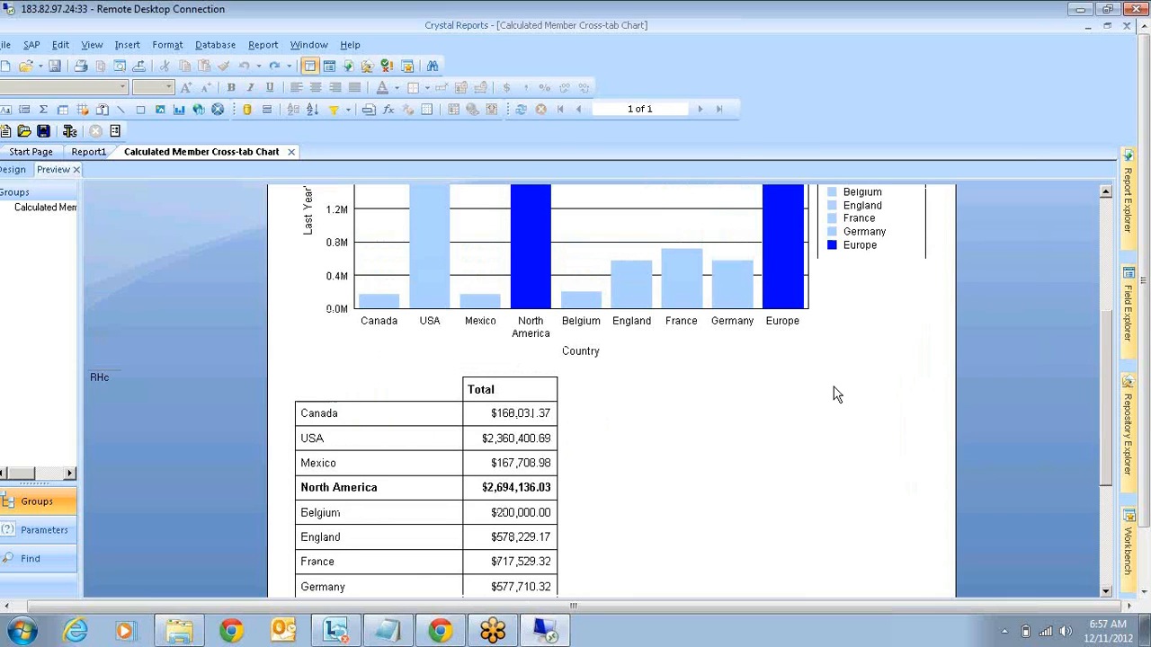
{"action": "scroll", "coordinate": [836, 396], "scroll_direction": "up", "scroll_amount": 5}
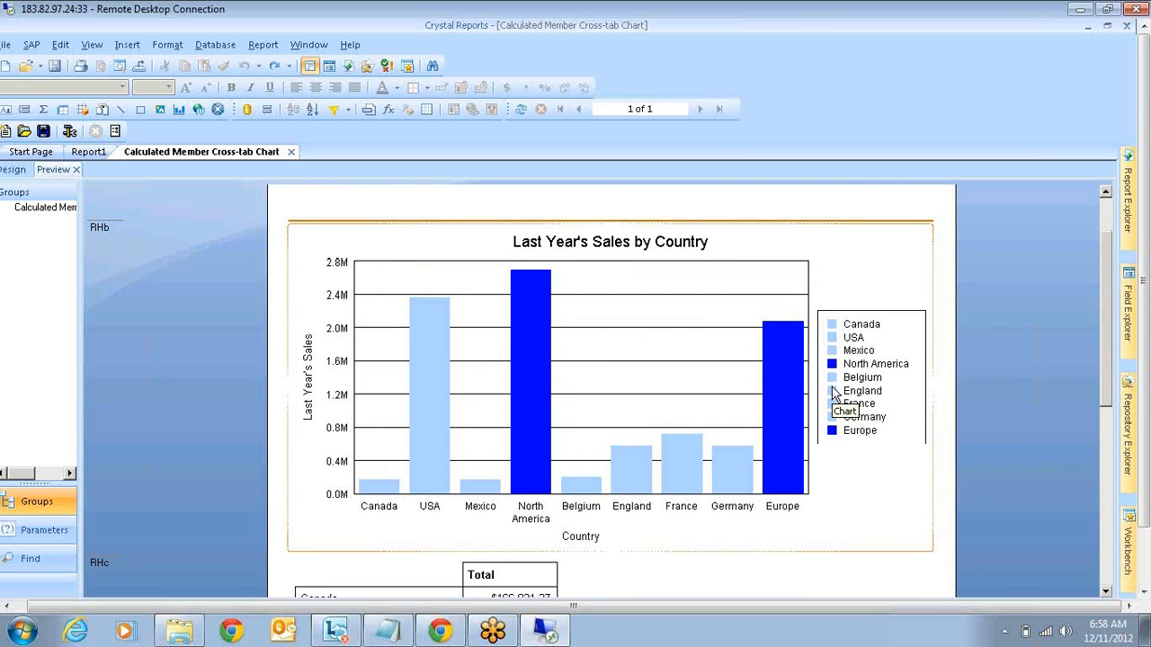
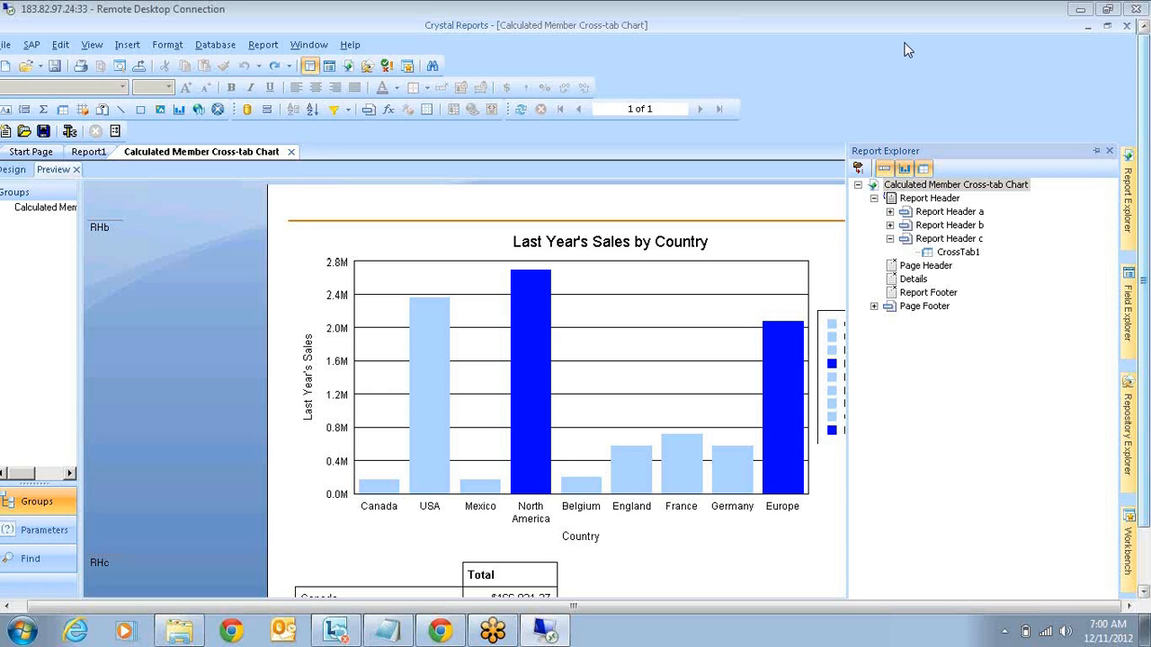
In the design view, move the cross-tab in Report Header c rightward so it starts at about 2.3 inches on the ruler.
{"action": "left_click", "coordinate": [15, 171]}
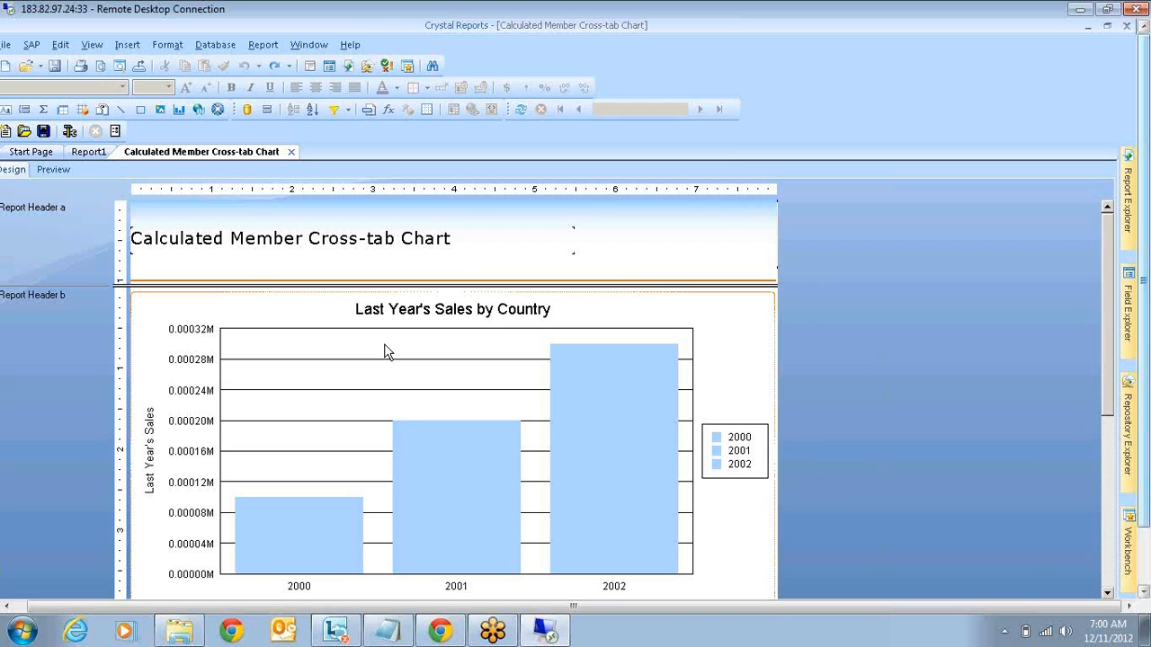
{"action": "scroll", "coordinate": [388, 351], "scroll_direction": "down", "scroll_amount": 3}
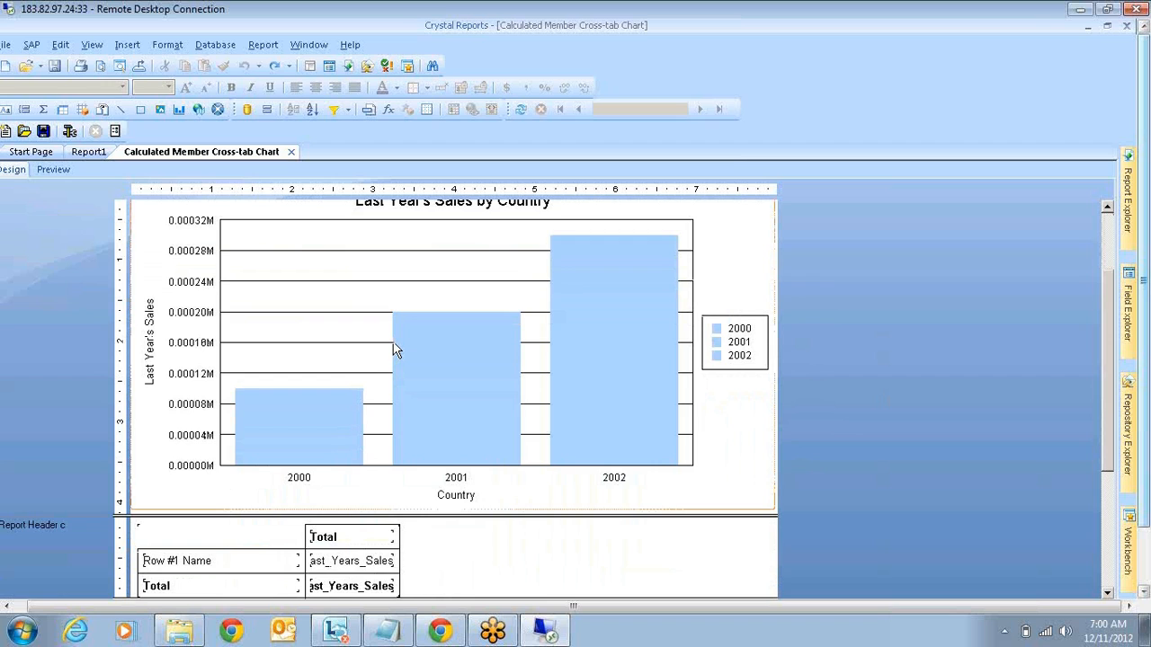
{"action": "scroll", "coordinate": [396, 350], "scroll_direction": "down", "scroll_amount": 3}
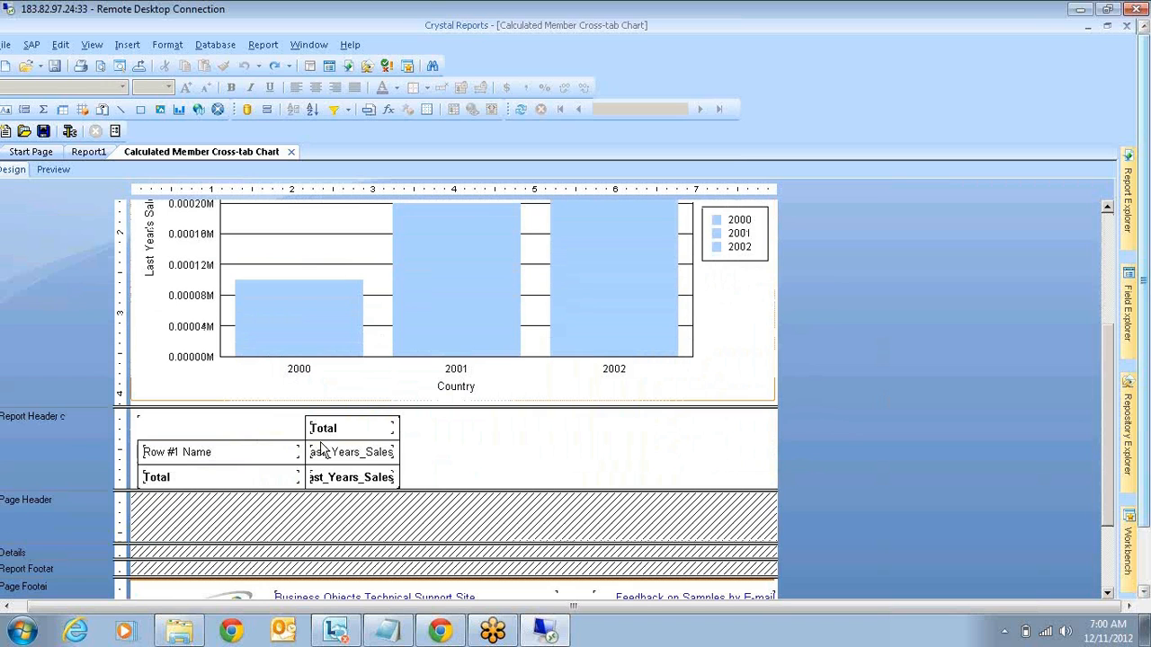
{"action": "left_click", "coordinate": [322, 451]}
{"action": "scroll", "coordinate": [265, 480], "scroll_direction": "down", "scroll_amount": 1}
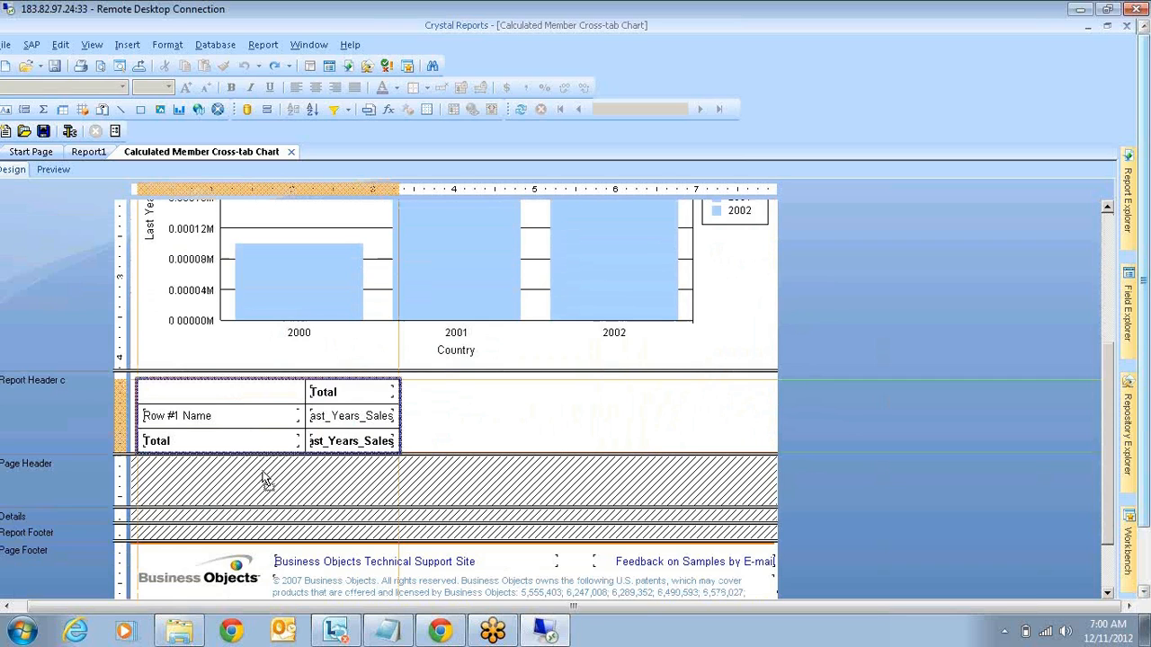
{"action": "left_click_drag", "start_coordinate": [265, 479], "coordinate": [285, 519]}
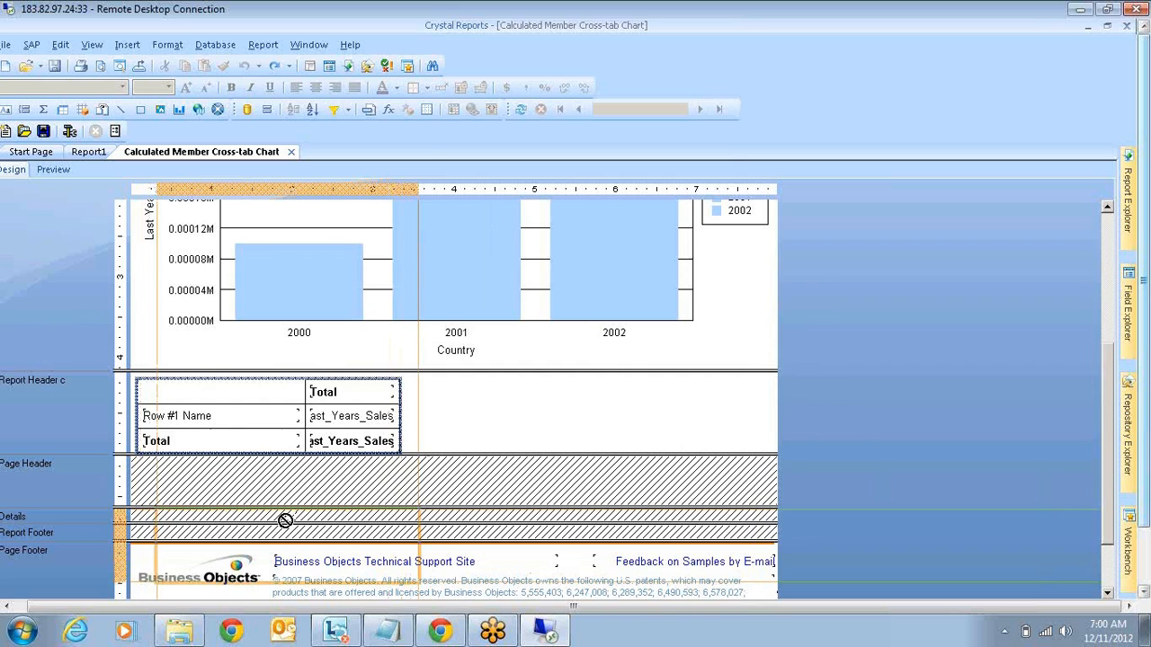
{"action": "left_click_drag", "start_coordinate": [285, 520], "coordinate": [470, 379]}
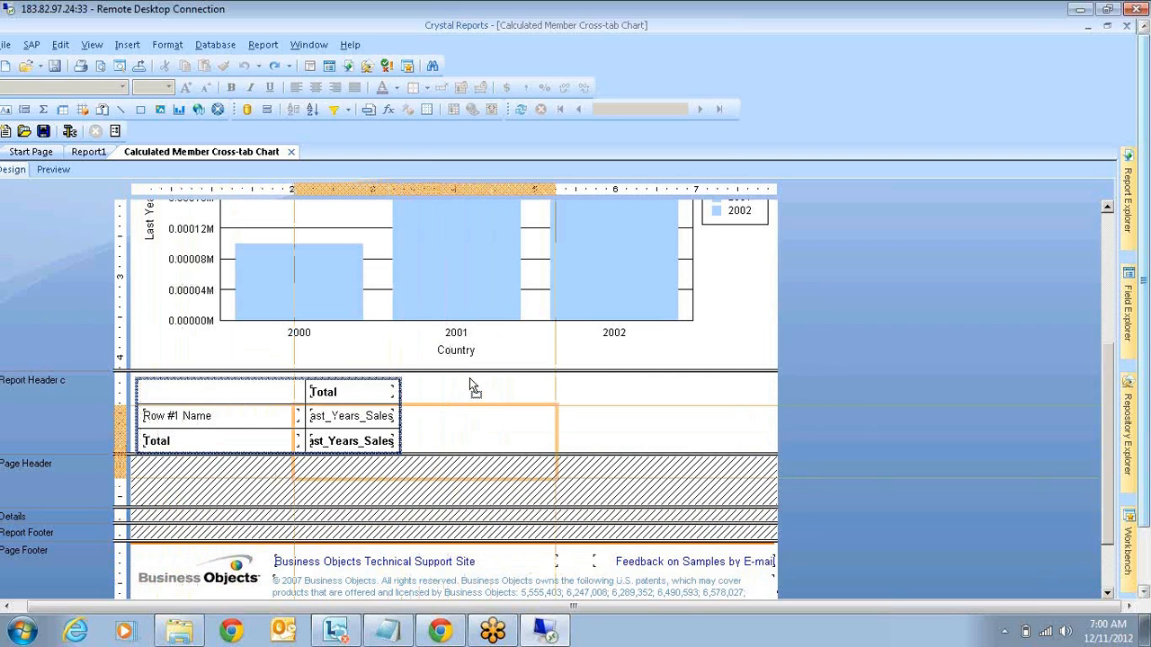
{"action": "left_click_drag", "start_coordinate": [469, 378], "coordinate": [469, 378]}
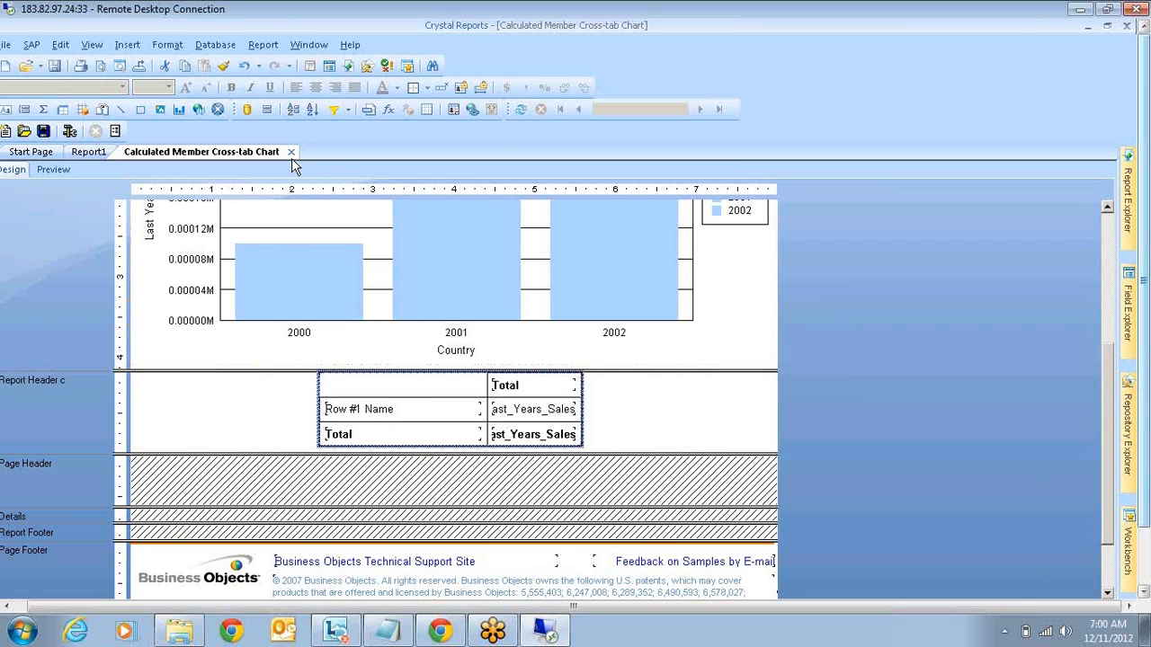
Close the Calculated Member Cross-tab Chart report without saving its changes.
{"action": "left_click", "coordinate": [292, 155]}
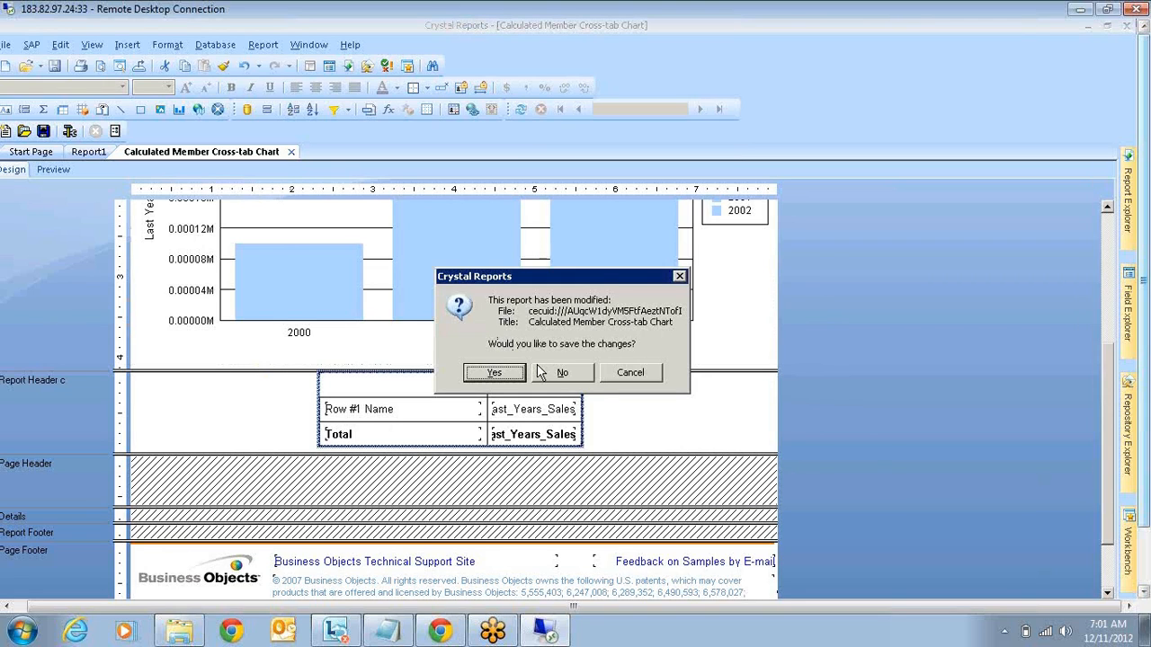
{"action": "left_click", "coordinate": [557, 372]}
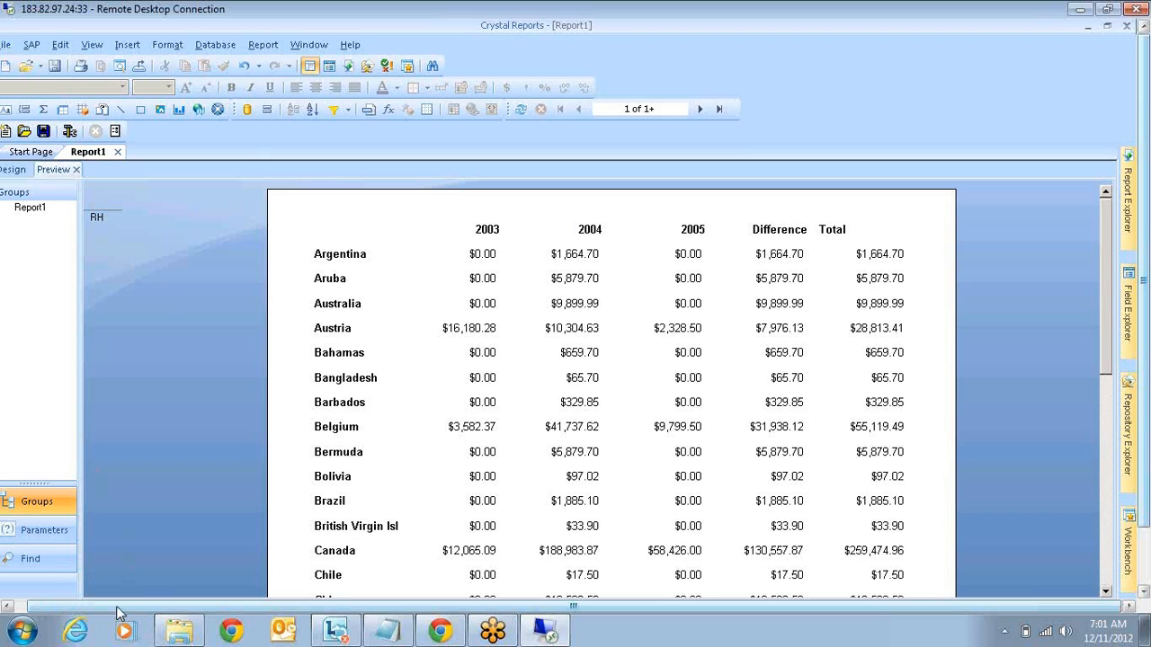
{"action": "left_click", "coordinate": [16, 45]}
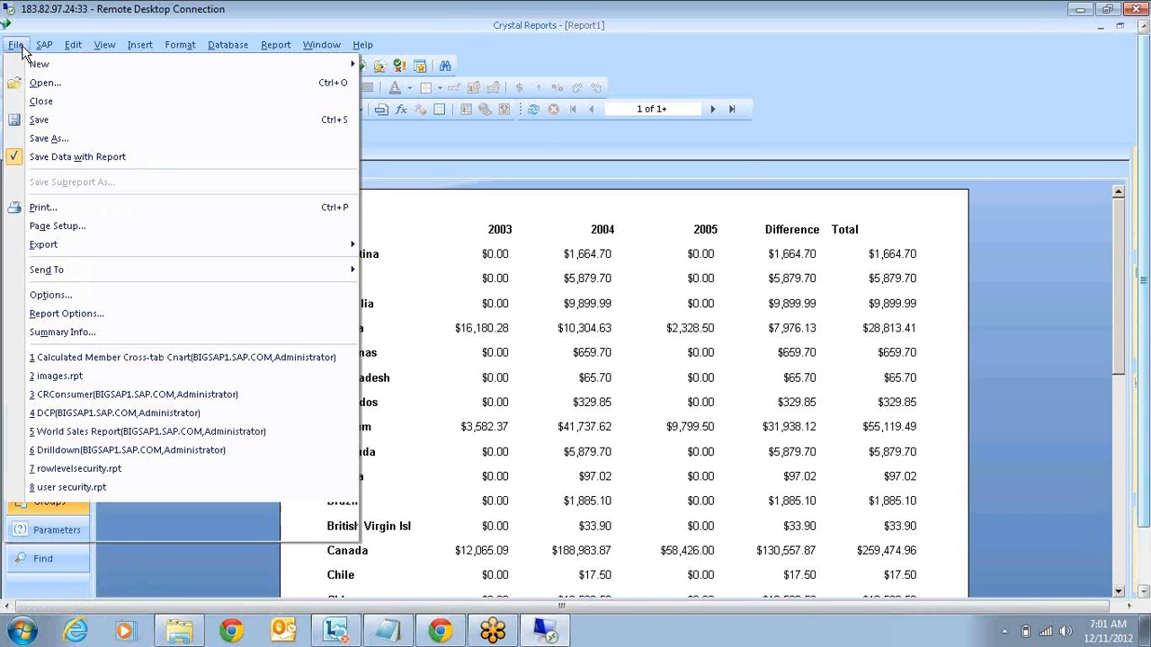
{"action": "mouse_move", "coordinate": [39, 64]}
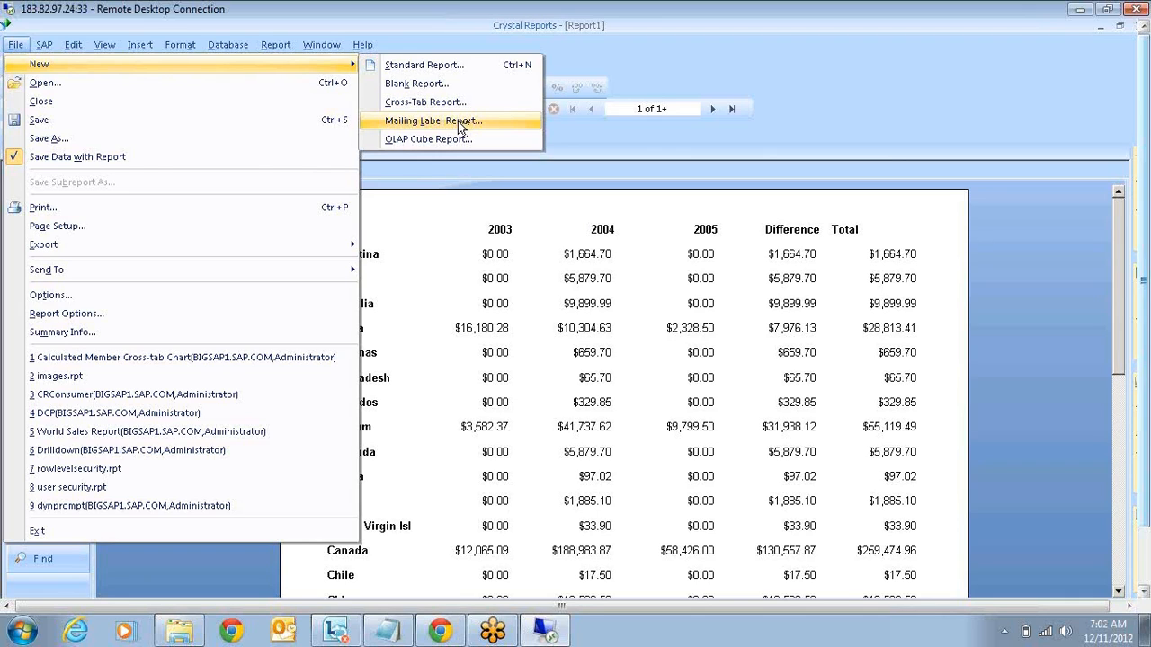
{"action": "left_click", "coordinate": [426, 214]}
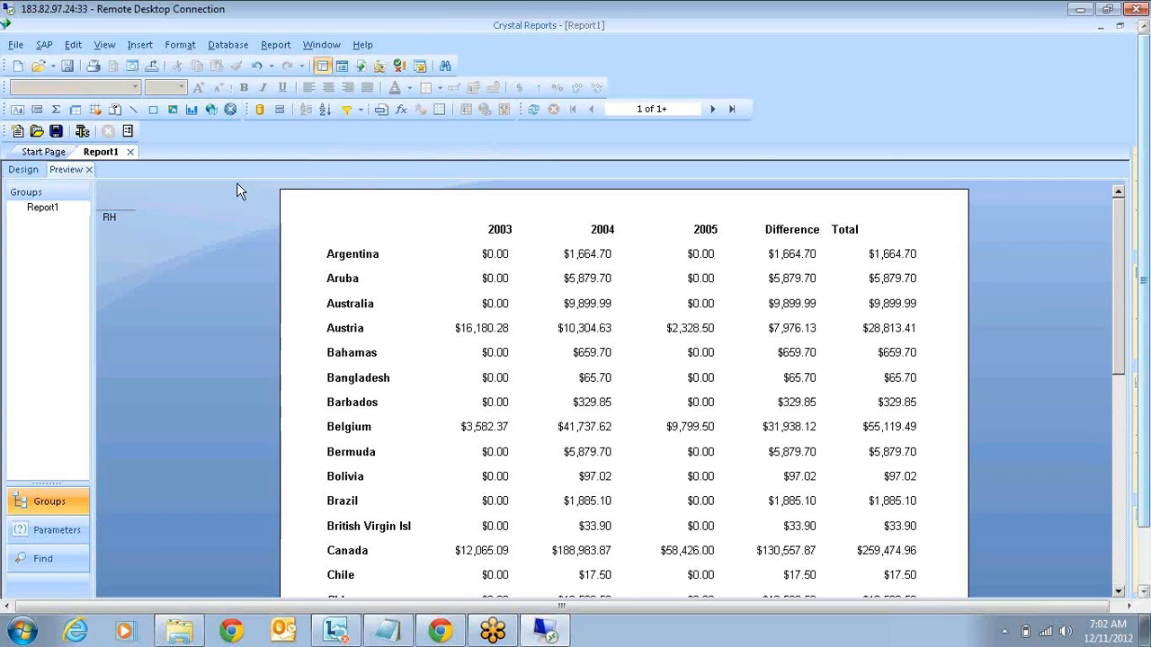
Create a new standard report based on the Customer table of the Xtreme connection, without choosing any display fields.
{"action": "left_click", "coordinate": [18, 68]}
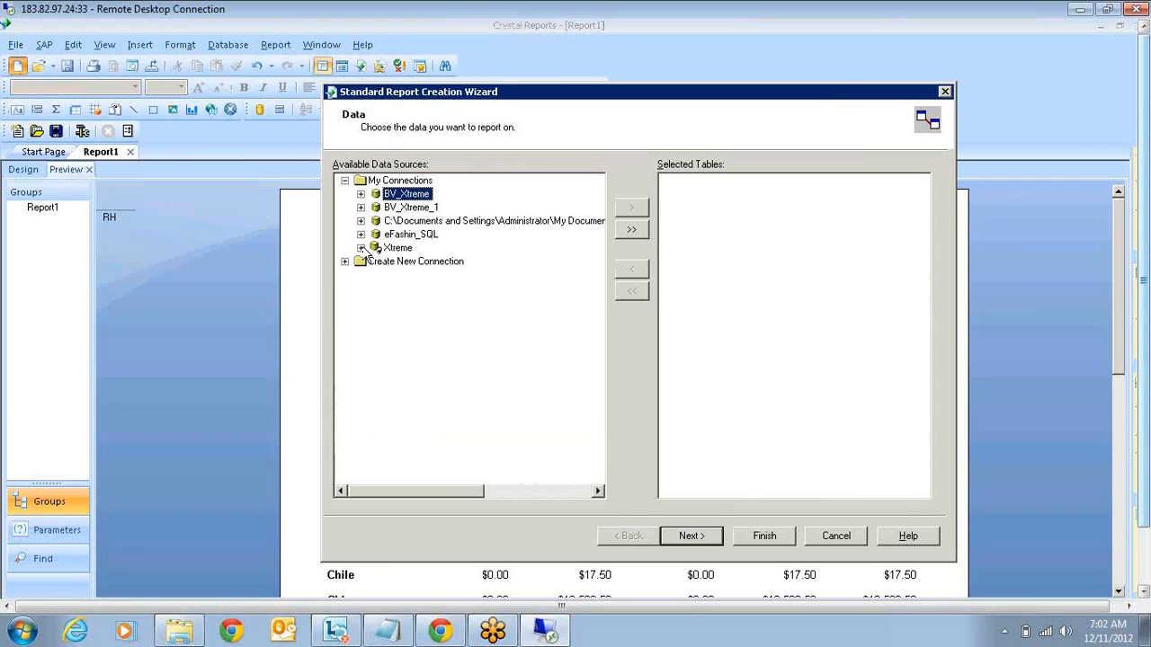
{"action": "left_click", "coordinate": [361, 248]}
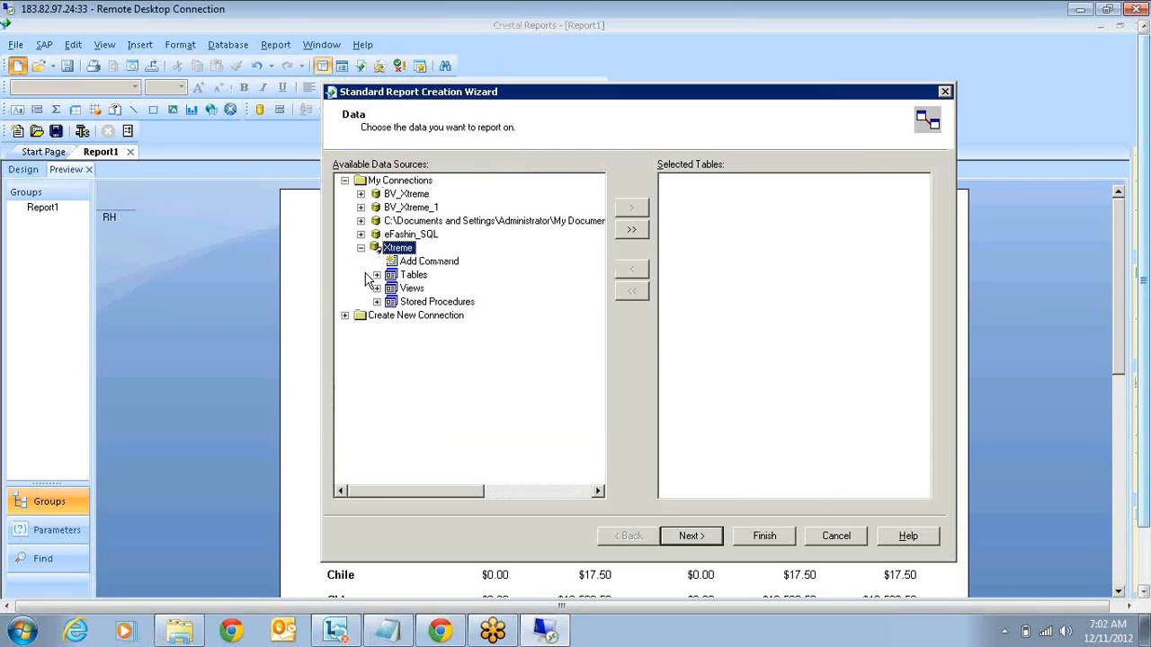
{"action": "left_click", "coordinate": [376, 274]}
{"action": "left_click", "coordinate": [450, 287]}
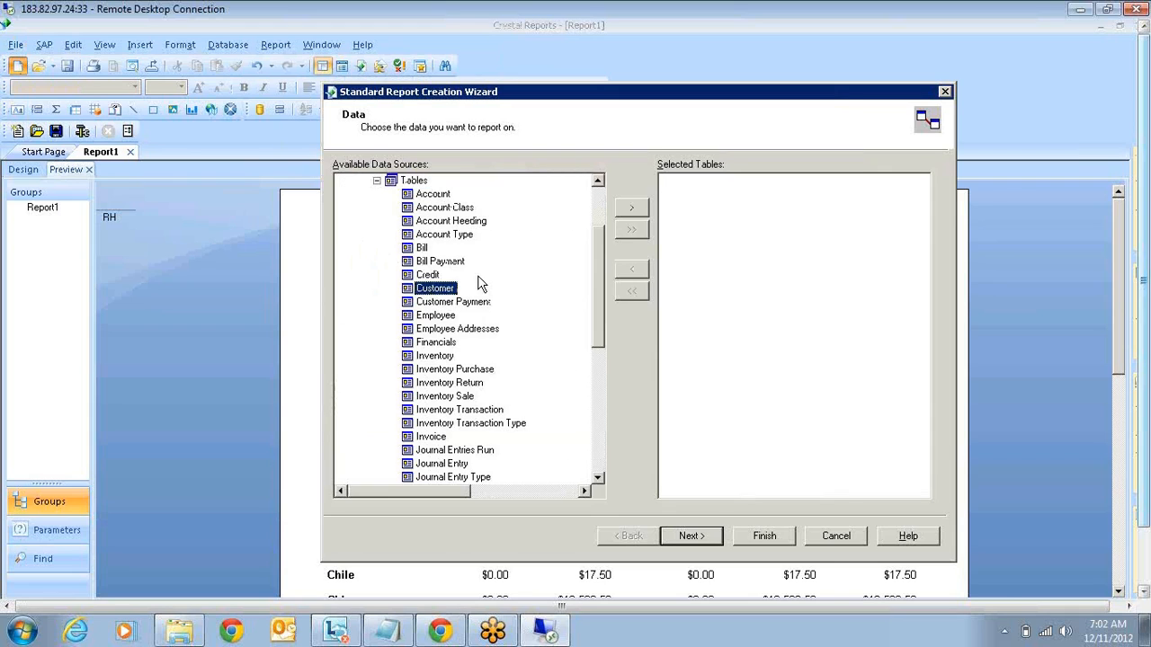
{"action": "left_click", "coordinate": [633, 209]}
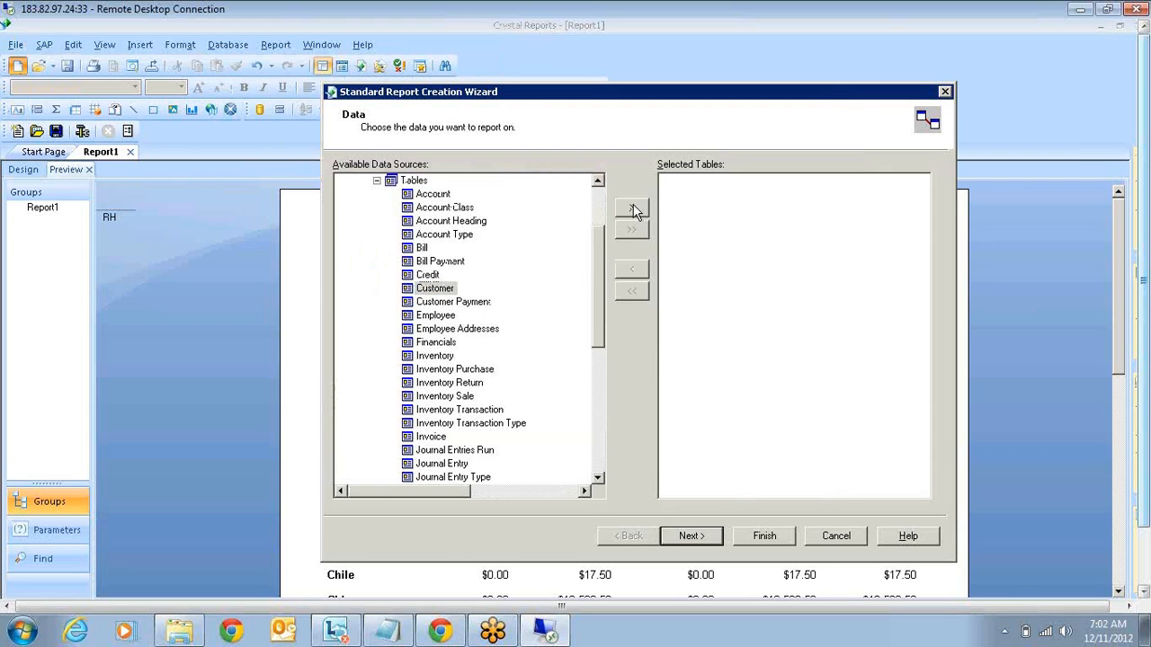
{"action": "left_click", "coordinate": [690, 538]}
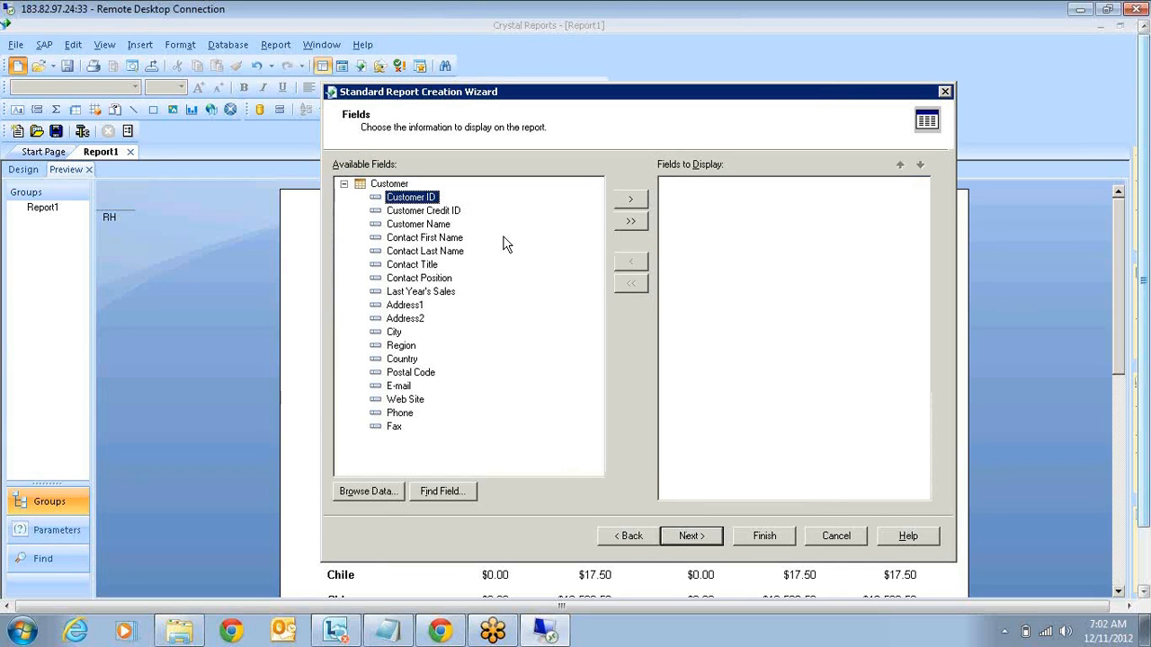
{"action": "left_click", "coordinate": [764, 536]}
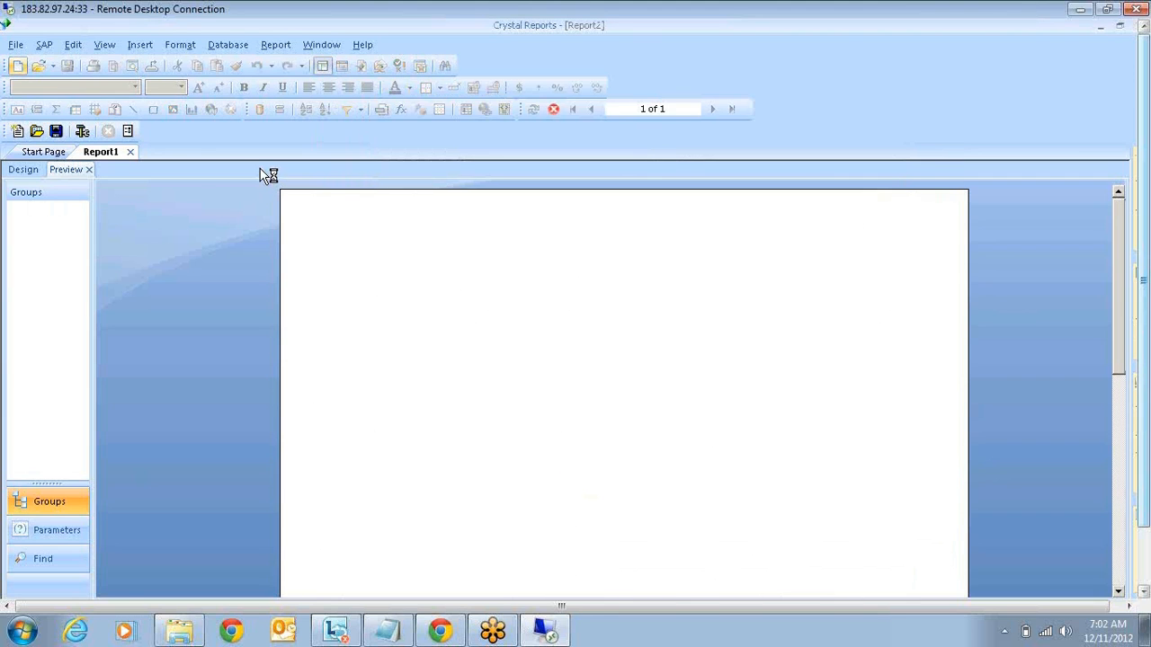
Delete the Print Date and Page Number fields from the page header and footer in the report design.
{"action": "left_click", "coordinate": [24, 170]}
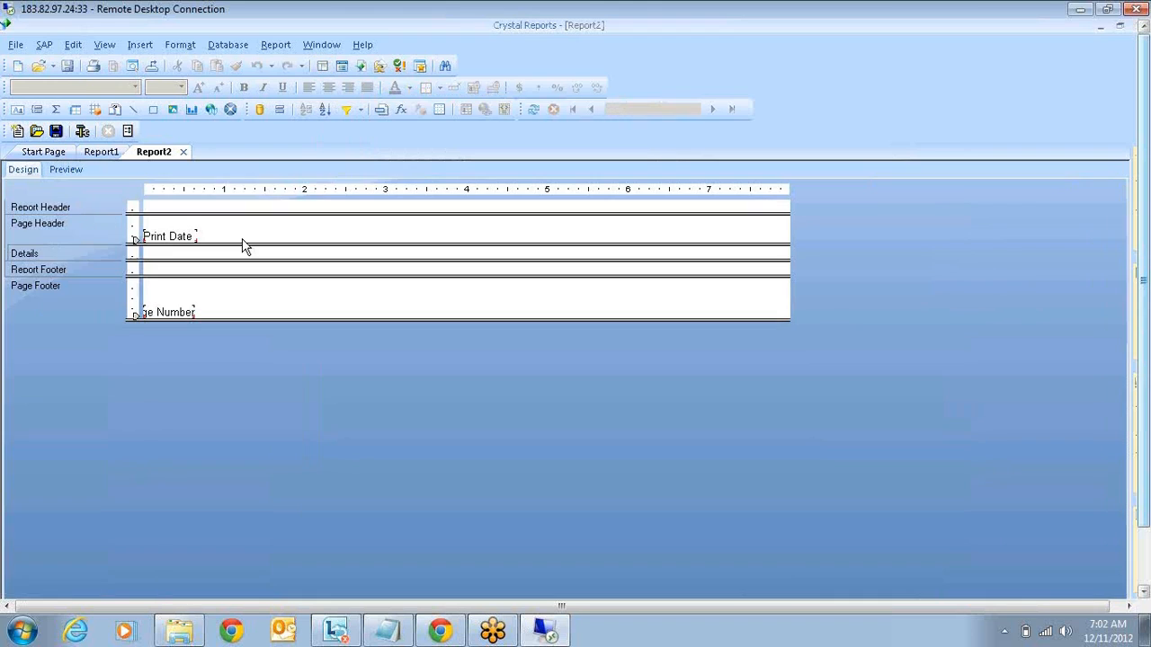
{"action": "key", "text": "Delete"}
{"action": "key", "text": "Delete"}
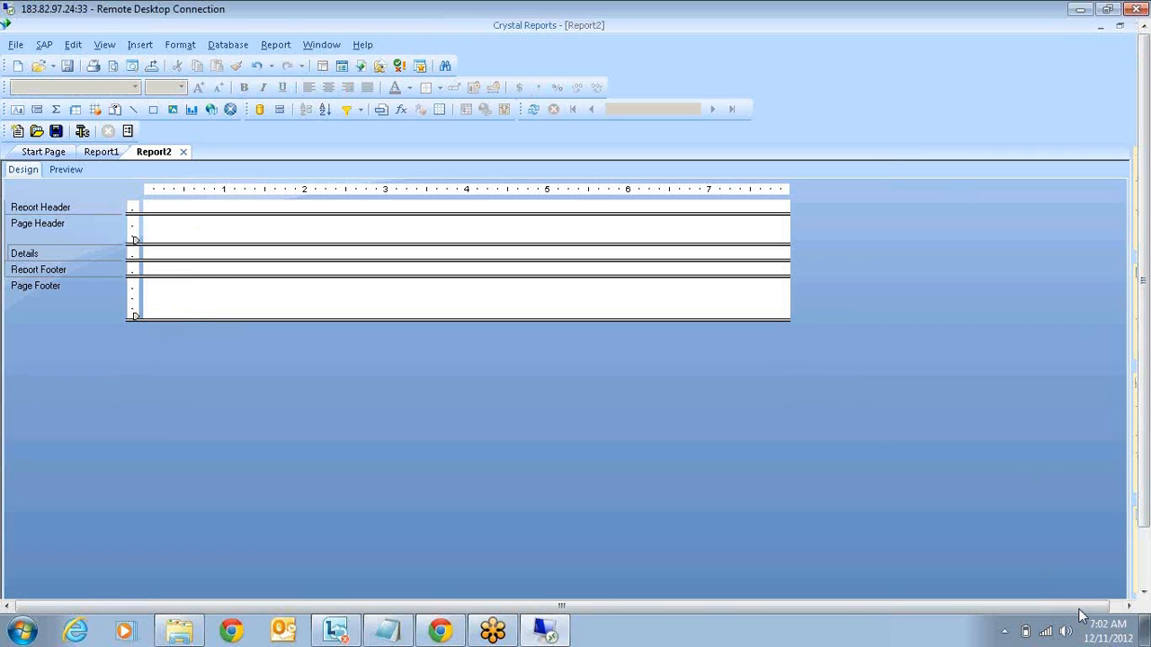
Add the Customer Name field to the Details section and delete its heading from the Page Header.
{"action": "left_click", "coordinate": [1128, 310]}
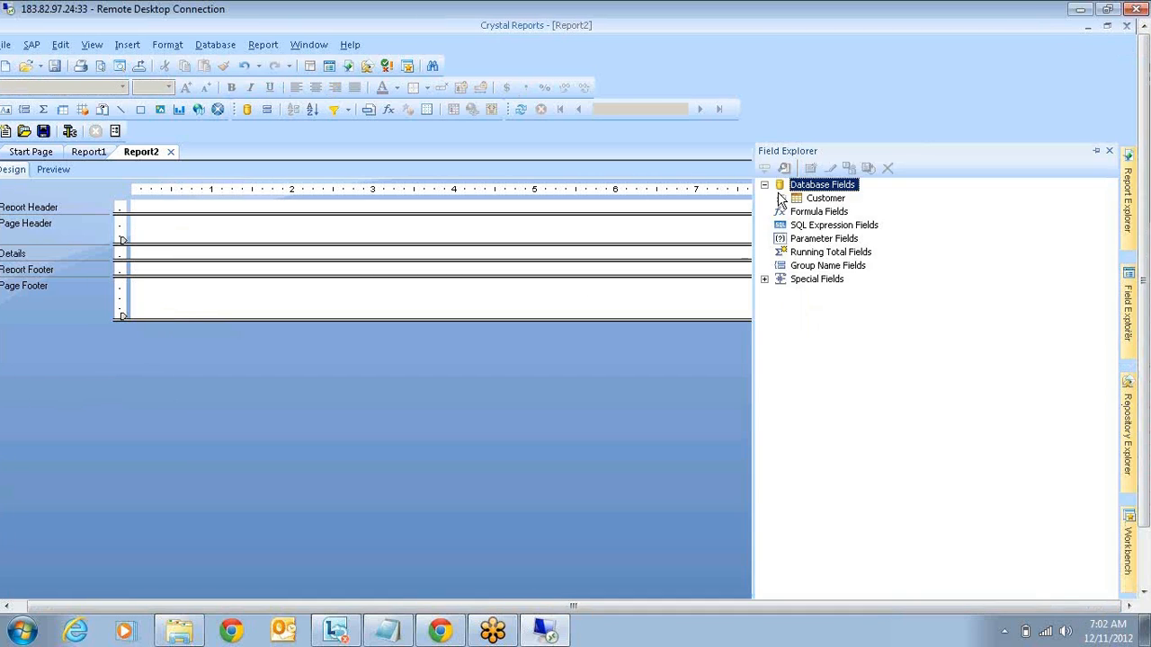
{"action": "left_click", "coordinate": [780, 198]}
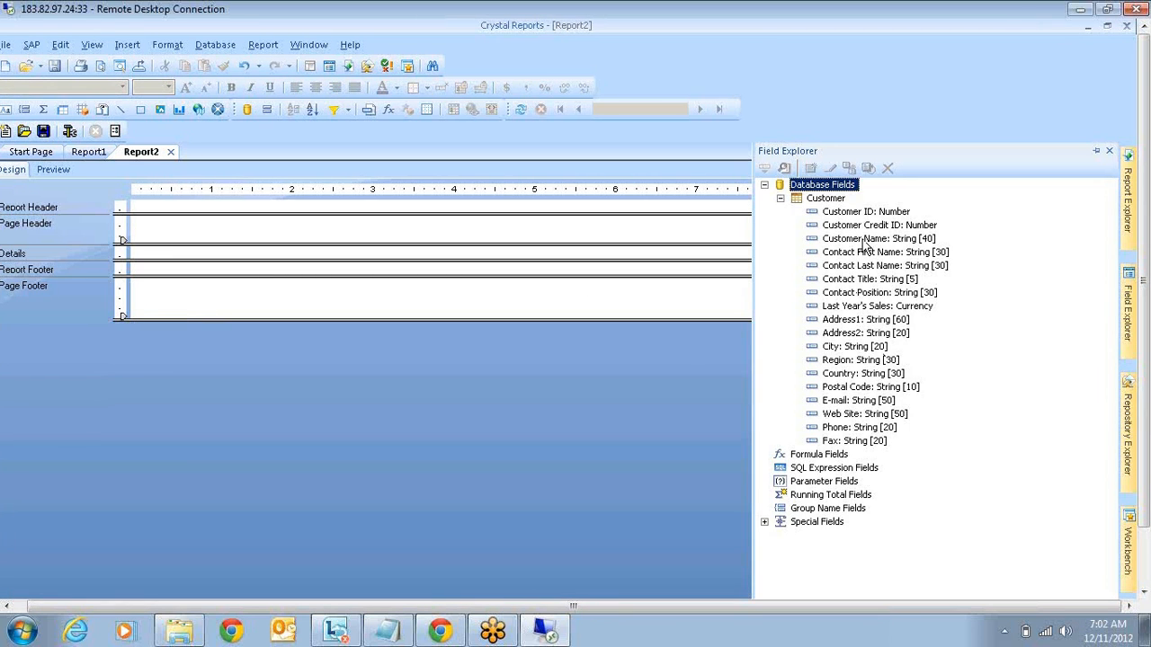
{"action": "left_click_drag", "start_coordinate": [850, 241], "coordinate": [146, 255]}
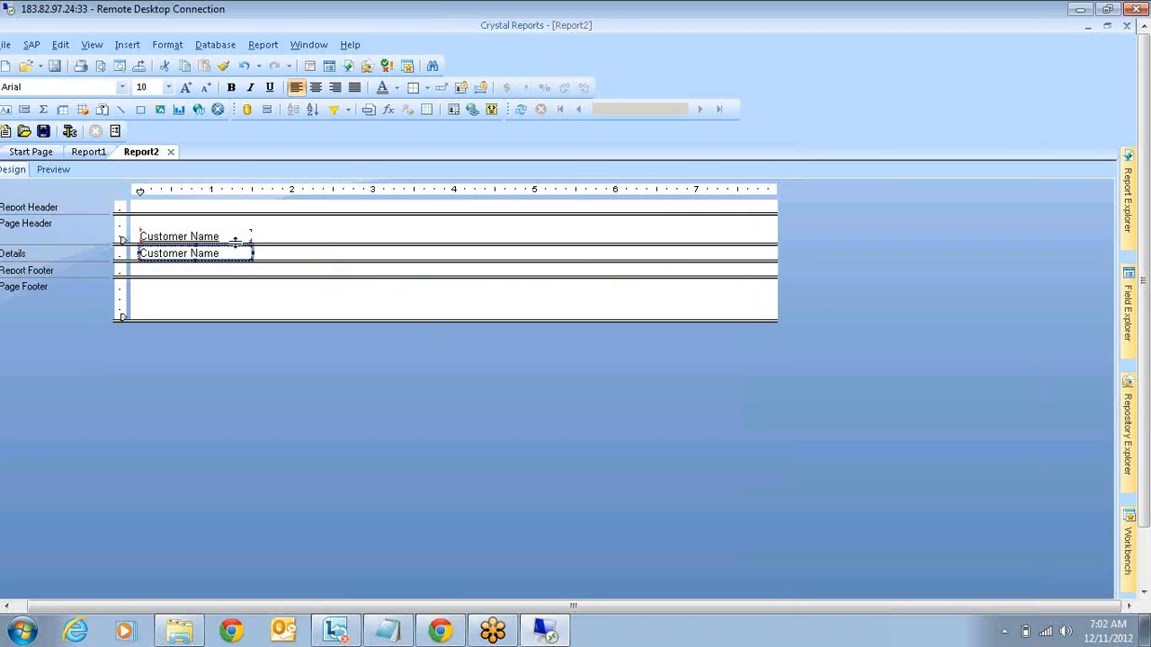
{"action": "key", "text": "Delete"}
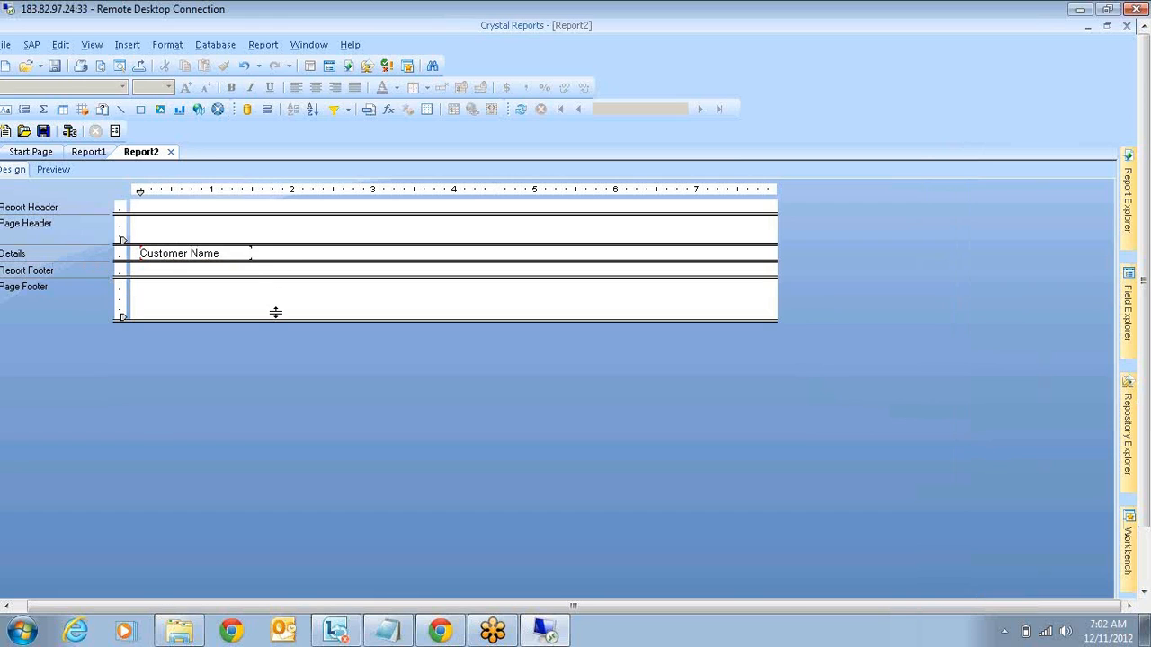
Insert a second section below the Details section that holds the Customer Name field.
{"action": "left_click_drag", "start_coordinate": [276, 312], "coordinate": [277, 317]}
{"action": "left_click_drag", "start_coordinate": [276, 320], "coordinate": [269, 259]}
{"action": "right_click", "coordinate": [58, 255]}
{"action": "left_click", "coordinate": [131, 469]}
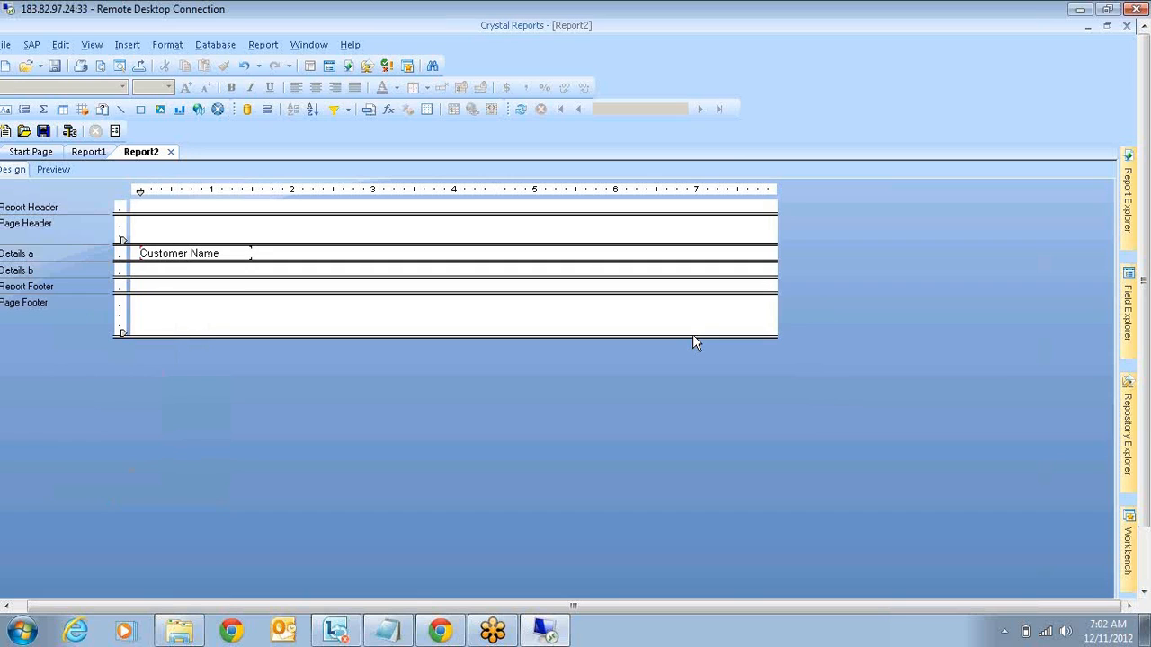
Place the Address1 field in Details b and insert another section below it.
{"action": "left_click", "coordinate": [1127, 323]}
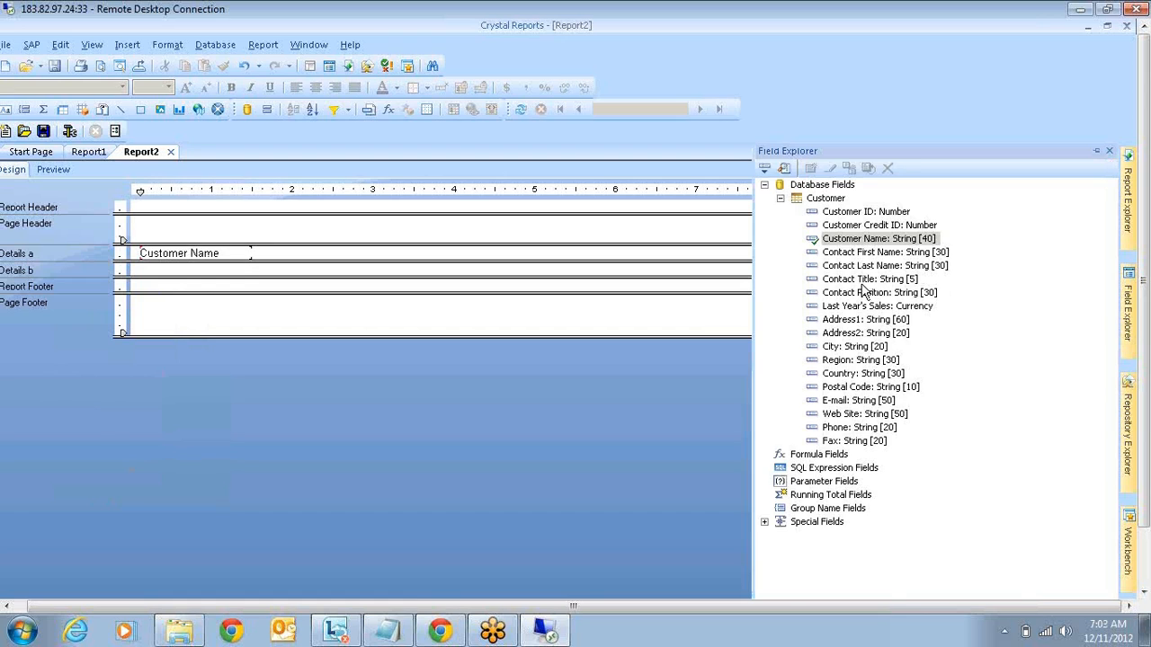
{"action": "left_click_drag", "start_coordinate": [860, 321], "coordinate": [149, 277]}
{"action": "right_click", "coordinate": [77, 271]}
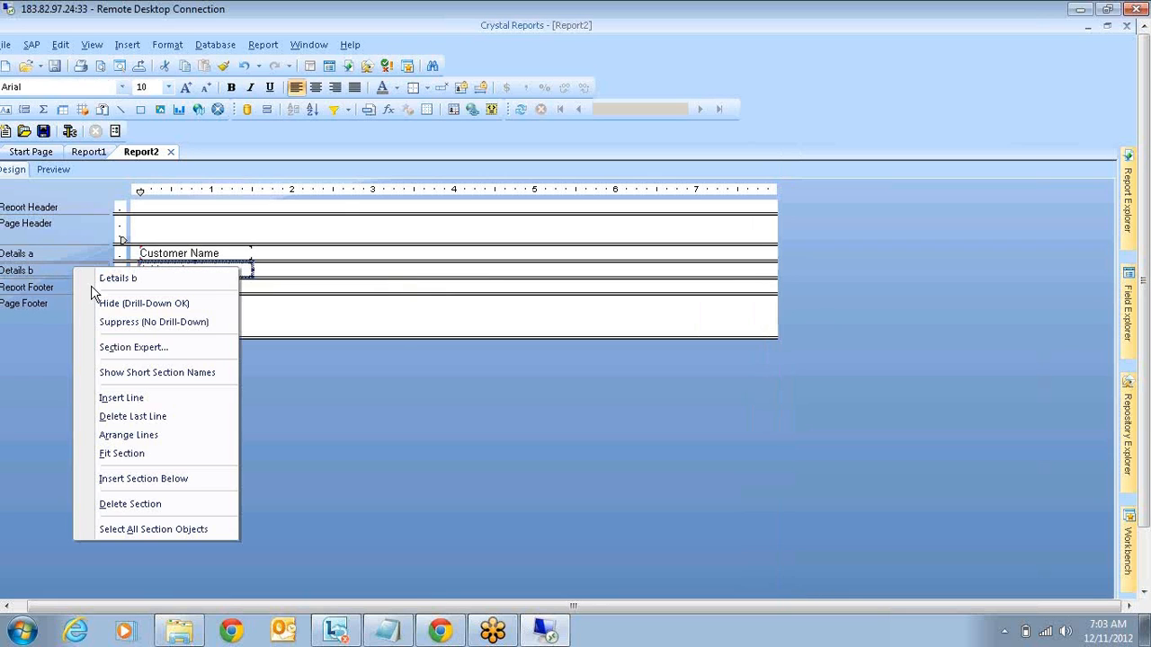
{"action": "left_click", "coordinate": [138, 480]}
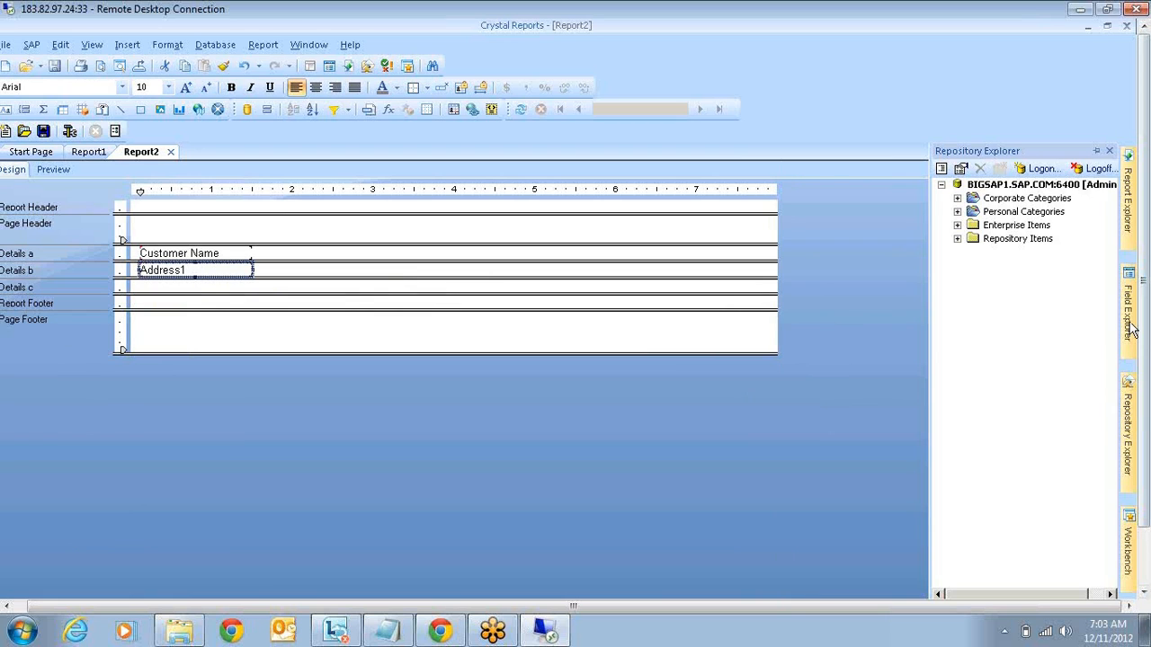
Place the Address2 field in Details c and the City field in the Report Footer section.
{"action": "mouse_move", "coordinate": [1127, 310]}
{"action": "left_click", "coordinate": [856, 334]}
{"action": "left_click_drag", "start_coordinate": [856, 335], "coordinate": [149, 288]}
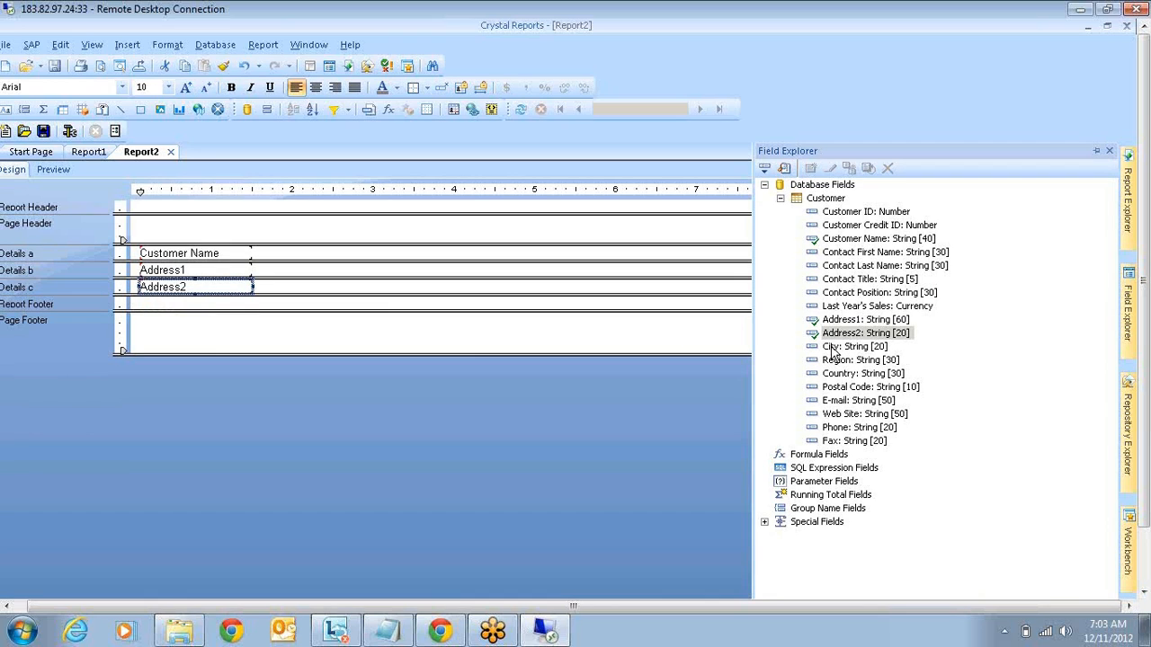
{"action": "left_click_drag", "start_coordinate": [832, 351], "coordinate": [236, 313]}
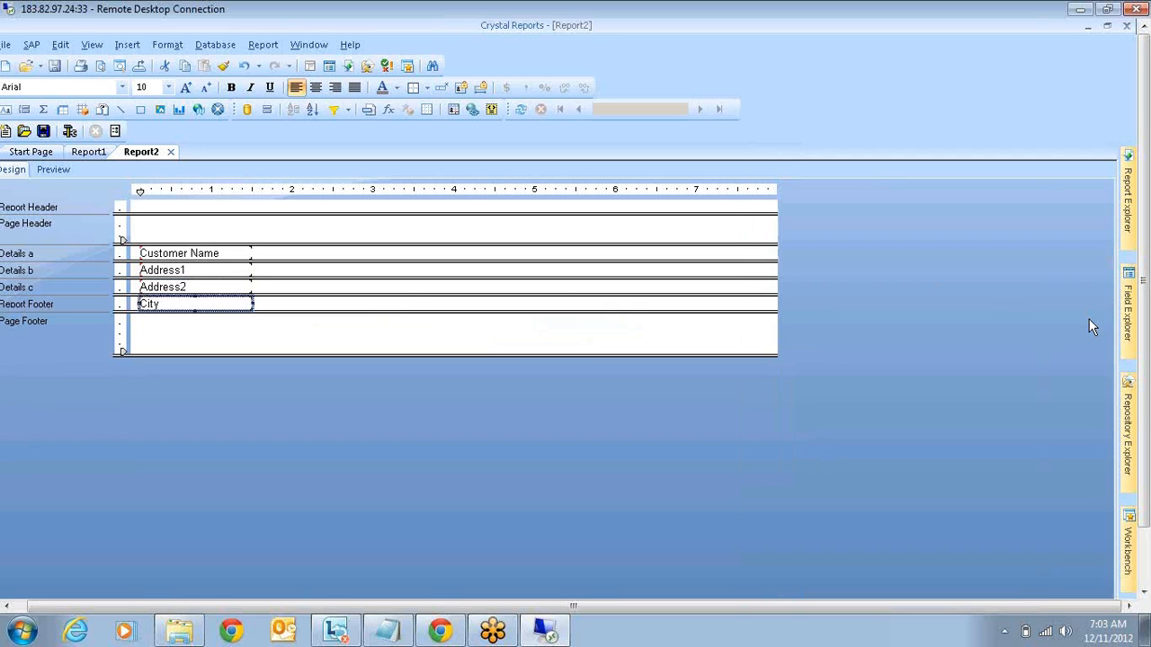
{"action": "mouse_move", "coordinate": [1128, 310]}
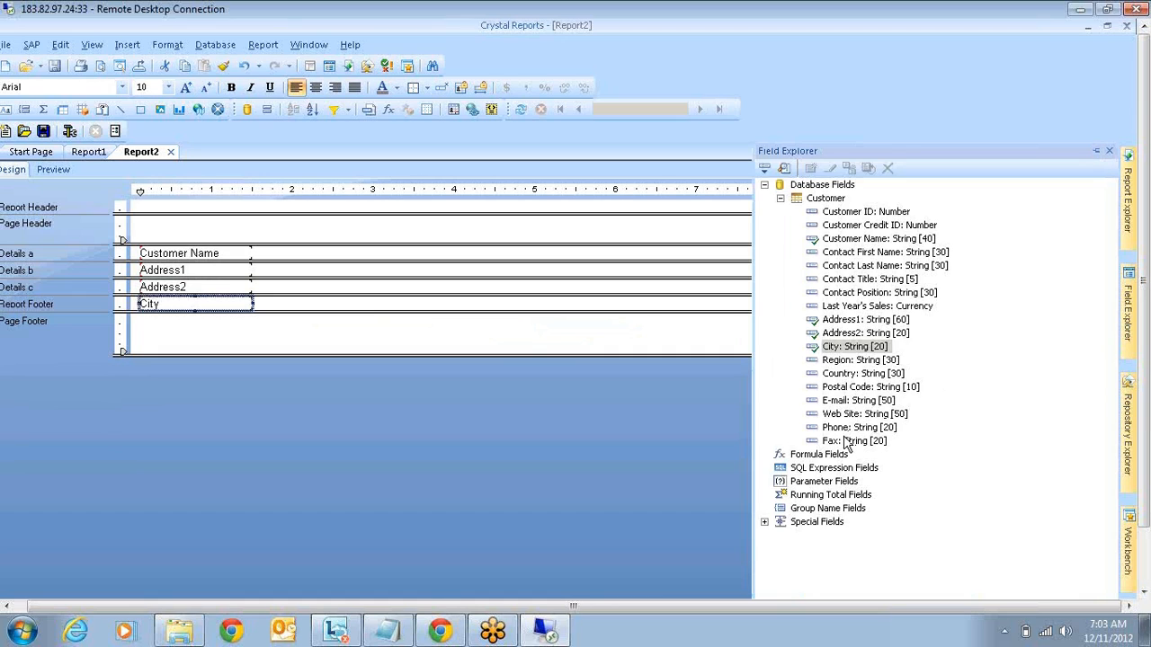
Place the Postal Code field beside a narrowed City field in the Report Footer and fit the section to its contents.
{"action": "left_click_drag", "start_coordinate": [871, 386], "coordinate": [259, 310]}
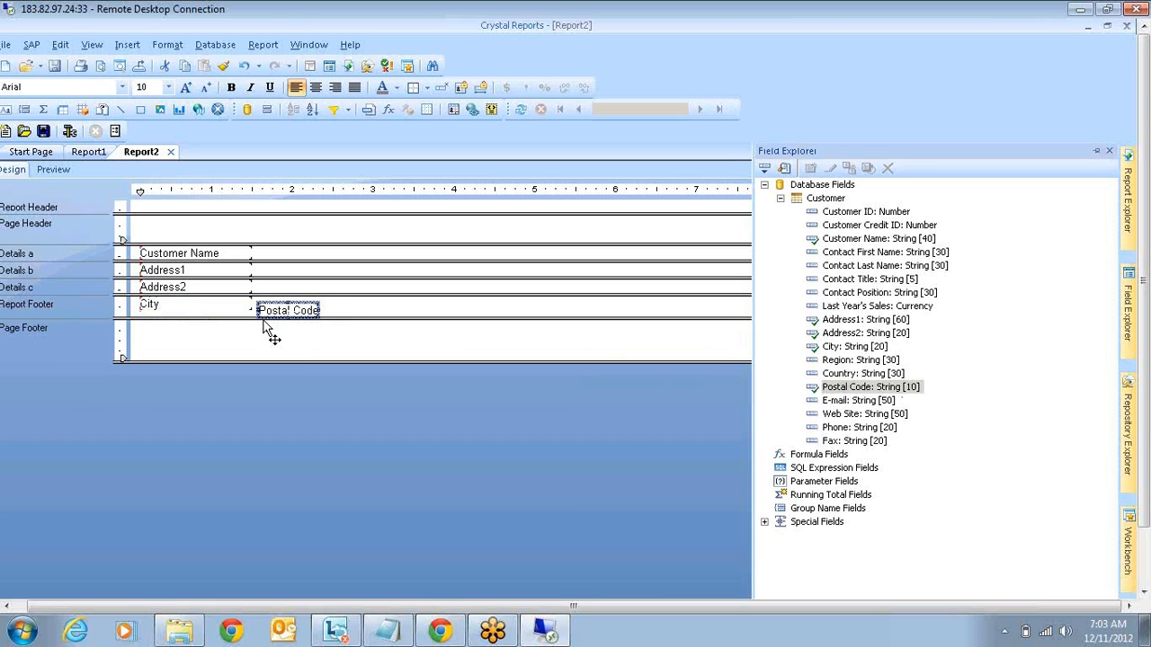
{"action": "left_click", "coordinate": [232, 308]}
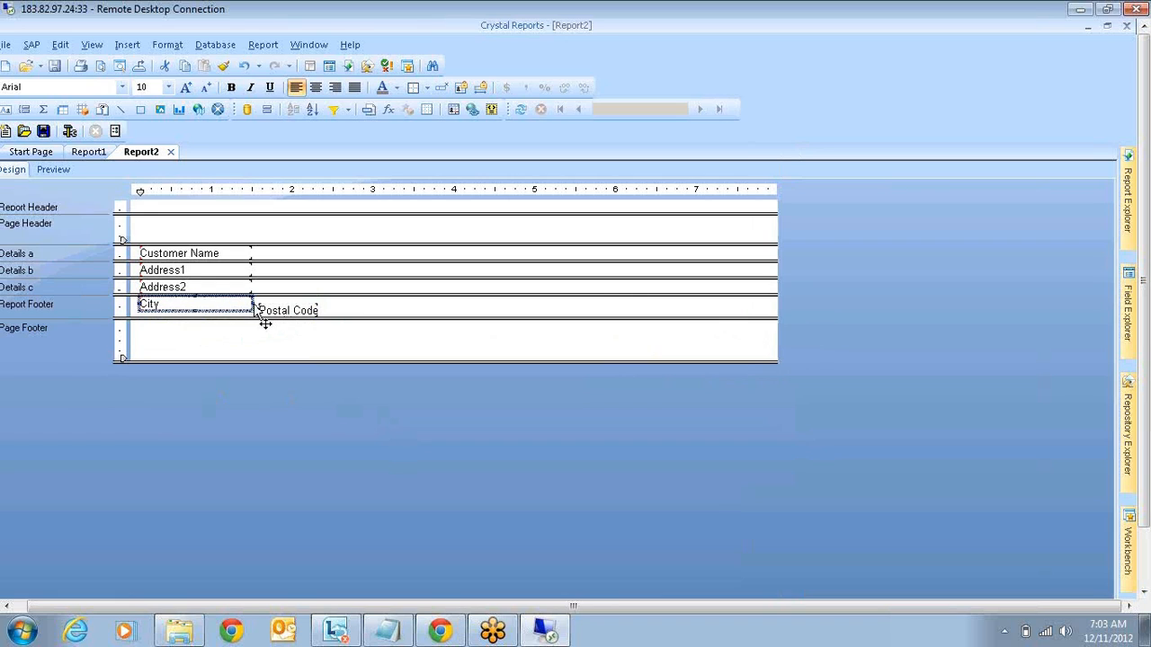
{"action": "left_click_drag", "start_coordinate": [256, 307], "coordinate": [192, 306]}
{"action": "left_click_drag", "start_coordinate": [263, 316], "coordinate": [217, 306]}
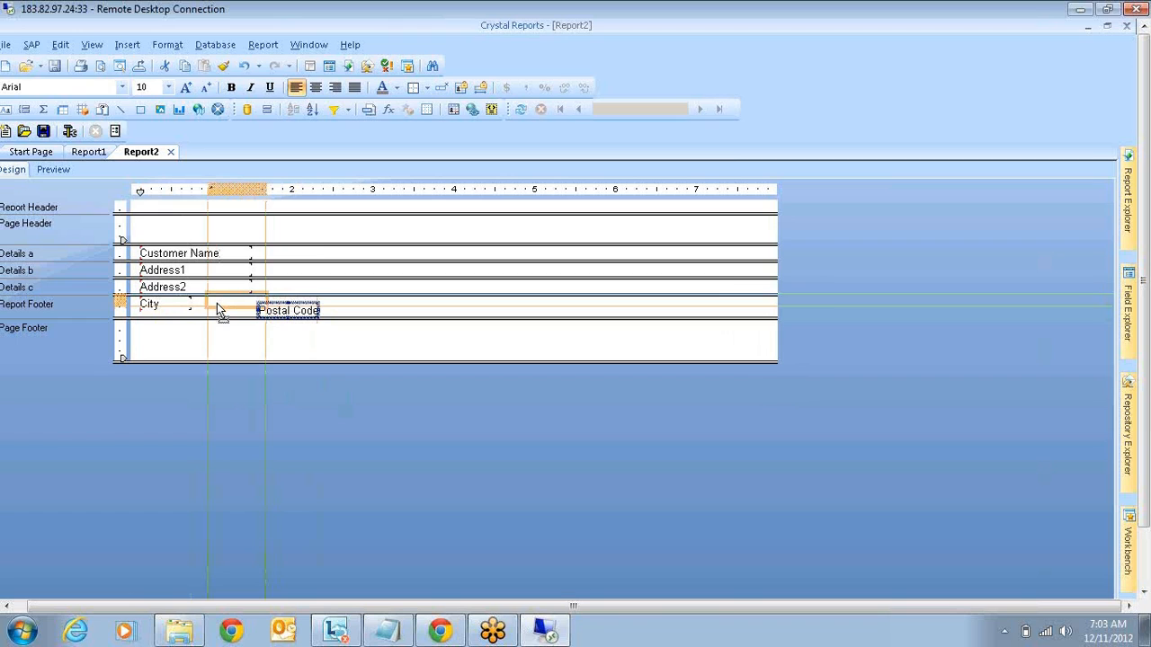
{"action": "left_click_drag", "start_coordinate": [216, 305], "coordinate": [217, 305]}
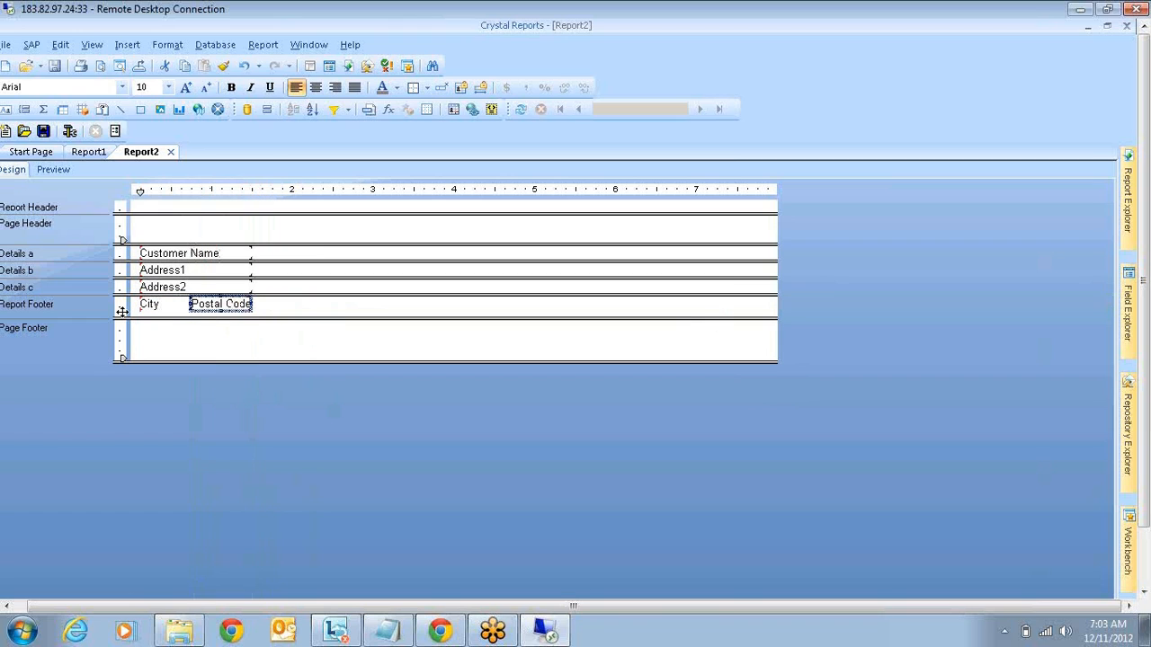
{"action": "right_click", "coordinate": [88, 311]}
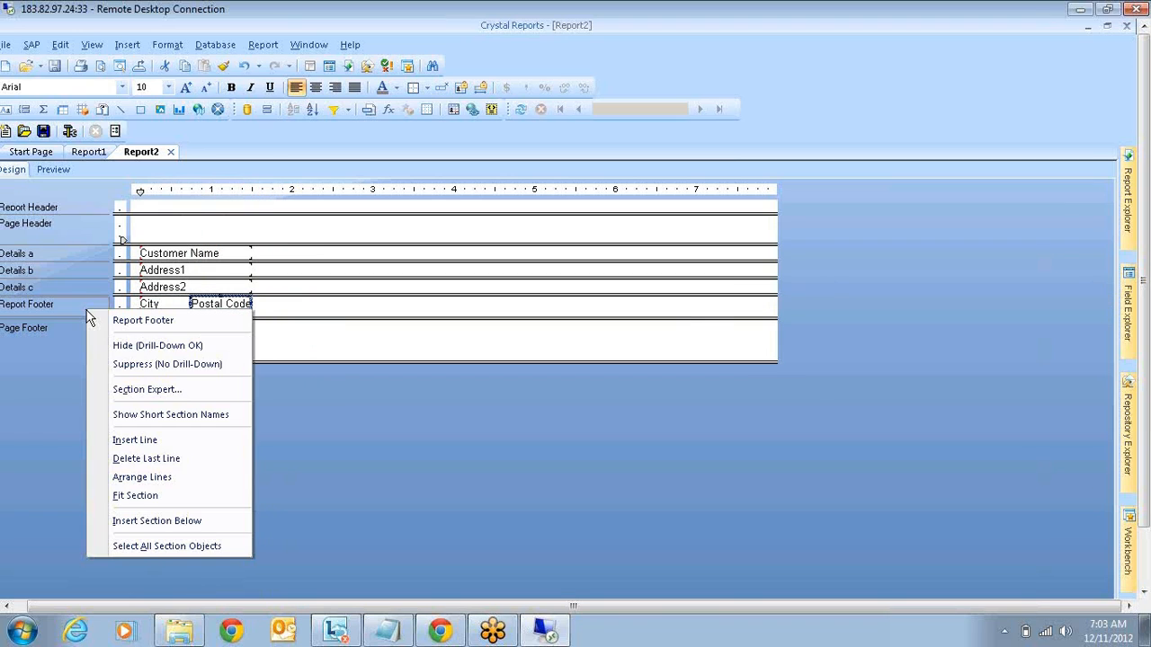
{"action": "left_click", "coordinate": [144, 496]}
Preview the report and look through the customer name and address lines on the first page.
{"action": "left_click", "coordinate": [54, 168]}
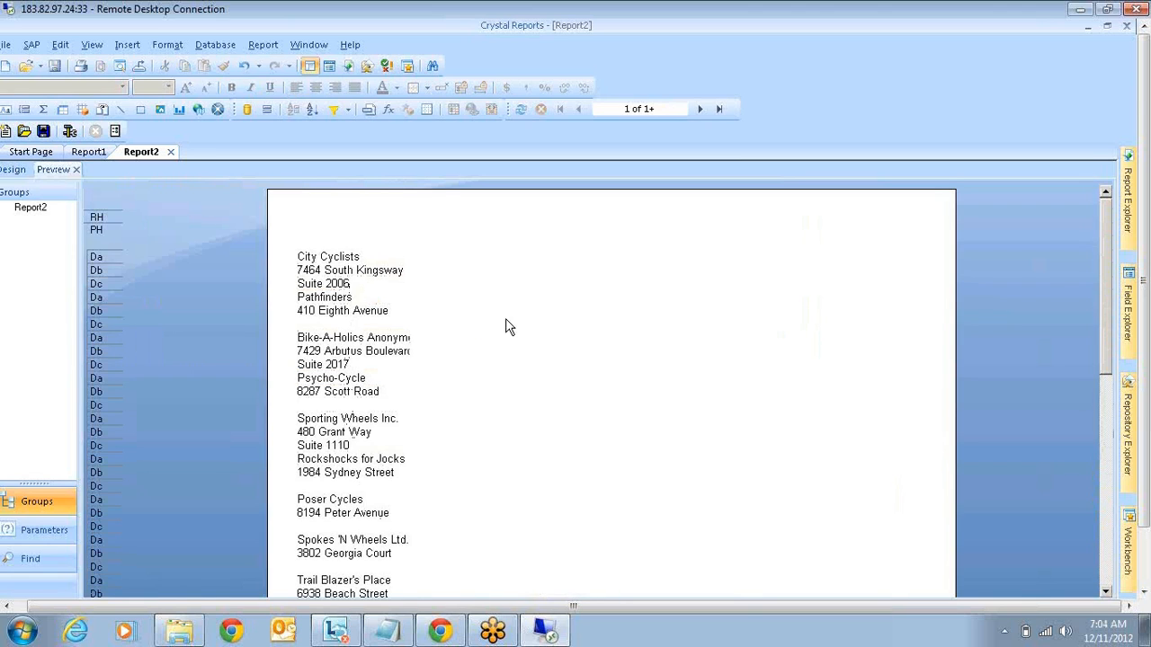
{"action": "scroll", "coordinate": [506, 326], "scroll_direction": "down", "scroll_amount": 2}
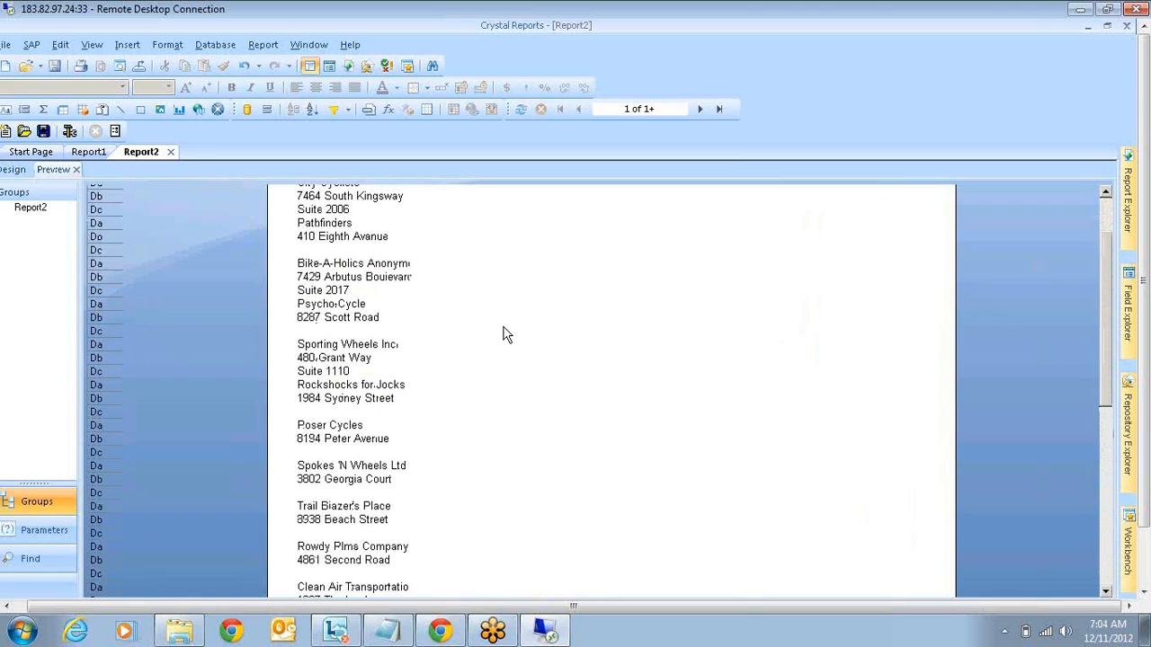
{"action": "scroll", "coordinate": [507, 334], "scroll_direction": "down", "scroll_amount": 3}
{"action": "scroll", "coordinate": [506, 349], "scroll_direction": "down", "scroll_amount": 3}
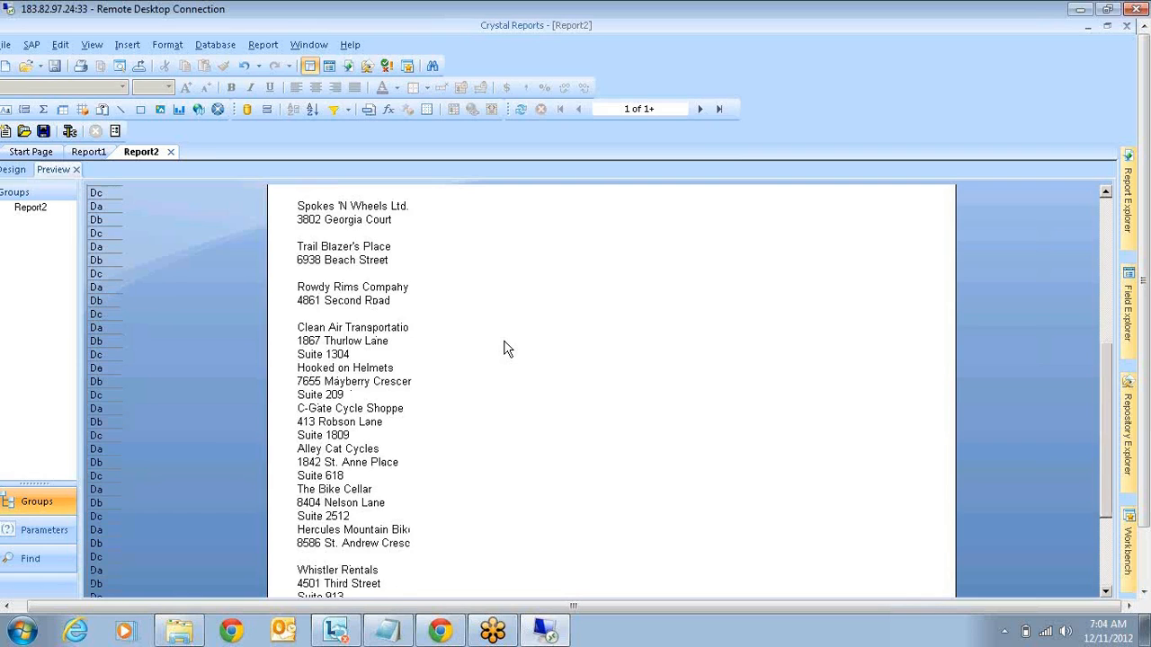
{"action": "scroll", "coordinate": [503, 350], "scroll_direction": "up", "scroll_amount": 3}
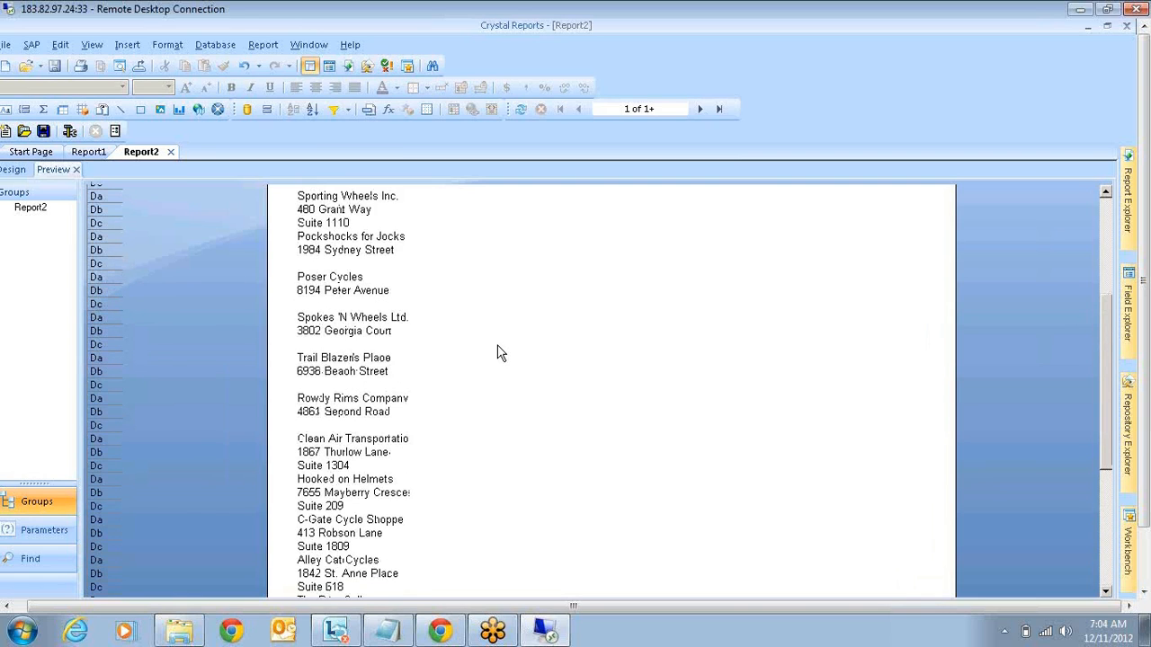
{"action": "scroll", "coordinate": [501, 354], "scroll_direction": "up", "scroll_amount": 6}
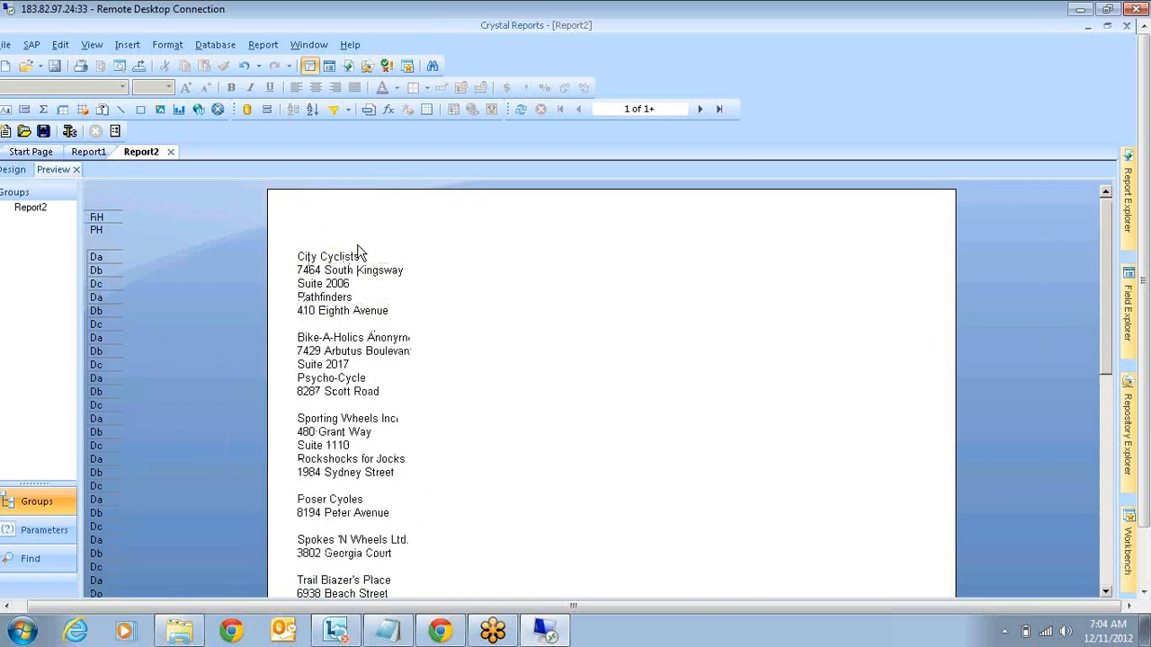
Examine how the name, Address1 and Address2 lines of the first customers are laid out, and return to the report design.
{"action": "left_click", "coordinate": [328, 269]}
{"action": "left_click", "coordinate": [349, 312]}
{"action": "left_click", "coordinate": [337, 258]}
{"action": "left_click", "coordinate": [344, 299]}
{"action": "left_click", "coordinate": [589, 330]}
{"action": "left_click", "coordinate": [378, 270]}
{"action": "left_click", "coordinate": [405, 312]}
{"action": "left_click", "coordinate": [302, 268]}
{"action": "left_click", "coordinate": [395, 258]}
{"action": "left_click", "coordinate": [390, 284]}
{"action": "left_click", "coordinate": [456, 282]}
{"action": "left_click", "coordinate": [13, 170]}
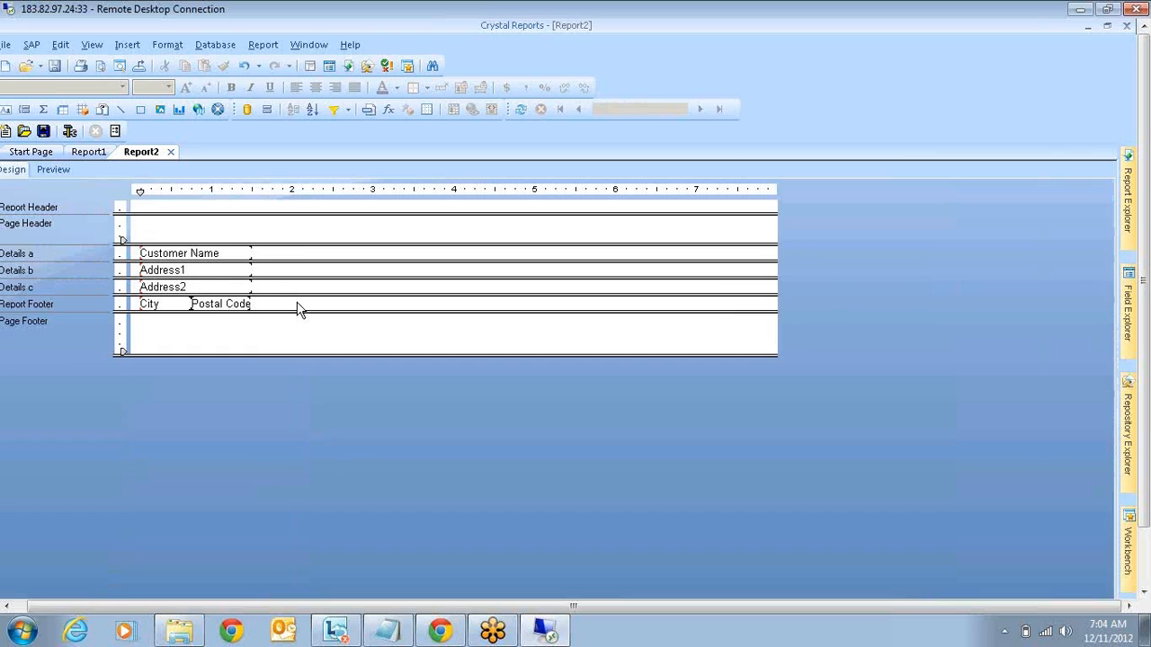
Start a new mailing label report.
{"action": "left_click", "coordinate": [153, 604]}
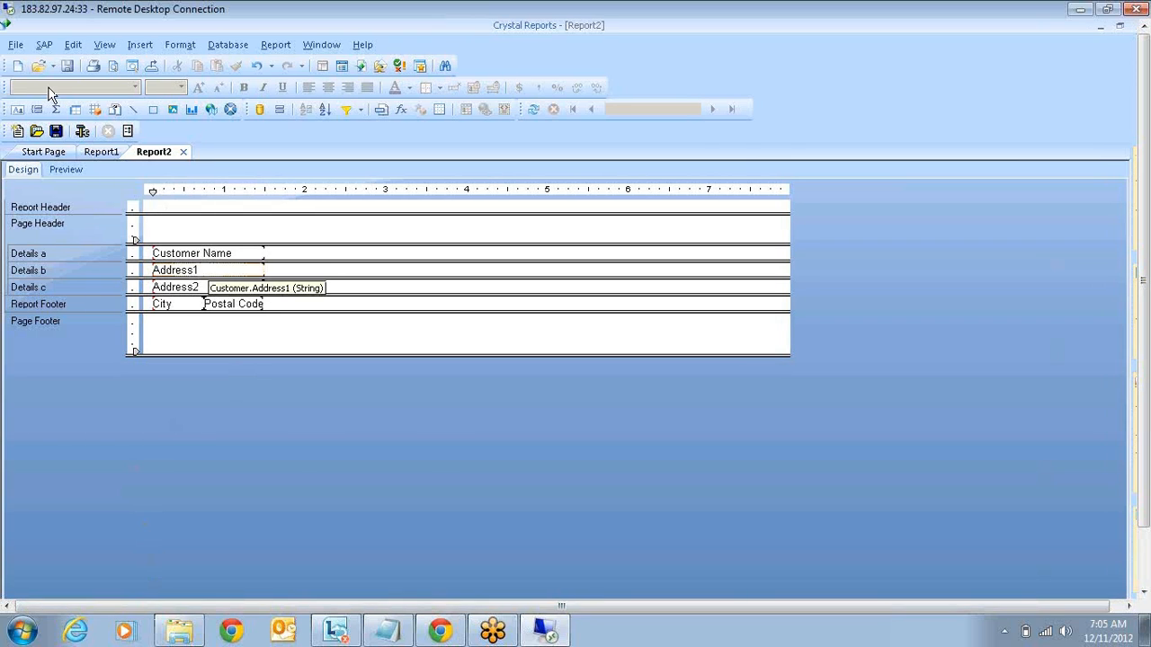
{"action": "left_click", "coordinate": [15, 47]}
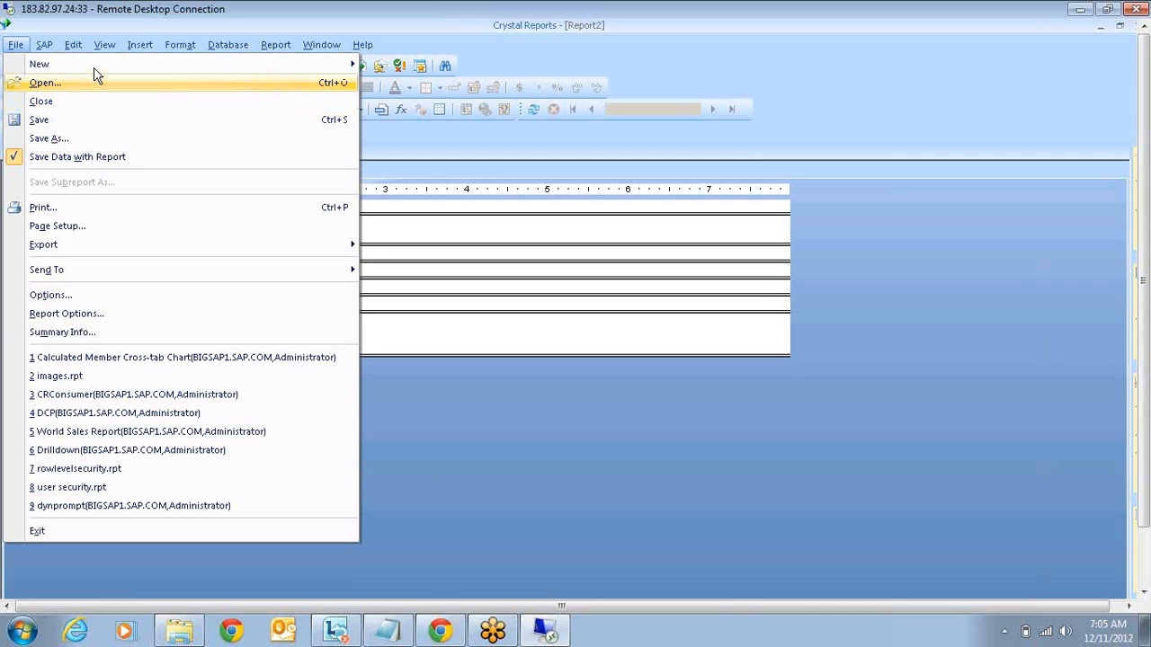
{"action": "mouse_move", "coordinate": [108, 63]}
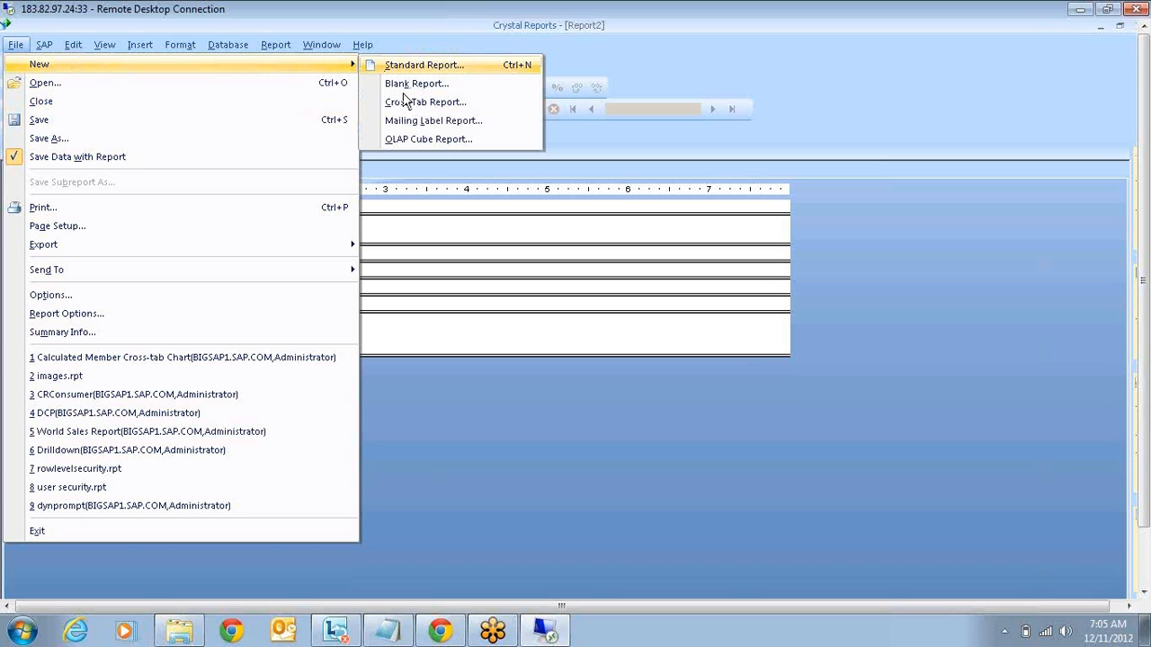
{"action": "left_click", "coordinate": [440, 124]}
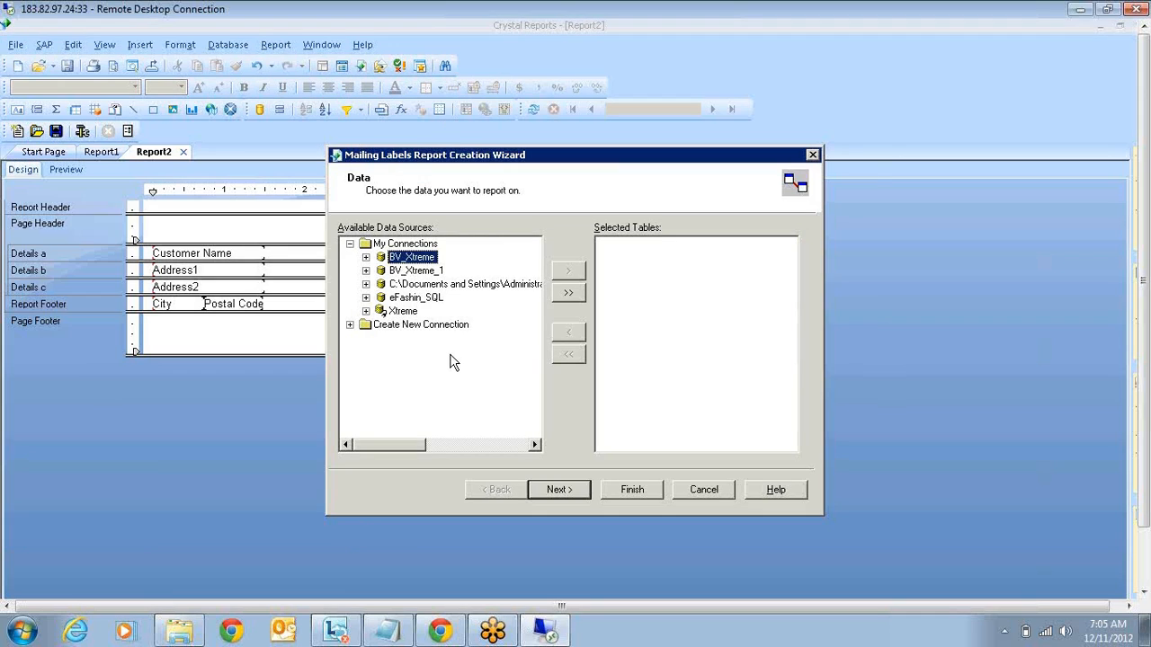
Select the Customer table from the Xtreme connection as the label report's data and continue to the field selection.
{"action": "left_click", "coordinate": [366, 310]}
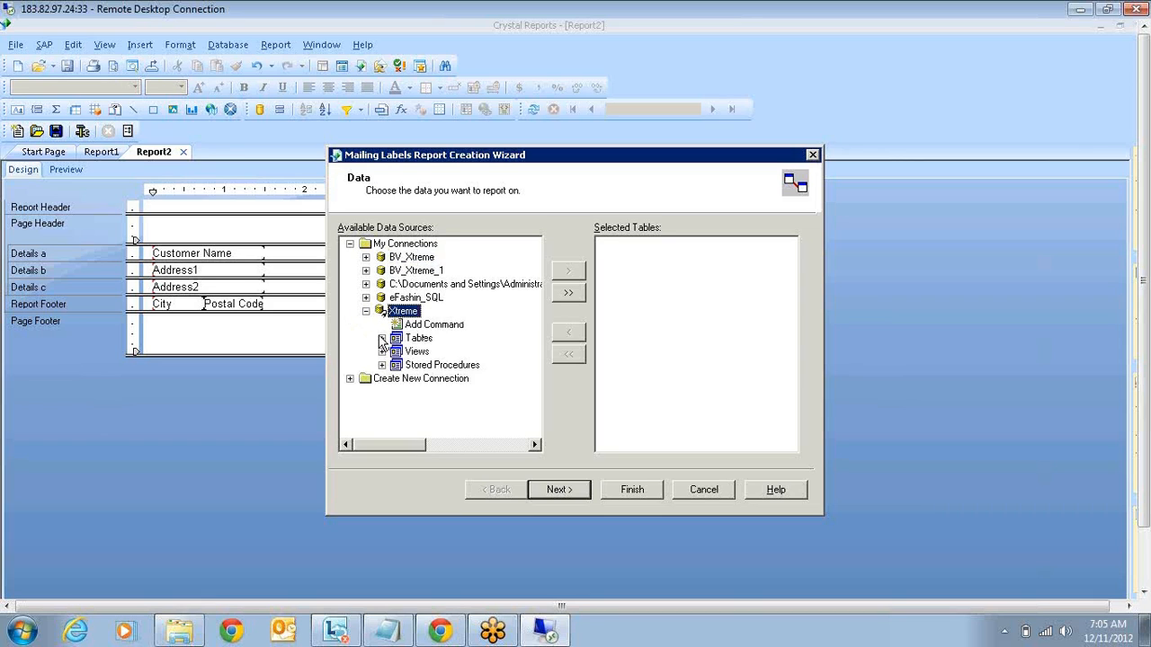
{"action": "left_click", "coordinate": [382, 338]}
{"action": "left_click", "coordinate": [440, 352]}
{"action": "left_click", "coordinate": [568, 270]}
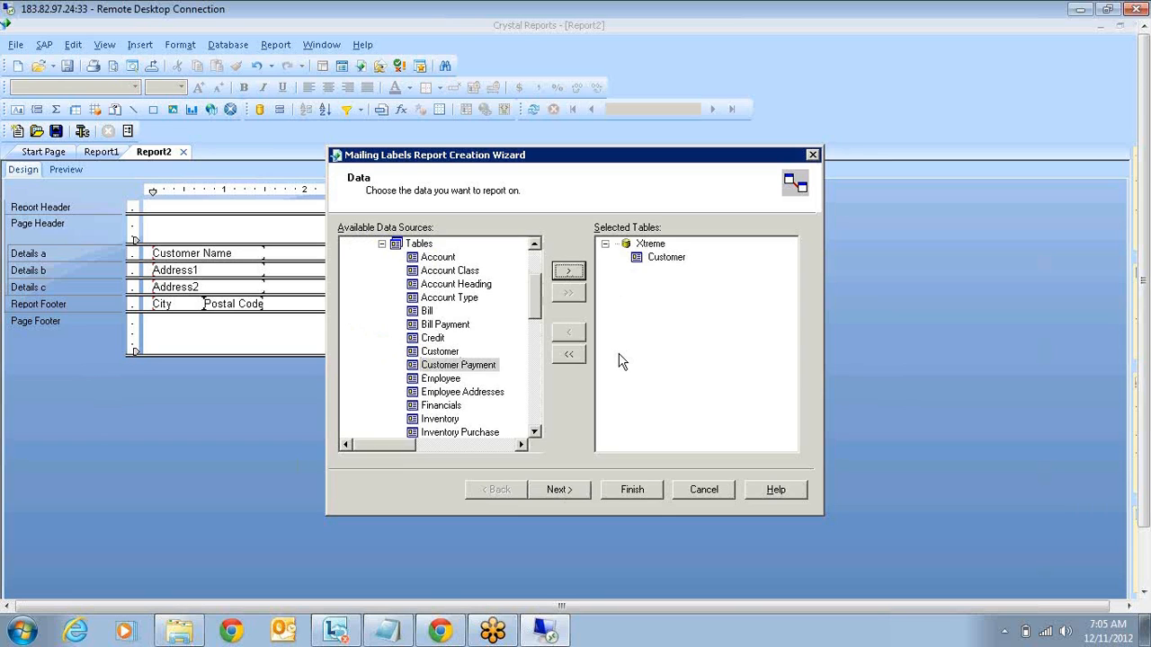
{"action": "key", "text": "Return"}
Add Customer Name, Address1, Address2, City and Postal Code to the label's displayed fields and continue to the label settings.
{"action": "left_click", "coordinate": [424, 287]}
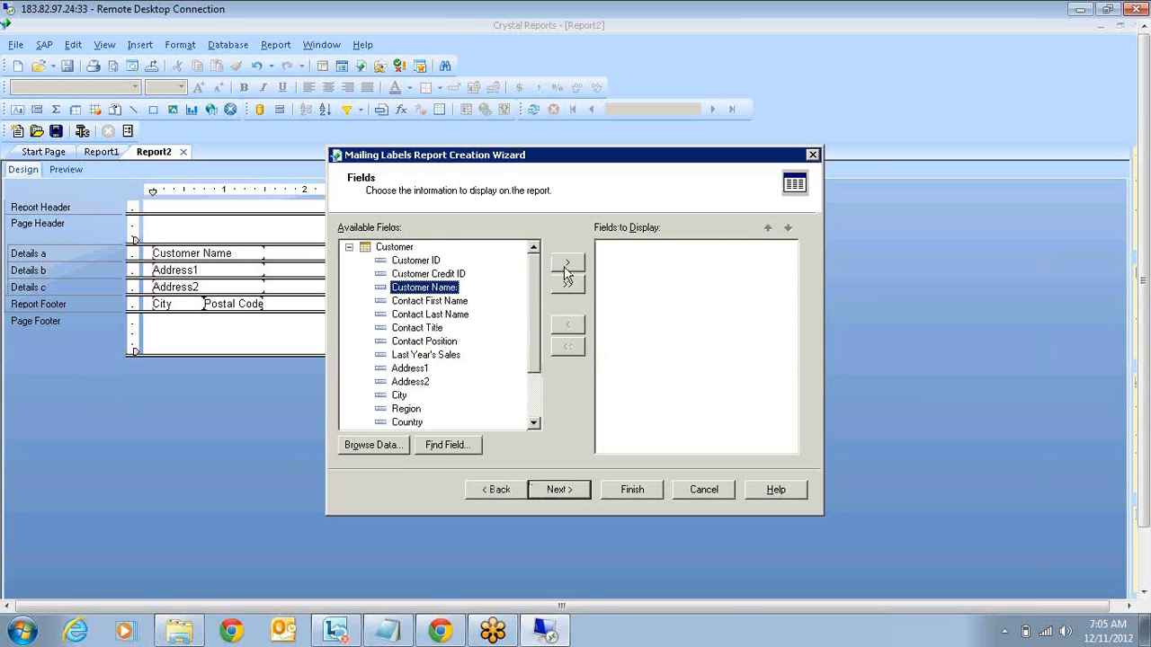
{"action": "left_click", "coordinate": [567, 270]}
{"action": "scroll", "coordinate": [423, 327], "scroll_direction": "down", "scroll_amount": 2}
{"action": "left_click", "coordinate": [410, 301]}
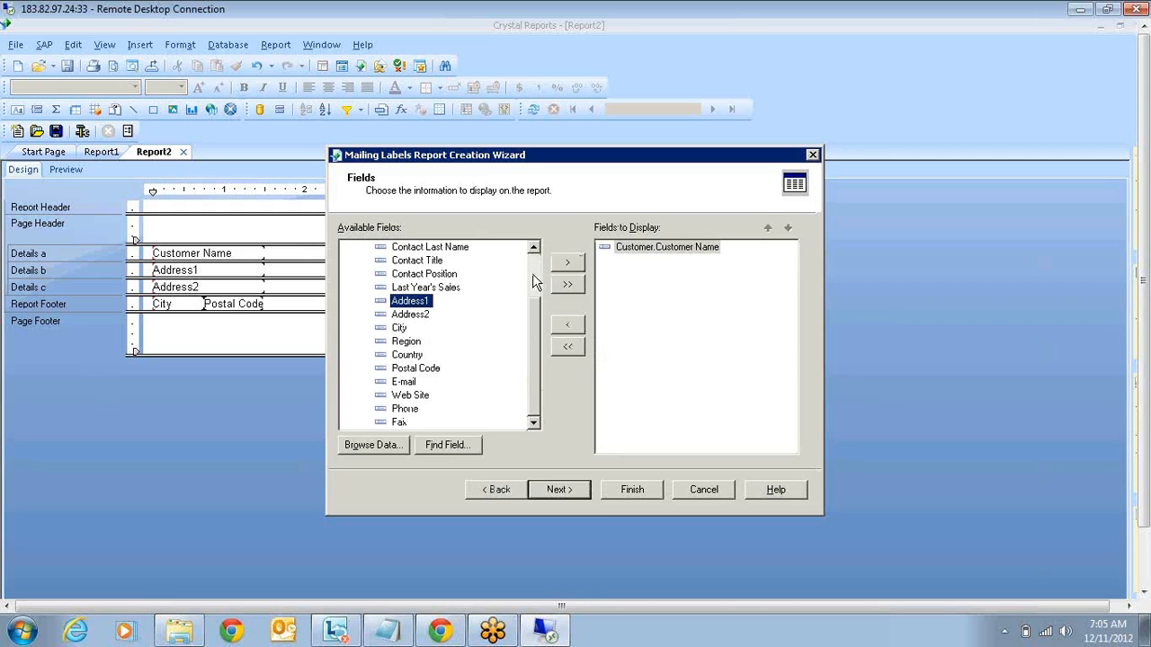
{"action": "left_click", "coordinate": [562, 267]}
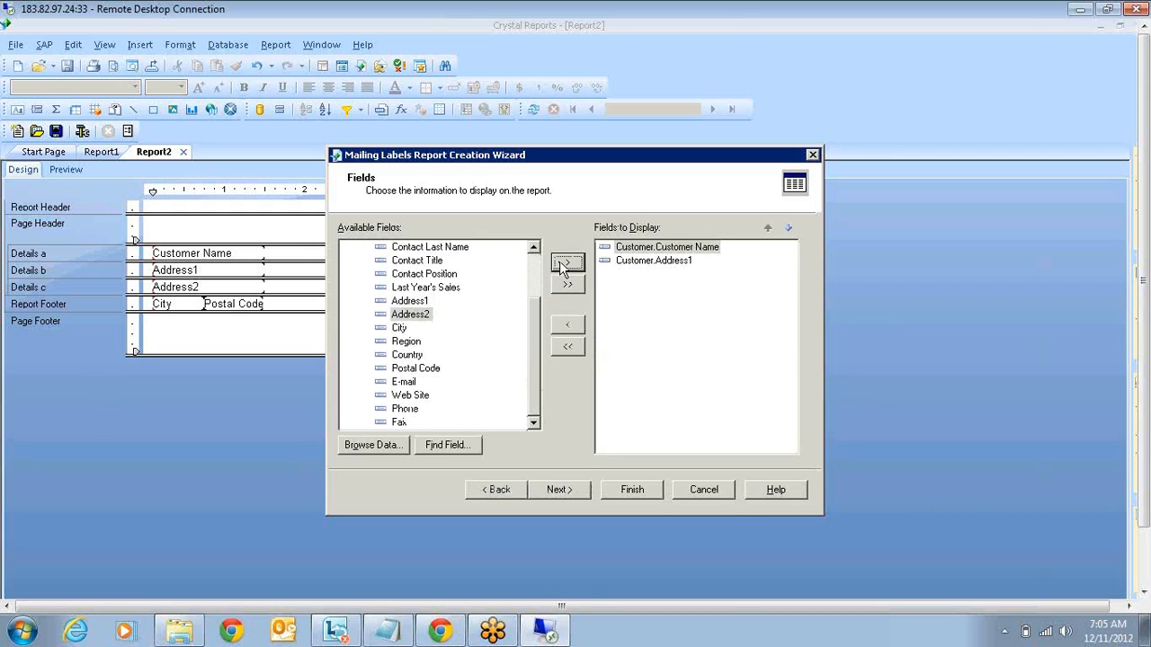
{"action": "left_click", "coordinate": [562, 266]}
{"action": "left_click", "coordinate": [566, 269]}
{"action": "left_click", "coordinate": [427, 368]}
{"action": "left_click", "coordinate": [566, 265]}
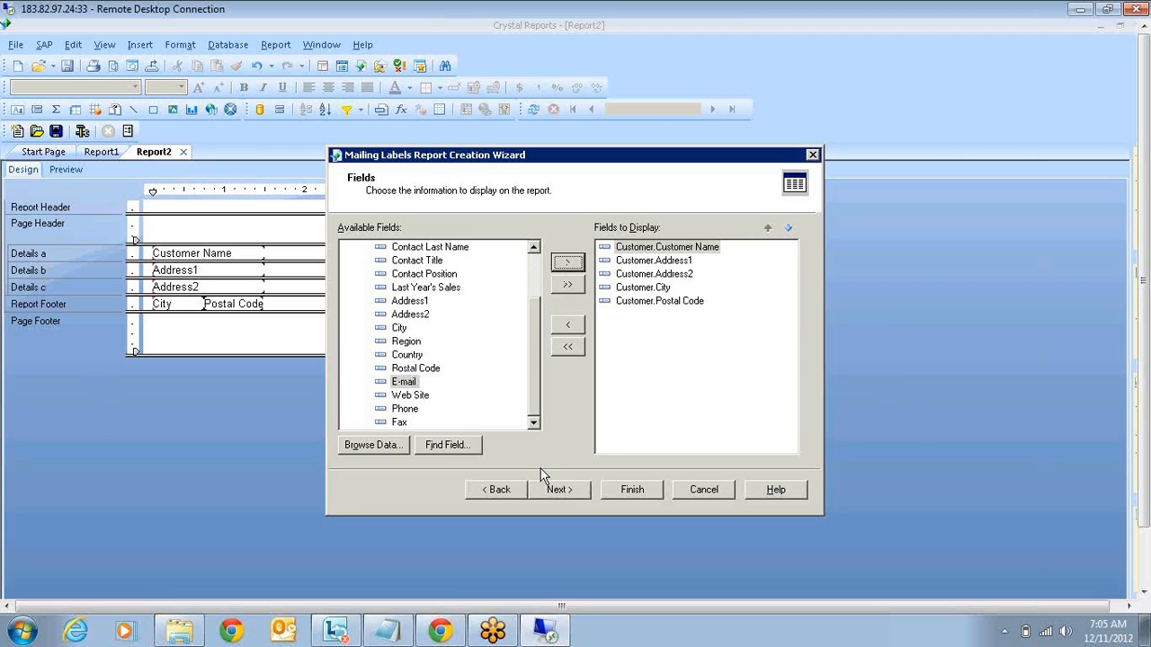
{"action": "left_click", "coordinate": [558, 489]}
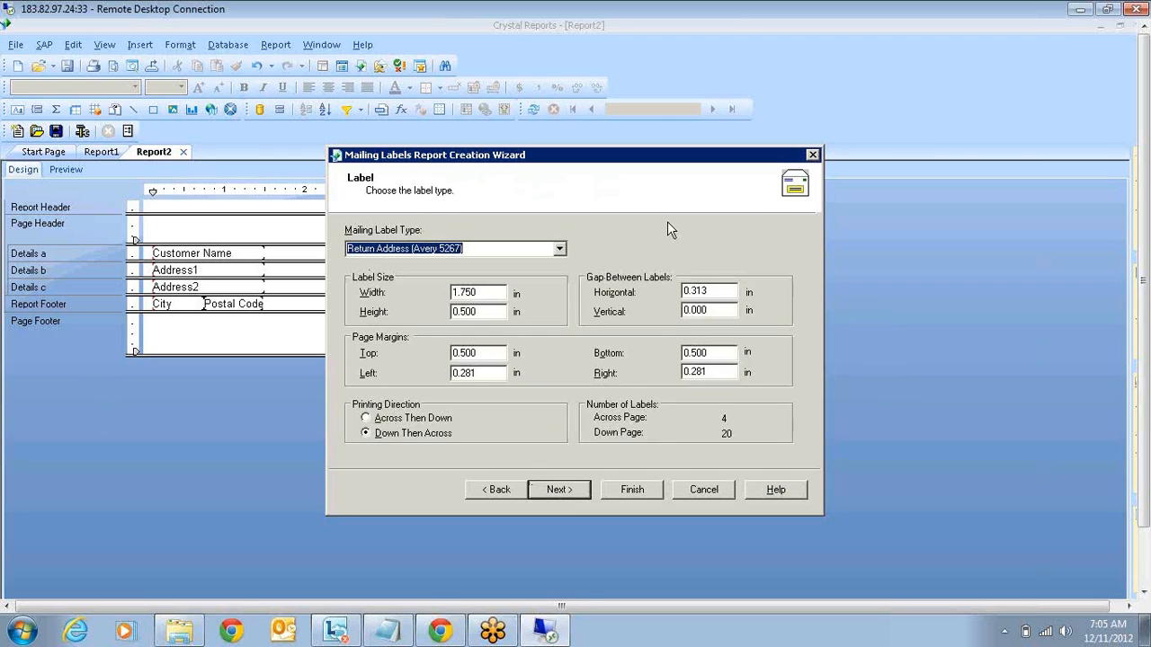
Open the choice of mailing label types.
{"action": "left_click", "coordinate": [560, 250]}
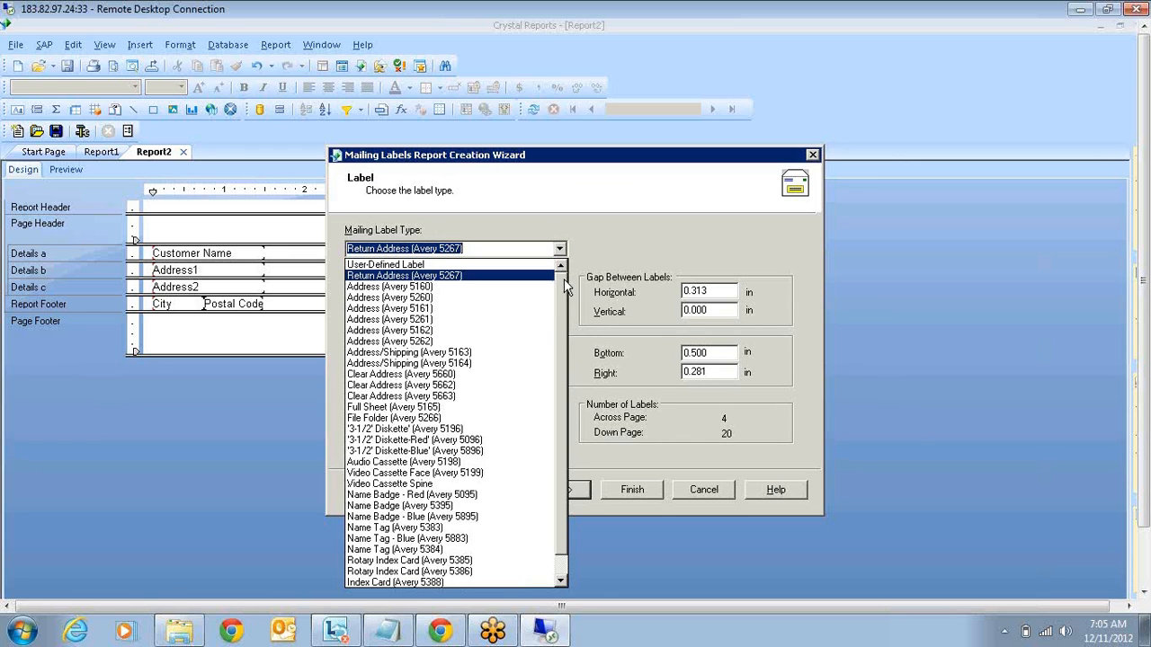
Finish the mailing label report with the Return Address (Avery 5267) label, Down Then Across printing direction and no record filter.
{"action": "left_click", "coordinate": [608, 221]}
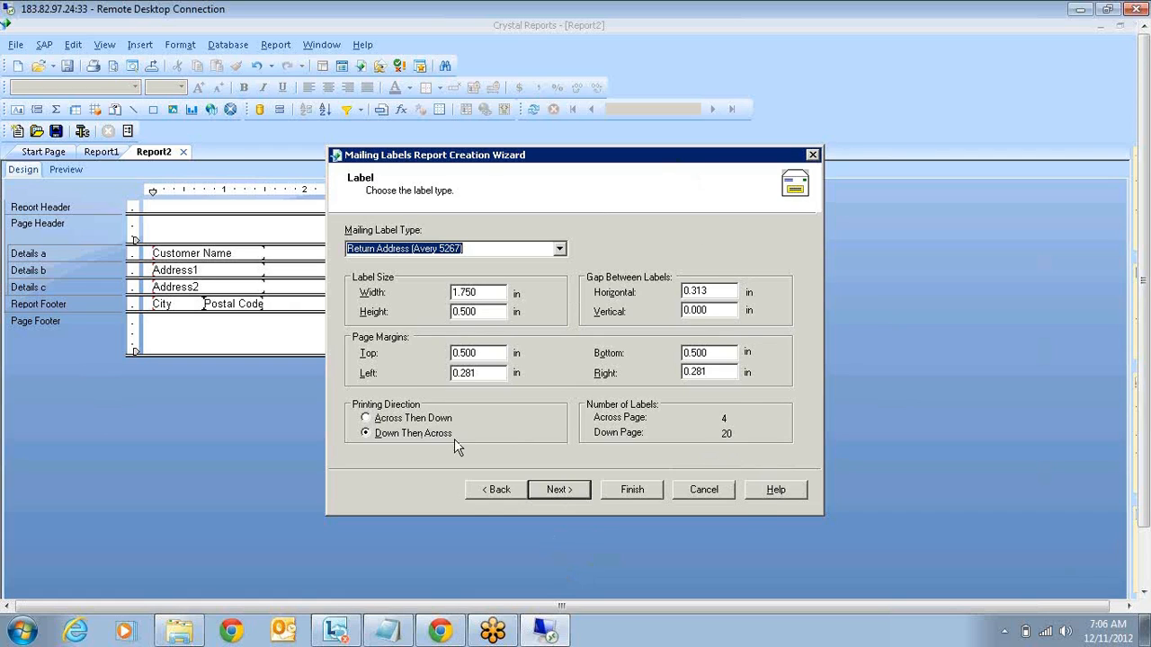
{"action": "left_click", "coordinate": [399, 419]}
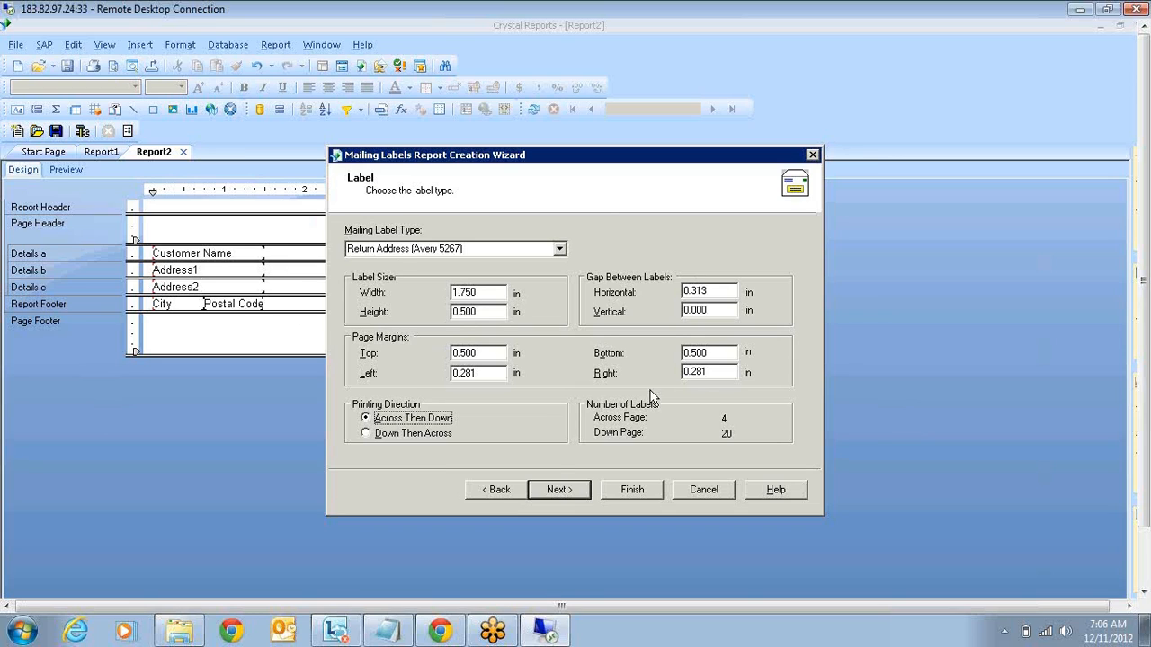
{"action": "left_click", "coordinate": [416, 439]}
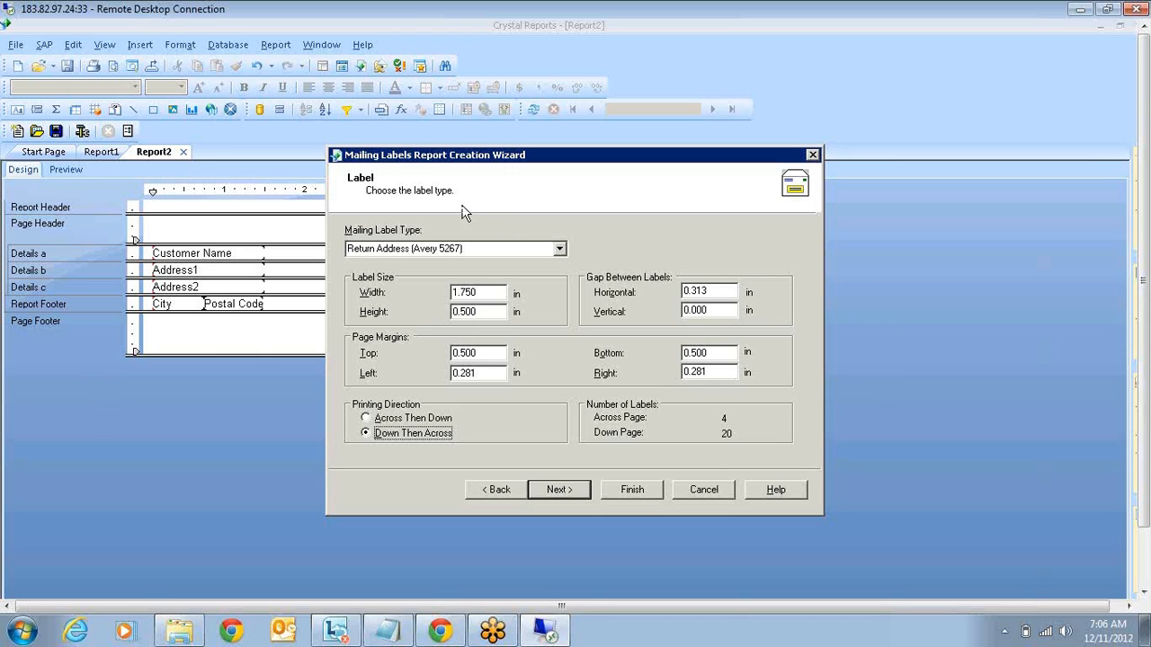
{"action": "left_click", "coordinate": [559, 249]}
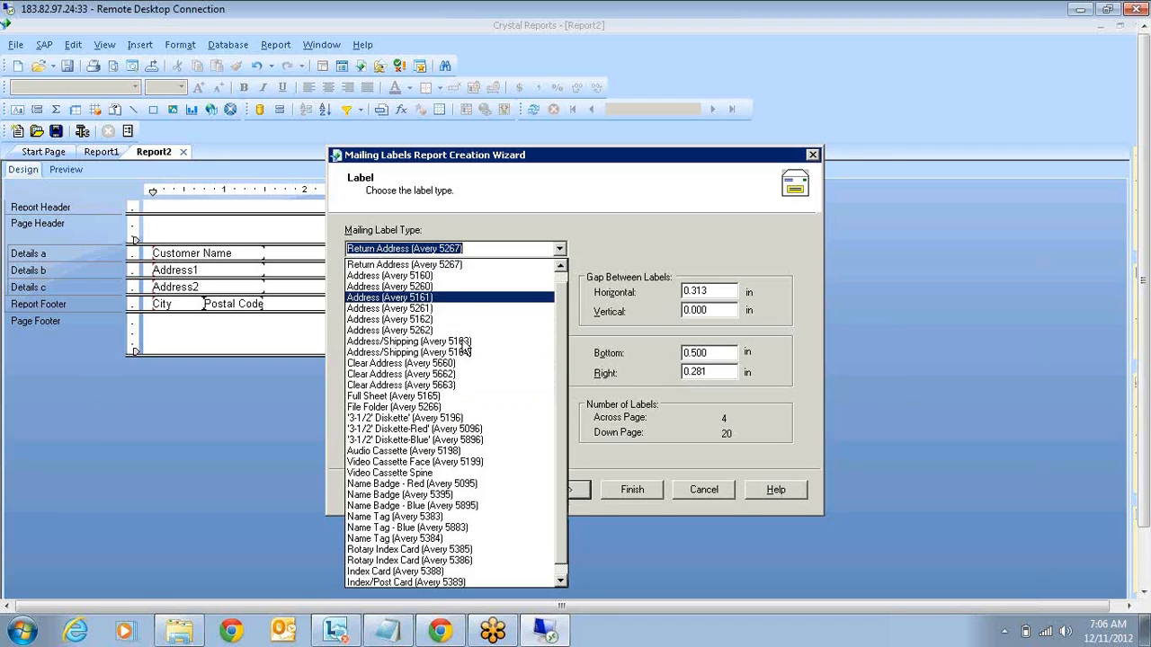
{"action": "left_click", "coordinate": [593, 422]}
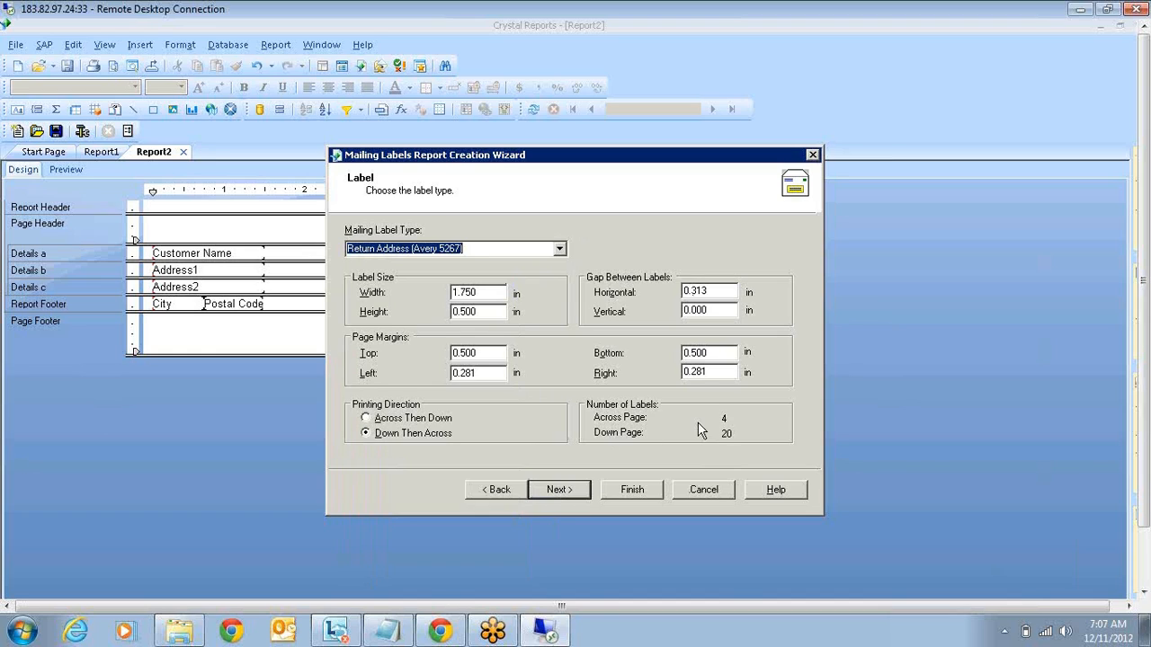
{"action": "left_click", "coordinate": [566, 489]}
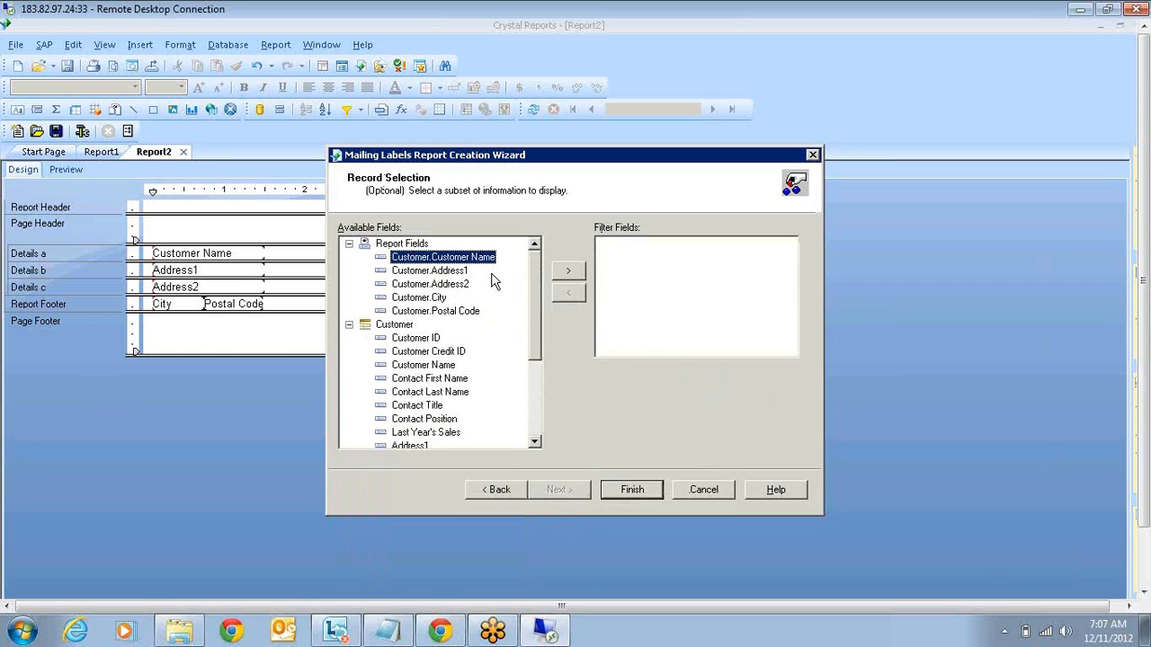
{"action": "left_click", "coordinate": [632, 490]}
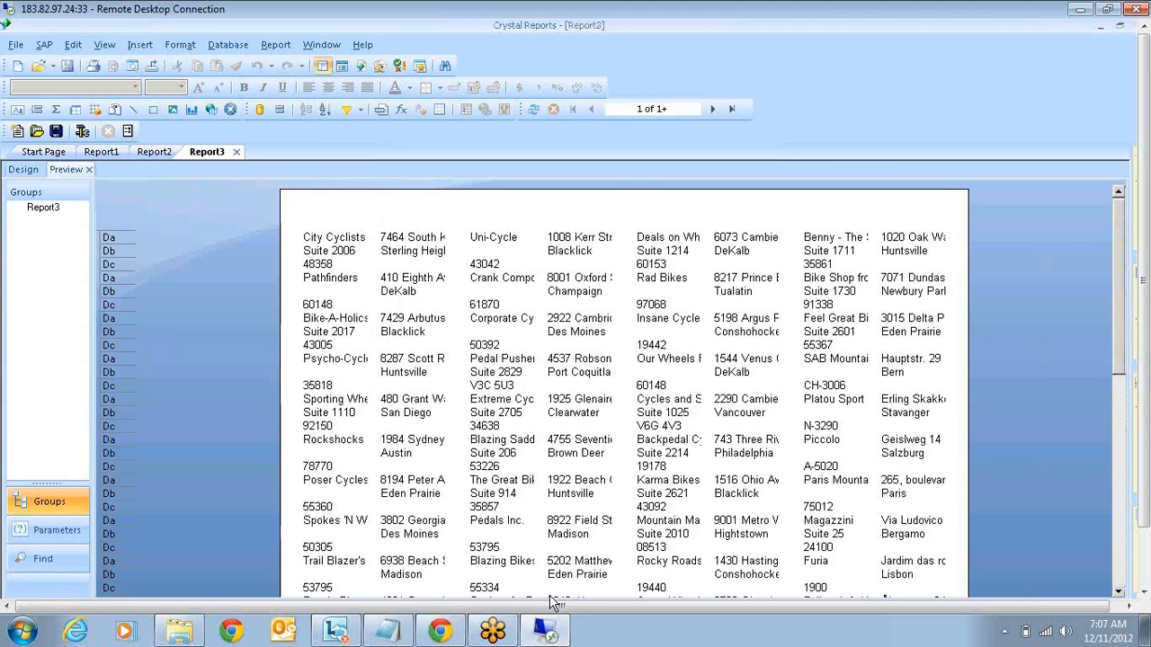
Examine how the name, address, city and postal code fields are laid out in Report3's detail sections in design view.
{"action": "left_click", "coordinate": [23, 170]}
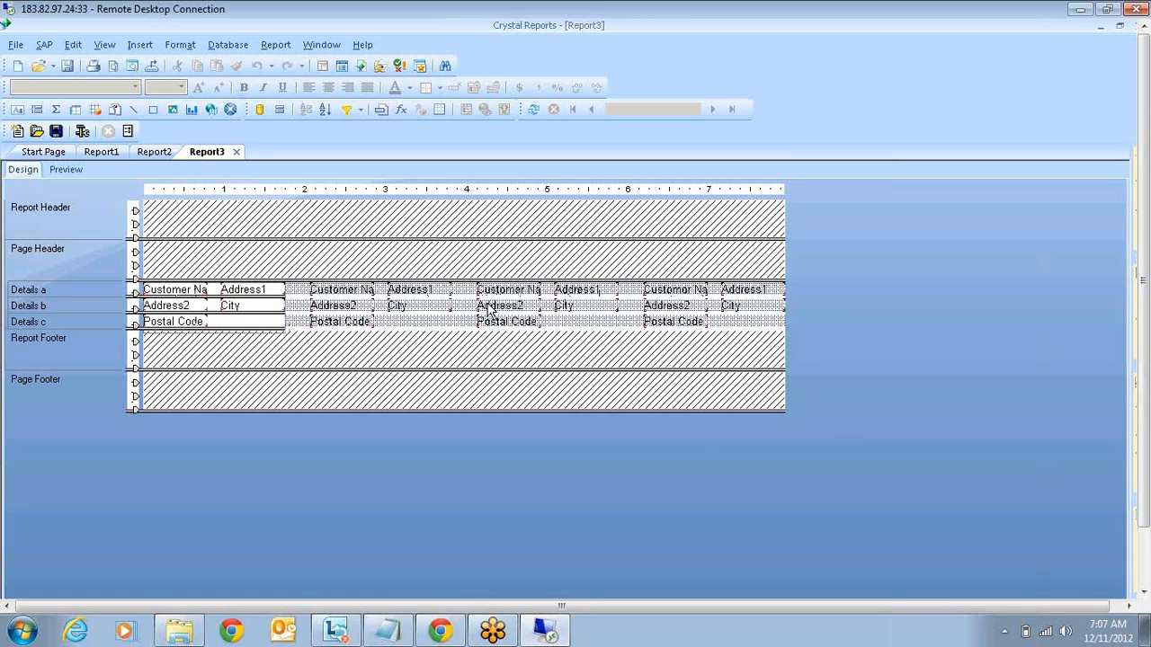
{"action": "left_click", "coordinate": [258, 293]}
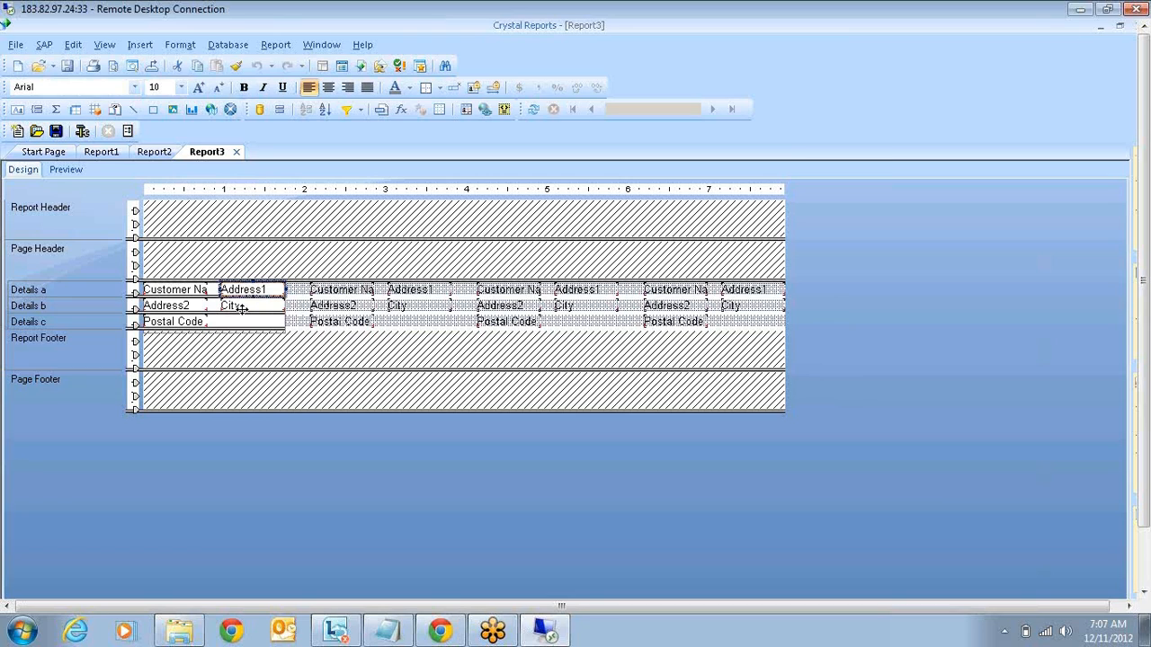
{"action": "left_click", "coordinate": [241, 308]}
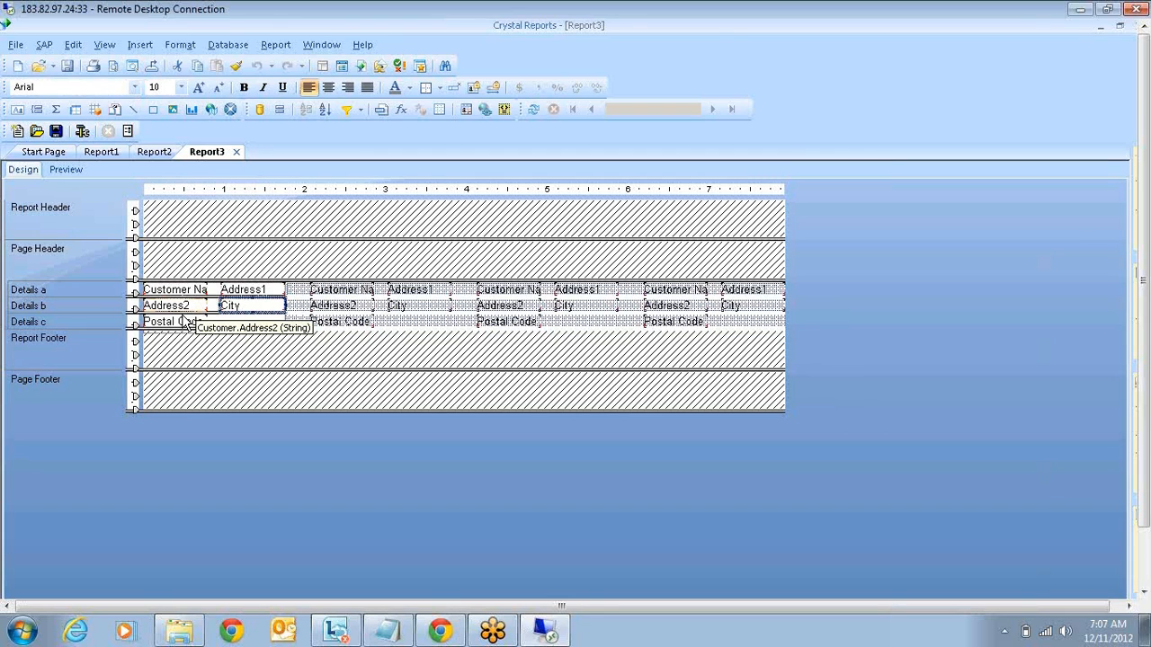
{"action": "right_click", "coordinate": [93, 304]}
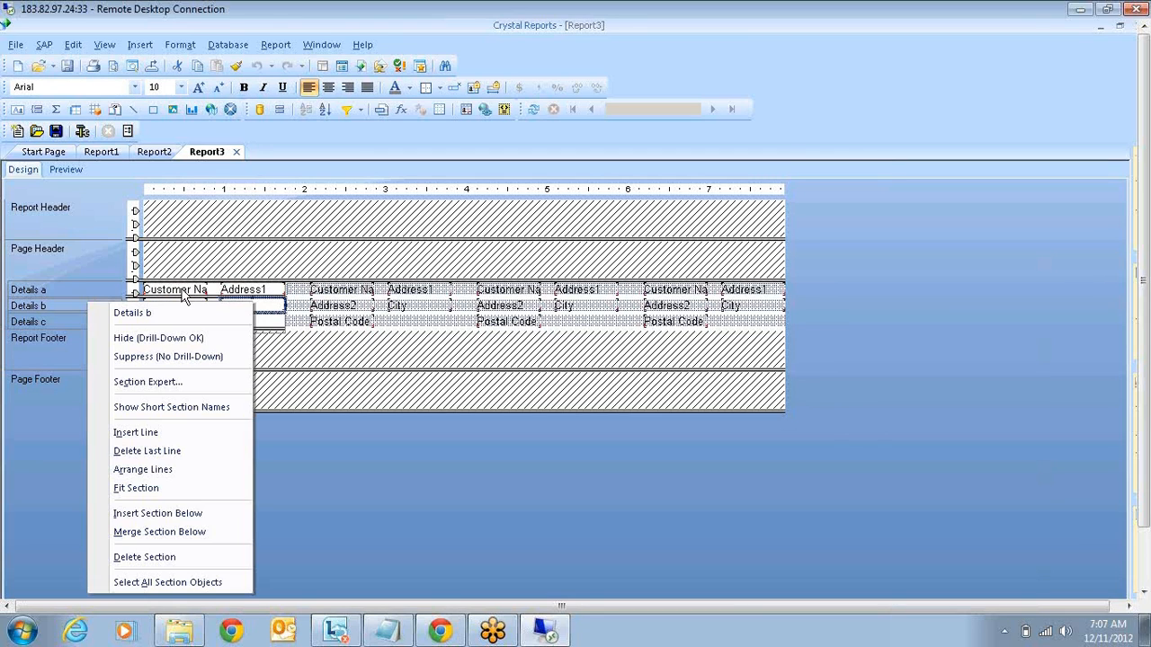
{"action": "left_click", "coordinate": [240, 289]}
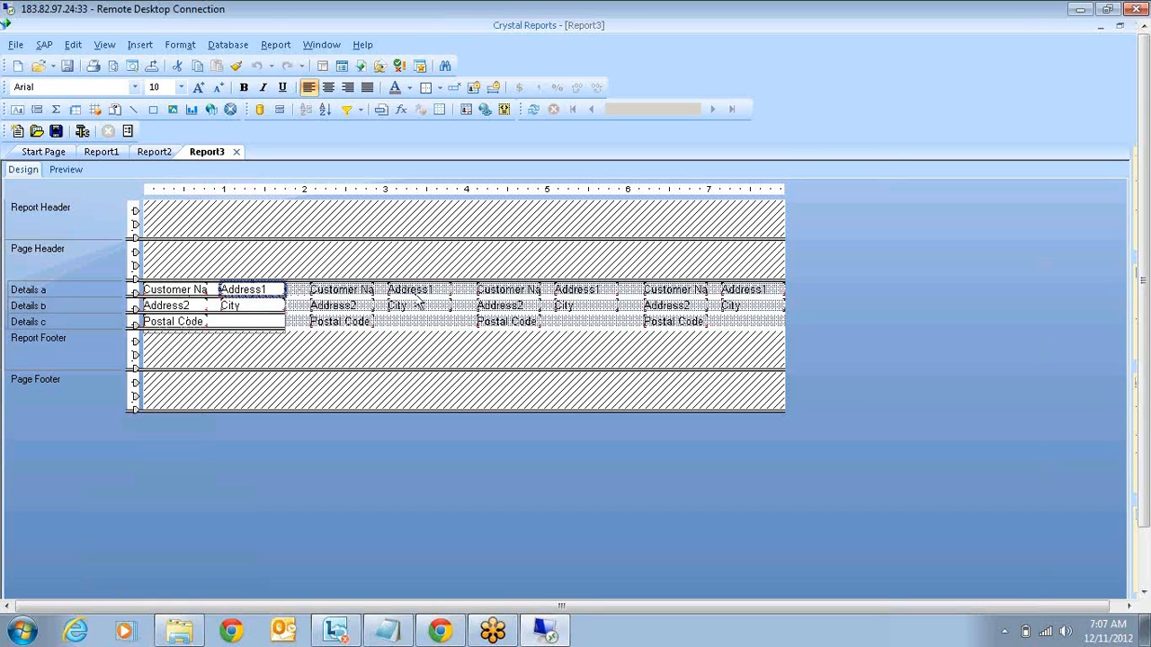
Preview the address output of Report2 and return to its design view.
{"action": "left_click", "coordinate": [153, 153]}
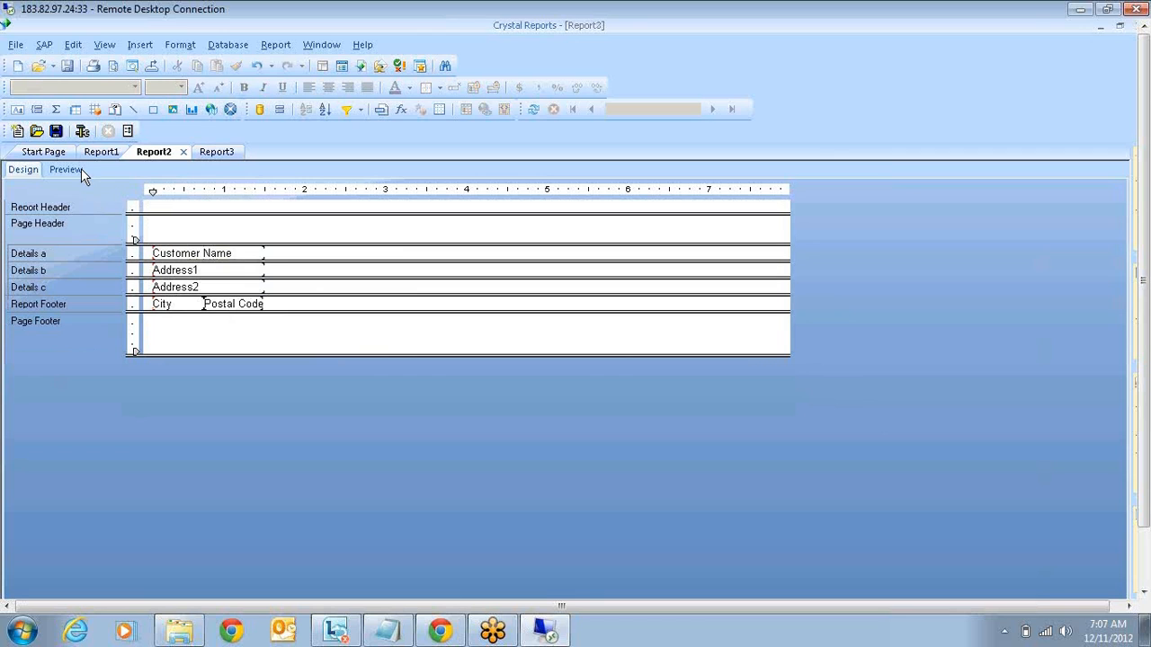
{"action": "left_click", "coordinate": [67, 170]}
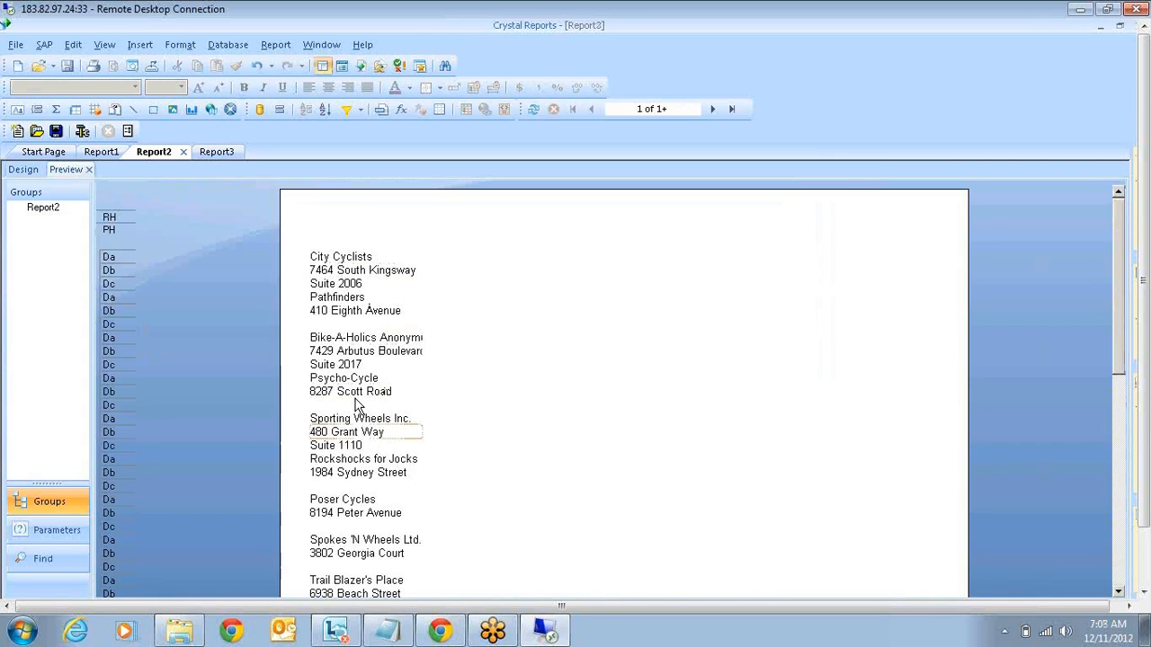
{"action": "left_click", "coordinate": [27, 169]}
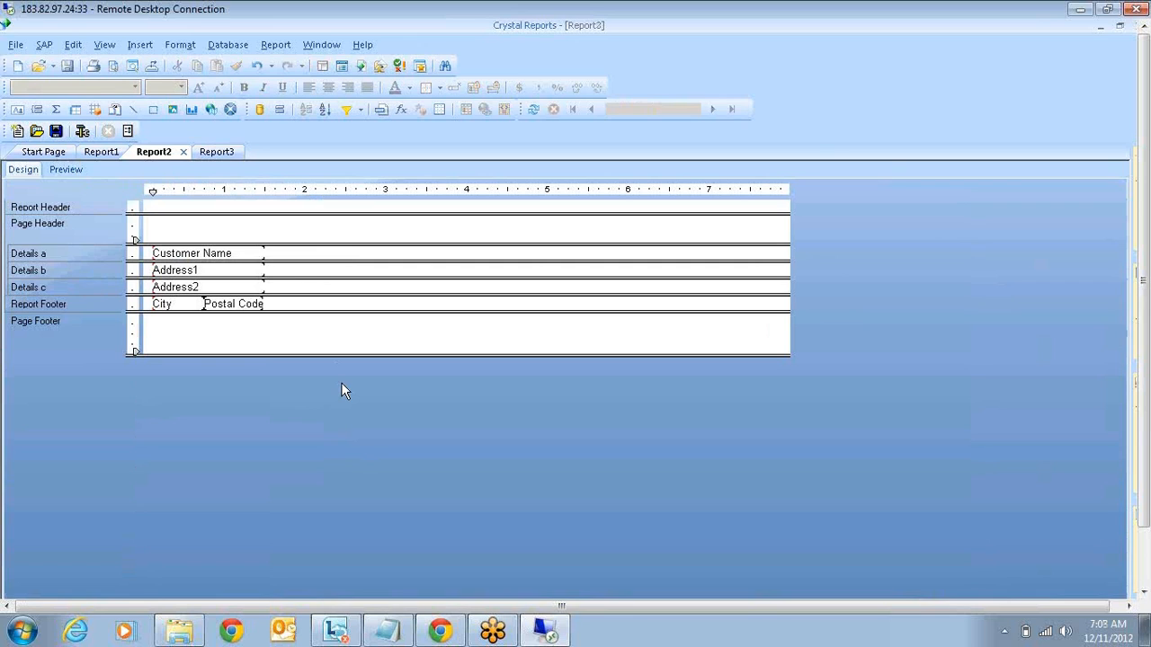
Use the Section Expert to format Report2's Details section with multiple columns and a detail width of 2 in.
{"action": "right_click", "coordinate": [51, 259]}
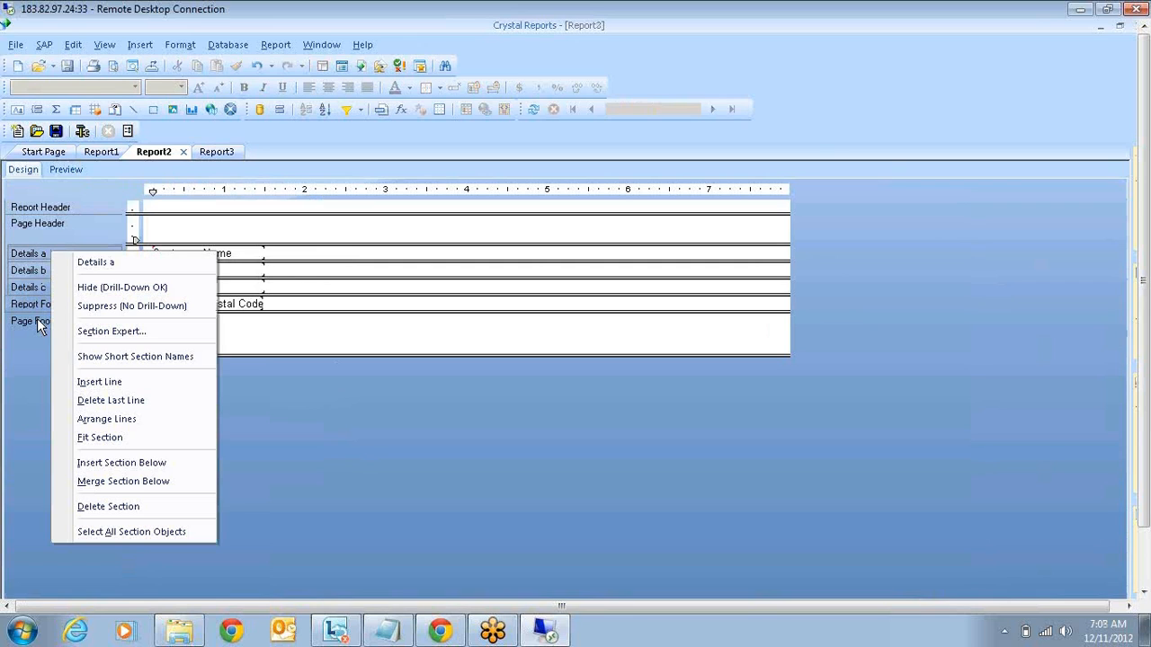
{"action": "left_click", "coordinate": [112, 331]}
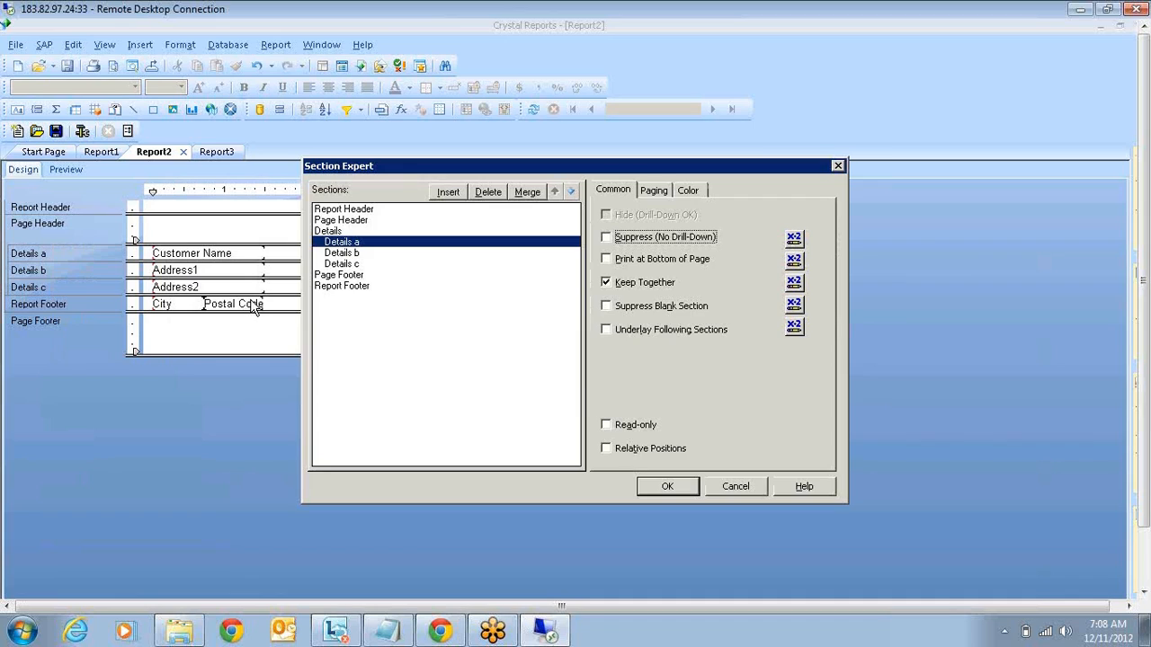
{"action": "left_click", "coordinate": [331, 231]}
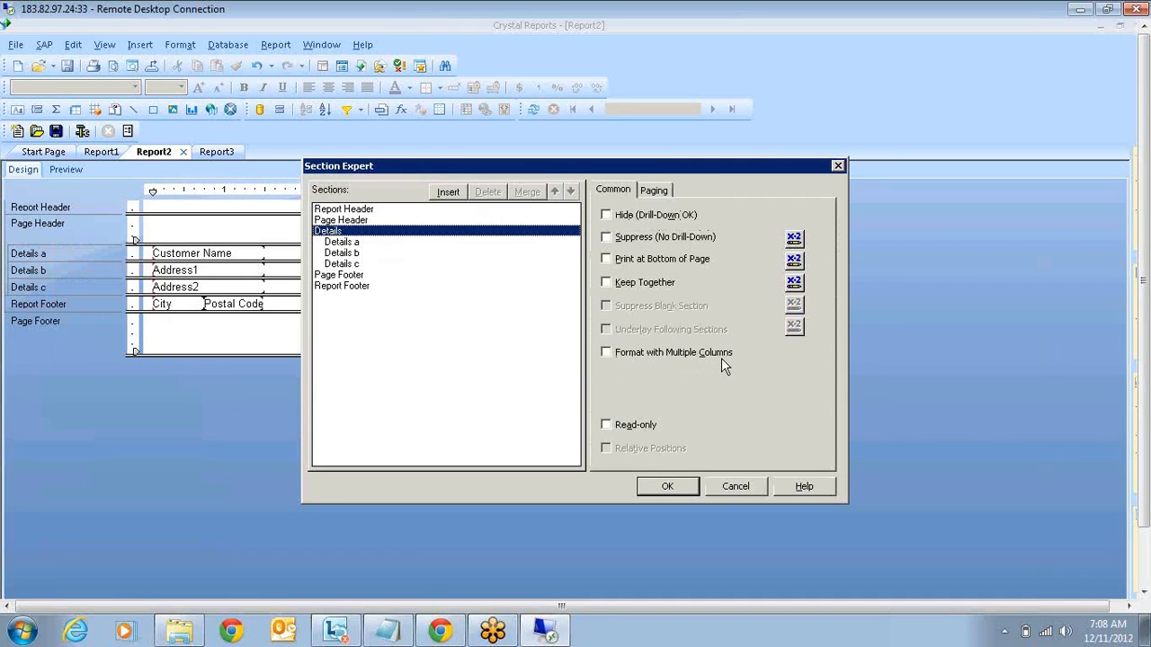
{"action": "left_click", "coordinate": [609, 354]}
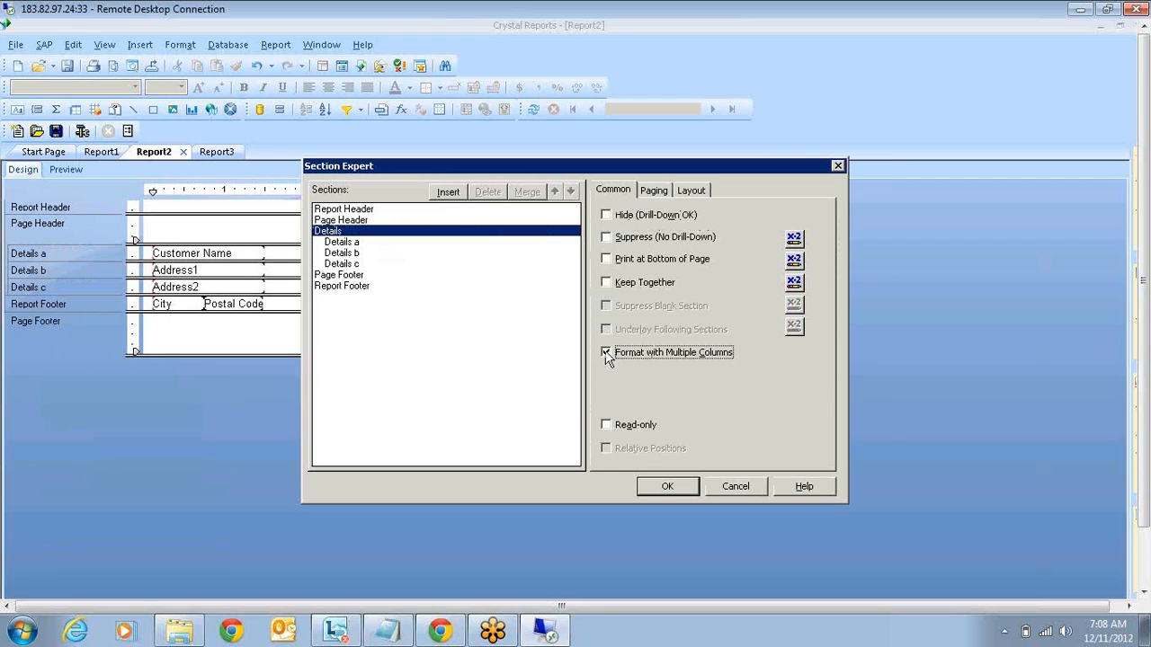
{"action": "left_click", "coordinate": [693, 191]}
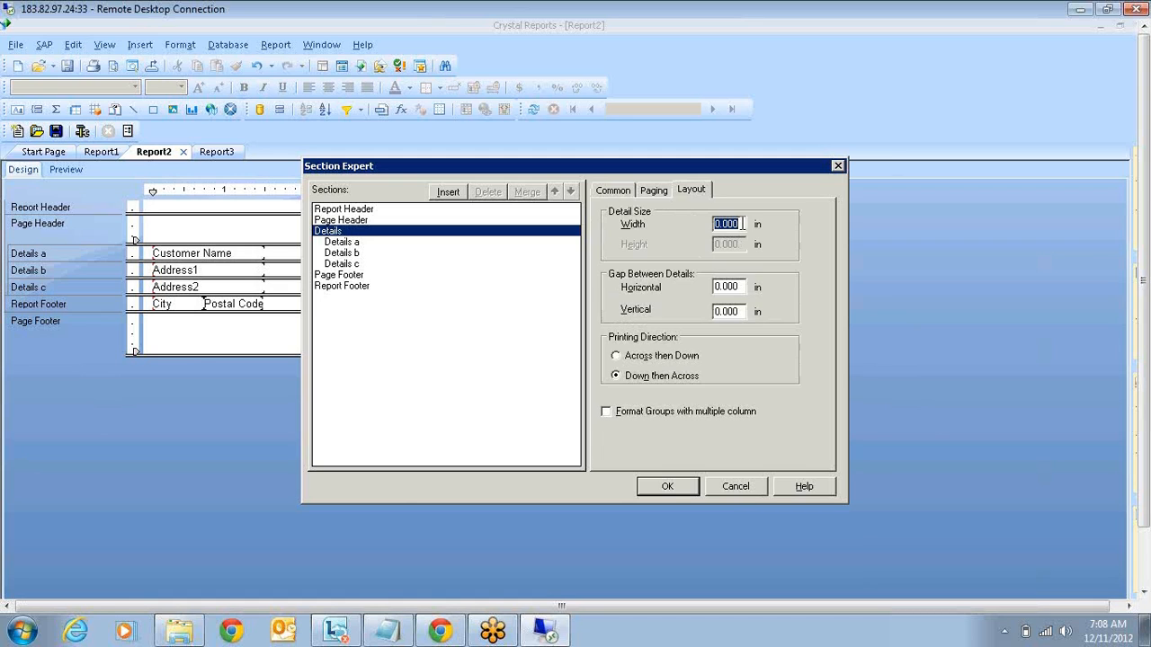
{"action": "type", "text": "1"}
{"action": "key", "text": "BackSpace"}
{"action": "type", "text": "2"}
{"action": "left_click", "coordinate": [667, 487]}
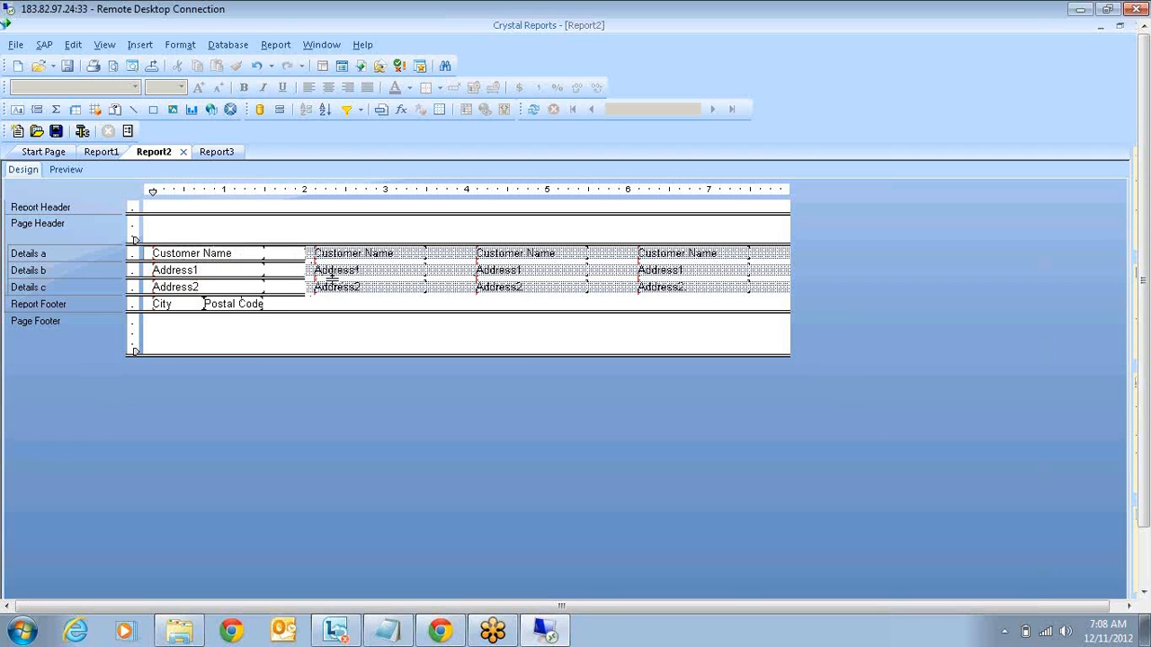
Preview Report2 and check the arrangement of the customer addresses across and down the page.
{"action": "left_click", "coordinate": [67, 169]}
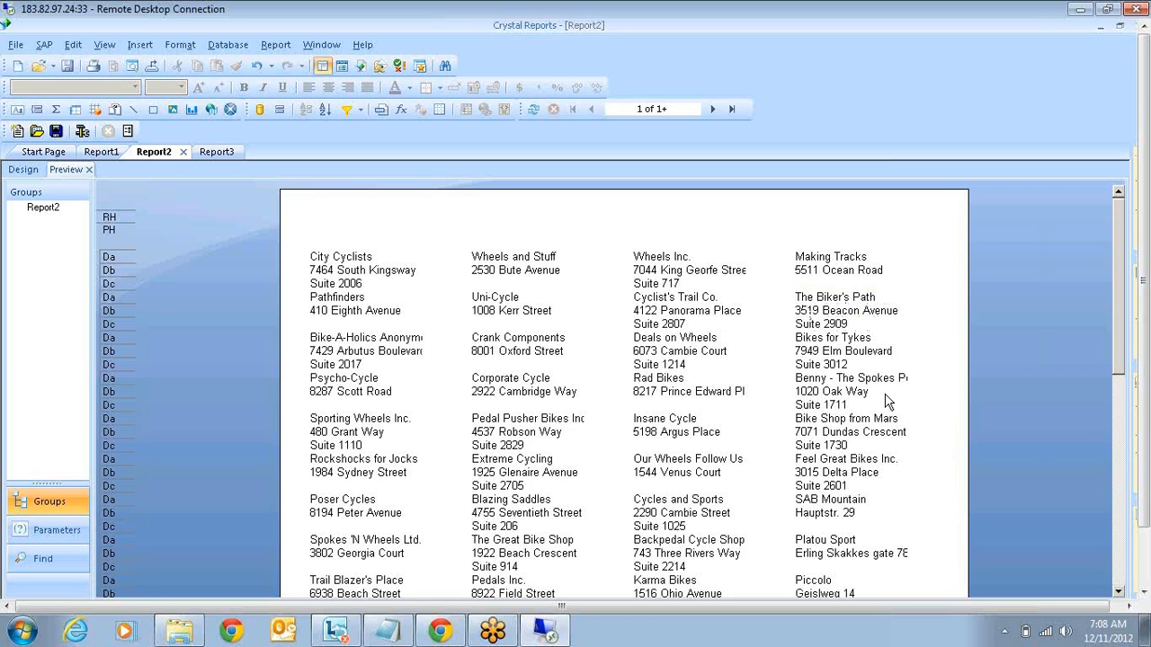
{"action": "scroll", "coordinate": [881, 412], "scroll_direction": "down", "scroll_amount": 5}
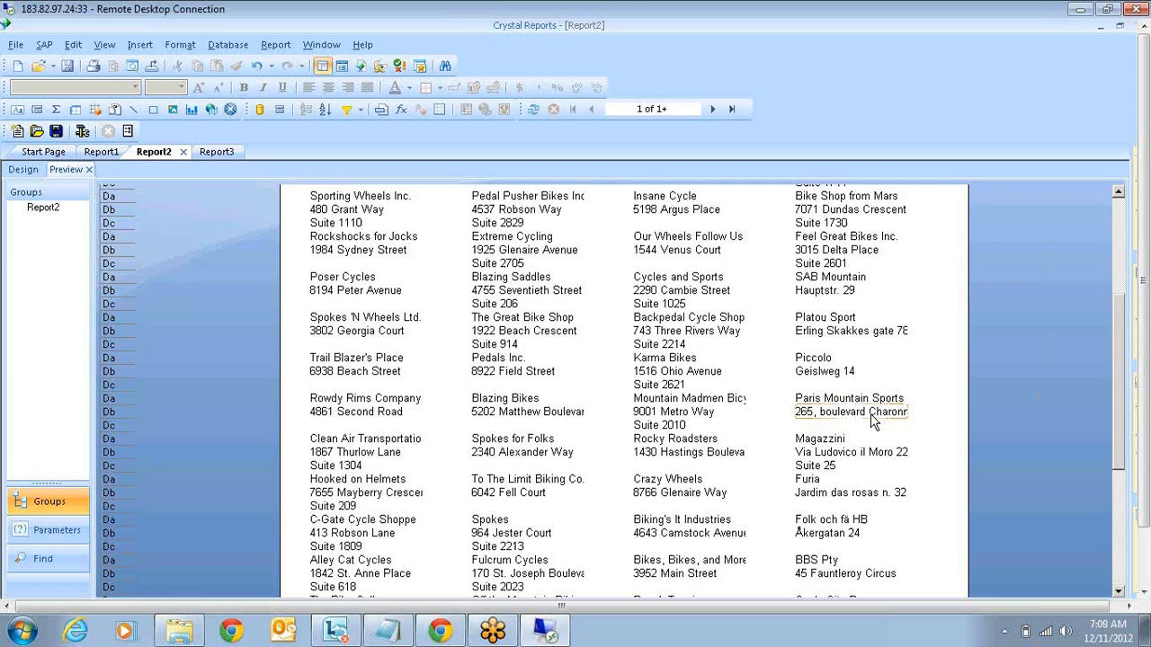
{"action": "scroll", "coordinate": [873, 423], "scroll_direction": "up", "scroll_amount": 5}
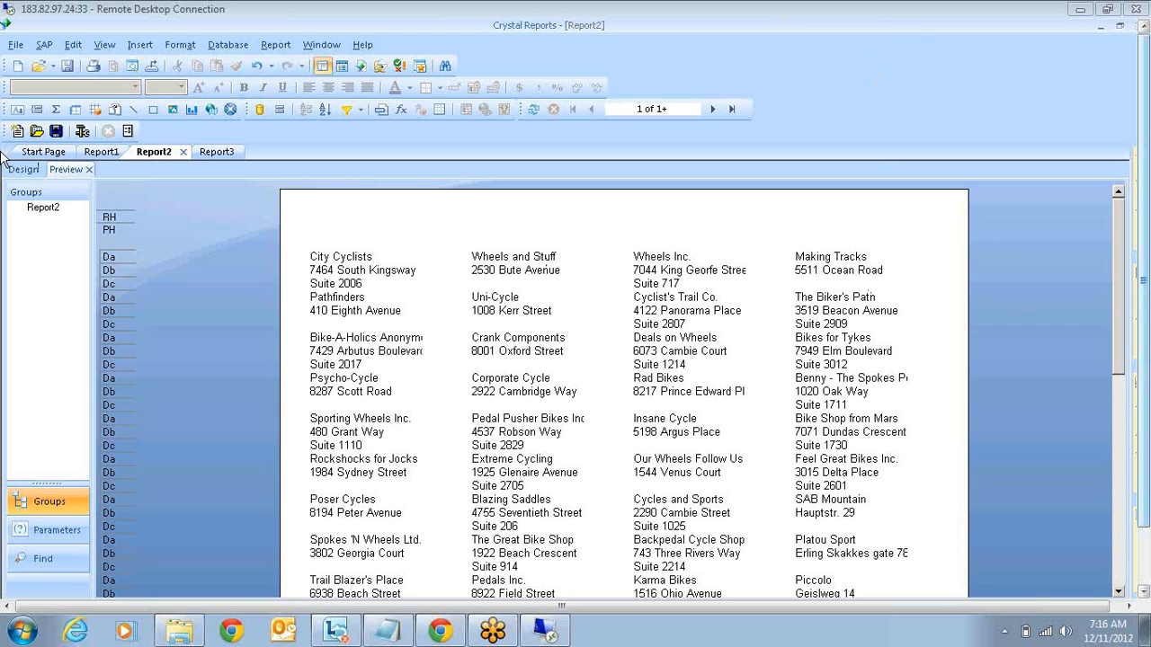
Check the new report types, then locate Sales Reports.cub in the Downloads\en\Samples\Databases folder under My Documents.
{"action": "left_click", "coordinate": [16, 45]}
{"action": "mouse_move", "coordinate": [54, 64]}
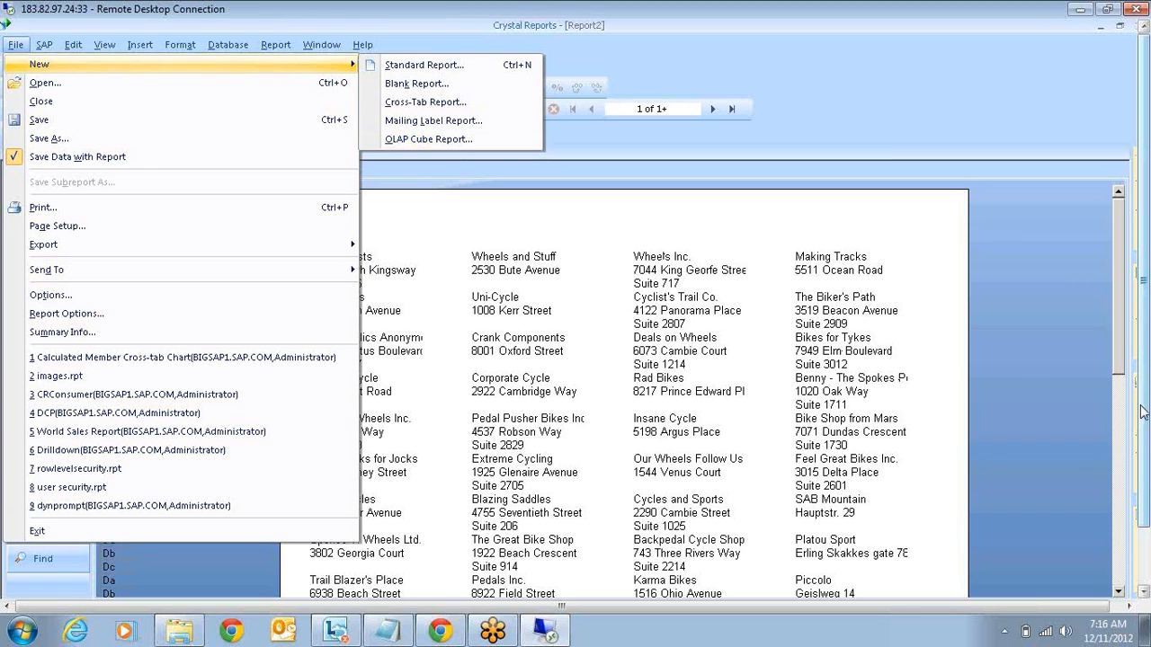
{"action": "left_click_drag", "start_coordinate": [1142, 412], "coordinate": [1149, 458]}
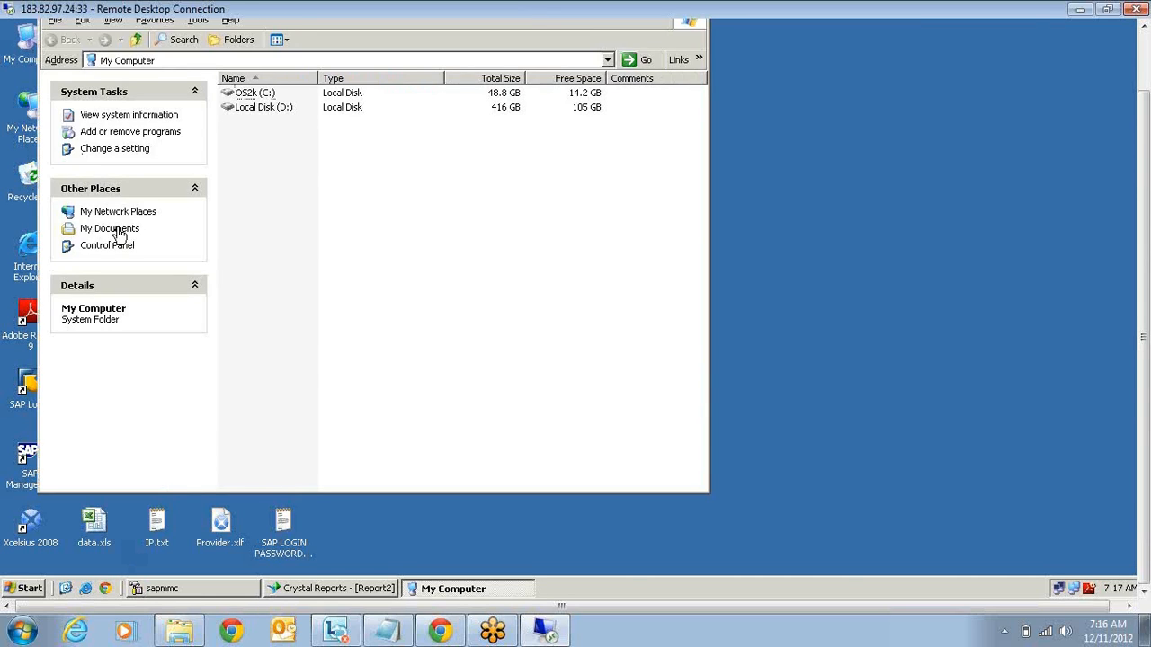
{"action": "left_click", "coordinate": [110, 228]}
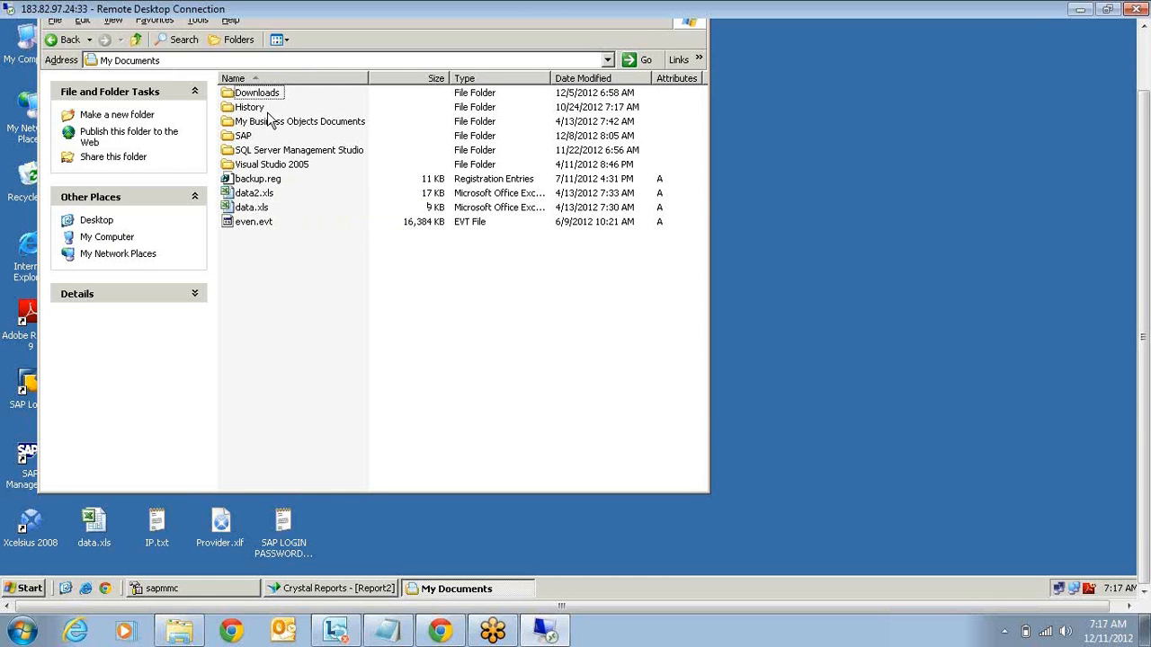
{"action": "double_click", "coordinate": [261, 94]}
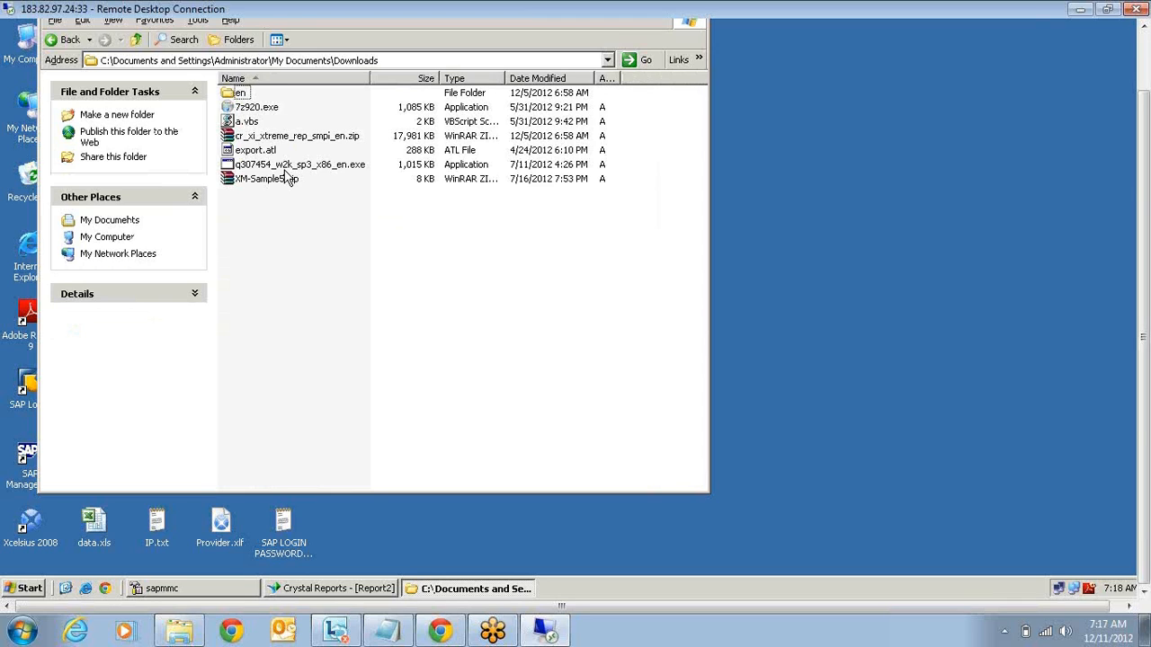
{"action": "double_click", "coordinate": [240, 92]}
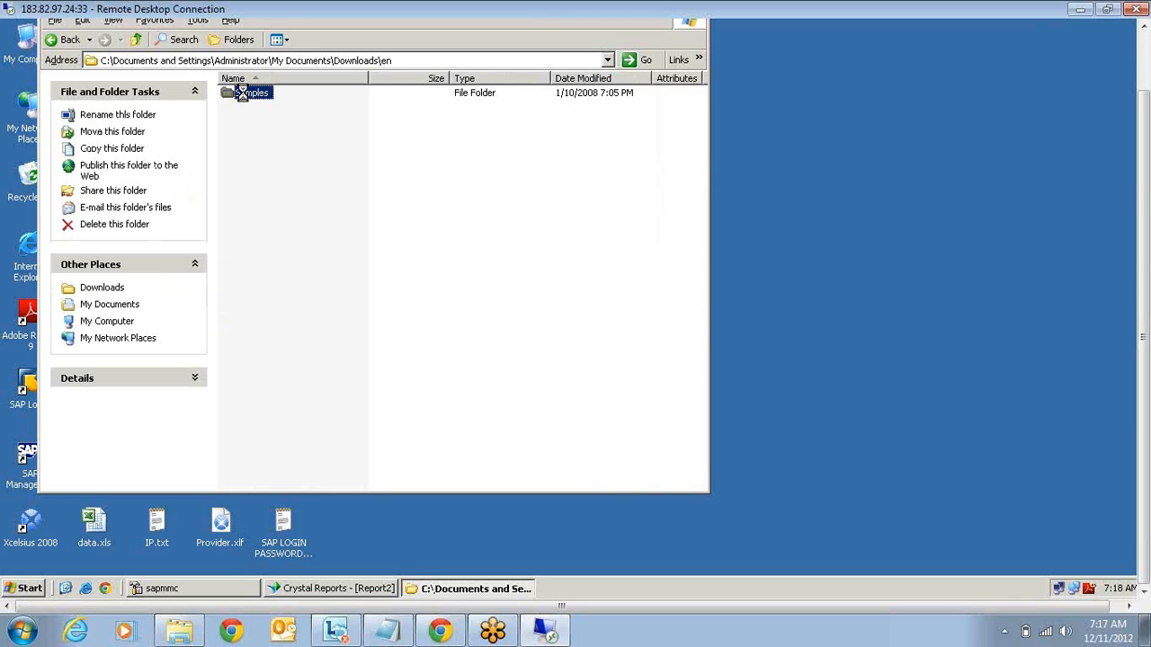
{"action": "double_click", "coordinate": [241, 94]}
{"action": "double_click", "coordinate": [244, 94]}
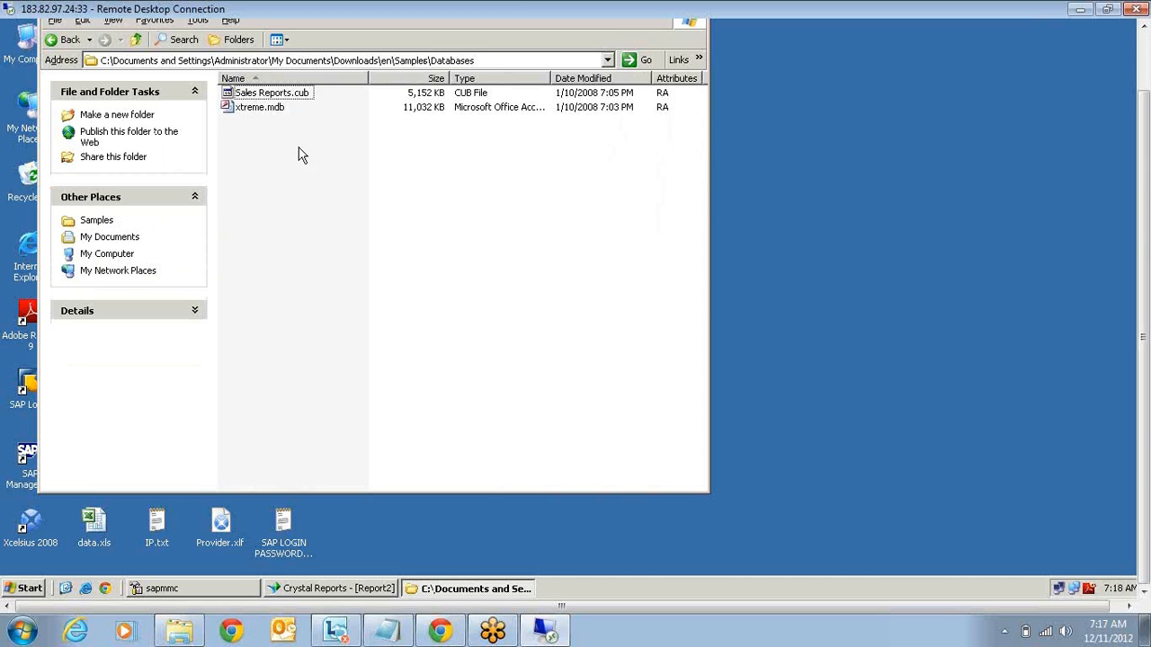
{"action": "left_click", "coordinate": [285, 97]}
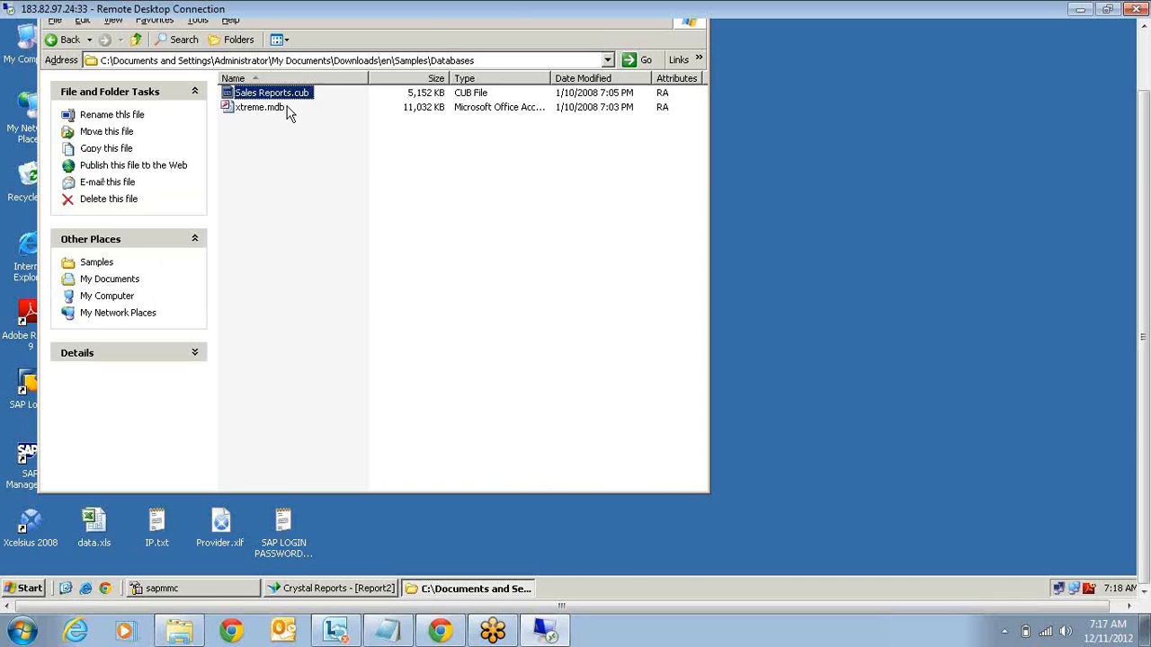
{"action": "left_click", "coordinate": [288, 109]}
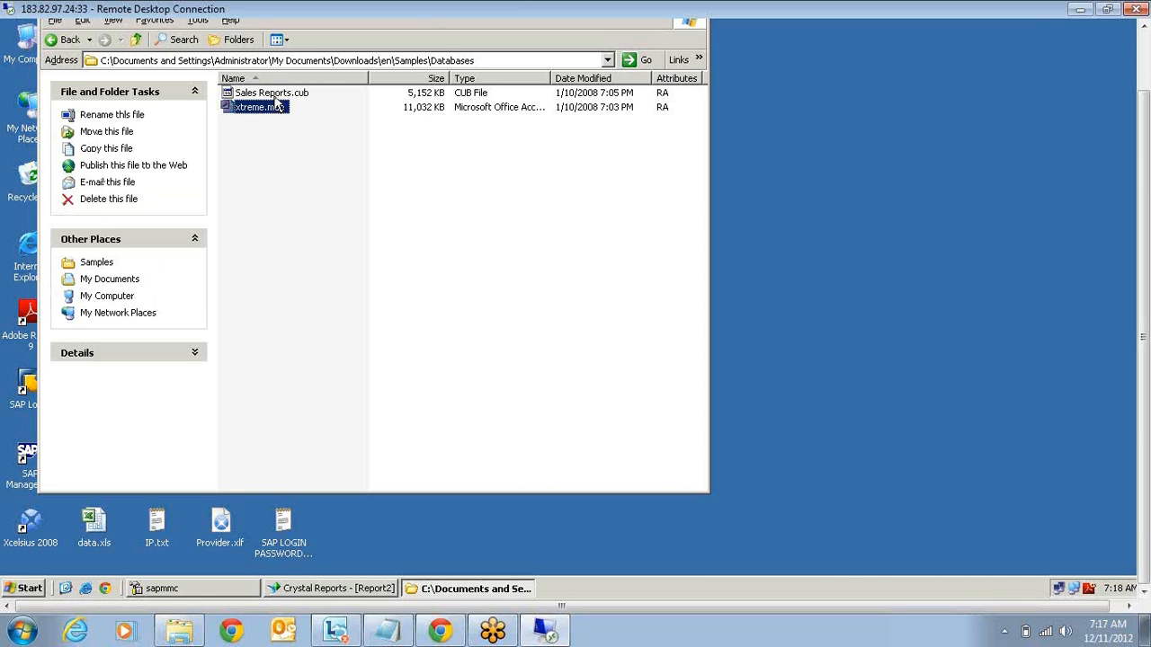
{"action": "left_click", "coordinate": [297, 96]}
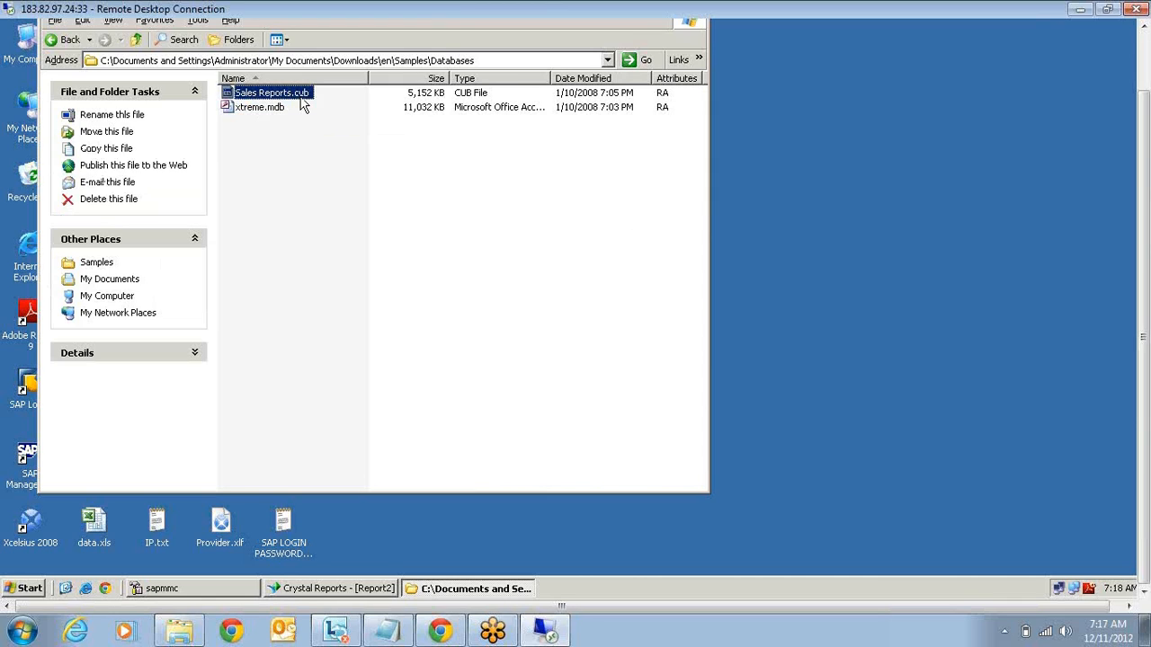
Copy the sample Databases folder path, then switch to Crystal Reports and expand the Adventureworks OLAP connection down to its cubes.
{"action": "left_click", "coordinate": [482, 60]}
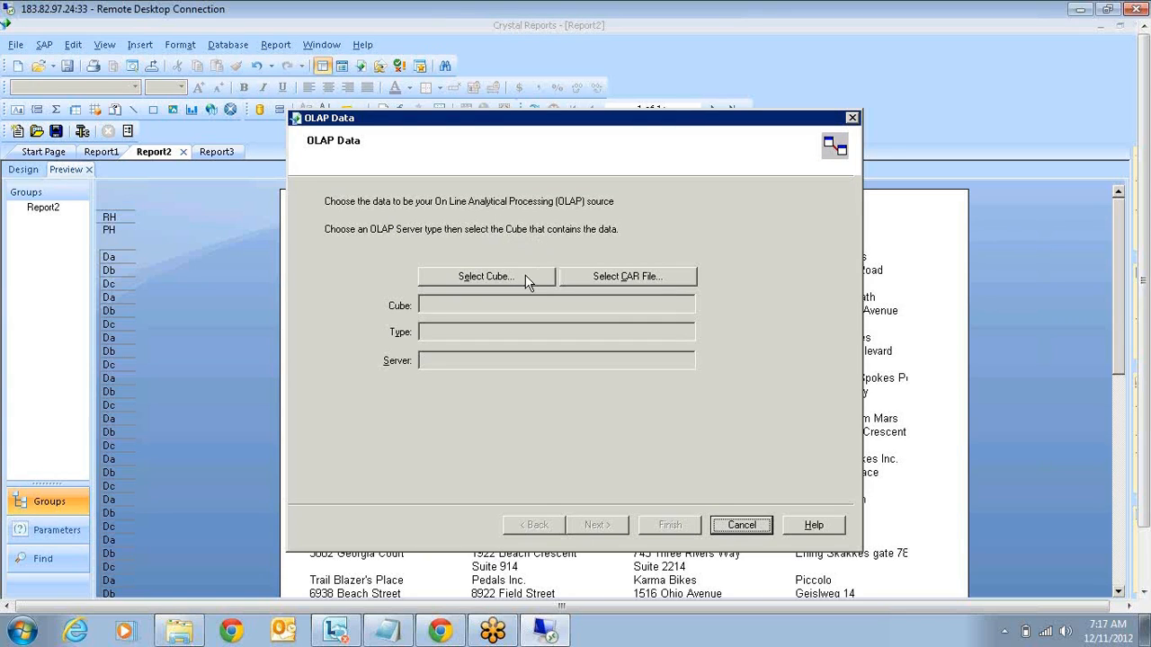
{"action": "left_click", "coordinate": [481, 280]}
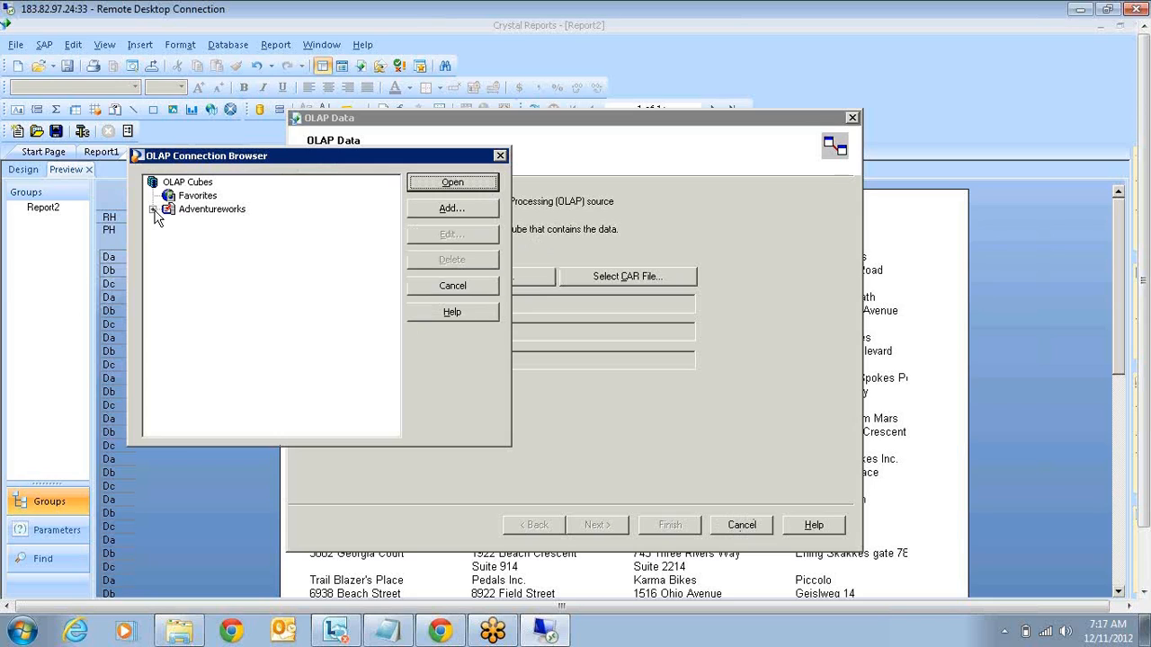
{"action": "left_click", "coordinate": [153, 210]}
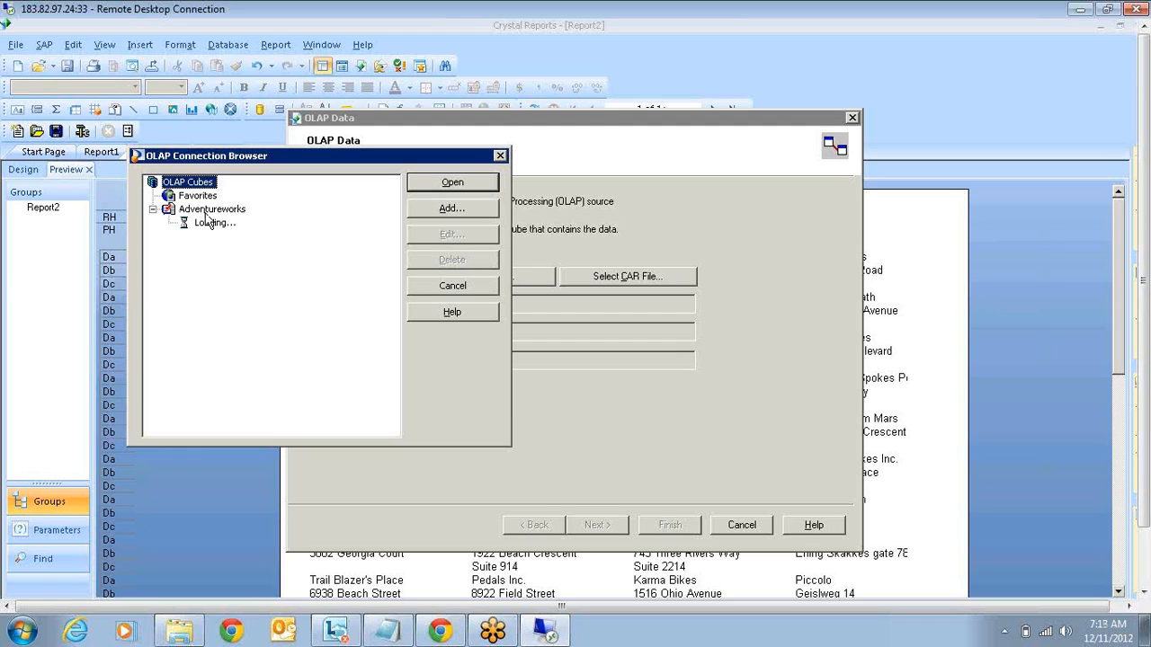
{"action": "double_click", "coordinate": [210, 222]}
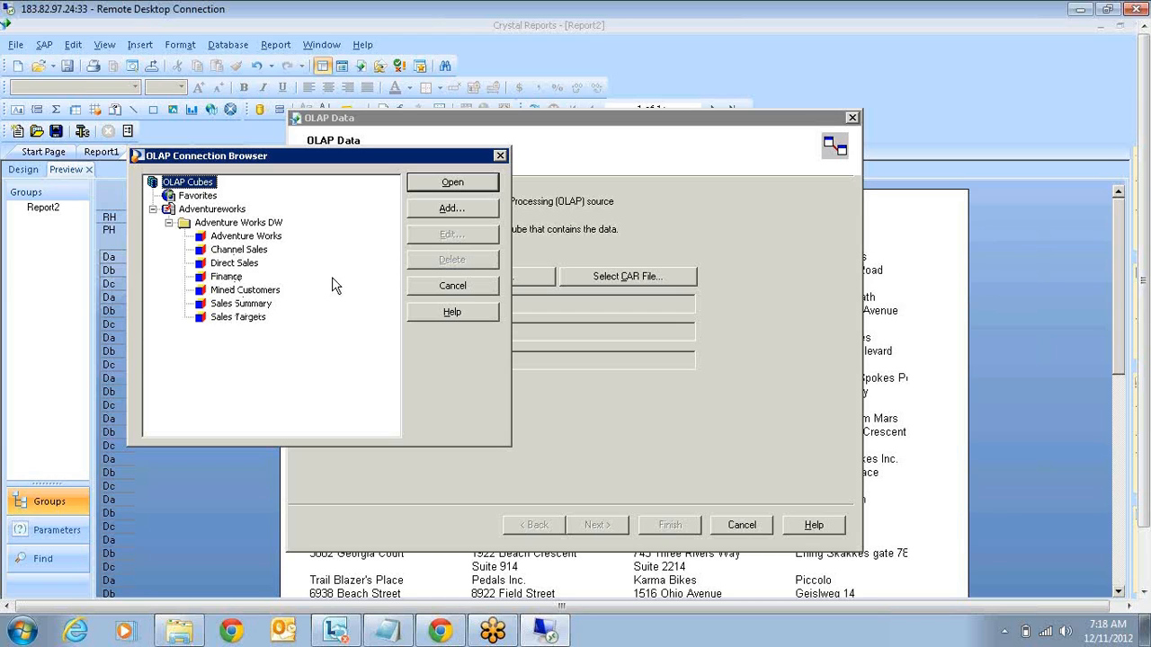
Check which server types a new OLAP connection offers, then leave the cube selection without adding one.
{"action": "left_click", "coordinate": [496, 205]}
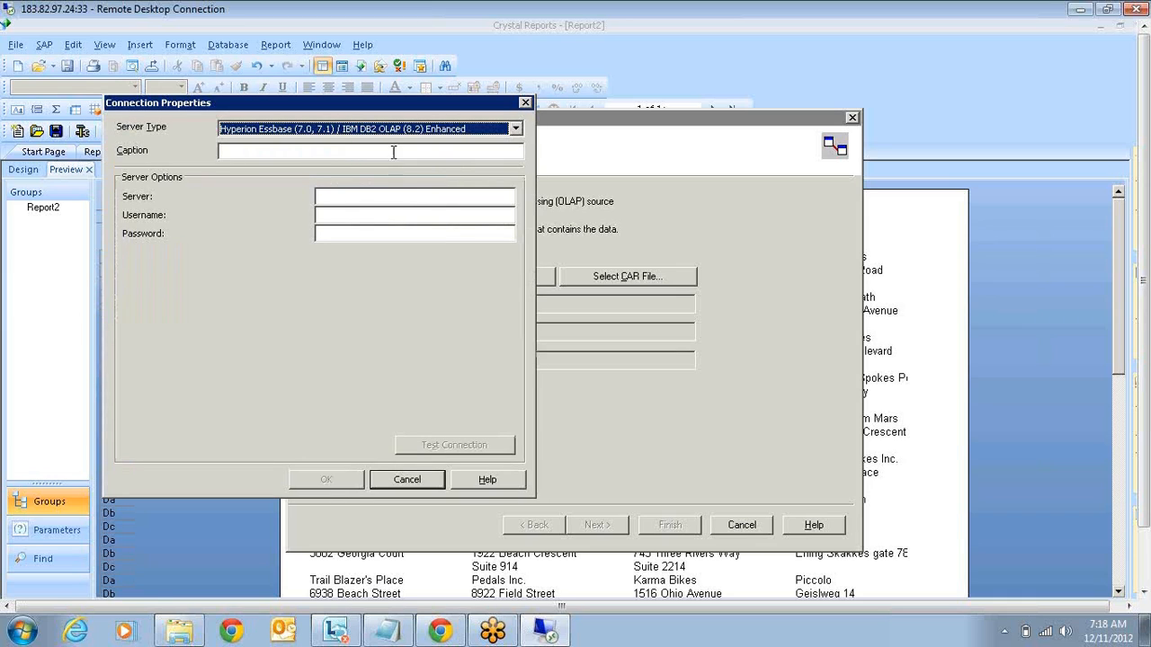
{"action": "left_click", "coordinate": [310, 132]}
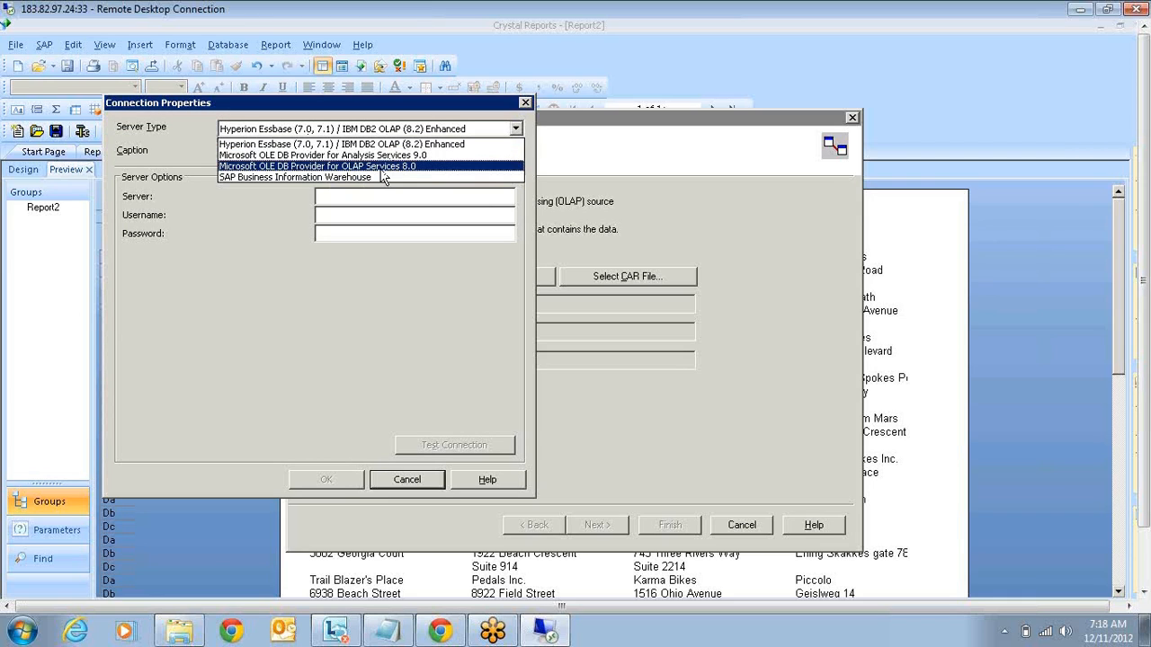
{"action": "left_click", "coordinate": [407, 479]}
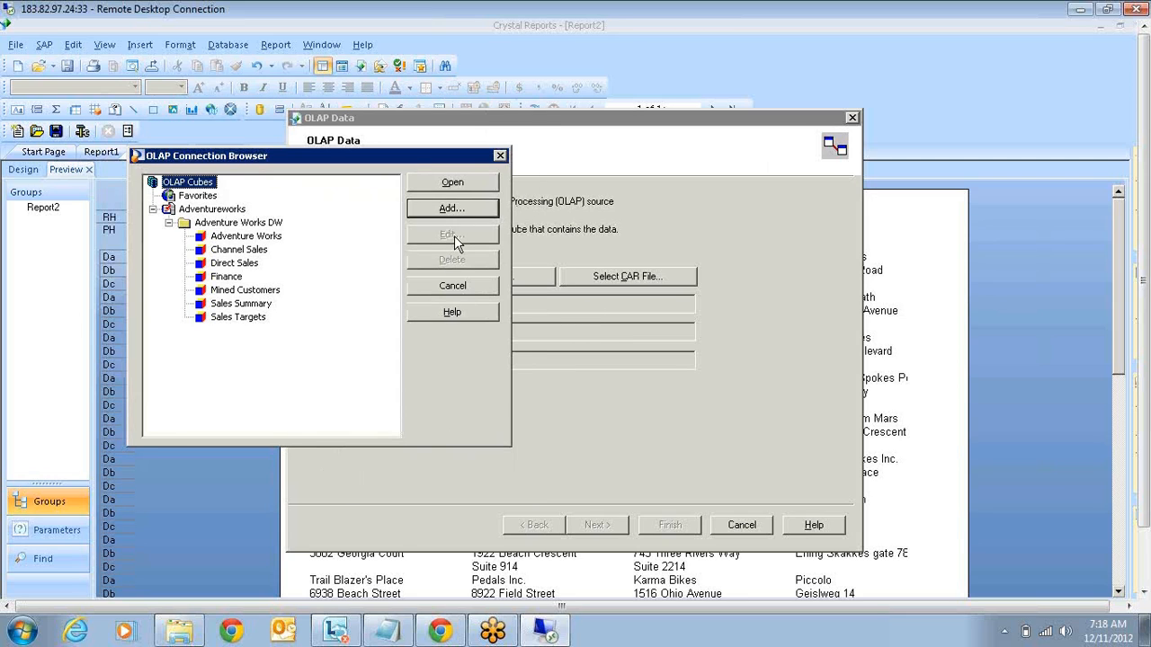
{"action": "left_click", "coordinate": [457, 286]}
Look for a CAR file in the Downloads\en\Samples\Databases folder as the OLAP source, then leave the file selection.
{"action": "left_click", "coordinate": [643, 278]}
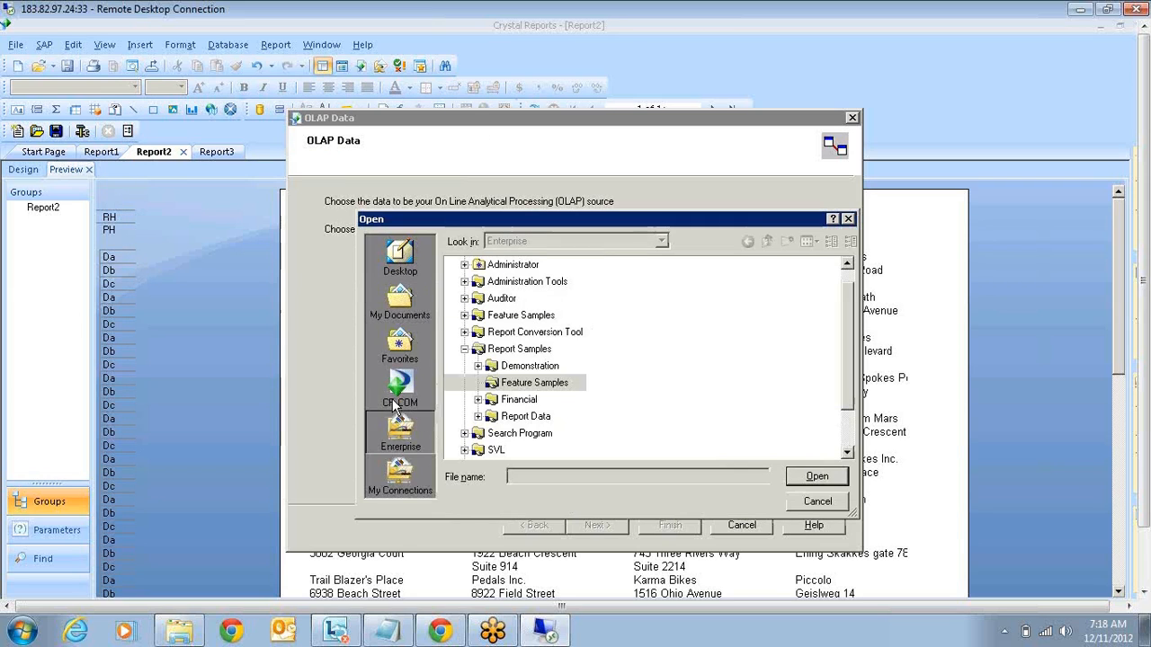
{"action": "left_click", "coordinate": [401, 257]}
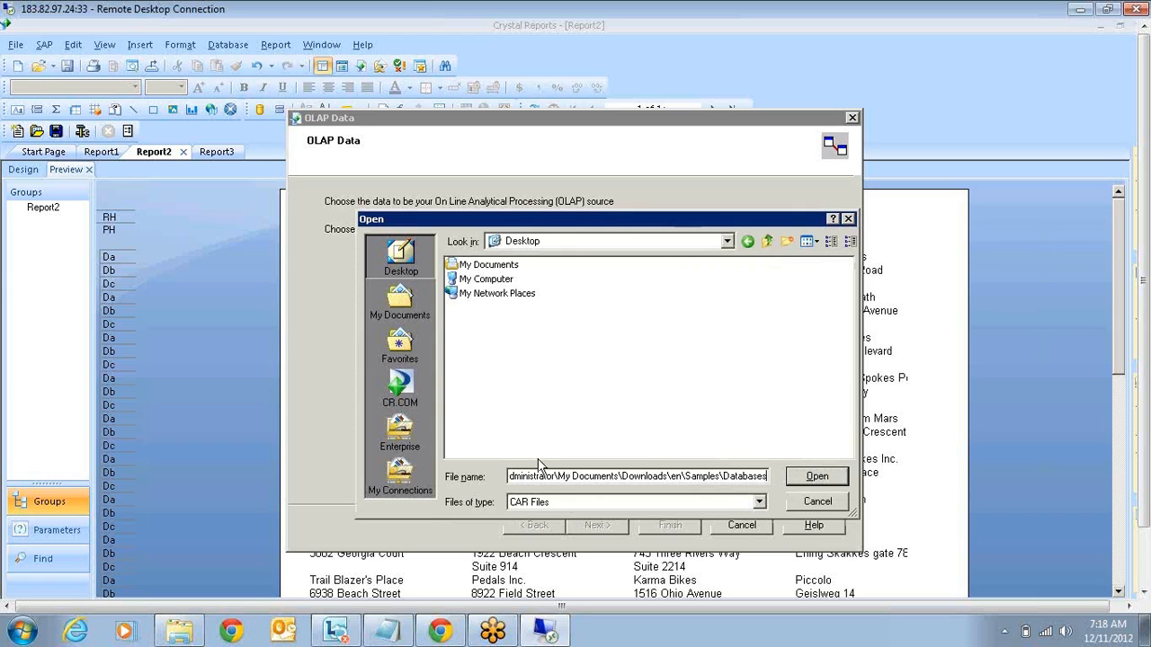
{"action": "key", "text": "Return"}
{"action": "left_click", "coordinate": [540, 501]}
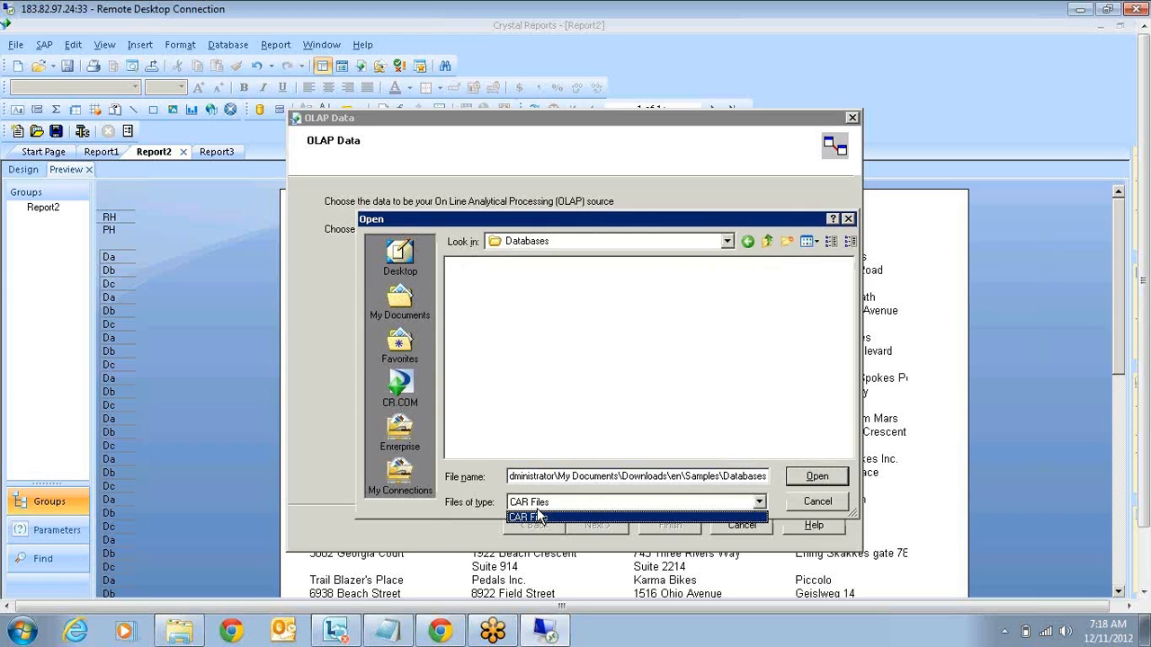
{"action": "left_click", "coordinate": [540, 517]}
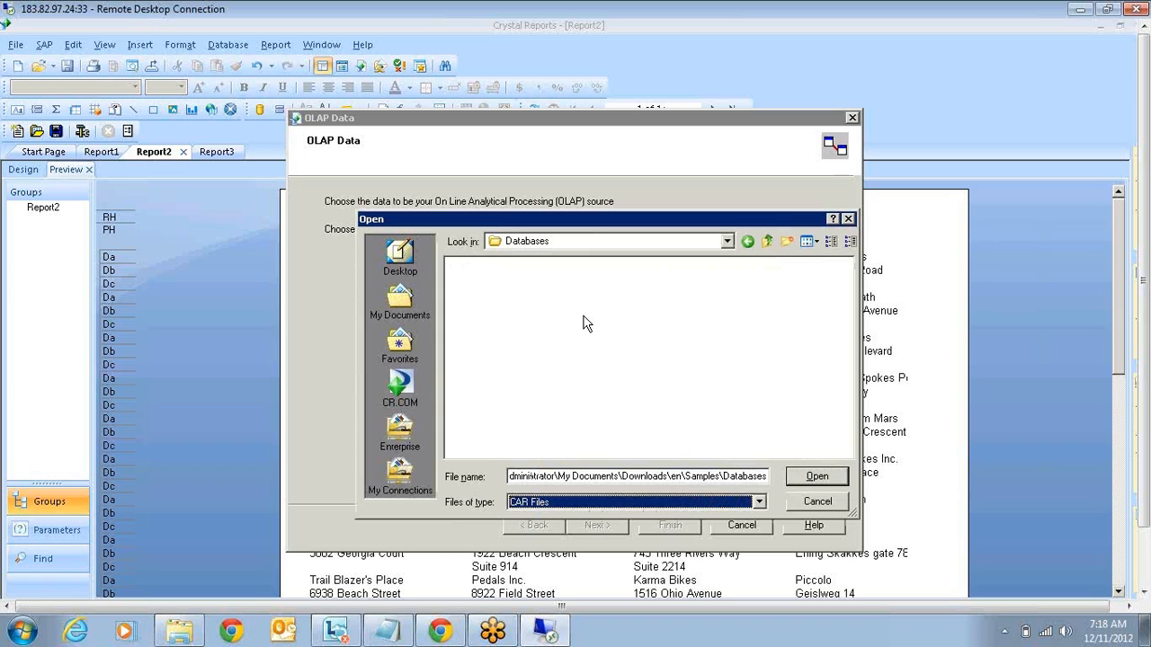
{"action": "left_click", "coordinate": [585, 323]}
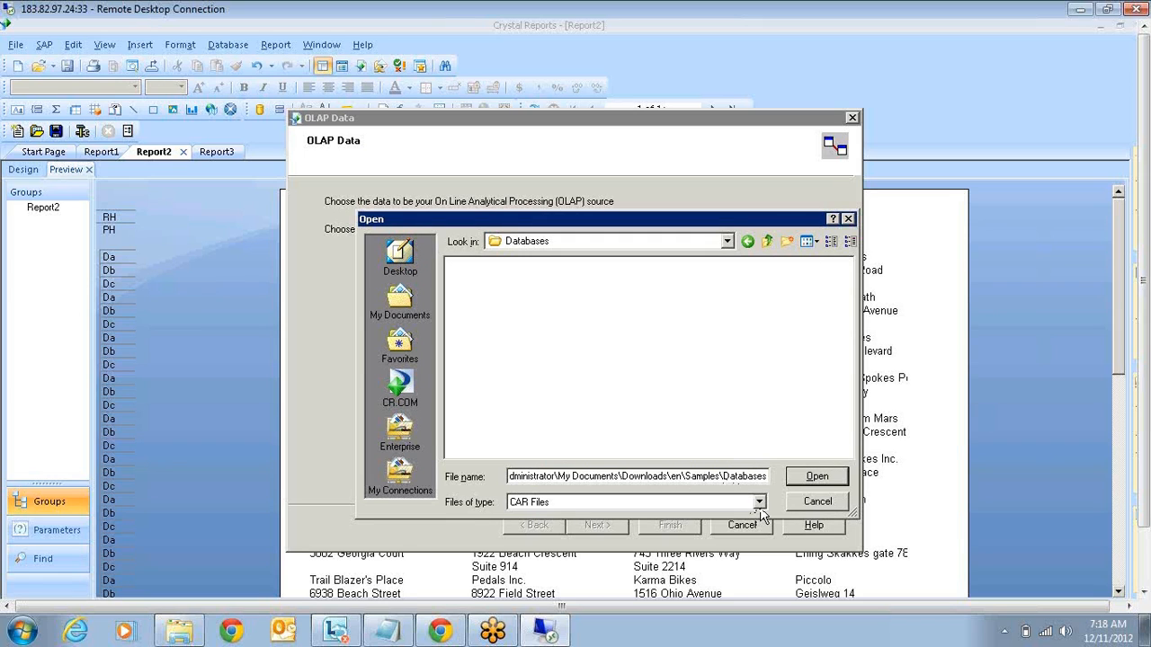
{"action": "left_click", "coordinate": [760, 508]}
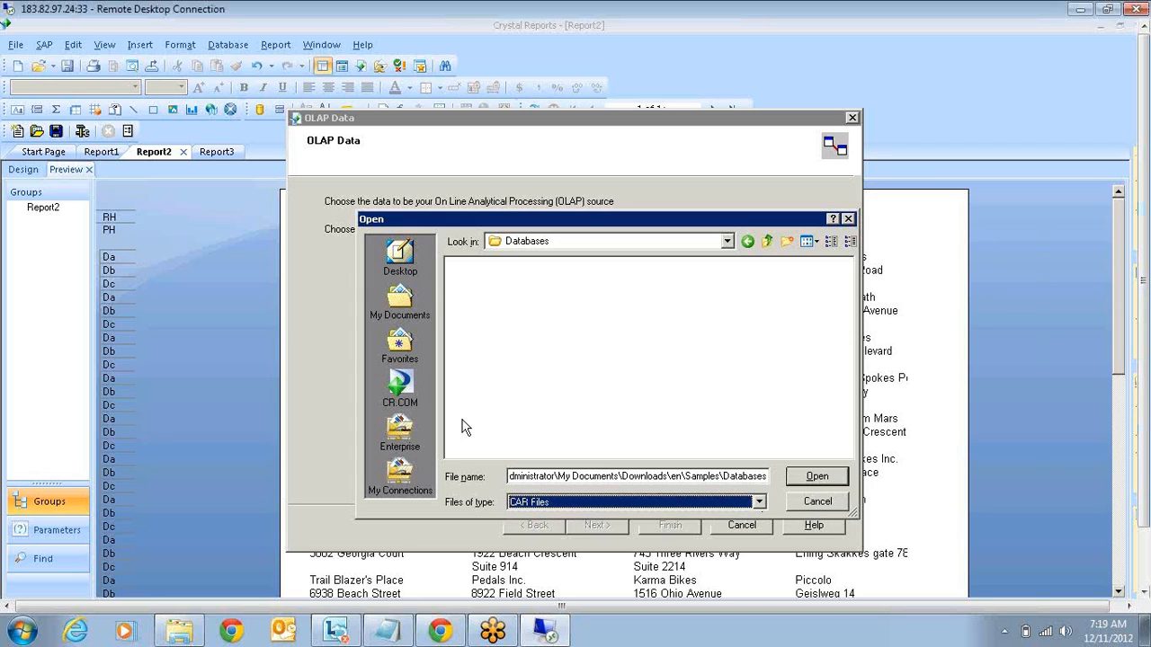
{"action": "left_click", "coordinate": [824, 503]}
{"action": "left_click", "coordinate": [633, 278]}
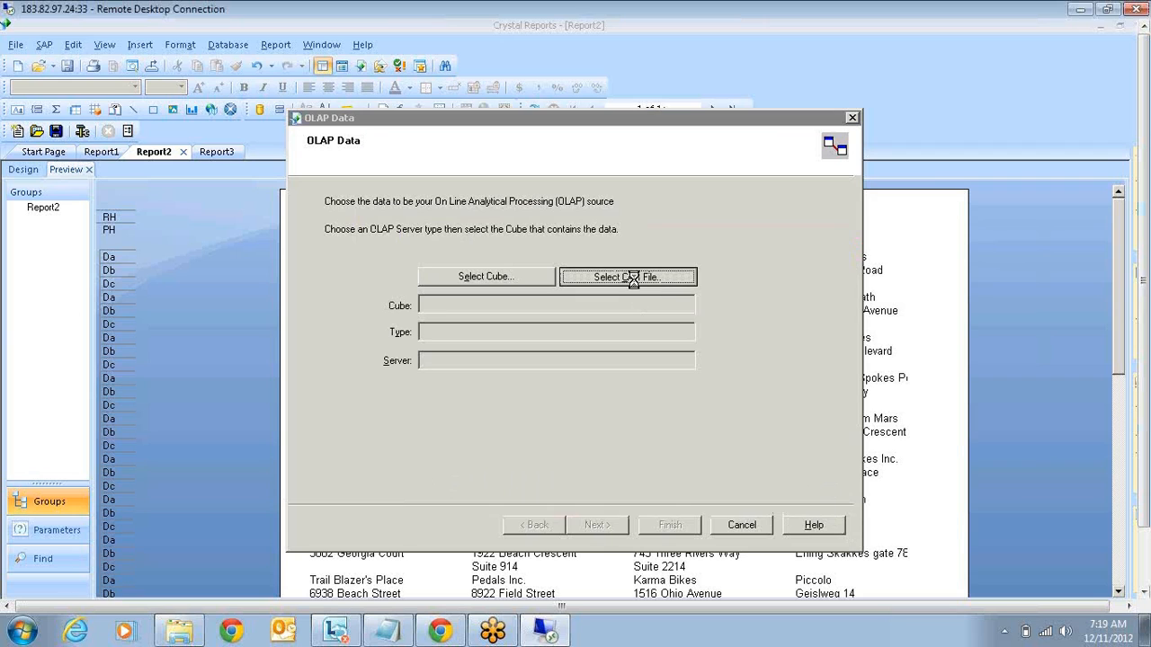
{"action": "left_click", "coordinate": [811, 507]}
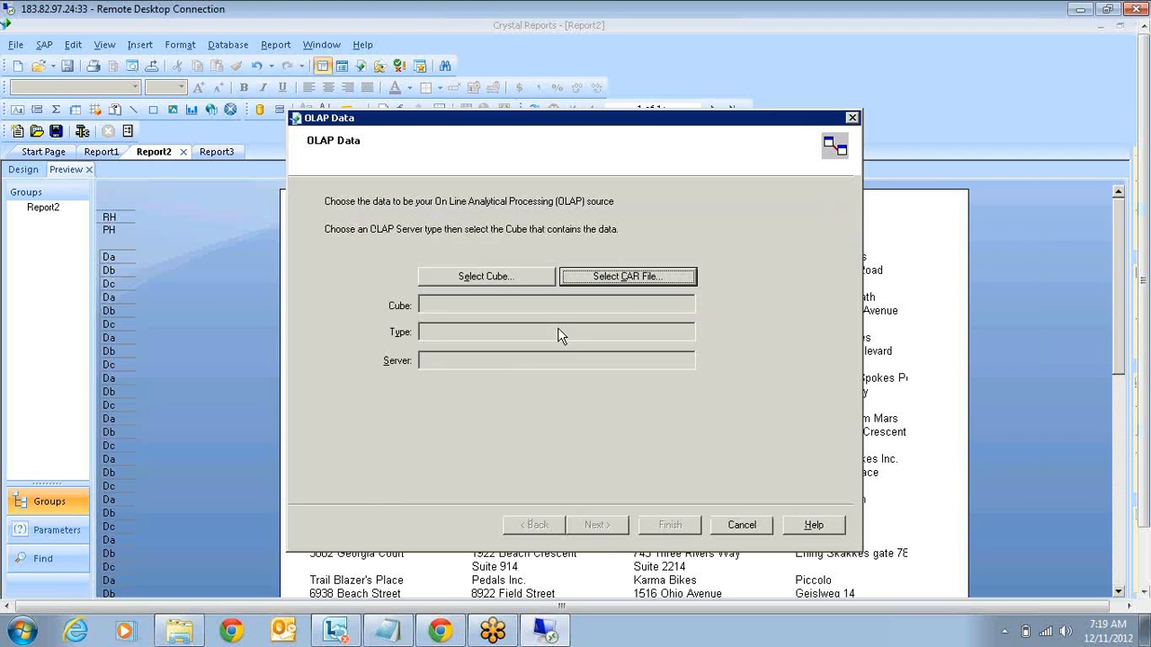
Start another new OLAP connection from the cube selection and review its server type choices.
{"action": "left_click", "coordinate": [495, 276]}
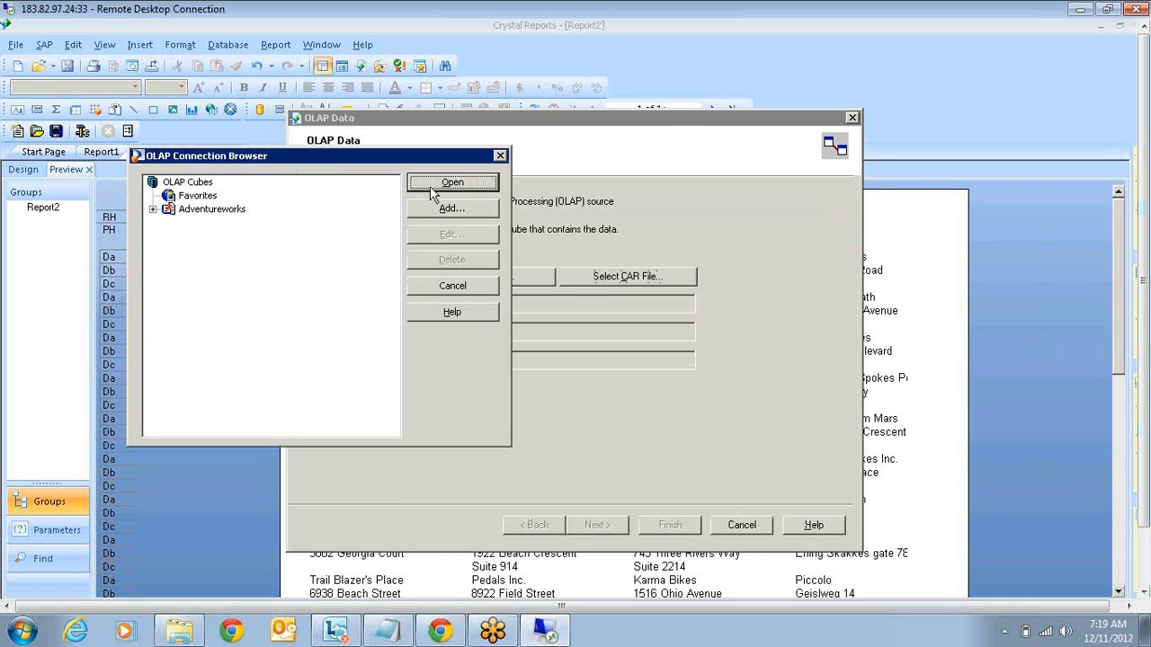
{"action": "left_click", "coordinate": [446, 209]}
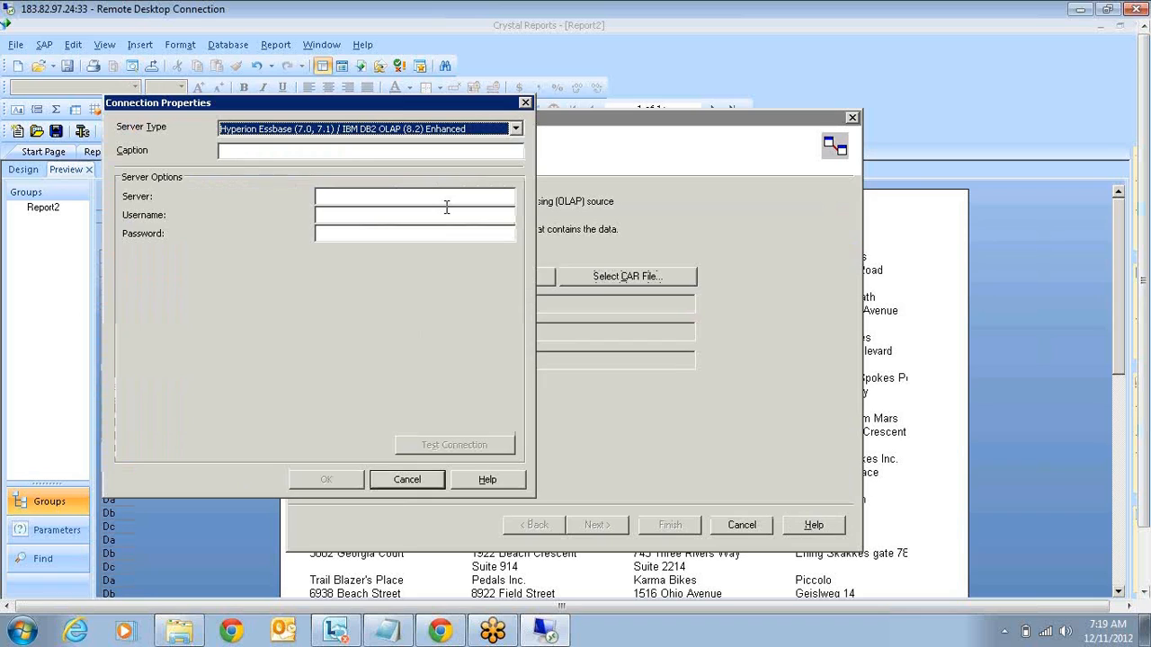
{"action": "left_click", "coordinate": [397, 134]}
Switch to SQL Server Management Studio and look through the dimension and fact tables of the AdventureWorksDW database.
{"action": "left_click", "coordinate": [263, 299]}
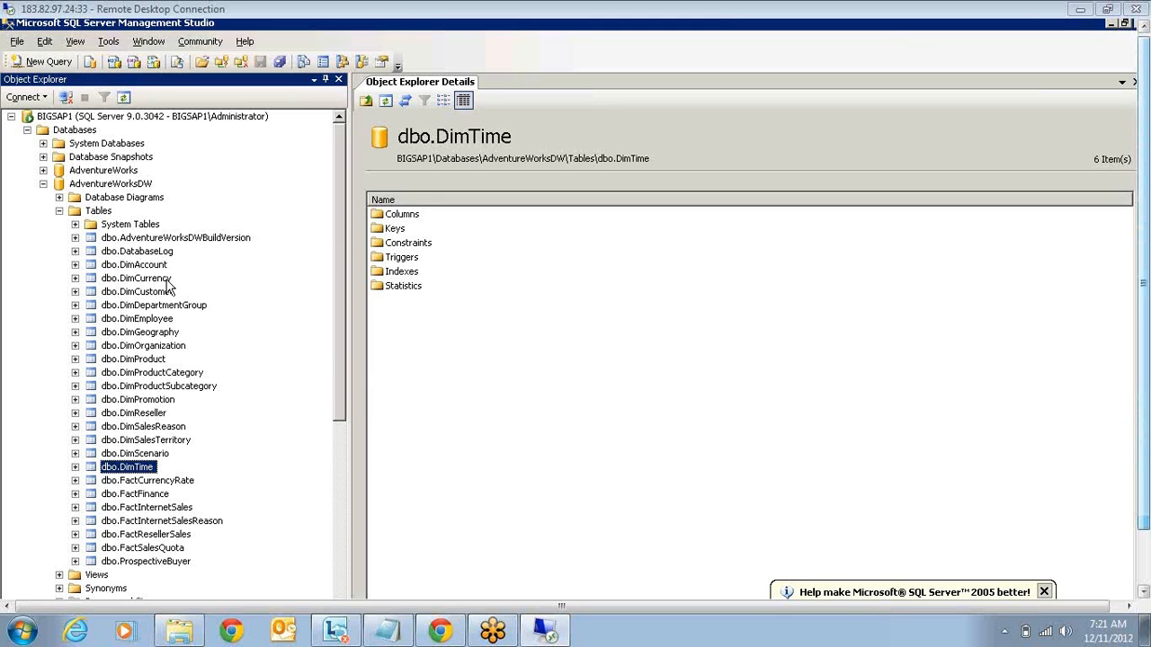
{"action": "left_click", "coordinate": [112, 185]}
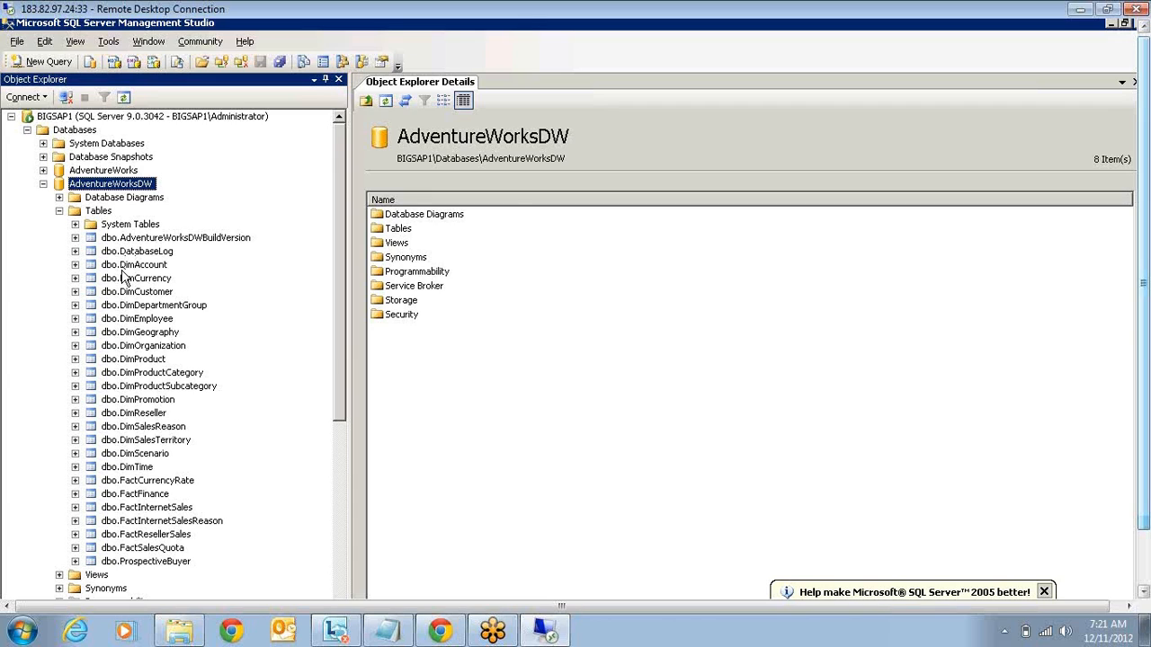
{"action": "left_click", "coordinate": [124, 269]}
{"action": "left_click", "coordinate": [126, 279]}
{"action": "left_click", "coordinate": [135, 318]}
{"action": "left_click", "coordinate": [135, 493]}
{"action": "left_click", "coordinate": [148, 520]}
{"action": "left_click", "coordinate": [141, 544]}
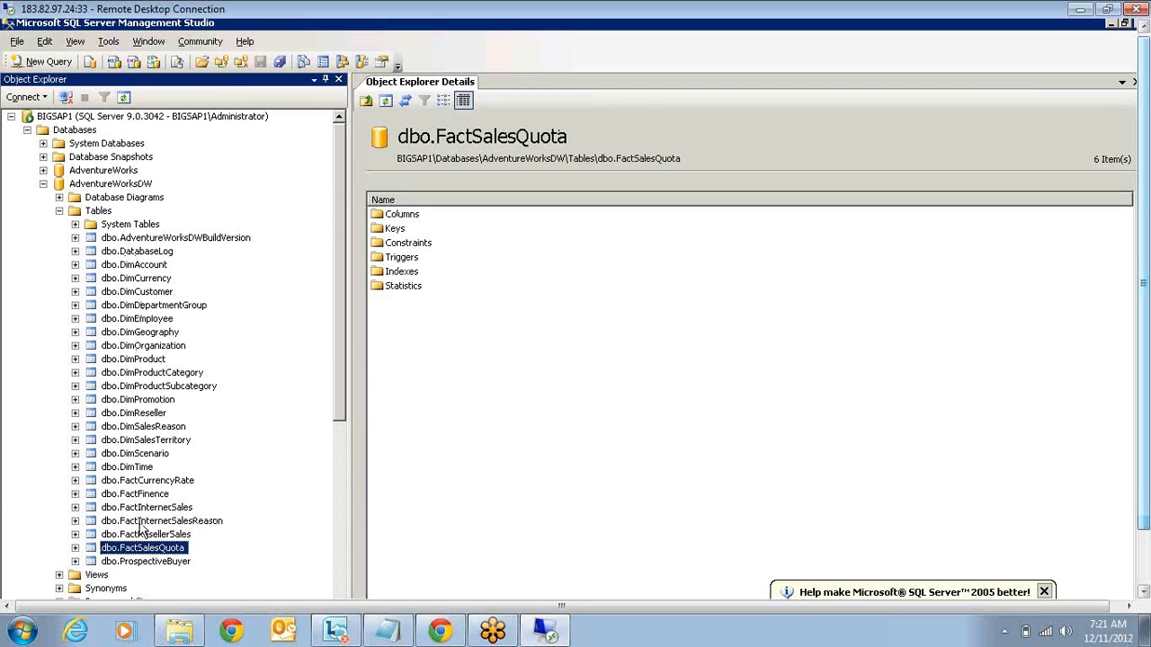
{"action": "left_click", "coordinate": [135, 493]}
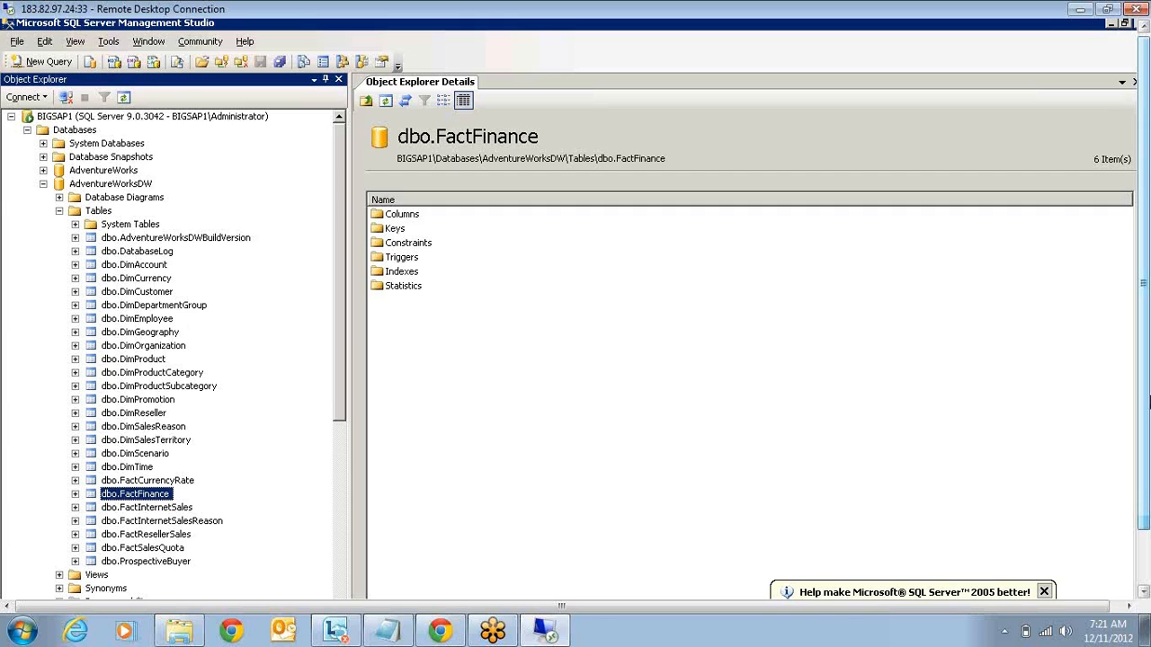
Connect the Object Explorer to Analysis Services on the server BIGSAP1.
{"action": "left_click", "coordinate": [25, 97]}
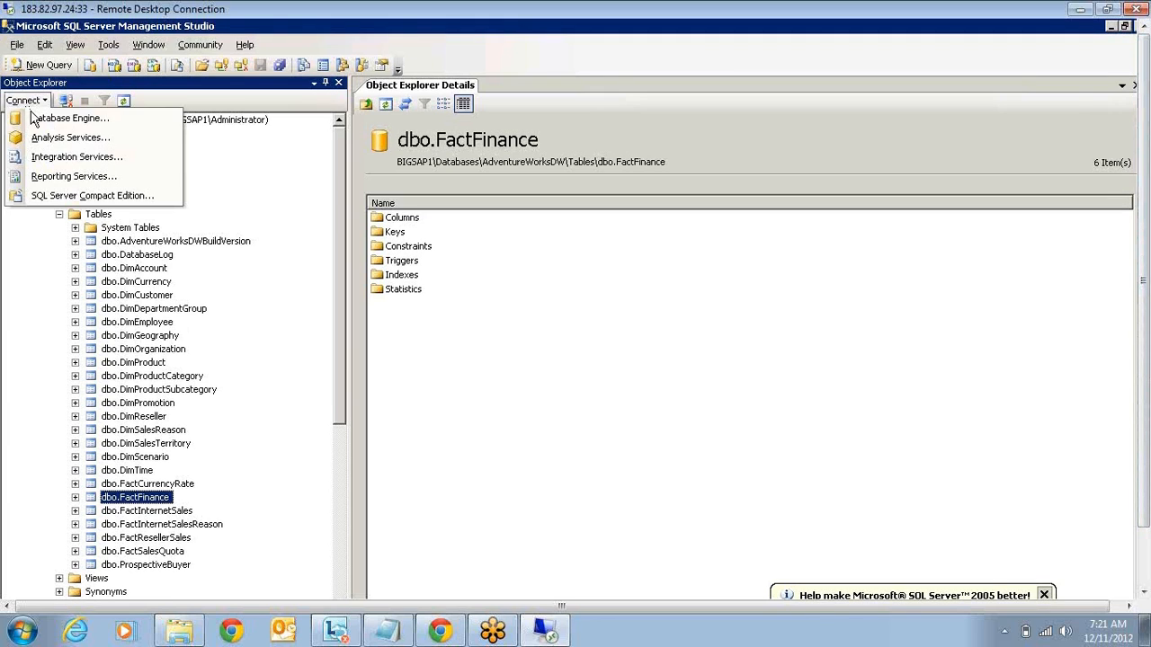
{"action": "left_click", "coordinate": [72, 137]}
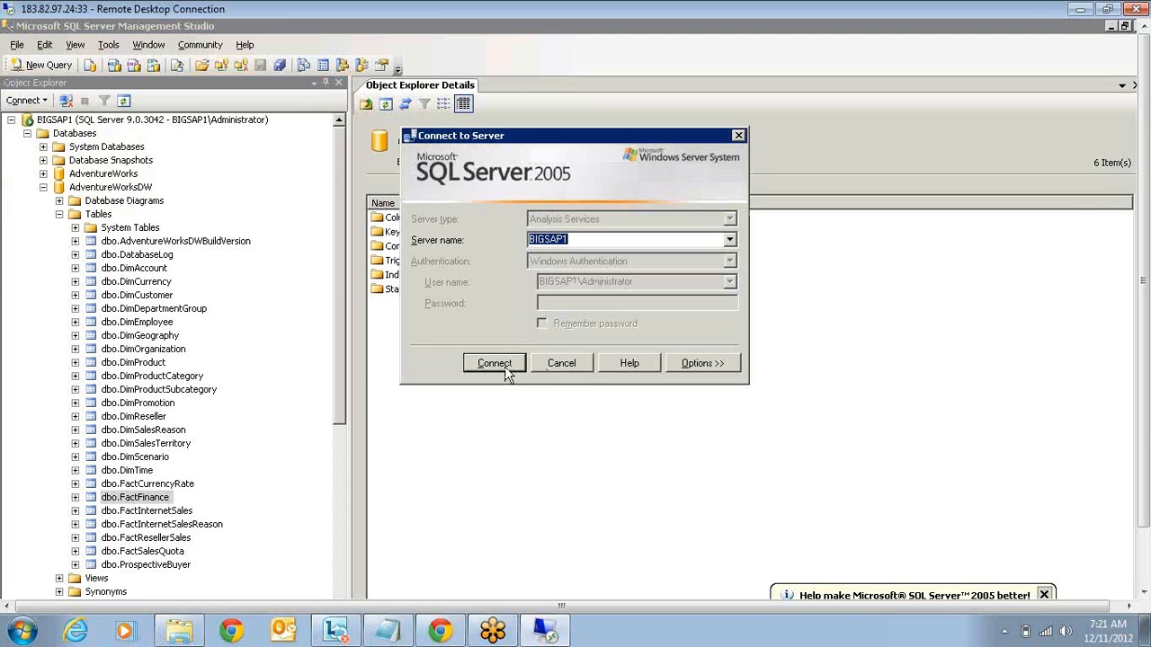
{"action": "left_click", "coordinate": [495, 363]}
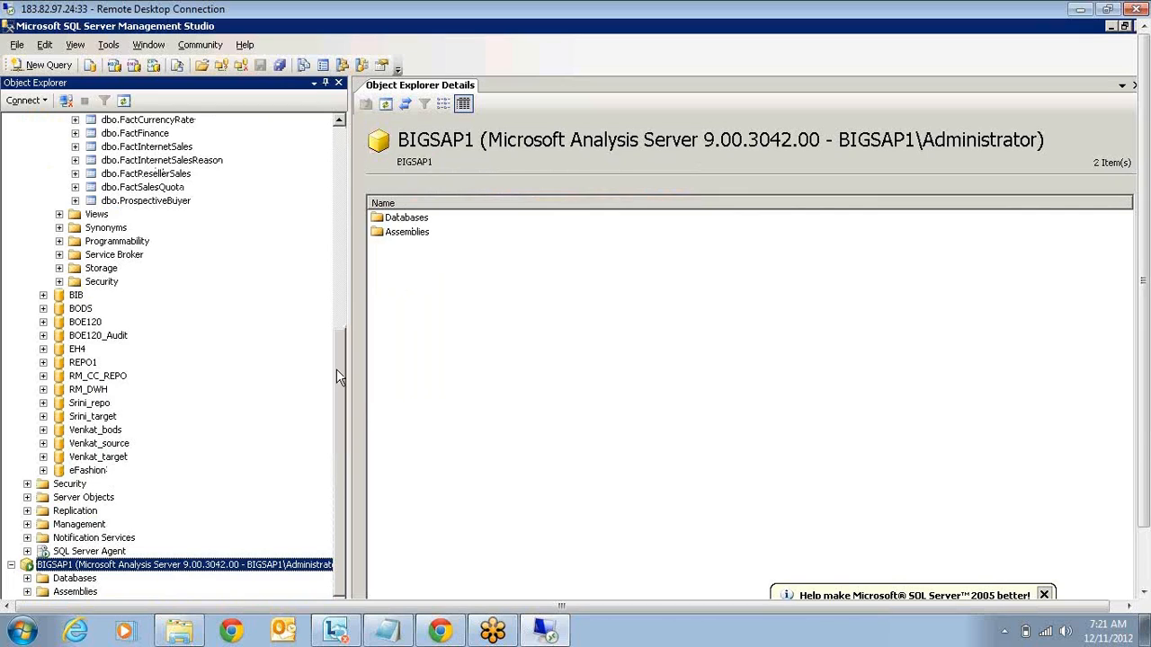
Expand the Adventure Works DW analysis database down to the measure groups of its Adventure Works cube.
{"action": "left_click_drag", "start_coordinate": [1144, 279], "coordinate": [1144, 336]}
{"action": "left_click", "coordinate": [27, 512]}
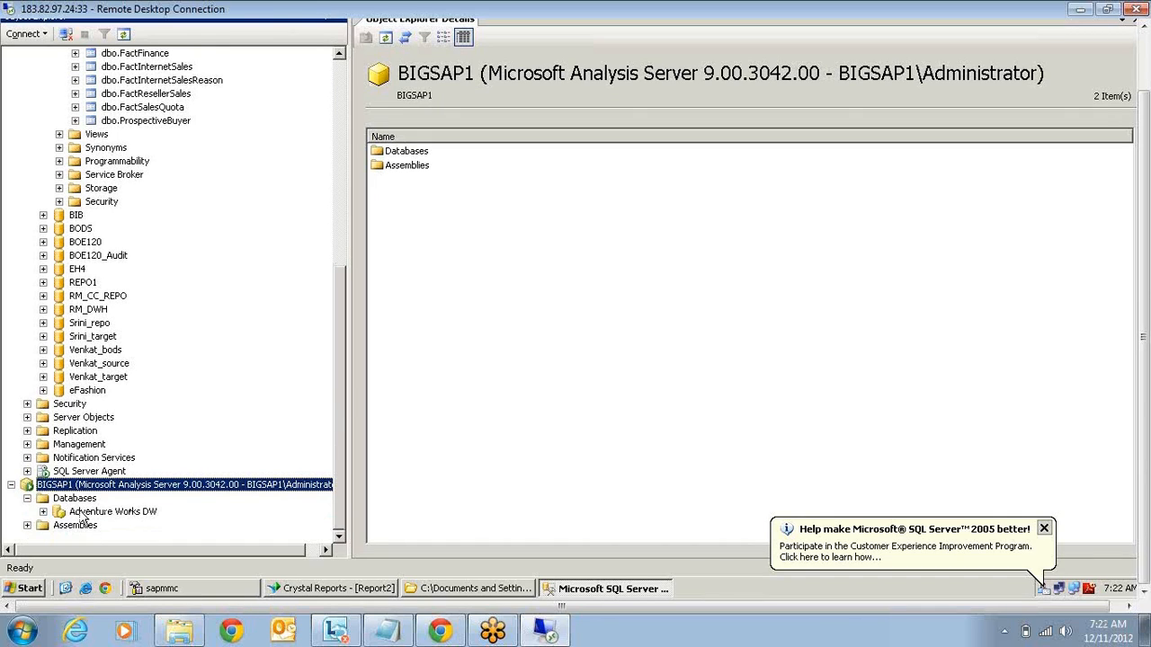
{"action": "left_click", "coordinate": [42, 512]}
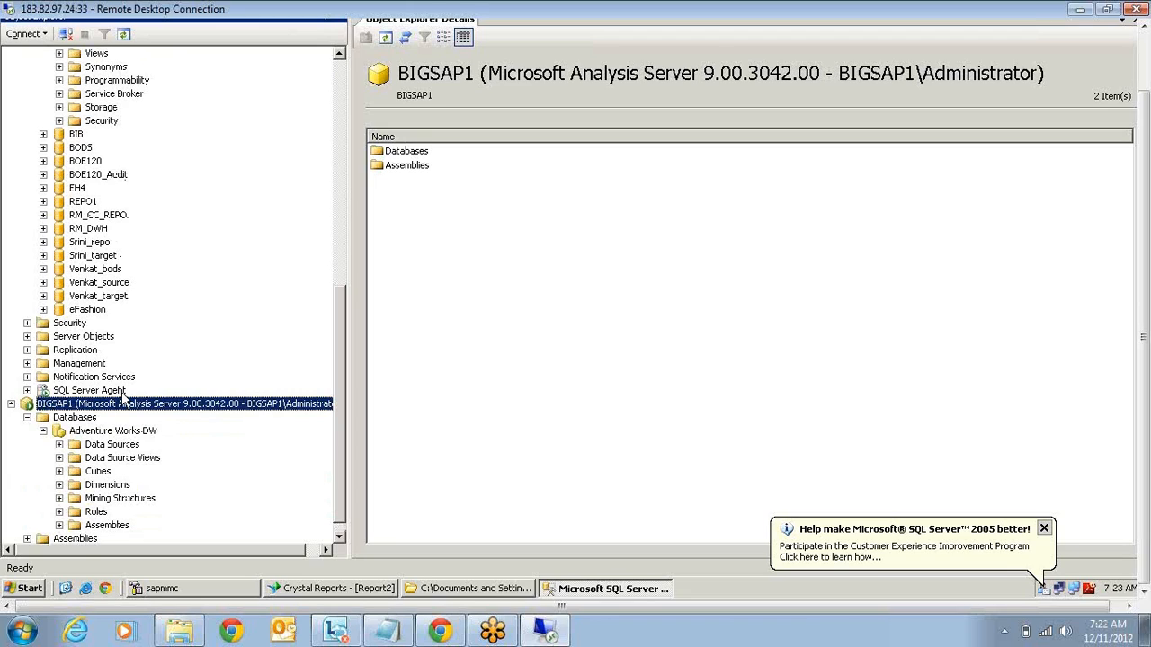
{"action": "left_click", "coordinate": [60, 471]}
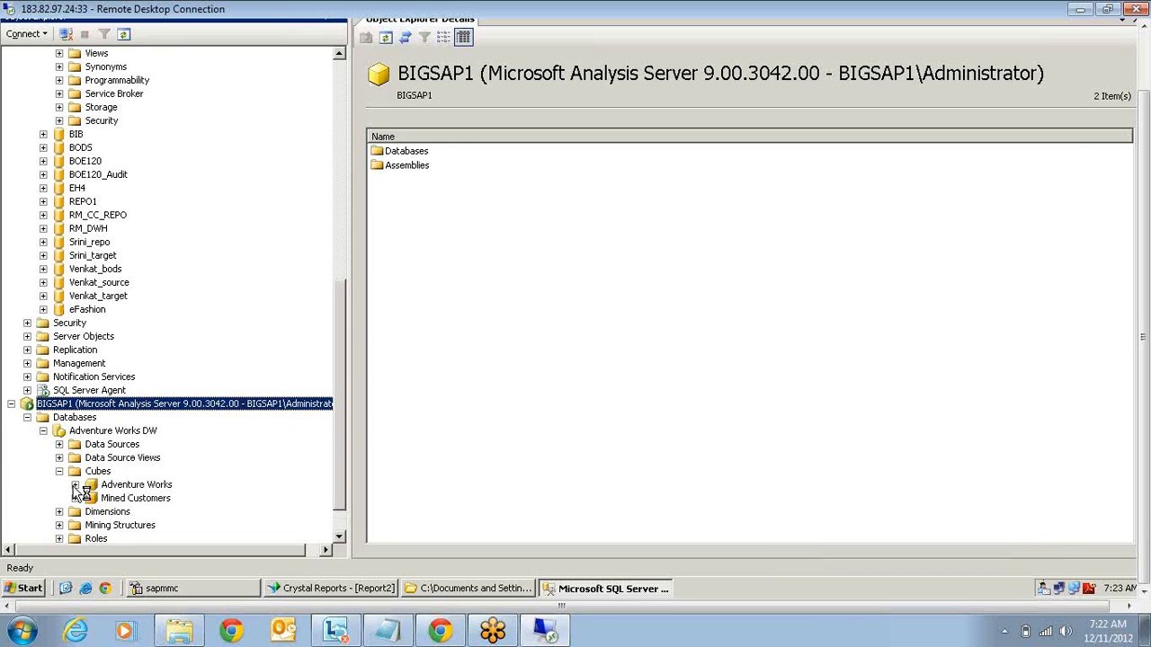
{"action": "left_click", "coordinate": [76, 485]}
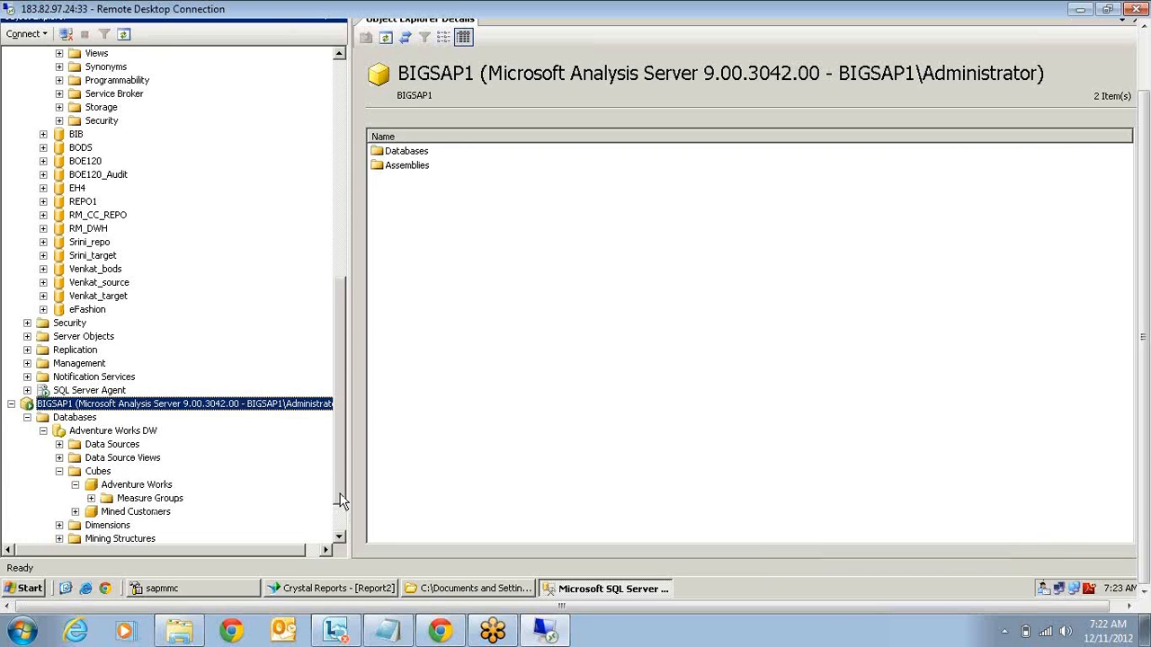
{"action": "scroll", "coordinate": [339, 501], "scroll_direction": "down", "scroll_amount": 2}
{"action": "left_click", "coordinate": [92, 445]}
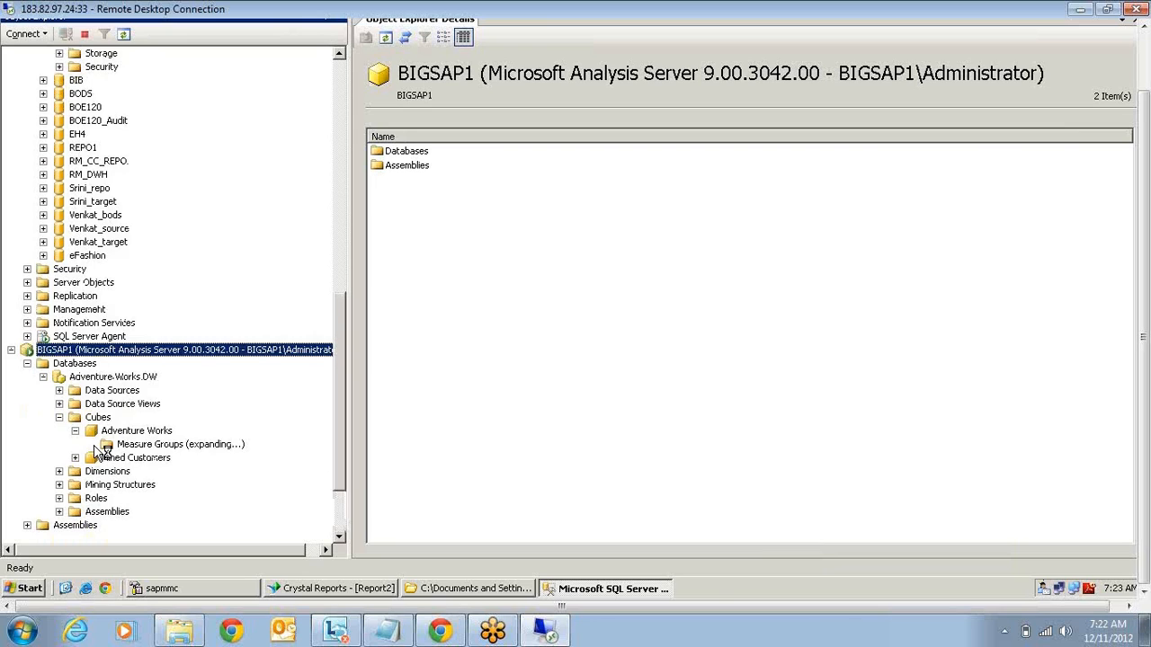
Look through the cube's measure groups from Exchange Rates to Reseller Orders, then select the Adventure Works cube.
{"action": "left_click", "coordinate": [164, 408]}
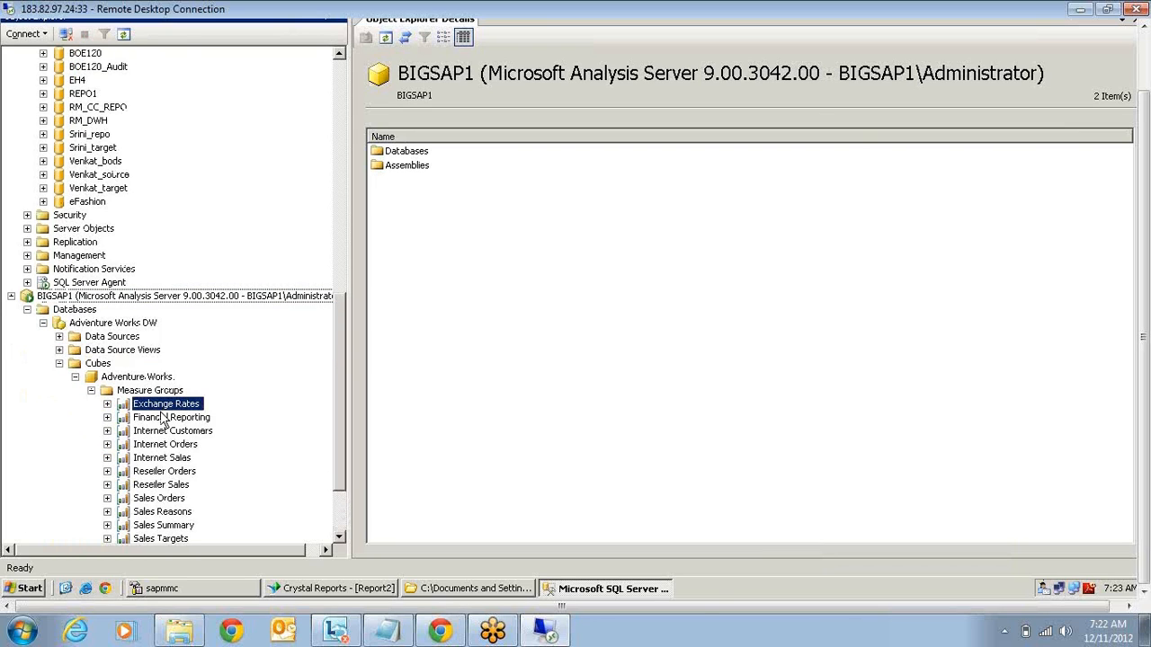
{"action": "left_click", "coordinate": [164, 419]}
{"action": "left_click", "coordinate": [164, 444]}
{"action": "left_click", "coordinate": [165, 471]}
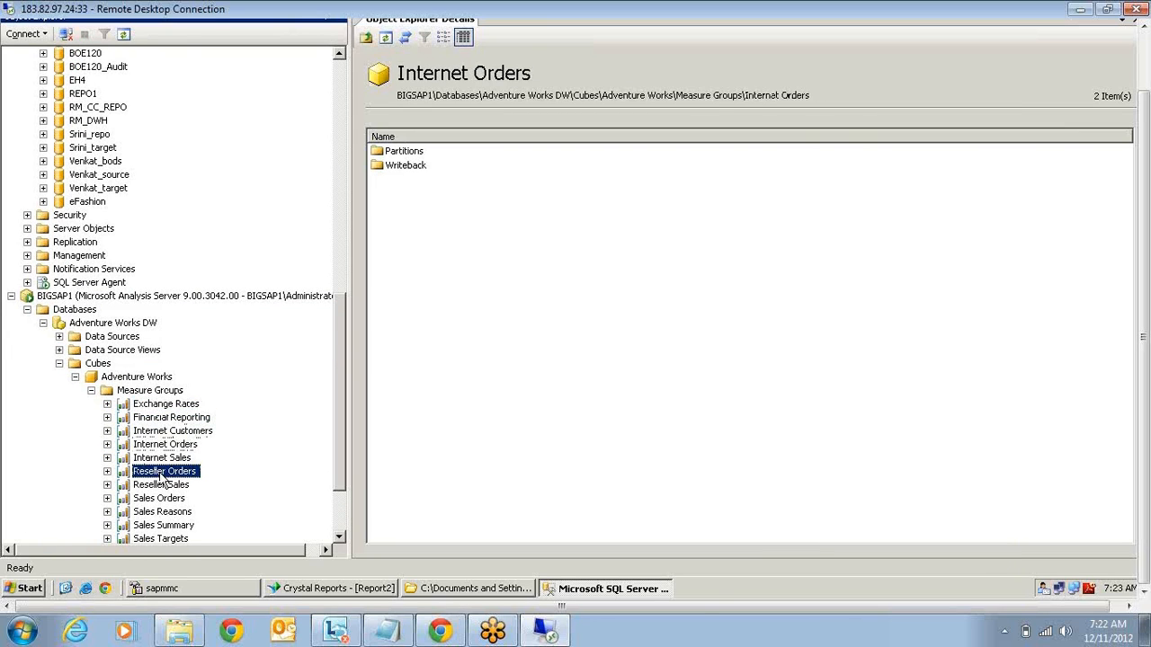
{"action": "right_click", "coordinate": [134, 377]}
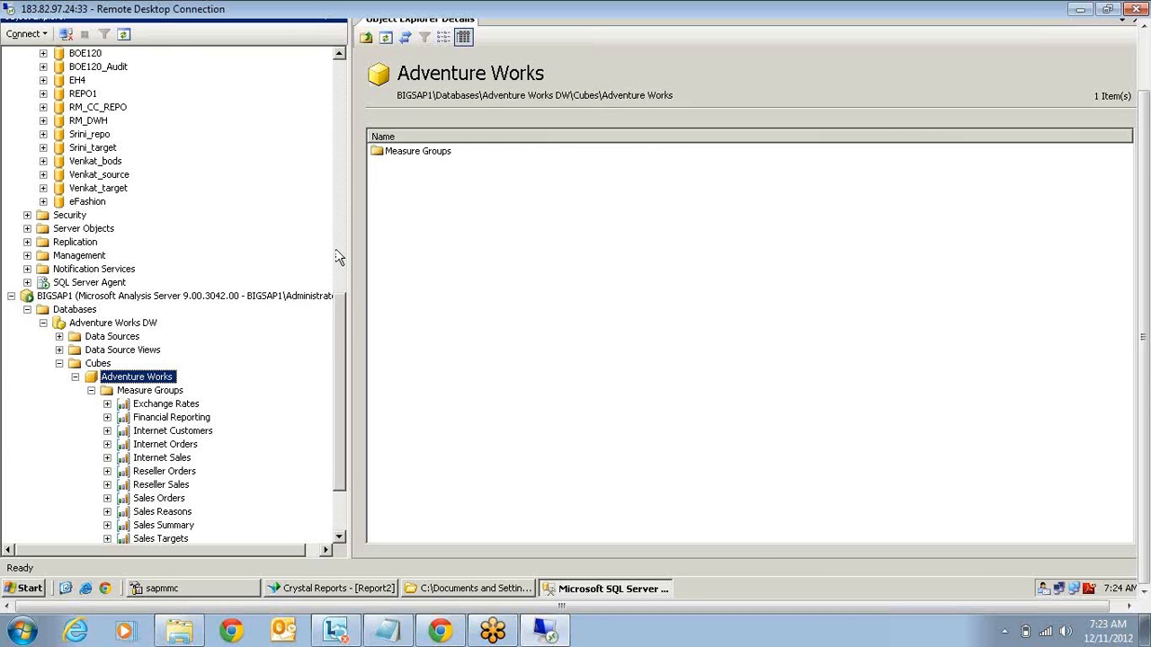
Open the database diagrams of the relational AdventureWorksDW database, agree to create the diagramming support objects, and select the dbo.AdventureWorksDWBuildVersion table.
{"action": "scroll", "coordinate": [145, 99], "scroll_direction": "up", "scroll_amount": 10}
{"action": "scroll", "coordinate": [144, 99], "scroll_direction": "up", "scroll_amount": 4}
{"action": "left_click", "coordinate": [142, 95]}
{"action": "left_click", "coordinate": [116, 135]}
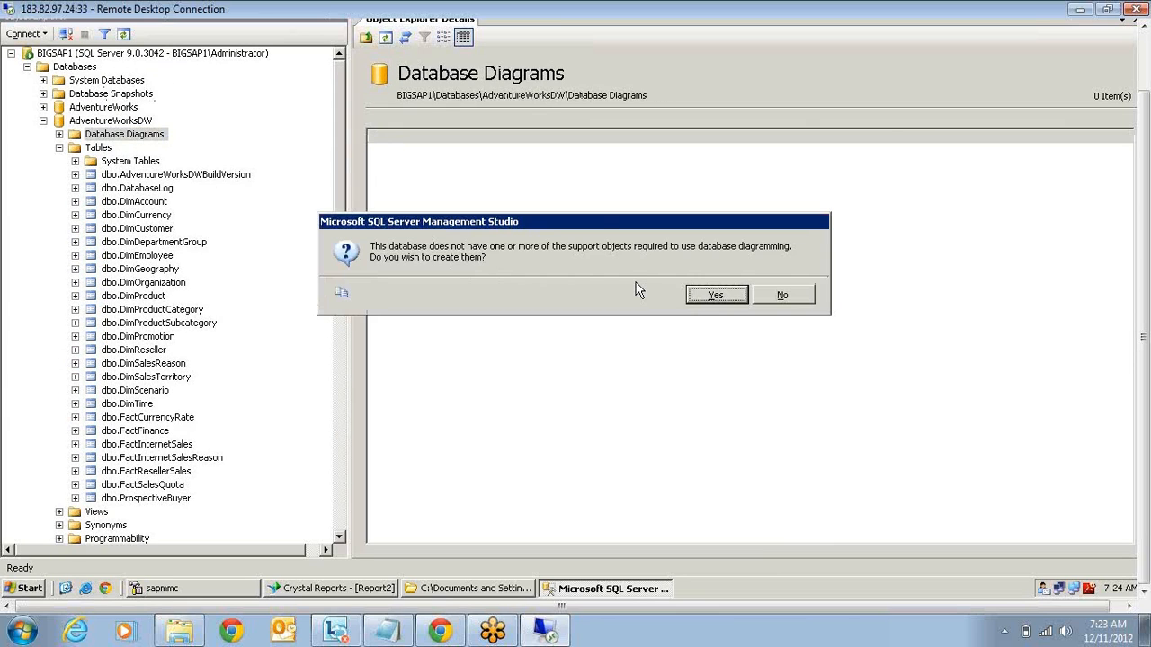
{"action": "left_click", "coordinate": [716, 295]}
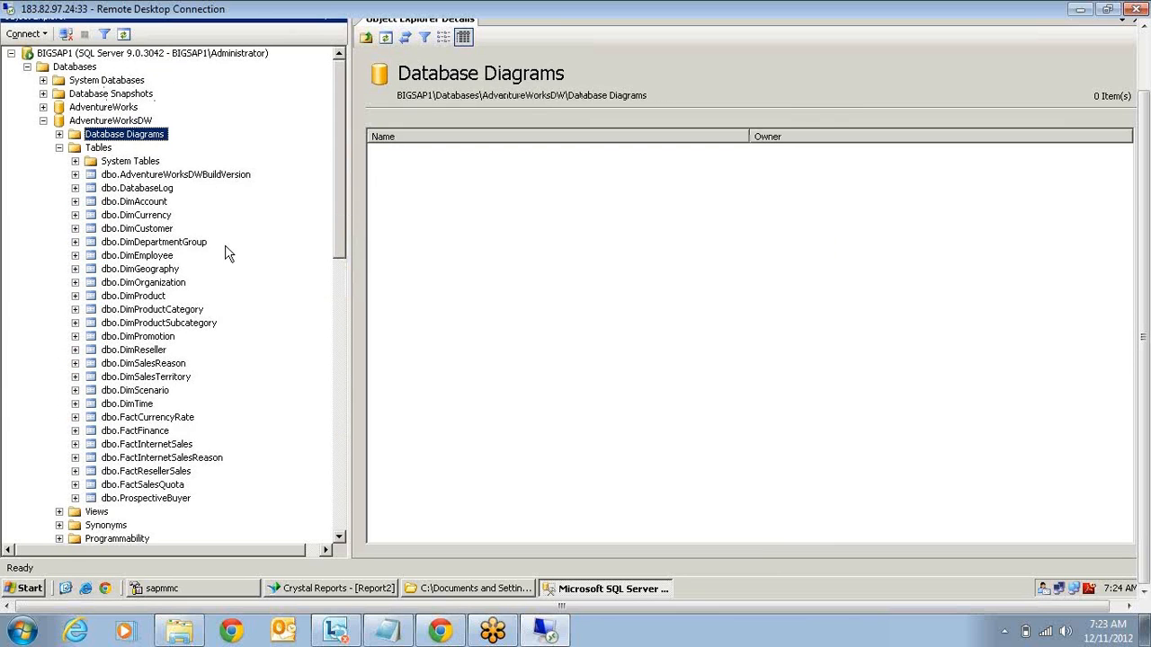
{"action": "left_click", "coordinate": [162, 176]}
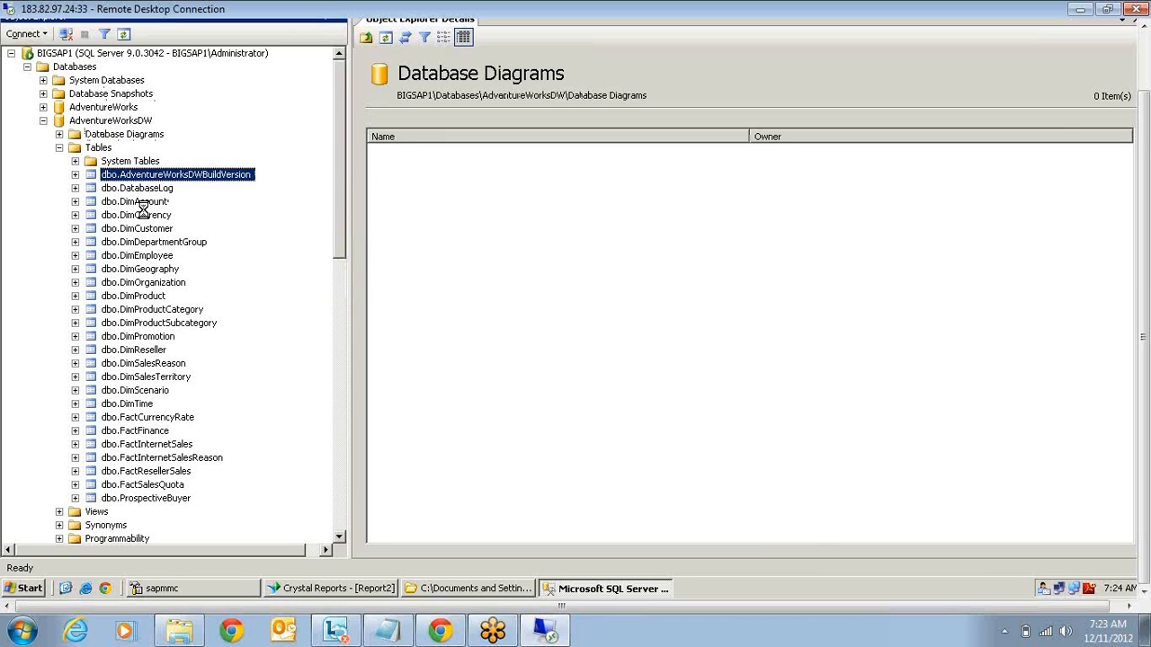
Switch back to Crystal Reports and point the OLAP connection to a local cube file from the Samples folder in Downloads.
{"action": "left_click", "coordinate": [141, 268]}
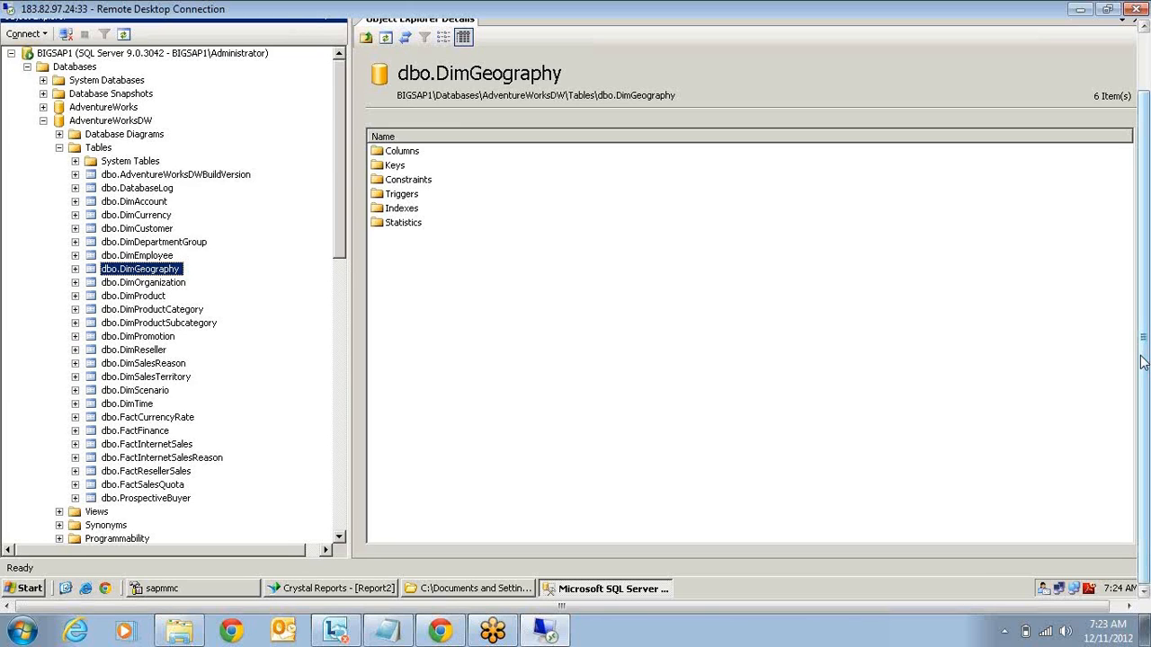
{"action": "left_click", "coordinate": [370, 587]}
{"action": "left_click", "coordinate": [220, 206]}
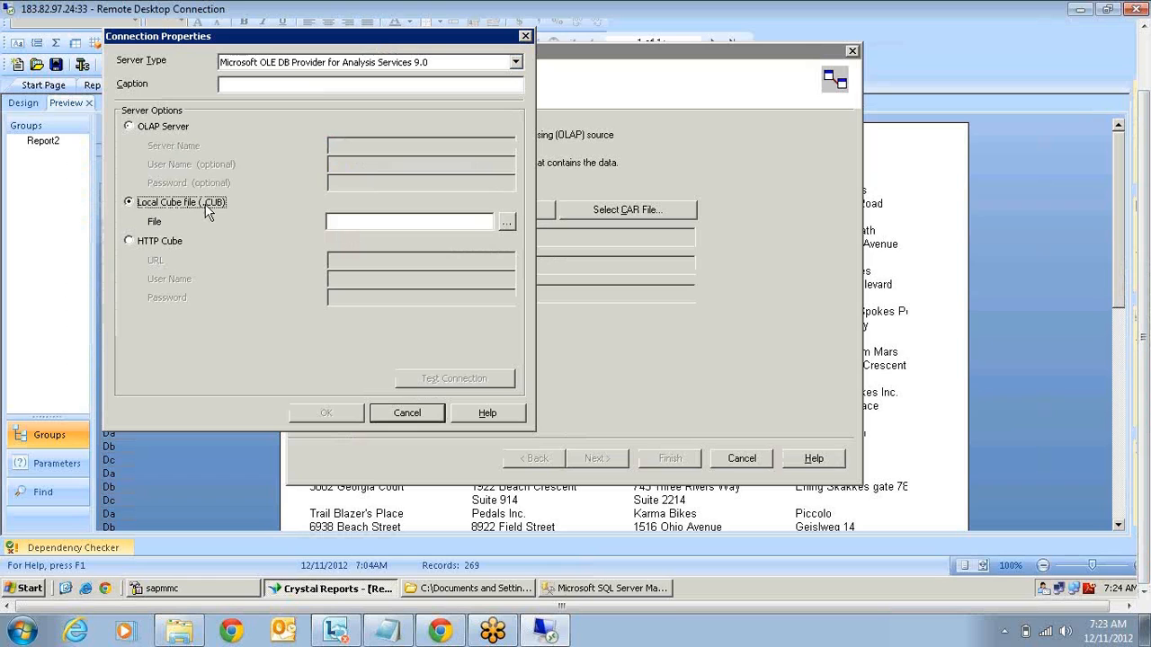
{"action": "left_click", "coordinate": [508, 223]}
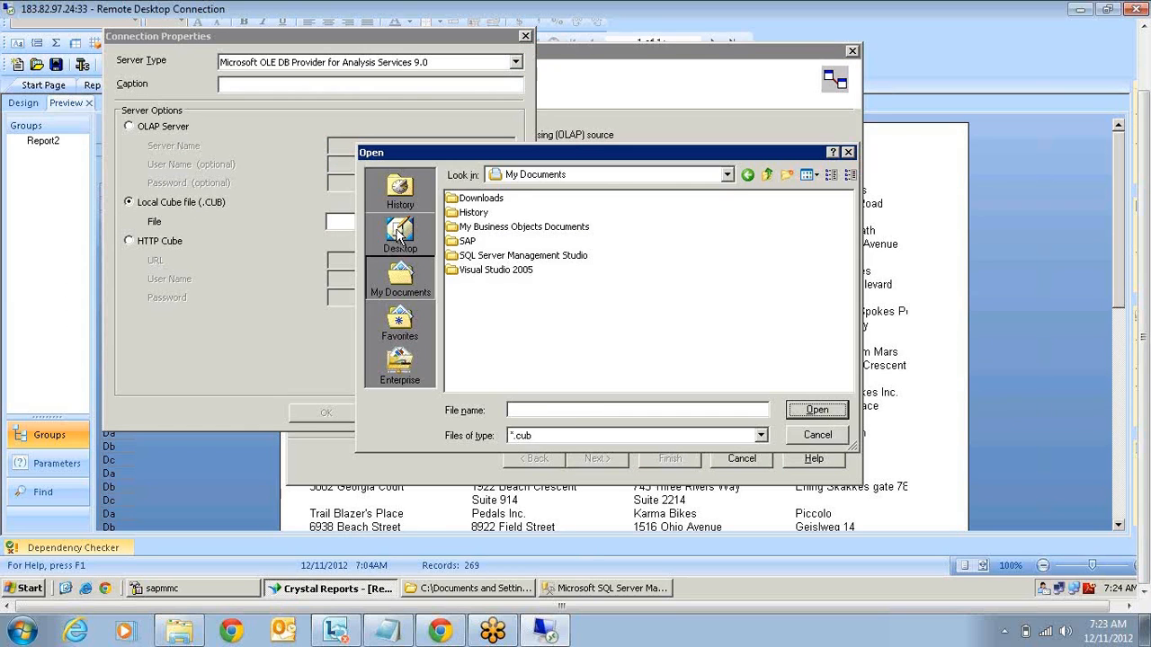
{"action": "left_click", "coordinate": [530, 411]}
{"action": "double_click", "coordinate": [478, 199]}
{"action": "left_click", "coordinate": [468, 200]}
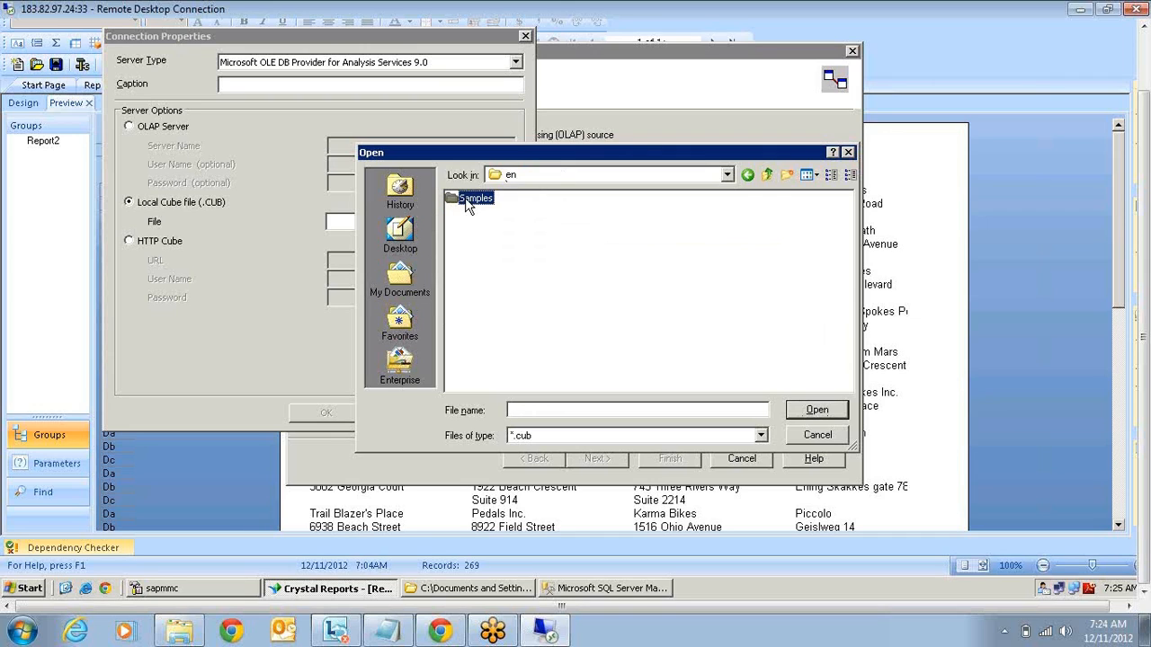
{"action": "left_click", "coordinate": [816, 410]}
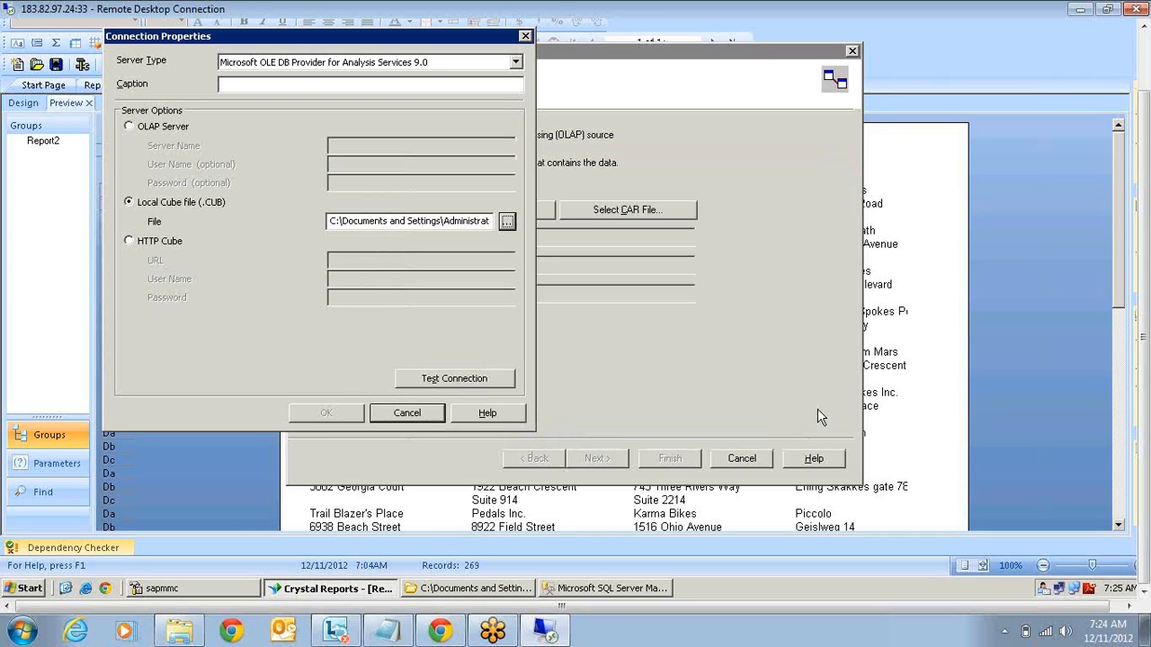
Test the local cube connection, caption it sales and add it to the OLAP connections.
{"action": "left_click", "coordinate": [456, 384]}
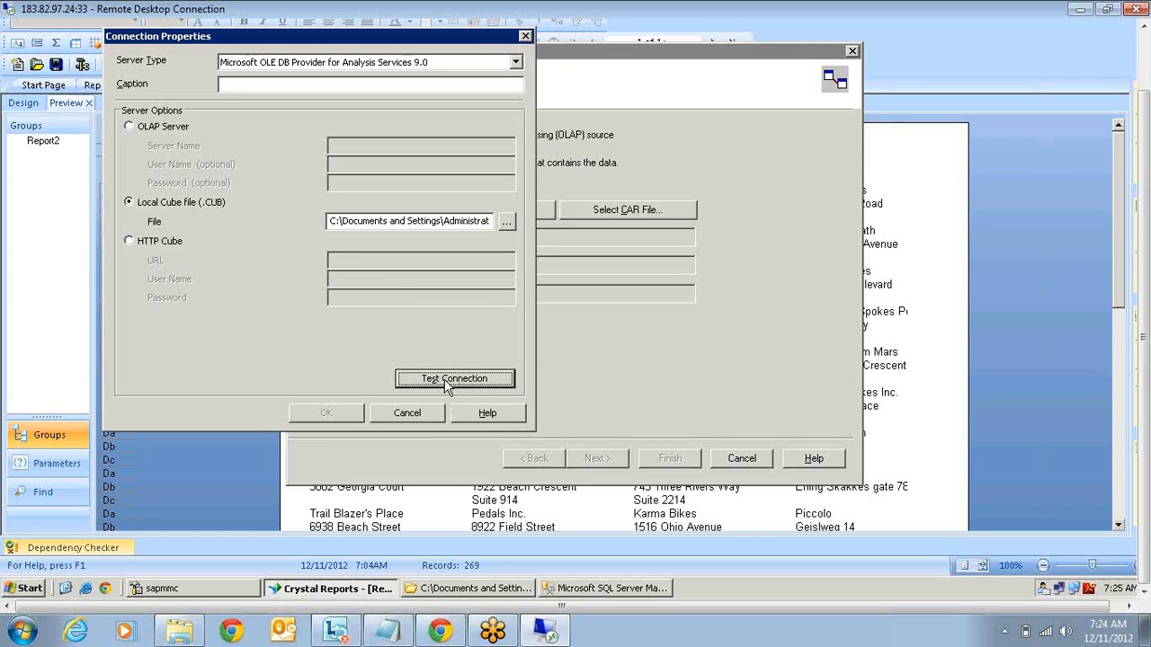
{"action": "left_click", "coordinate": [238, 87]}
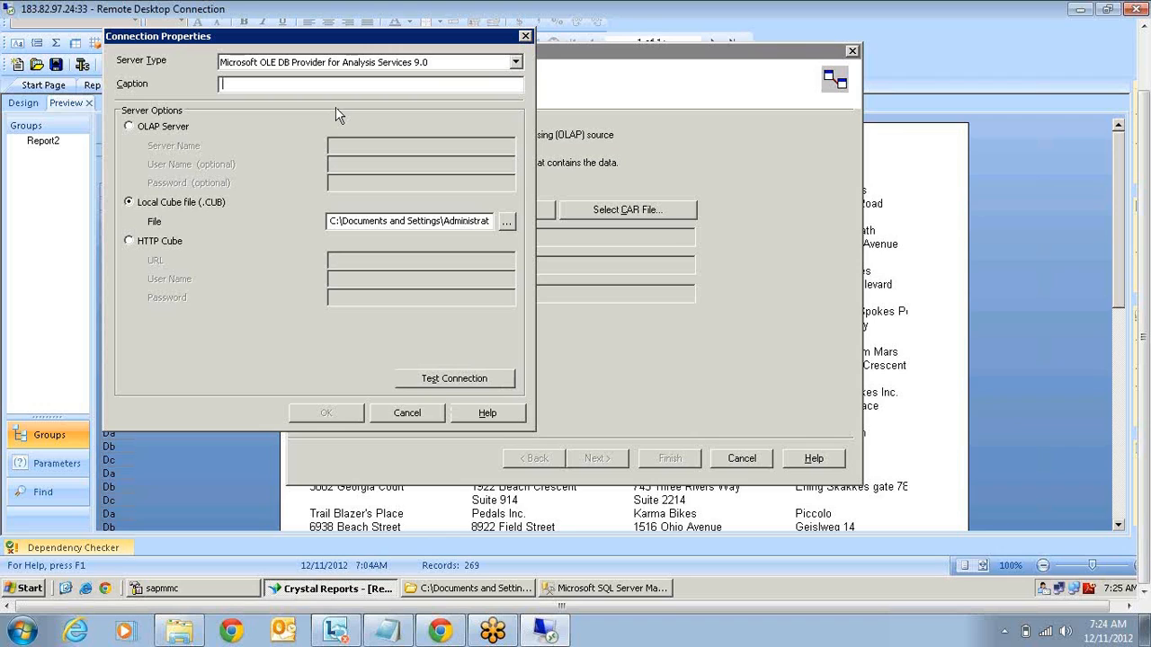
{"action": "type", "text": "sales"}
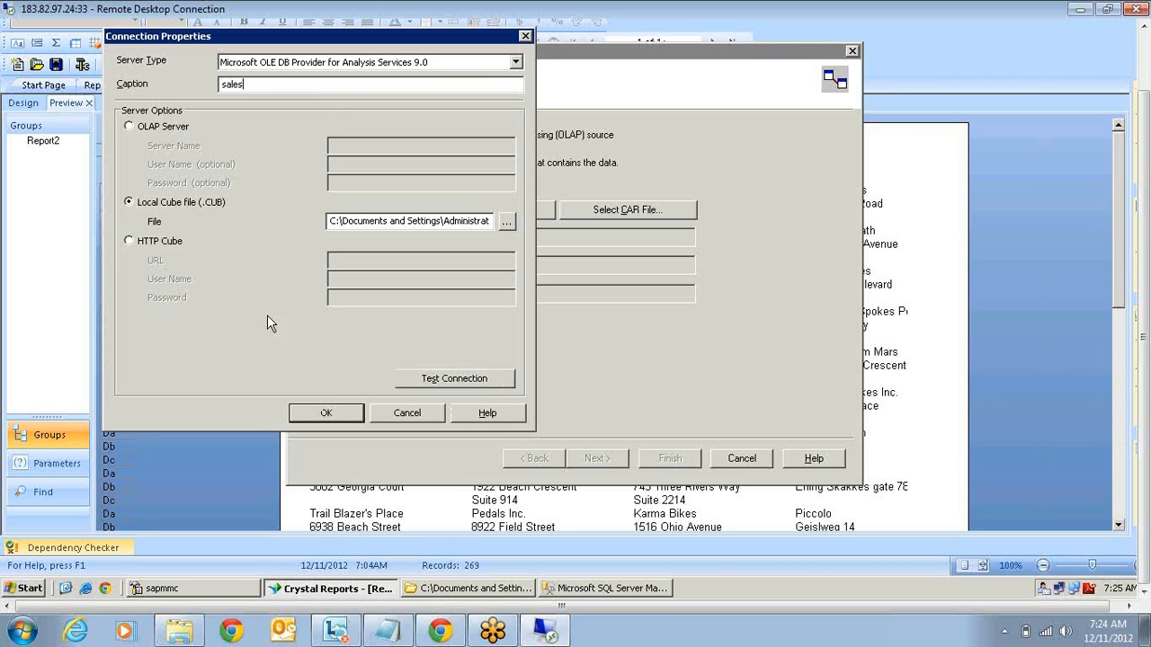
{"action": "left_click", "coordinate": [327, 413]}
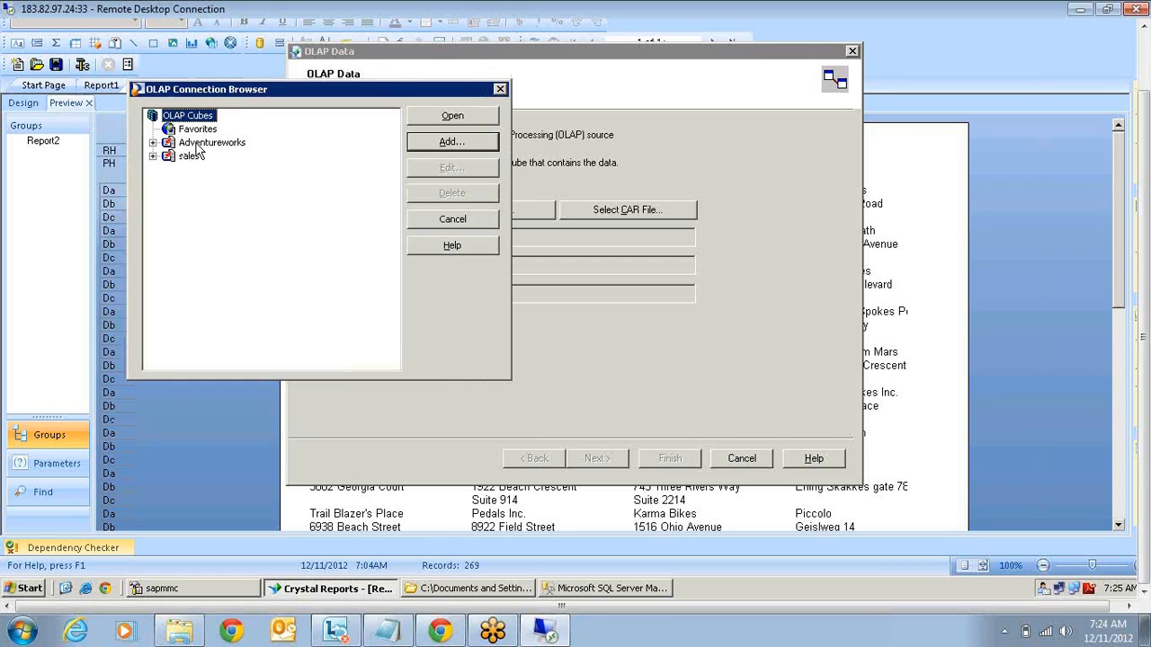
Expand the Adventureworks and sales connections and use the Sales Reports cube from sales as the report's OLAP data.
{"action": "left_click", "coordinate": [199, 143]}
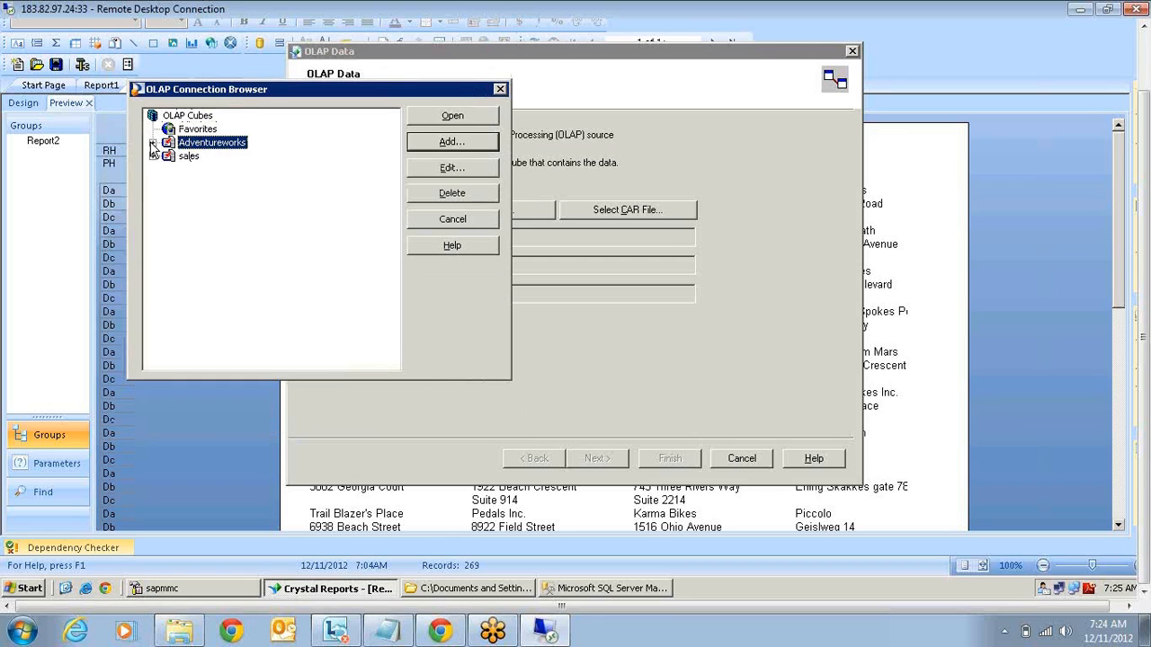
{"action": "left_click", "coordinate": [153, 142]}
{"action": "left_click", "coordinate": [168, 157]}
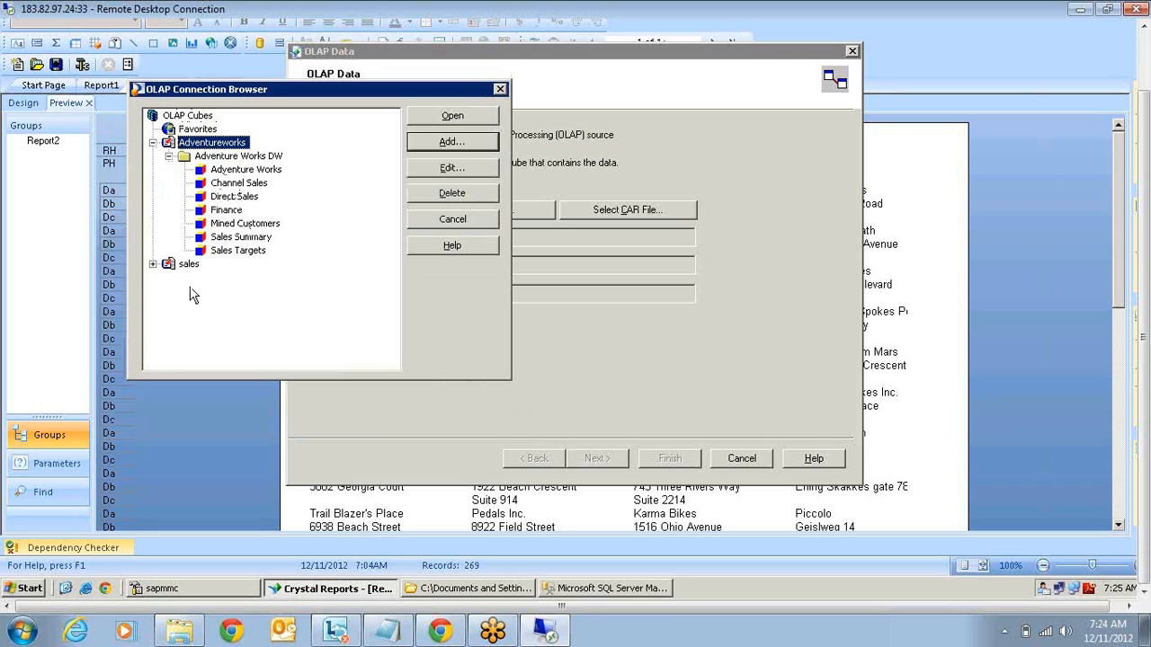
{"action": "left_click", "coordinate": [152, 265]}
{"action": "left_click", "coordinate": [212, 293]}
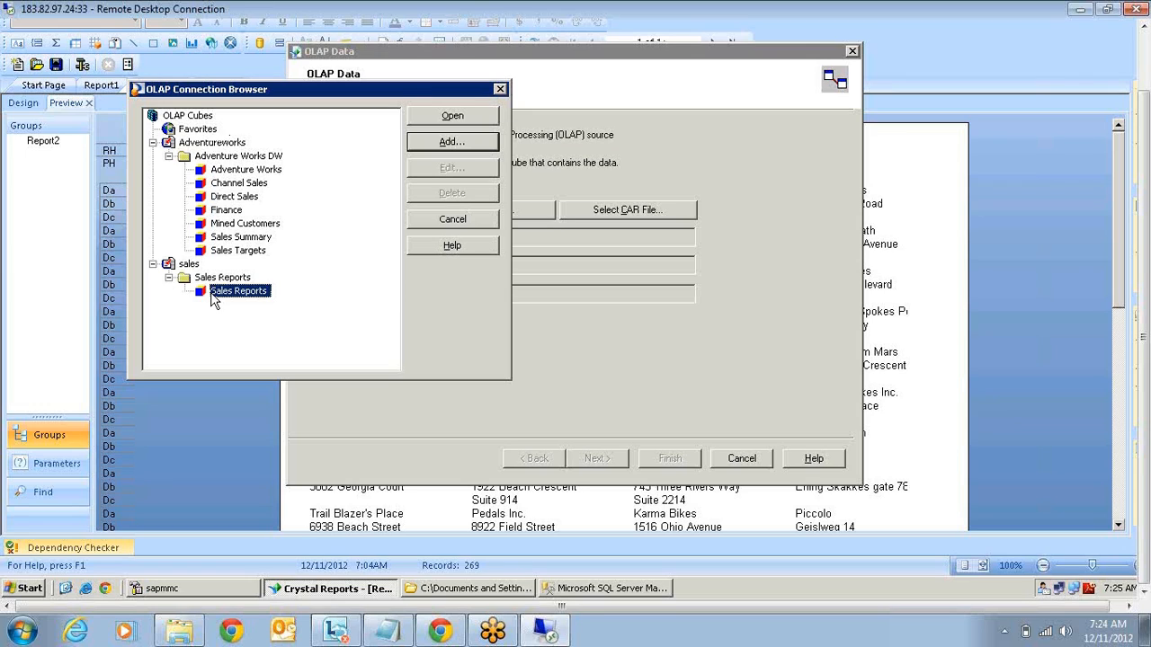
{"action": "left_click", "coordinate": [450, 118]}
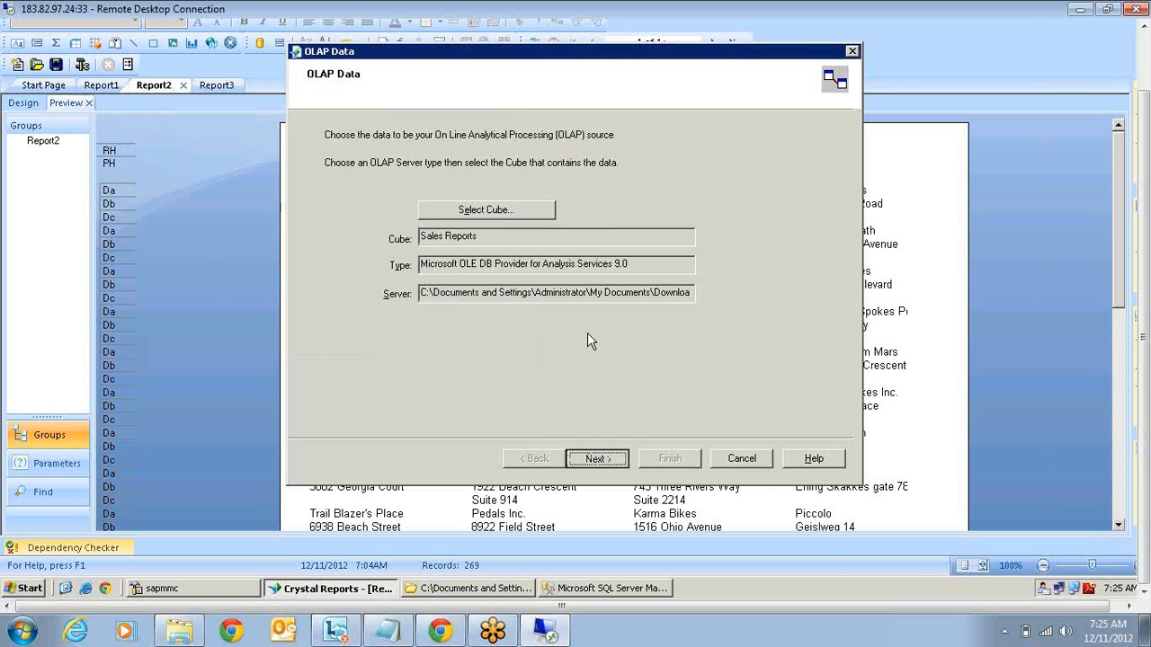
{"action": "key", "text": "Return"}
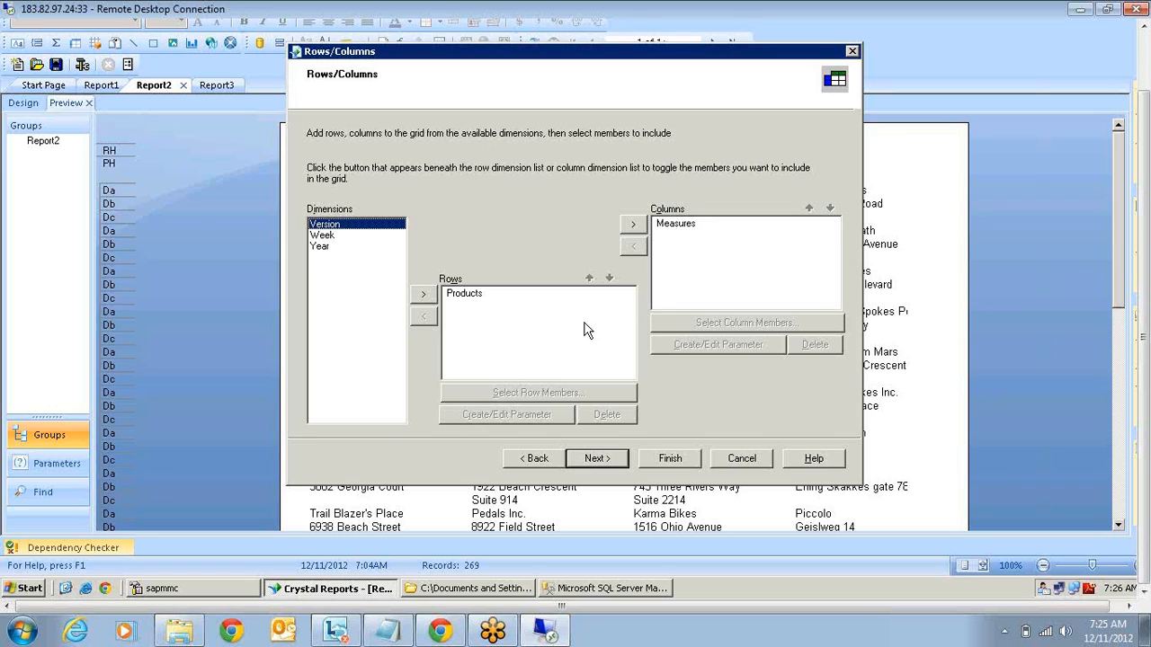
Keep Products as the grid's rows and Measures as its columns, and accept the default slices for Version, Week and Year.
{"action": "left_click", "coordinate": [325, 236]}
{"action": "left_click", "coordinate": [329, 249]}
{"action": "left_click", "coordinate": [323, 236]}
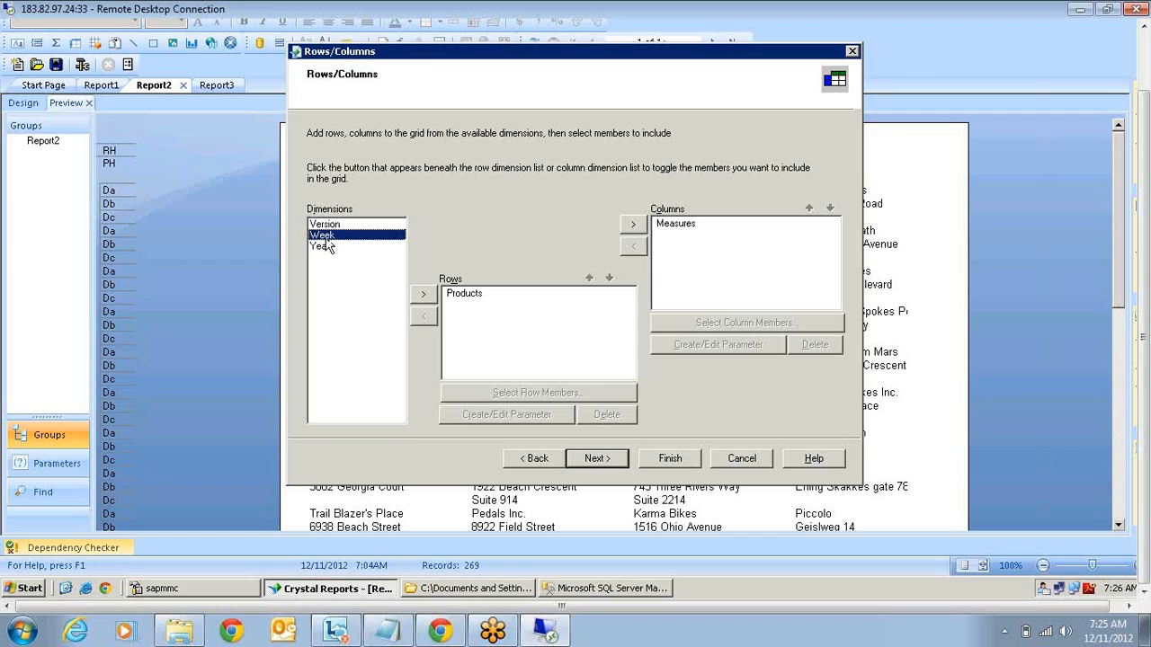
{"action": "left_click", "coordinate": [324, 246]}
{"action": "left_click", "coordinate": [483, 300]}
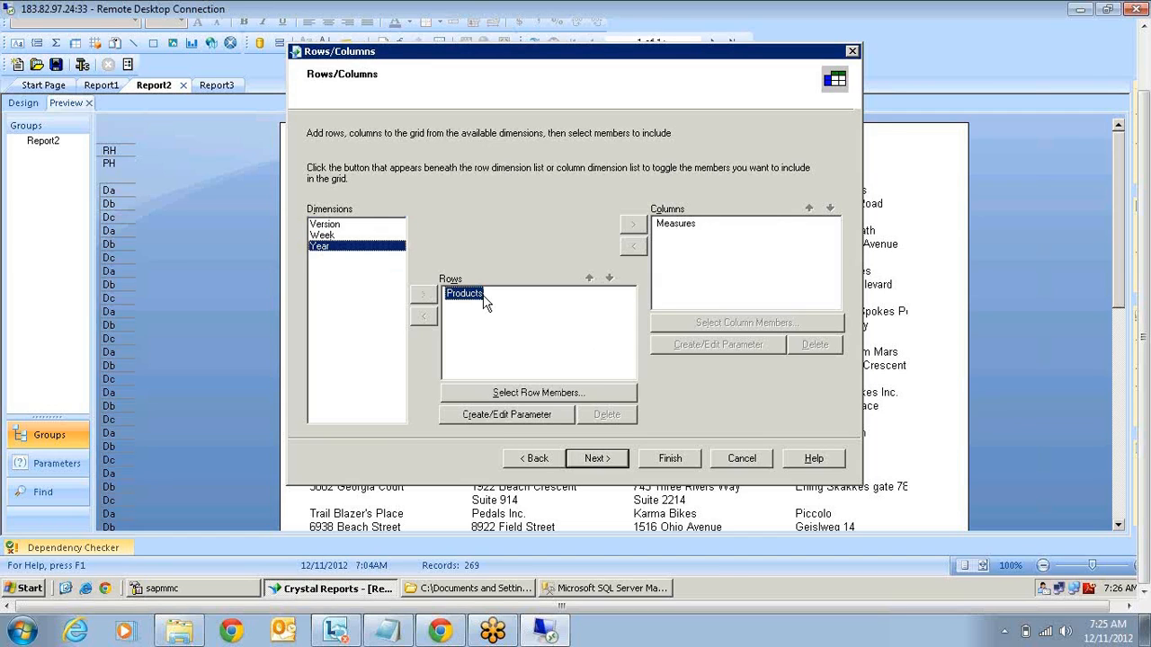
{"action": "left_click", "coordinate": [676, 225]}
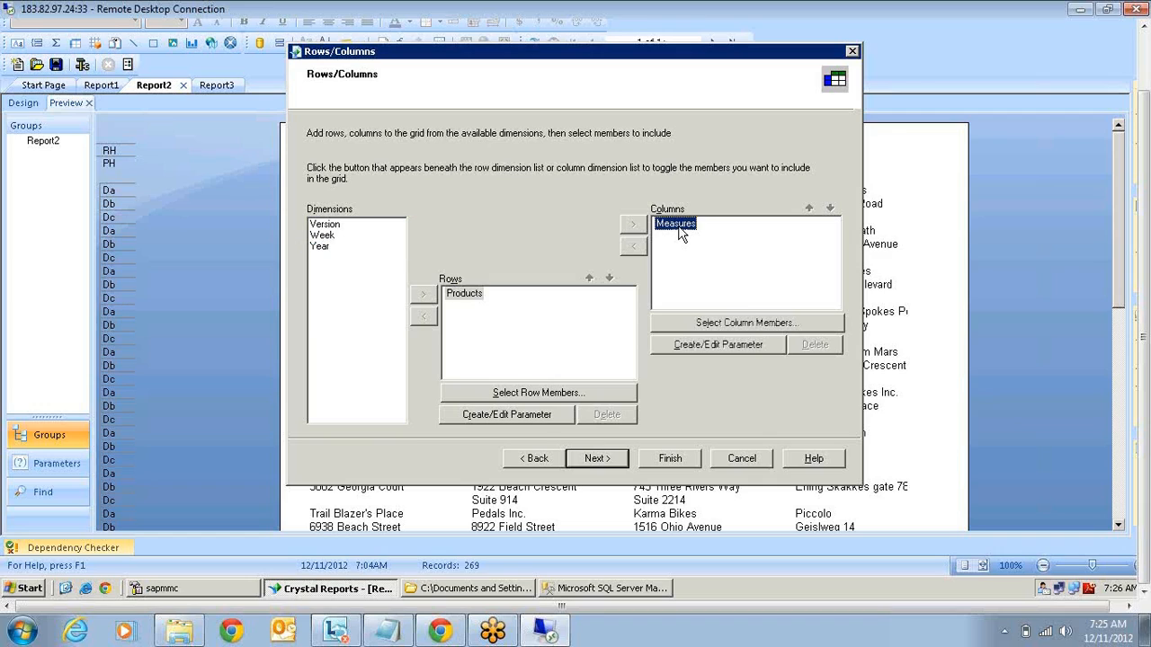
{"action": "left_click", "coordinate": [478, 290]}
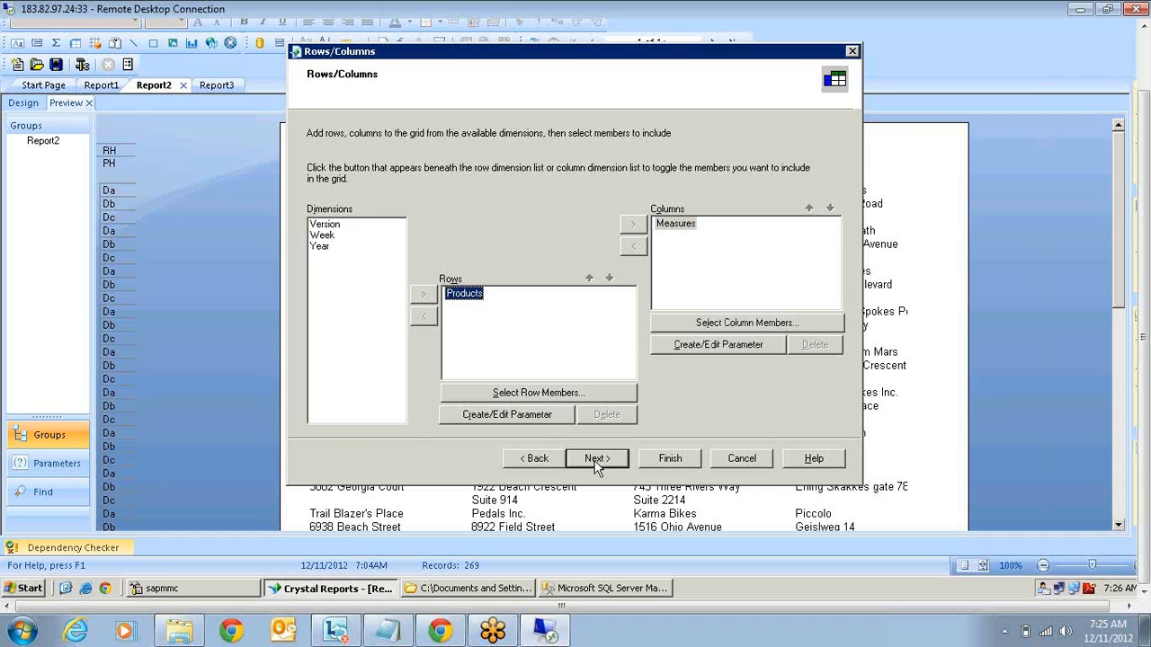
{"action": "left_click", "coordinate": [595, 459]}
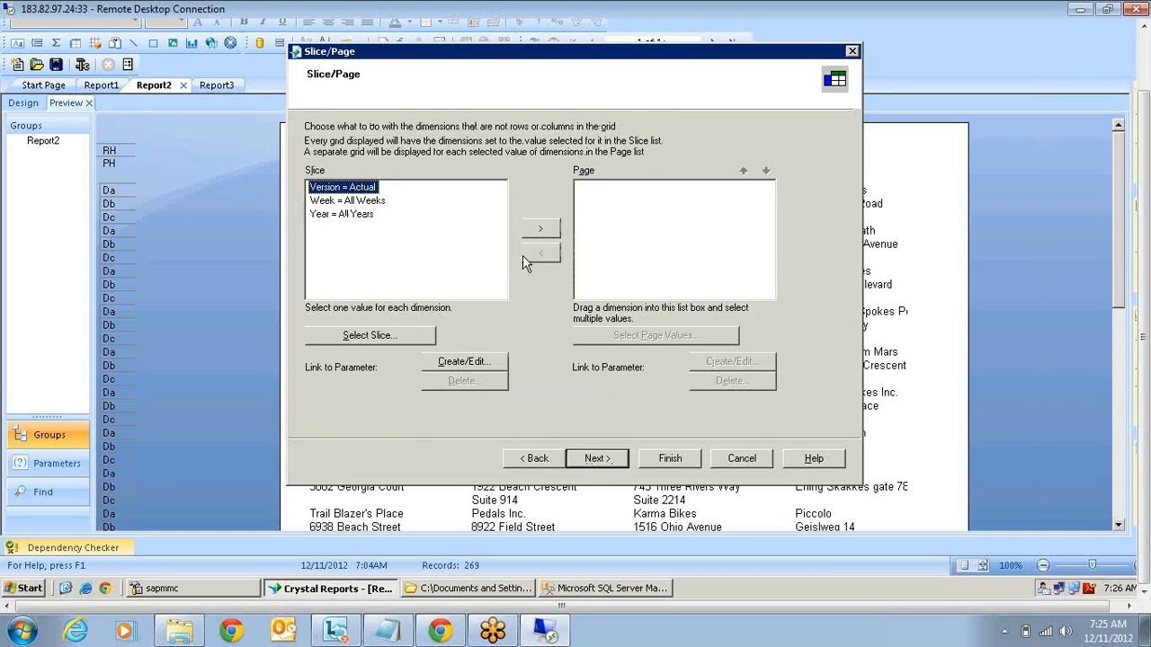
{"action": "left_click", "coordinate": [598, 459]}
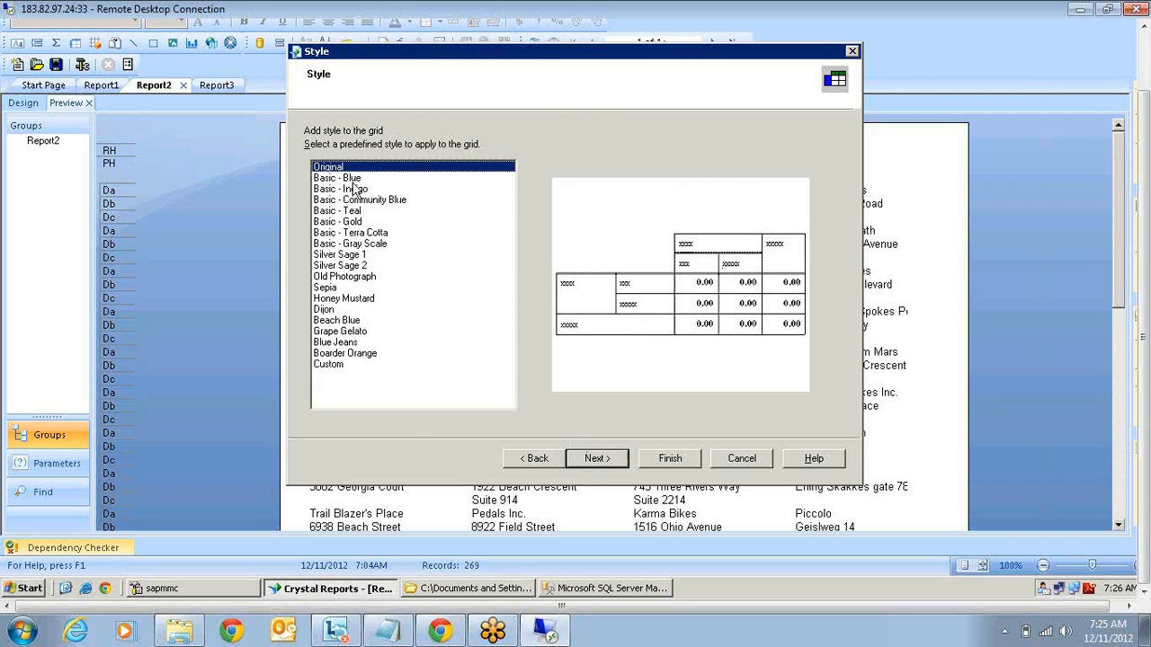
Preview grid styles such as Basic - Gold and Old Photograph, keep the Original style and finish the cube report.
{"action": "key", "text": "Down"}
{"action": "key", "text": "Down"}
{"action": "key", "text": "Down"}
{"action": "key", "text": "Down"}
{"action": "key", "text": "Down"}
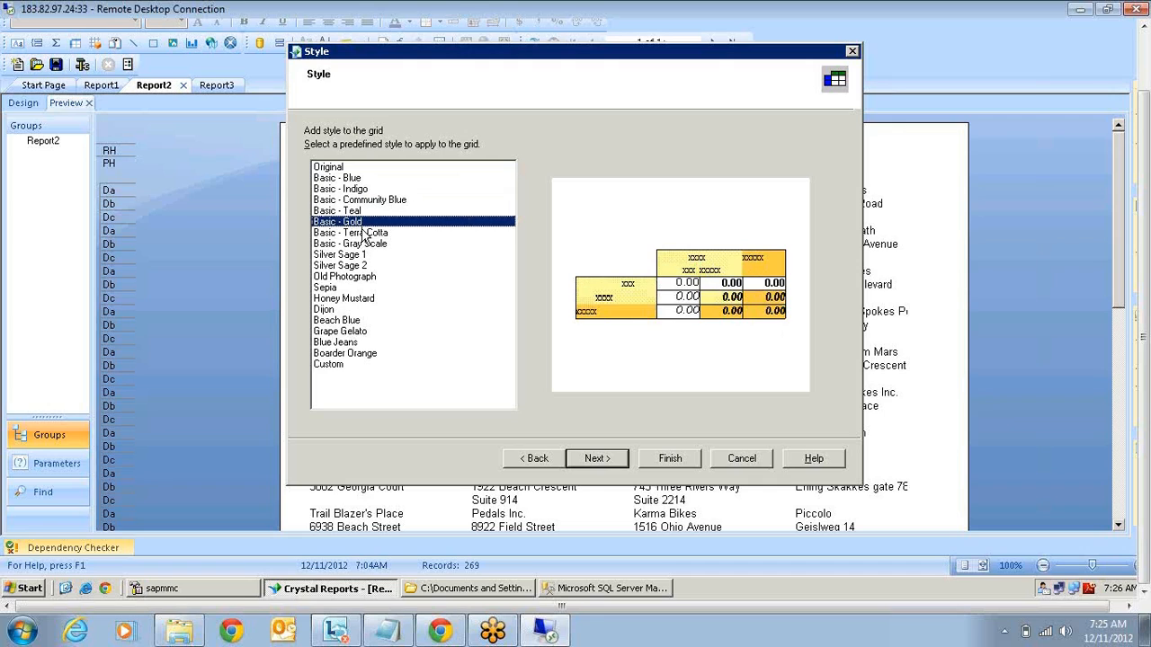
{"action": "left_click", "coordinate": [344, 276]}
{"action": "left_click", "coordinate": [329, 167]}
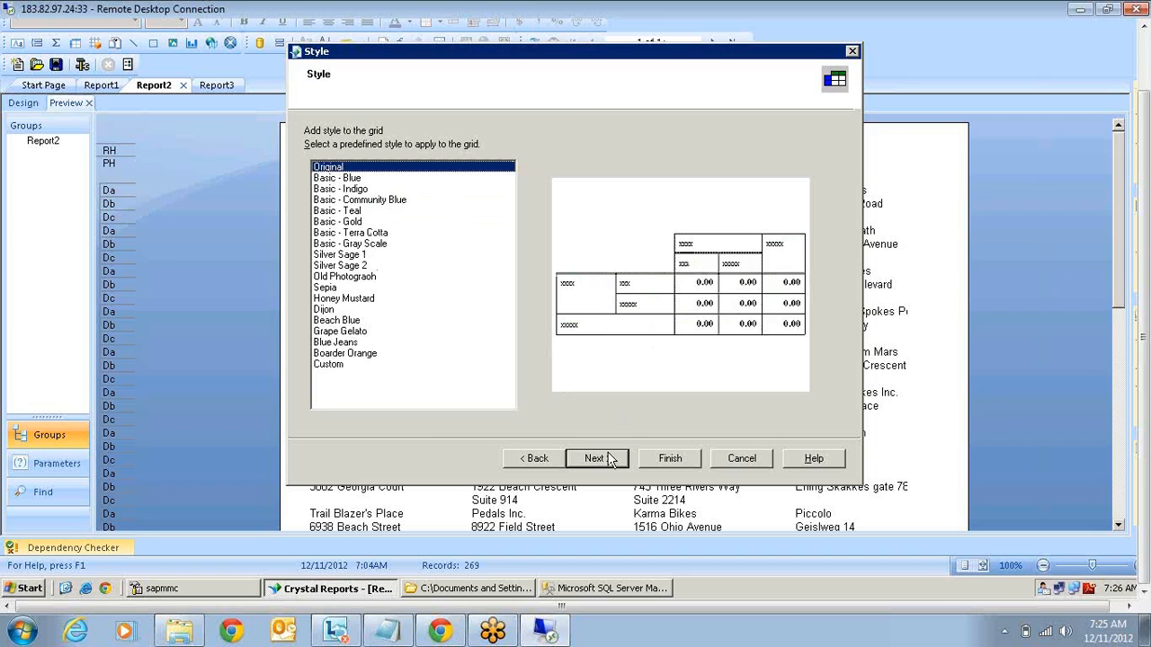
{"action": "left_click", "coordinate": [665, 460]}
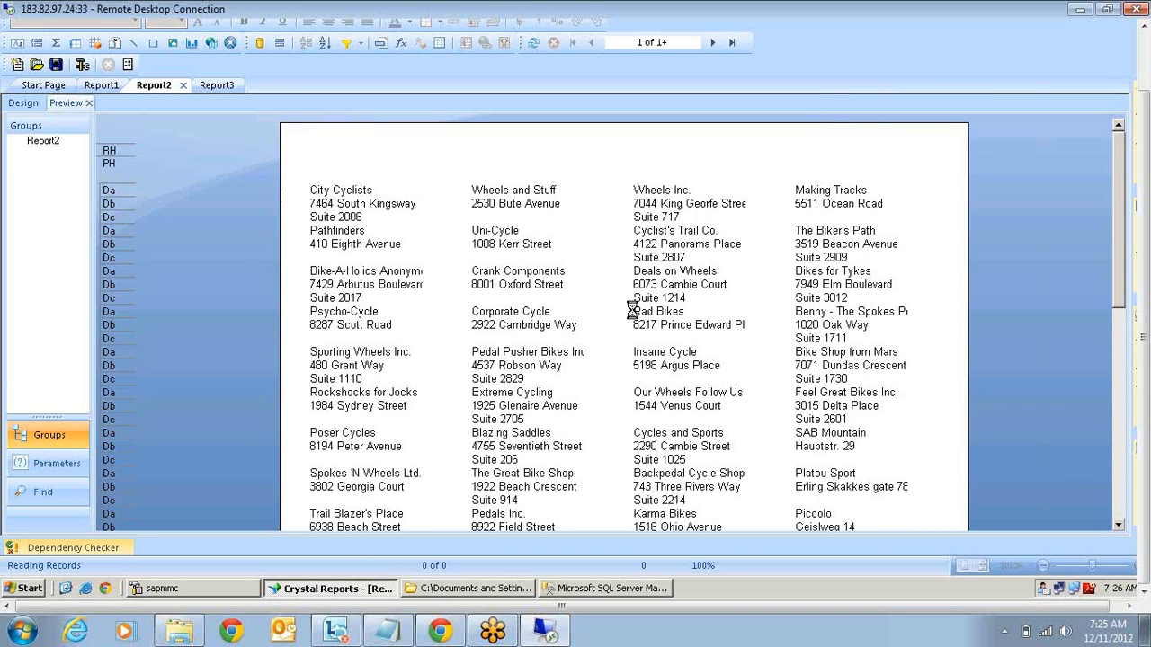
Widen the Sales value field in the OLAP grid to about 1.2 inches.
{"action": "left_click", "coordinate": [436, 225]}
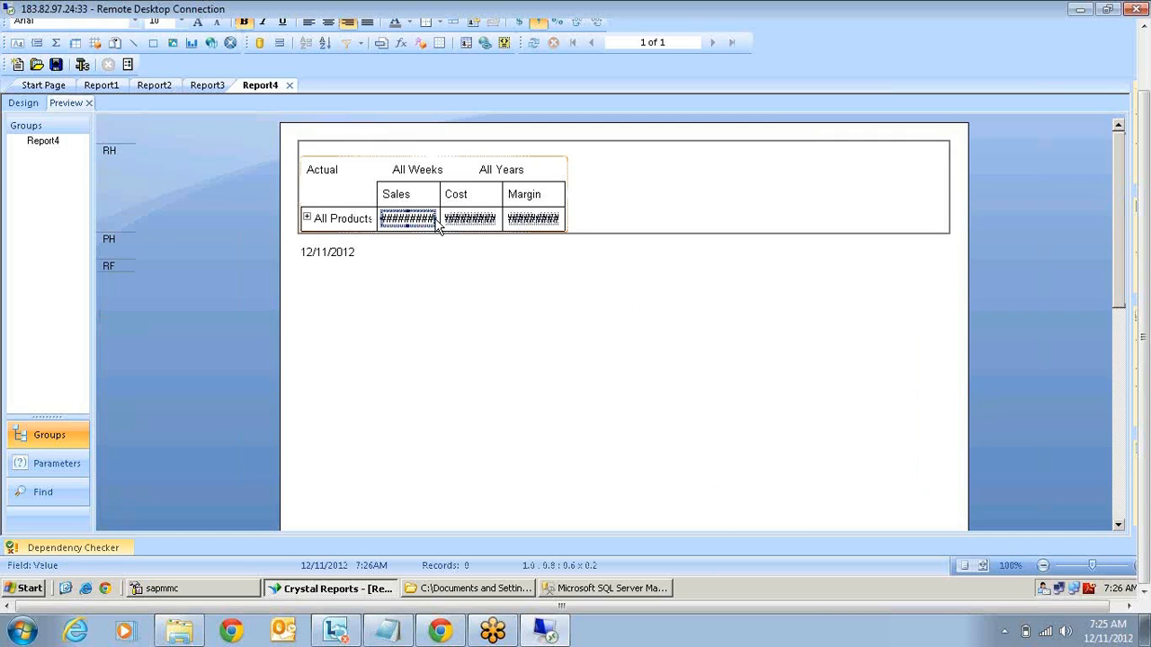
{"action": "left_click_drag", "start_coordinate": [438, 226], "coordinate": [482, 221]}
{"action": "left_click", "coordinate": [758, 254]}
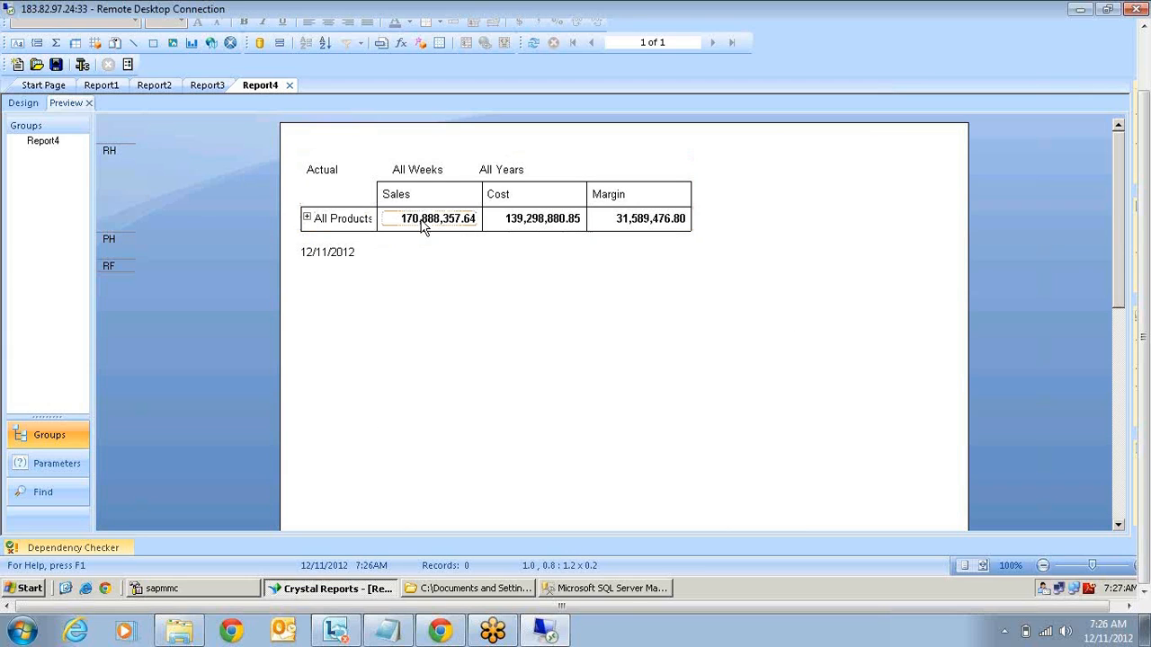
Drill down in the grid from All Products through Bakery and Cakes and Pies to the individual Cakes items and examine their figures.
{"action": "left_click", "coordinate": [306, 218]}
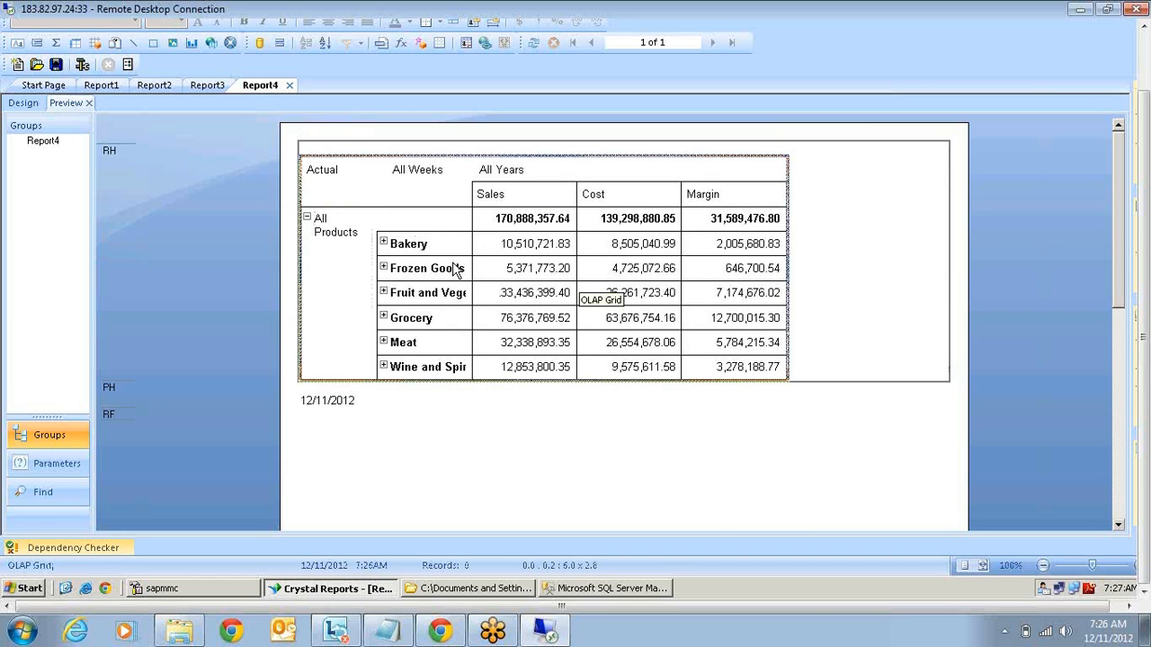
{"action": "left_click", "coordinate": [384, 243]}
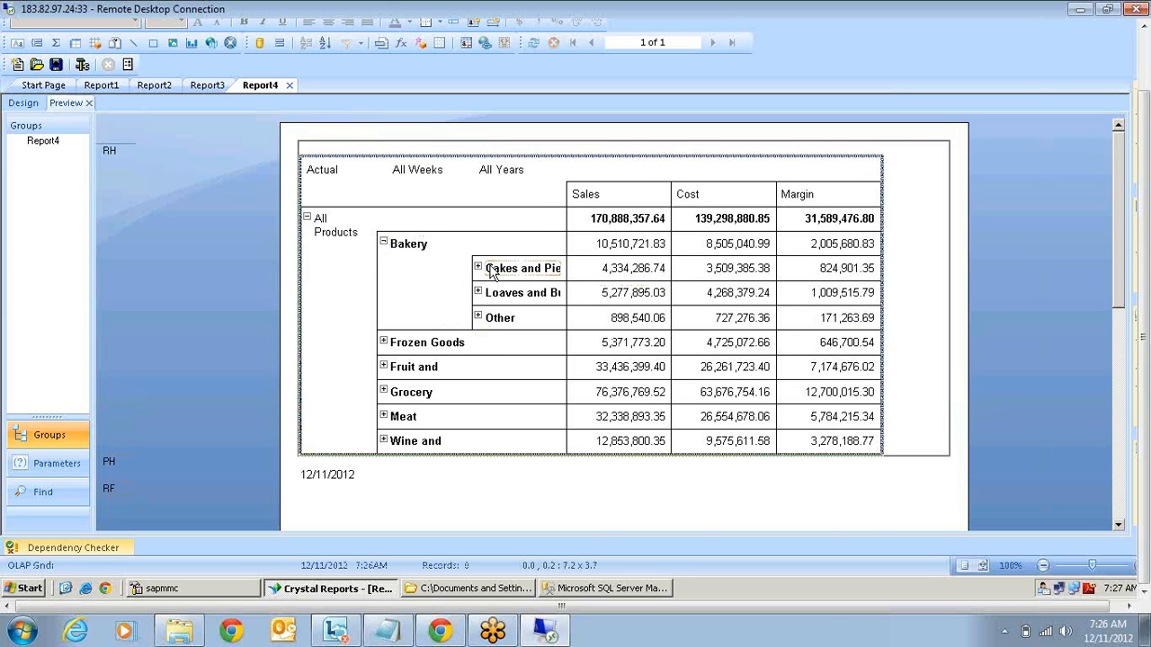
{"action": "left_click", "coordinate": [478, 268]}
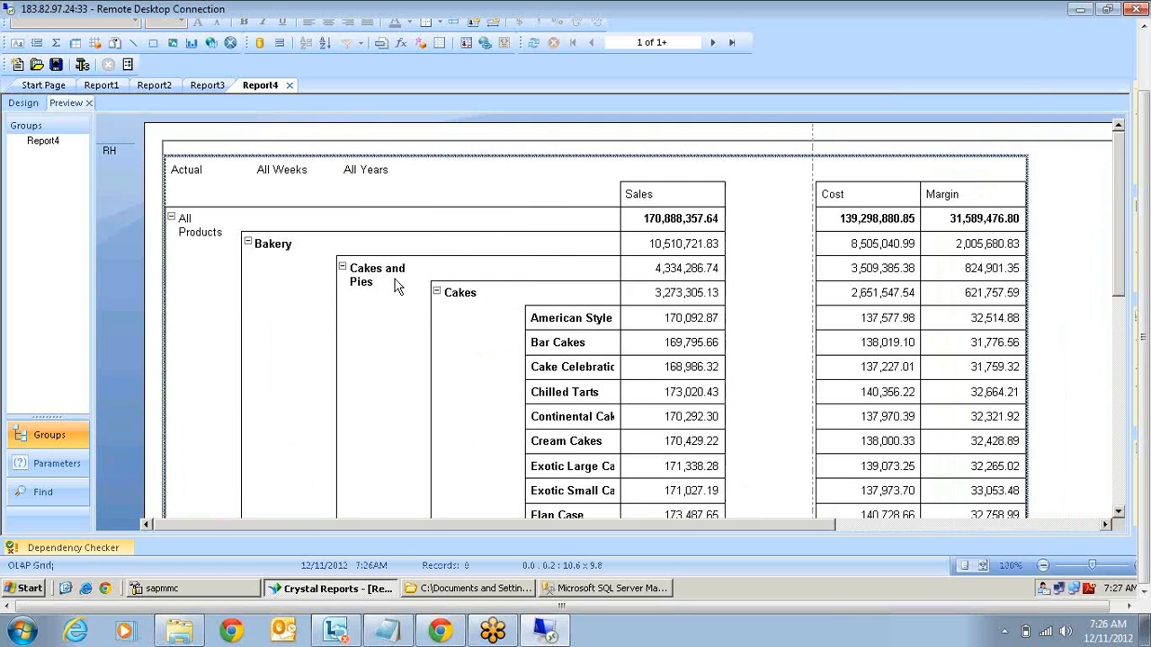
{"action": "scroll", "coordinate": [719, 333], "scroll_direction": "down", "scroll_amount": 3}
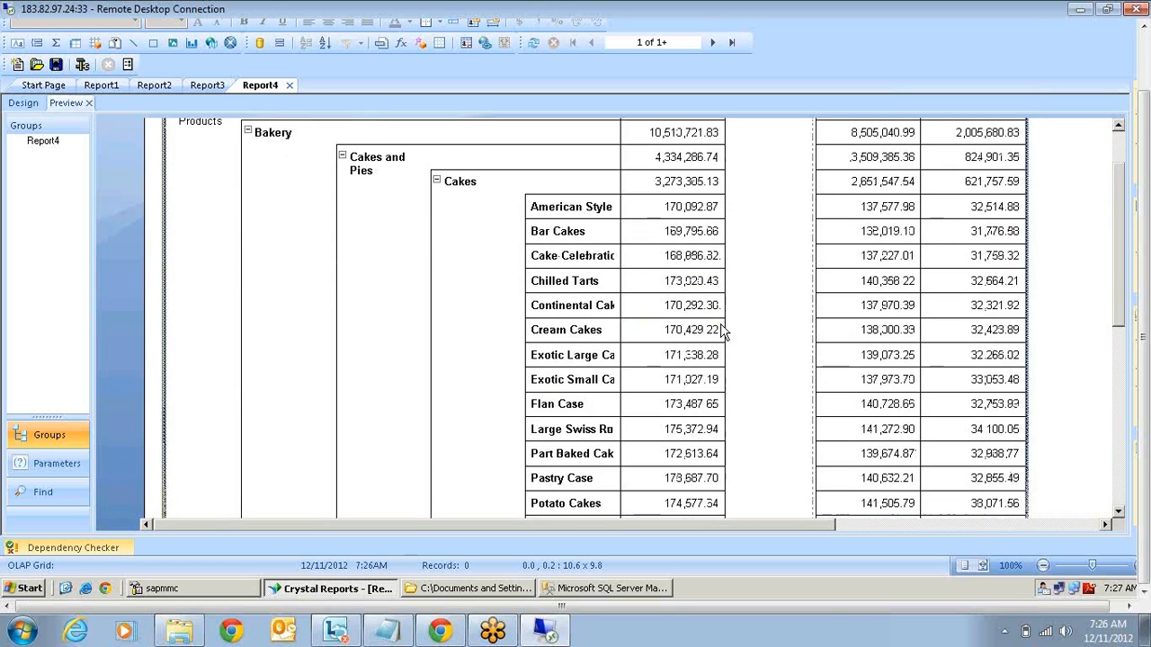
{"action": "scroll", "coordinate": [724, 332], "scroll_direction": "down", "scroll_amount": 1}
{"action": "scroll", "coordinate": [634, 306], "scroll_direction": "up", "scroll_amount": 4}
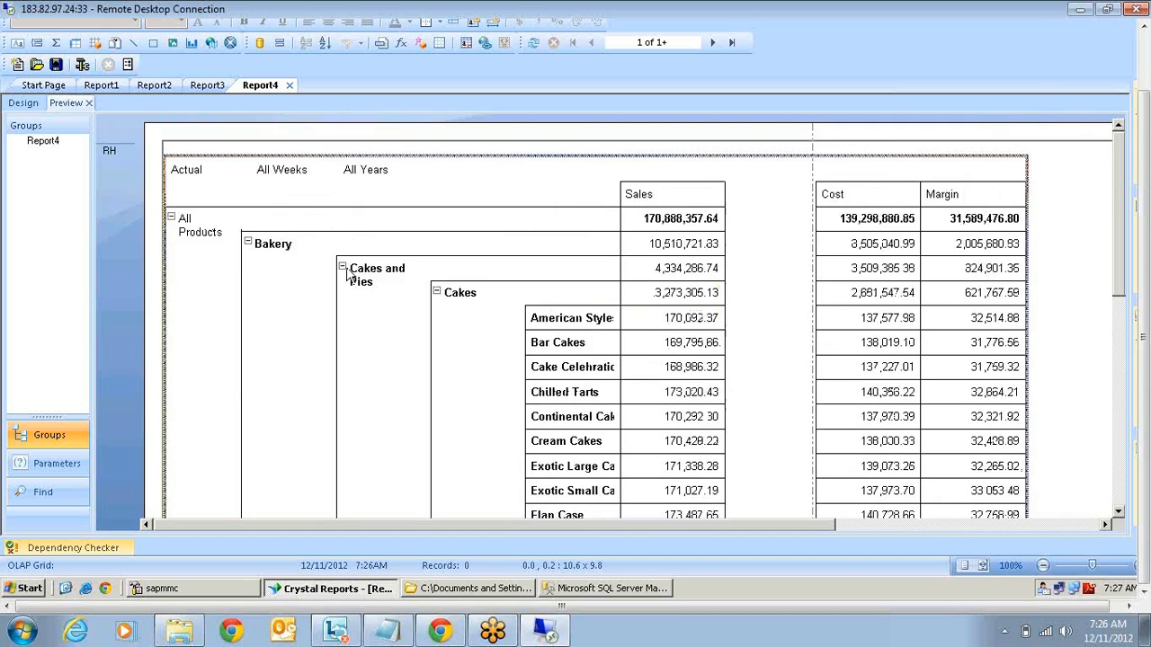
Collapse Cakes, Cakes and Pies, and Bakery in the OLAP grid, and show the report in Design view.
{"action": "left_click", "coordinate": [437, 292]}
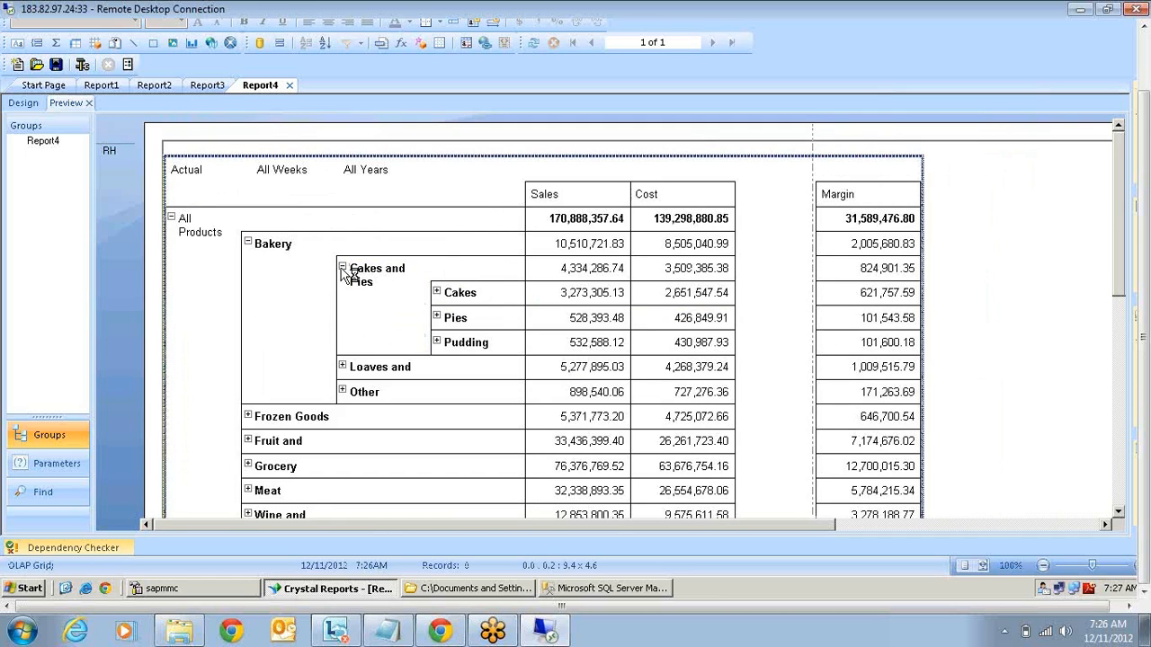
{"action": "left_click", "coordinate": [342, 268]}
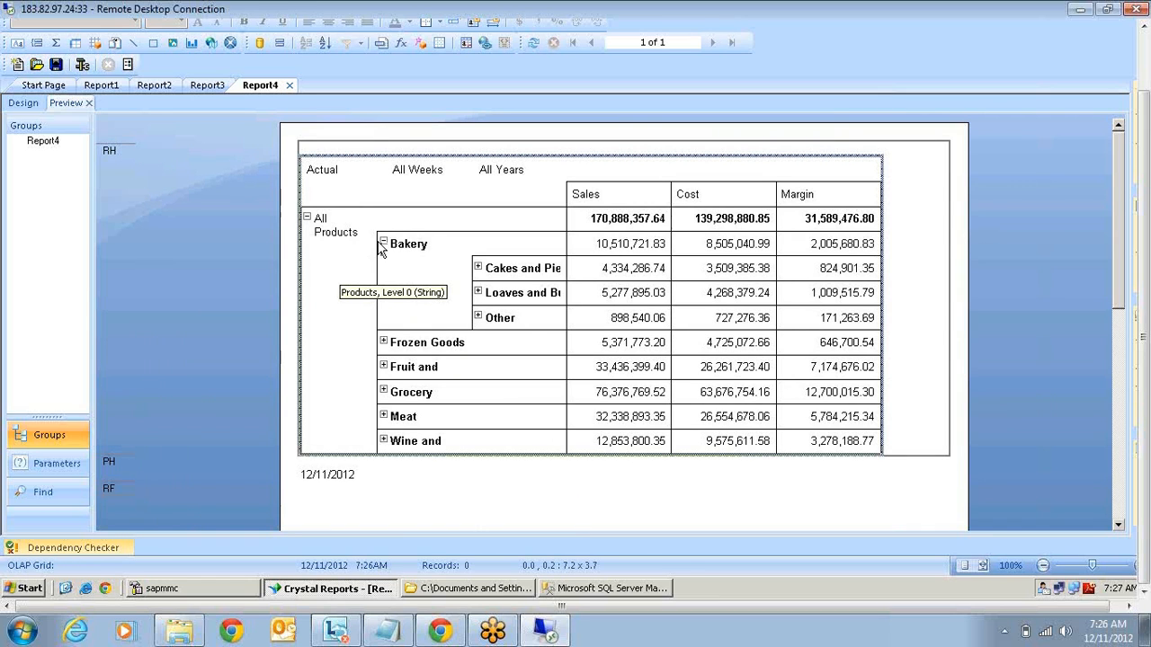
{"action": "left_click", "coordinate": [382, 244]}
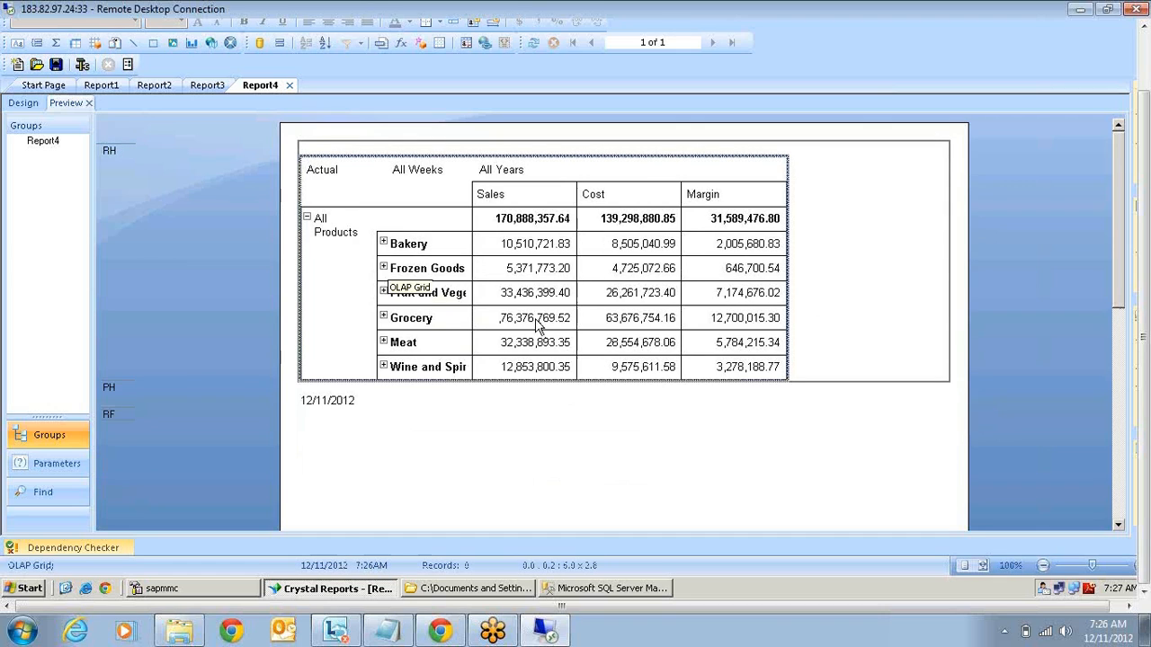
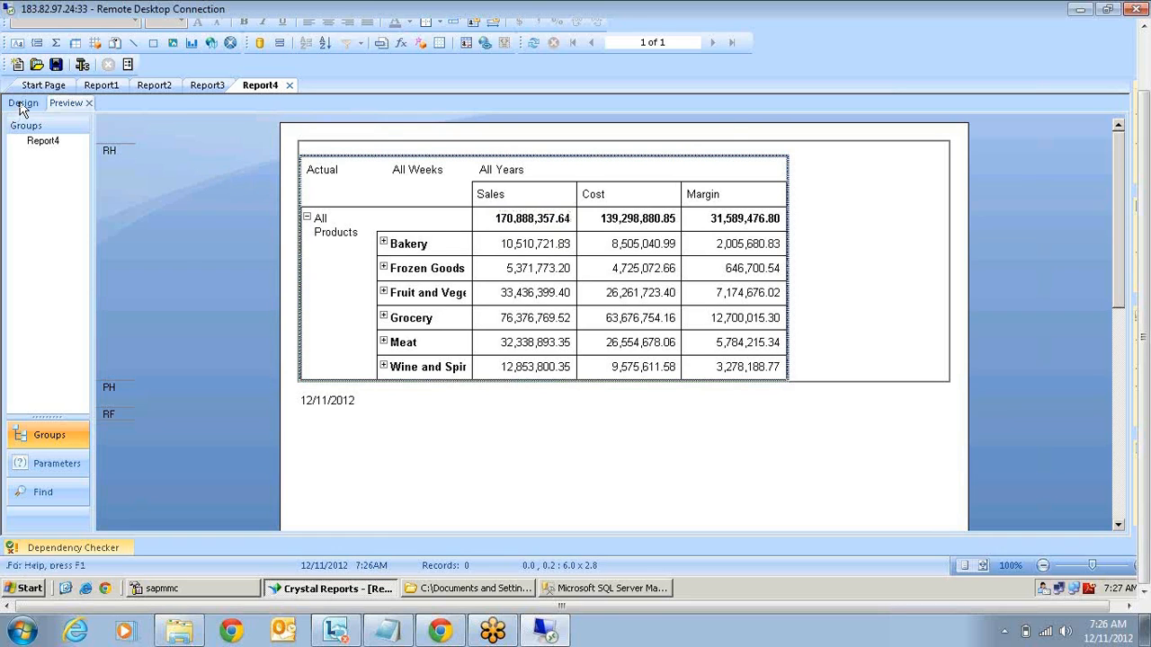
{"action": "left_click", "coordinate": [22, 105]}
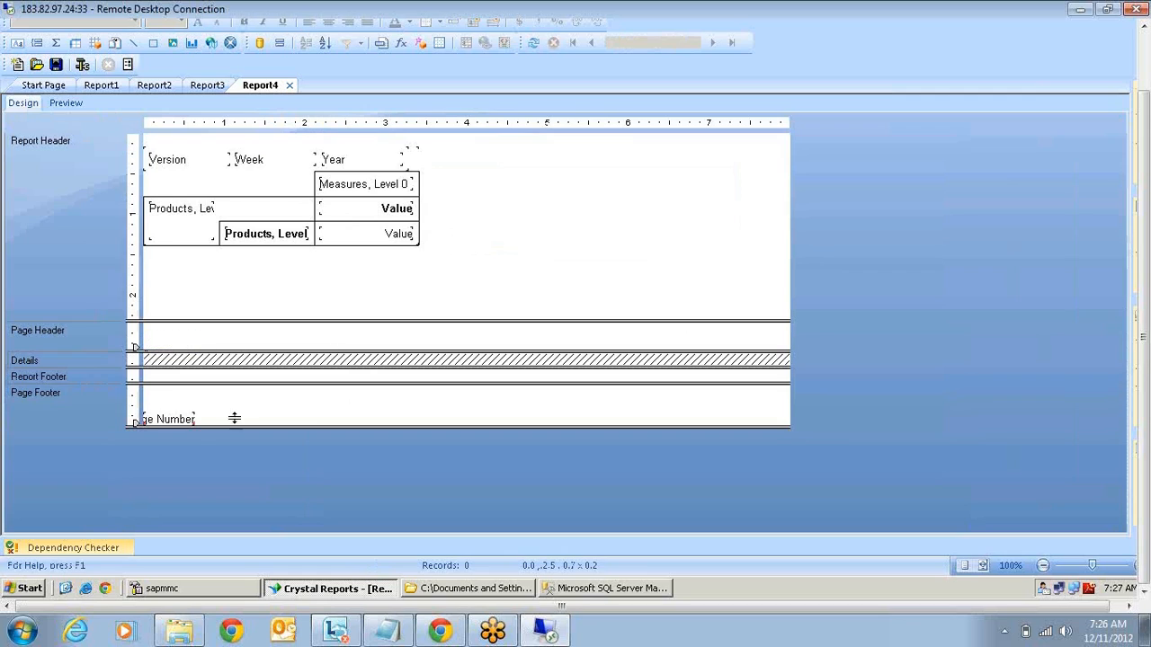
Delete the page number field from the Page Footer and place the Measures, level 0 field in the Details section.
{"action": "key", "text": "Delete"}
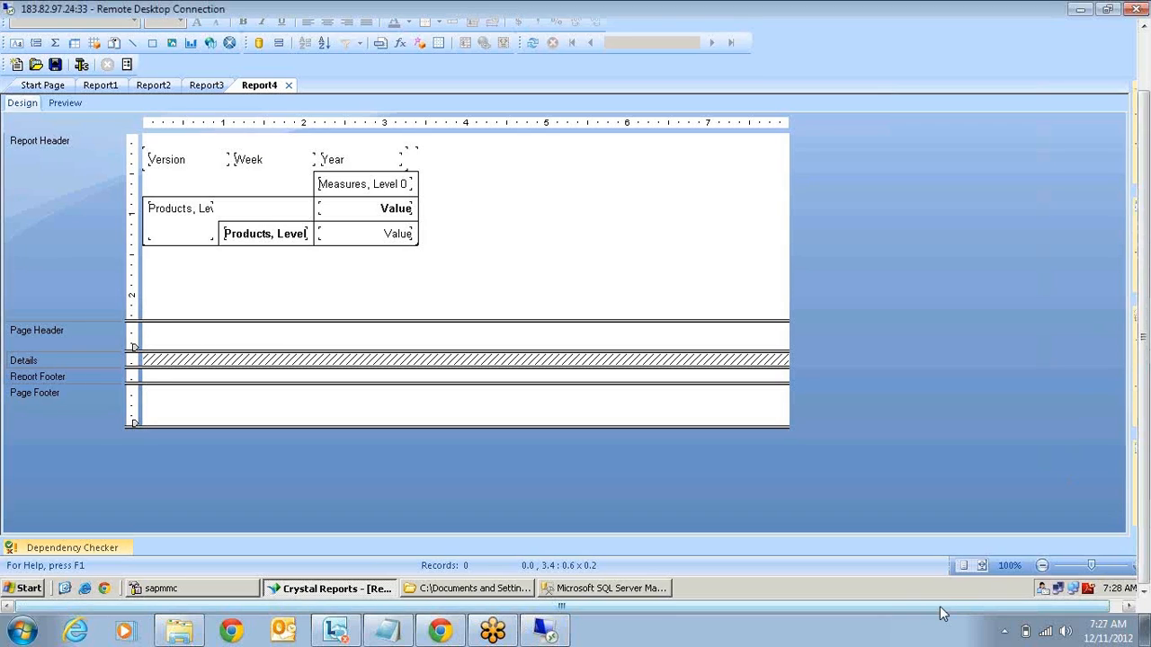
{"action": "mouse_move", "coordinate": [1135, 243]}
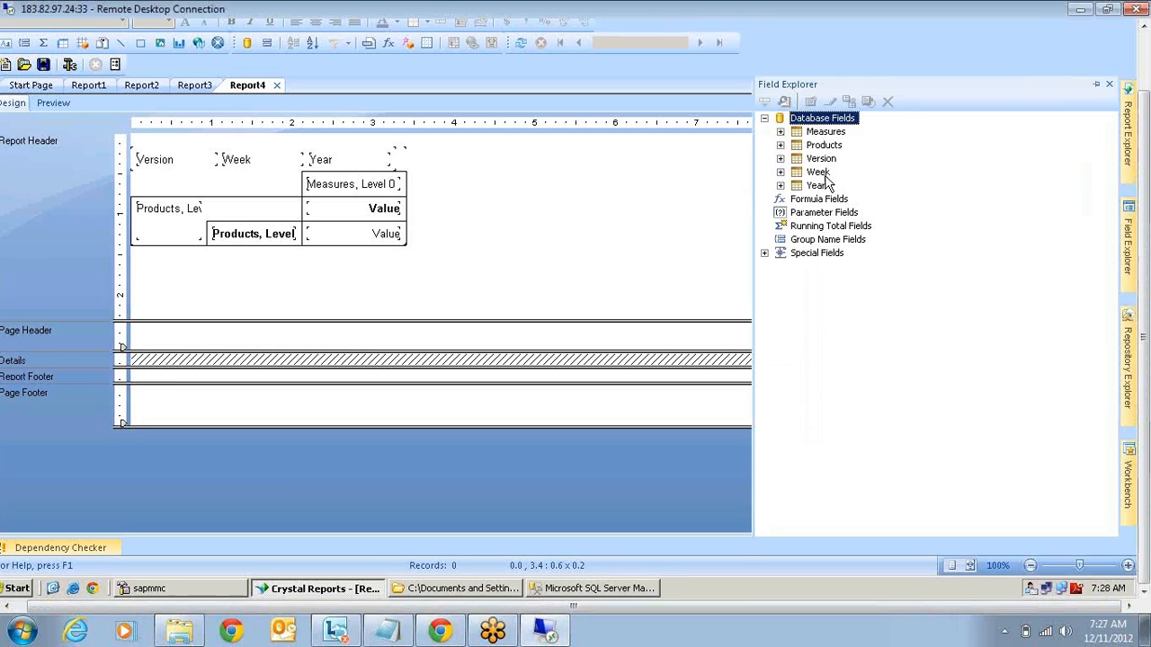
{"action": "left_click", "coordinate": [781, 131]}
{"action": "left_click", "coordinate": [780, 172]}
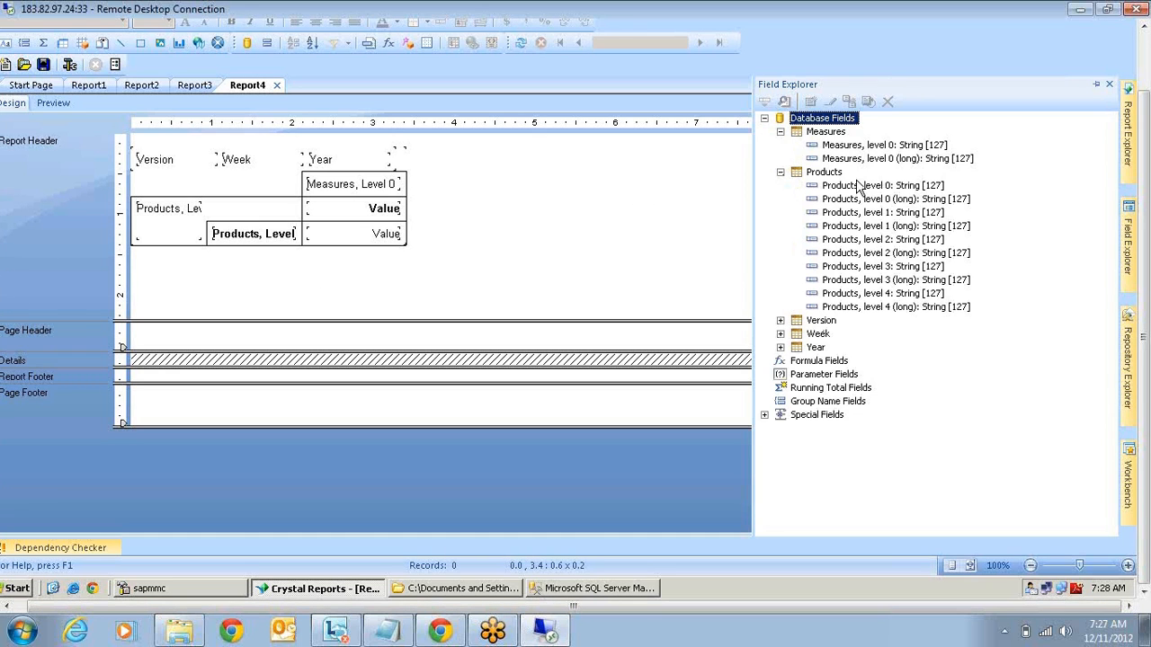
{"action": "left_click", "coordinate": [780, 321]}
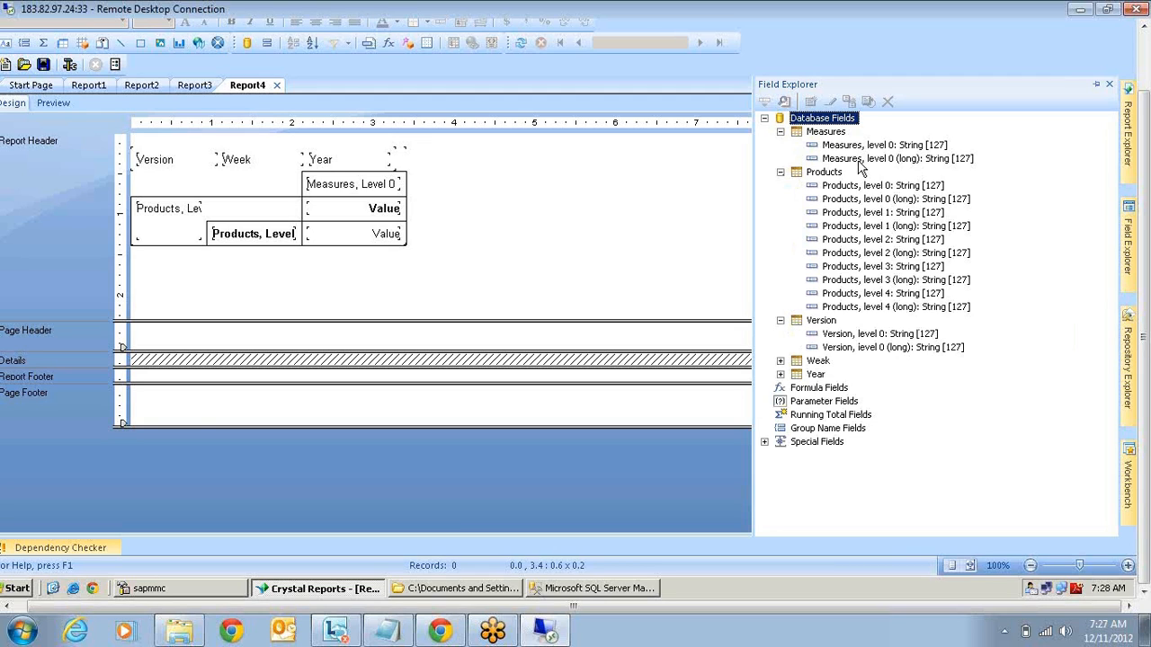
{"action": "left_click_drag", "start_coordinate": [877, 150], "coordinate": [435, 366]}
Show the hidden Details section and place the Products, level 0 field in it, left of Measures, level 0.
{"action": "right_click", "coordinate": [87, 358]}
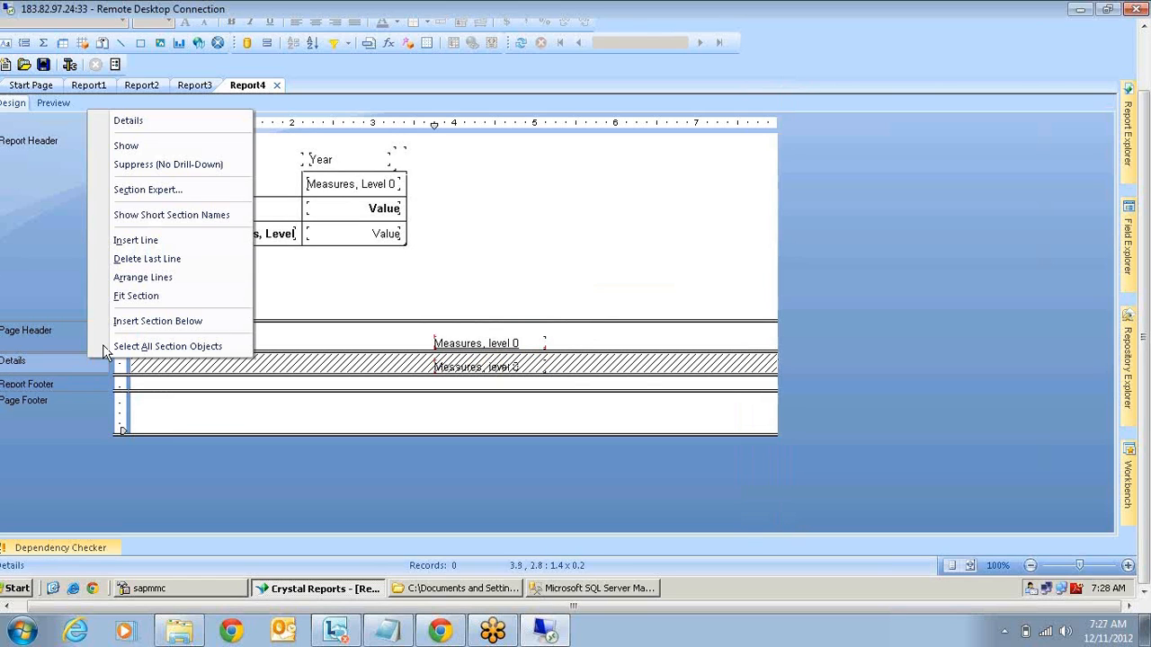
{"action": "left_click", "coordinate": [104, 347]}
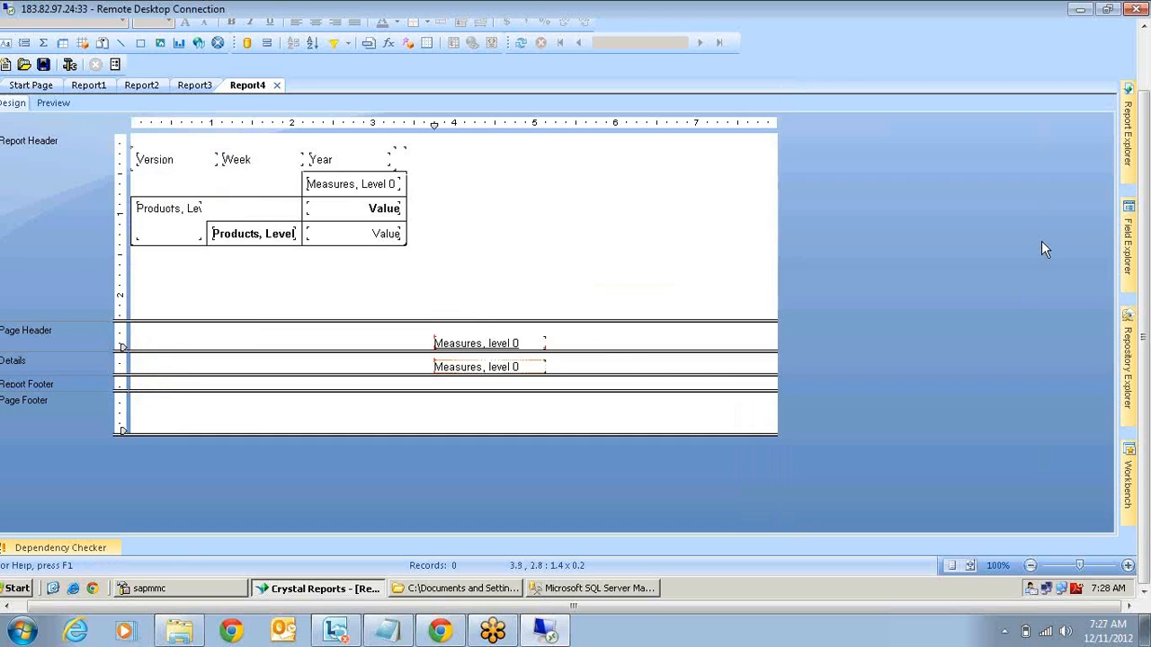
{"action": "mouse_move", "coordinate": [1138, 224]}
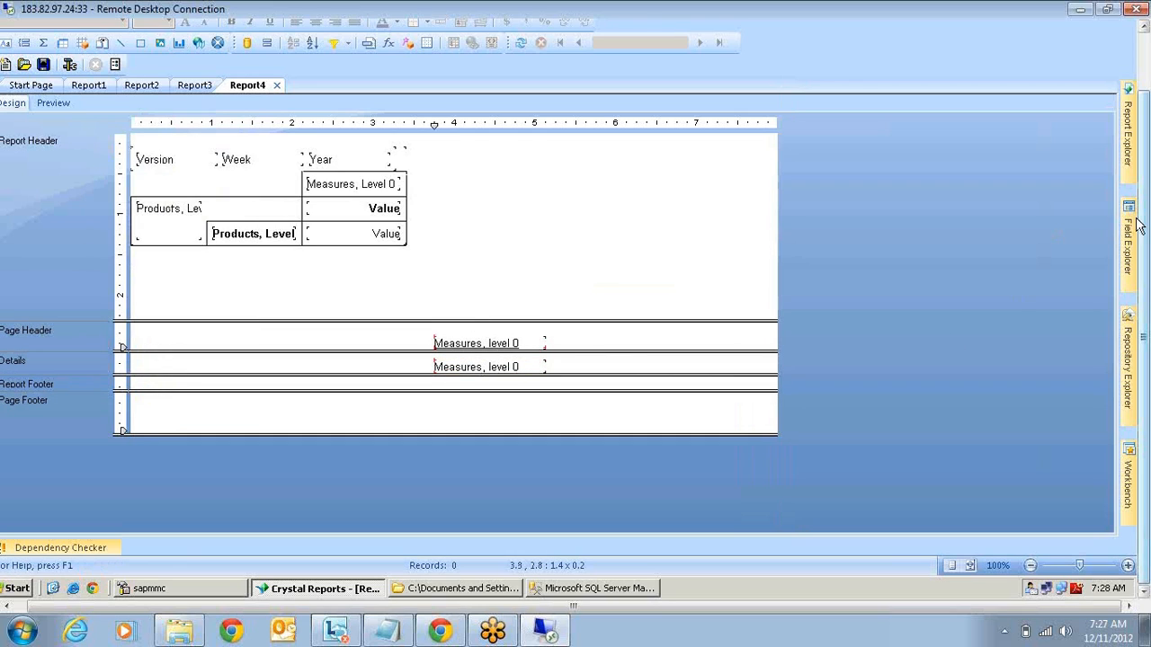
{"action": "left_click_drag", "start_coordinate": [863, 185], "coordinate": [231, 369]}
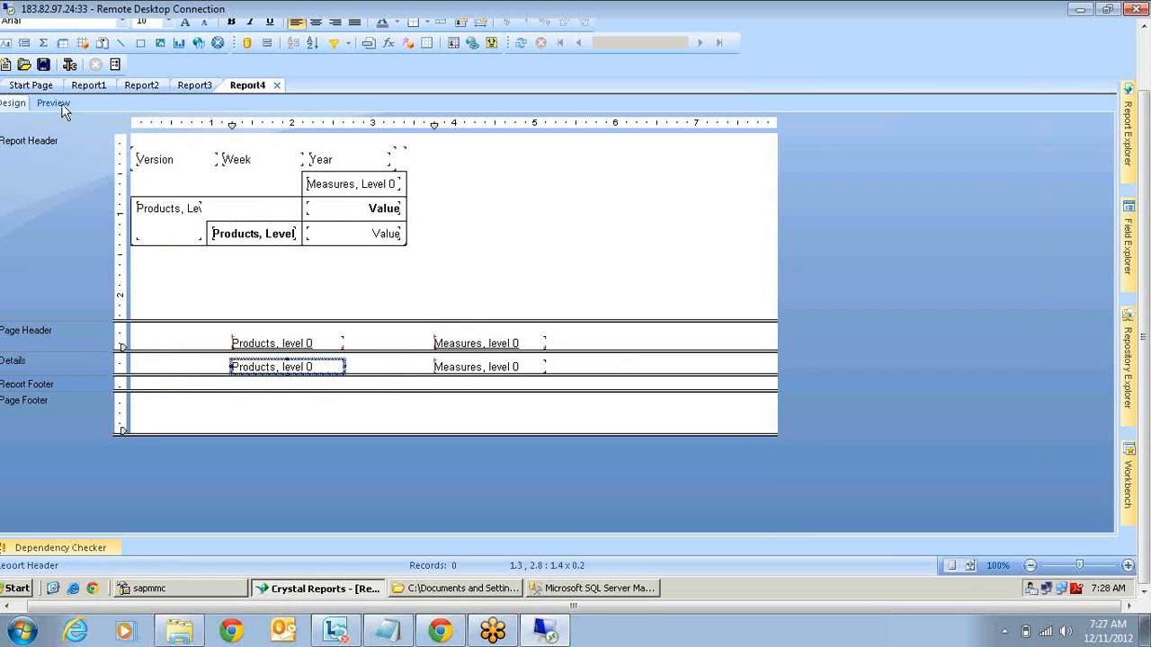
Preview the report and examine the product and measure rows listed below the OLAP grid.
{"action": "left_click", "coordinate": [57, 103]}
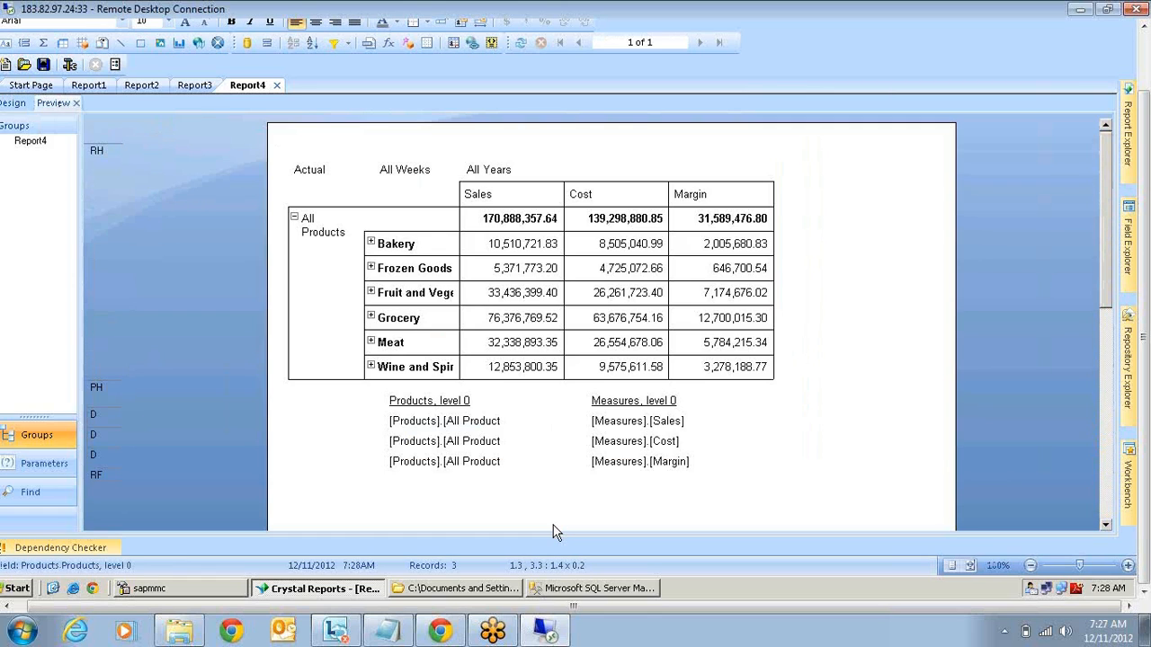
{"action": "scroll", "coordinate": [620, 359], "scroll_direction": "down", "scroll_amount": 1}
{"action": "left_click", "coordinate": [640, 186]}
{"action": "left_click", "coordinate": [641, 186]}
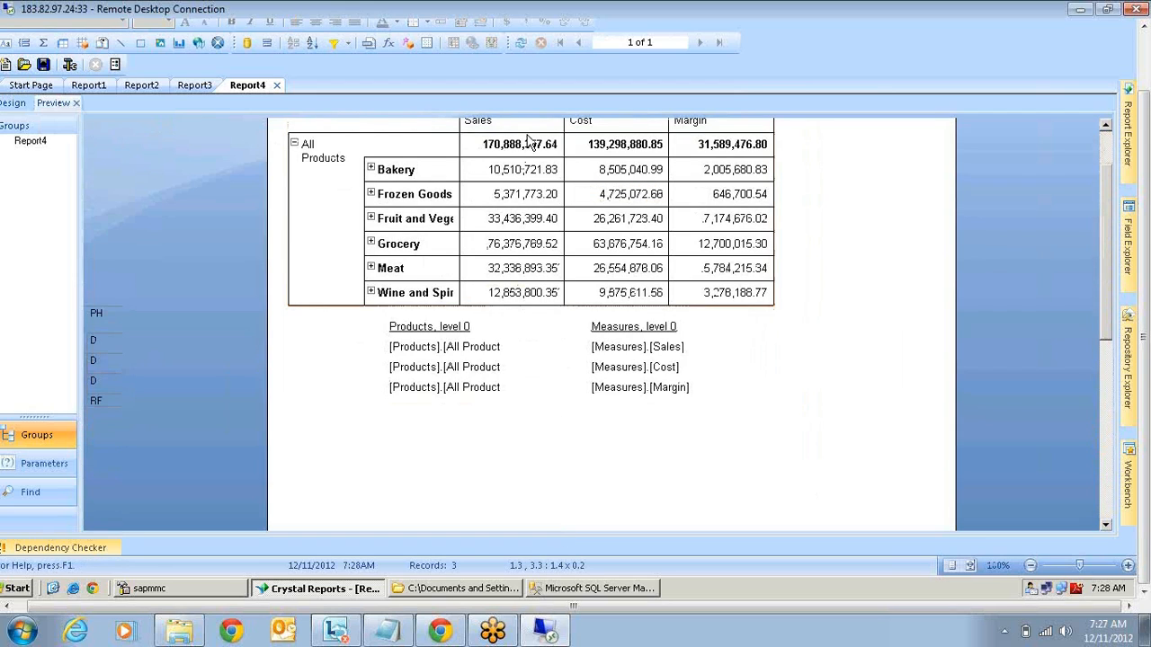
In Design view, add the Products, level 4 and Measures, level 0 (long) fields to the right end of the Details section.
{"action": "left_click", "coordinate": [15, 104]}
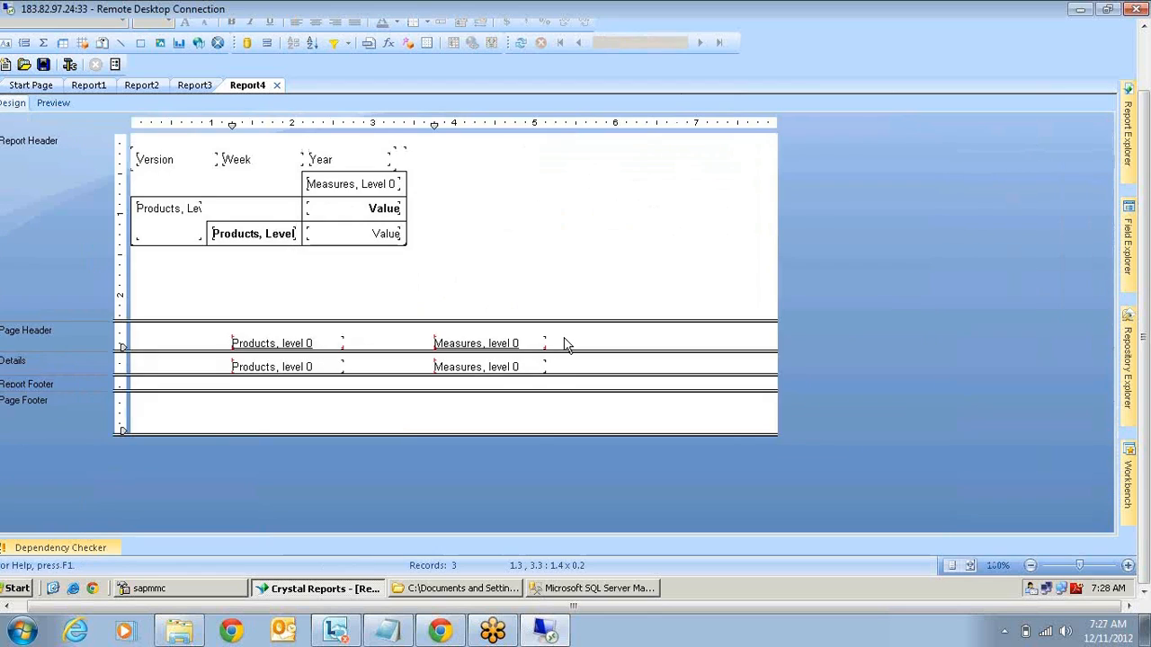
{"action": "left_click", "coordinate": [1128, 248]}
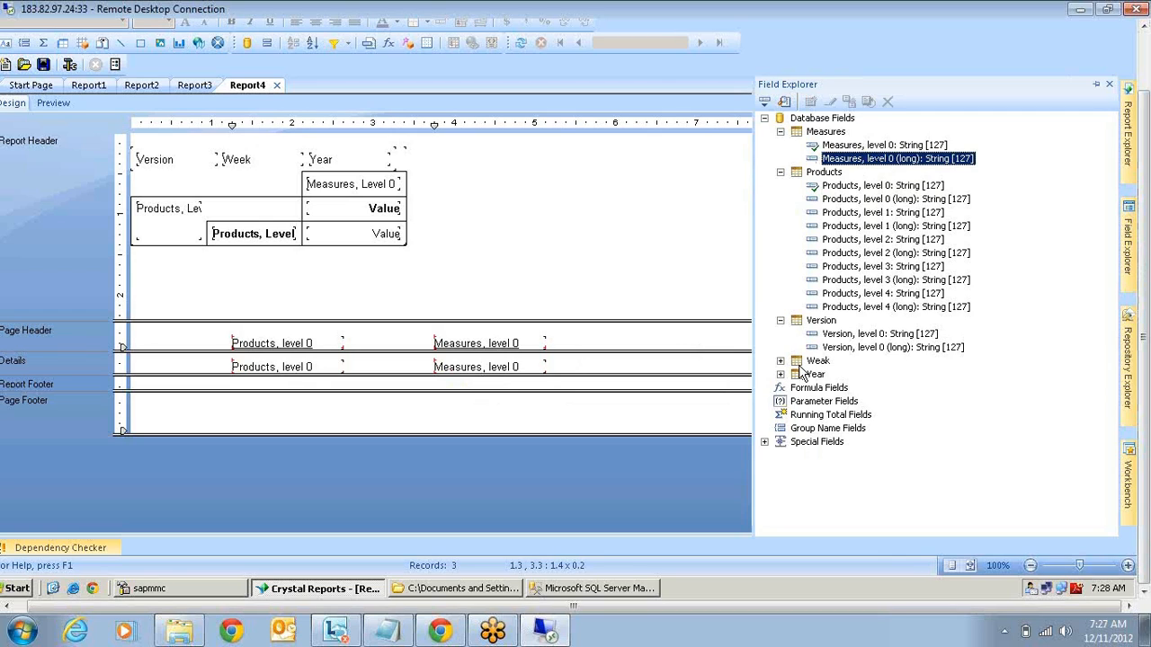
{"action": "left_click", "coordinate": [870, 307]}
{"action": "left_click_drag", "start_coordinate": [869, 293], "coordinate": [576, 367]}
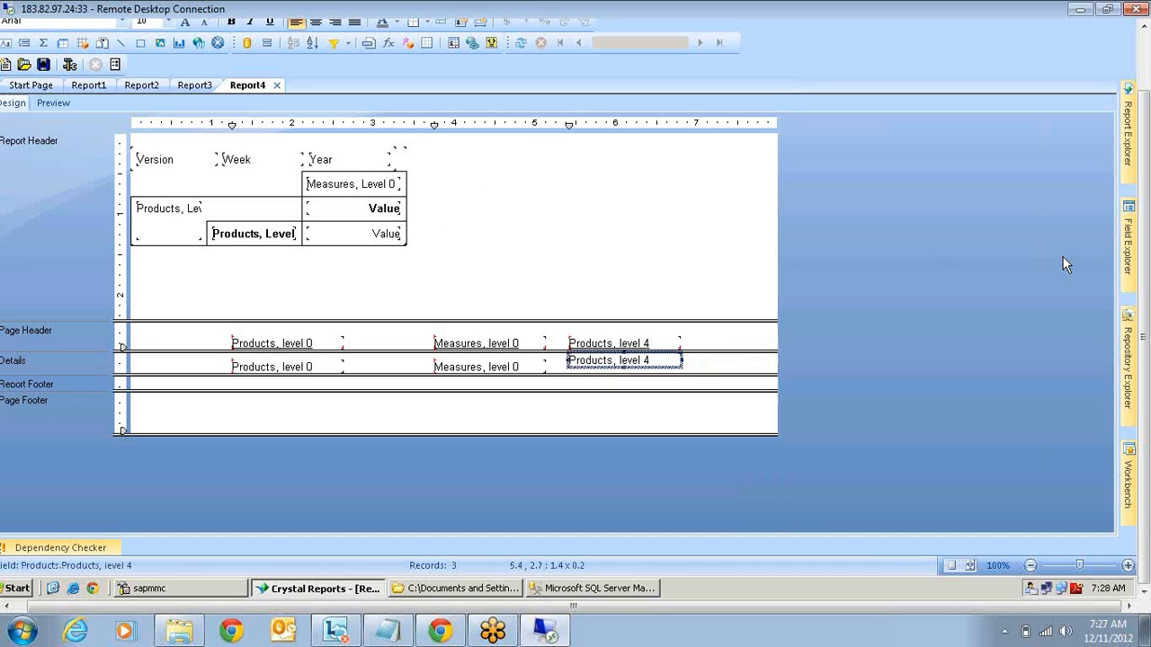
{"action": "mouse_move", "coordinate": [1128, 238]}
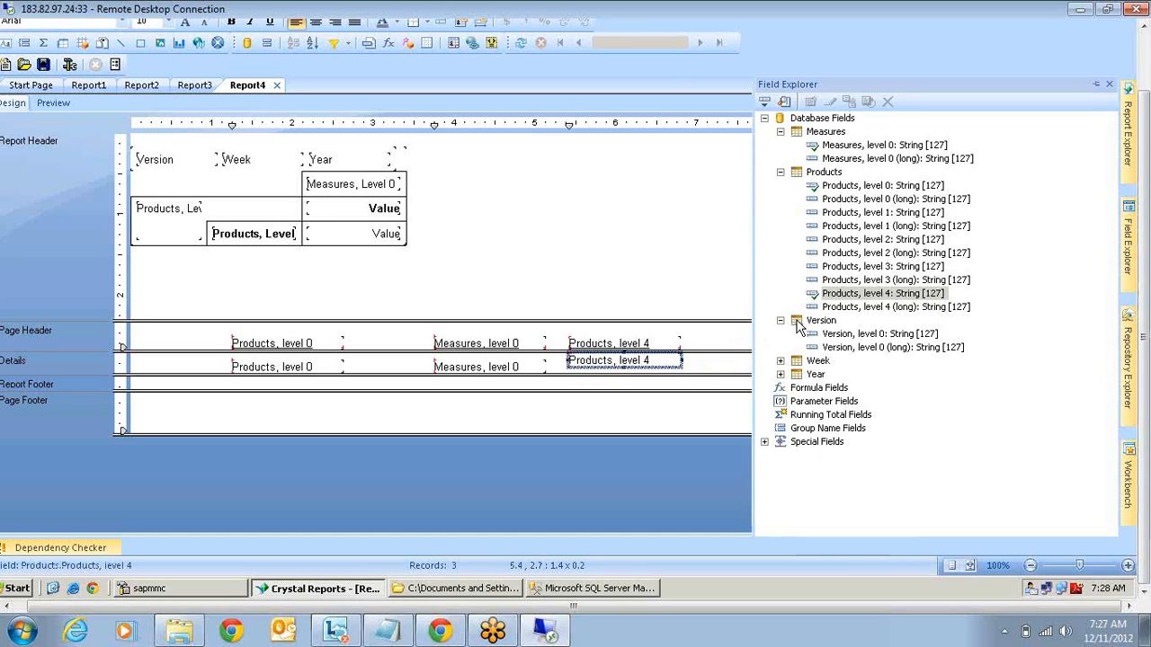
{"action": "left_click_drag", "start_coordinate": [850, 171], "coordinate": [662, 364]}
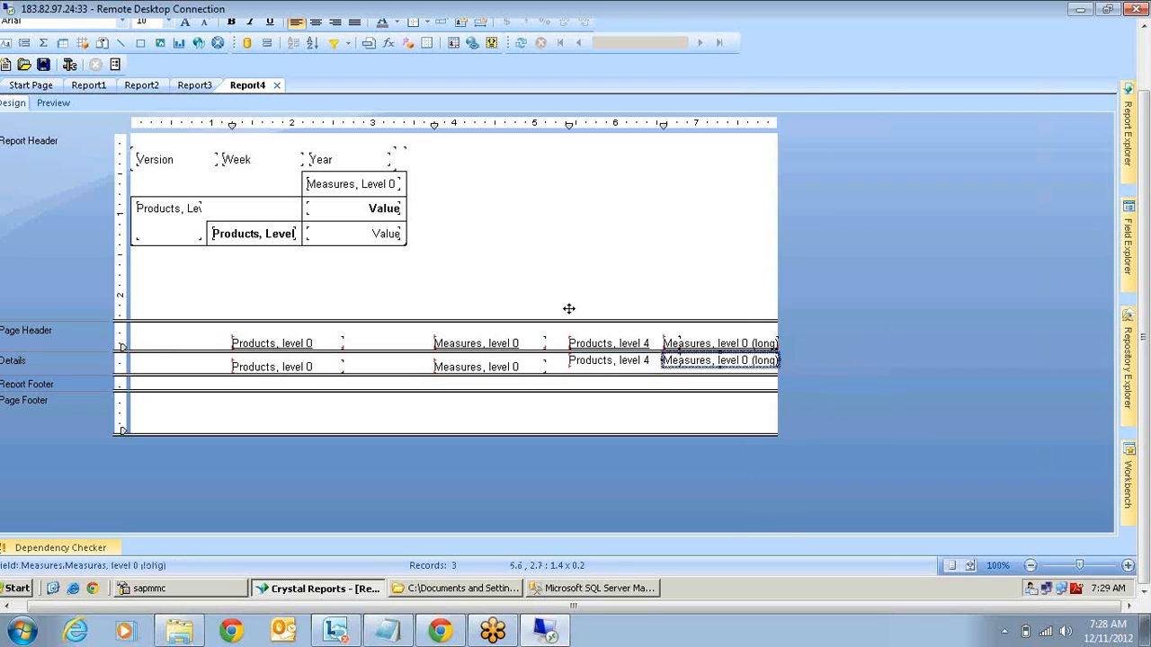
Preview the report, narrow the Products, level 4 field to about 1.0 inch and page through the detail rows.
{"action": "left_click", "coordinate": [53, 104]}
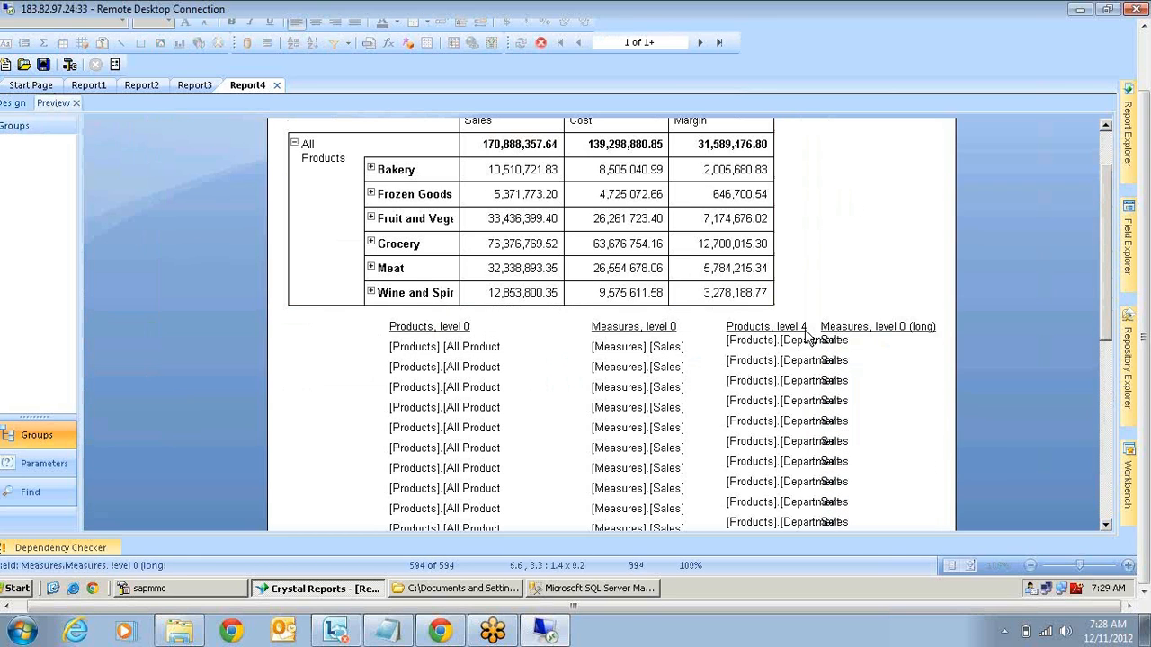
{"action": "left_click", "coordinate": [749, 345]}
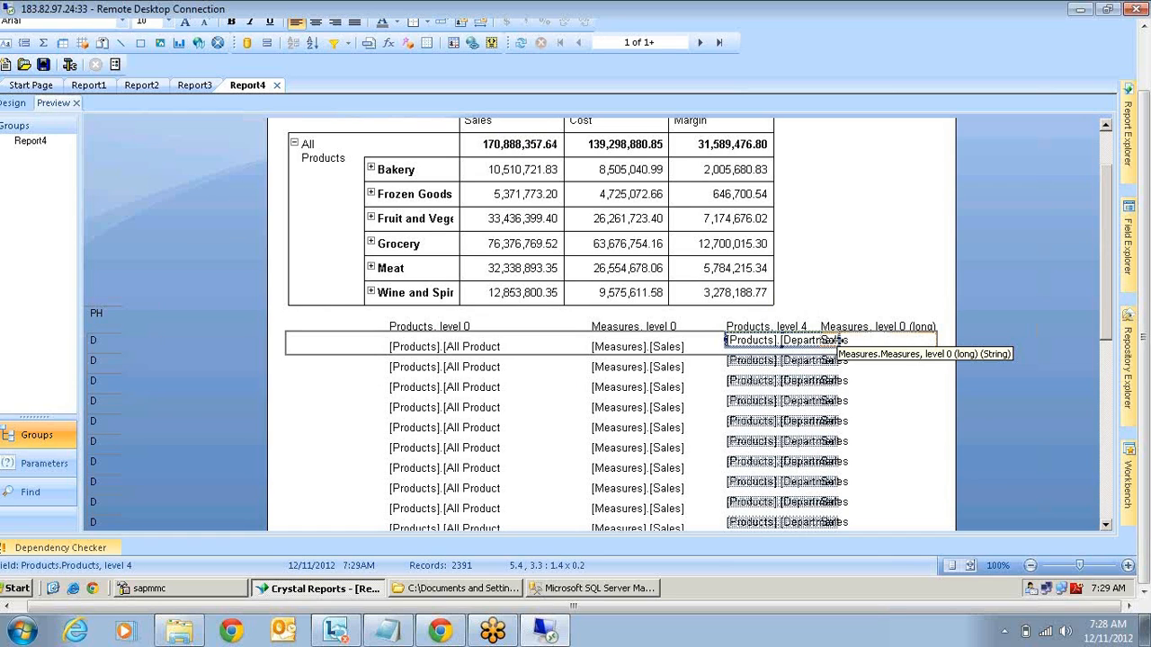
{"action": "left_click_drag", "start_coordinate": [841, 347], "coordinate": [807, 352]}
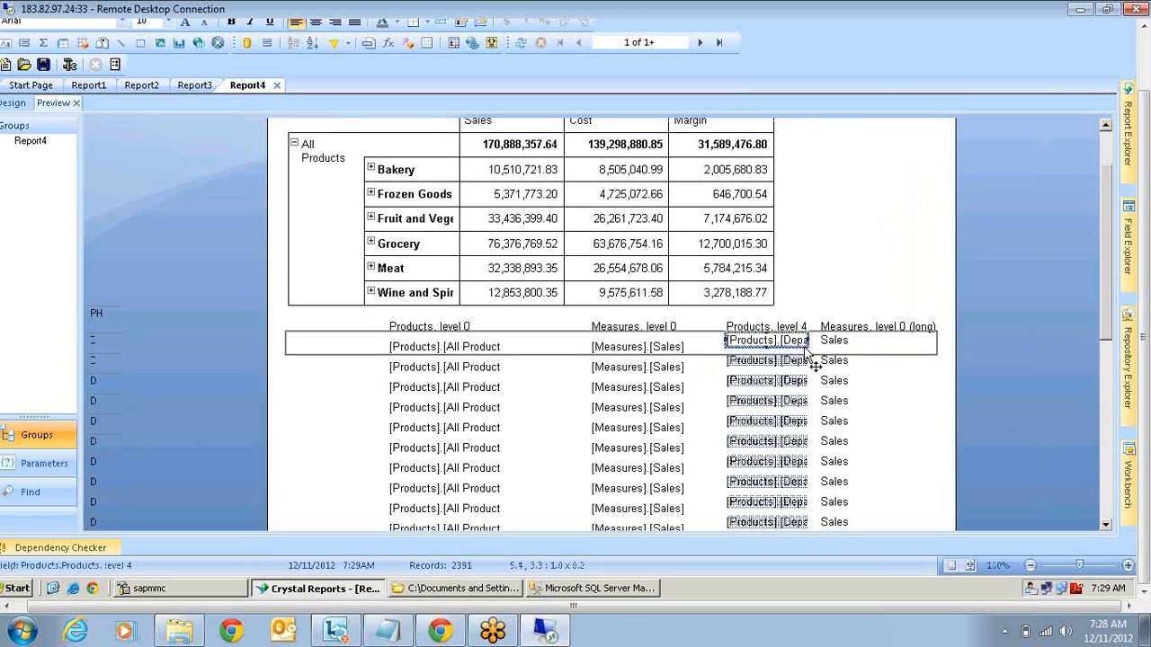
{"action": "left_click", "coordinate": [870, 202]}
{"action": "scroll", "coordinate": [863, 205], "scroll_direction": "down", "scroll_amount": 3}
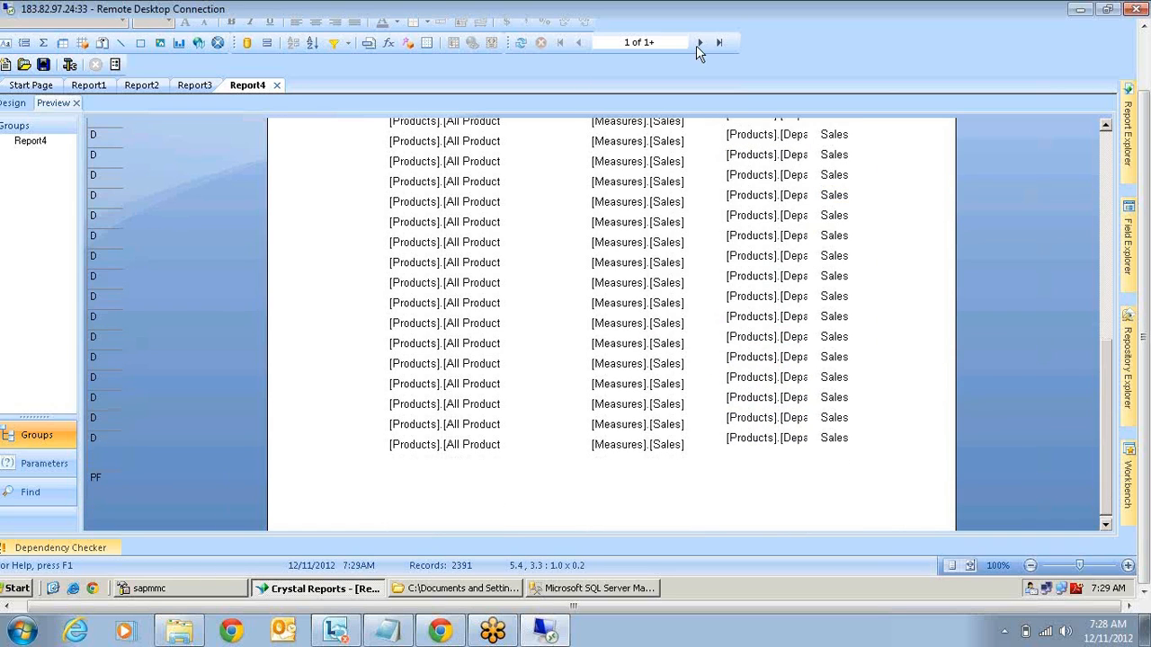
{"action": "left_click", "coordinate": [700, 42]}
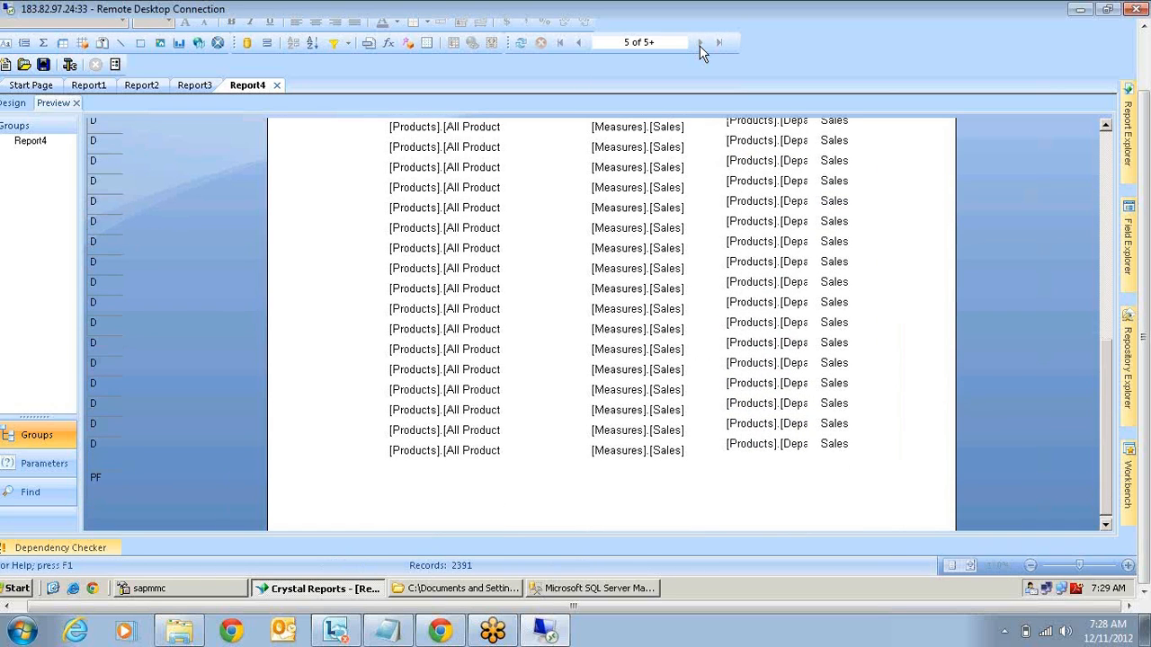
Expand the Week and Year fields and add the Products, level 1 field at the left edge of the detail rows.
{"action": "left_click", "coordinate": [1129, 229]}
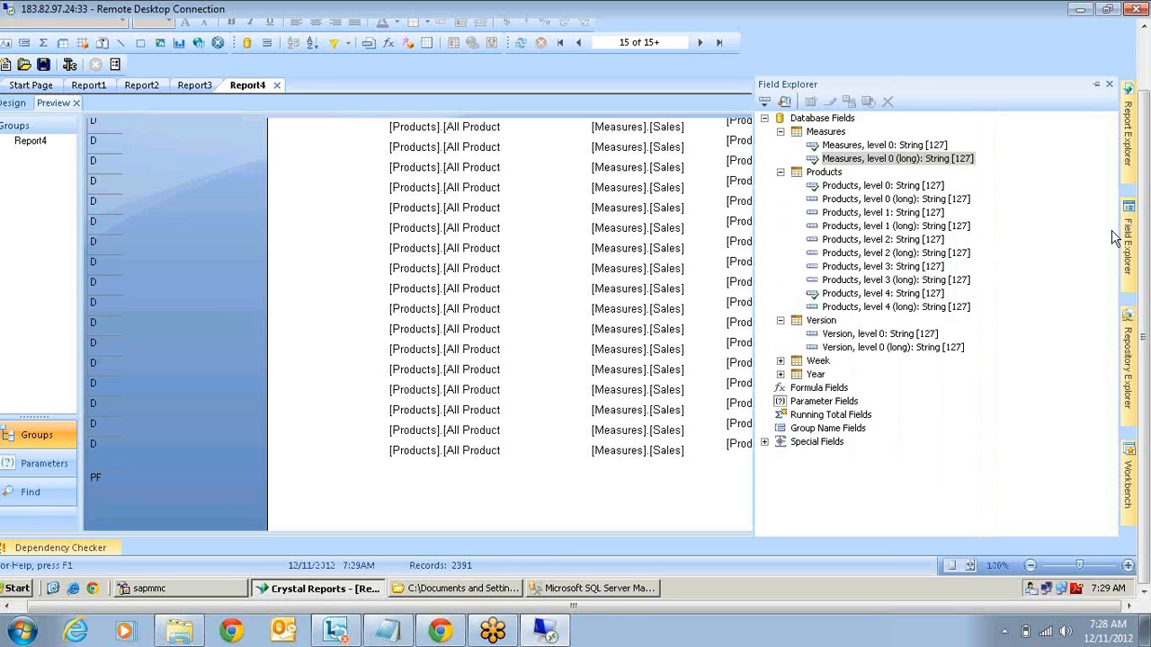
{"action": "left_click", "coordinate": [780, 362]}
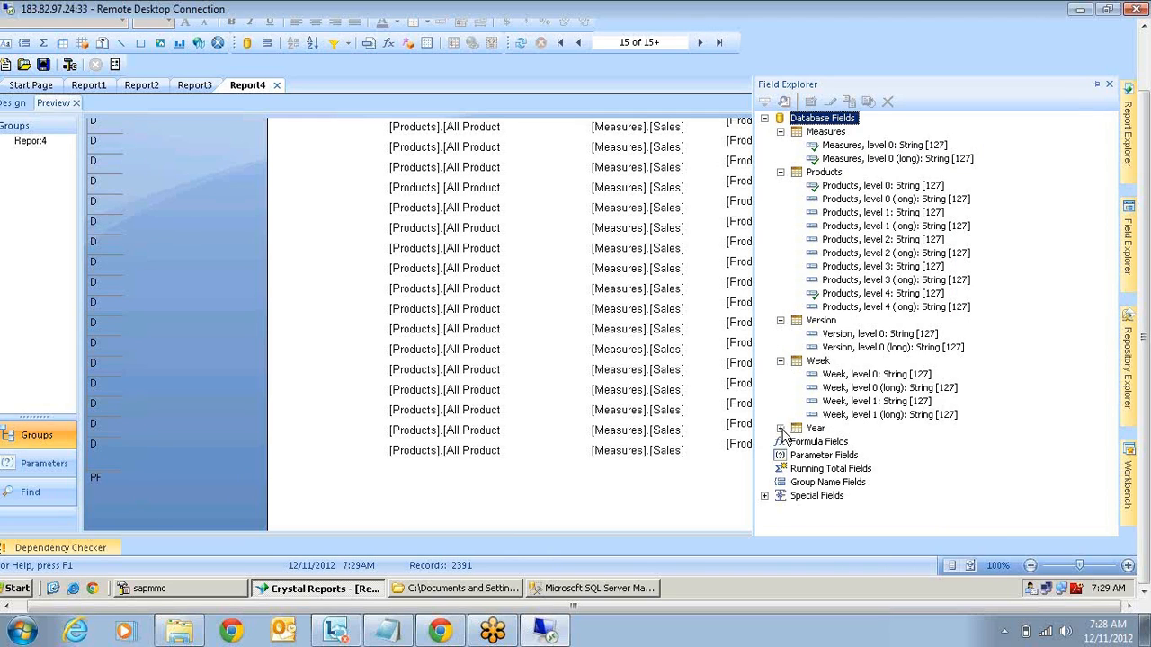
{"action": "left_click", "coordinate": [781, 429]}
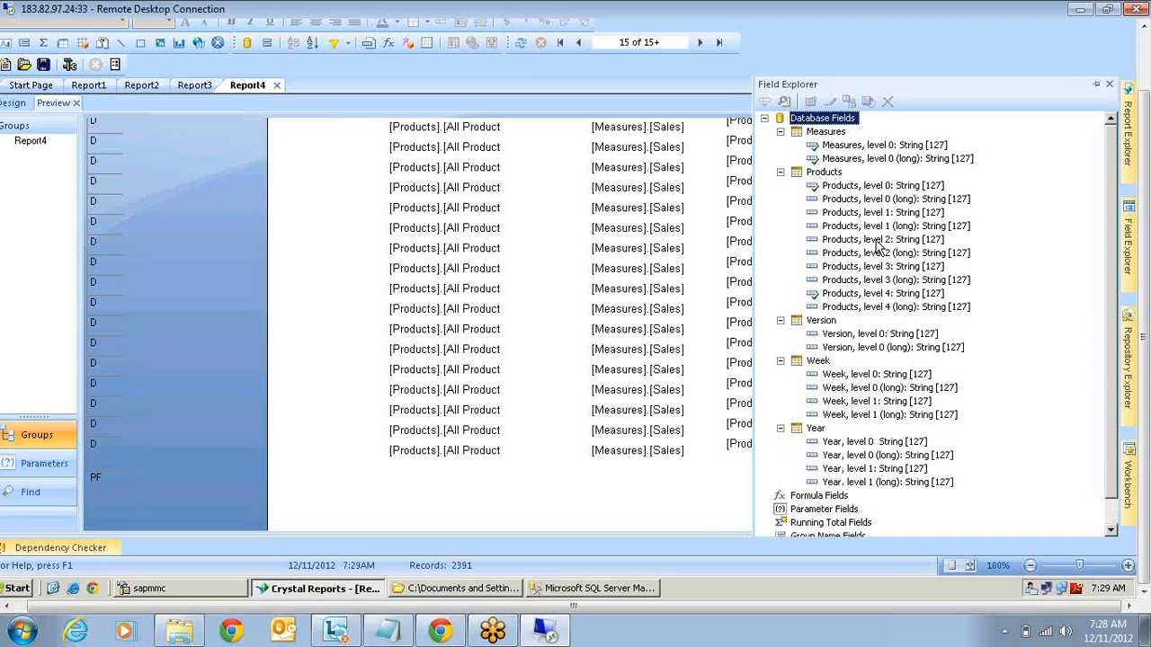
{"action": "left_click", "coordinate": [845, 483]}
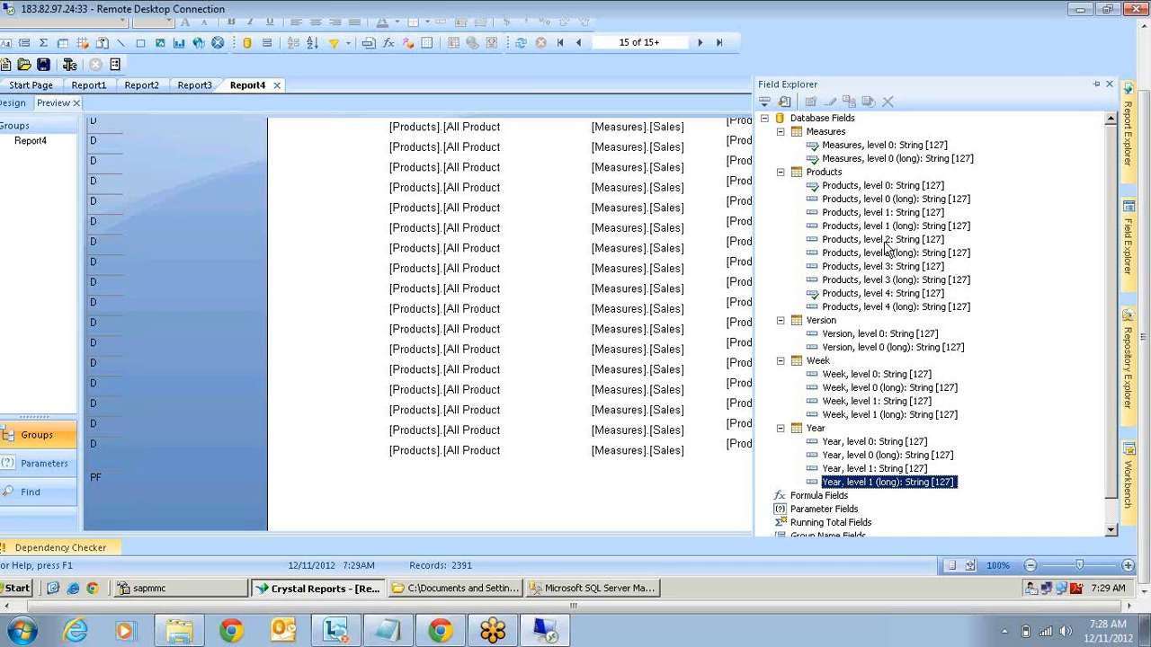
{"action": "left_click", "coordinate": [877, 213]}
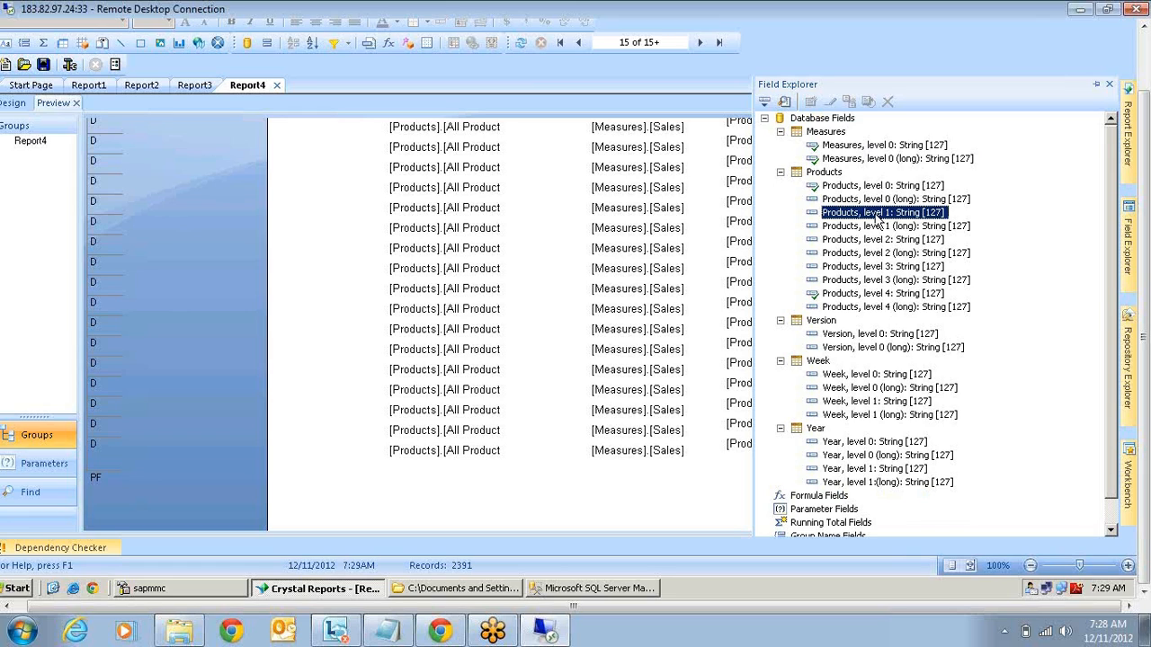
{"action": "left_click_drag", "start_coordinate": [876, 220], "coordinate": [295, 160]}
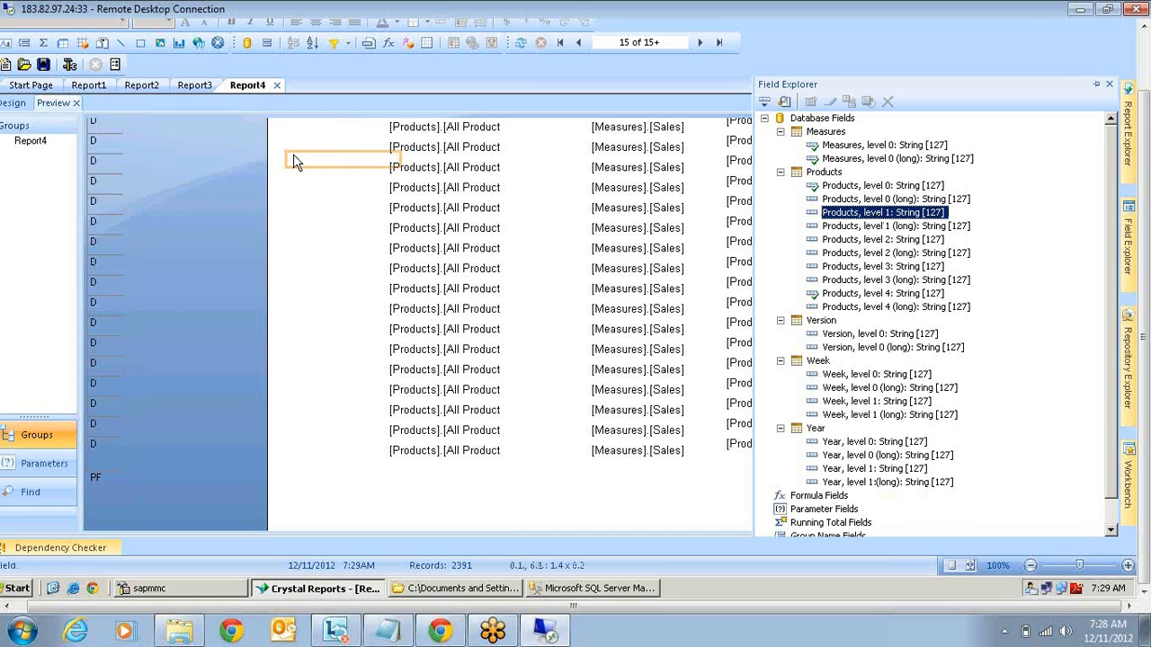
{"action": "left_click_drag", "start_coordinate": [293, 155], "coordinate": [293, 142]}
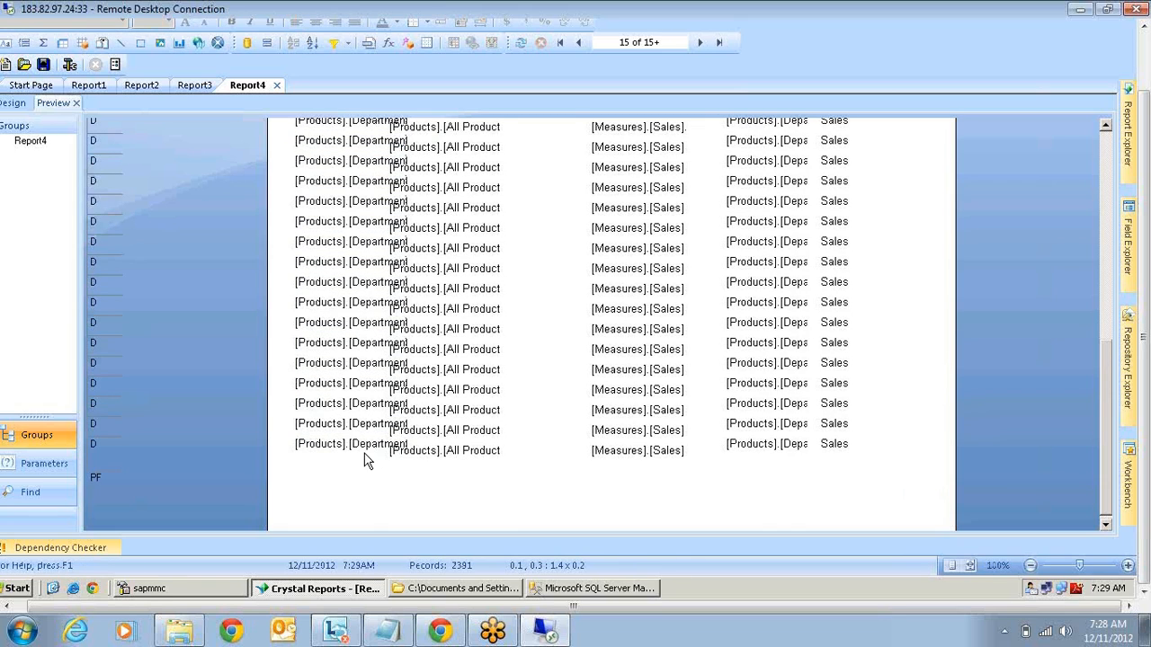
{"action": "left_click", "coordinate": [353, 343]}
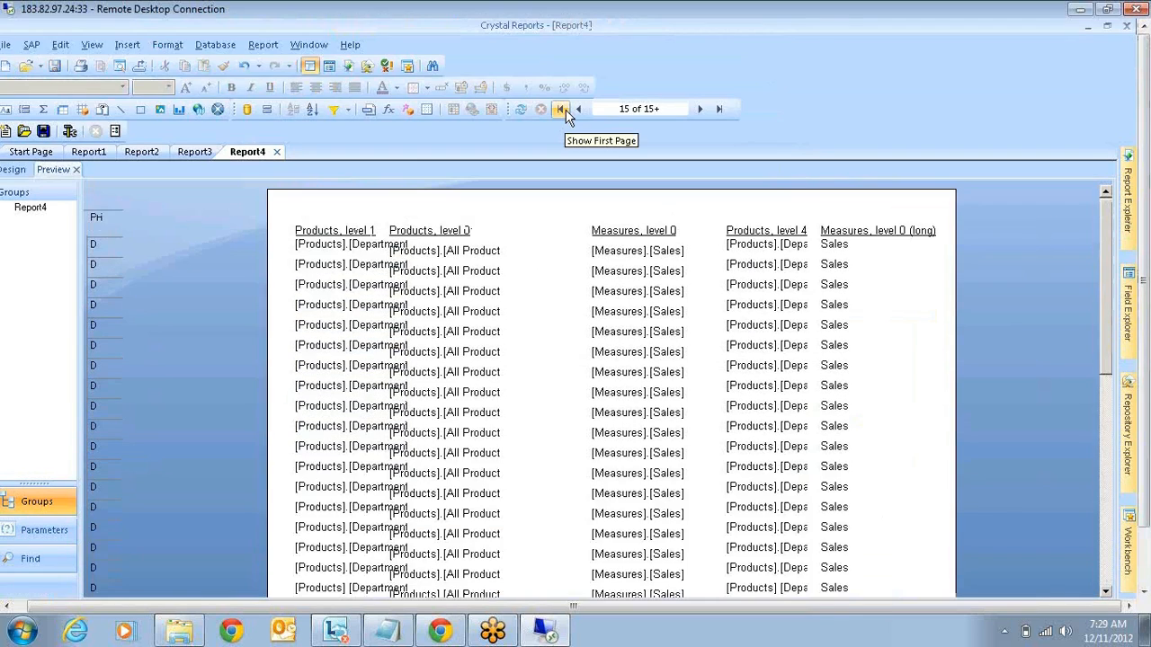
Compare the OLAP grid on the first page with the detail rows on the report's last pages, ending on the first page.
{"action": "left_click", "coordinate": [562, 111]}
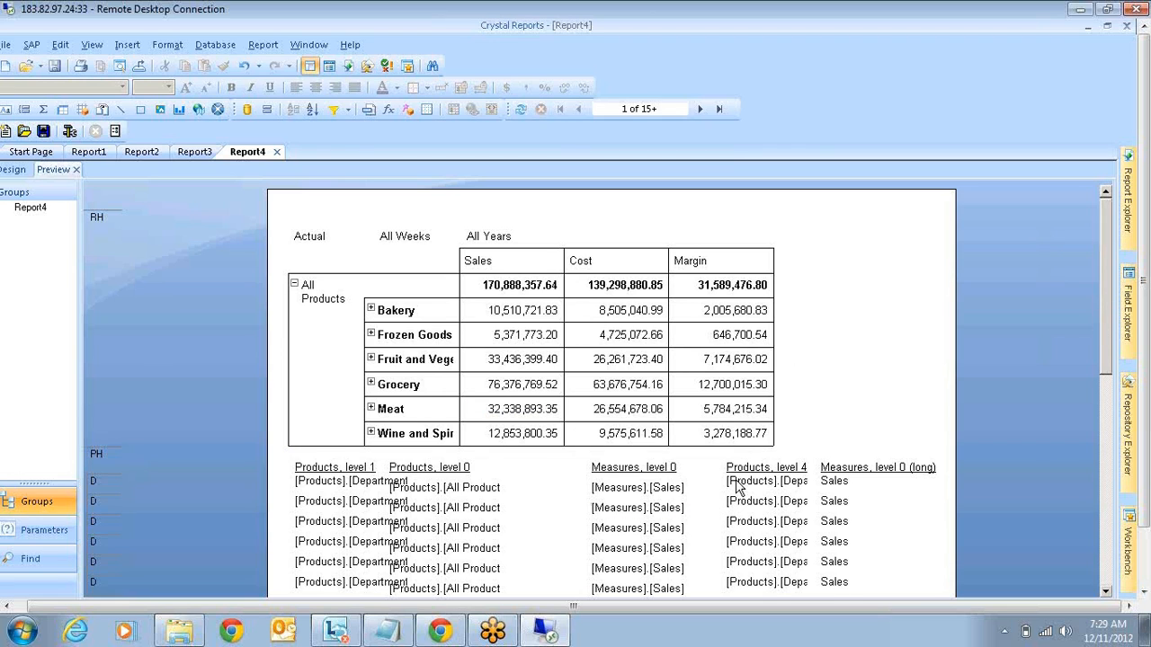
{"action": "scroll", "coordinate": [404, 440], "scroll_direction": "down", "scroll_amount": 2}
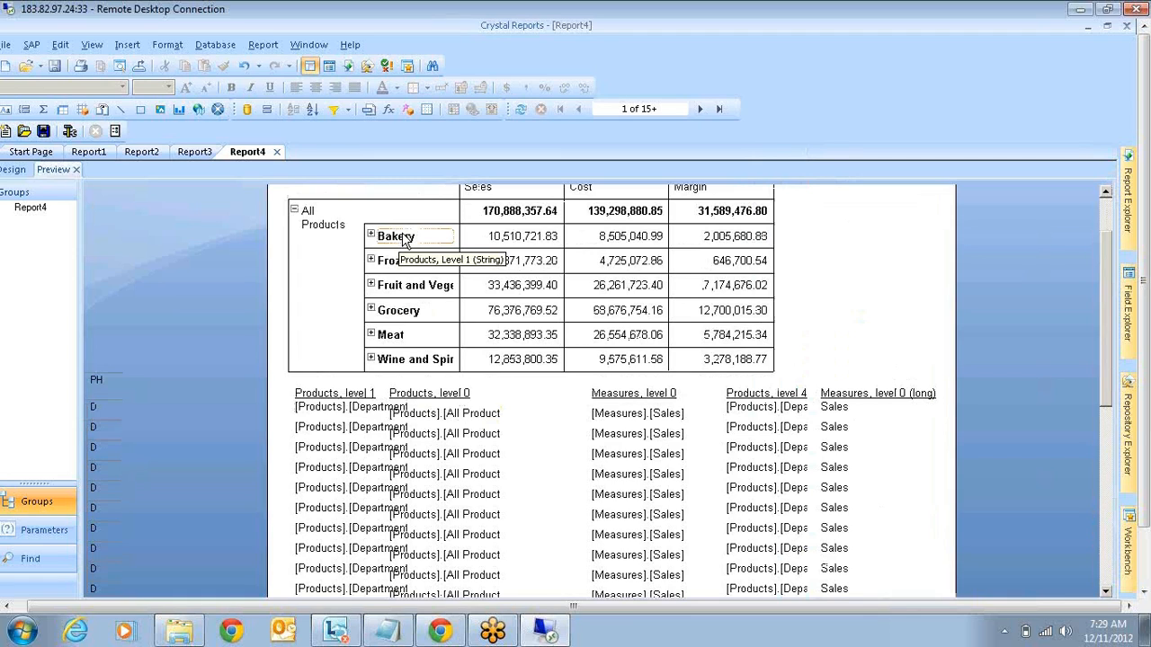
{"action": "scroll", "coordinate": [402, 238], "scroll_direction": "up", "scroll_amount": 2}
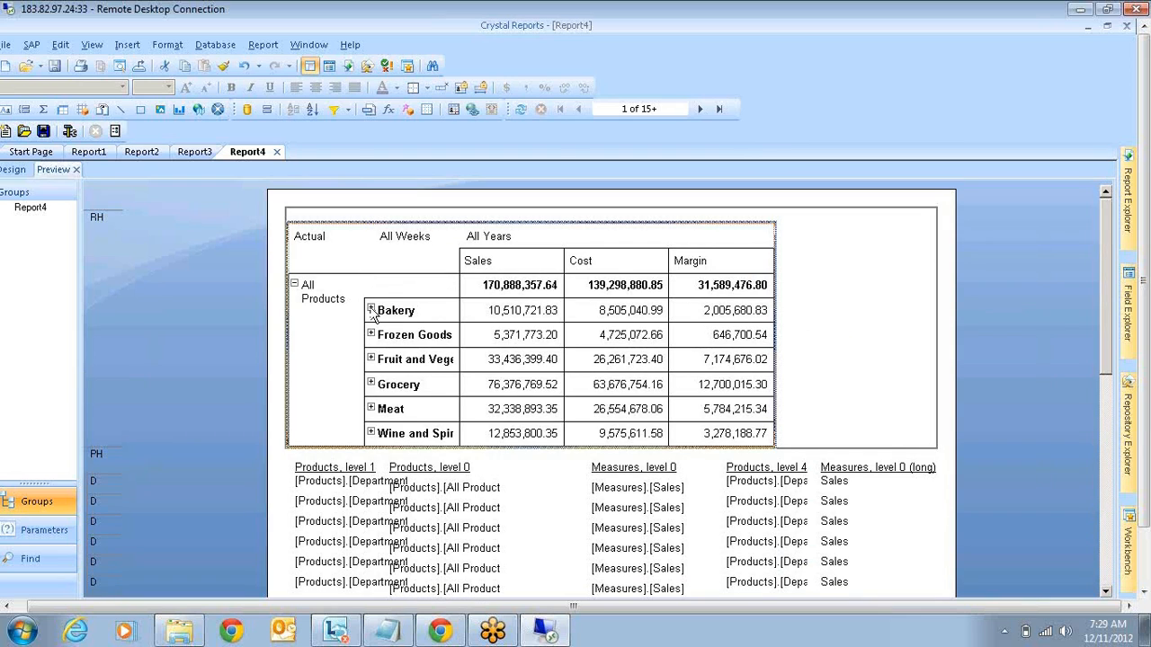
{"action": "left_click", "coordinate": [370, 309]}
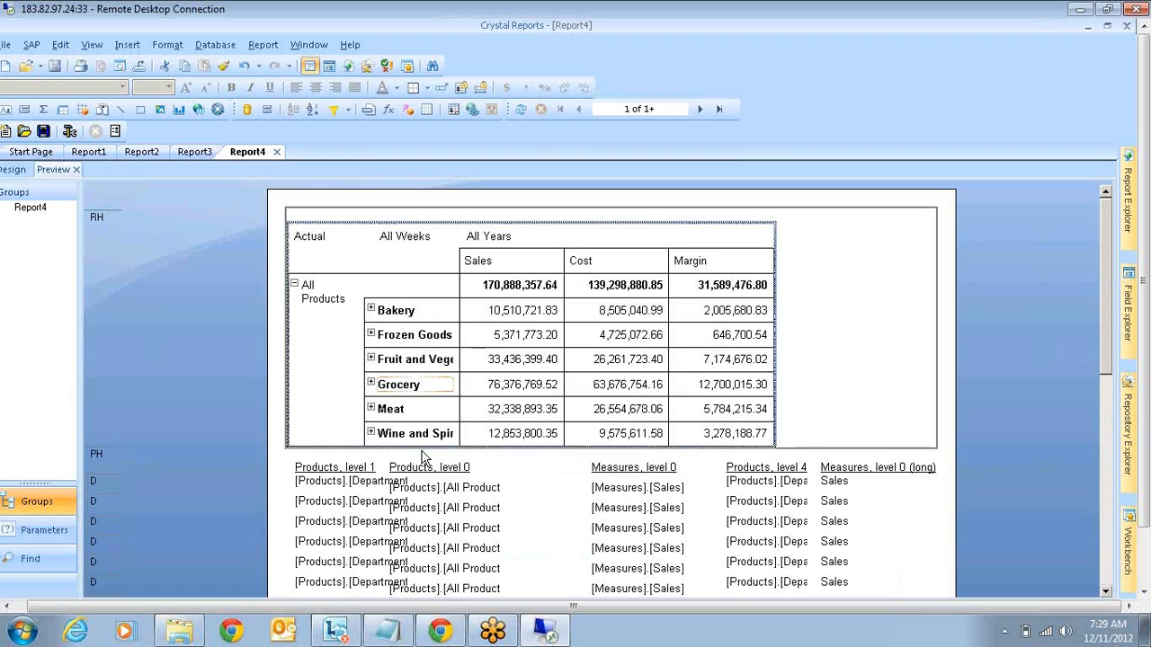
{"action": "left_click", "coordinate": [721, 109]}
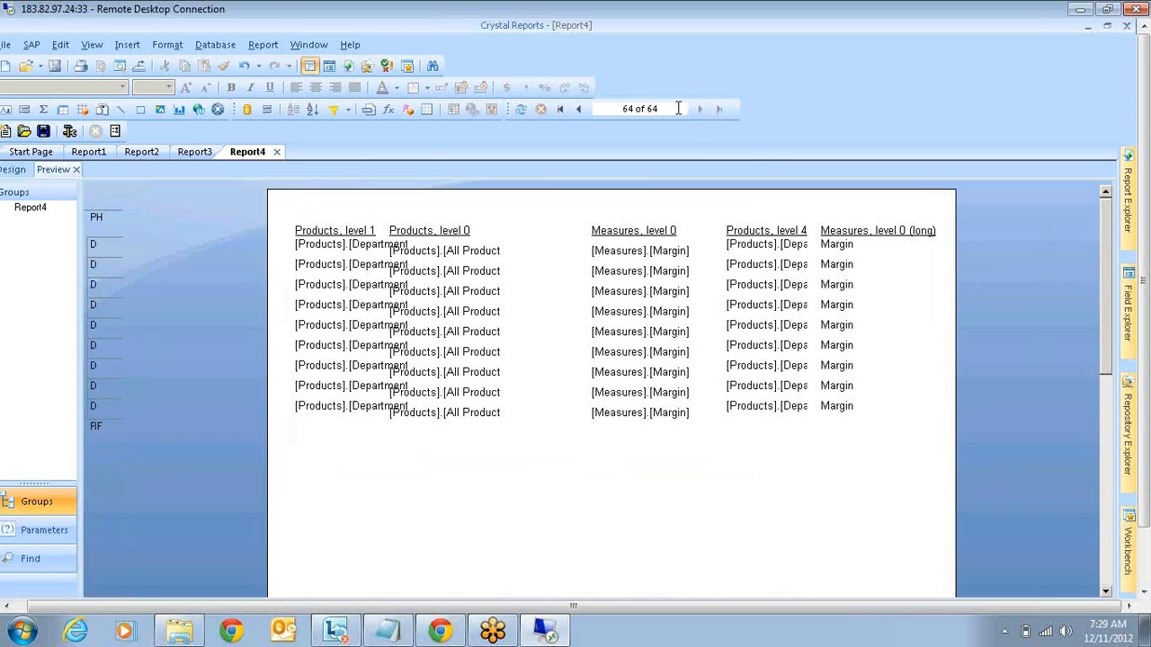
{"action": "left_click", "coordinate": [578, 109]}
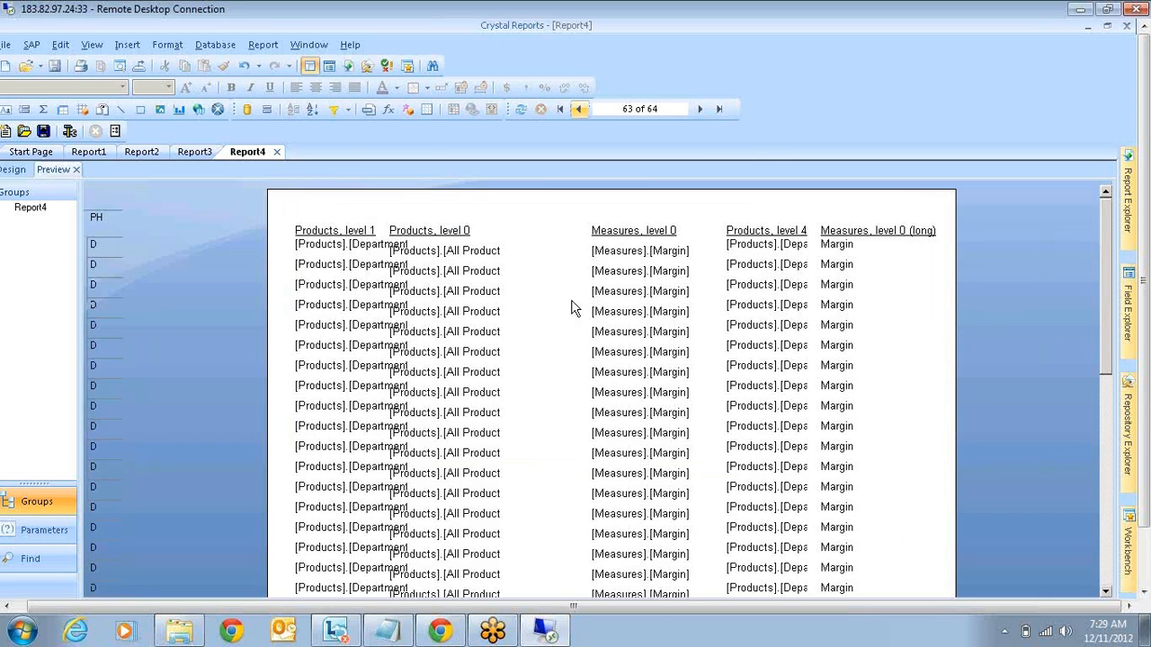
{"action": "left_click", "coordinate": [561, 108]}
{"action": "left_click", "coordinate": [321, 291]}
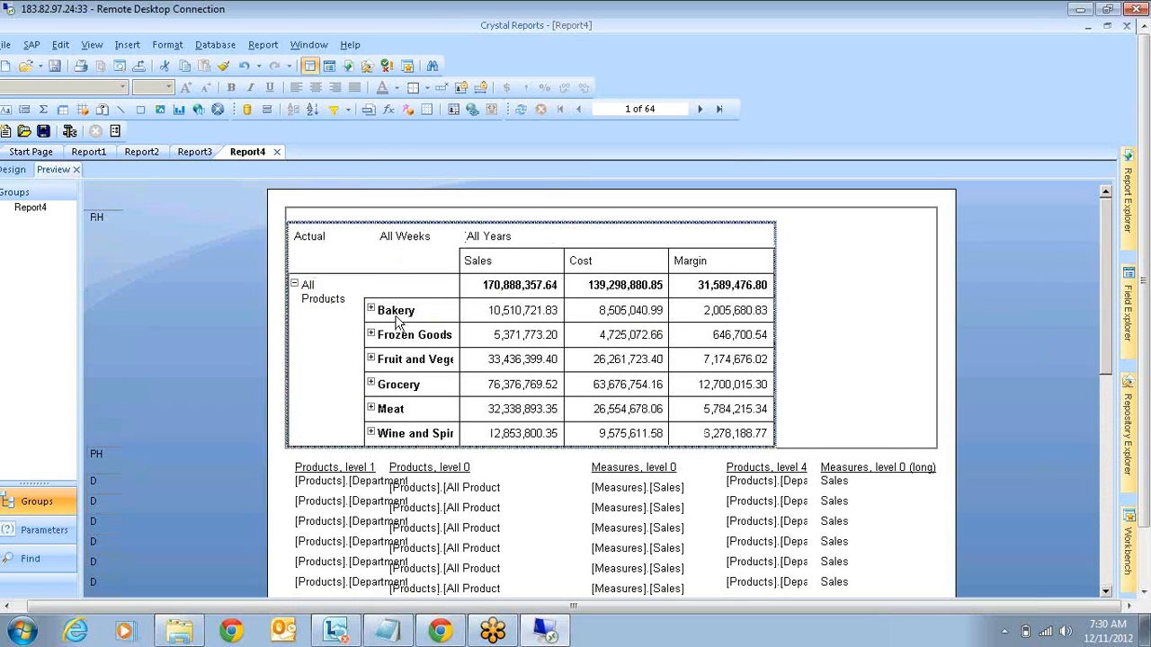
Expand the Bakery department in the OLAP grid to show its product categories.
{"action": "left_click", "coordinate": [398, 316]}
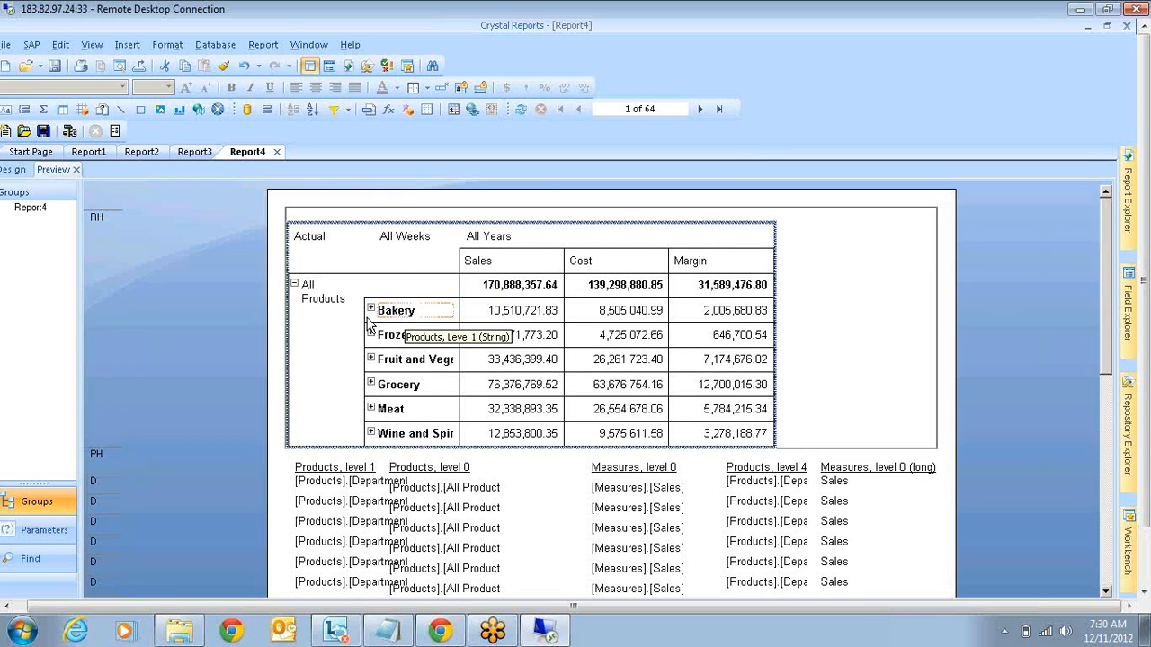
{"action": "left_click", "coordinate": [371, 308]}
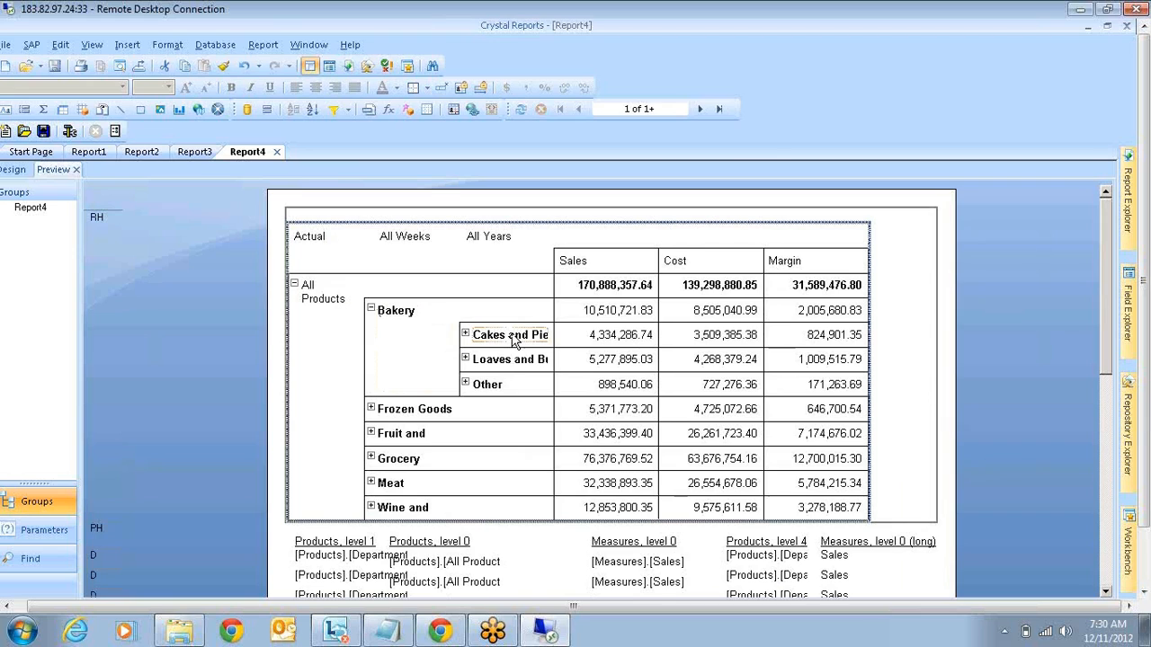
{"action": "scroll", "coordinate": [407, 593], "scroll_direction": "down", "scroll_amount": 1}
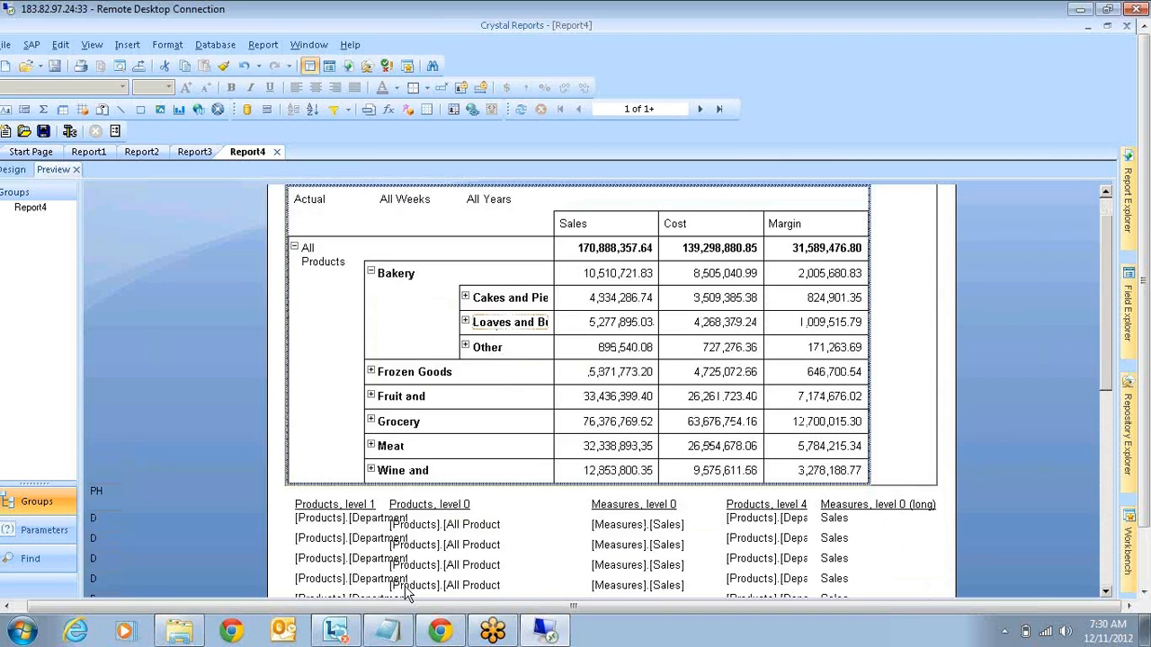
Delete the Products, level 0 field from the detail rows and widen the Products, level 1 field to about 2.8 inches.
{"action": "left_click", "coordinate": [406, 594]}
{"action": "scroll", "coordinate": [526, 528], "scroll_direction": "down", "scroll_amount": 3}
{"action": "scroll", "coordinate": [526, 529], "scroll_direction": "down", "scroll_amount": 2}
{"action": "left_click", "coordinate": [479, 378]}
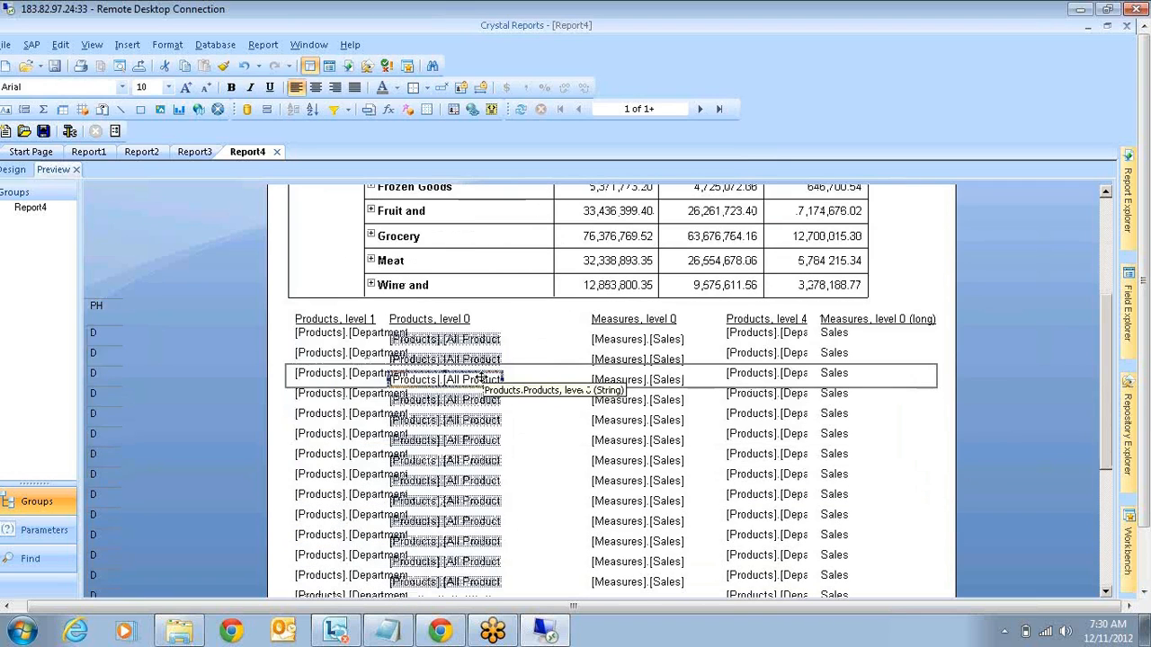
{"action": "key", "text": "Delete"}
{"action": "left_click", "coordinate": [360, 377]}
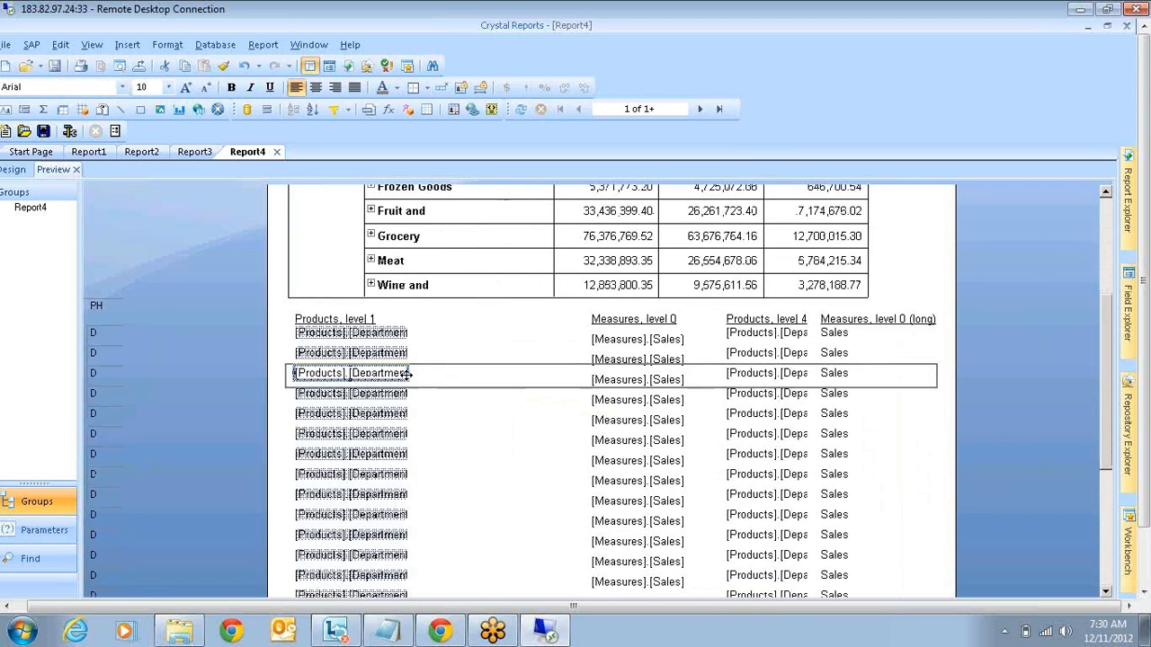
{"action": "left_click_drag", "start_coordinate": [409, 373], "coordinate": [523, 374]}
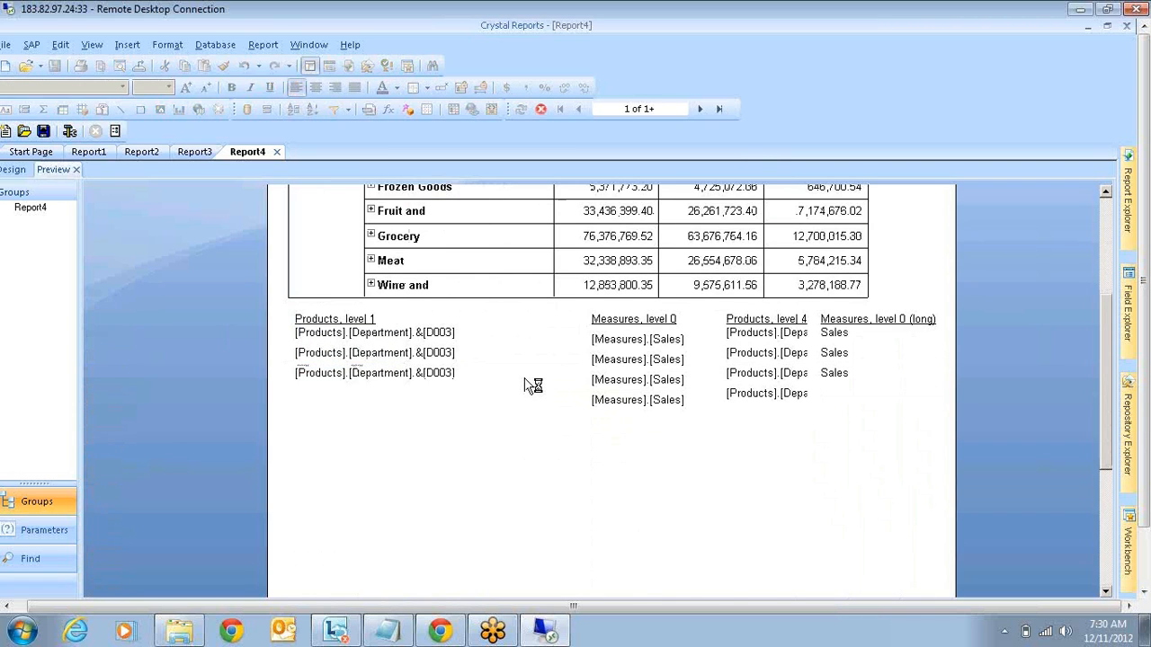
Examine the department and measure values in the detail rows on the first page, the last page and the pages before it.
{"action": "scroll", "coordinate": [552, 415], "scroll_direction": "down", "scroll_amount": 3}
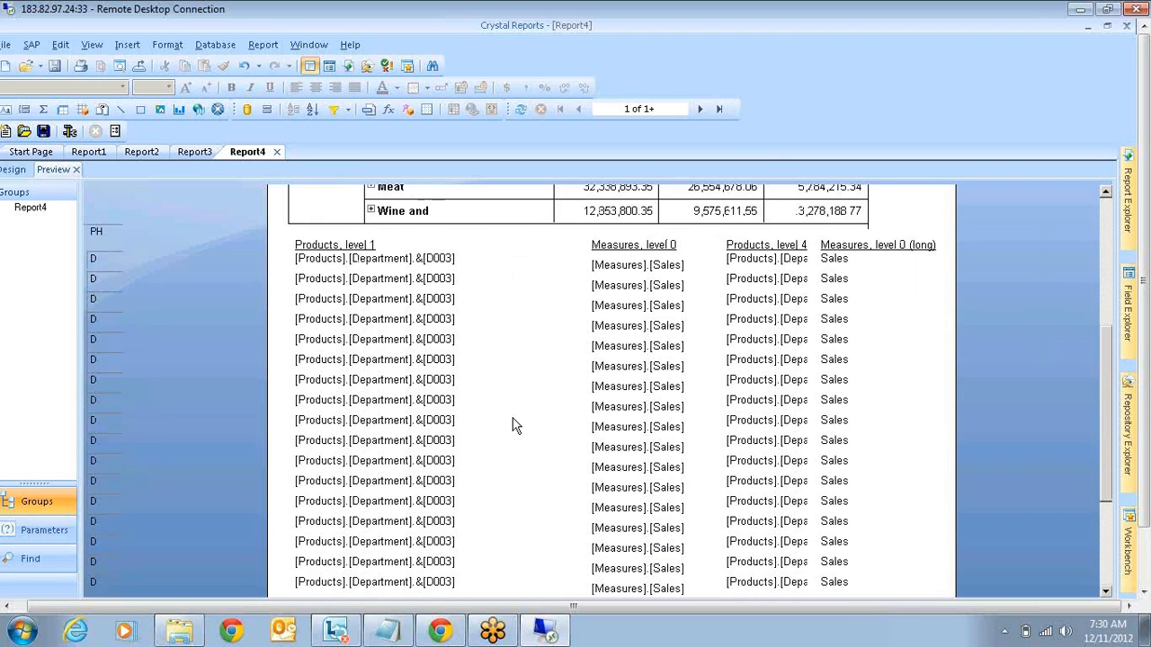
{"action": "scroll", "coordinate": [515, 425], "scroll_direction": "down", "scroll_amount": 5}
{"action": "left_click", "coordinate": [719, 109]}
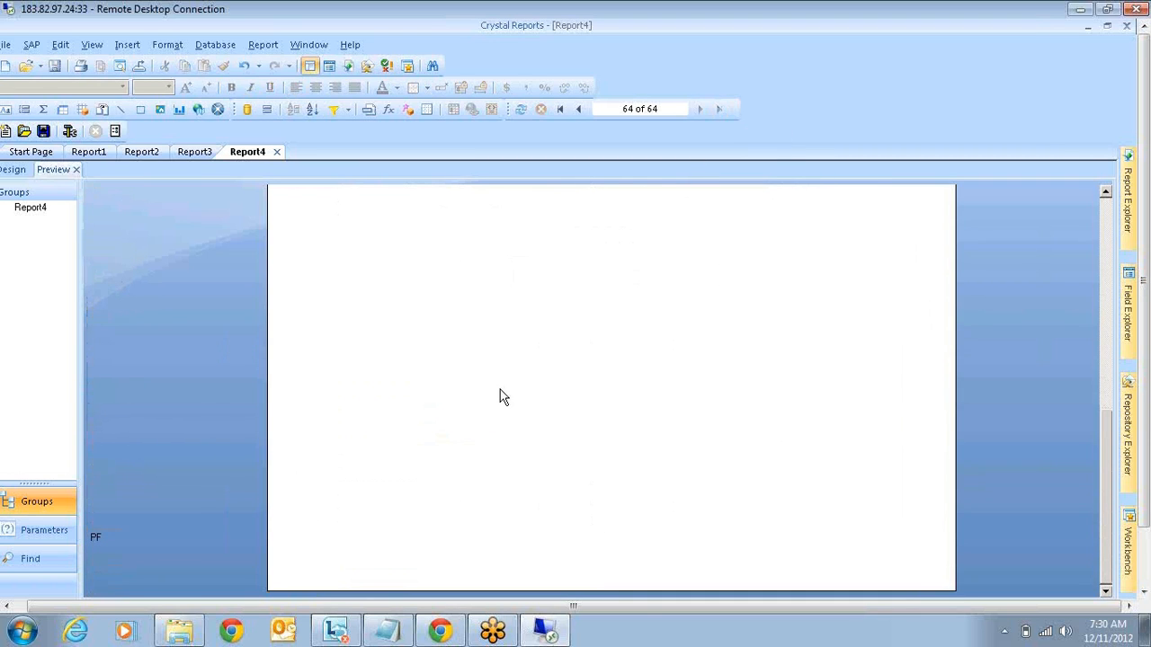
{"action": "scroll", "coordinate": [467, 411], "scroll_direction": "up", "scroll_amount": 3}
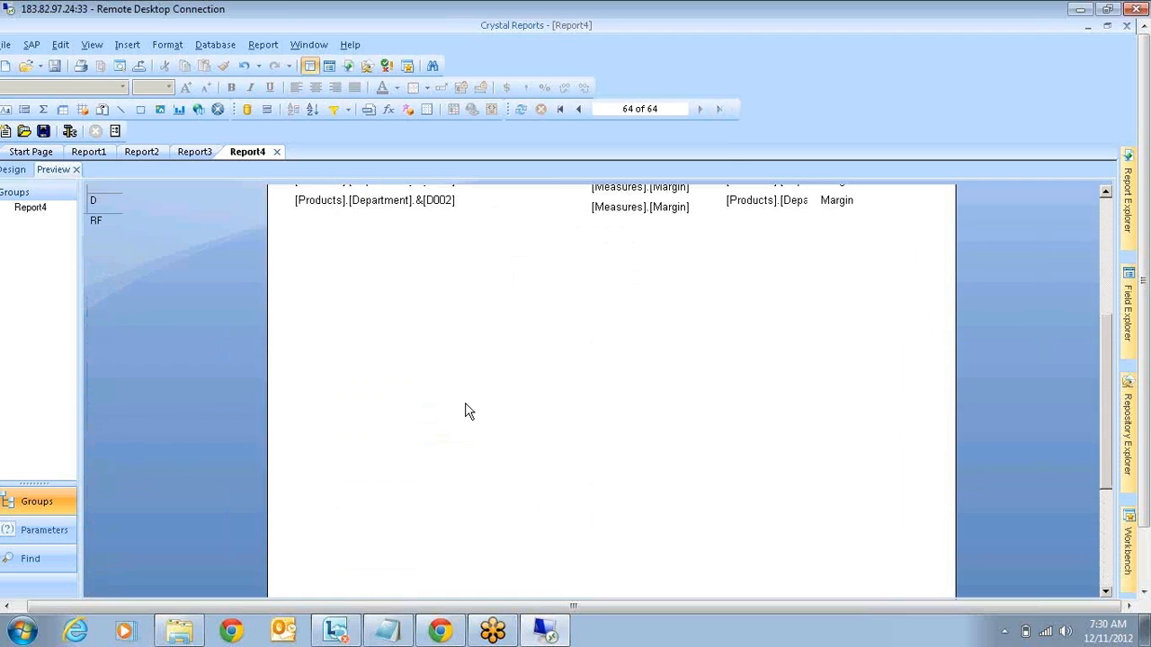
{"action": "scroll", "coordinate": [467, 411], "scroll_direction": "up", "scroll_amount": 3}
{"action": "left_click", "coordinate": [580, 107]}
{"action": "left_click", "coordinate": [581, 107]}
{"action": "left_click", "coordinate": [579, 106]}
{"action": "left_click", "coordinate": [577, 105]}
{"action": "left_click", "coordinate": [576, 106]}
{"action": "left_click", "coordinate": [576, 106]}
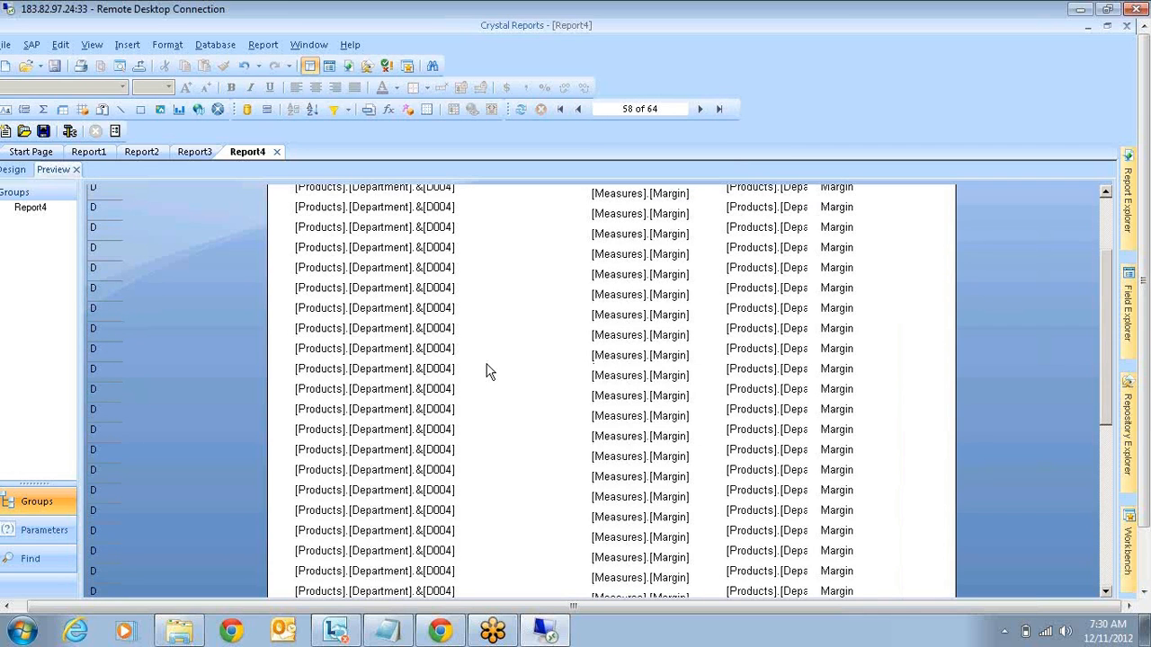
{"action": "scroll", "coordinate": [486, 371], "scroll_direction": "up", "scroll_amount": 2}
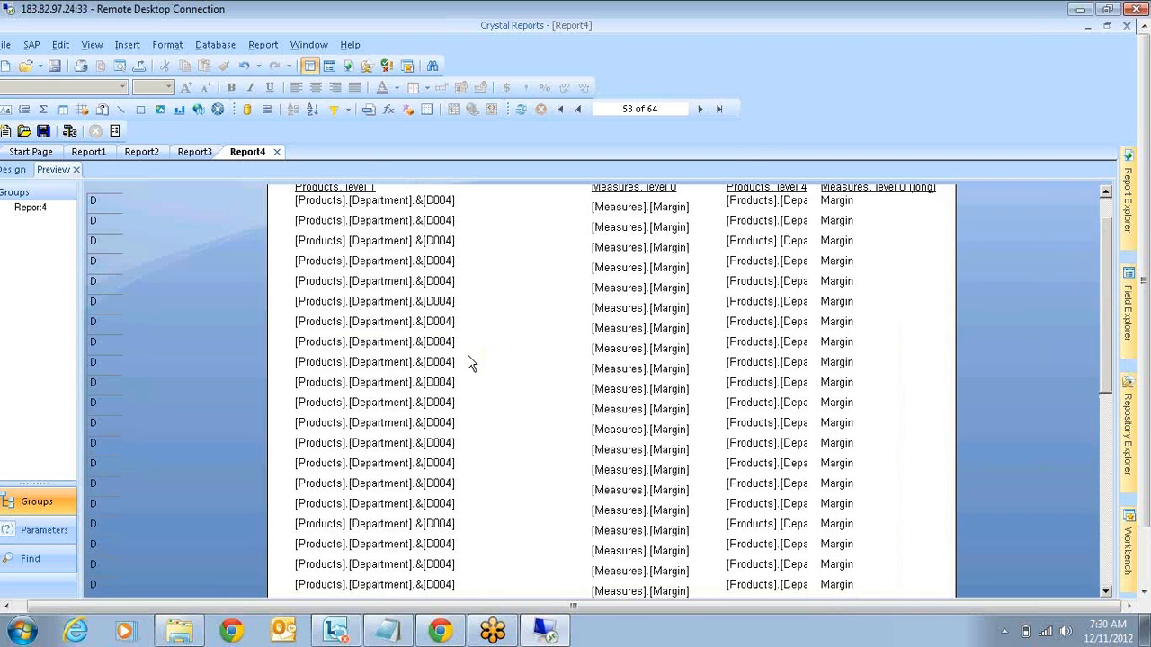
{"action": "scroll", "coordinate": [468, 362], "scroll_direction": "up", "scroll_amount": 1}
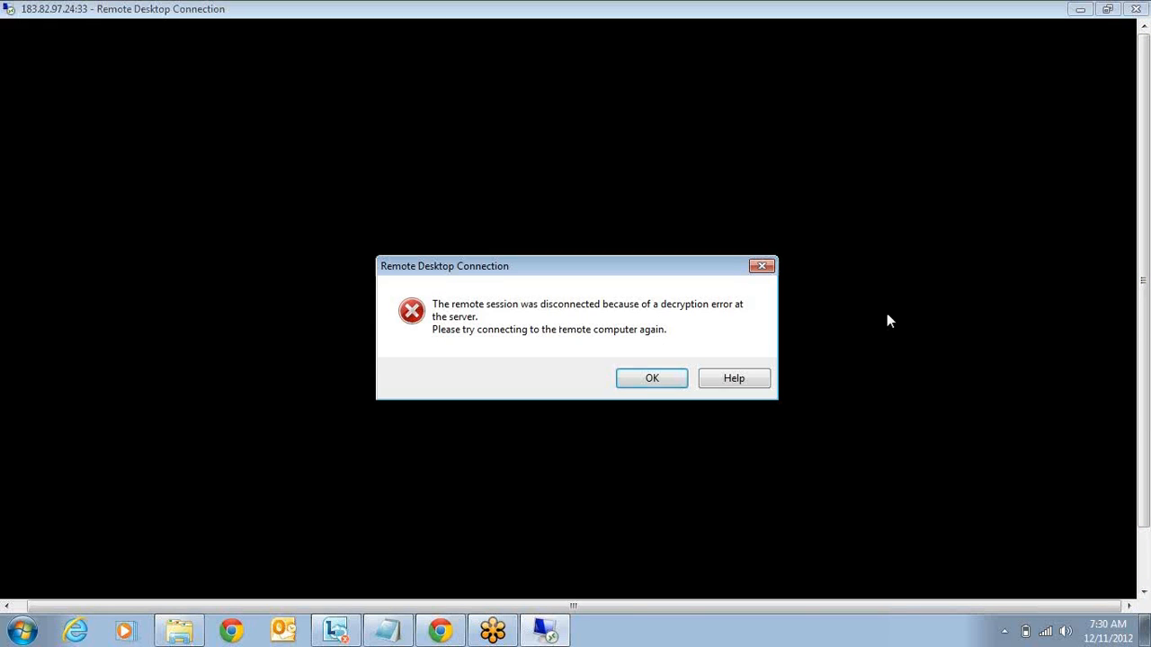
Select the OLAP grid in Design view and check which database commands are available for this report.
{"action": "left_click", "coordinate": [1146, 311]}
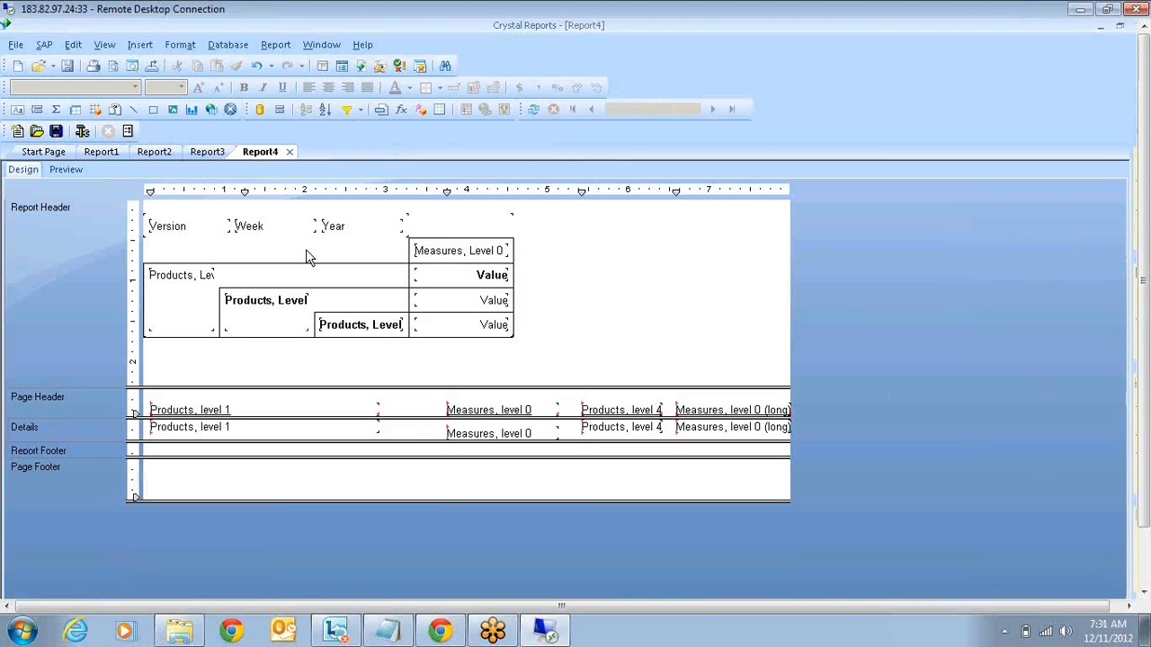
{"action": "left_click", "coordinate": [305, 253]}
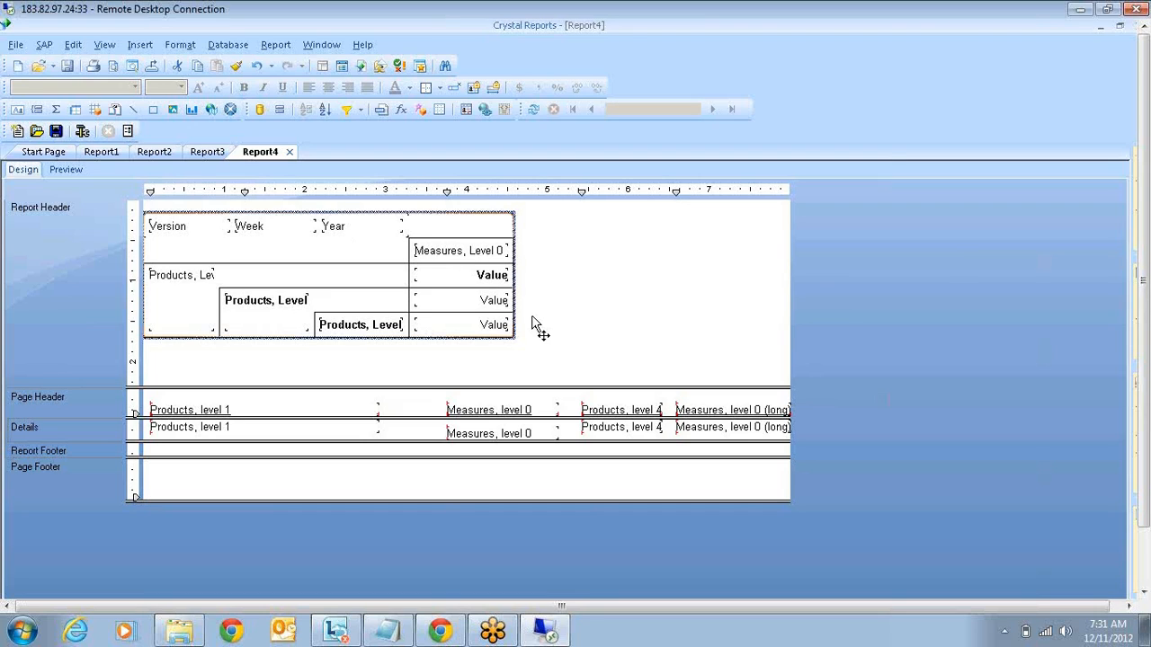
{"action": "left_click", "coordinate": [229, 45]}
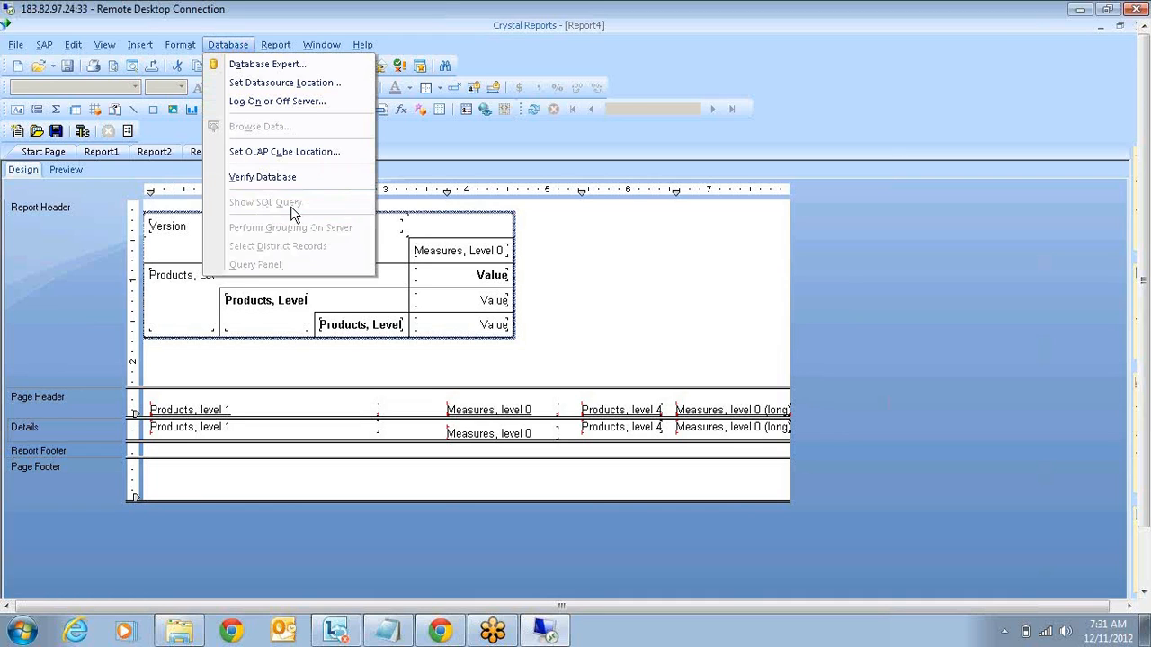
{"action": "left_click", "coordinate": [583, 222]}
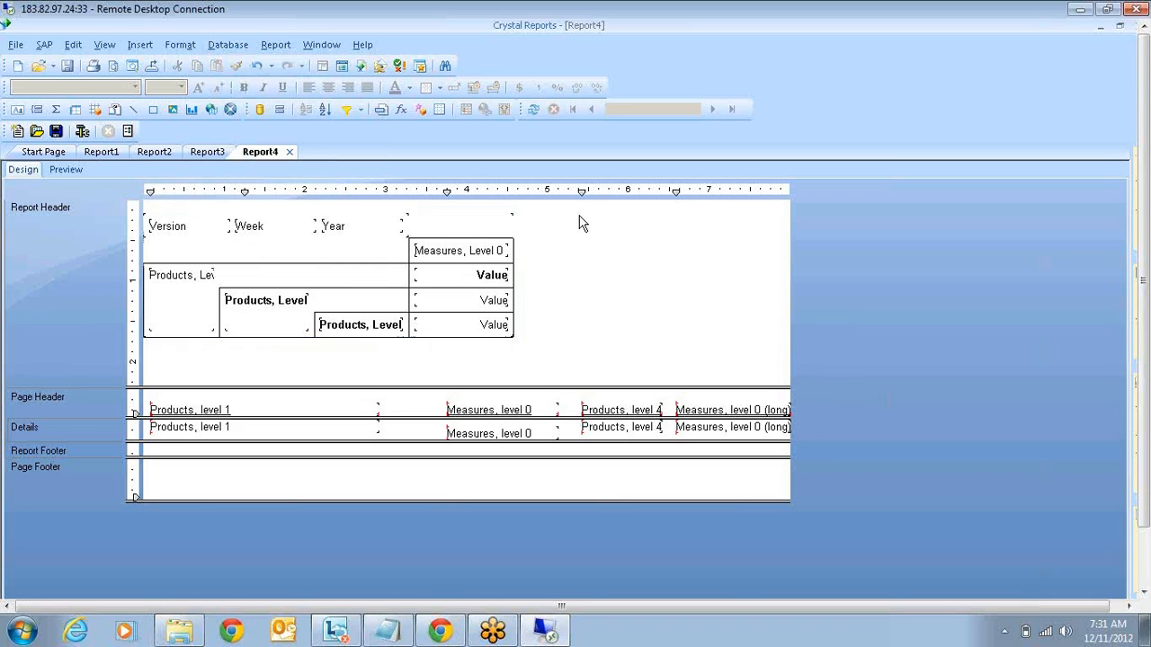
Start a new OLAP Cube report and open the Adventure Works cube from the Adventureworks connection as its source.
{"action": "left_click", "coordinate": [17, 45]}
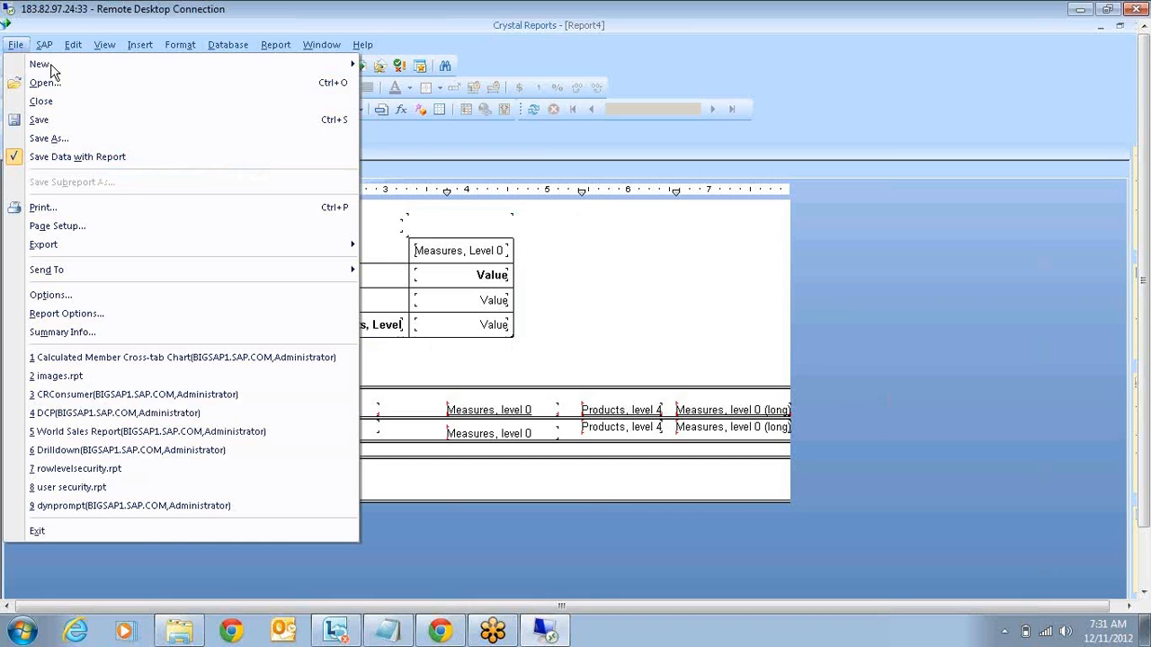
{"action": "left_click", "coordinate": [423, 79]}
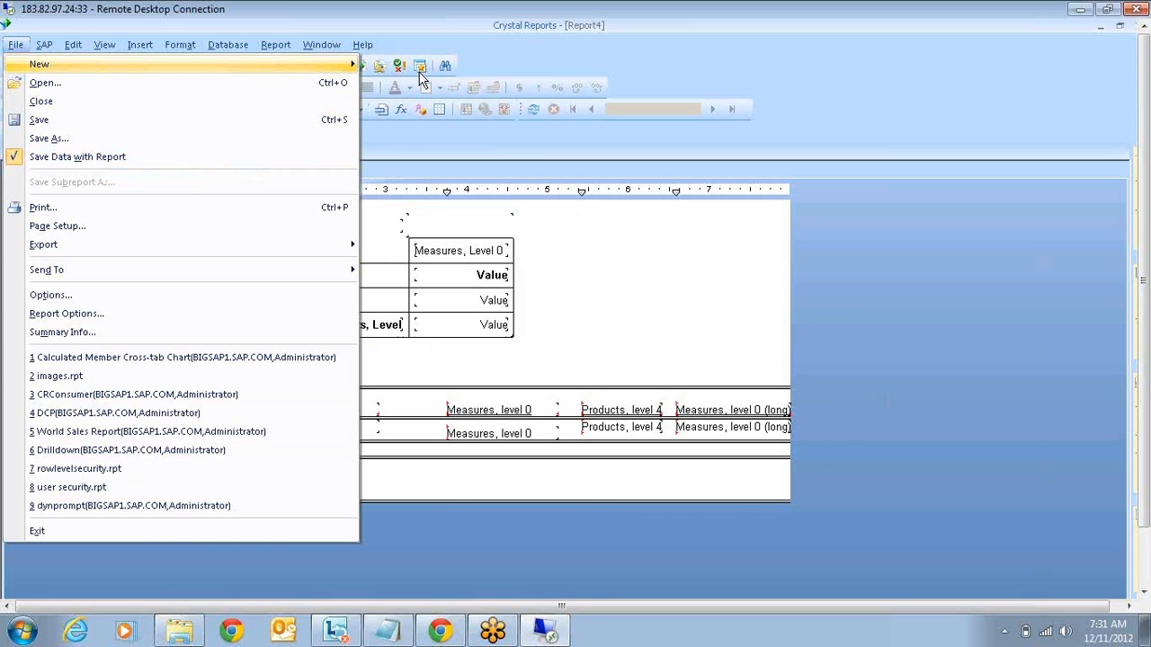
{"action": "mouse_move", "coordinate": [256, 68]}
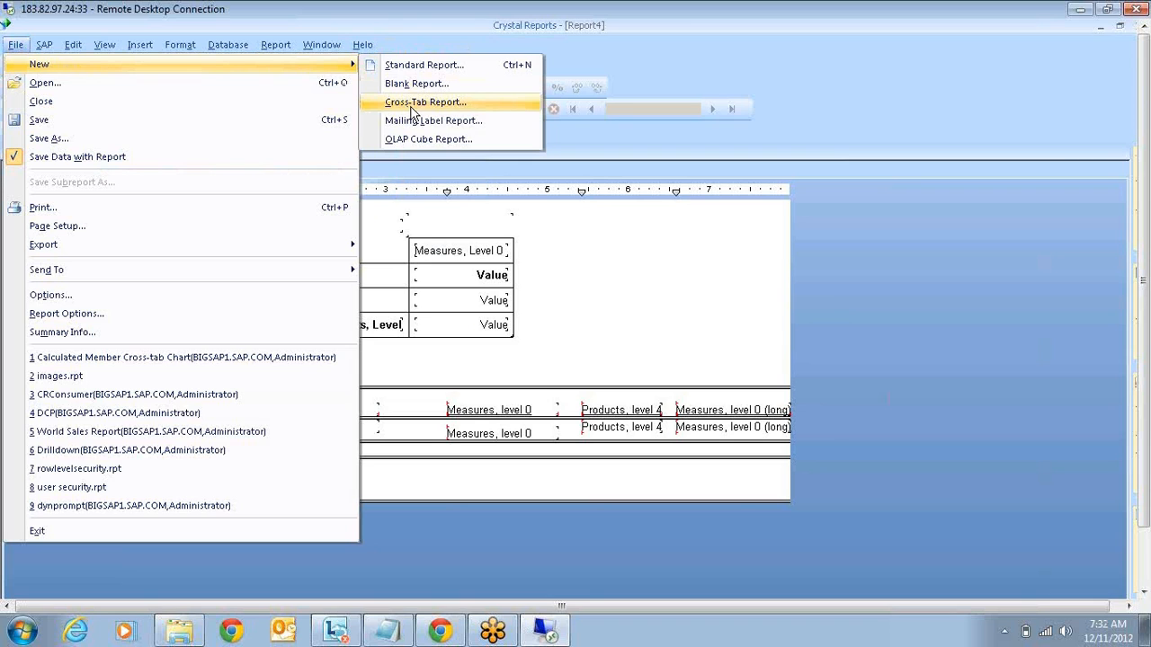
{"action": "left_click", "coordinate": [420, 139]}
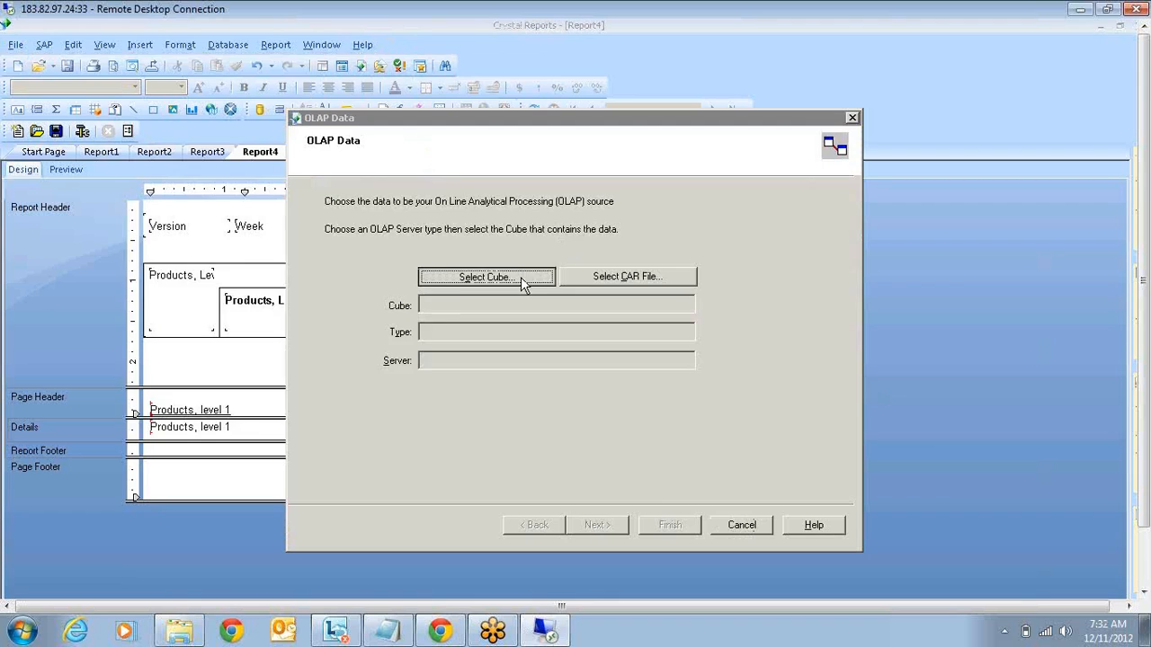
{"action": "left_click", "coordinate": [521, 277]}
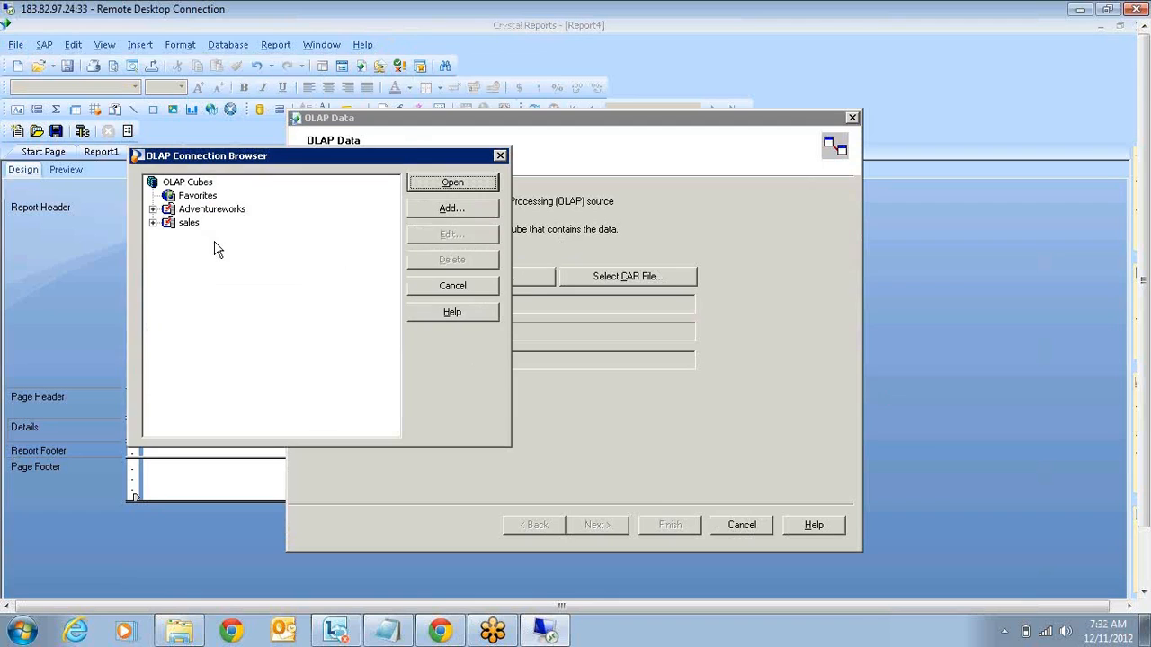
{"action": "left_click", "coordinate": [154, 210]}
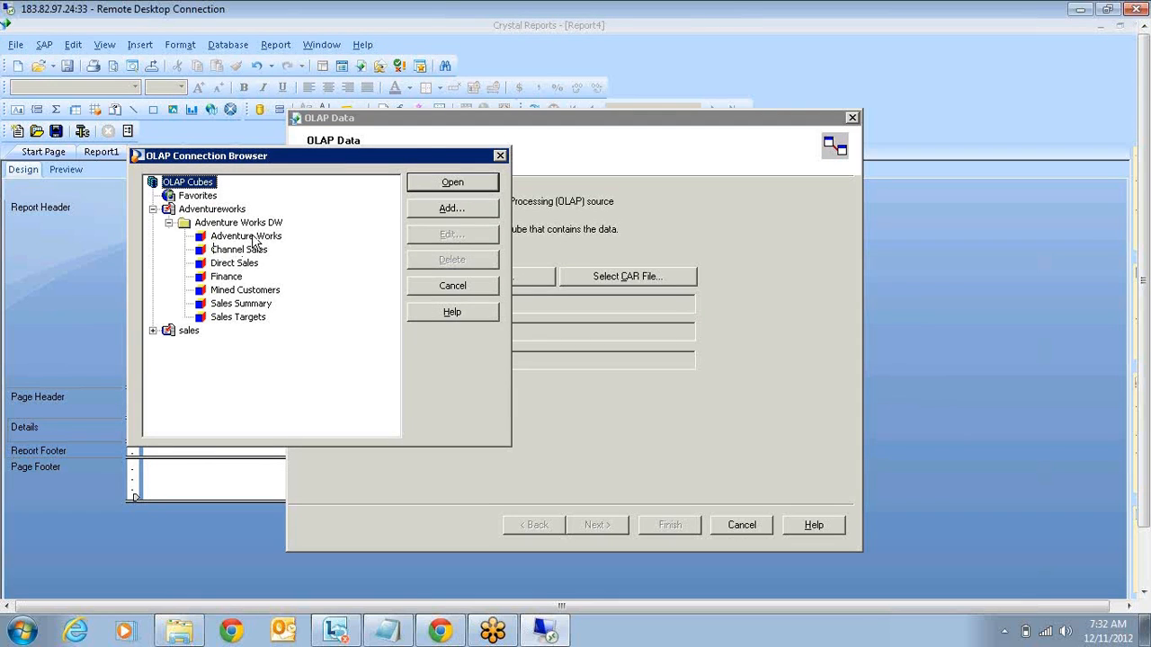
{"action": "left_click", "coordinate": [252, 237]}
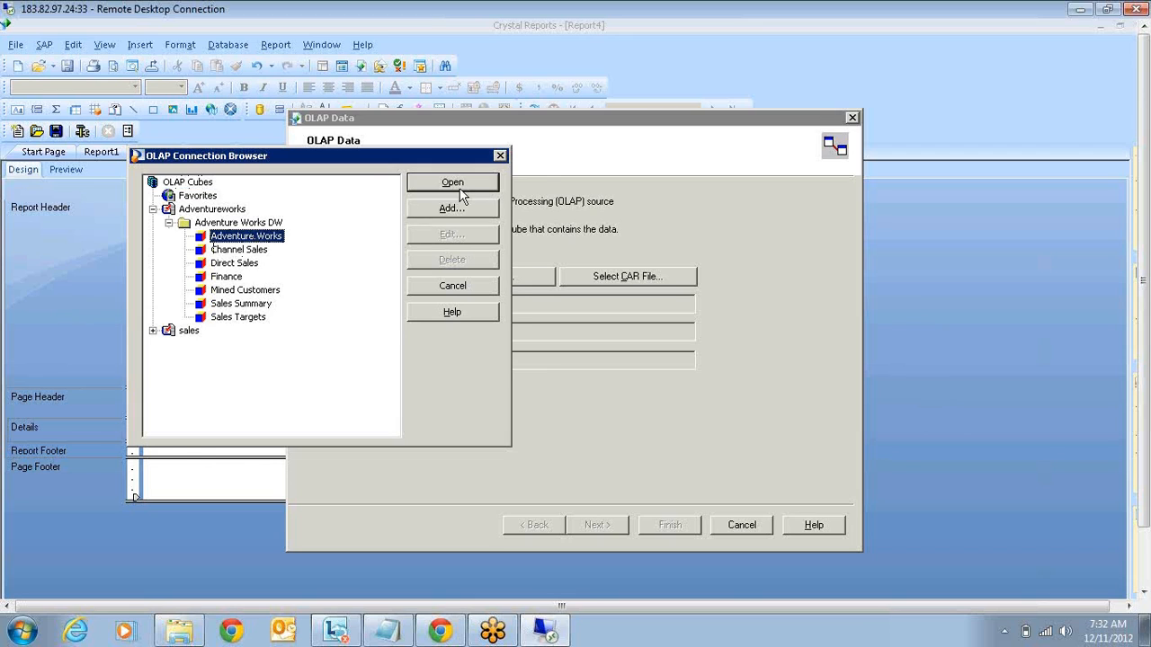
{"action": "left_click", "coordinate": [459, 184]}
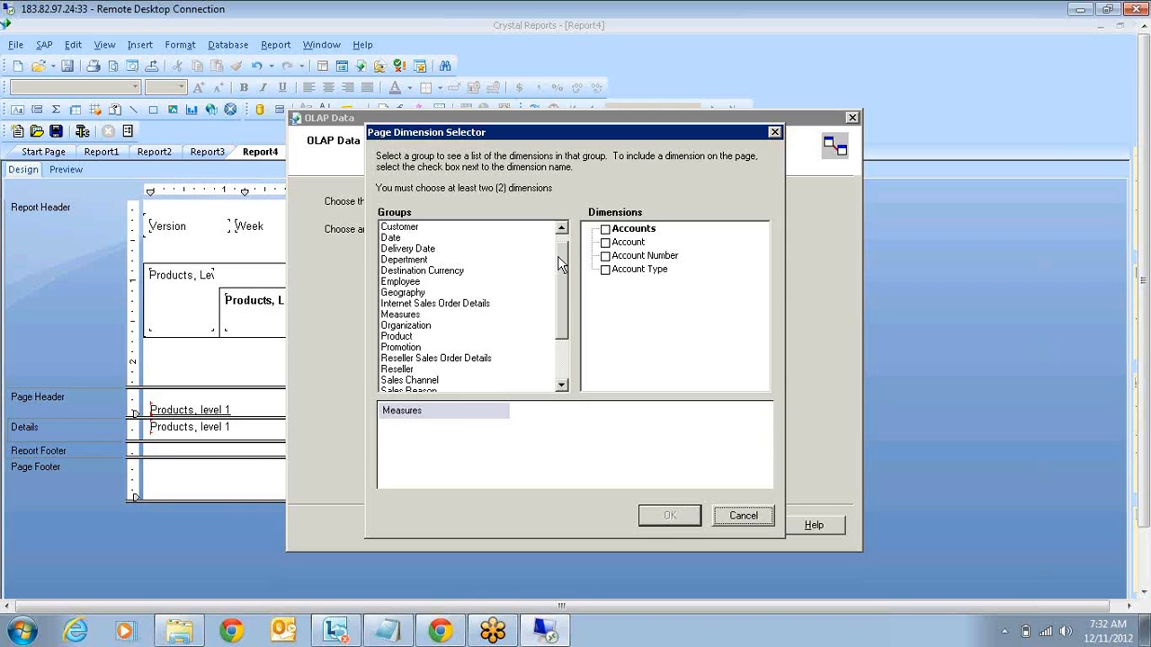
Include the Date.Calendar Year and Date.Calendar Quarter of Year dimensions from the Date group's Calendar hierarchy.
{"action": "left_click", "coordinate": [400, 237]}
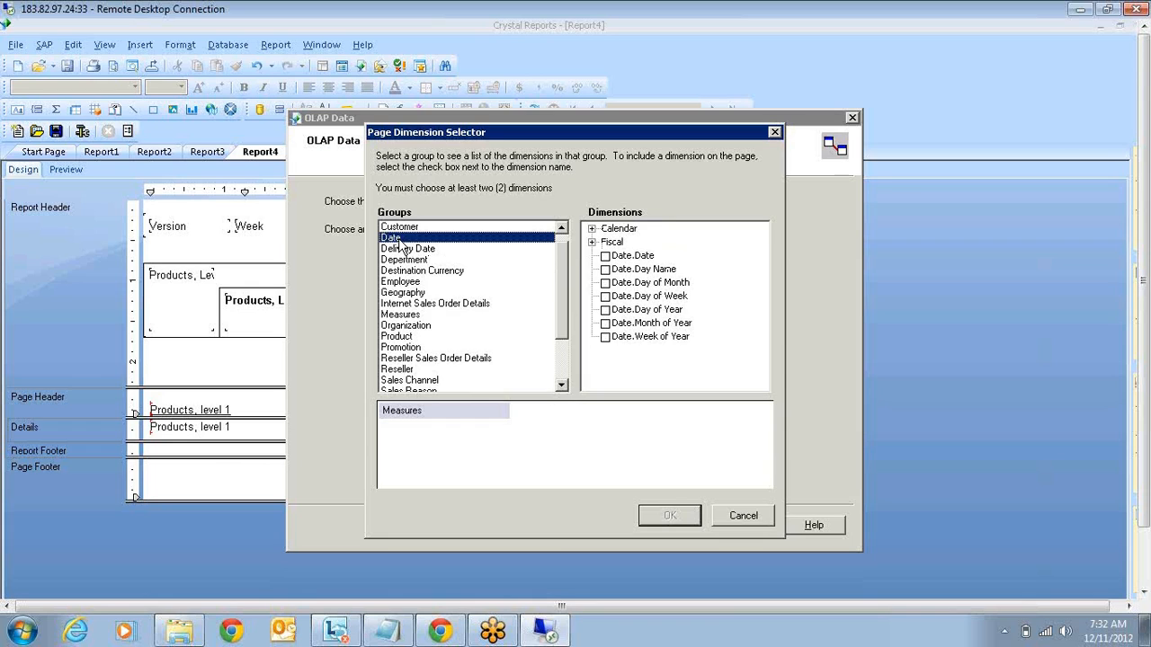
{"action": "left_click", "coordinate": [593, 230]}
{"action": "left_click", "coordinate": [621, 282]}
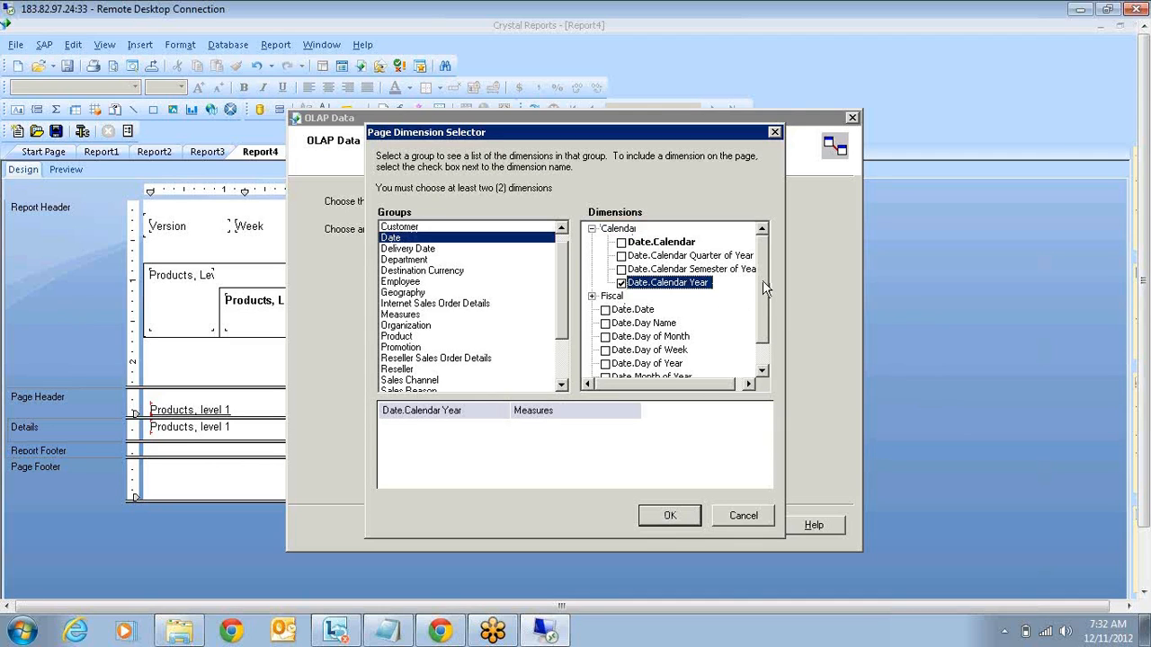
{"action": "left_click_drag", "start_coordinate": [763, 290], "coordinate": [760, 317]}
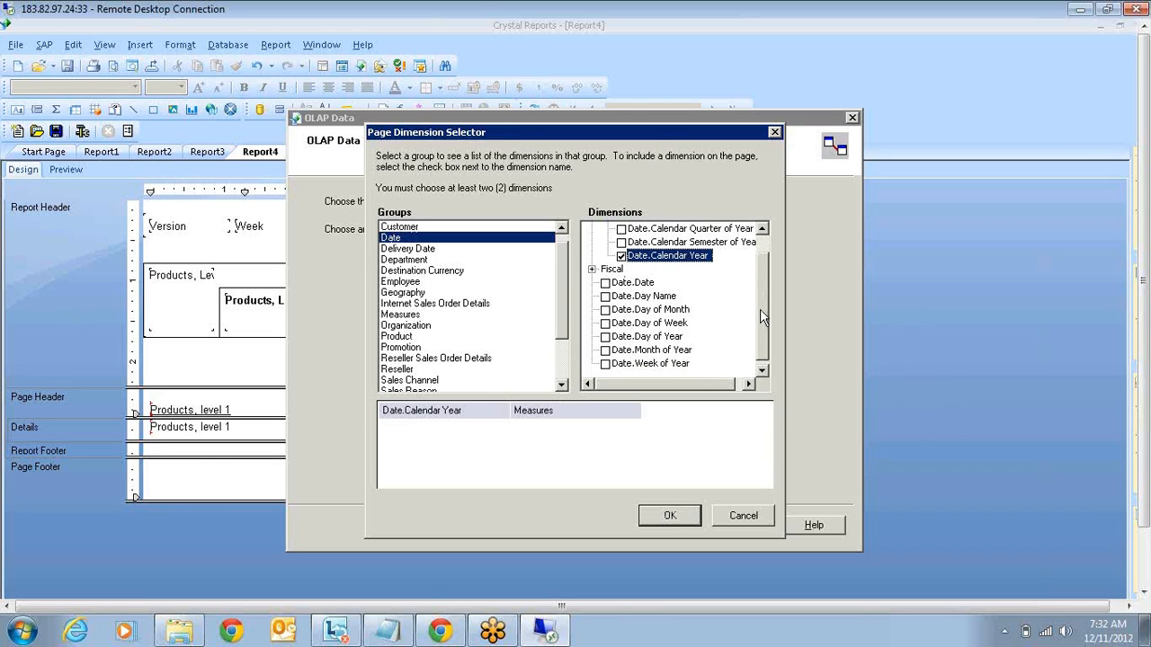
{"action": "left_click_drag", "start_coordinate": [760, 310], "coordinate": [760, 302]}
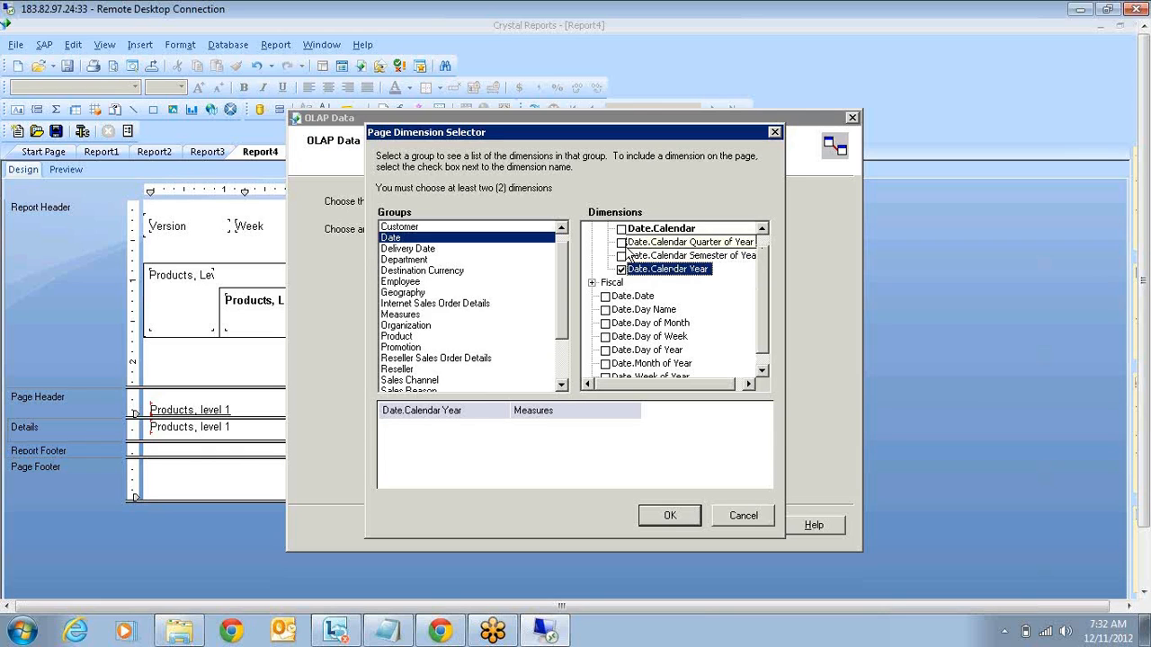
{"action": "left_click", "coordinate": [670, 242]}
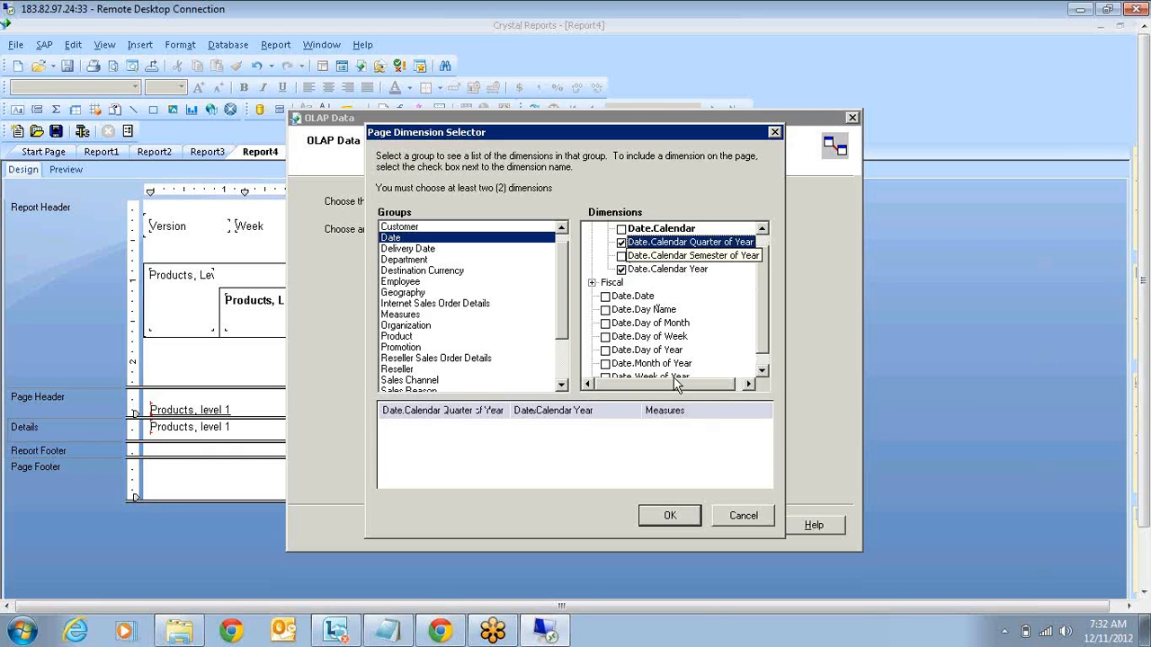
{"action": "left_click", "coordinate": [669, 516]}
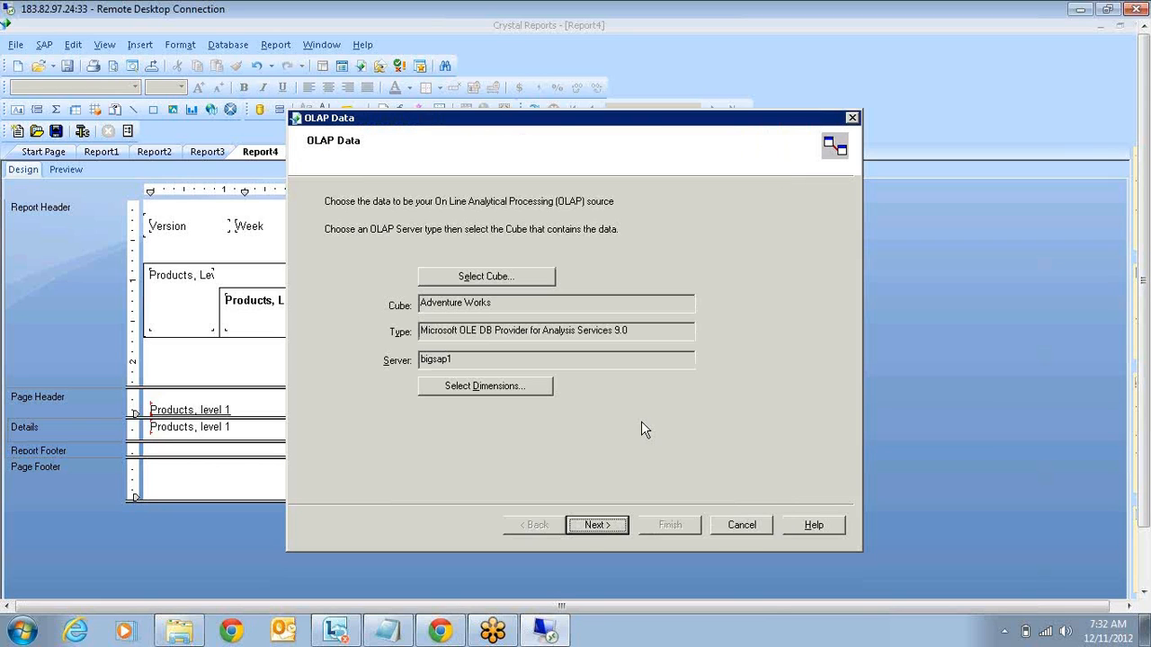
Finish the report with Calendar Year as rows, Calendar Quarter of Year as columns, the Reseller Sales Amount slice and the Original style.
{"action": "left_click", "coordinate": [597, 529]}
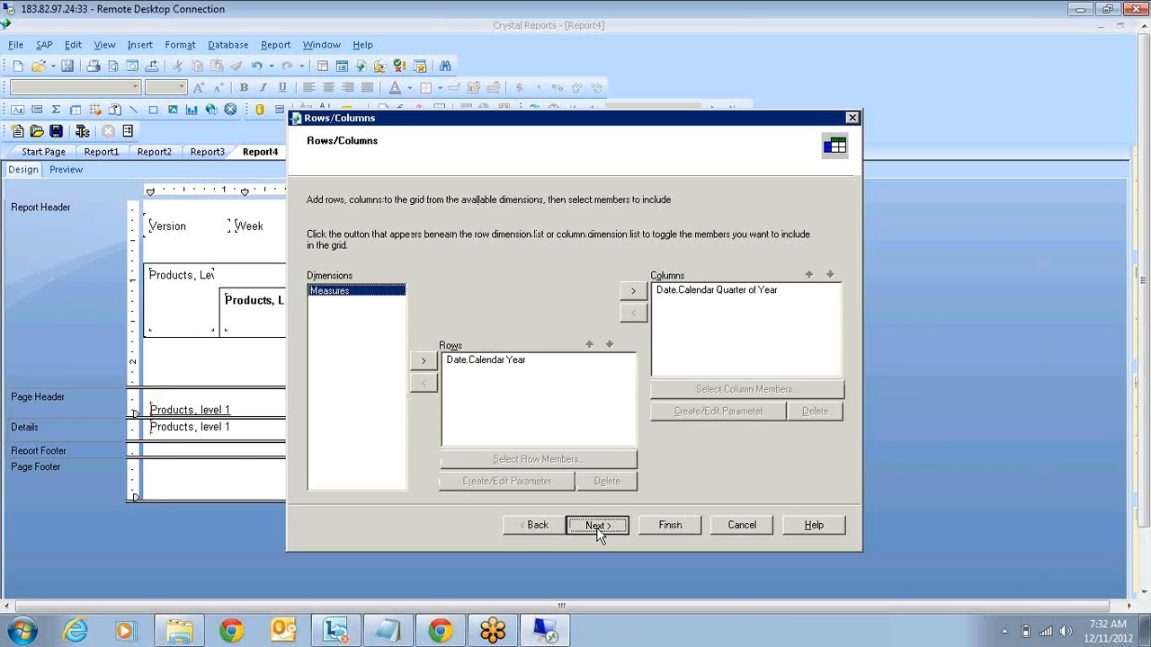
{"action": "left_click", "coordinate": [597, 529]}
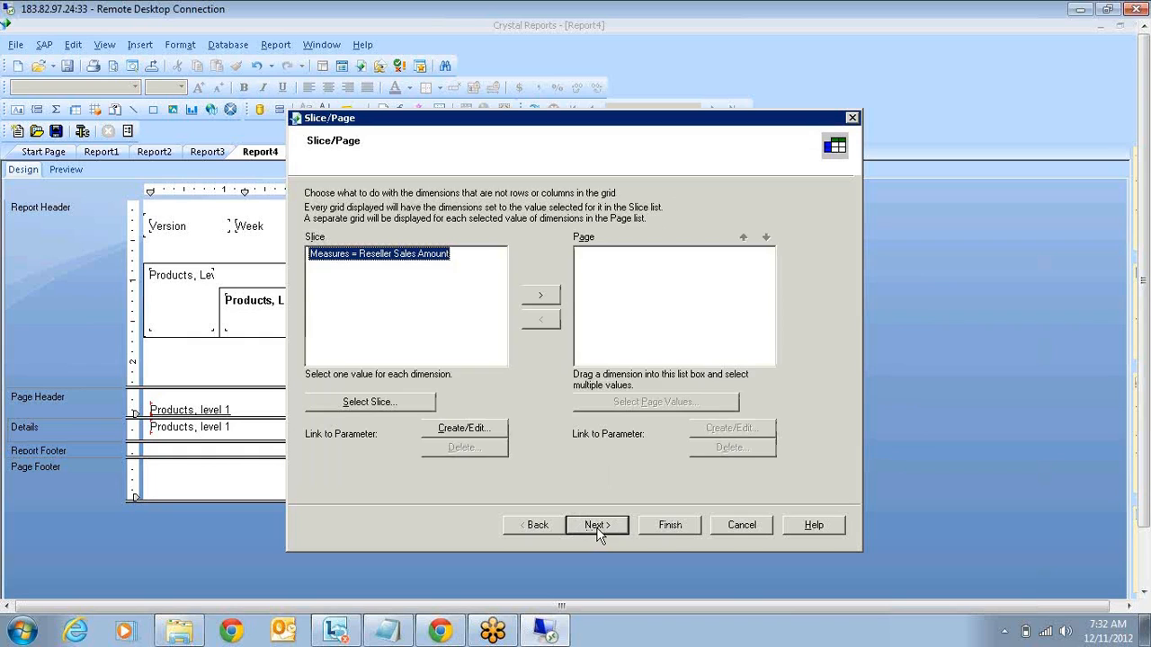
{"action": "left_click", "coordinate": [597, 528]}
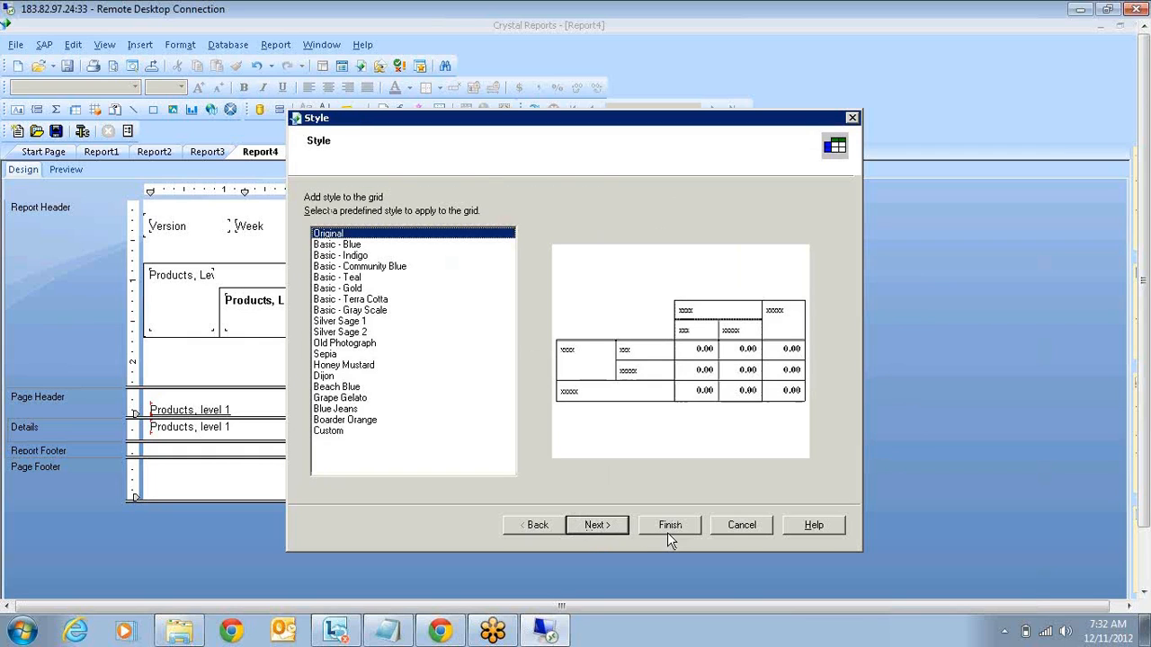
{"action": "left_click", "coordinate": [667, 532]}
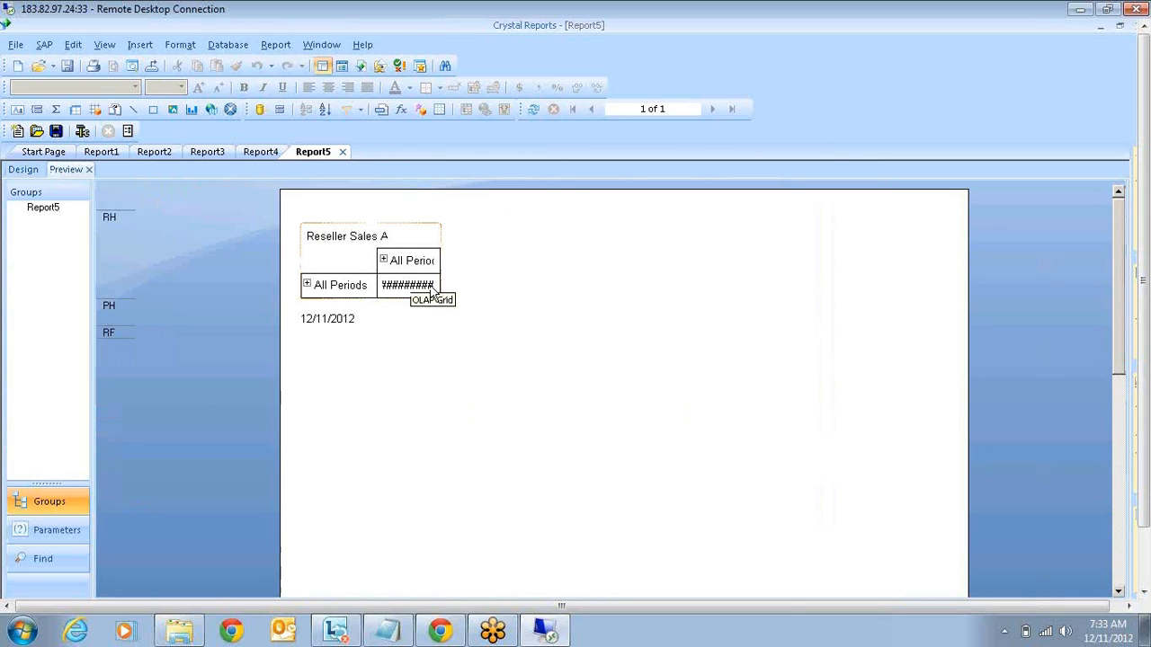
Widen the OLAP grid's value column and expand the All Periods row into calendar years.
{"action": "left_click", "coordinate": [431, 288]}
{"action": "left_click_drag", "start_coordinate": [440, 285], "coordinate": [501, 289]}
{"action": "left_click", "coordinate": [307, 285]}
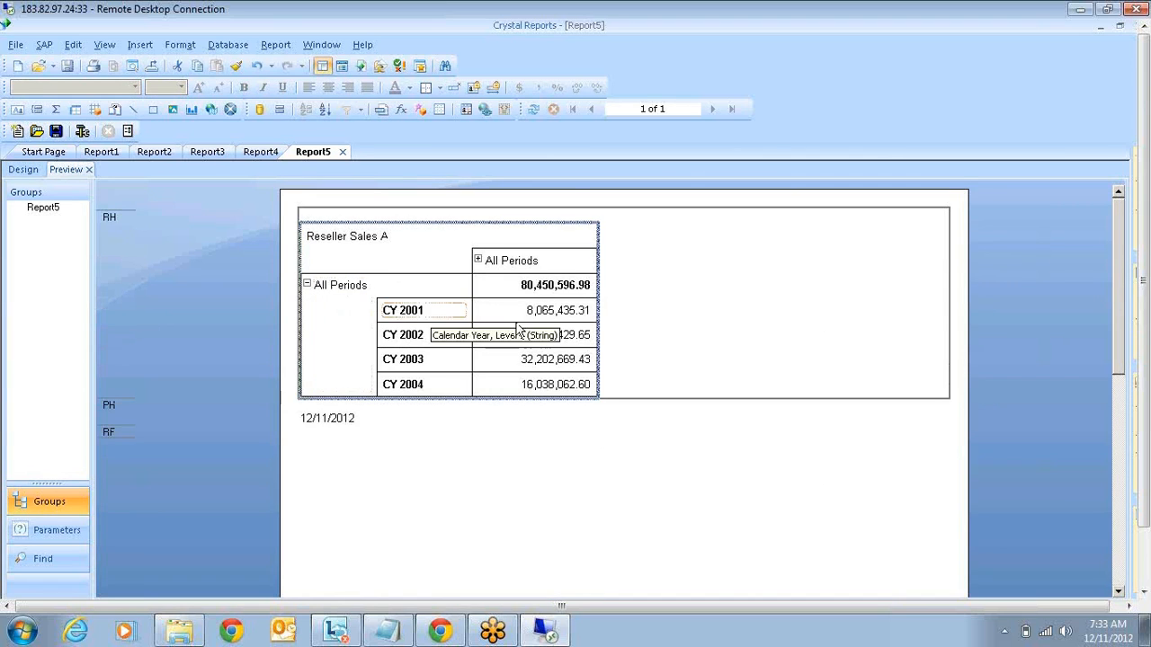
Expand the All Periods column into calendar quarters and widen the quarter value columns so their figures fit.
{"action": "left_click", "coordinate": [478, 260]}
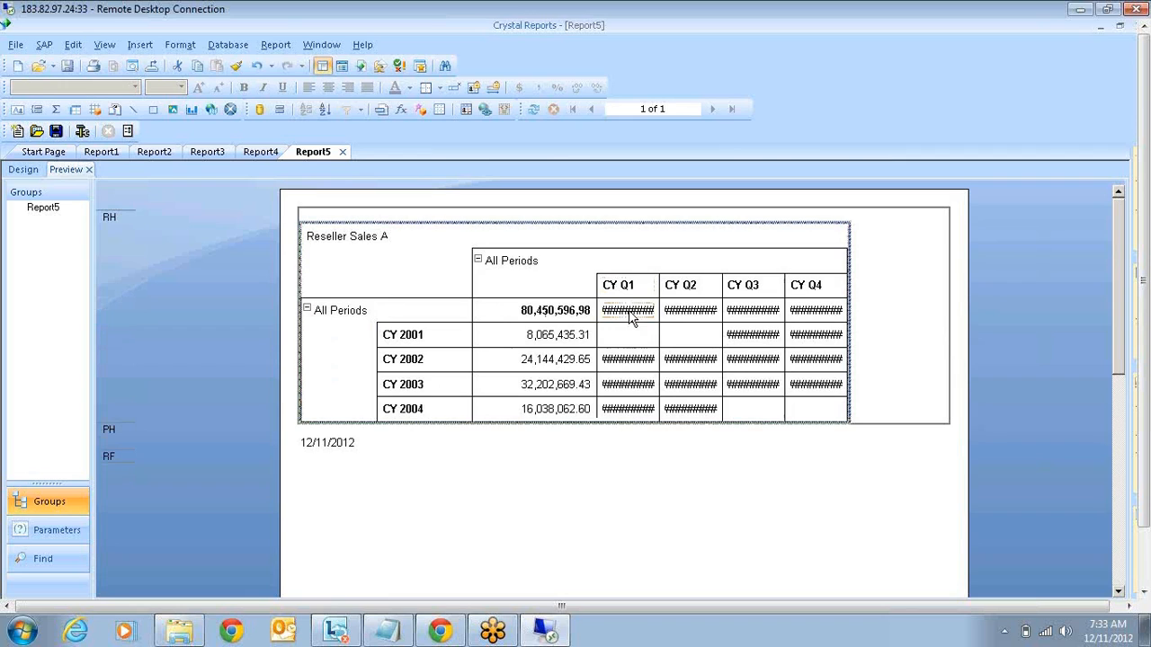
{"action": "left_click", "coordinate": [632, 314]}
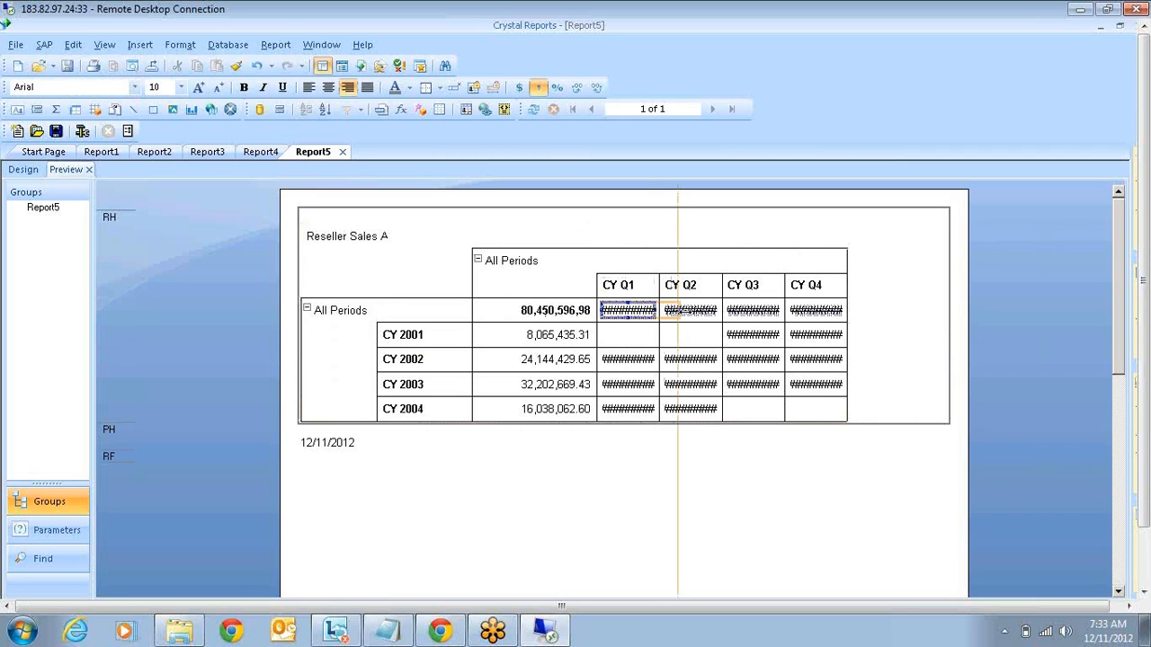
{"action": "left_click_drag", "start_coordinate": [693, 320], "coordinate": [689, 318]}
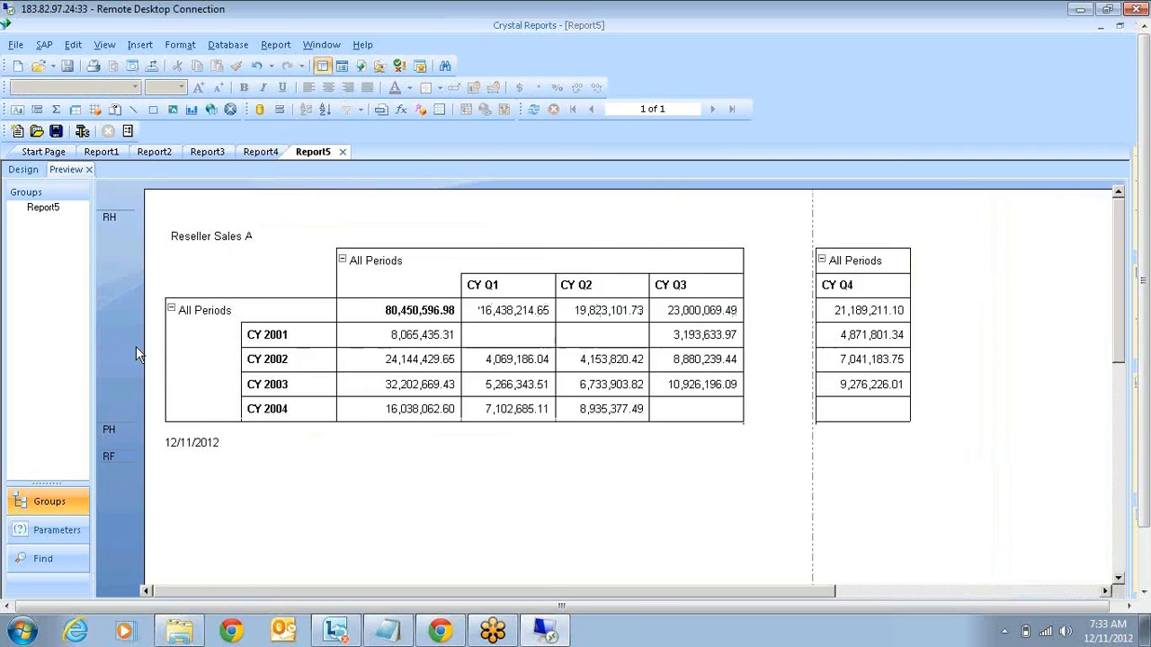
Make the Details section visible in Report5's design layout.
{"action": "left_click", "coordinate": [24, 170]}
{"action": "right_click", "coordinate": [104, 381]}
{"action": "left_click", "coordinate": [140, 411]}
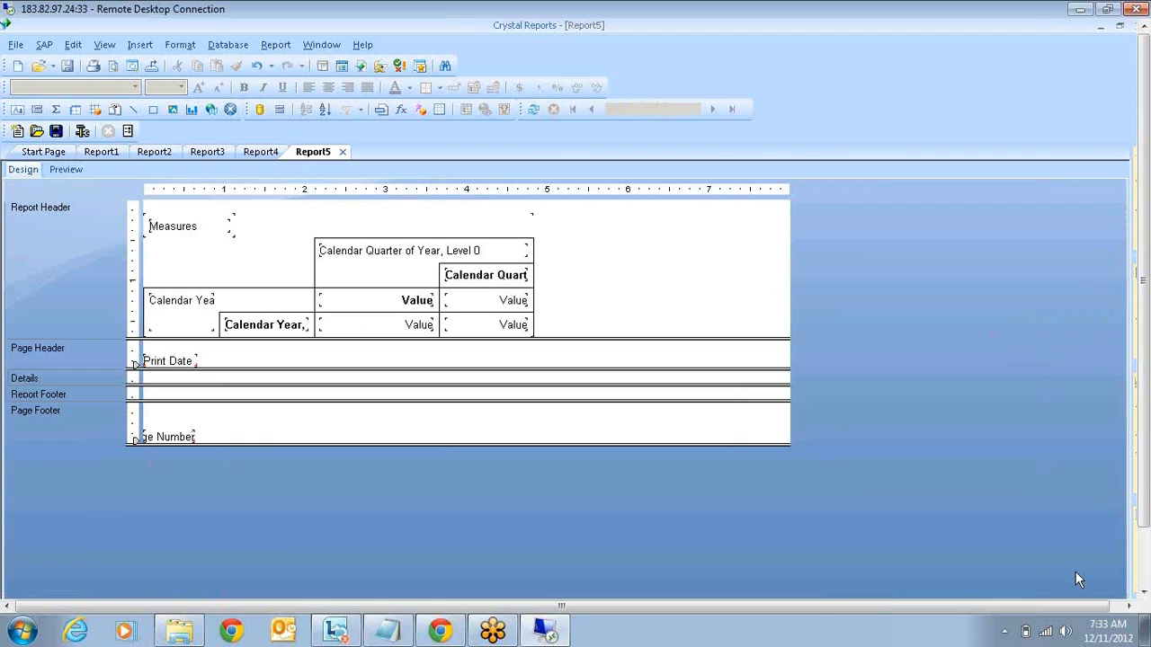
Examine the cube's database fields in the Field Explorer, including the levels of Date and Date_of_First_Purchase.
{"action": "left_click", "coordinate": [1039, 605]}
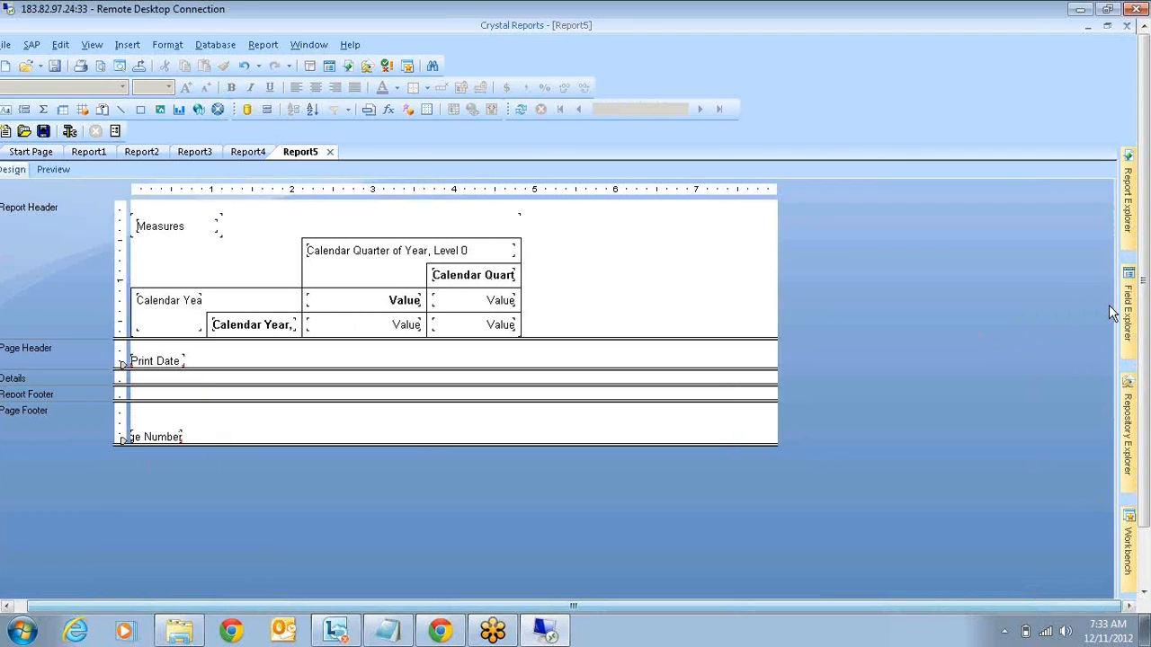
{"action": "left_click", "coordinate": [1127, 198]}
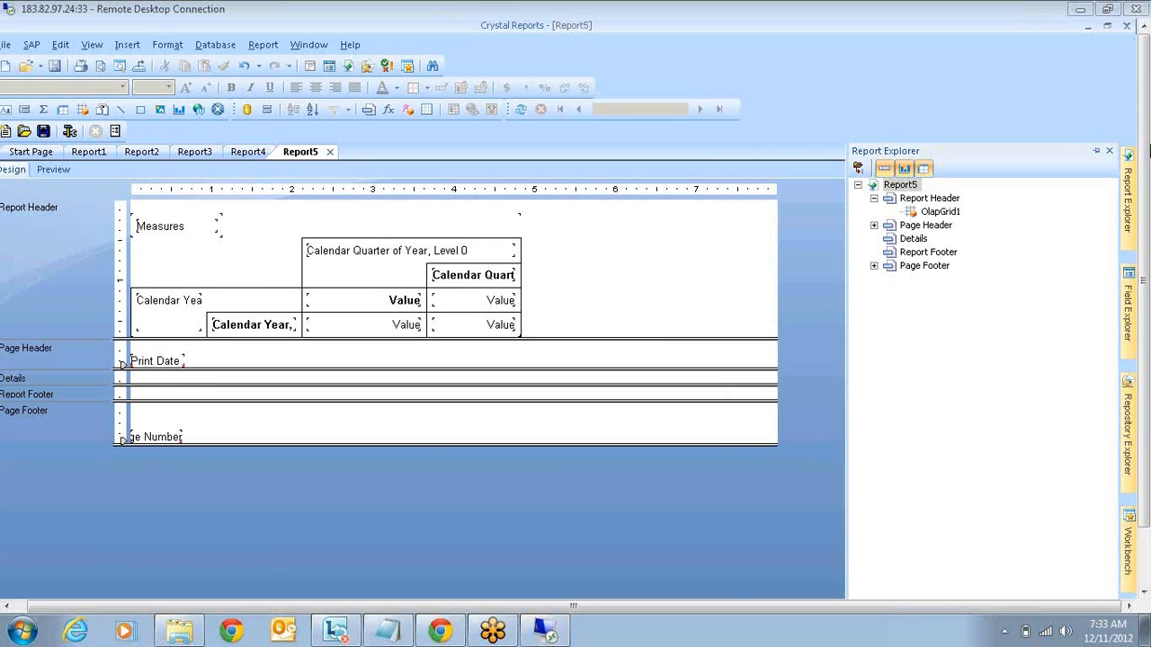
{"action": "left_click", "coordinate": [1127, 310]}
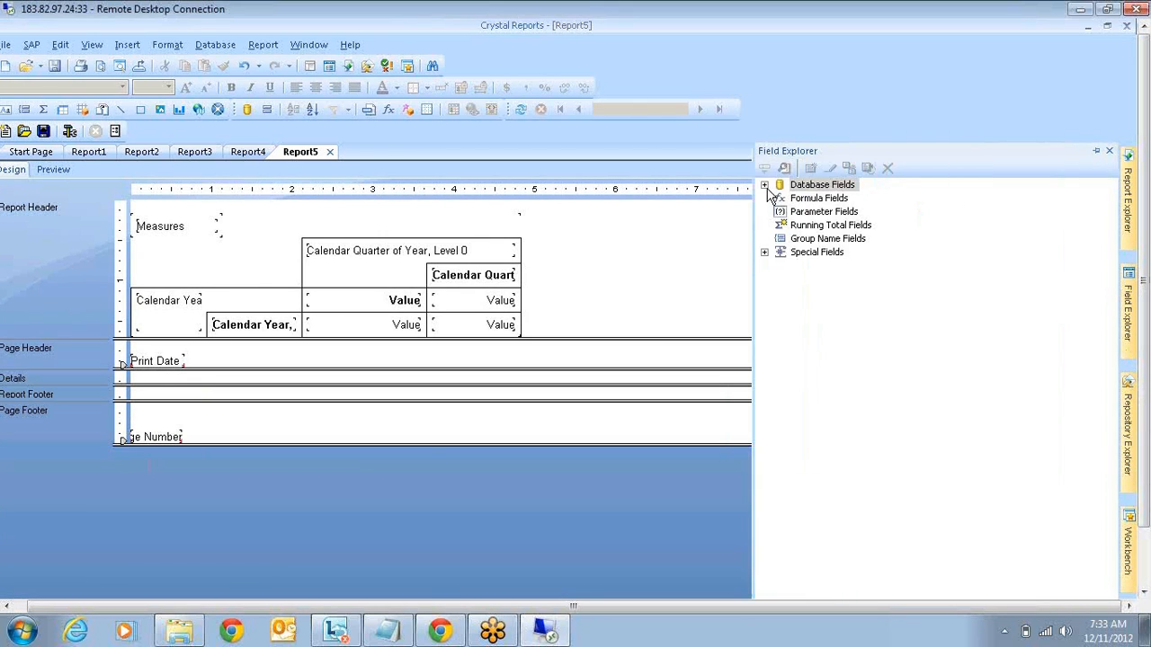
{"action": "left_click", "coordinate": [765, 185]}
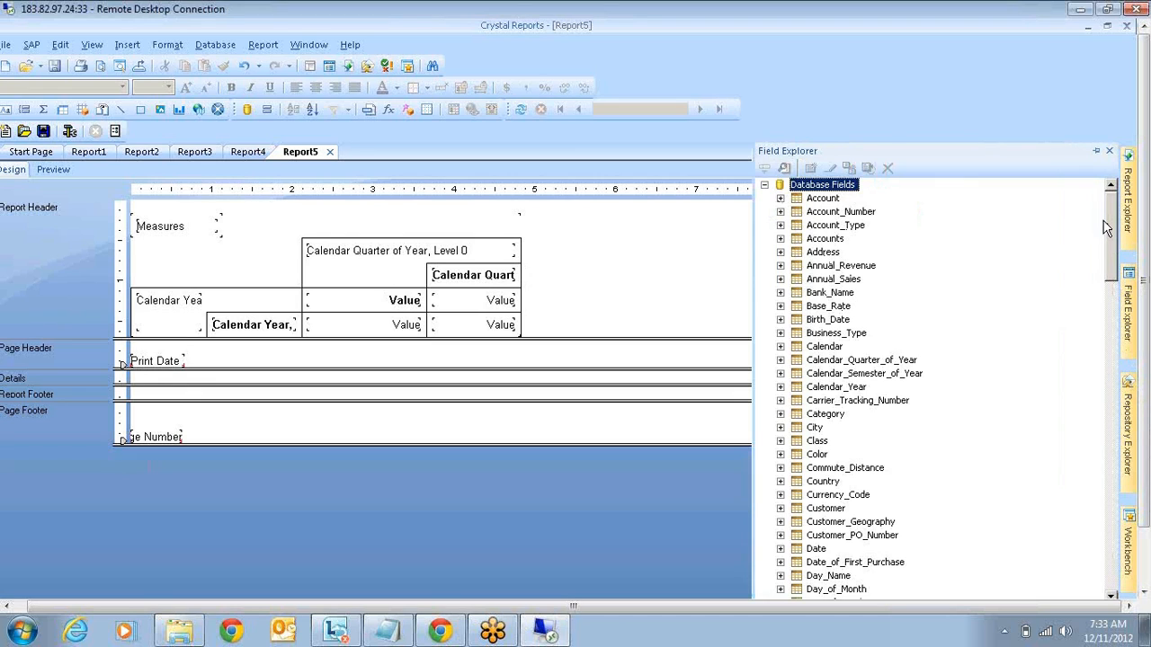
{"action": "left_click_drag", "start_coordinate": [1106, 228], "coordinate": [1097, 287]}
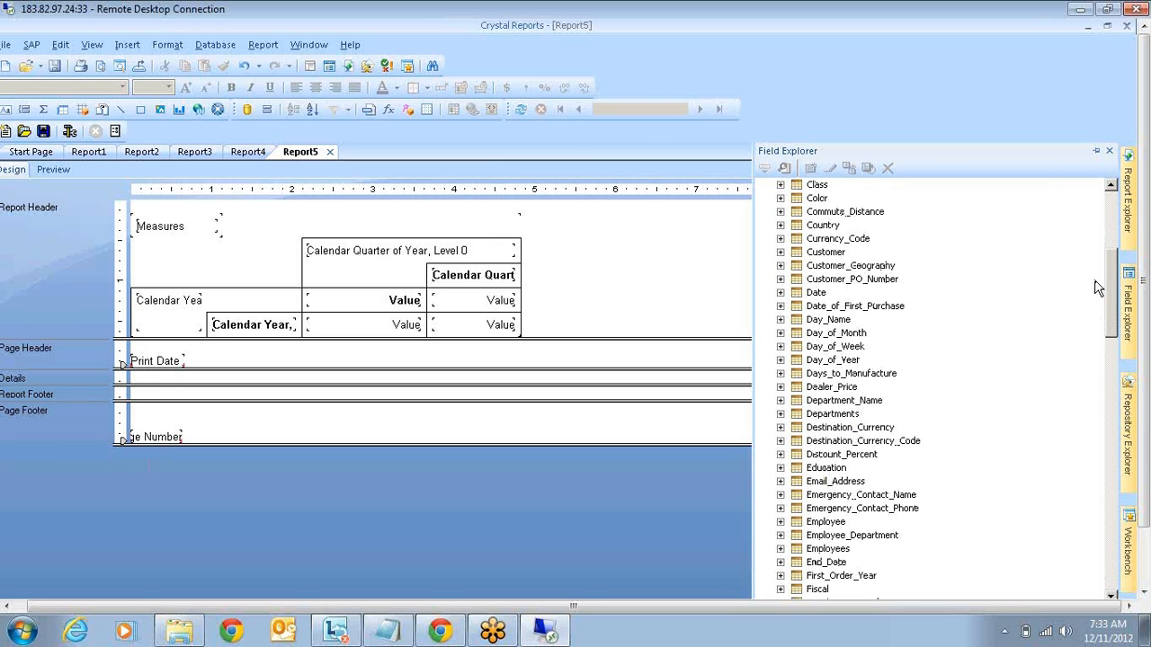
{"action": "double_click", "coordinate": [815, 292]}
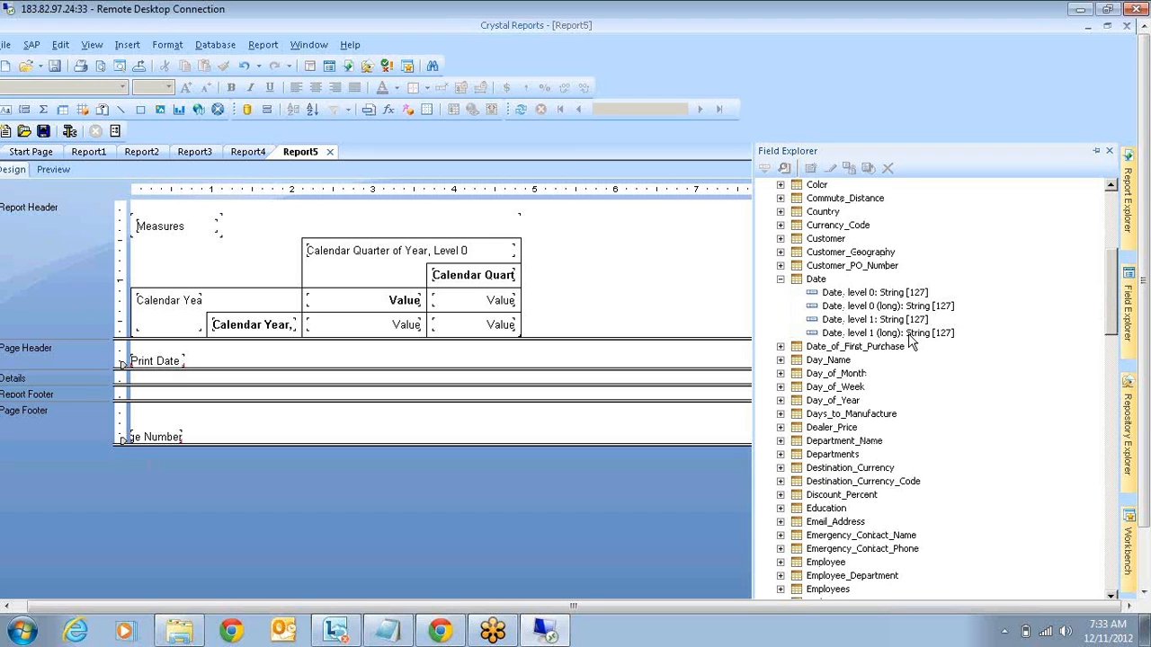
{"action": "left_click", "coordinate": [781, 347]}
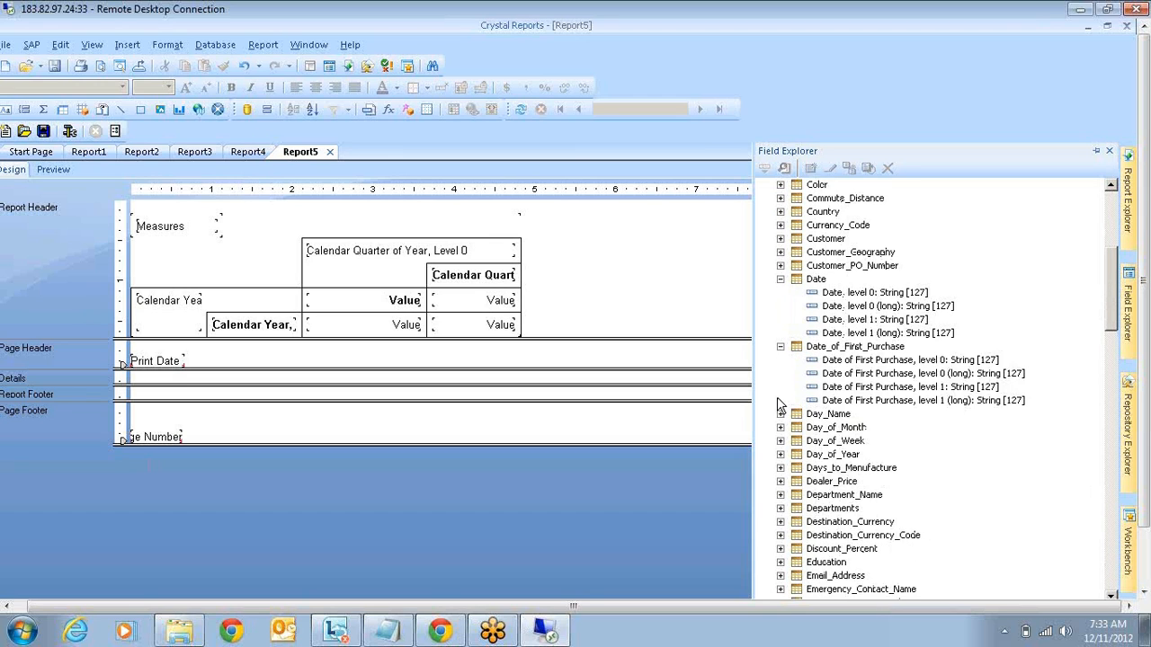
Try to place the Date, level 0 field on the OLAP grid's Calendar Year row cell.
{"action": "left_click", "coordinate": [868, 322]}
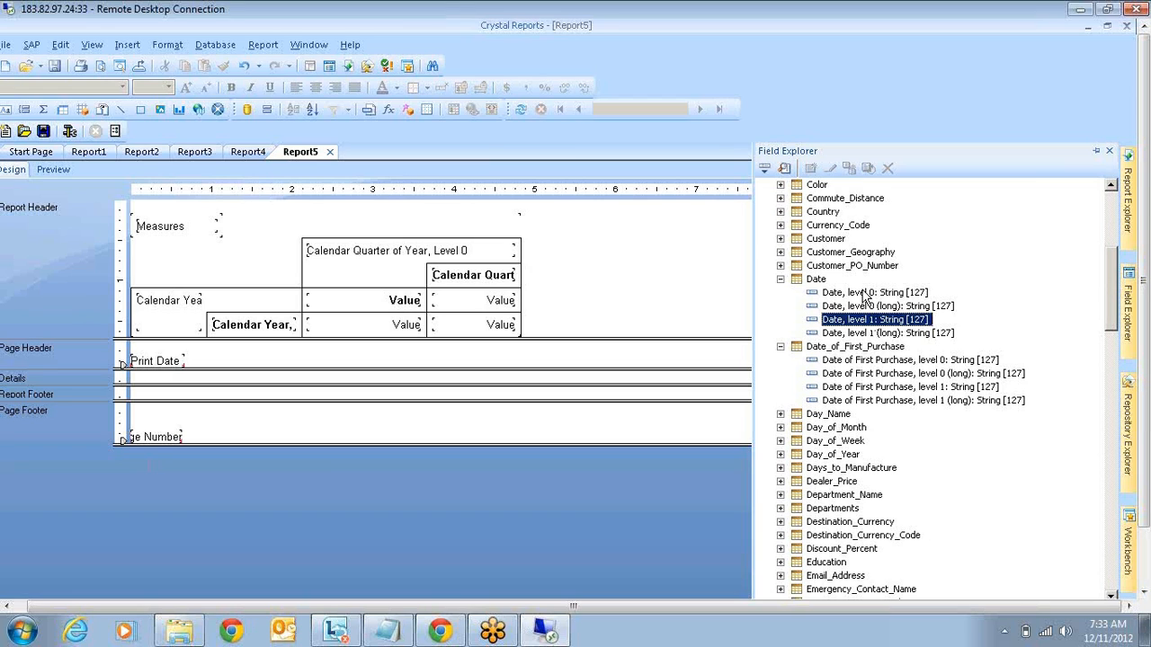
{"action": "left_click_drag", "start_coordinate": [864, 294], "coordinate": [191, 308]}
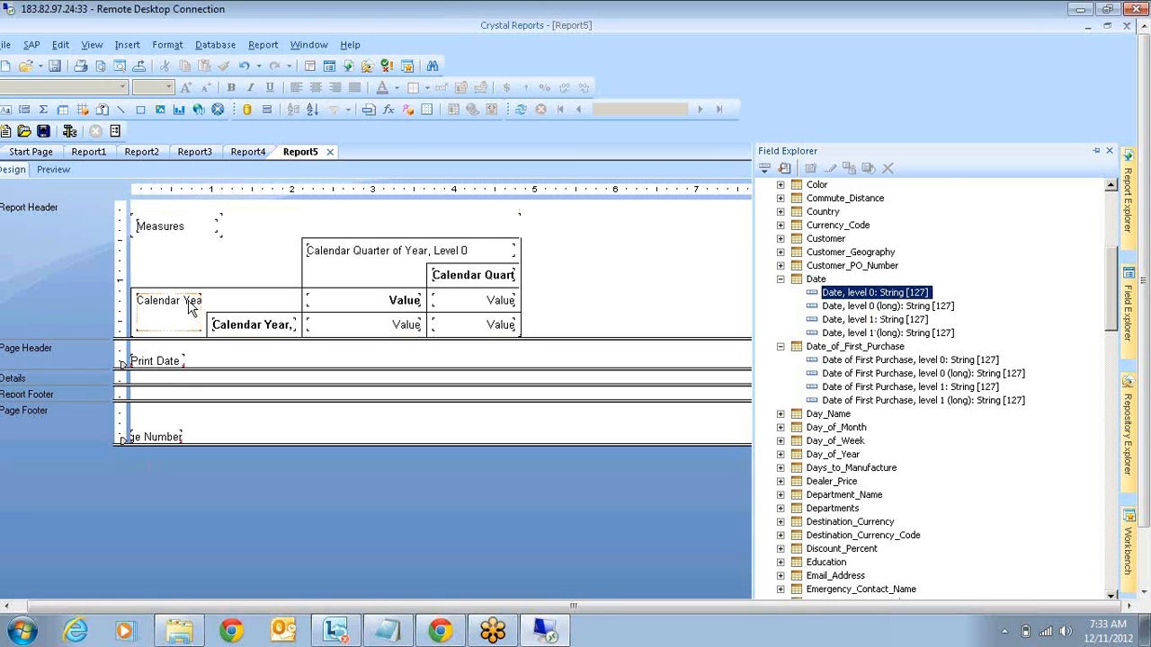
{"action": "left_click_drag", "start_coordinate": [191, 308], "coordinate": [191, 308]}
Add the Calendar Year, level 1 and Calendar Year, level 1 (long) fields to the Details section and preview the report.
{"action": "scroll", "coordinate": [1111, 274], "scroll_direction": "up", "scroll_amount": 7}
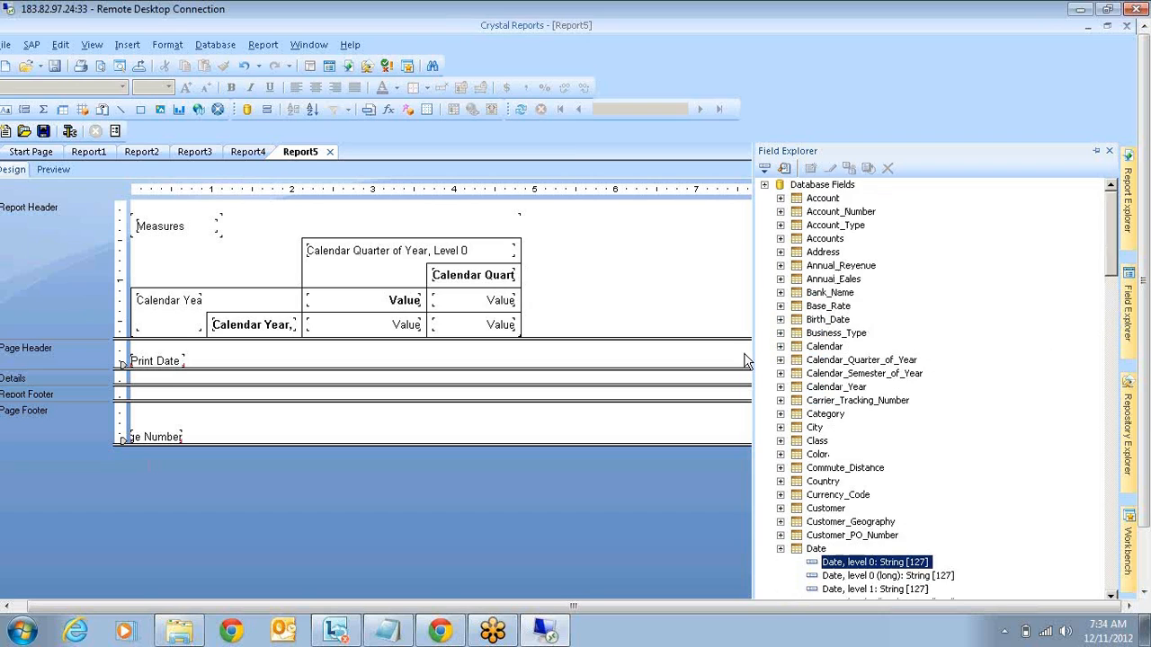
{"action": "left_click", "coordinate": [780, 387]}
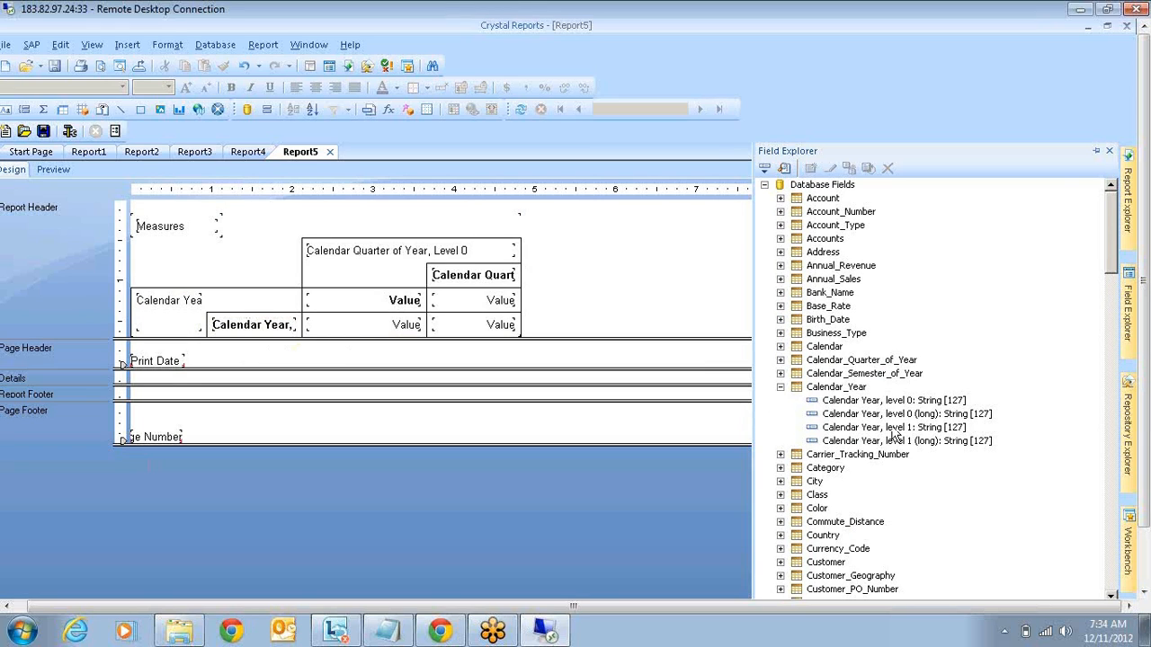
{"action": "left_click_drag", "start_coordinate": [893, 428], "coordinate": [205, 381]}
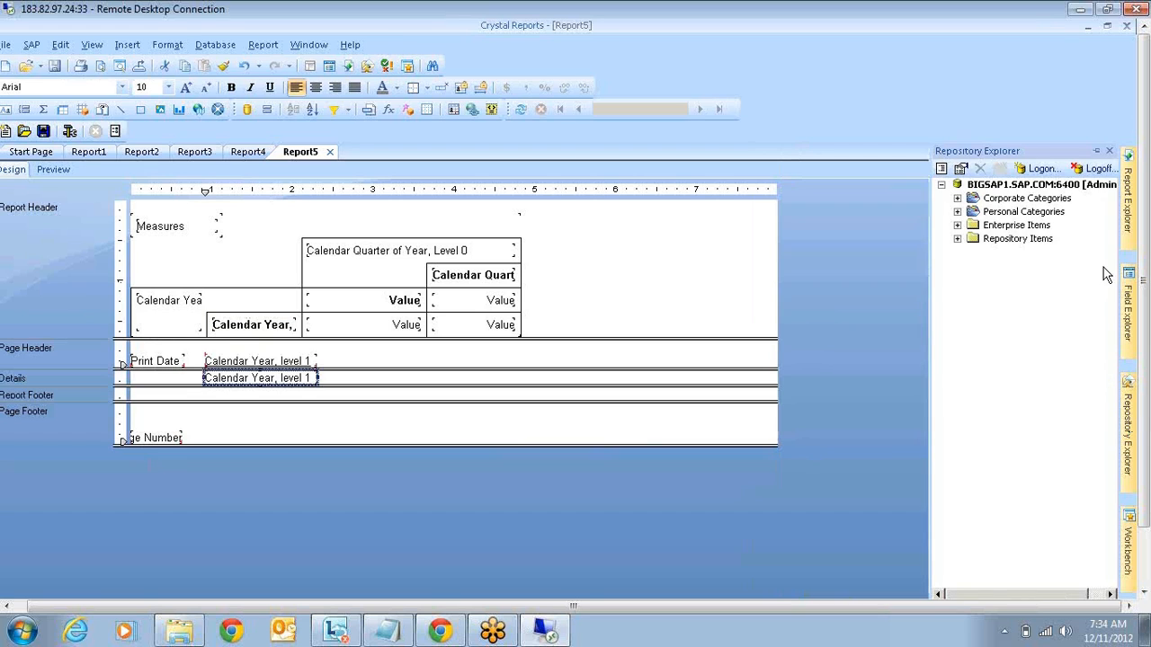
{"action": "mouse_move", "coordinate": [1126, 286]}
{"action": "left_click_drag", "start_coordinate": [906, 441], "coordinate": [338, 381]}
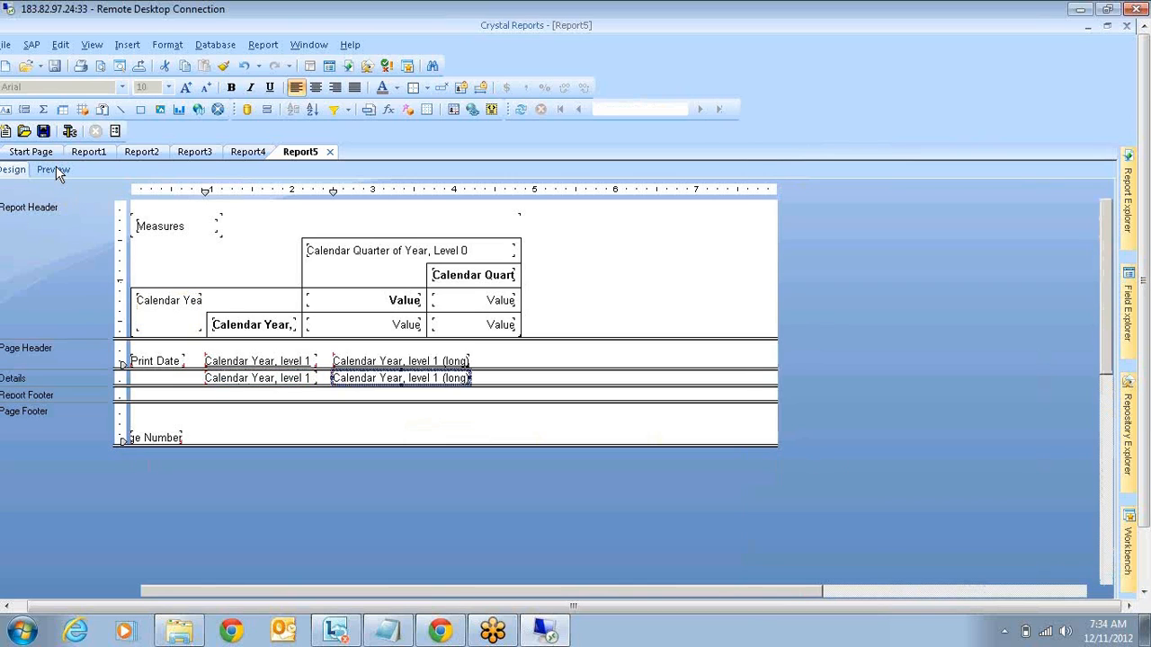
{"action": "left_click", "coordinate": [56, 169]}
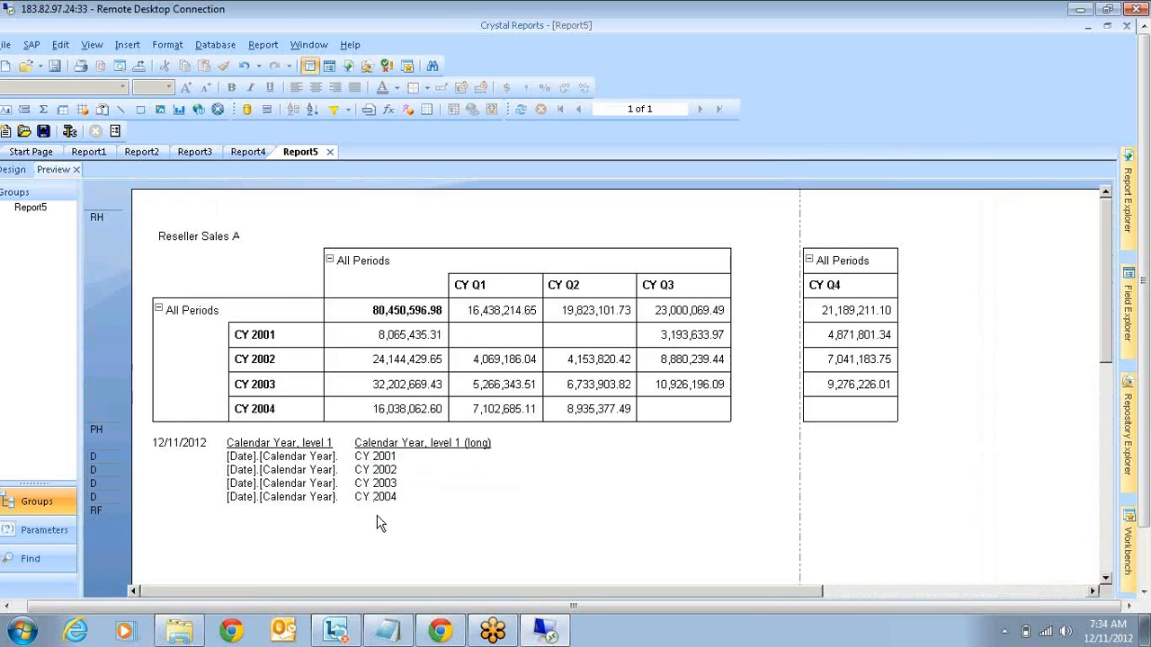
Compare the previewed Calendar Year values with the level 0 and level 1 fields, short and long, in the Field Explorer.
{"action": "left_click", "coordinate": [395, 485]}
{"action": "left_click", "coordinate": [396, 470]}
{"action": "left_click", "coordinate": [1125, 315]}
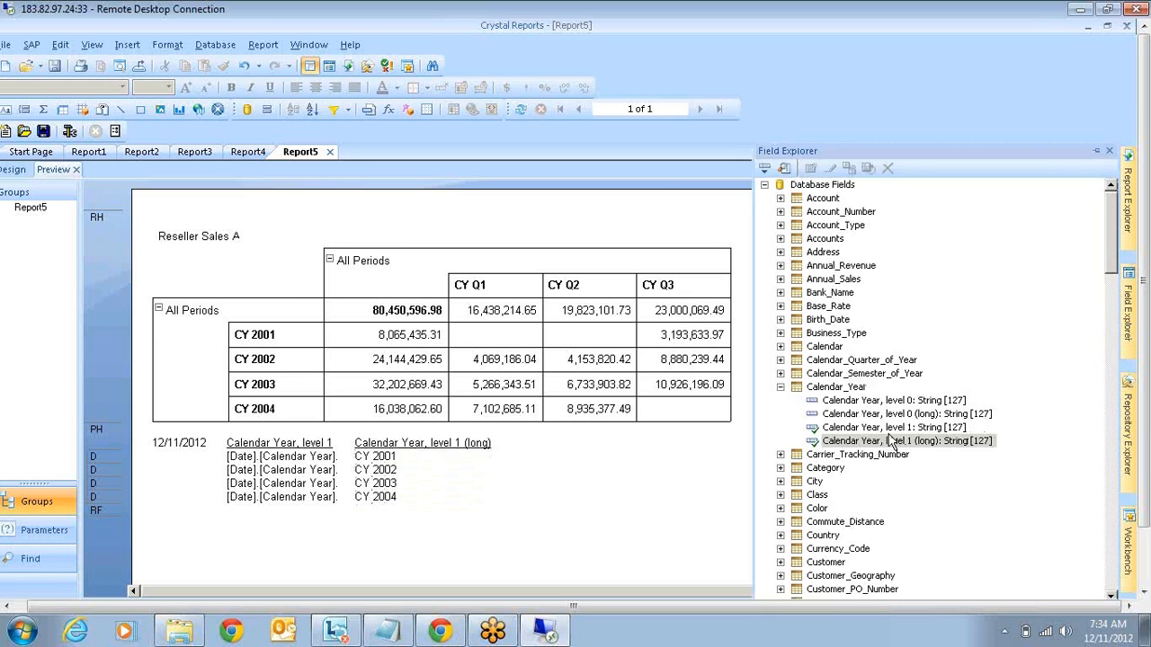
{"action": "left_click", "coordinate": [908, 428]}
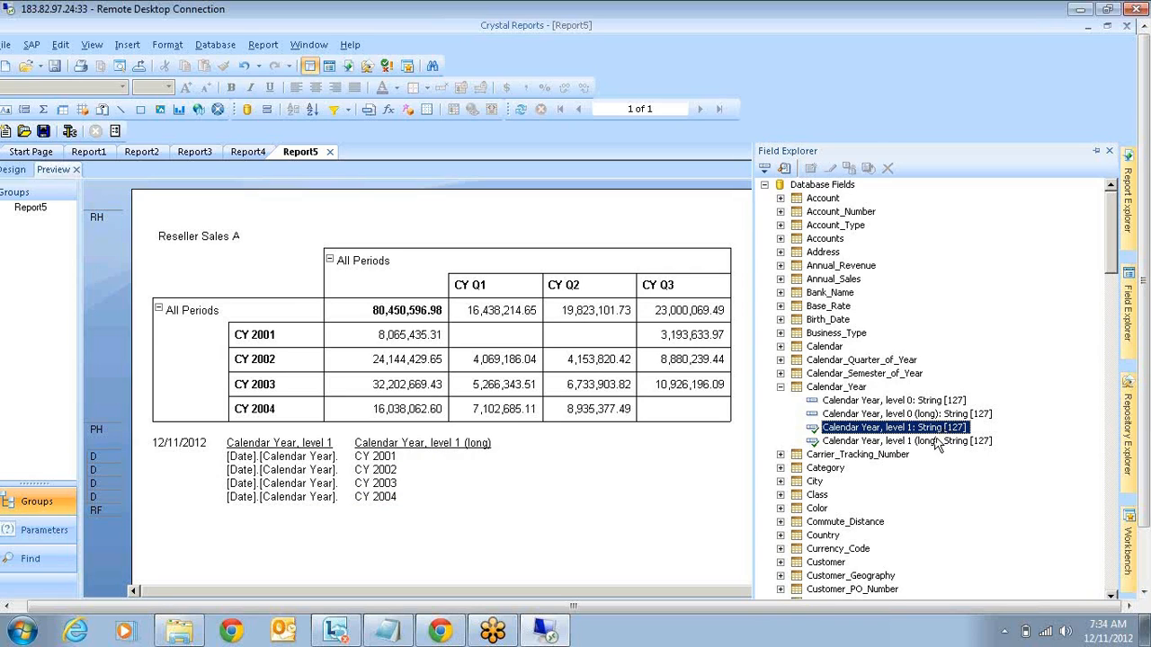
{"action": "left_click", "coordinate": [935, 440]}
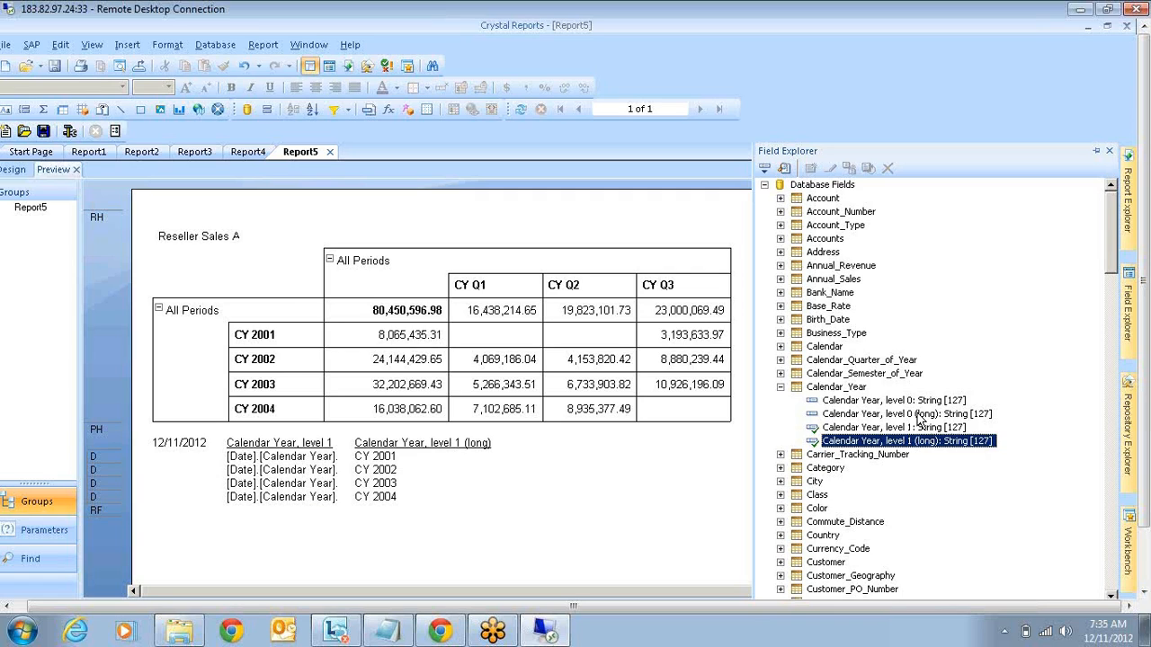
{"action": "left_click", "coordinate": [908, 400]}
{"action": "left_click", "coordinate": [908, 413]}
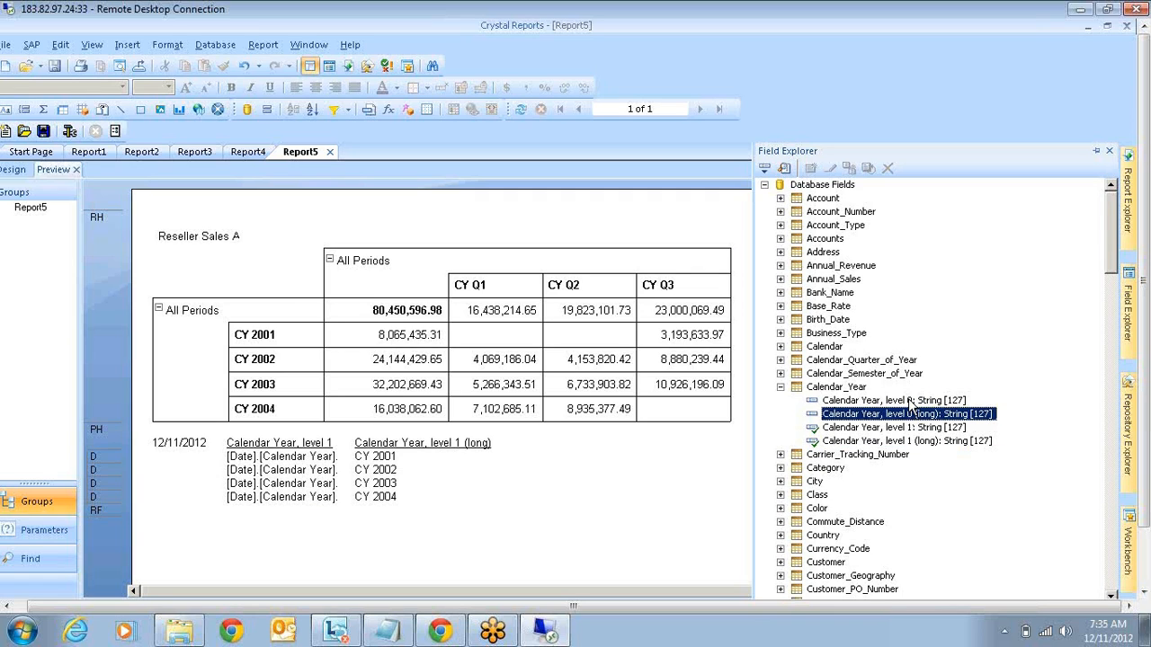
{"action": "left_click", "coordinate": [909, 401]}
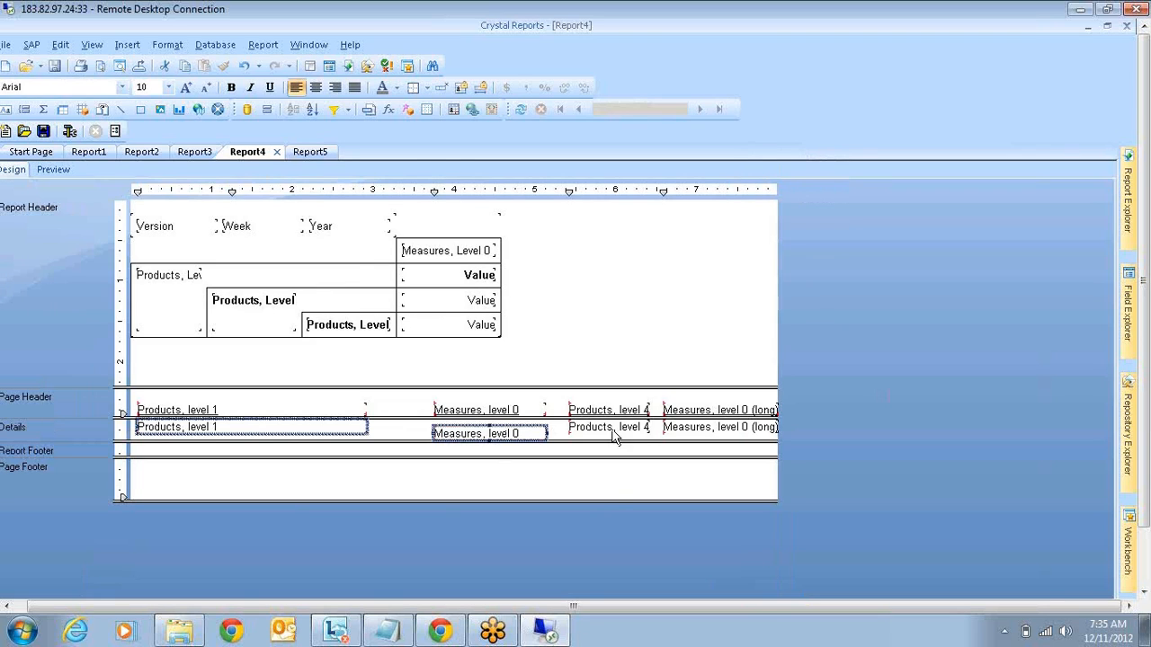
Delete the four Products and Measures fields from the Details section of Report4.
{"action": "left_click", "coordinate": [610, 427], "text": "ctrl"}
{"action": "left_click", "coordinate": [764, 428], "text": "ctrl"}
{"action": "key", "text": "Delete"}
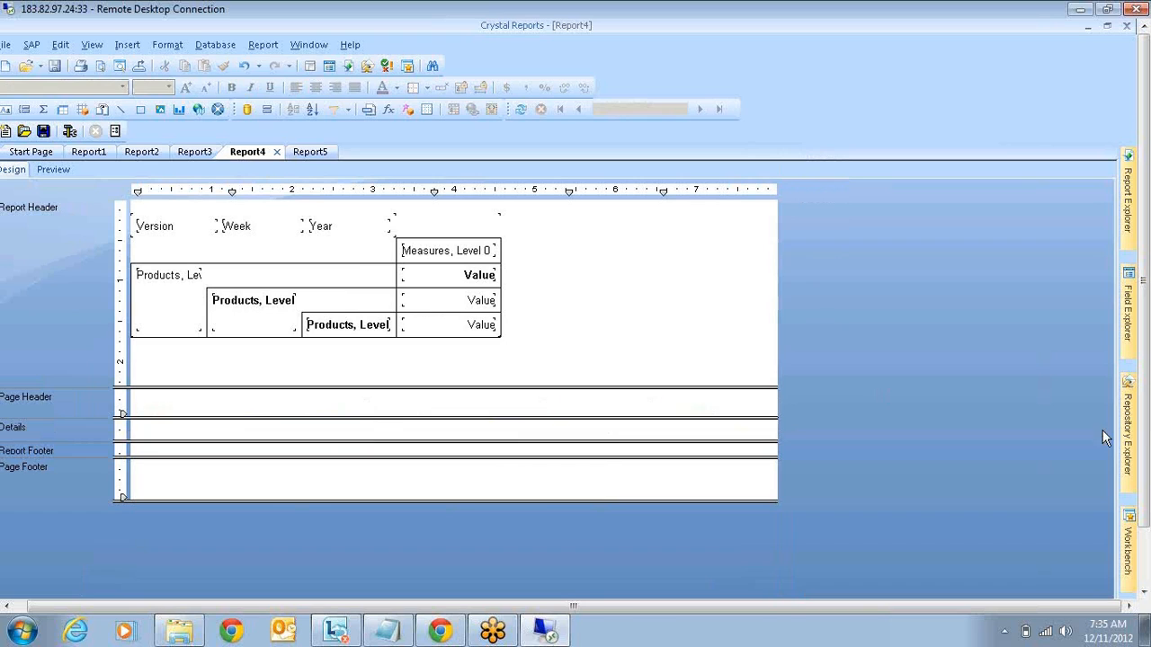
Place the Products, level 1 (long) field in Report4's Details section and review the product list in the preview.
{"action": "mouse_move", "coordinate": [1127, 348]}
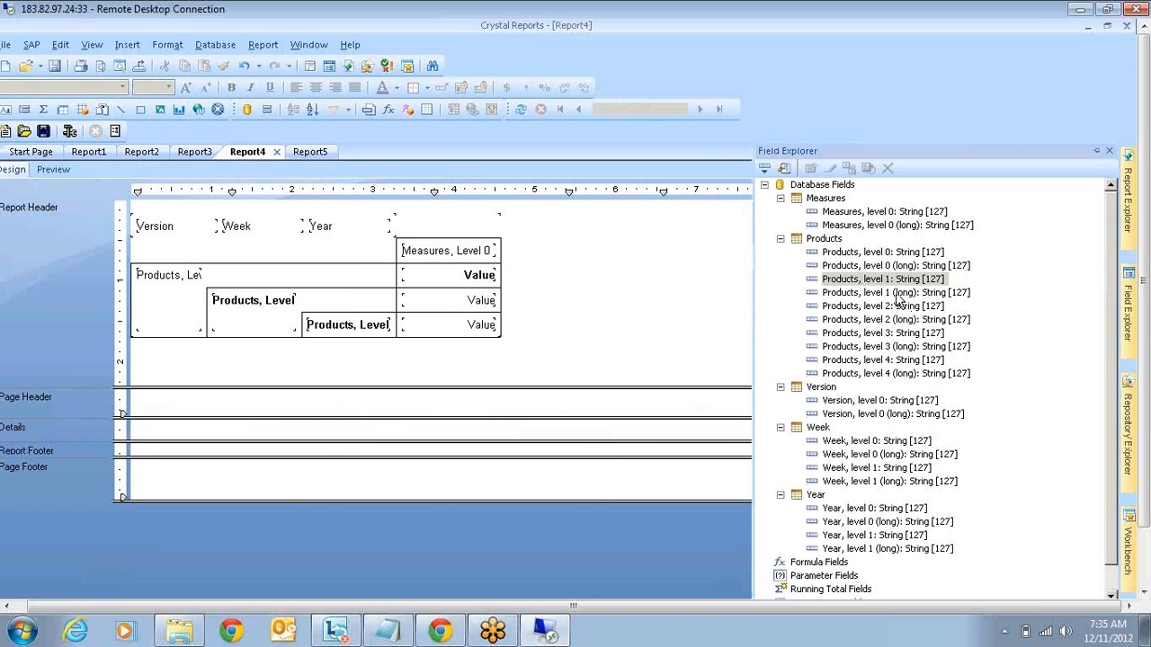
{"action": "left_click_drag", "start_coordinate": [900, 299], "coordinate": [171, 430]}
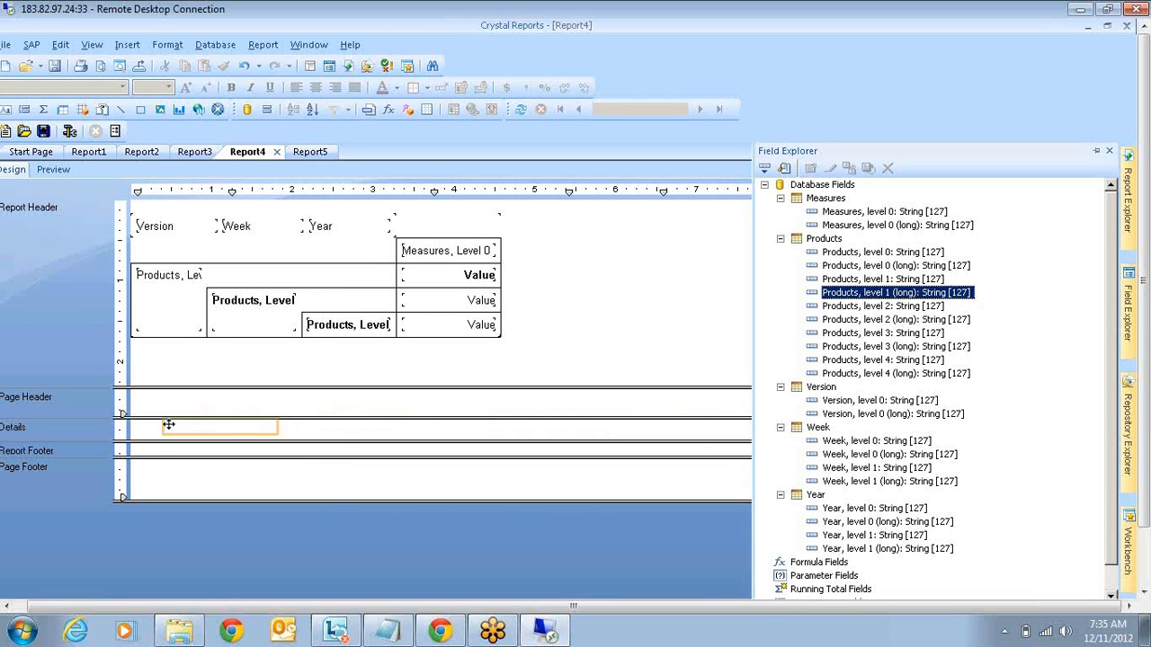
{"action": "left_click", "coordinate": [59, 171]}
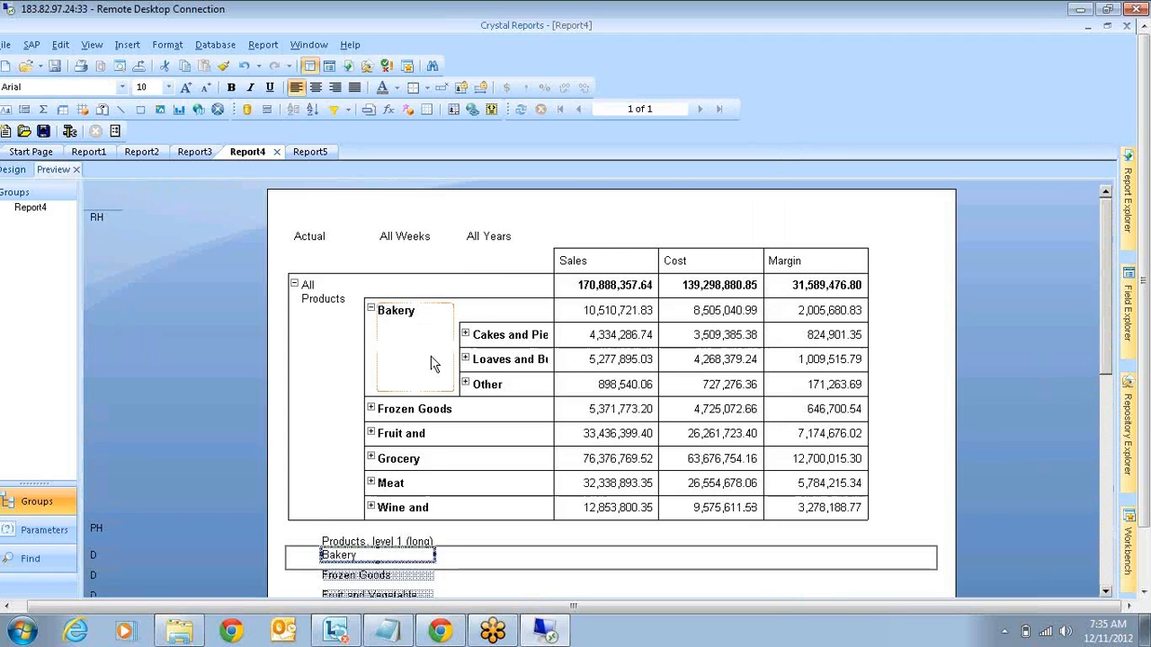
{"action": "scroll", "coordinate": [423, 386], "scroll_direction": "down", "scroll_amount": 2}
{"action": "scroll", "coordinate": [416, 412], "scroll_direction": "down", "scroll_amount": 2}
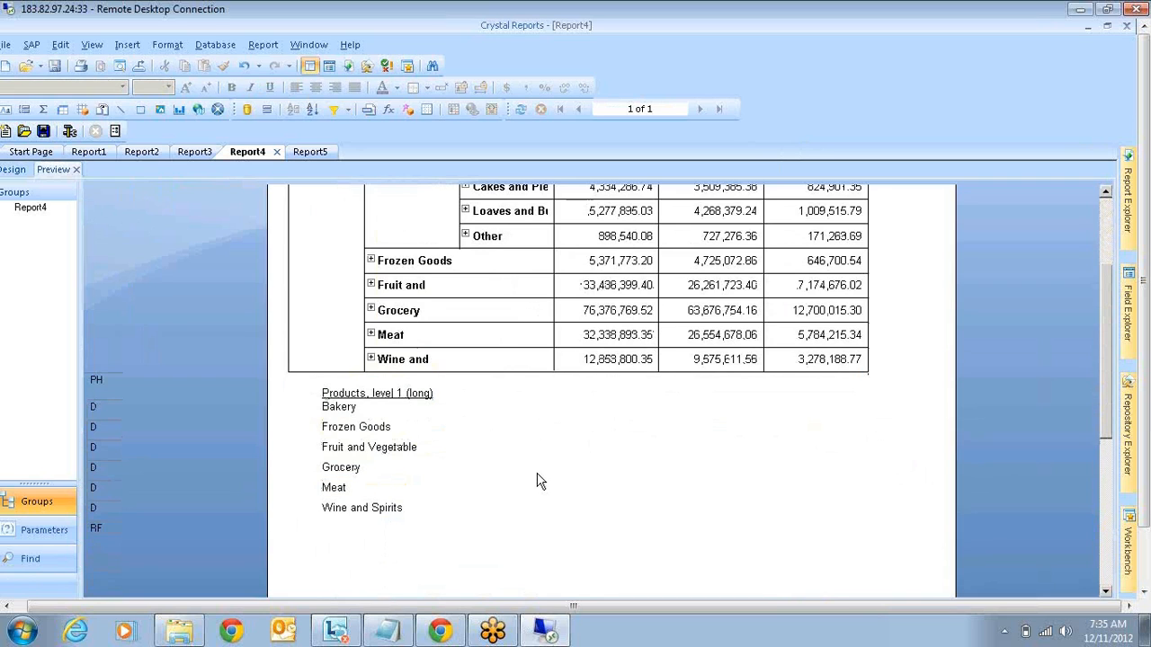
{"action": "scroll", "coordinate": [642, 292], "scroll_direction": "up", "scroll_amount": 1}
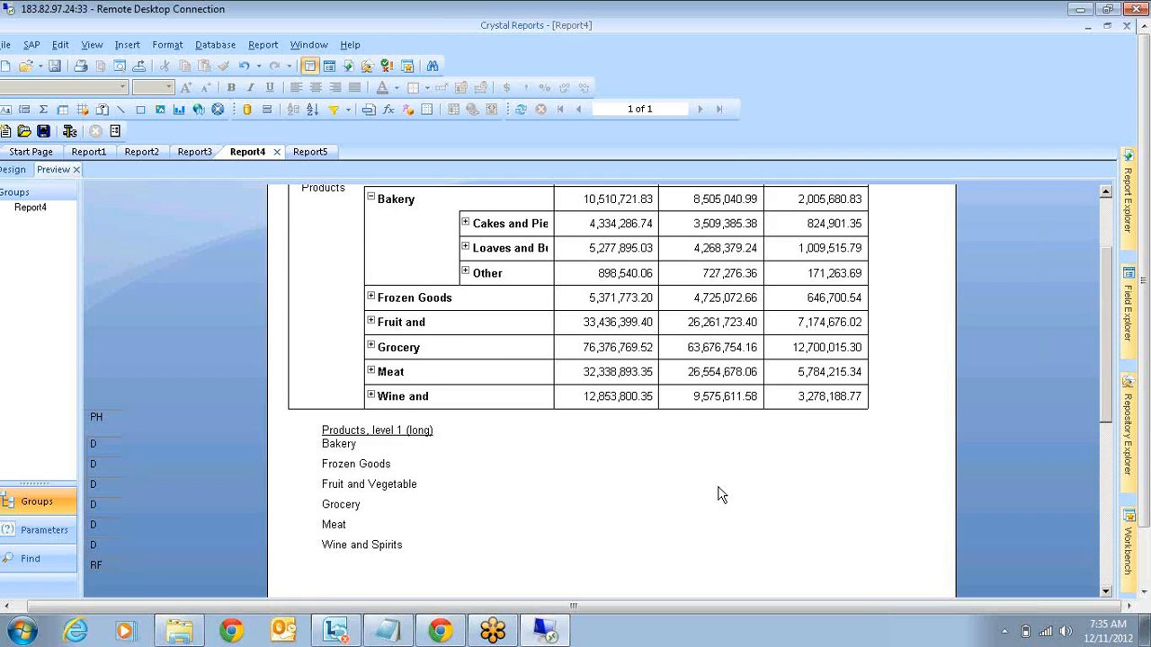
{"action": "scroll", "coordinate": [719, 493], "scroll_direction": "up", "scroll_amount": 1}
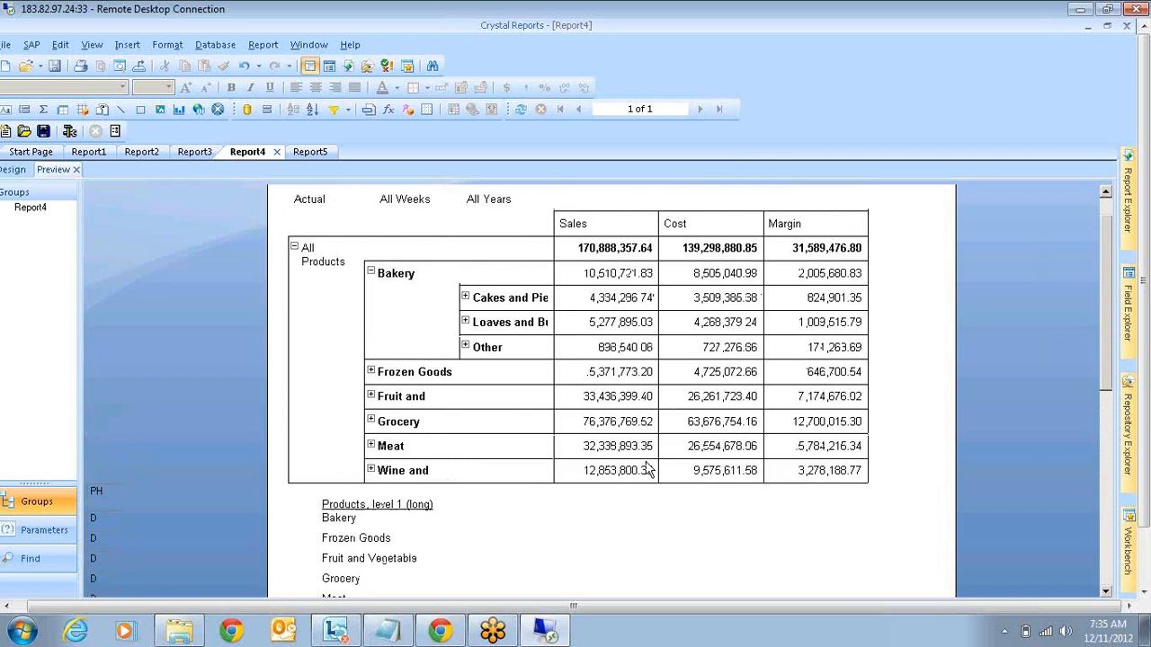
Collapse and re-expand the Bakery row in the OLAP grid to compare its levels with the product list.
{"action": "left_click", "coordinate": [373, 275]}
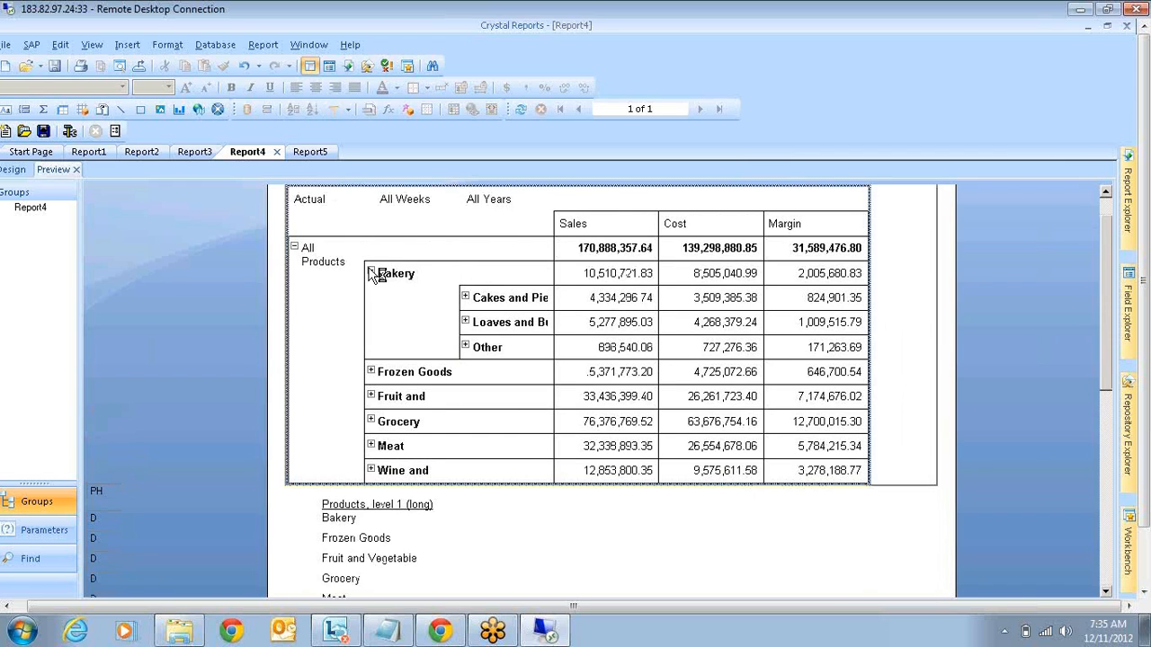
{"action": "left_click", "coordinate": [373, 275]}
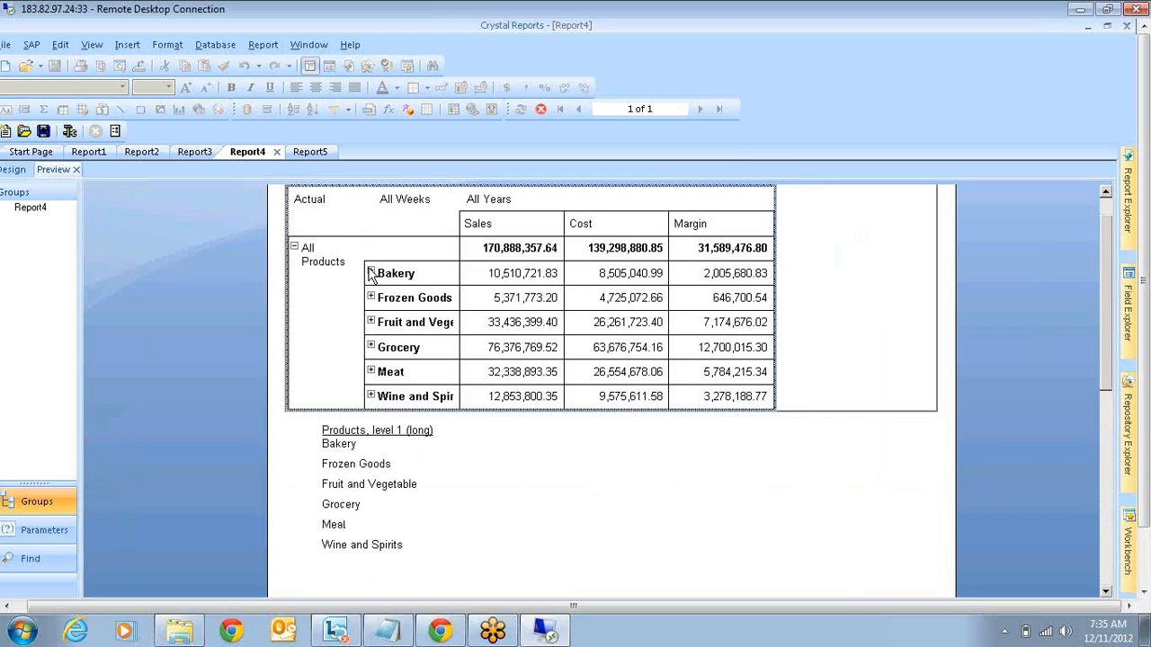
{"action": "left_click", "coordinate": [301, 254]}
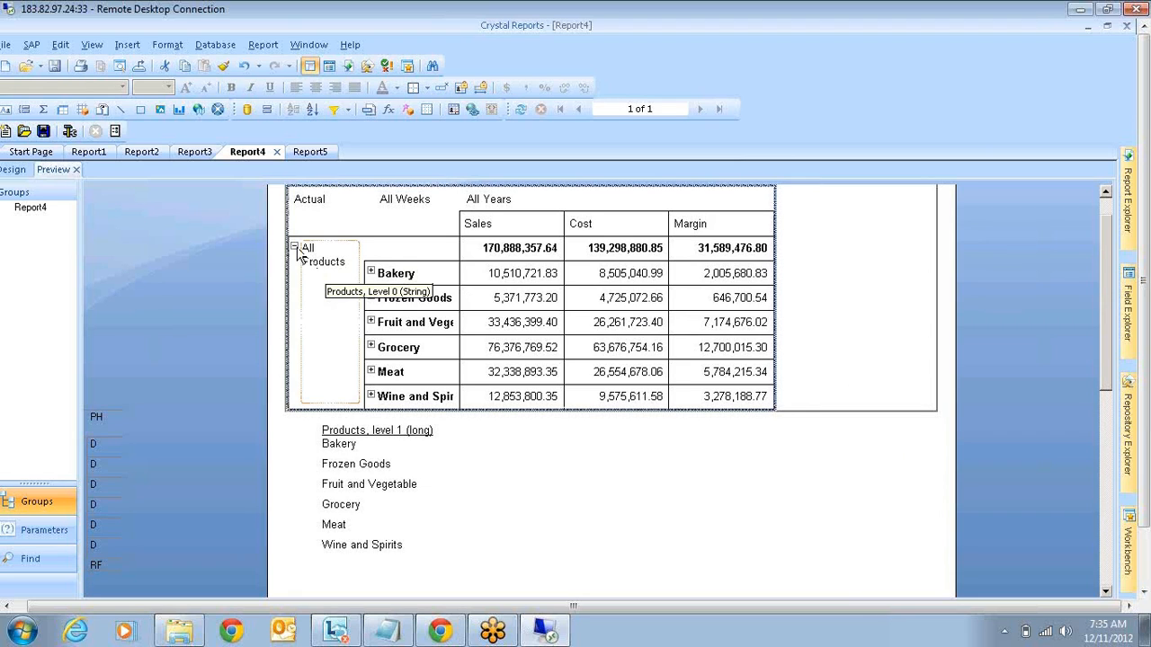
{"action": "left_click", "coordinate": [402, 273]}
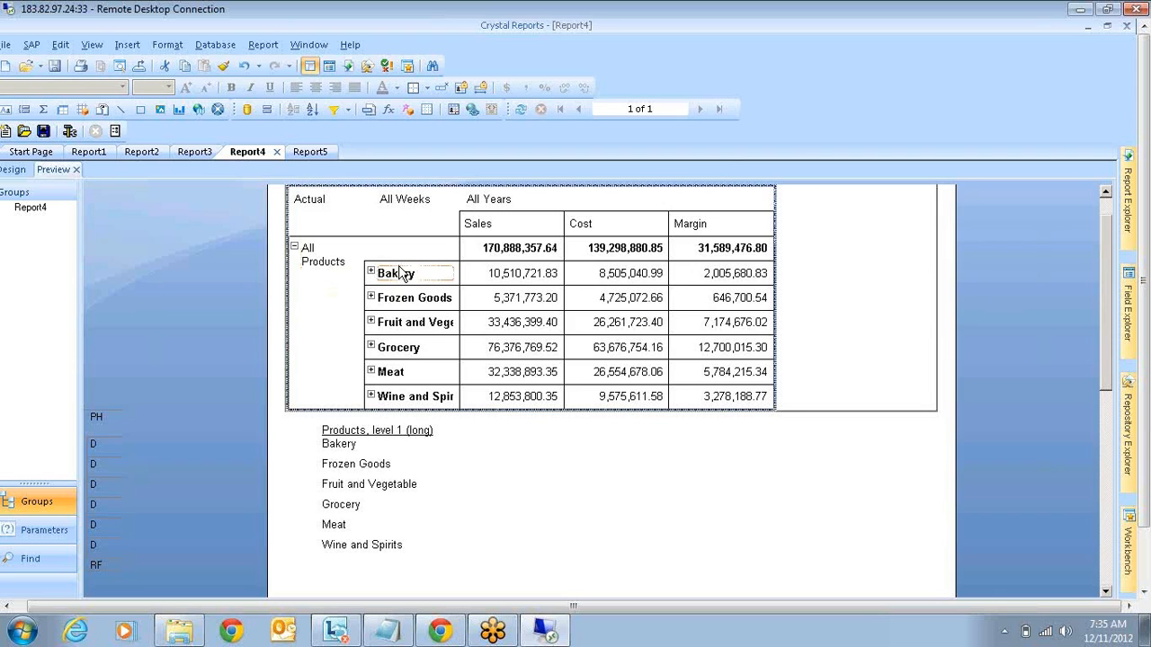
{"action": "left_click", "coordinate": [372, 274]}
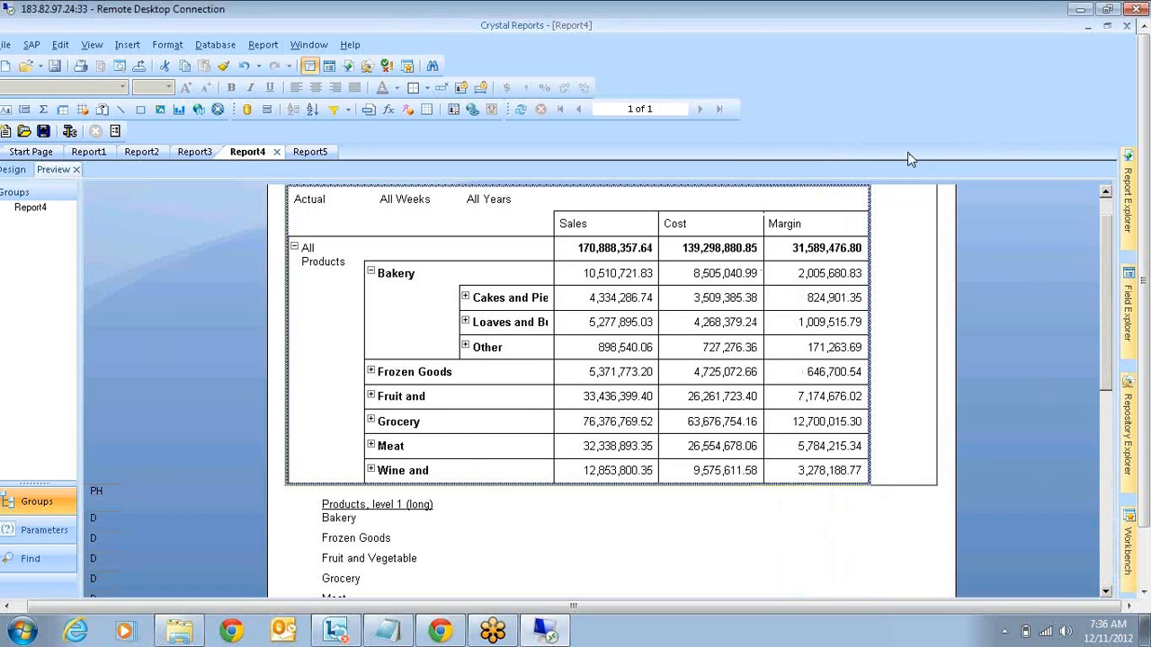
Start an OLAP cube report, examine the server types and SAP Business Information Warehouse options for a new connection, and cancel.
{"action": "left_click", "coordinate": [4, 47]}
{"action": "mouse_move", "coordinate": [42, 63]}
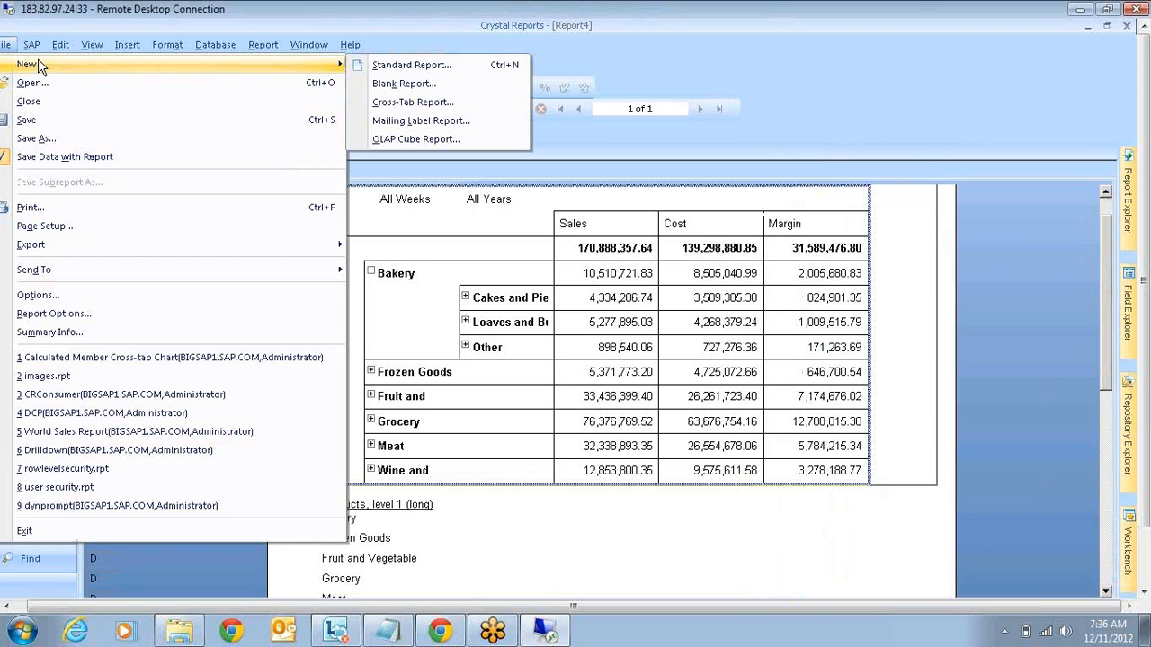
{"action": "left_click", "coordinate": [419, 140]}
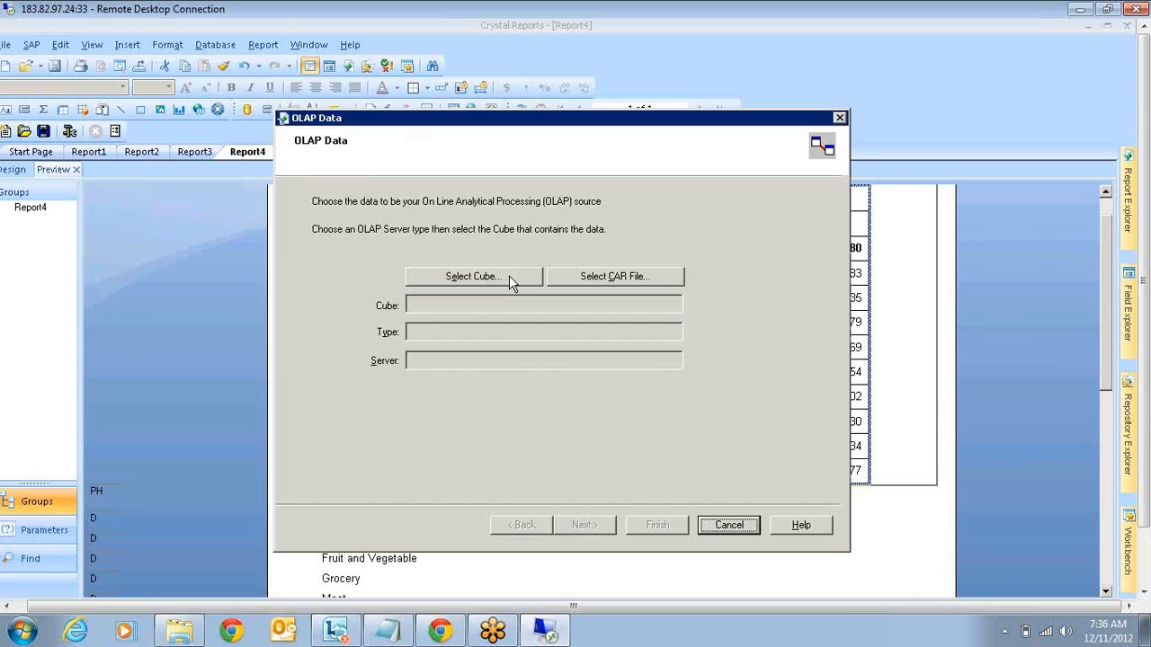
{"action": "left_click", "coordinate": [509, 276]}
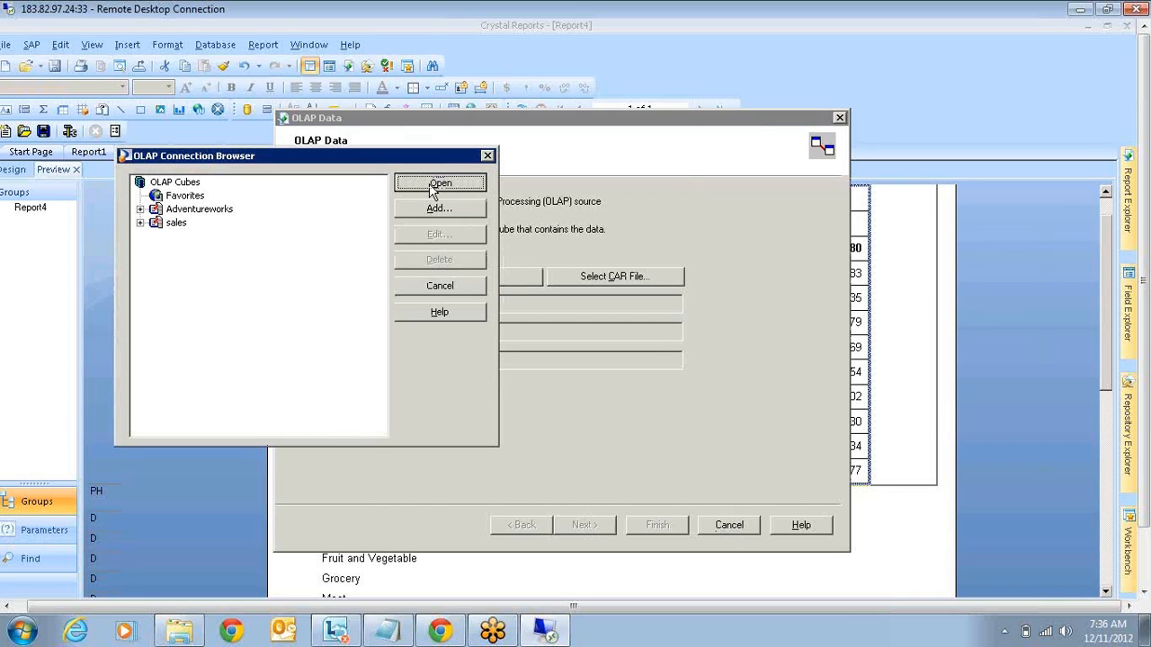
{"action": "left_click", "coordinate": [437, 214]}
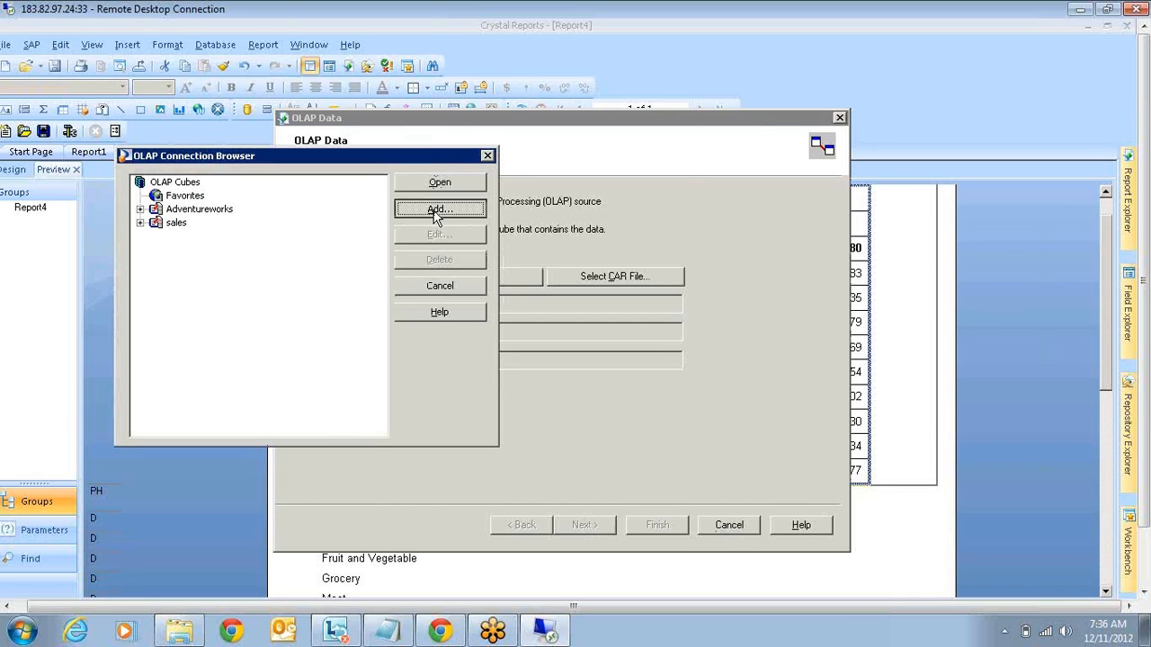
{"action": "left_click", "coordinate": [503, 129]}
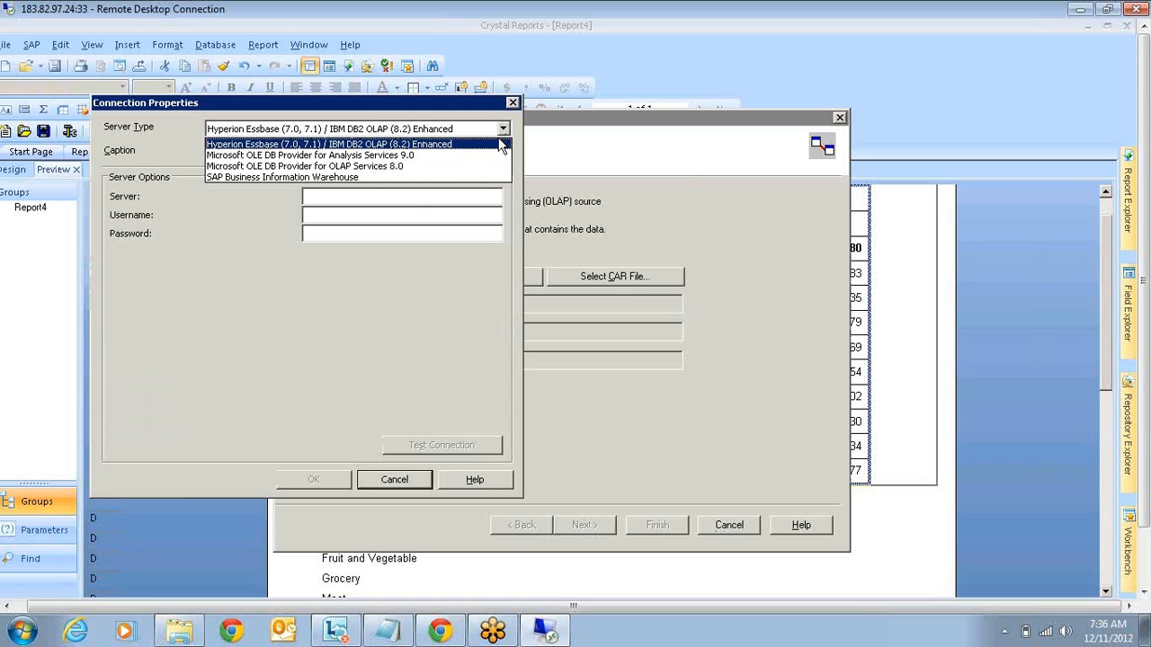
{"action": "left_click", "coordinate": [312, 178]}
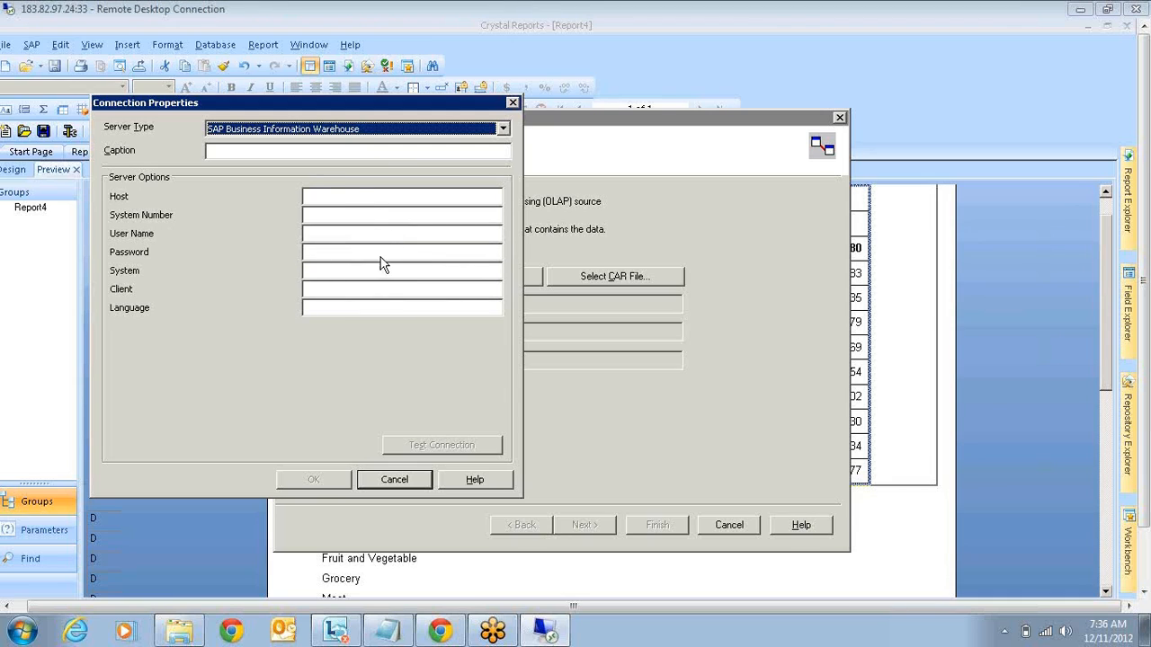
{"action": "left_click", "coordinate": [267, 135]}
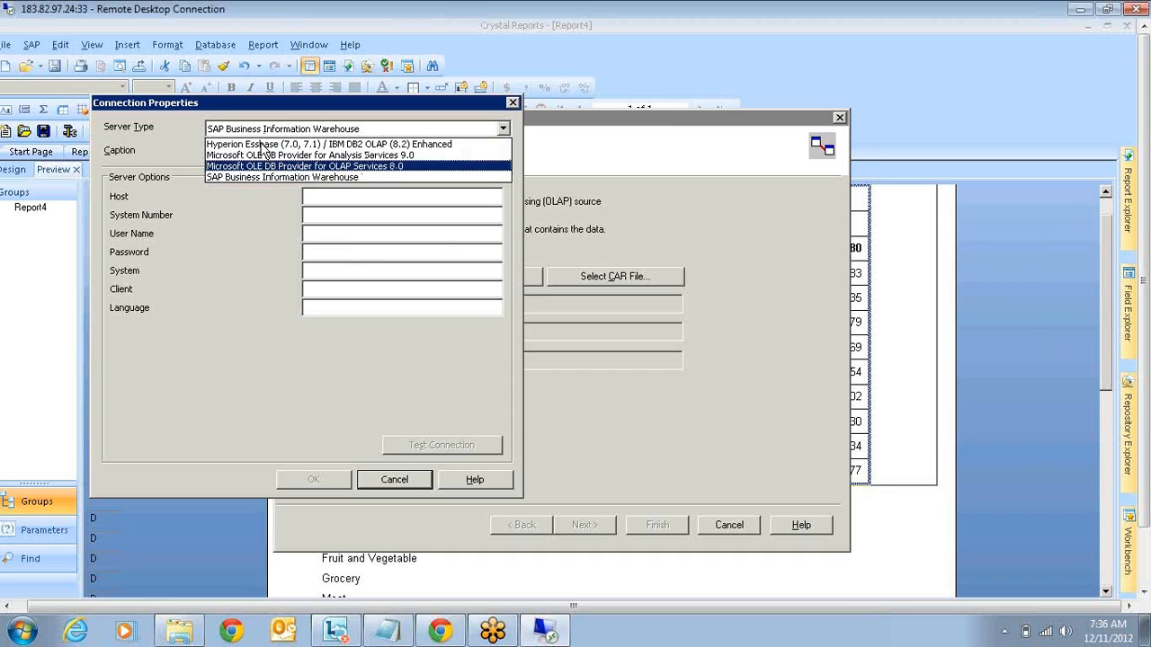
{"action": "left_click", "coordinate": [298, 178]}
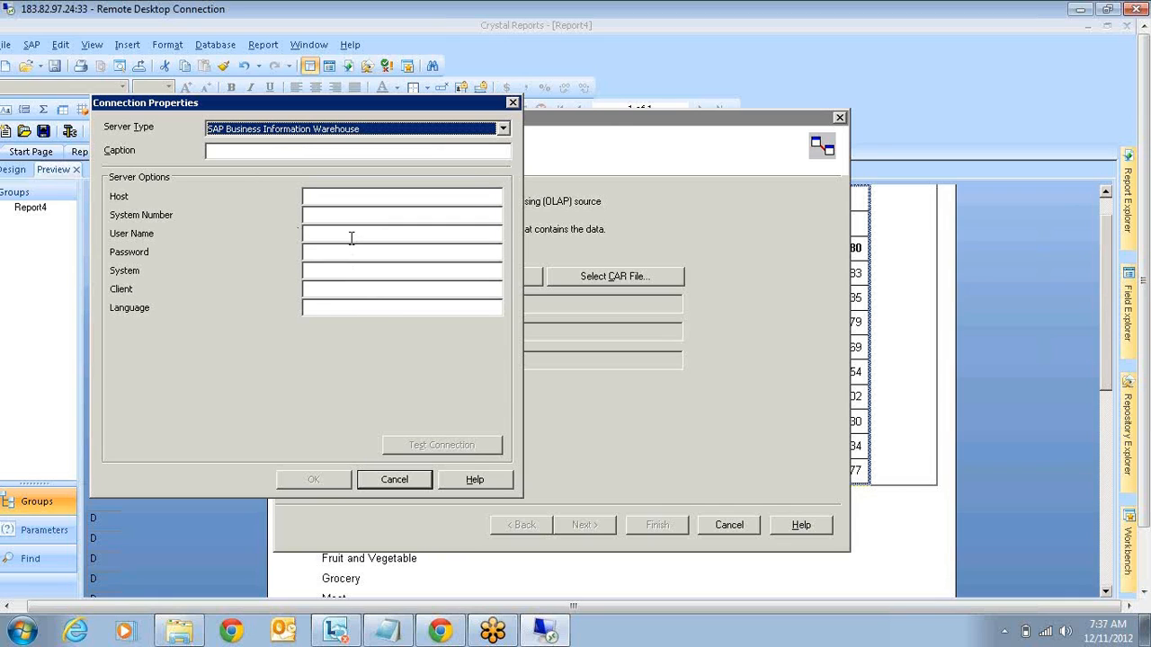
{"action": "left_click", "coordinate": [395, 480]}
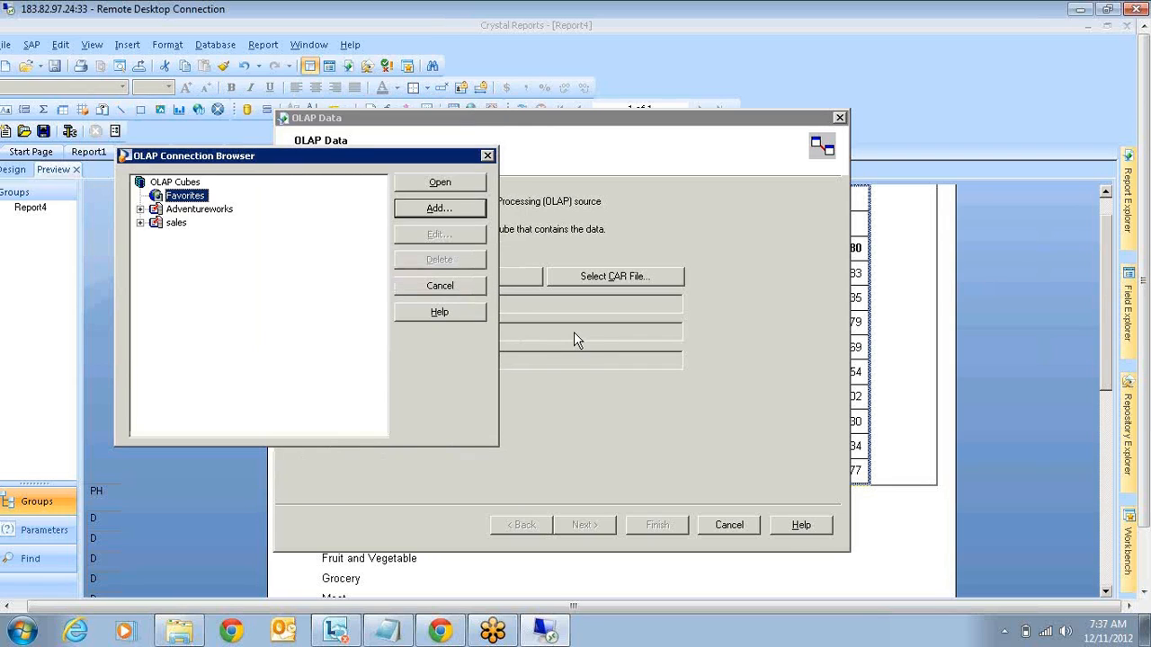
{"action": "left_click", "coordinate": [486, 158]}
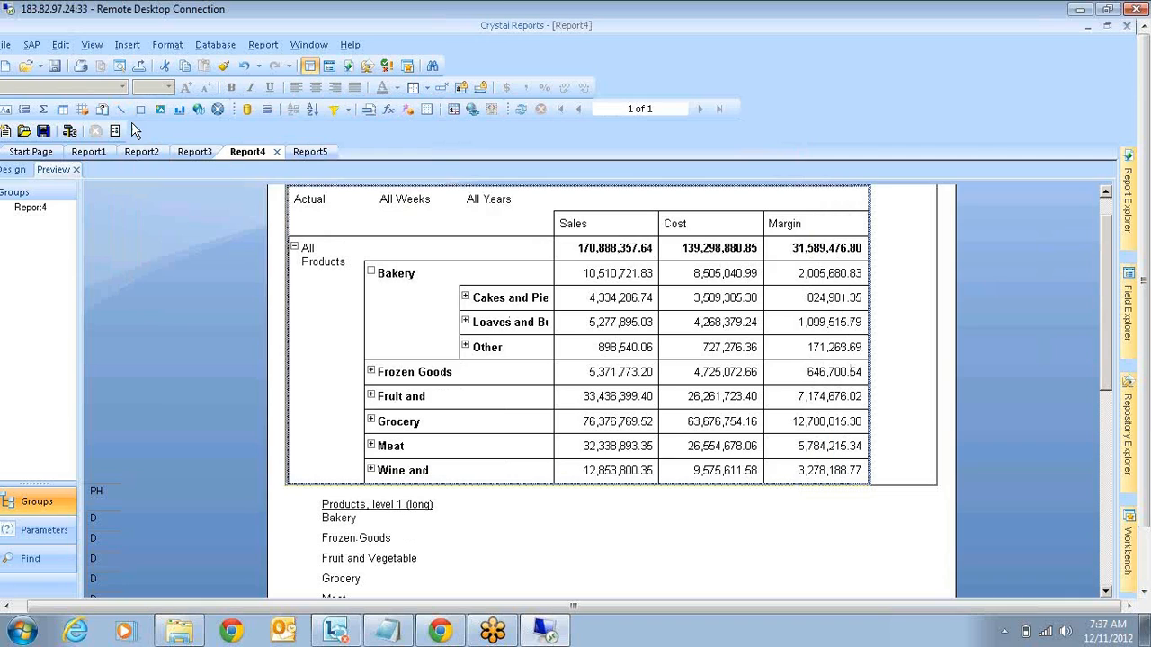
Start a new standard report and expand the data source types available for creating a new connection.
{"action": "left_click", "coordinate": [4, 67]}
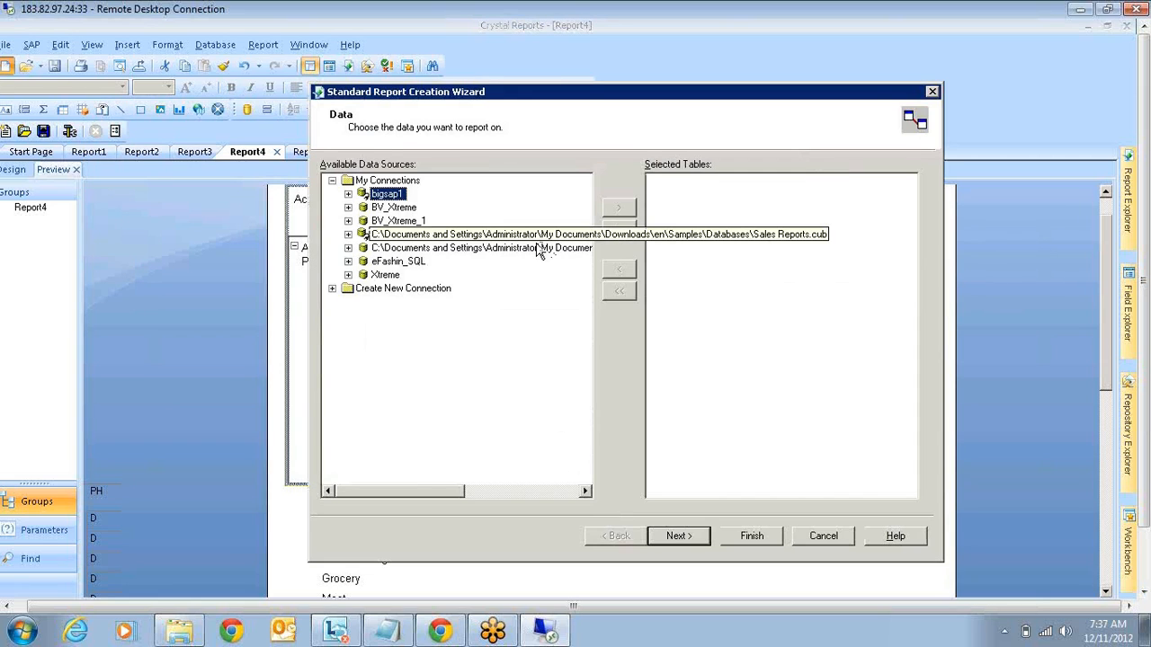
{"action": "left_click", "coordinate": [332, 289]}
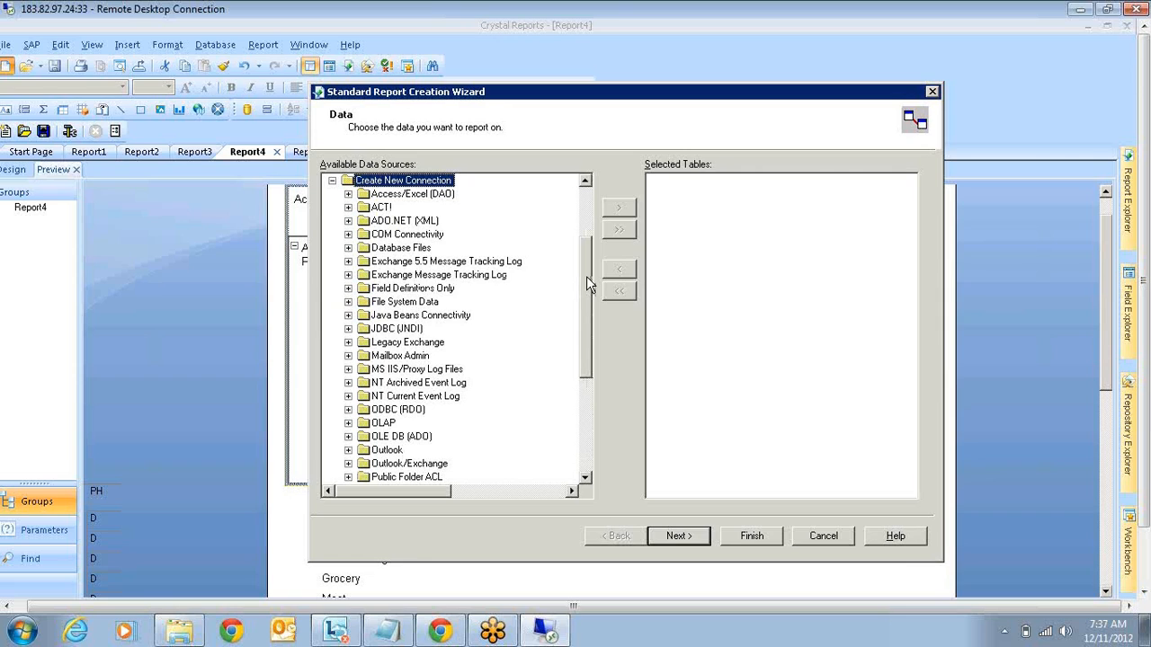
{"action": "left_click_drag", "start_coordinate": [586, 276], "coordinate": [570, 365]}
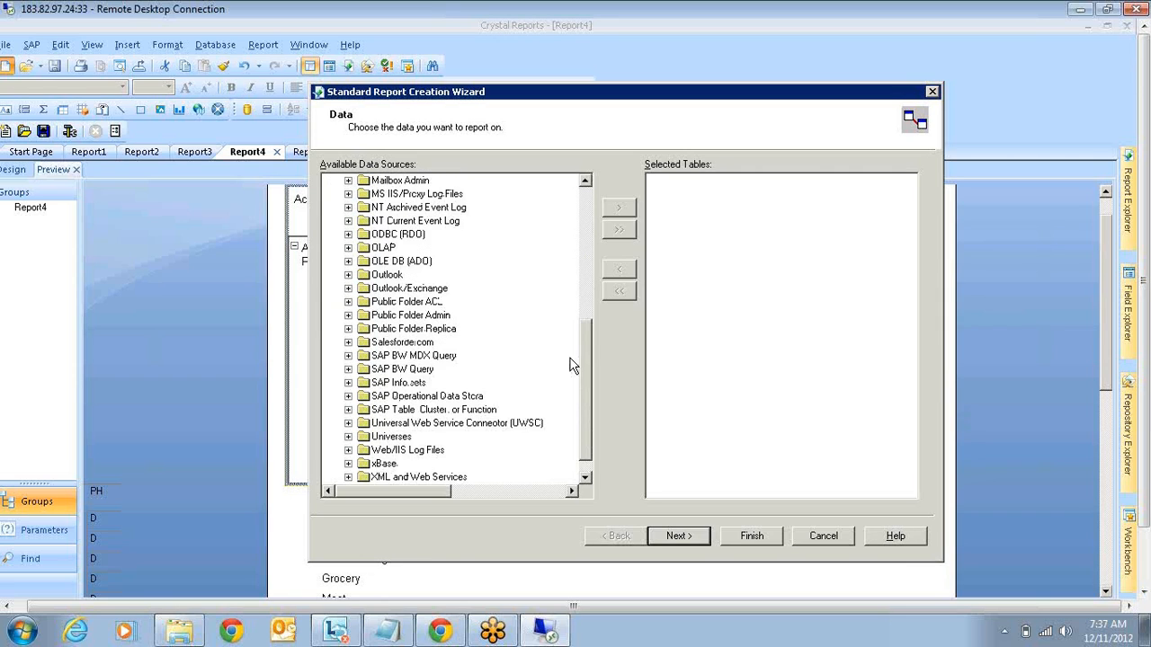
Examine the SAP BW MDX Query and SAP BW Query sources, including the SAP system logon, and cancel the logon.
{"action": "left_click", "coordinate": [406, 370]}
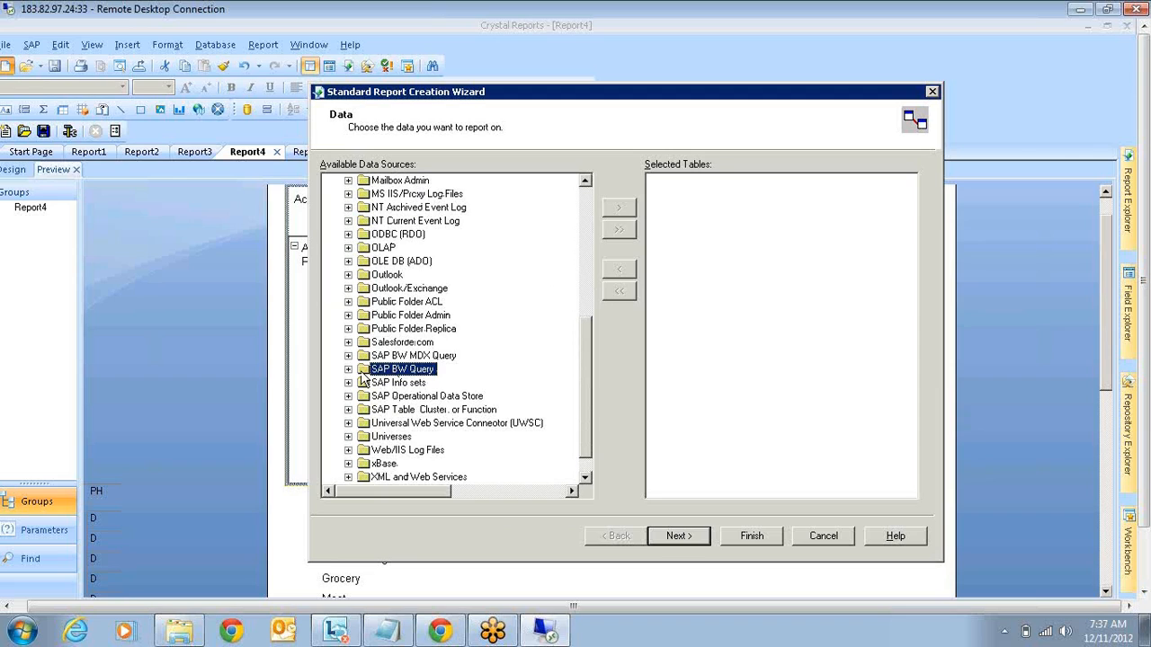
{"action": "key", "text": "Up"}
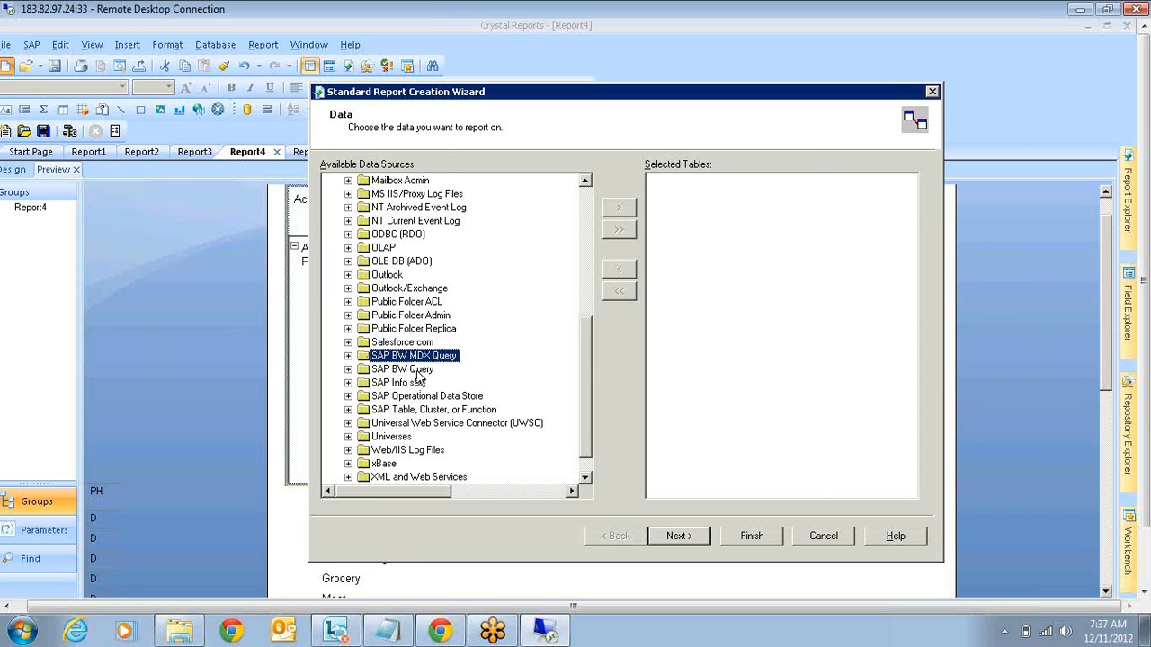
{"action": "double_click", "coordinate": [417, 372]}
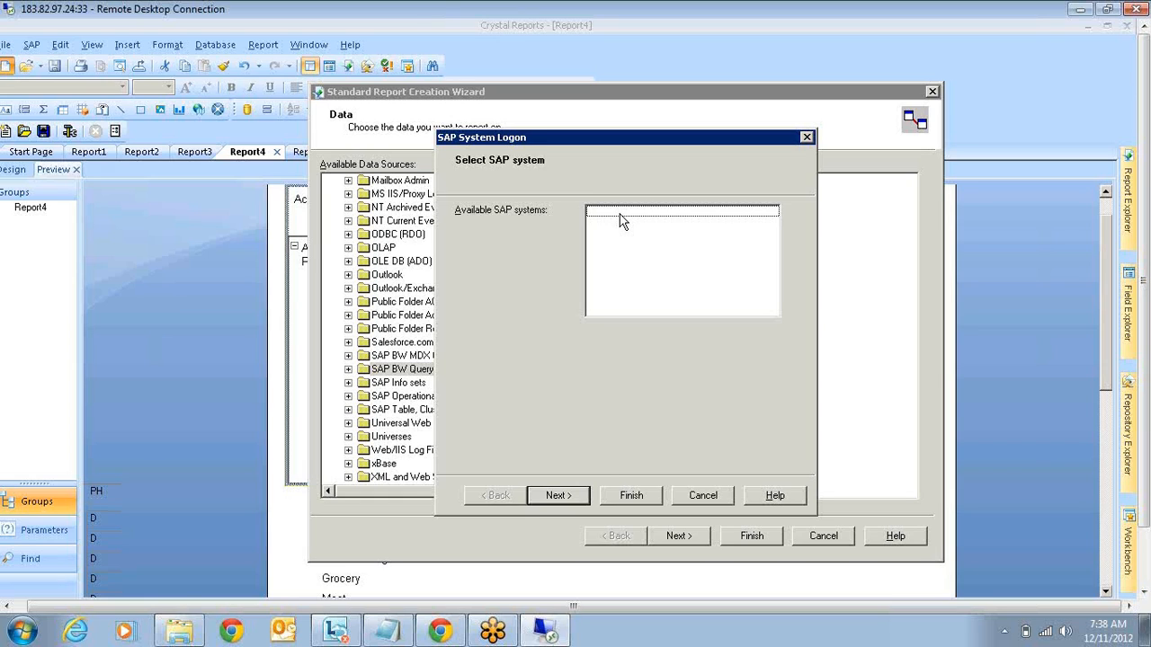
{"action": "left_click", "coordinate": [700, 494]}
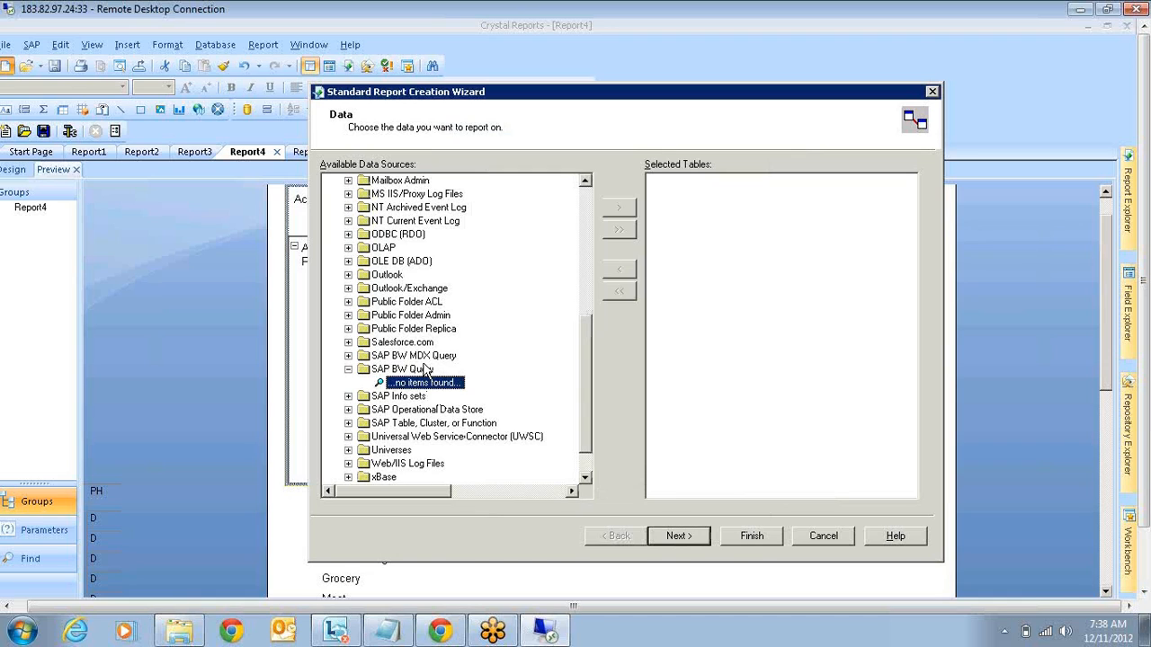
{"action": "left_click", "coordinate": [425, 370]}
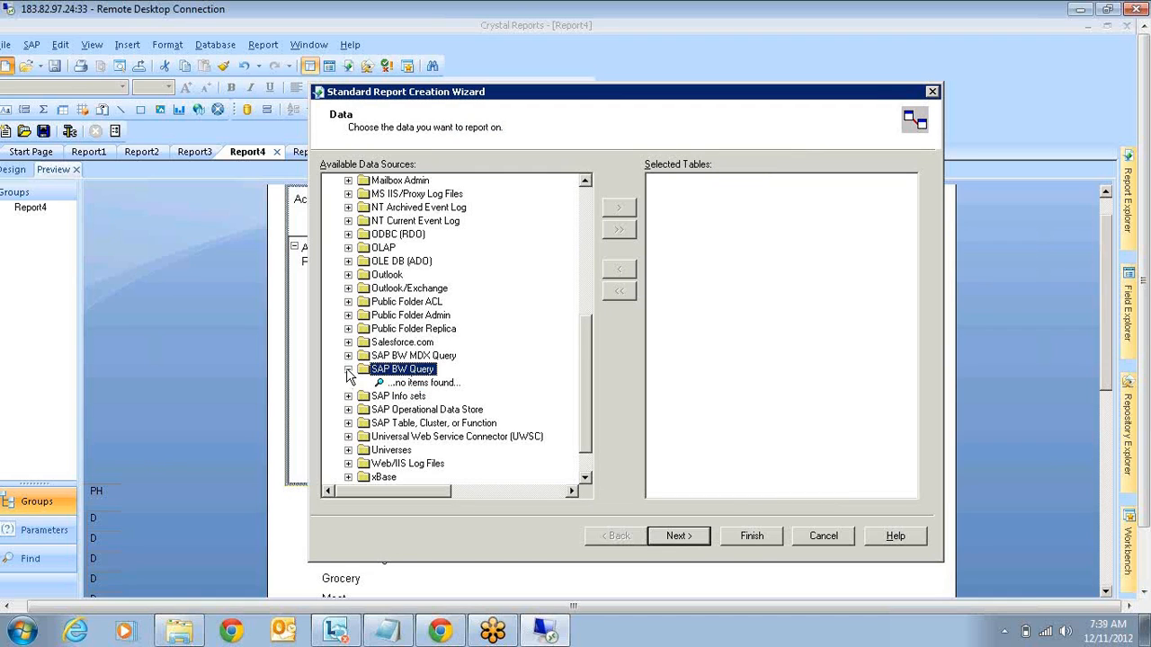
{"action": "left_click", "coordinate": [348, 370]}
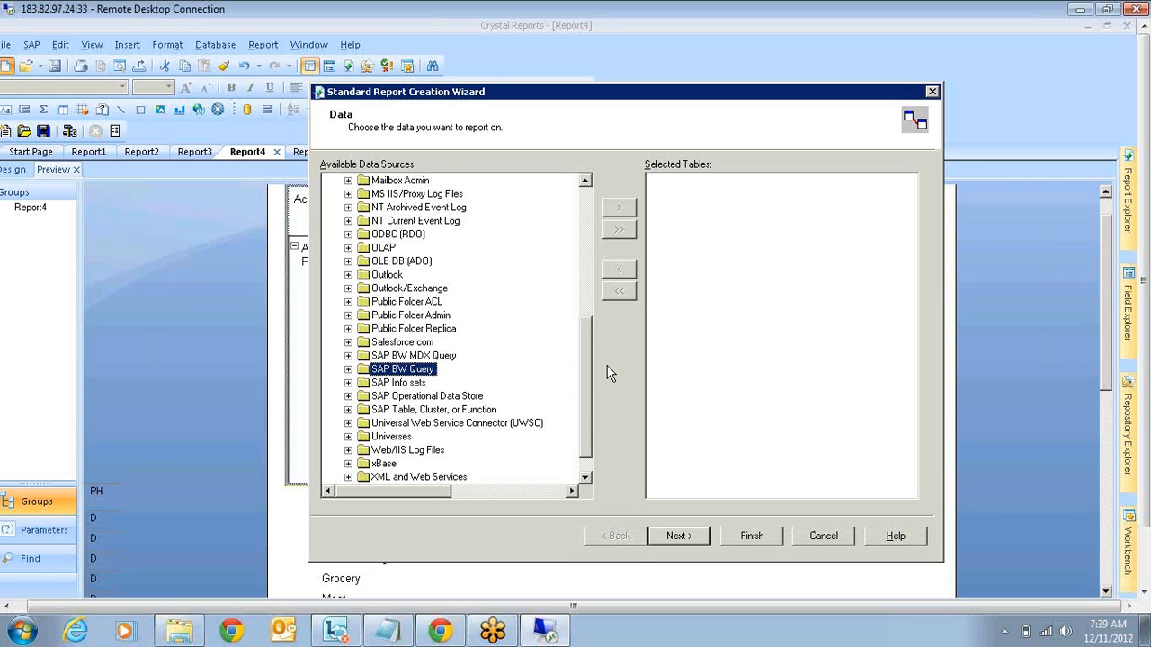
Open the eFashion universe as the data source for the new standard report.
{"action": "left_click_drag", "start_coordinate": [586, 346], "coordinate": [587, 382]}
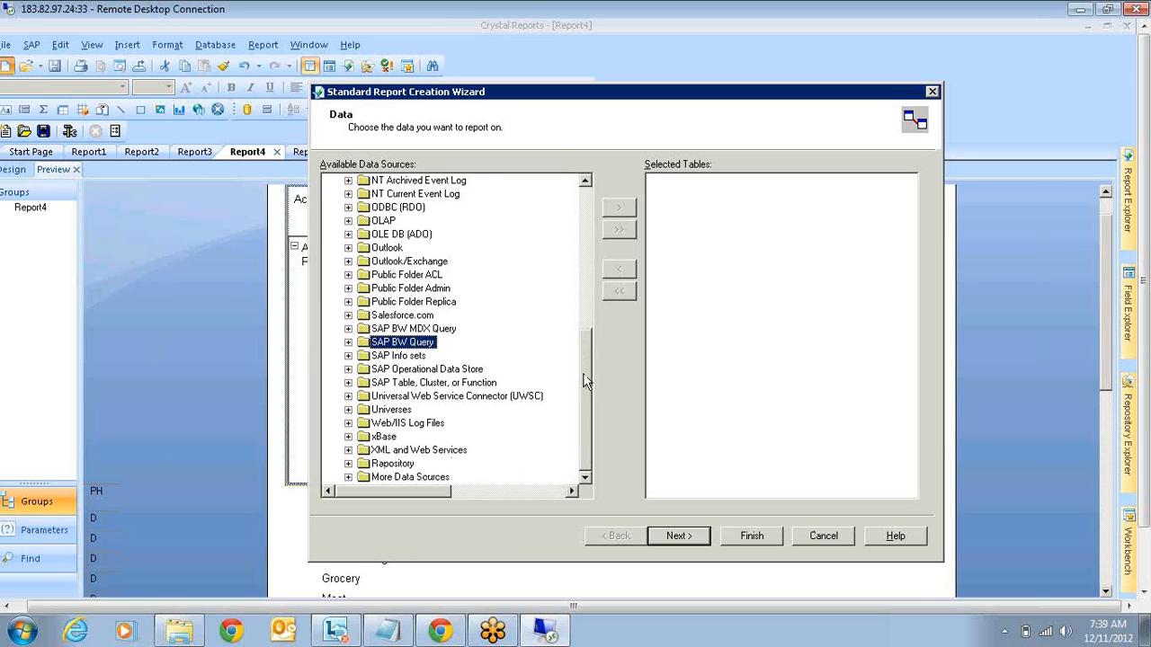
{"action": "left_click", "coordinate": [376, 410]}
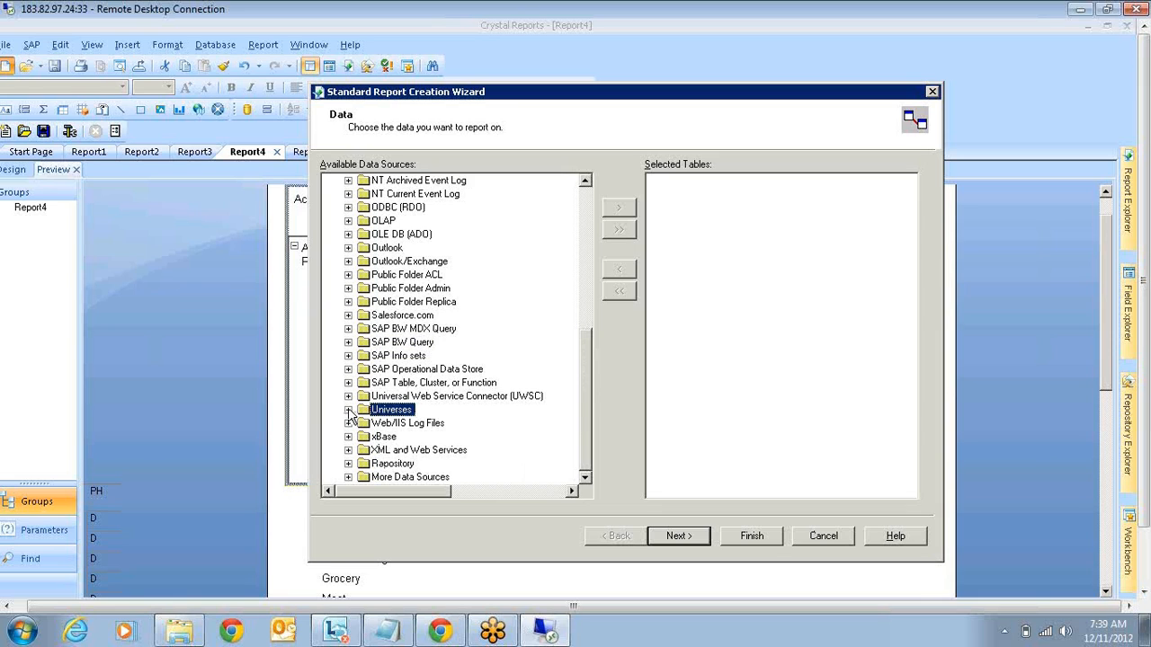
{"action": "left_click", "coordinate": [349, 410]}
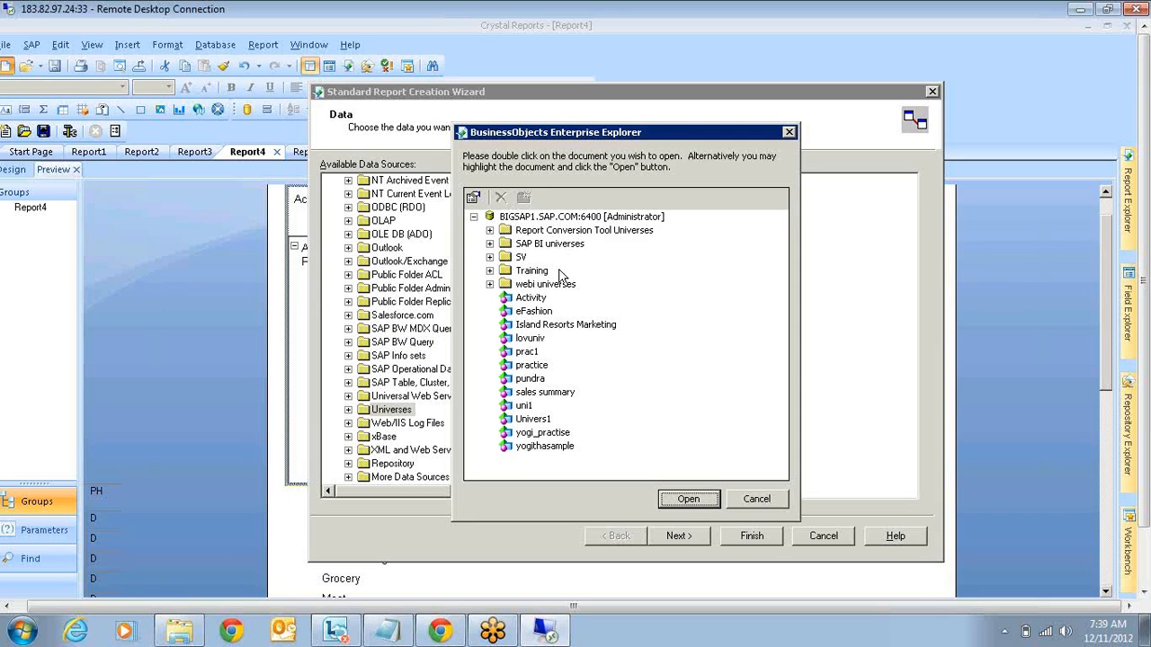
{"action": "left_click", "coordinate": [533, 311]}
{"action": "left_click", "coordinate": [686, 501]}
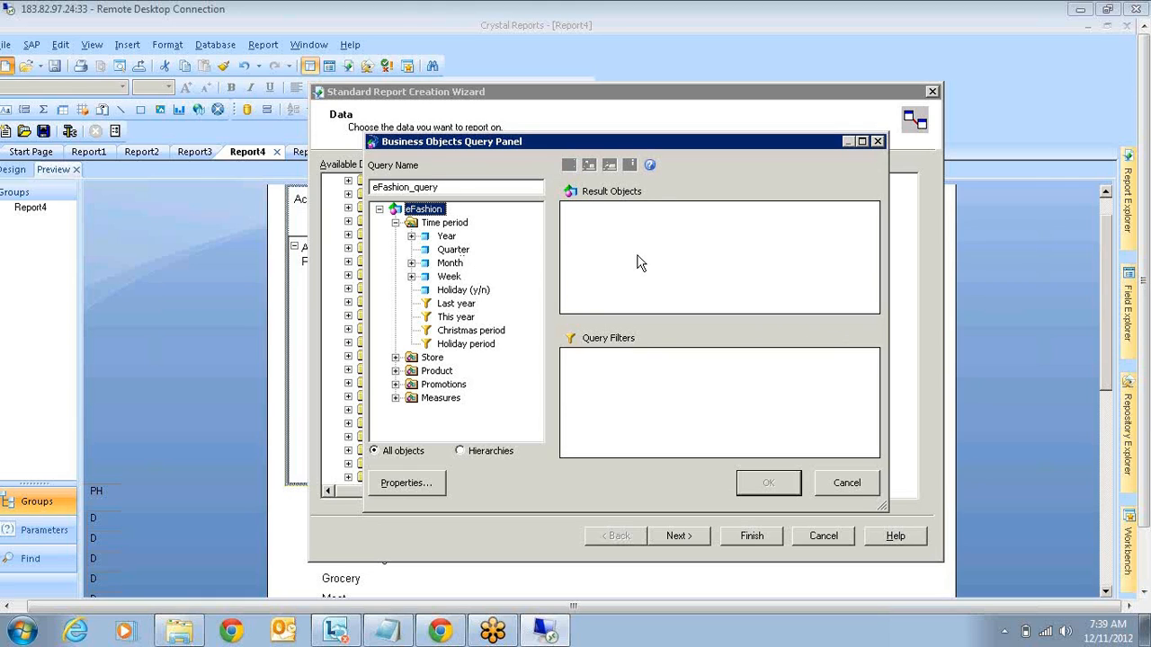
Build eFashion_query with Year, Quarter and Sales revenue as its result objects.
{"action": "left_click_drag", "start_coordinate": [435, 241], "coordinate": [596, 245]}
{"action": "left_click_drag", "start_coordinate": [453, 249], "coordinate": [614, 244]}
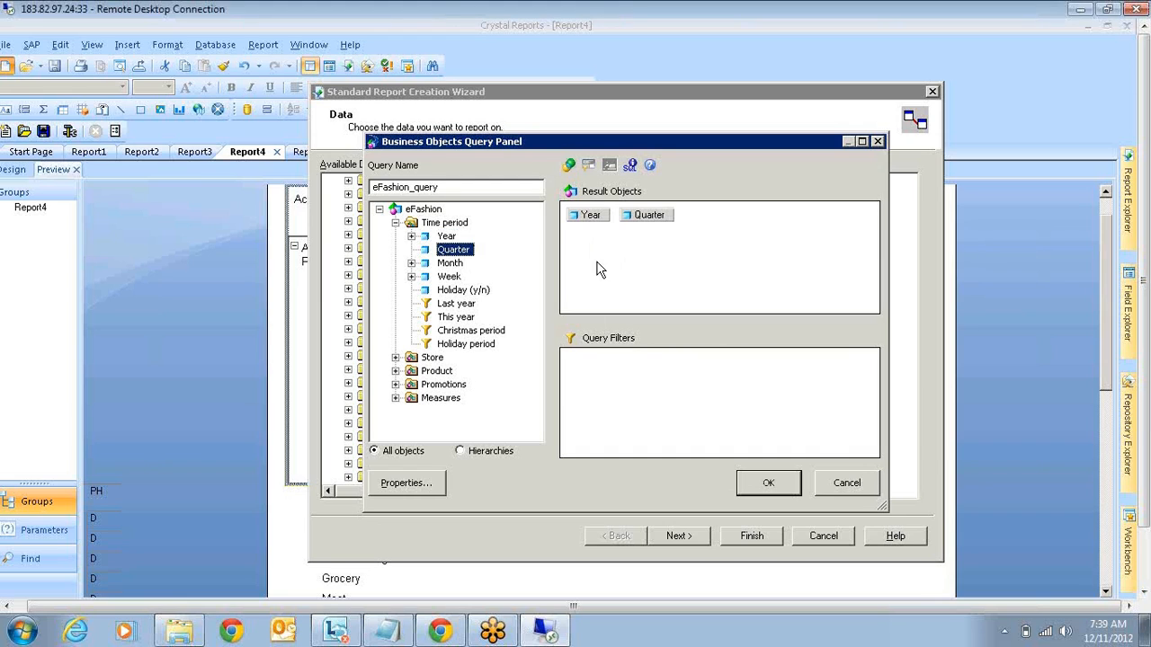
{"action": "left_click", "coordinate": [396, 397]}
{"action": "left_click_drag", "start_coordinate": [466, 384], "coordinate": [669, 298]}
{"action": "left_click_drag", "start_coordinate": [748, 248], "coordinate": [755, 276]}
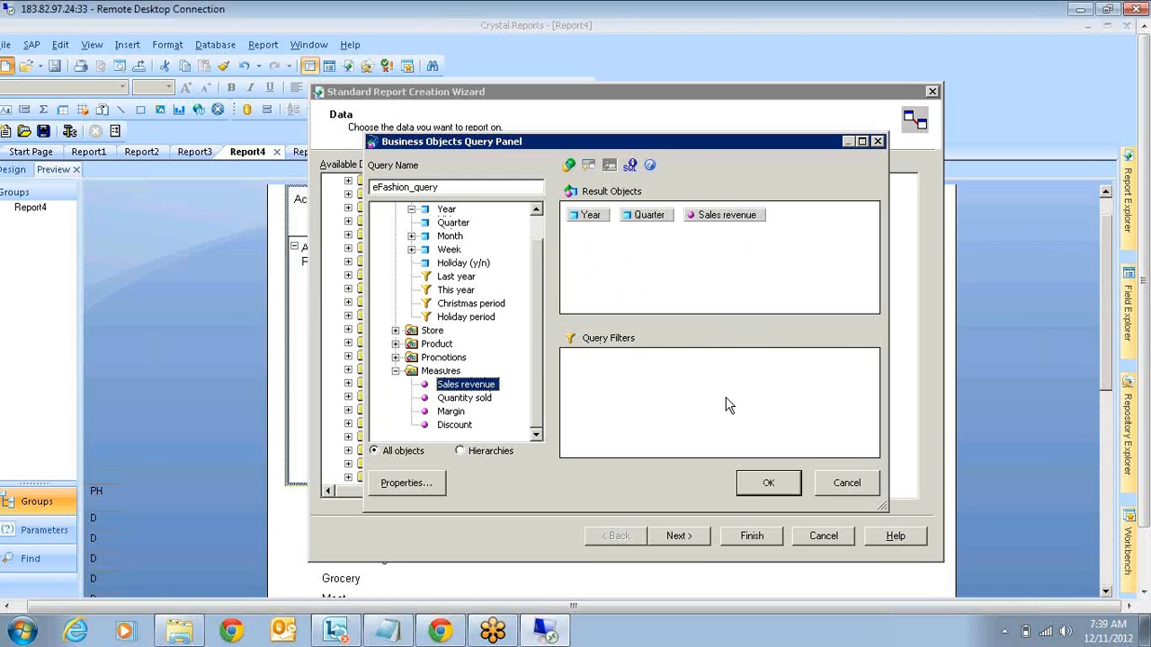
{"action": "left_click", "coordinate": [767, 484]}
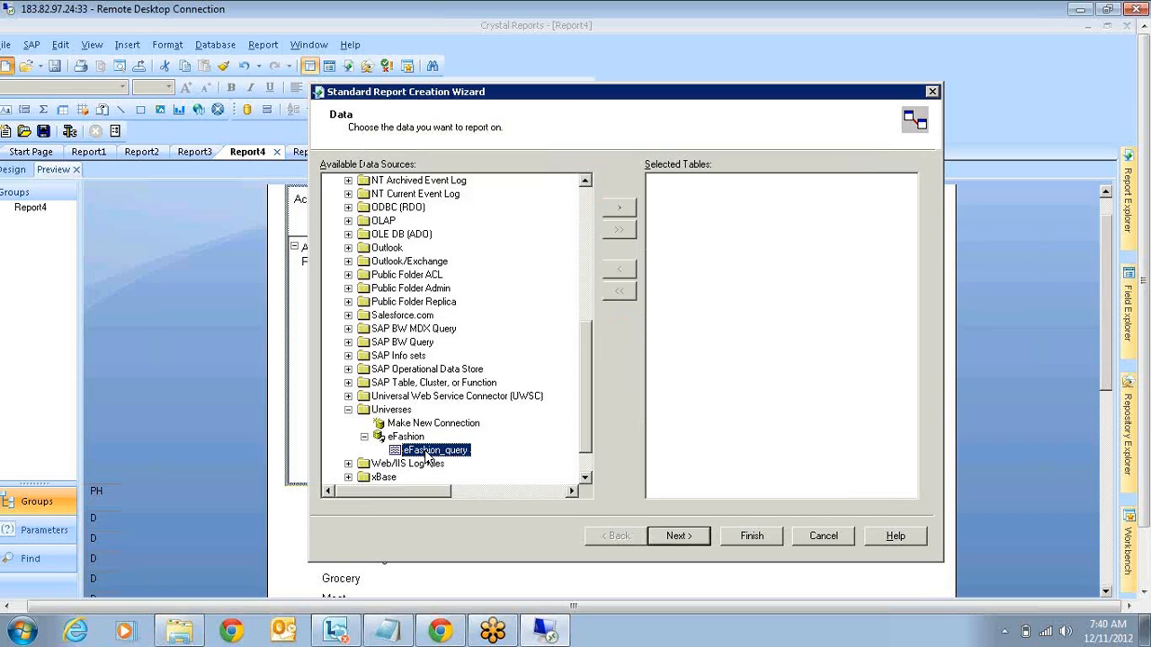
Add eFashion_query to the selected tables and generate the report displaying Year, Quarter and Sales revenue.
{"action": "left_click", "coordinate": [611, 208]}
{"action": "left_click", "coordinate": [676, 535]}
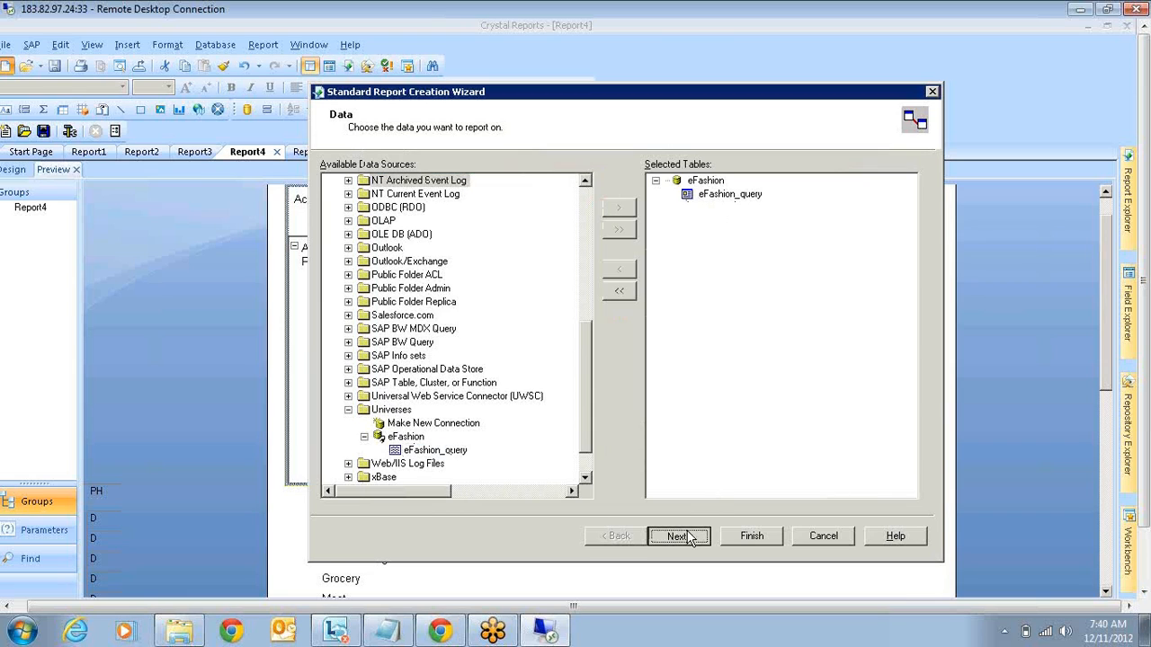
{"action": "left_click", "coordinate": [620, 201]}
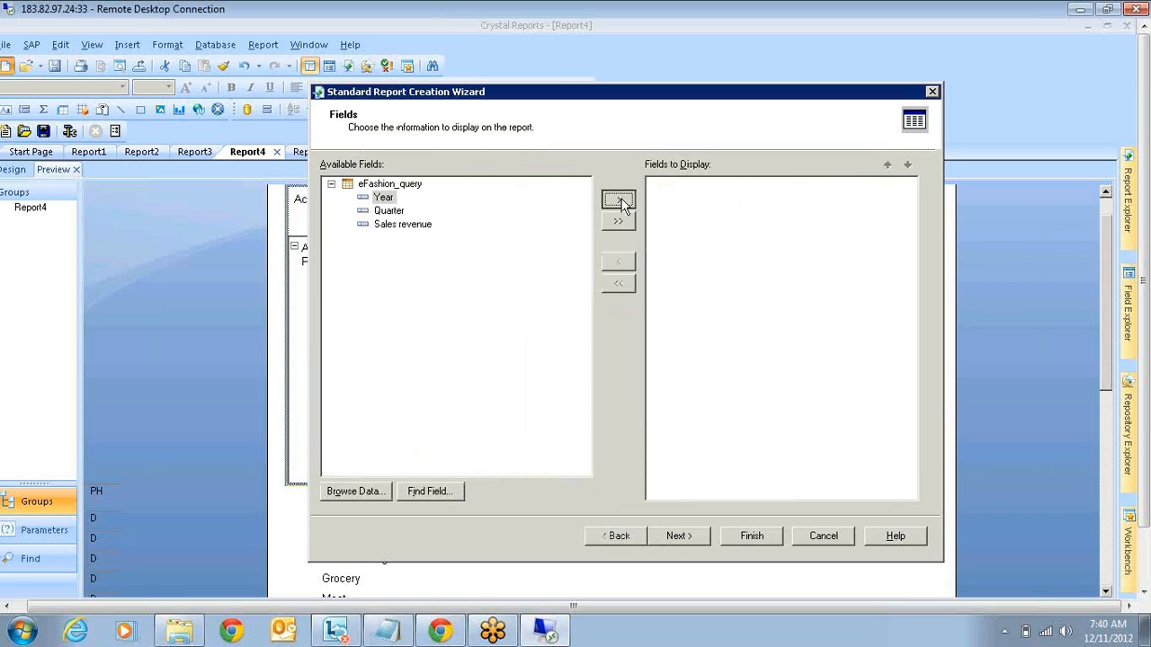
{"action": "left_click", "coordinate": [749, 537]}
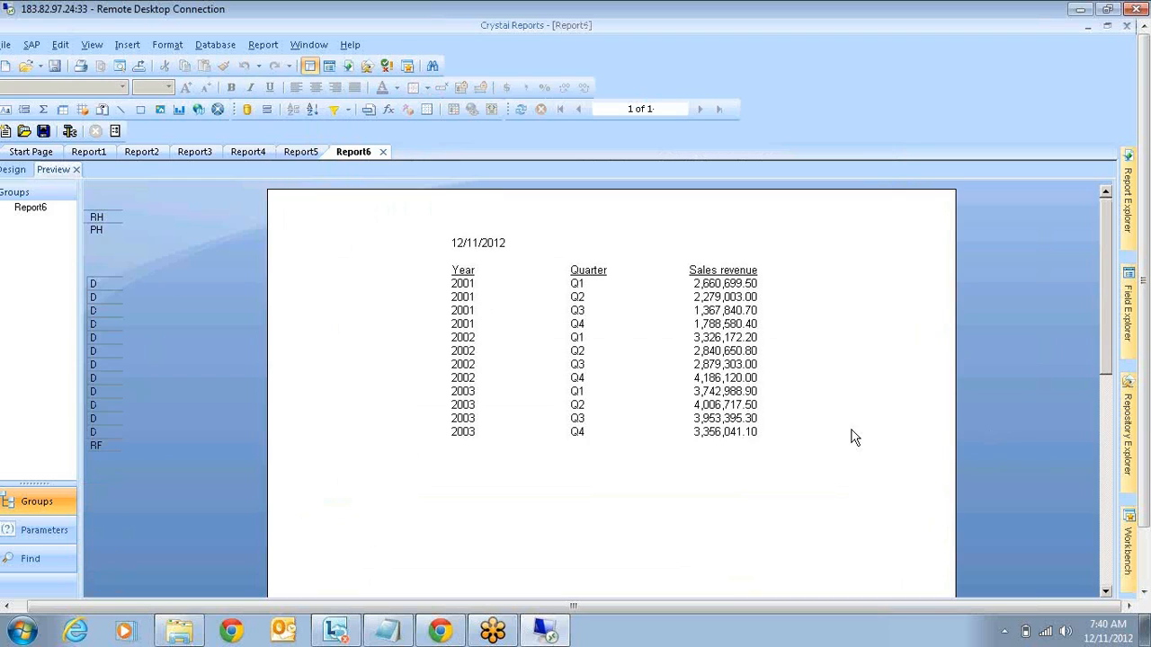
Delete the Quarter field from the Details section of the new eFashion report.
{"action": "left_click", "coordinate": [584, 325]}
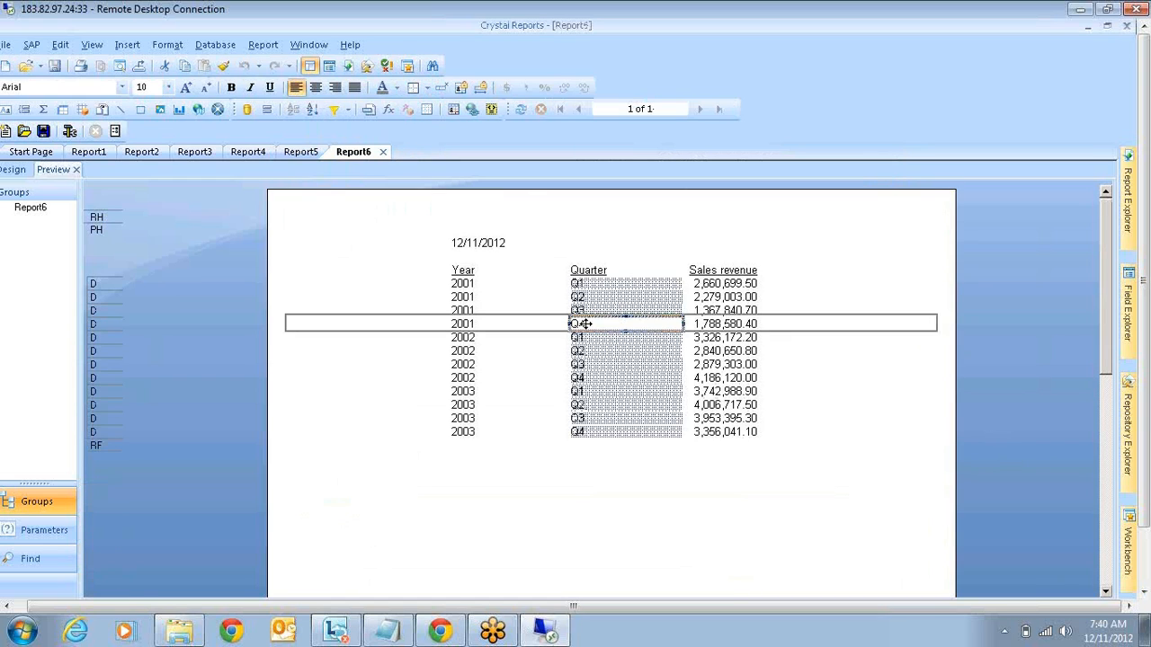
{"action": "key", "text": "Delete"}
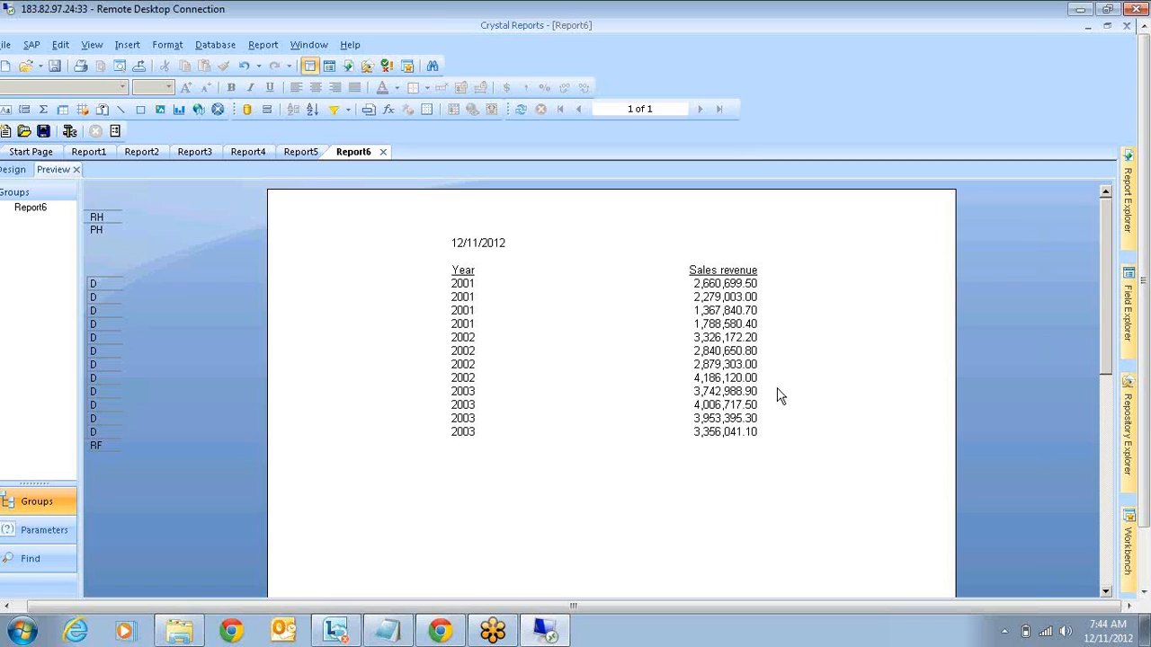
Browse the Enterprise repository's Feature Samples folder for a report to open, examining the Drilldown, Grouping and Sorting, and Interactive Parameters samples.
{"action": "mouse_move", "coordinate": [1137, 359]}
{"action": "key", "text": "alt+f"}
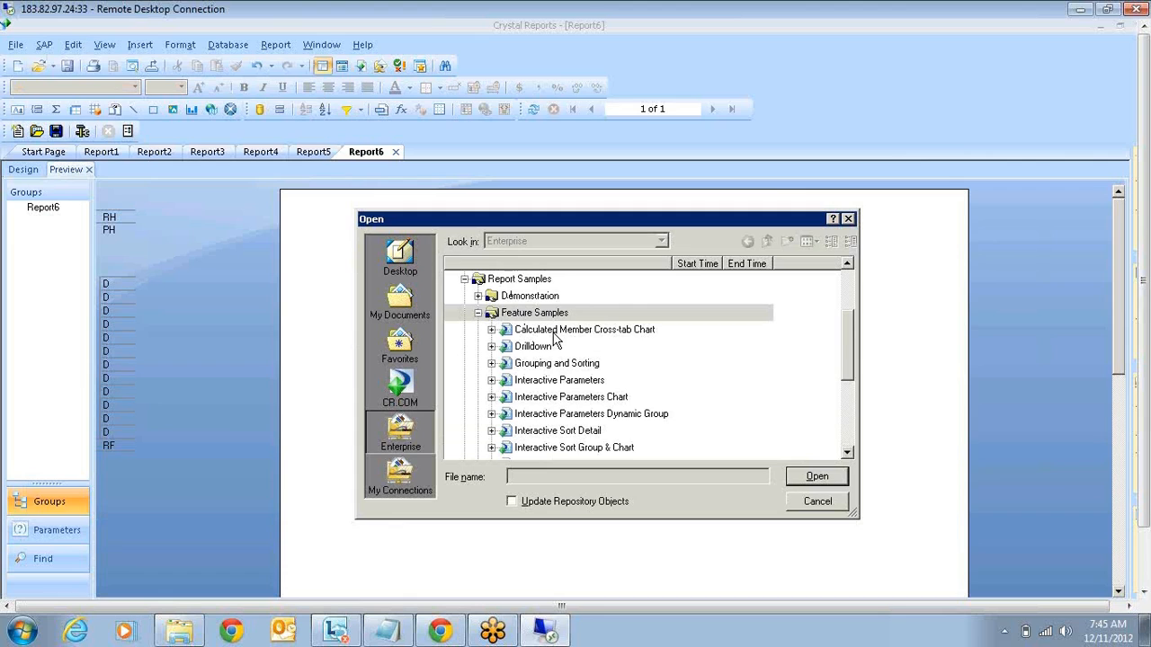
{"action": "left_click", "coordinate": [555, 363]}
{"action": "left_click", "coordinate": [556, 383]}
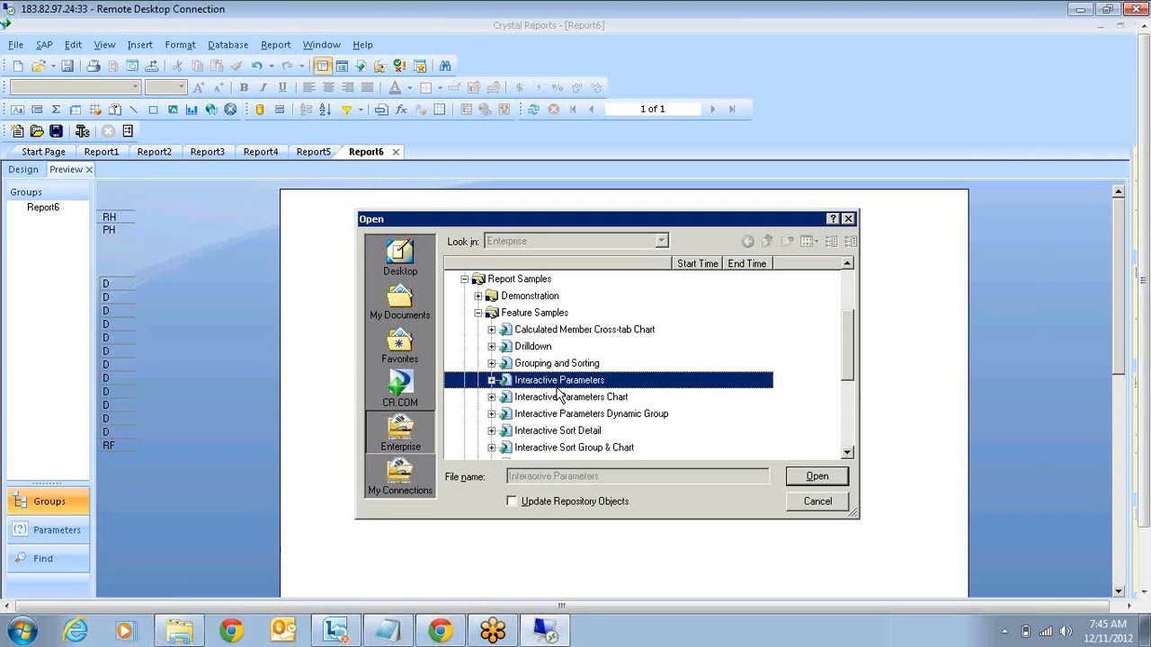
{"action": "left_click", "coordinate": [562, 397]}
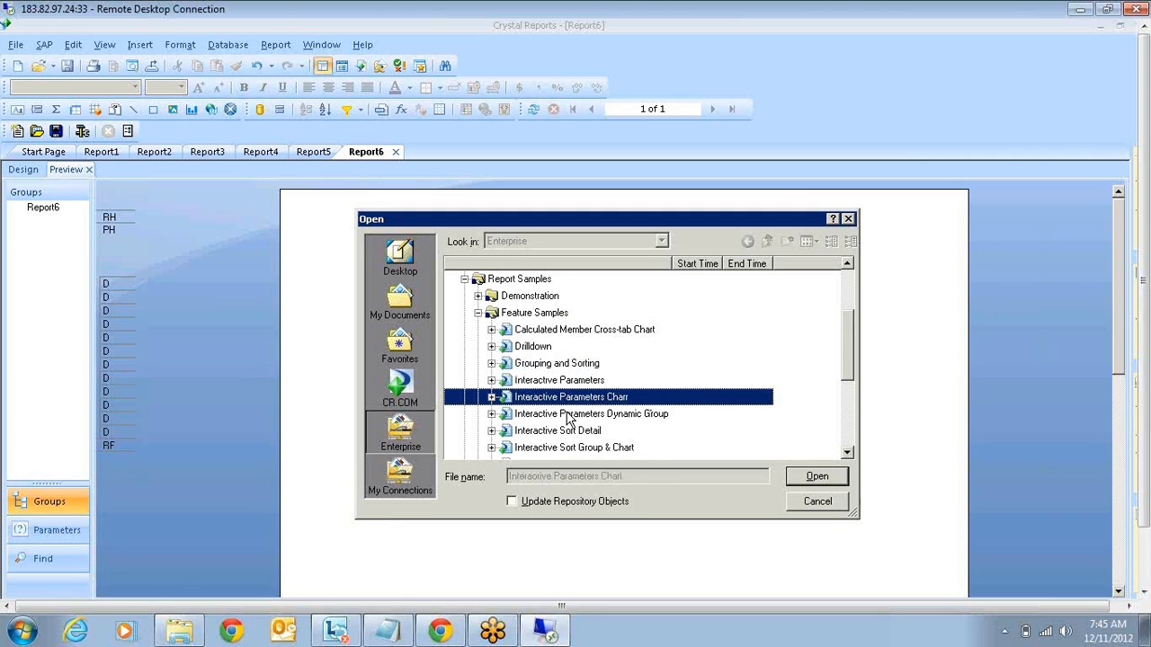
{"action": "left_click", "coordinate": [568, 416]}
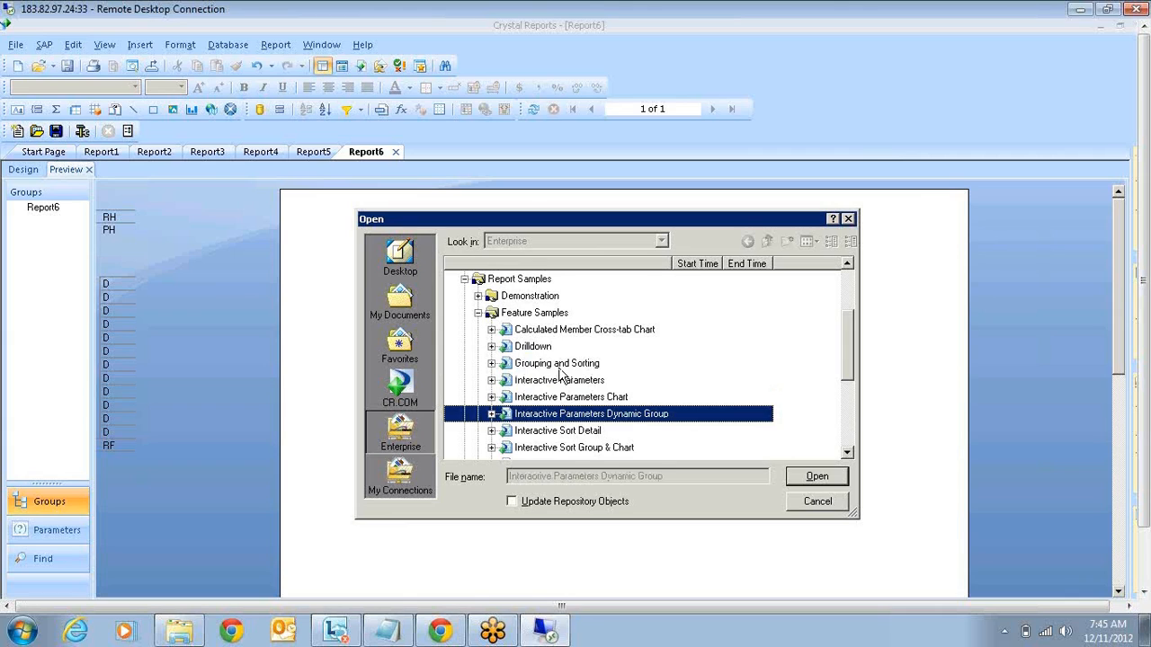
{"action": "left_click", "coordinate": [529, 333]}
{"action": "left_click", "coordinate": [531, 349]}
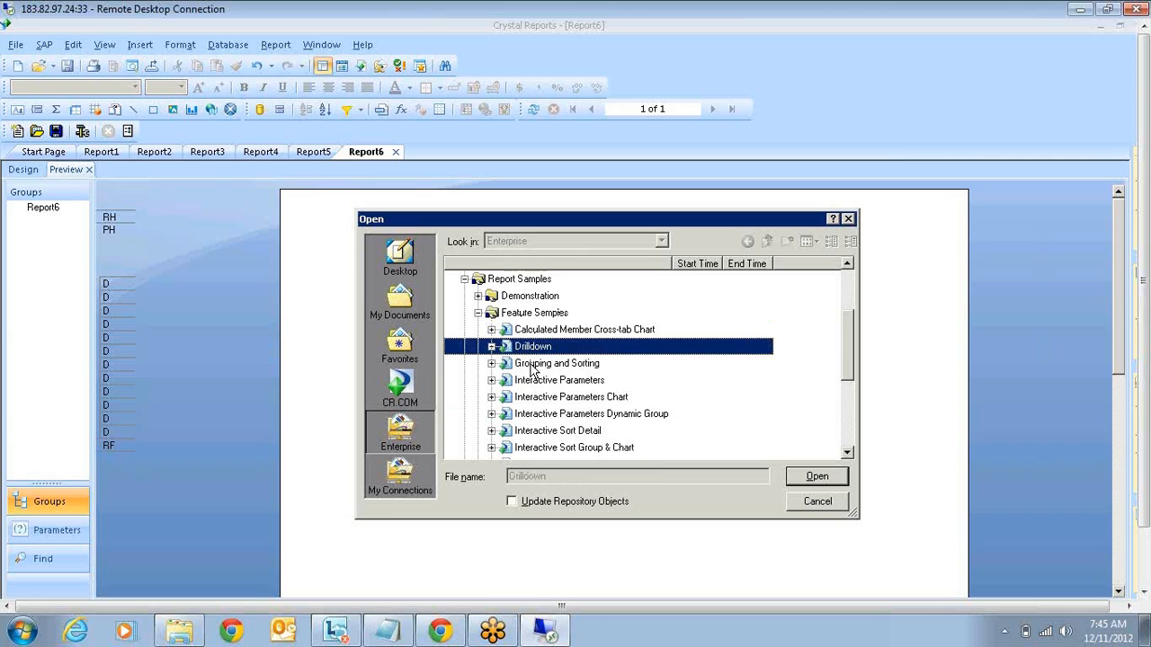
{"action": "left_click", "coordinate": [537, 380]}
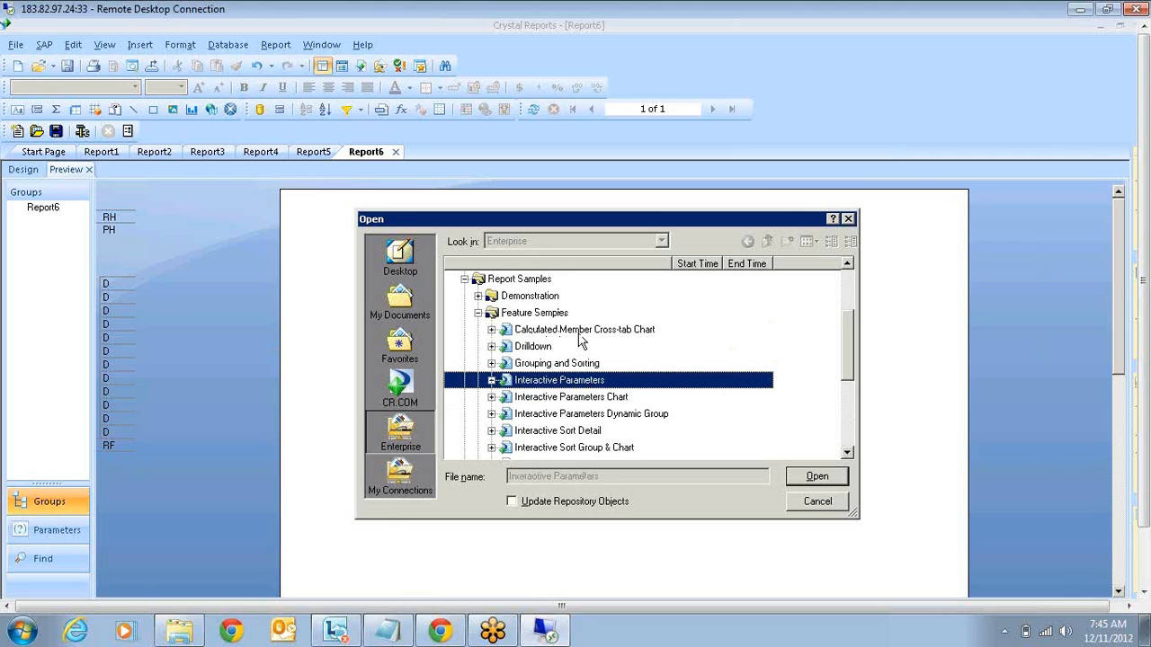
Go through the Feature Samples reports one by one from Drilldown to Interactive Sort Group & Chart.
{"action": "left_click", "coordinate": [534, 316]}
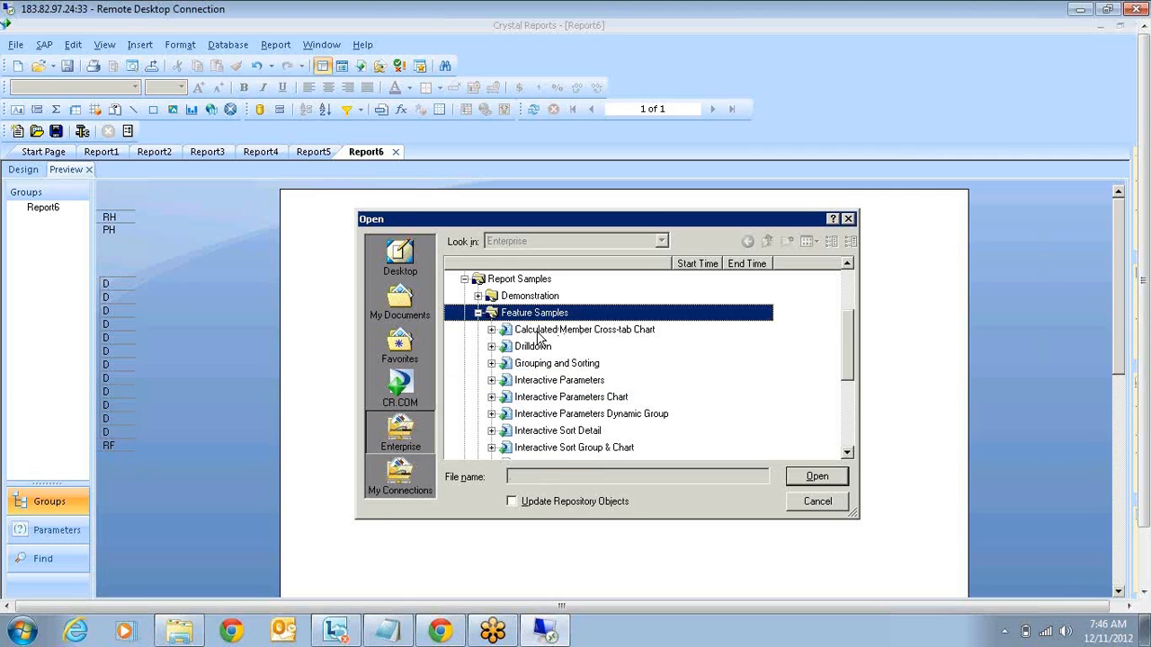
{"action": "left_click", "coordinate": [535, 347]}
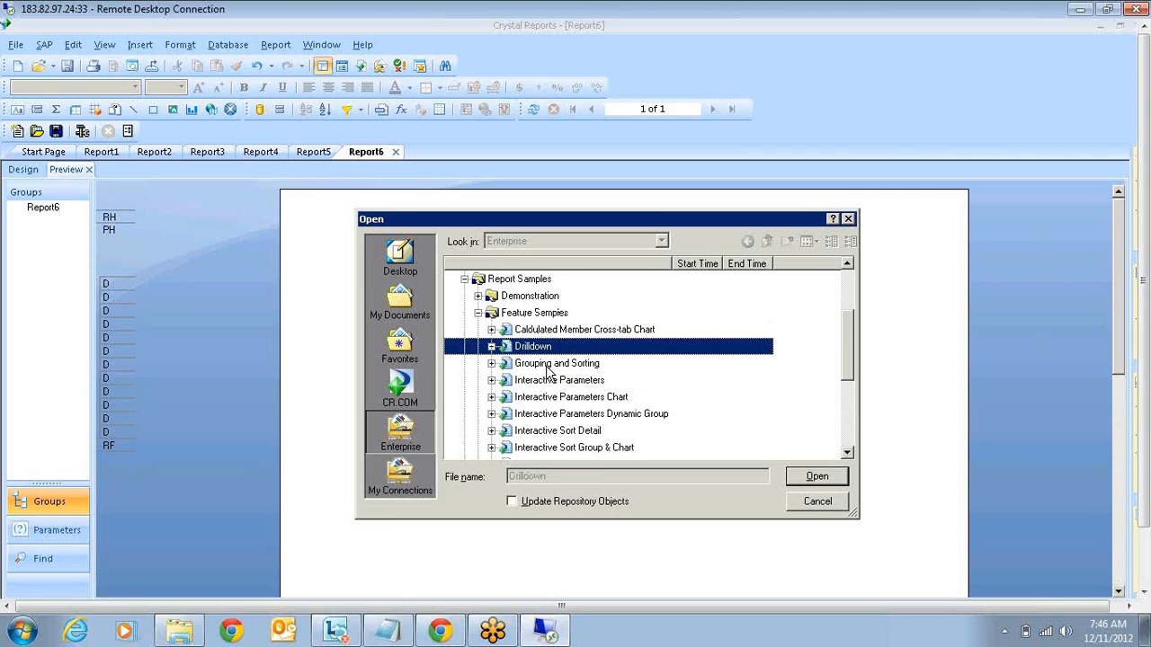
{"action": "key", "text": "Down"}
{"action": "key", "text": "Down"}
{"action": "key", "text": "Down"}
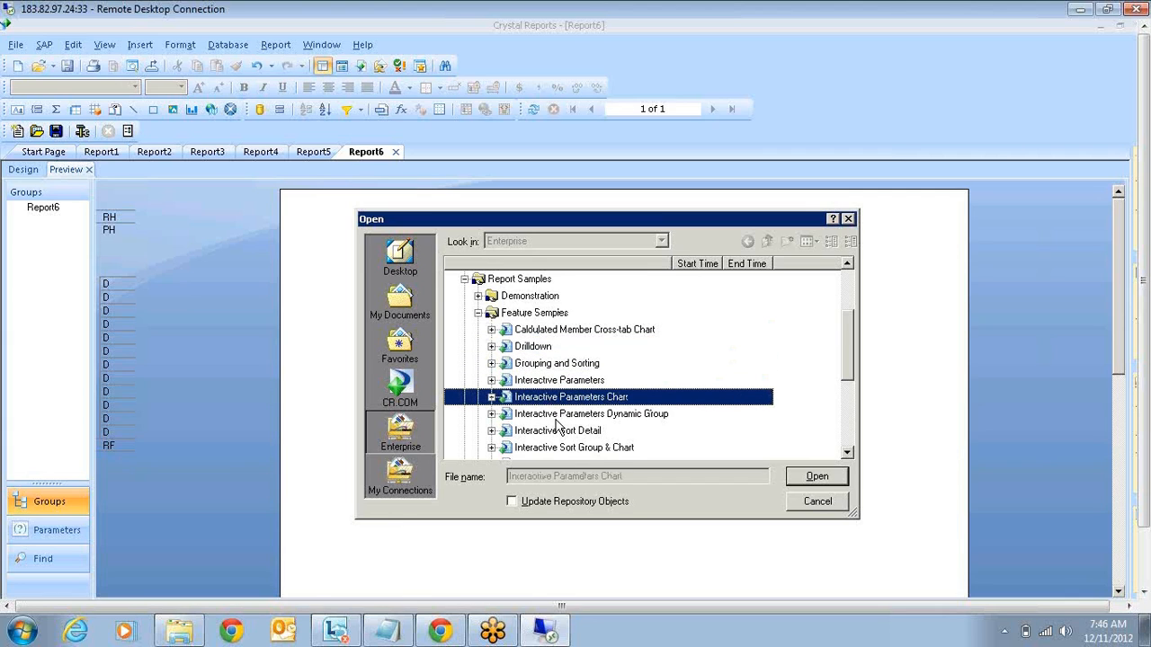
{"action": "key", "text": "Down"}
{"action": "key", "text": "Down"}
{"action": "key", "text": "Down"}
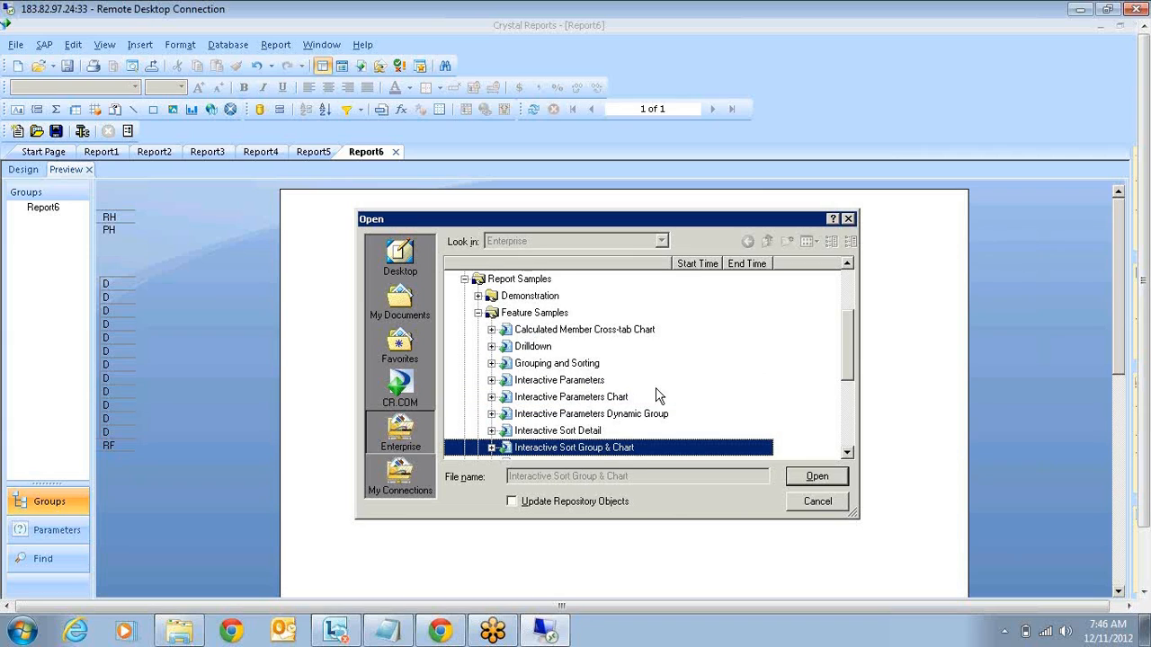